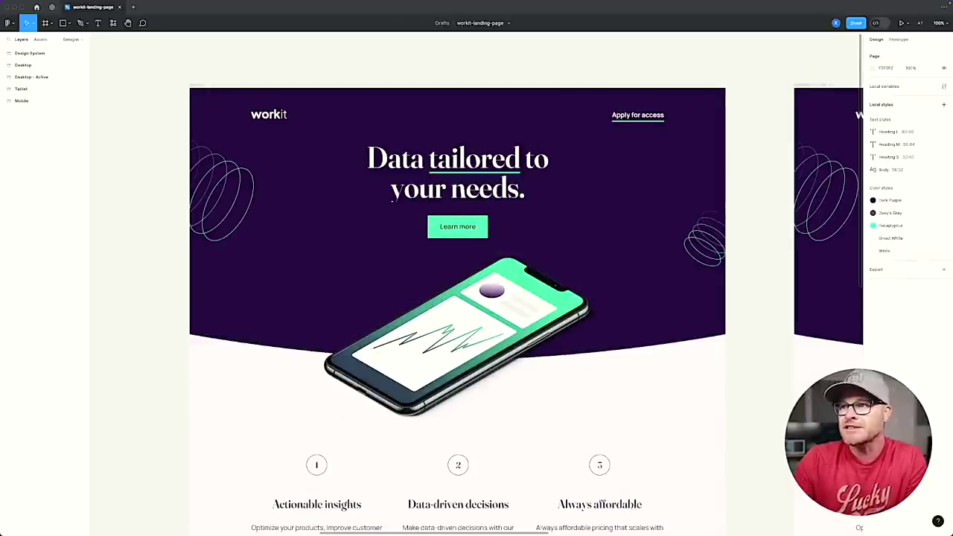
# Examine the Desktop landing page design from the hero section down to the footer.
pyautogui.scroll(-5, 860, 209)
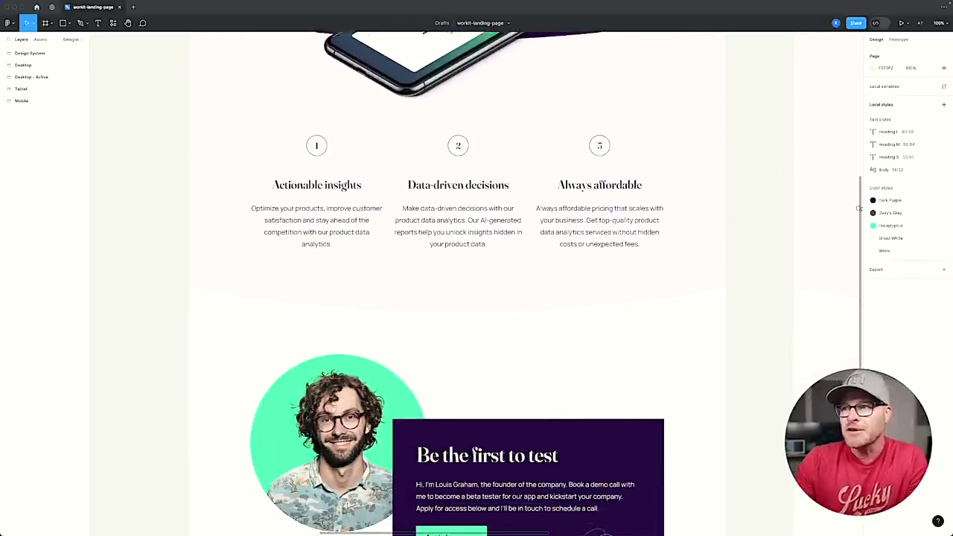
pyautogui.scroll(2, 861, 209)
pyautogui.scroll(-5, 860, 209)
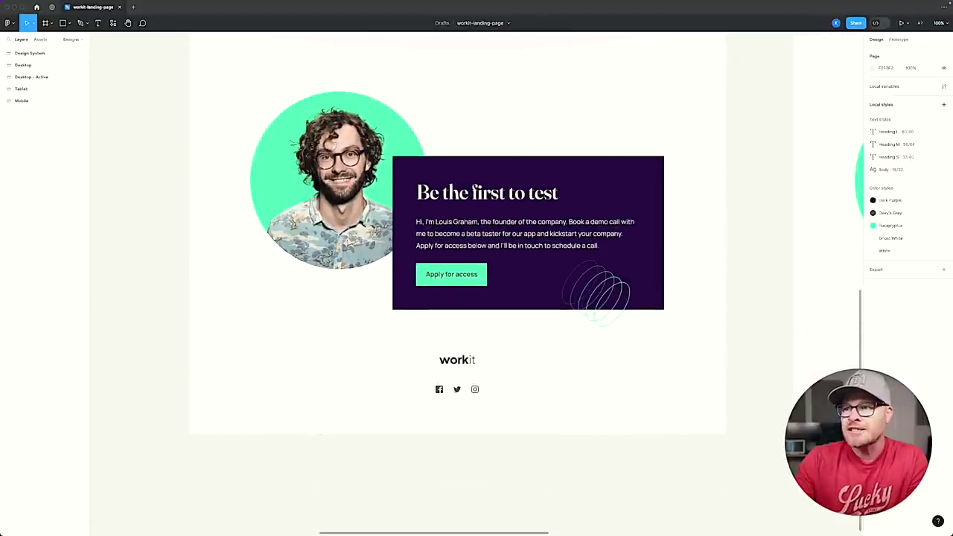
pyautogui.scroll(-3, 477, 283)
pyautogui.scroll(10, 476, 283)
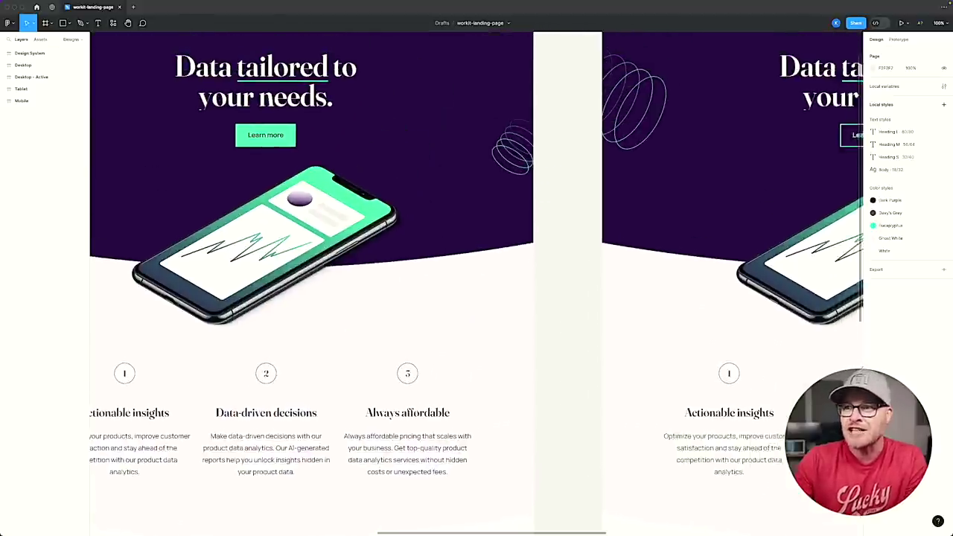
pyautogui.scroll(4, 477, 283)
pyautogui.hscroll(-2, 476, 283)
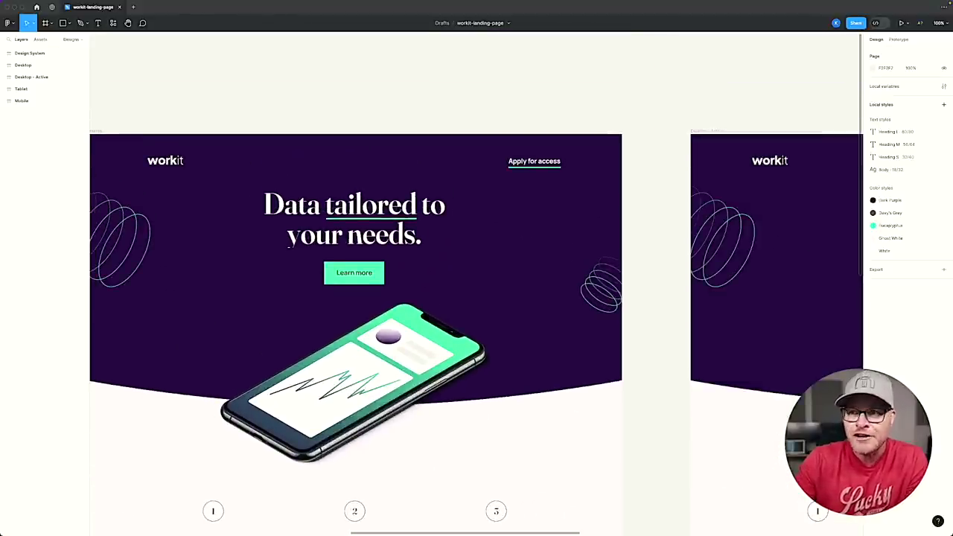
pyautogui.scroll(-3, 476, 283)
pyautogui.hscroll(-1, 476, 283)
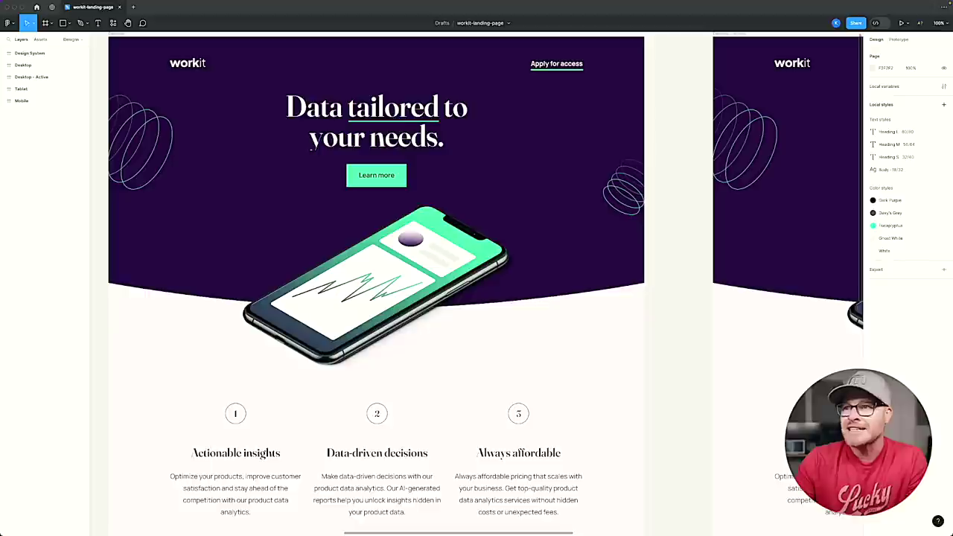
# Compare the Desktop - Active frame's button and link states with the Desktop frame, and review the Desktop sections again.
pyautogui.hscroll(6, 689, 187)
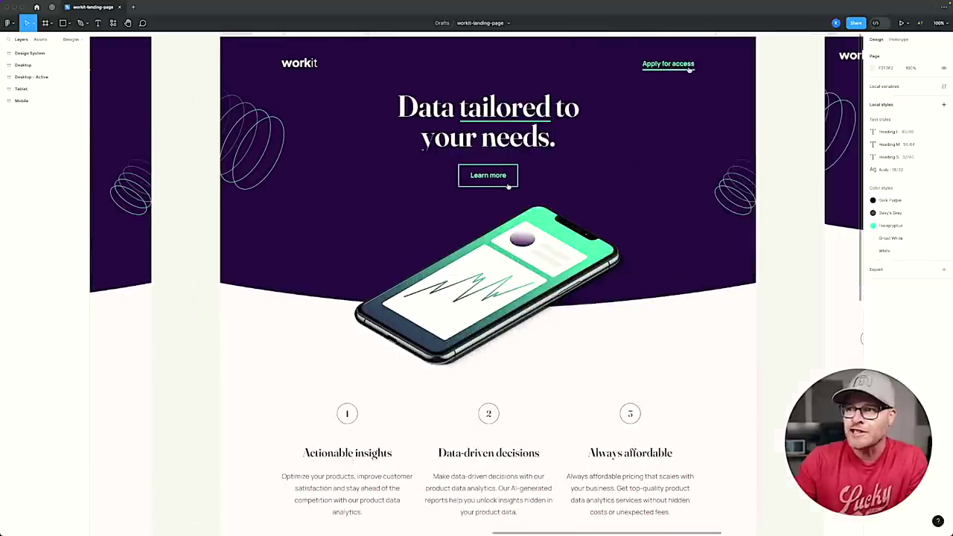
pyautogui.hscroll(-3, 689, 187)
pyautogui.hscroll(-3, 689, 187)
pyautogui.hscroll(-2, 477, 200)
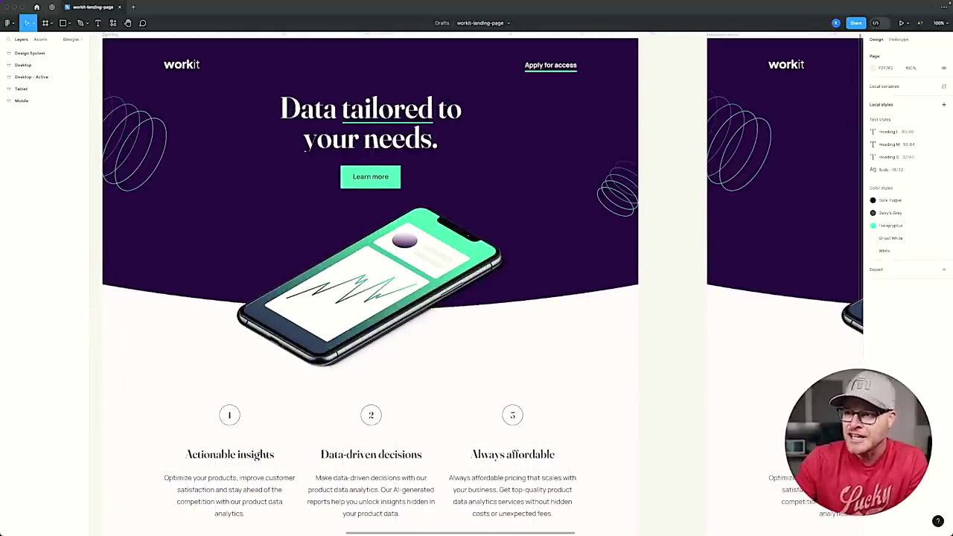
pyautogui.scroll(-5, 370, 283)
pyautogui.scroll(3, 371, 283)
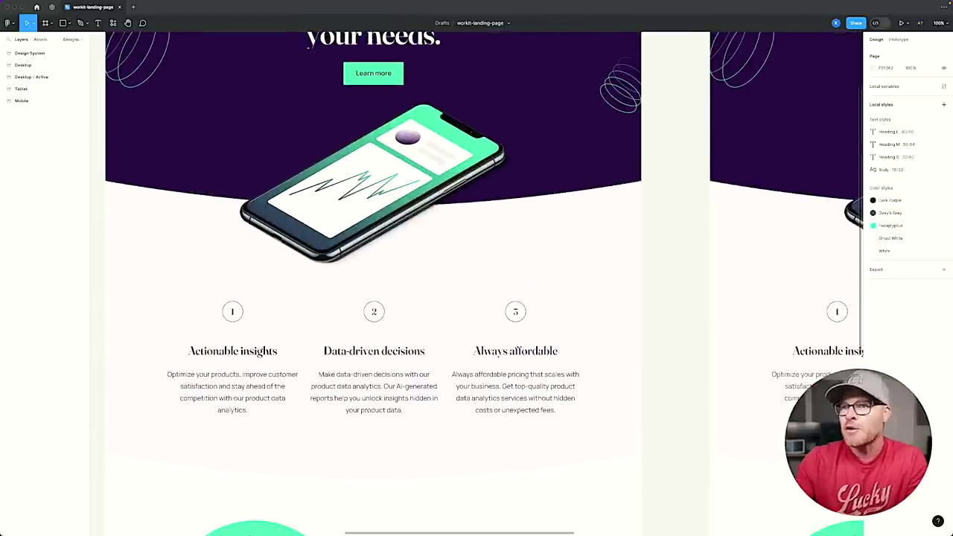
pyautogui.scroll(-10, 372, 283)
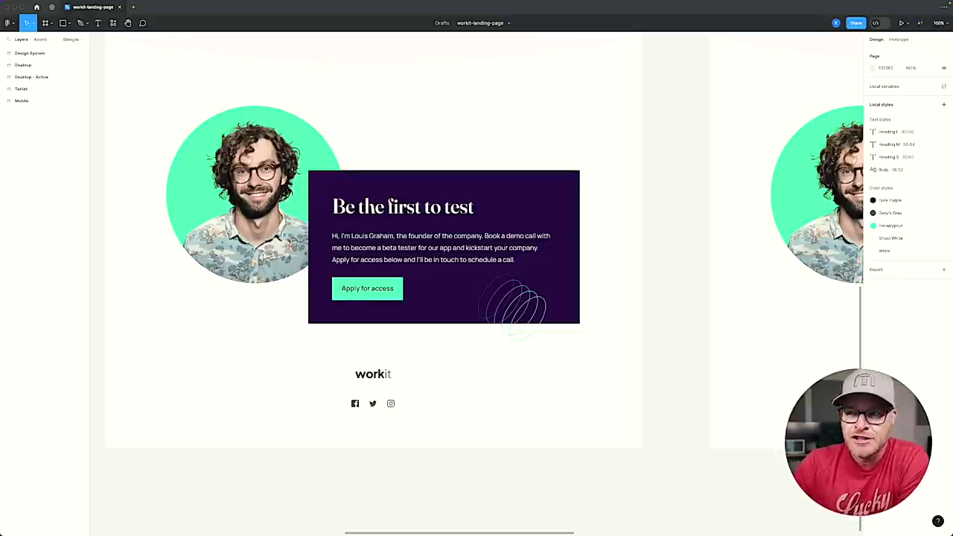
pyautogui.scroll(10, 484, 283)
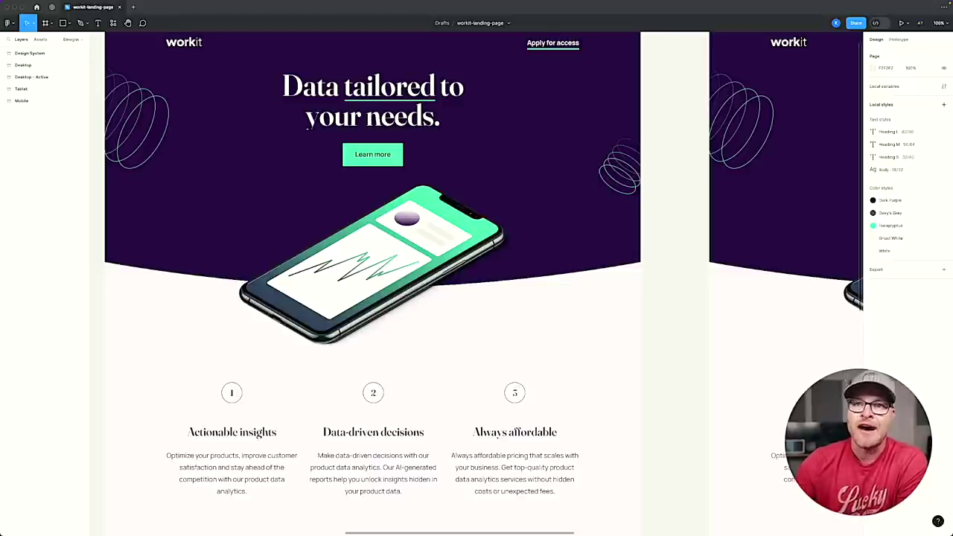
# Go to the Design System frame and examine its color, typography and button specifications.
pyautogui.hotkey('shift', 'n')
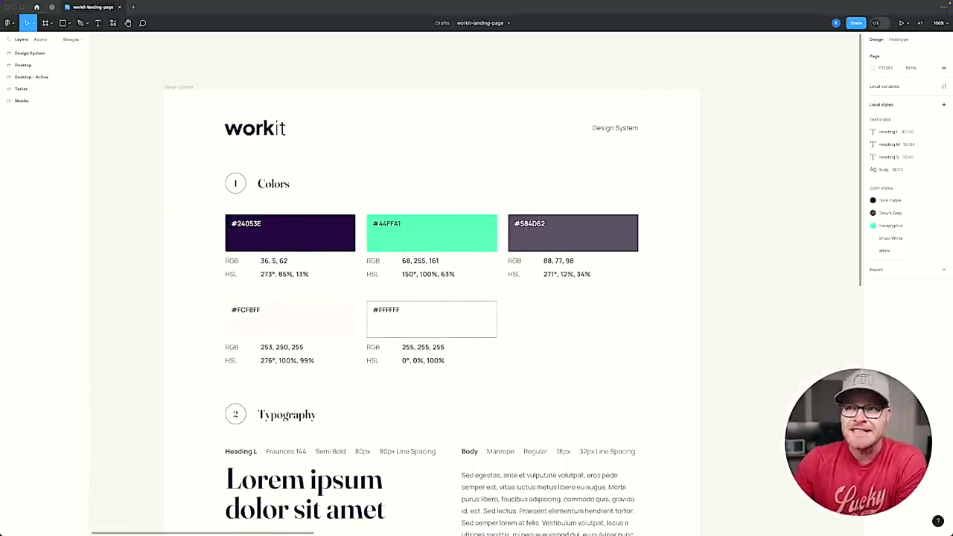
pyautogui.scroll(-5, 432, 297)
pyautogui.scroll(4, 432, 298)
pyautogui.scroll(-3, 432, 298)
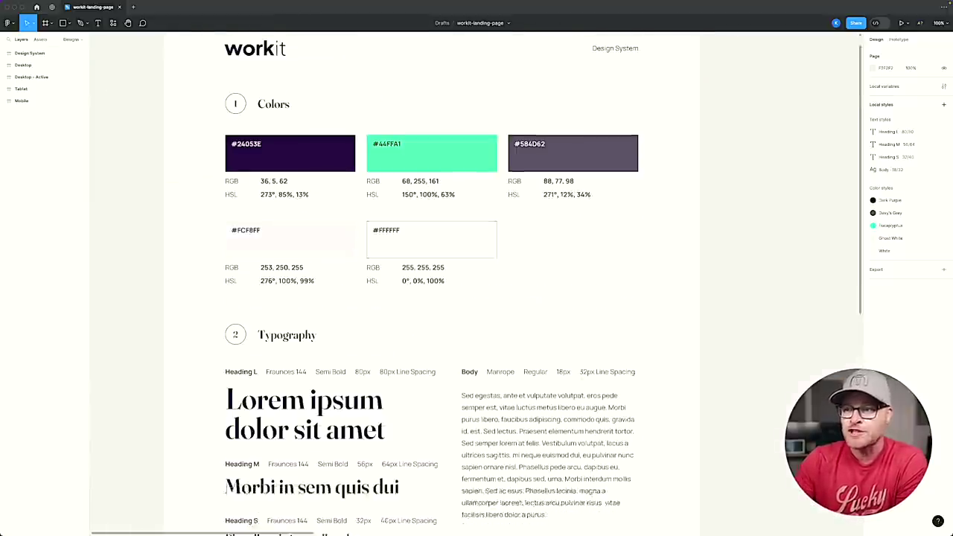
pyautogui.click(291, 99)
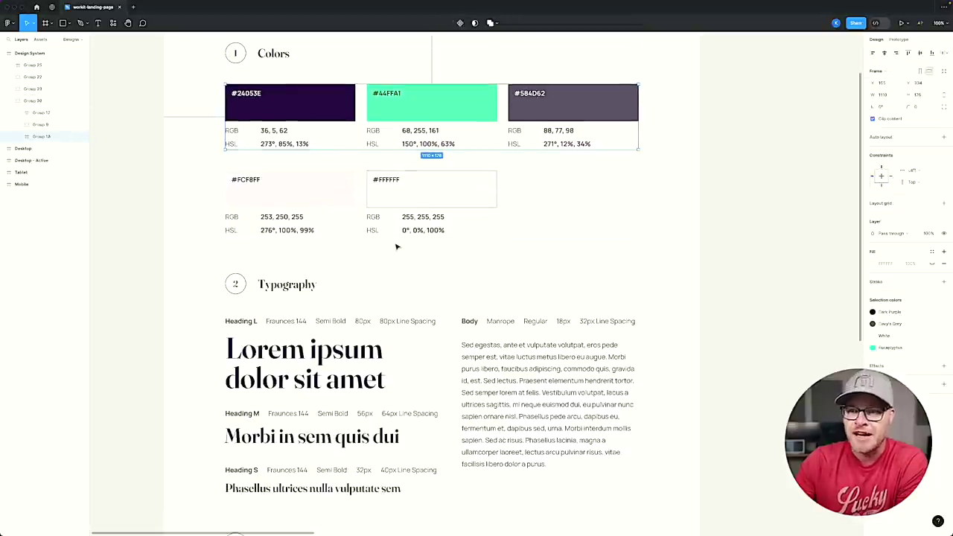
pyautogui.scroll(-2, 358, 253)
pyautogui.click(321, 258)
pyautogui.scroll(-3, 323, 268)
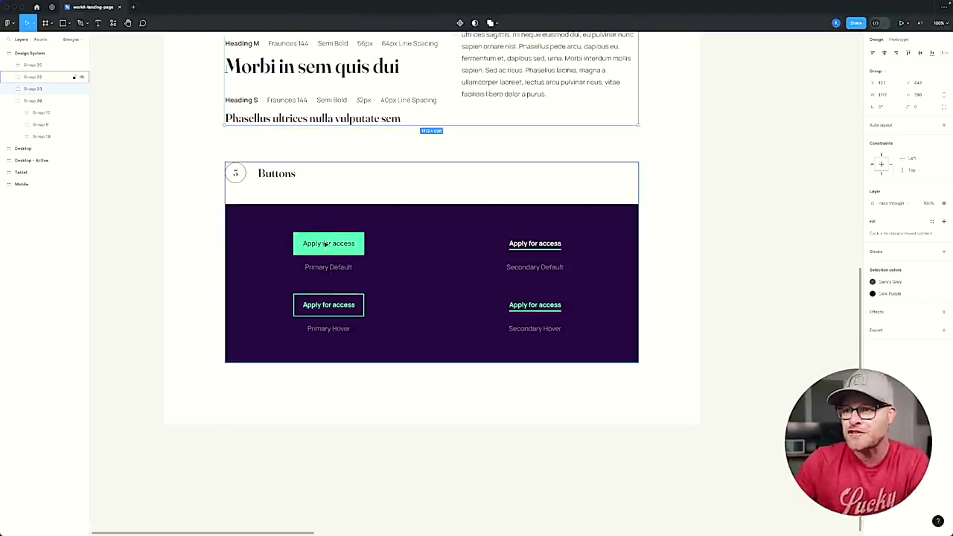
pyautogui.click(372, 246)
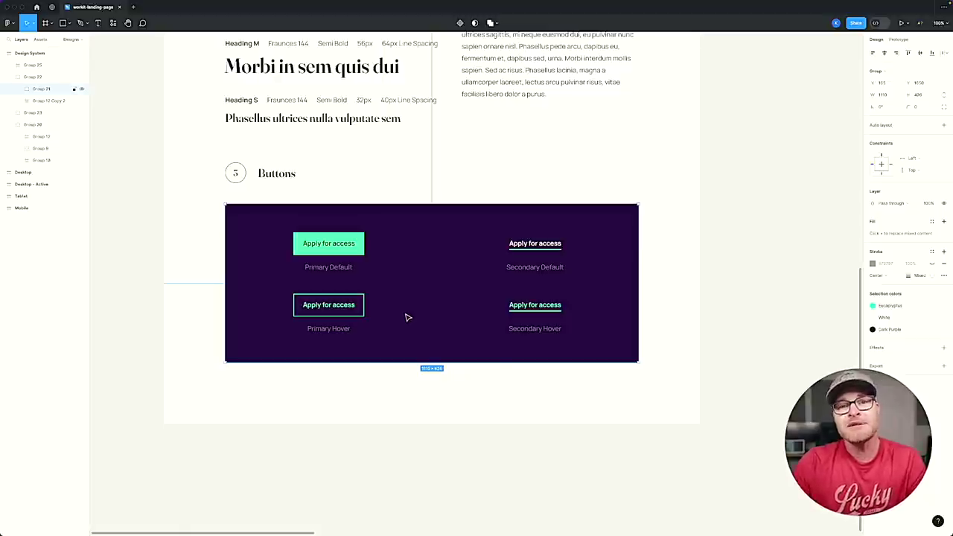
pyautogui.click(161, 331)
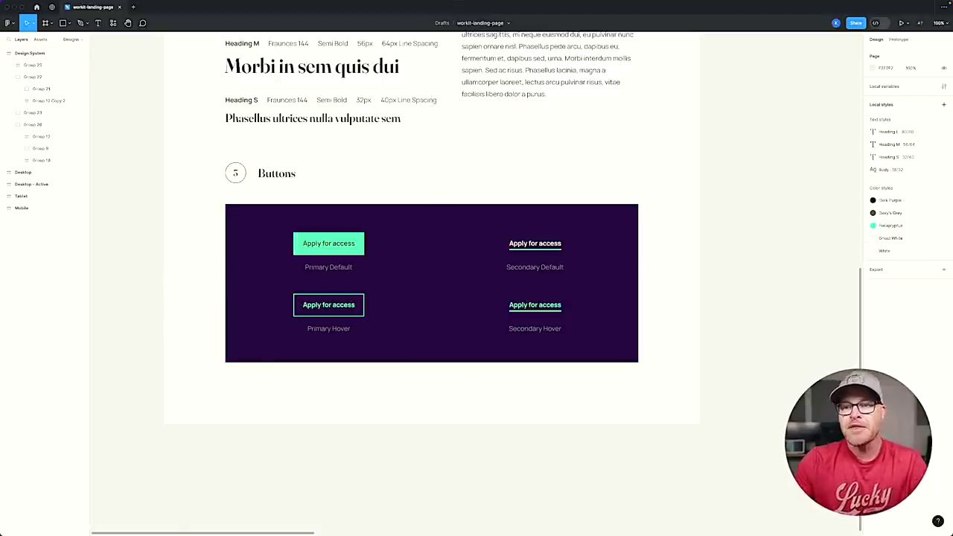
# Switch to Local and clone the blueprint-bricks site under the name workit-project.
pyautogui.click(266, 517)
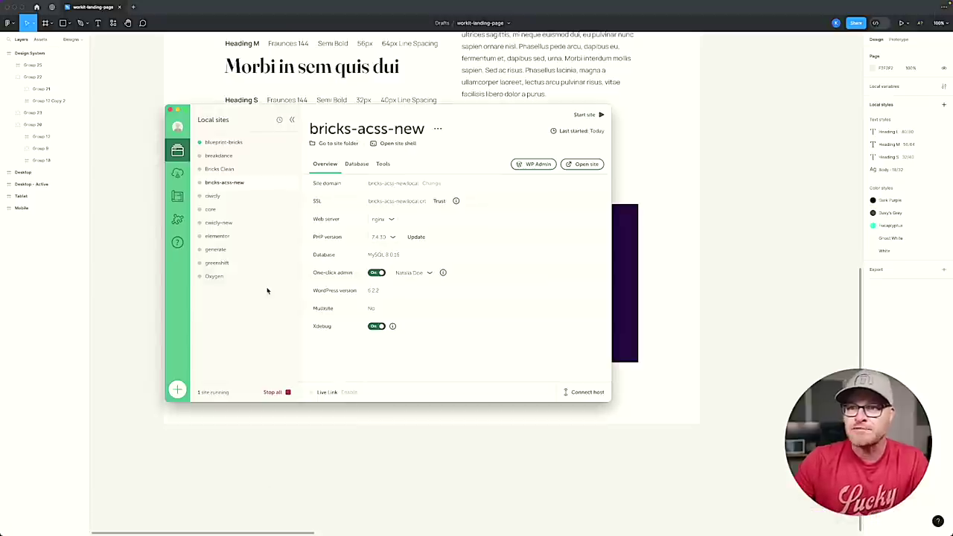
pyautogui.click(239, 142)
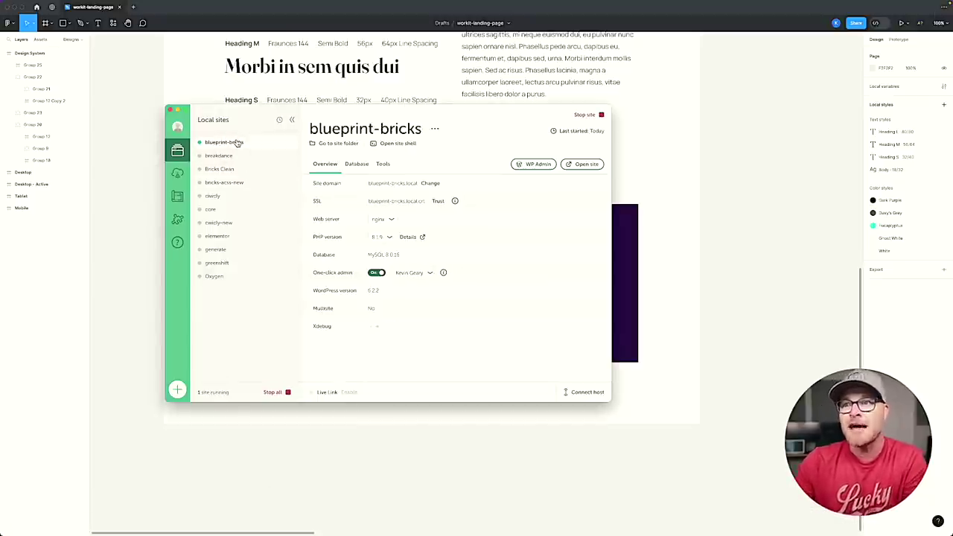
pyautogui.rightClick(244, 144)
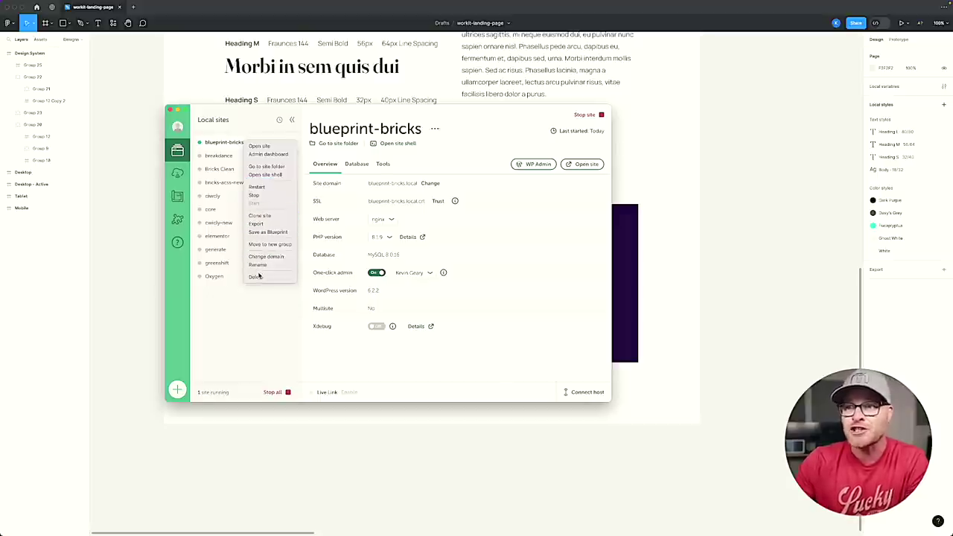
pyautogui.click(272, 218)
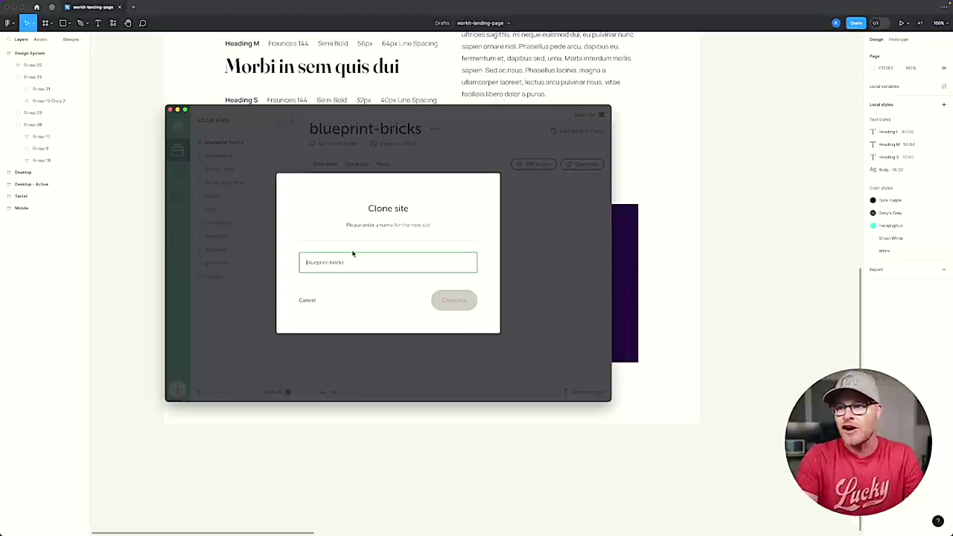
pyautogui.write('workit-landing')
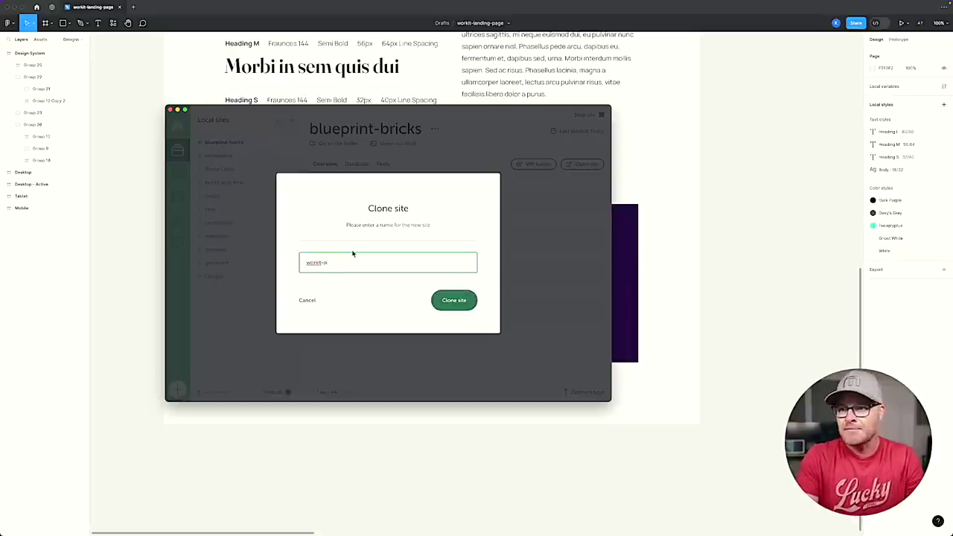
pyautogui.click(451, 301)
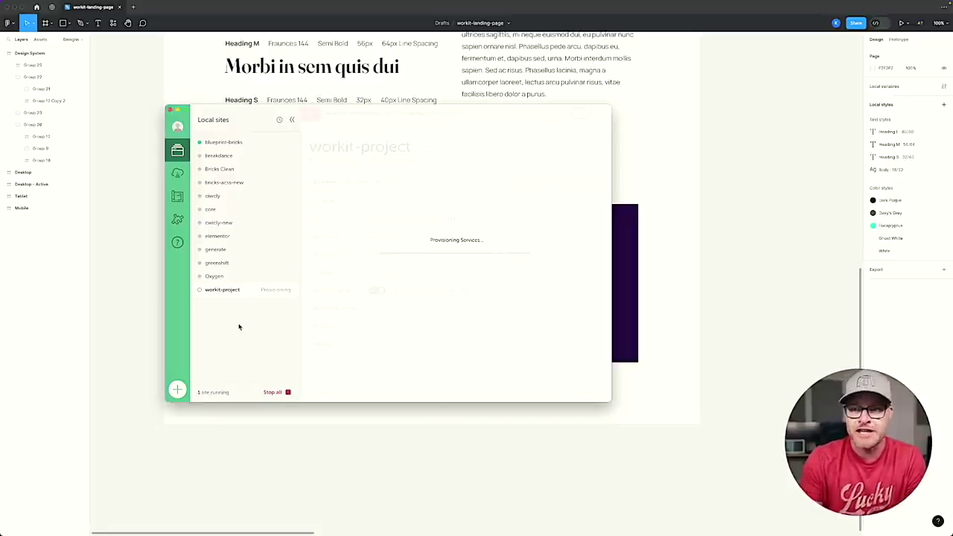
# Return to the Figma design system and authorize Local's changes by entering the account password in its prompt.
pyautogui.click(146, 286)
pyautogui.scroll(5, 338, 224)
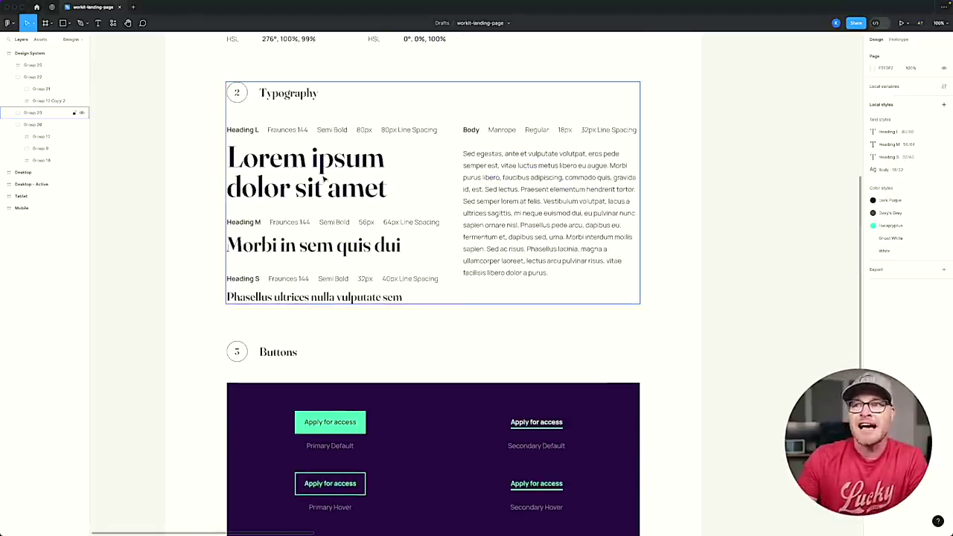
pyautogui.scroll(4, 324, 179)
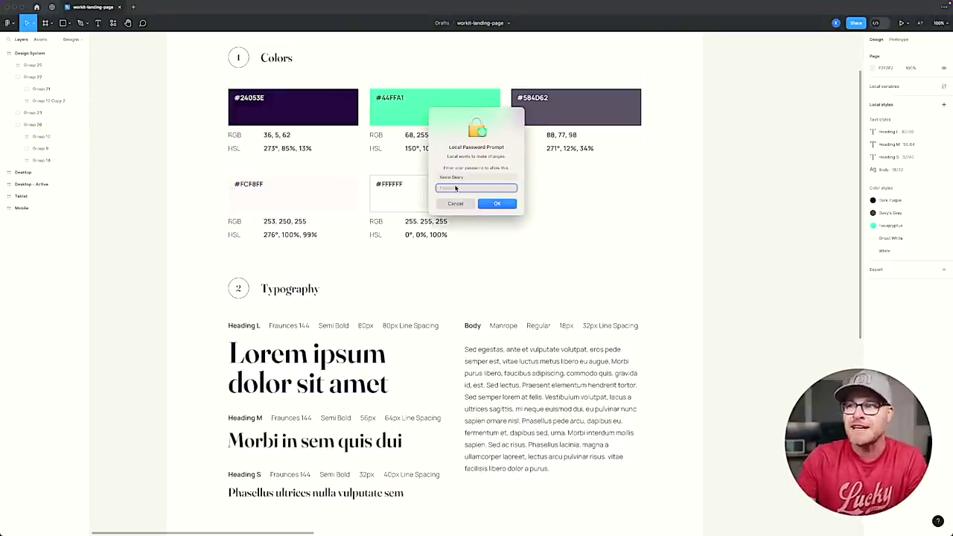
pyautogui.write('******')
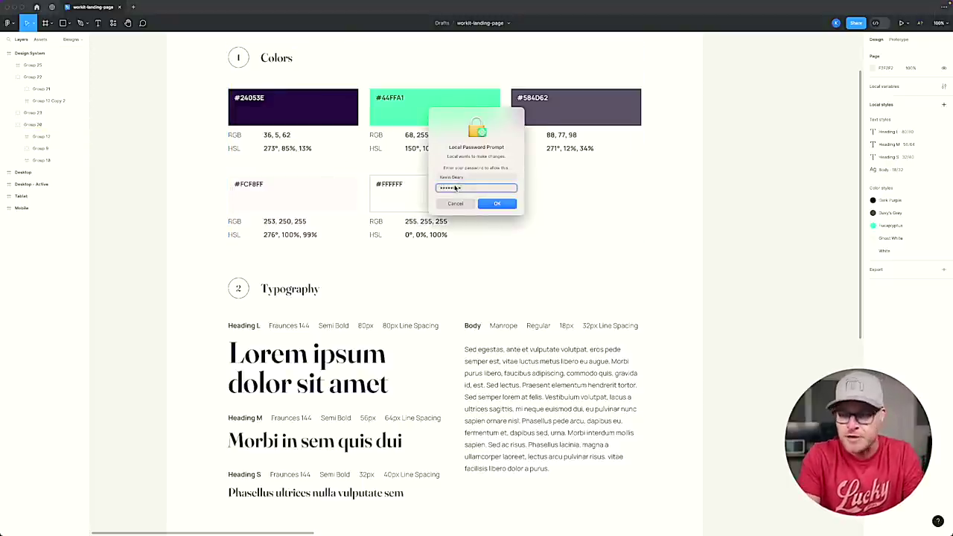
pyautogui.press('Return')
# Review the typography, button and color sections of the Design System frame.
pyautogui.scroll(-5, 680, 226)
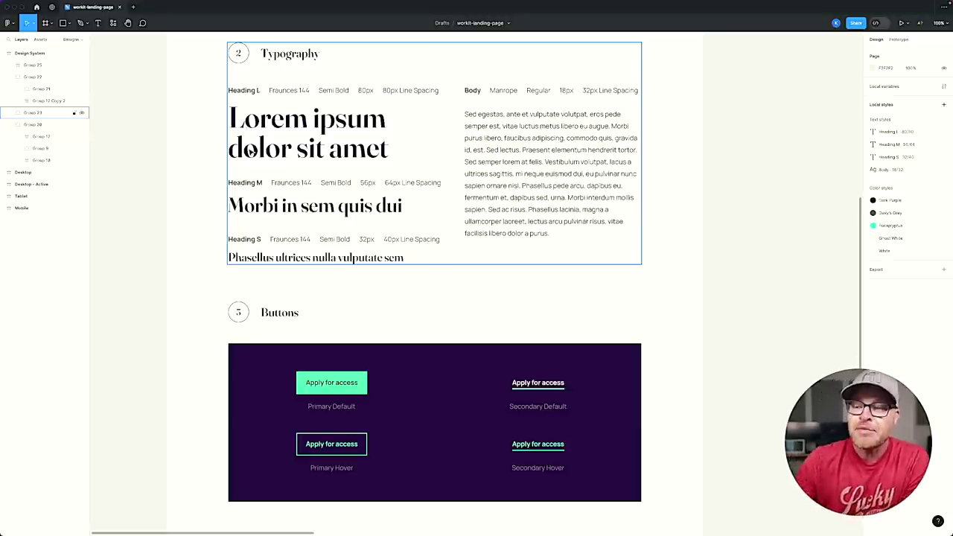
pyautogui.scroll(10, 280, 225)
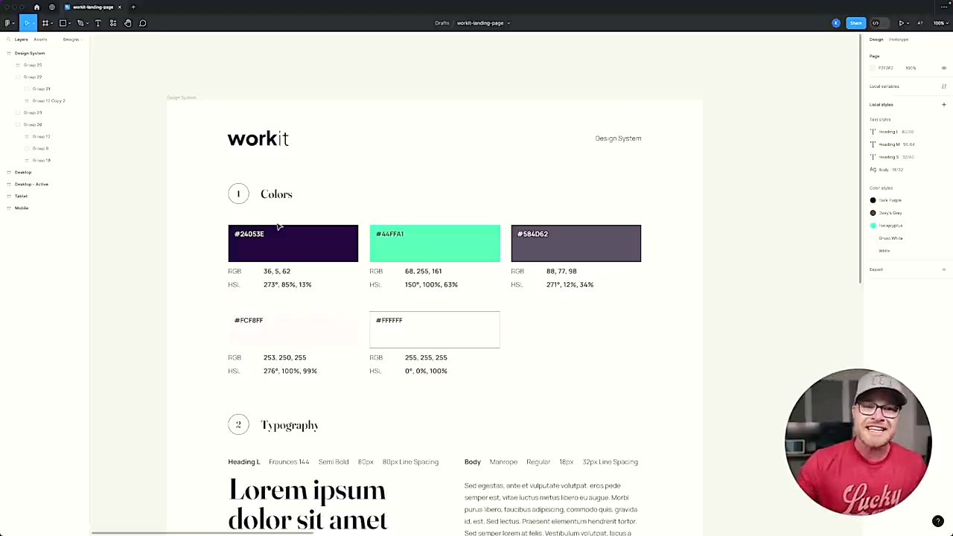
pyautogui.click(264, 237)
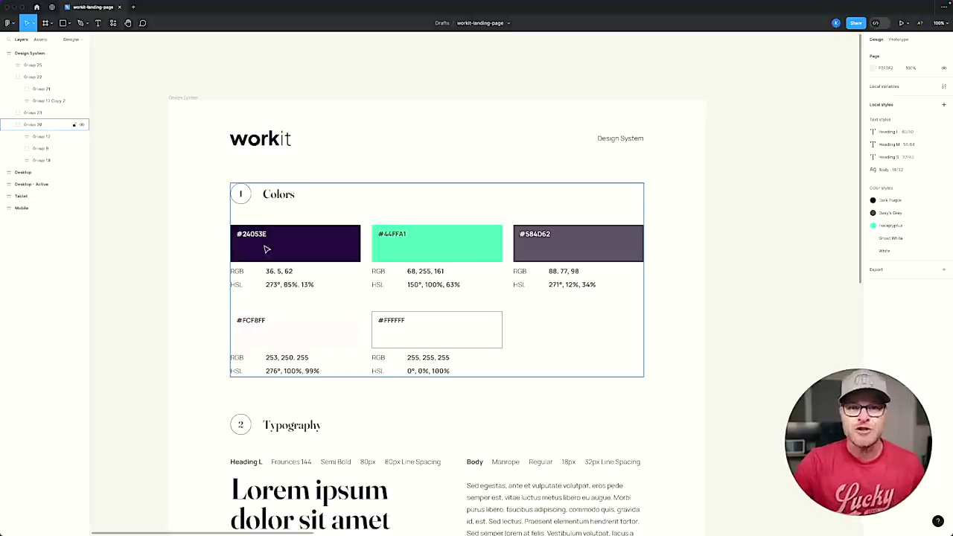
pyautogui.press('Escape')
# Switch to Local and open the WordPress admin of the workit-project site.
pyautogui.moveTo(321, 518)
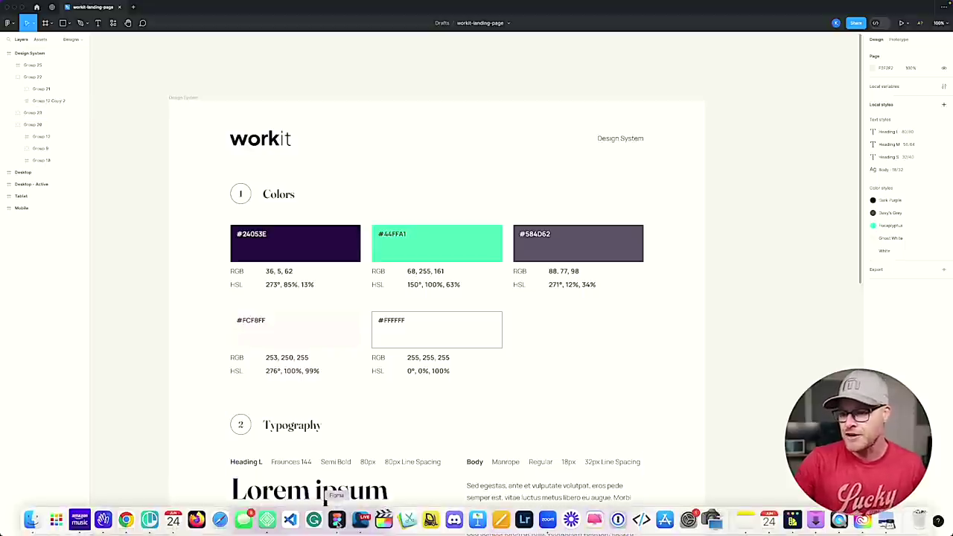
pyautogui.click(264, 498)
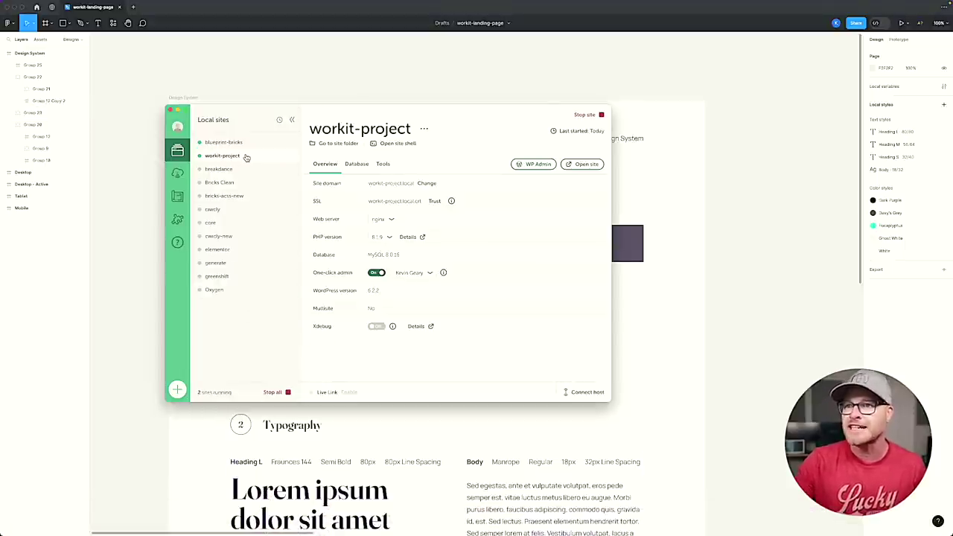
pyautogui.click(532, 165)
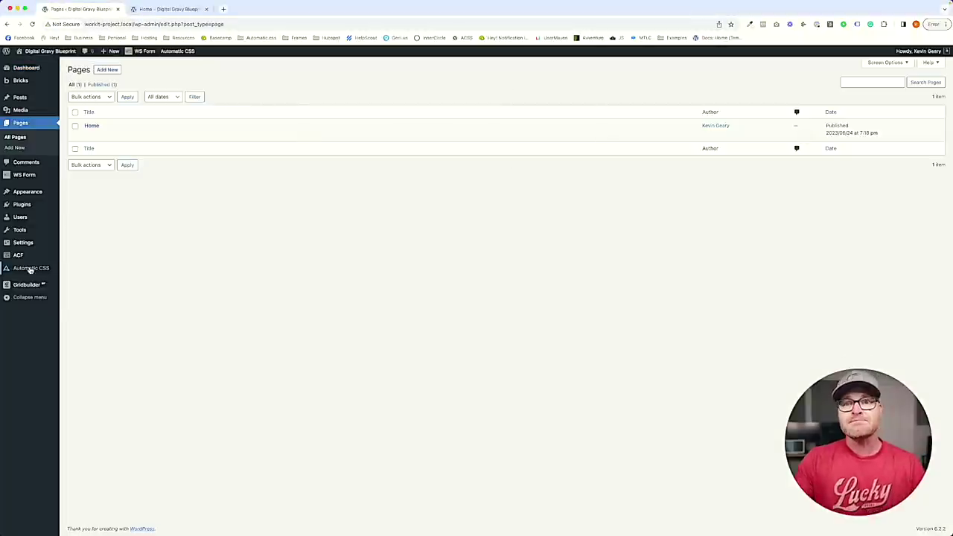
# Open the Automatic CSS Palette settings and look through the brand color entries.
pyautogui.moveTo(33, 268)
pyautogui.click(81, 270)
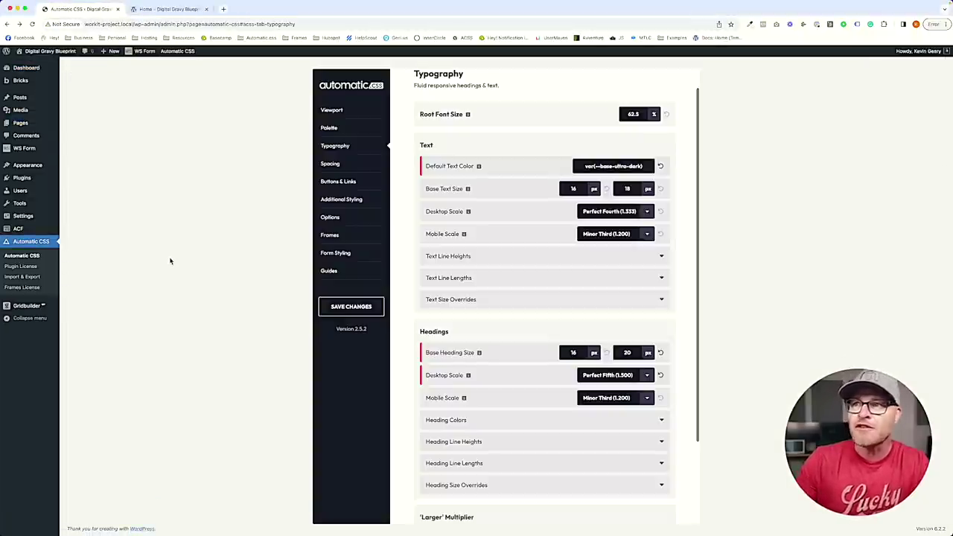
pyautogui.click(330, 127)
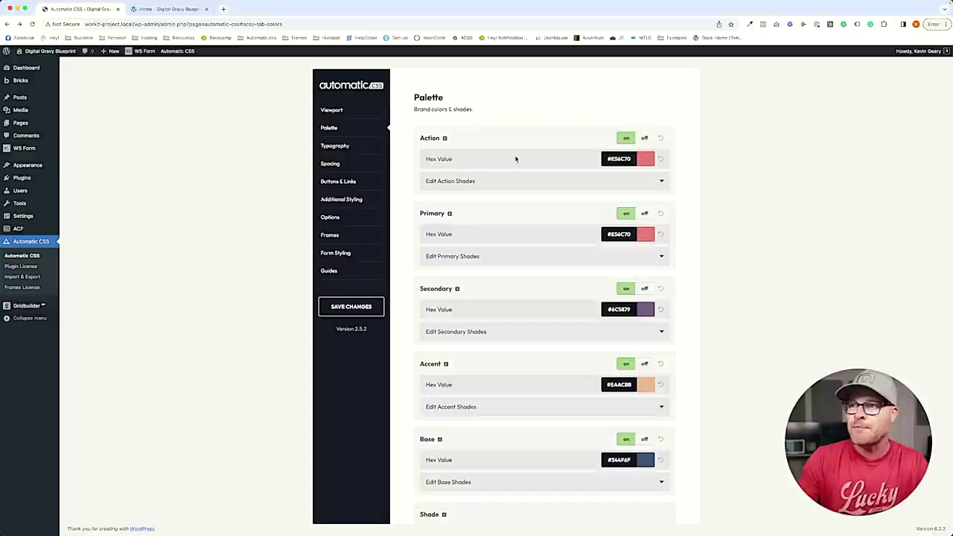
pyautogui.scroll(-4, 451, 145)
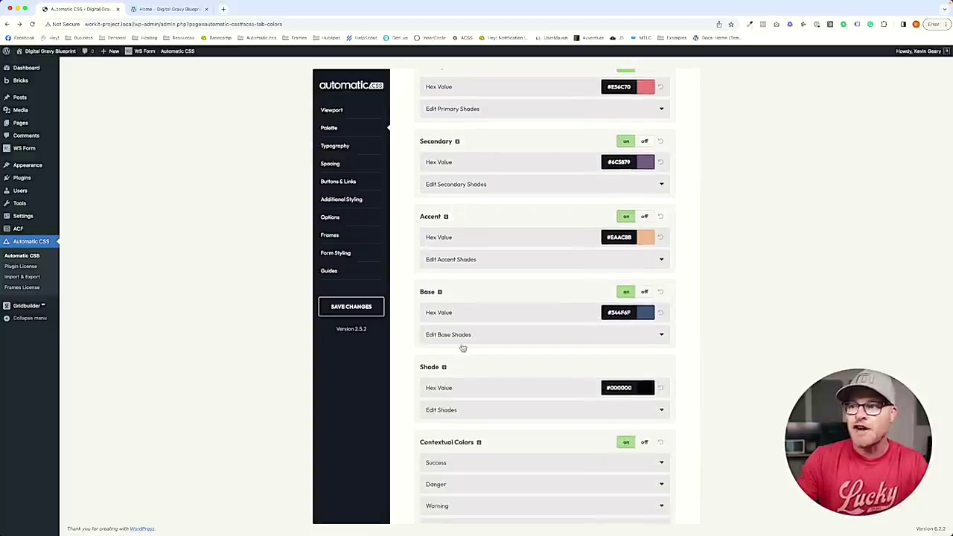
pyautogui.scroll(4, 459, 285)
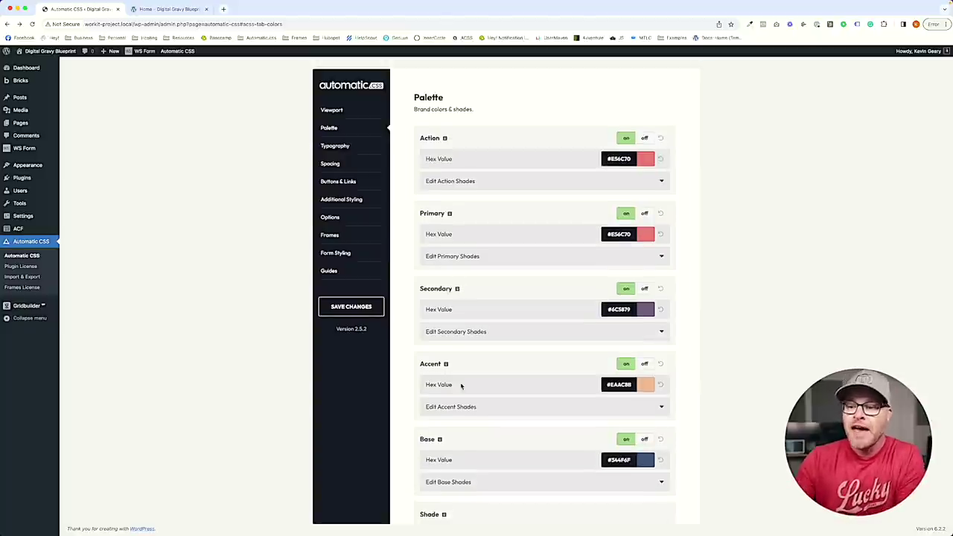
# Switch to Figma and examine the Desktop landing page design from the hero section down to the footer.
pyautogui.click(332, 525)
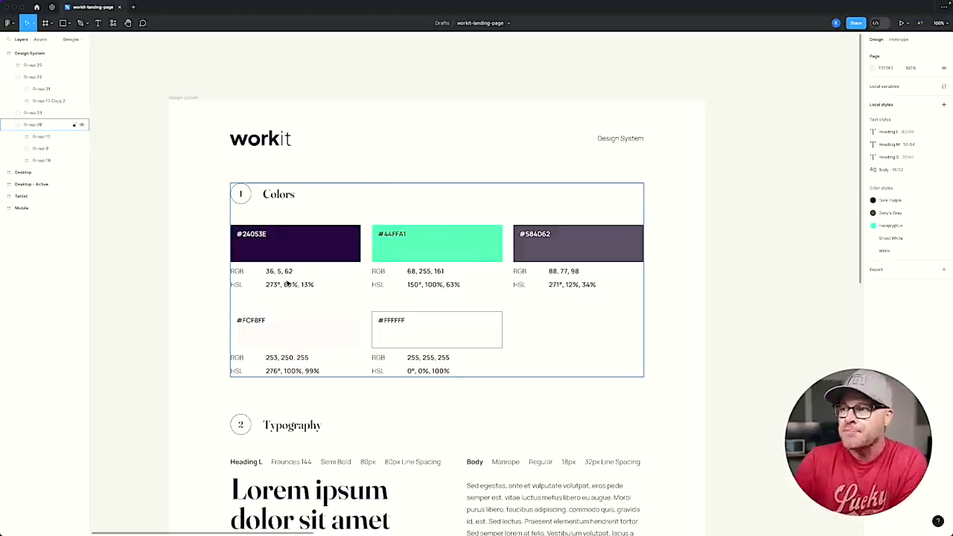
pyautogui.hscroll(10, 290, 279)
pyautogui.hscroll(8, 289, 283)
pyautogui.scroll(-2, 288, 284)
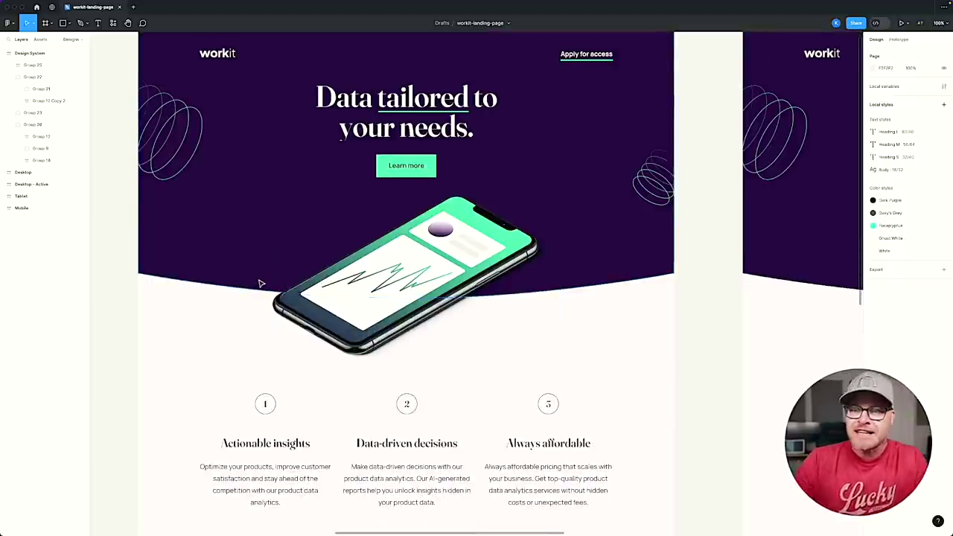
pyautogui.scroll(3, 223, 208)
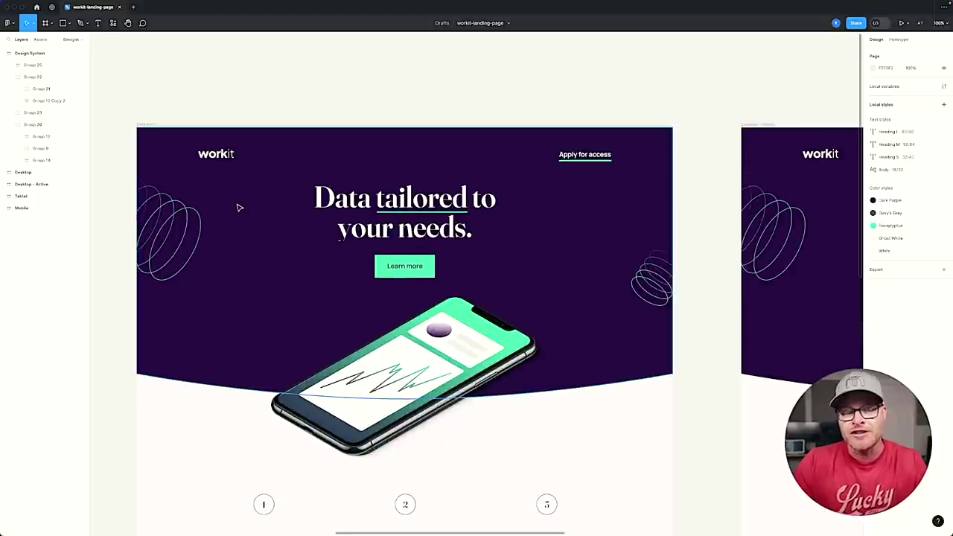
pyautogui.scroll(-4, 239, 212)
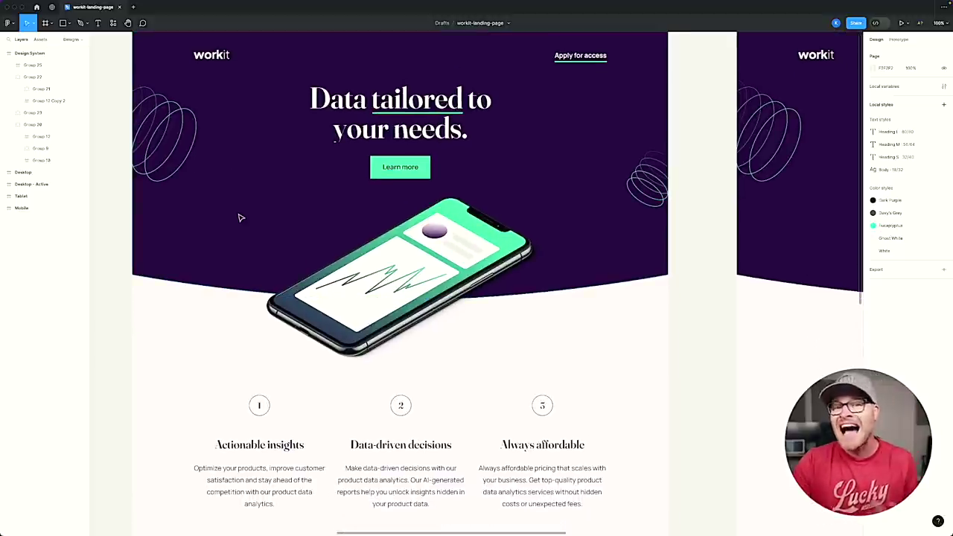
pyautogui.scroll(-10, 238, 218)
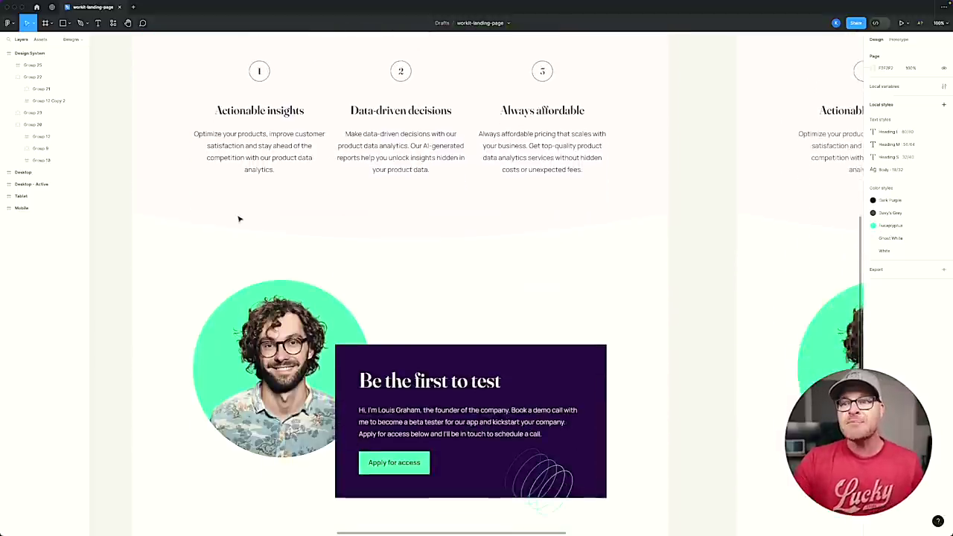
pyautogui.scroll(-8, 238, 218)
pyautogui.scroll(16, 238, 217)
pyautogui.scroll(-10, 239, 217)
pyautogui.scroll(-2, 239, 219)
pyautogui.scroll(2, 238, 218)
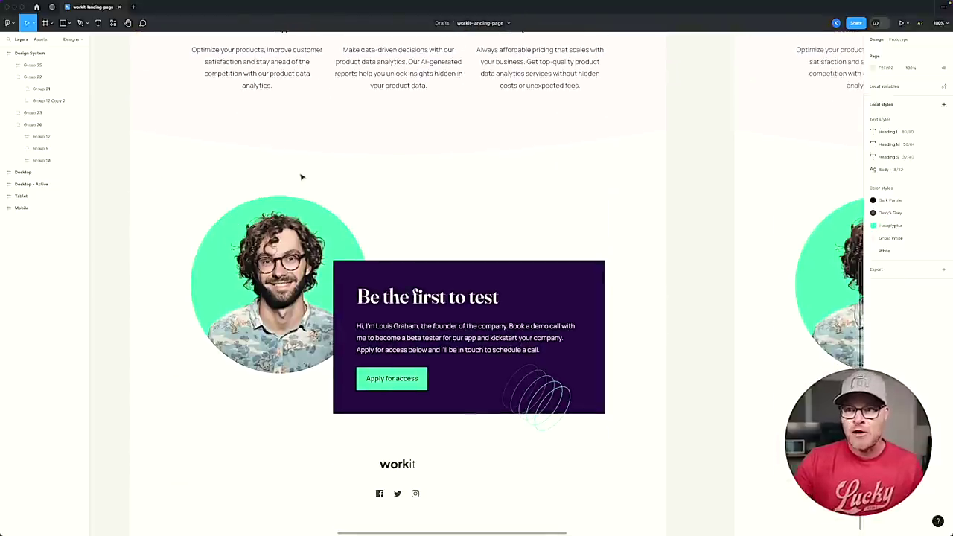
pyautogui.scroll(12, 259, 198)
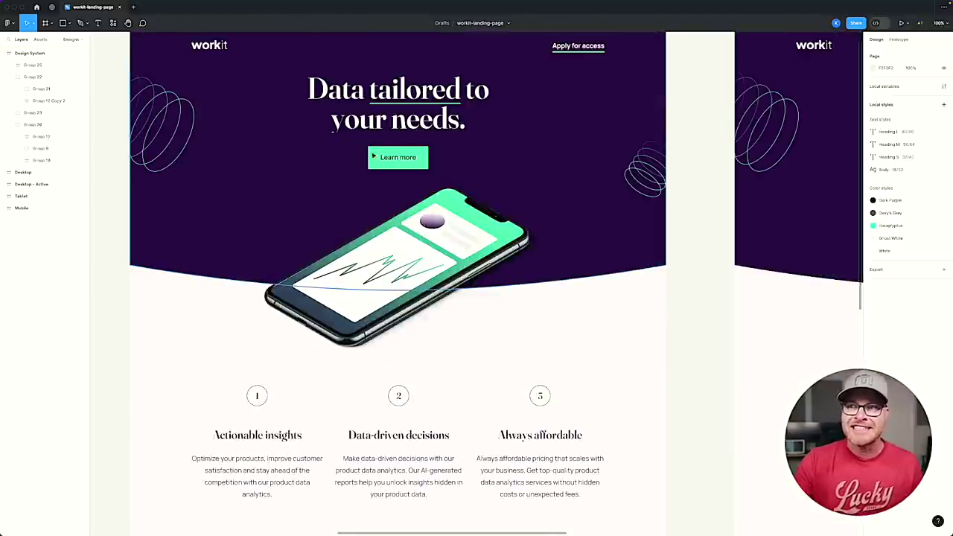
pyautogui.scroll(-10, 216, 162)
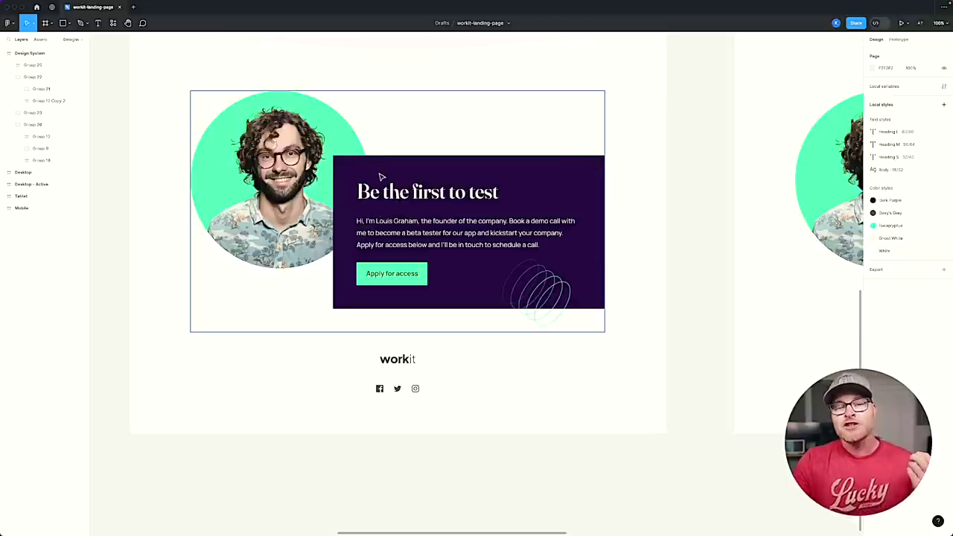
pyautogui.scroll(20, 381, 176)
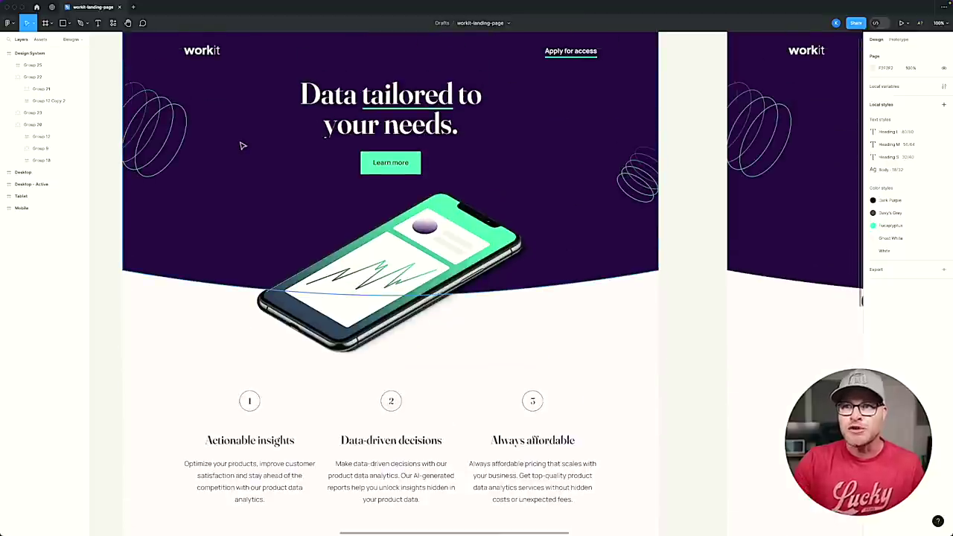
# Set the Automatic CSS Base color to the design system's dark purple, #24053E, and save the changes.
pyautogui.hscroll(-12, 243, 145)
pyautogui.hscroll(-8, 243, 146)
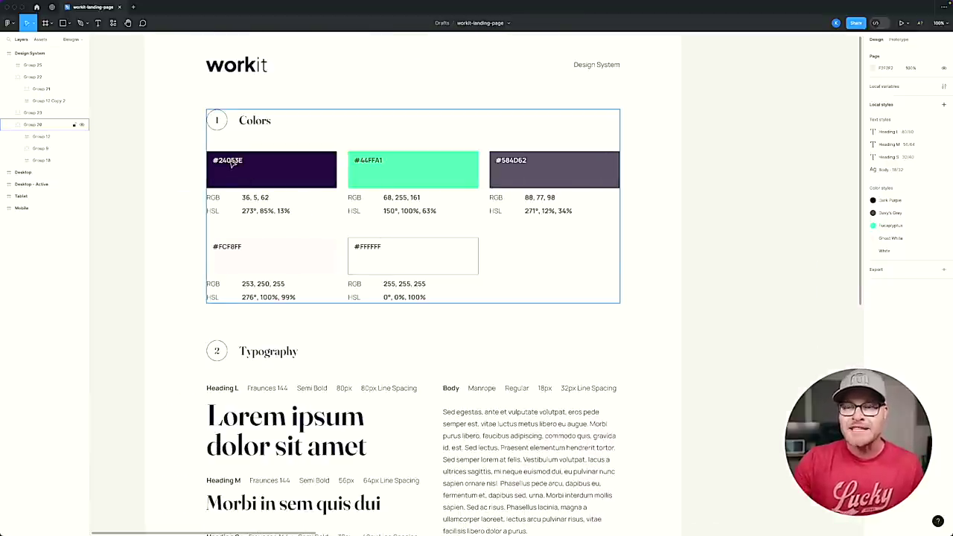
pyautogui.keyDown('super'); pyautogui.click(232, 165); pyautogui.keyUp('super')
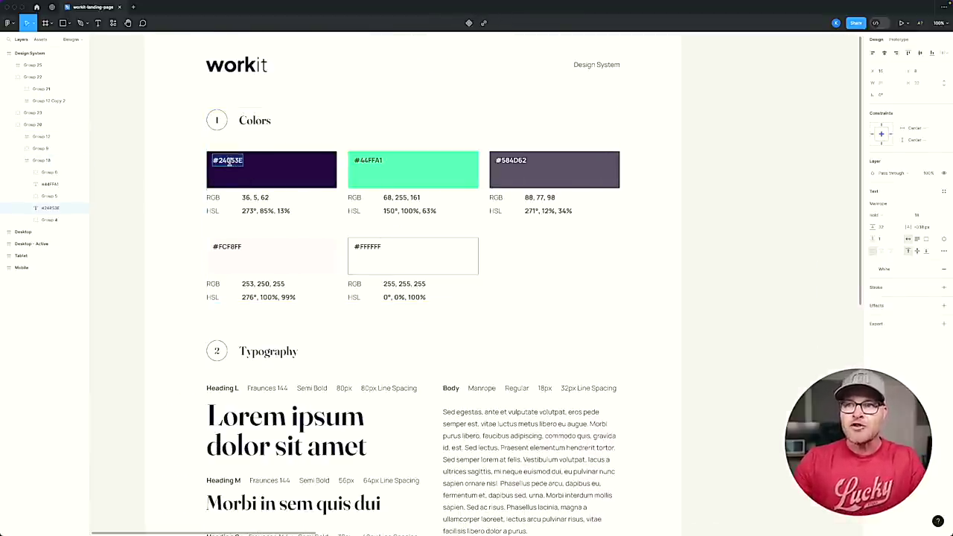
pyautogui.click(127, 521)
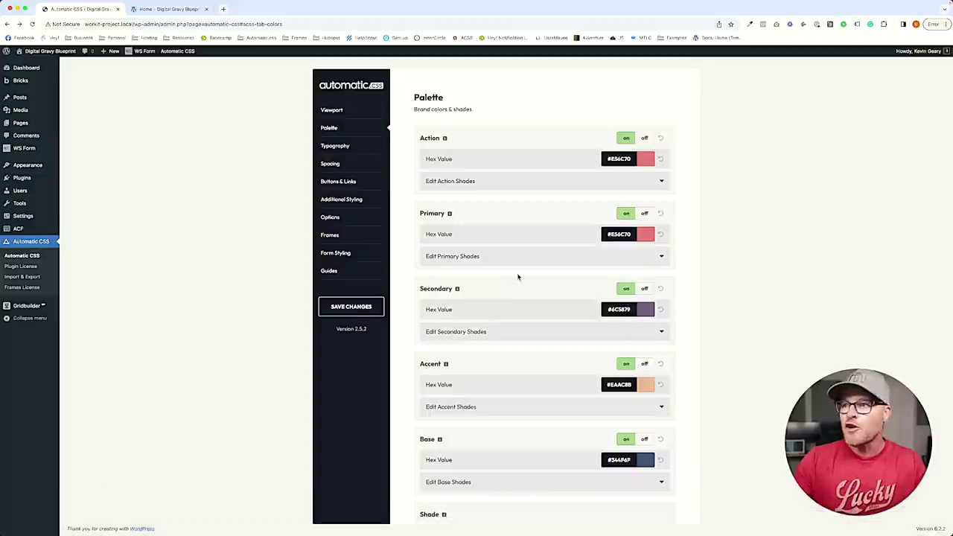
pyautogui.scroll(-3, 628, 398)
pyautogui.click(630, 368)
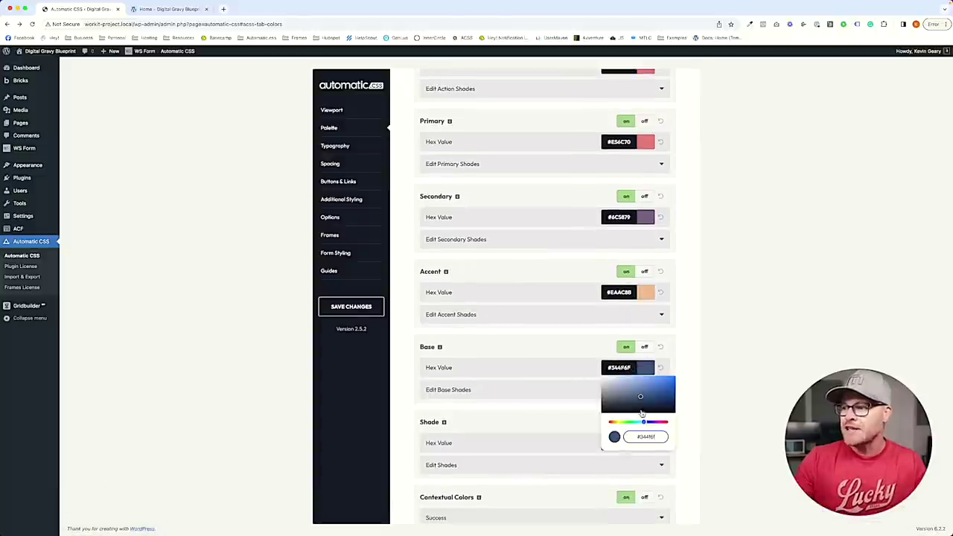
pyautogui.write('#240E3E')
pyautogui.click(749, 404)
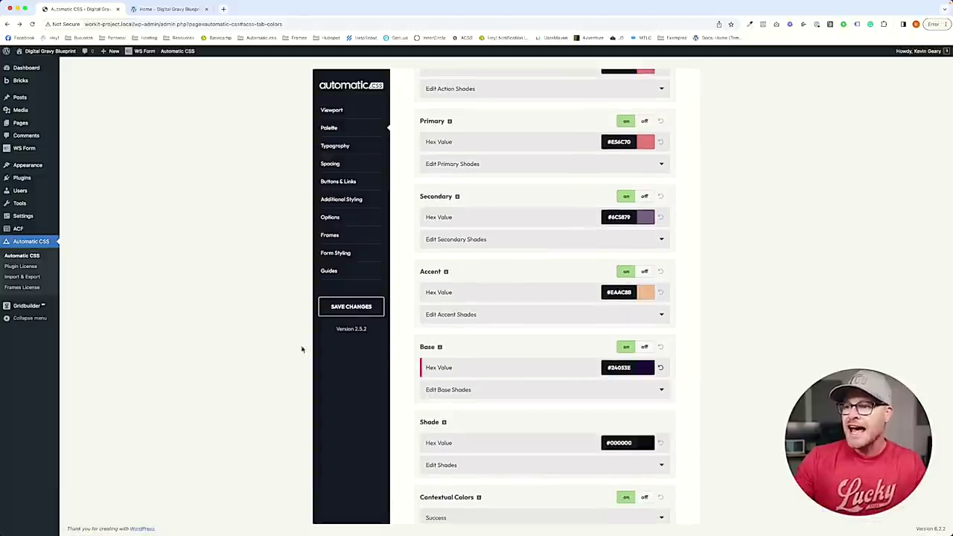
pyautogui.click(351, 306)
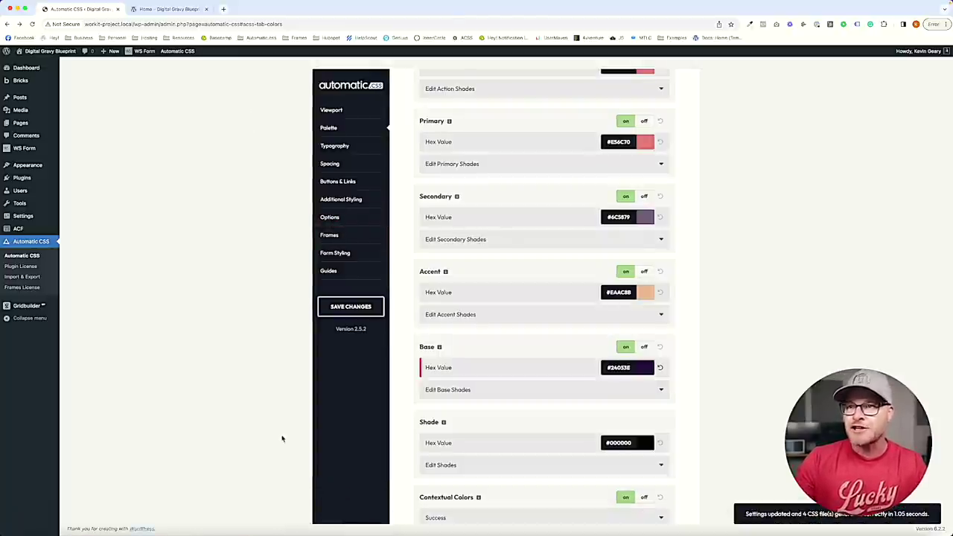
# Return to Figma and check where the green swatch's color is used in the Desktop hero's button and Apply for access link.
pyautogui.press('super+Tab')
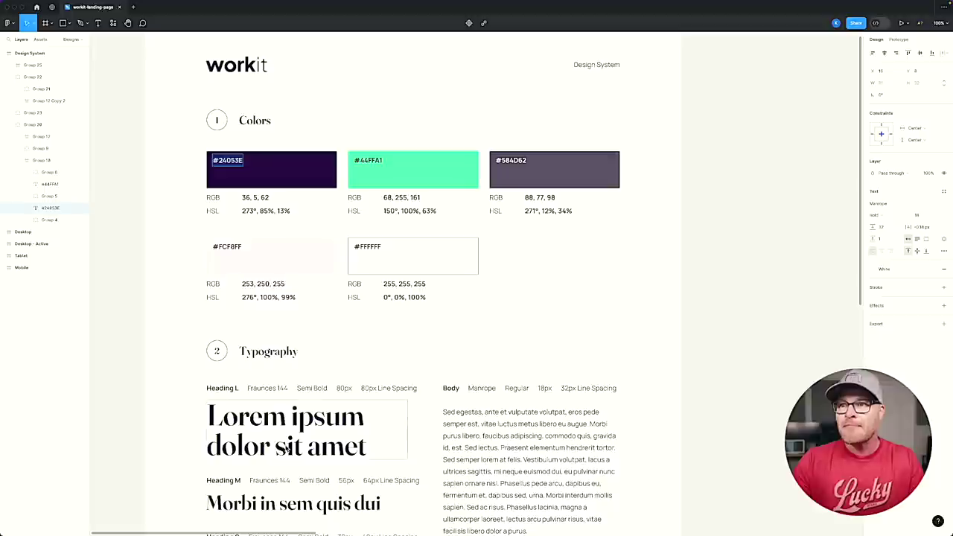
pyautogui.click(396, 179)
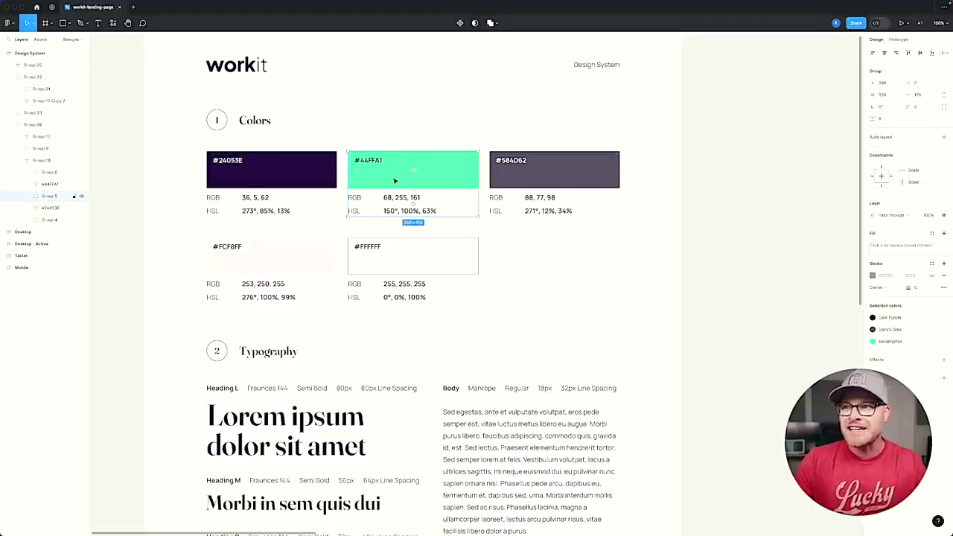
pyautogui.hscroll(10, 395, 179)
pyautogui.click(319, 166)
pyautogui.click(318, 166)
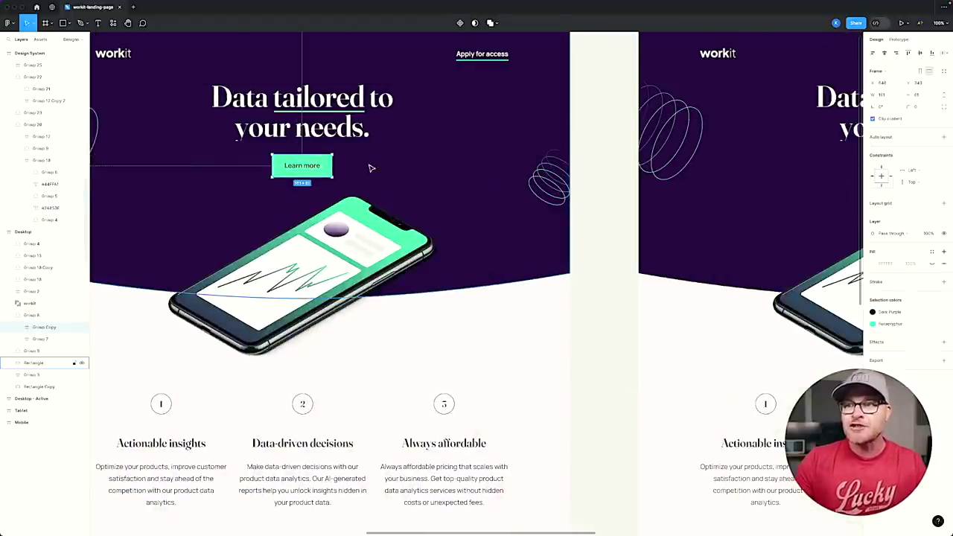
pyautogui.click(472, 57)
pyautogui.click(478, 99)
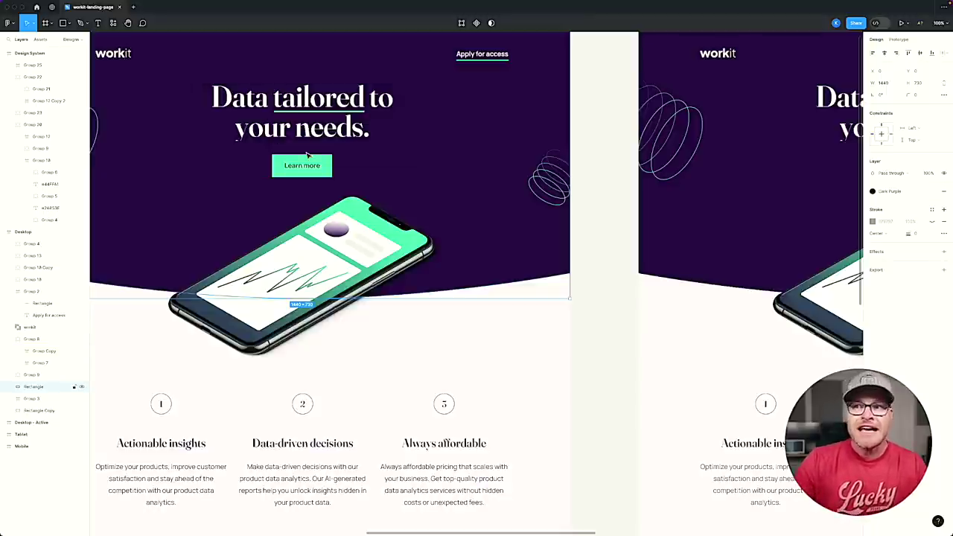
pyautogui.press('Escape')
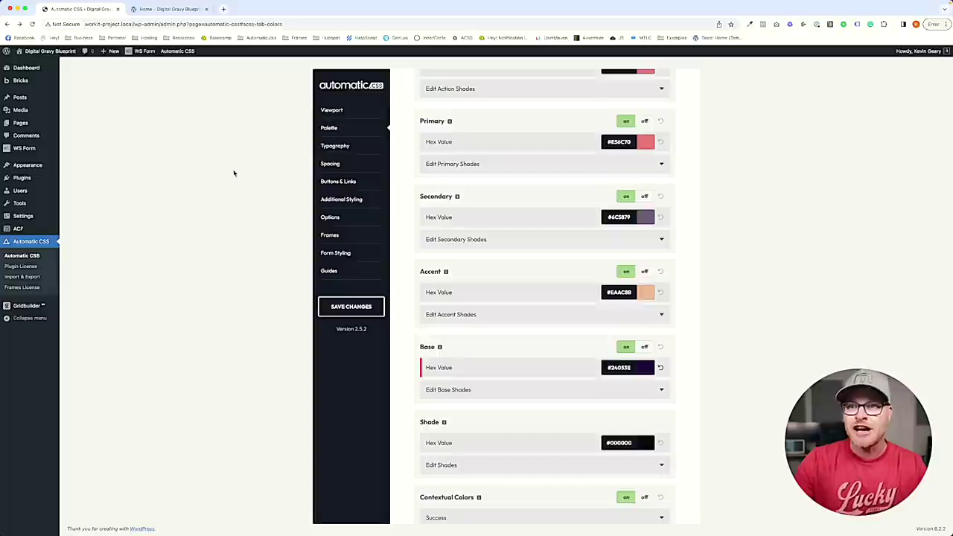
# Copy the green swatch's hex code from the Figma design system and set the Automatic CSS Action color to #44FFA1.
pyautogui.scroll(3, 540, 153)
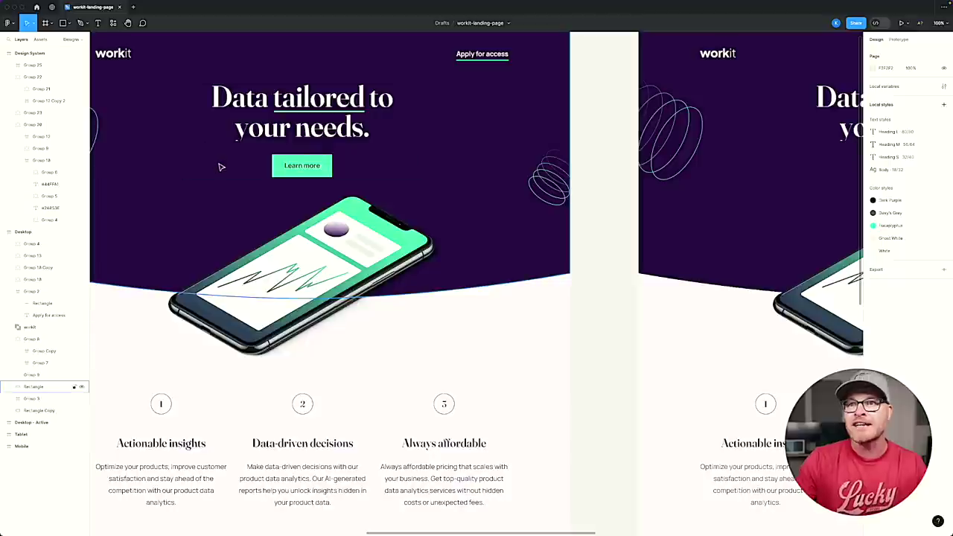
pyautogui.hscroll(-10, 219, 164)
pyautogui.click(142, 162)
pyautogui.doubleClick(141, 160)
pyautogui.doubleClick(141, 160)
pyautogui.hotkey('ctrl', 'c')
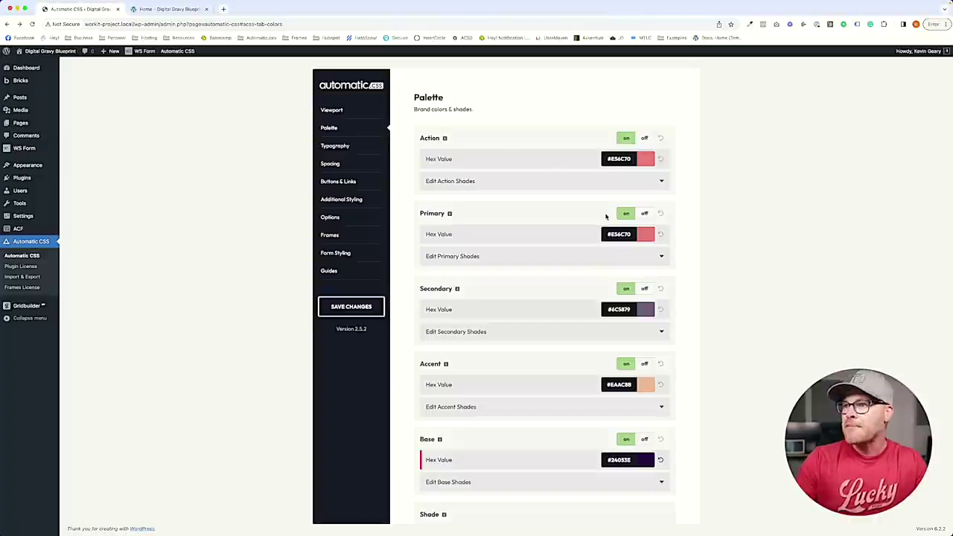
pyautogui.click(631, 159)
pyautogui.click(659, 228)
pyautogui.hotkey('ctrl', 'v')
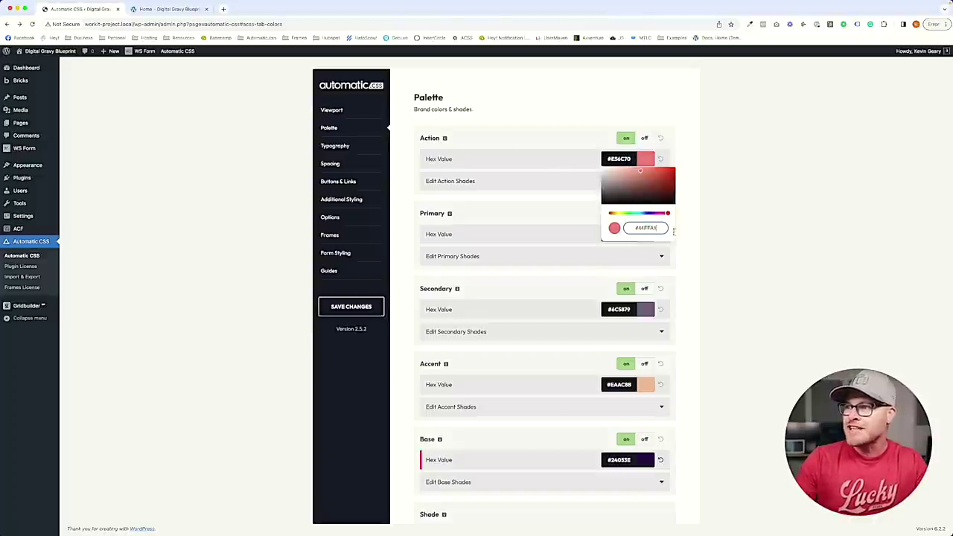
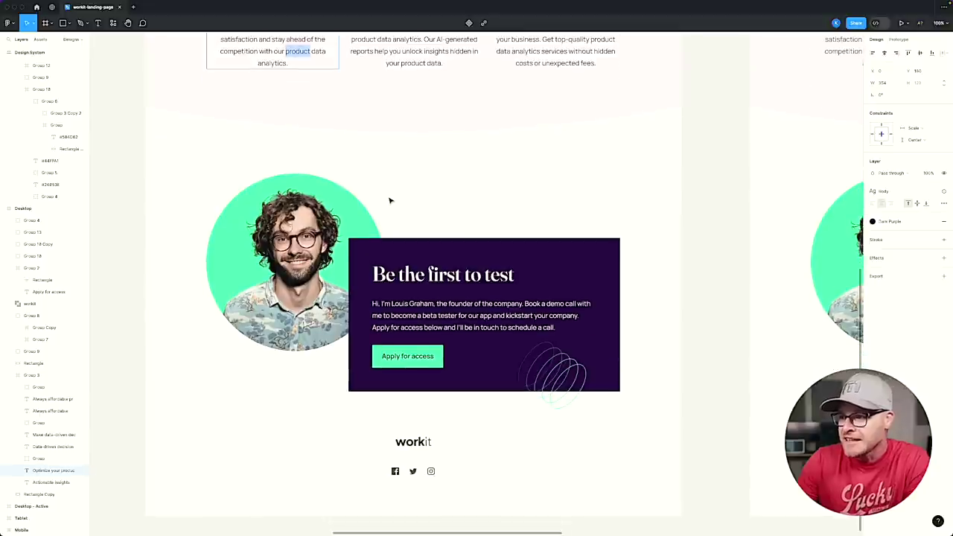
# Inspect the color of the footer's social icons in the Desktop design, then return to the Design System color swatches.
pyautogui.click(396, 357)
pyautogui.doubleClick(395, 356)
pyautogui.click(322, 362)
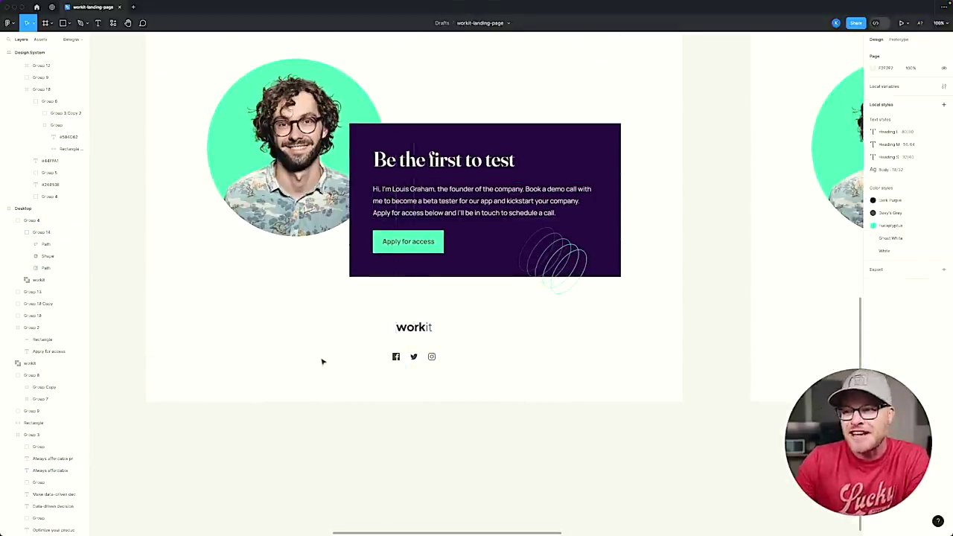
pyautogui.click(396, 357)
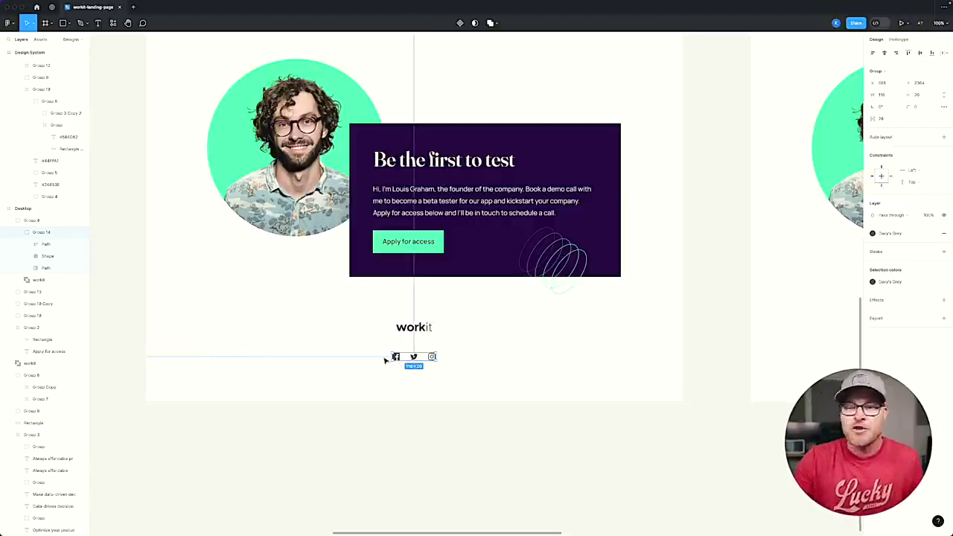
pyautogui.click(346, 356)
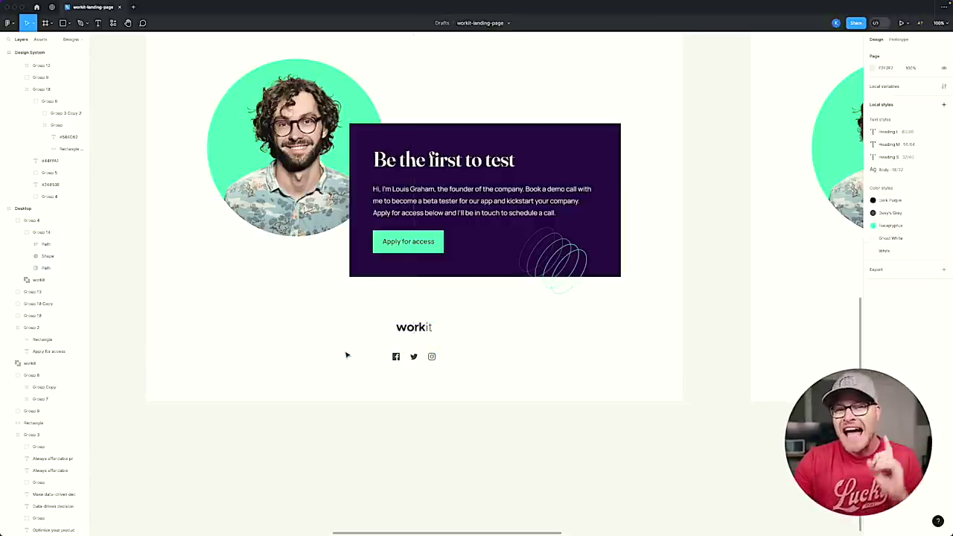
pyautogui.hscroll(-10, 346, 355)
pyautogui.scroll(5, 349, 353)
pyautogui.scroll(6, 350, 353)
pyautogui.hscroll(3, 351, 353)
pyautogui.hscroll(1, 350, 350)
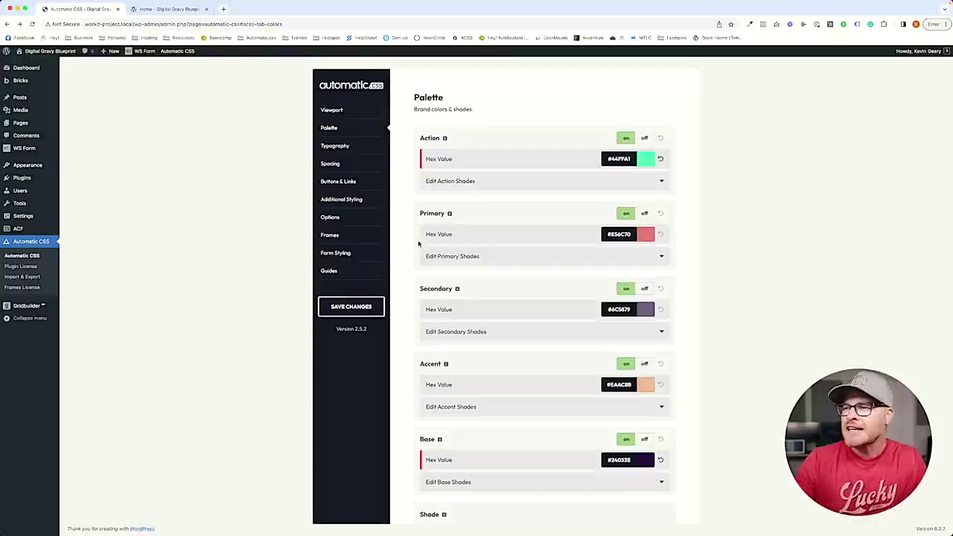
# Expand the Base shades in the Automatic CSS Palette and examine their HSL values from Hover to Ultra Dark.
pyautogui.scroll(-3, 495, 277)
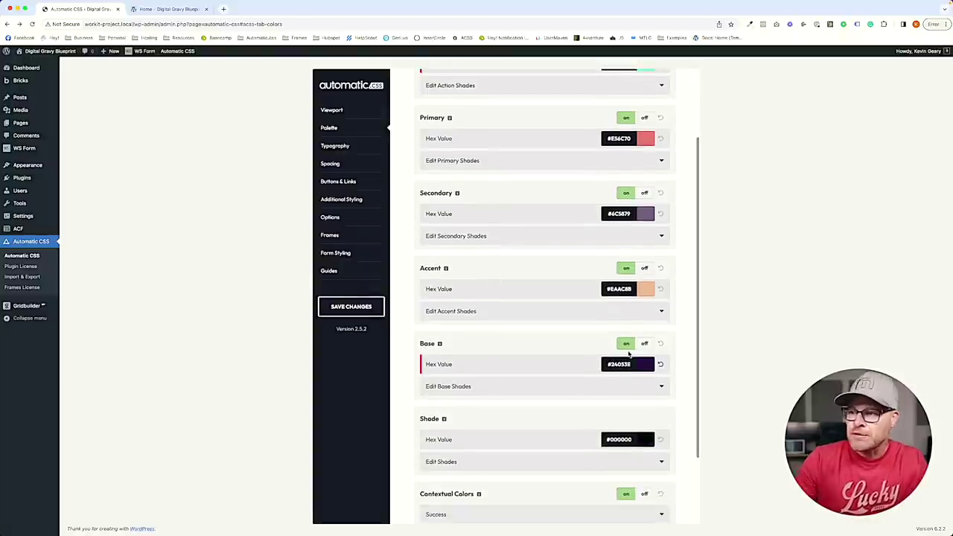
pyautogui.scroll(-1, 522, 365)
pyautogui.click(514, 340)
pyautogui.scroll(-1, 520, 362)
pyautogui.scroll(-1, 521, 362)
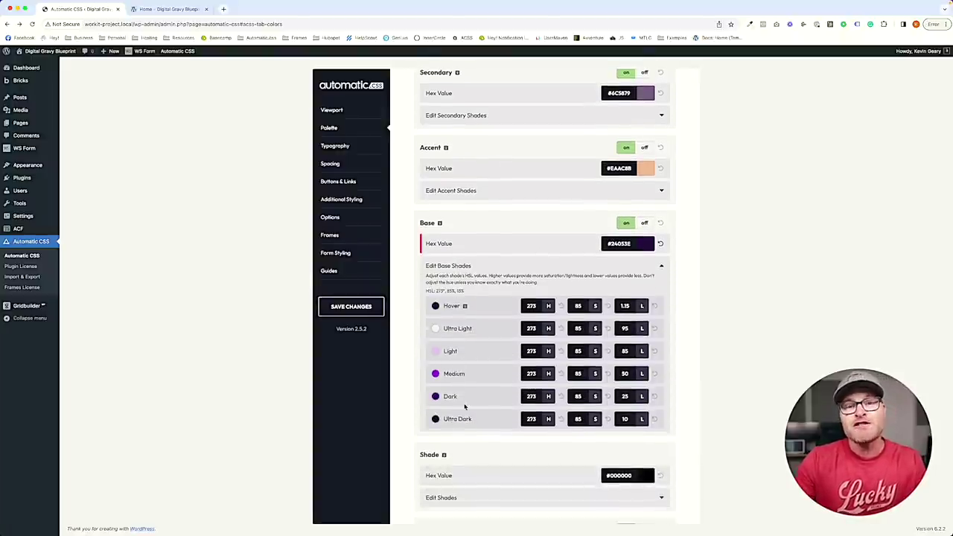
pyautogui.scroll(2, 471, 367)
pyautogui.scroll(-2, 471, 366)
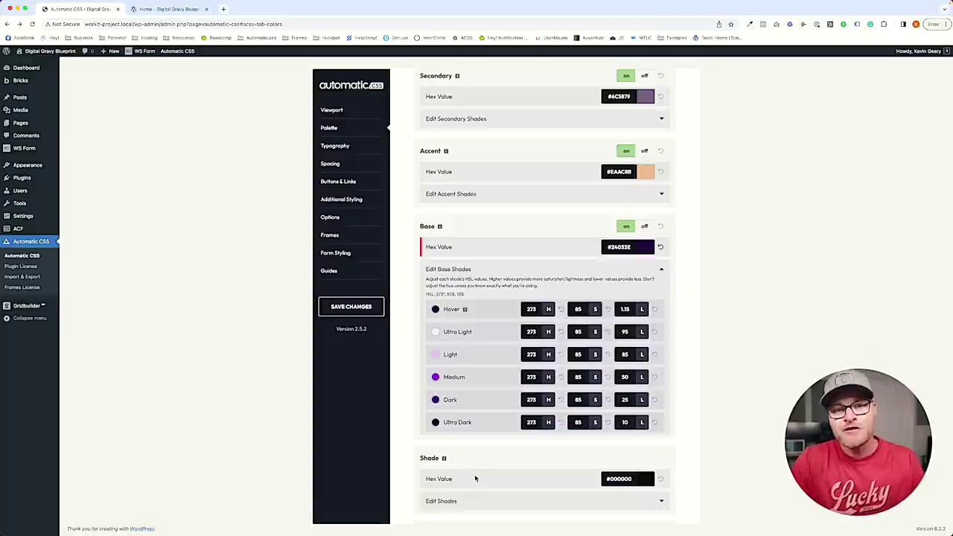
# Return to Figma, compare the gray #584D62 swatch with the dark purple one, and highlight the dark purple's HSL hue.
pyautogui.press('super+Tab')
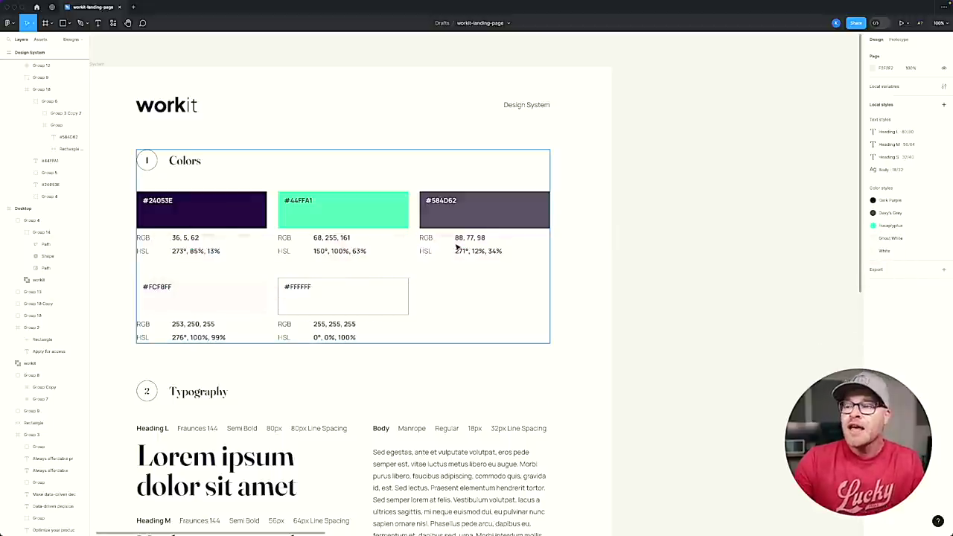
pyautogui.click(468, 215)
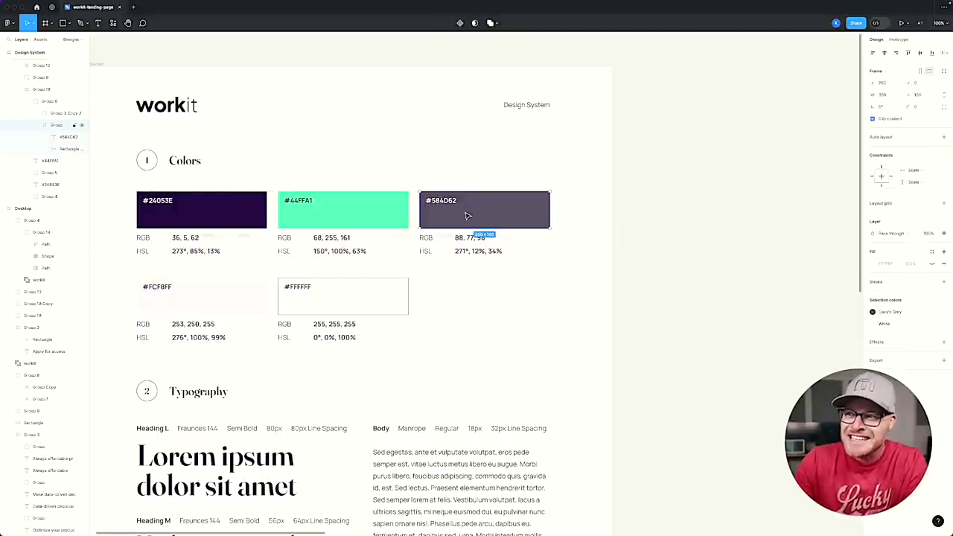
pyautogui.click(213, 210)
pyautogui.doubleClick(187, 211)
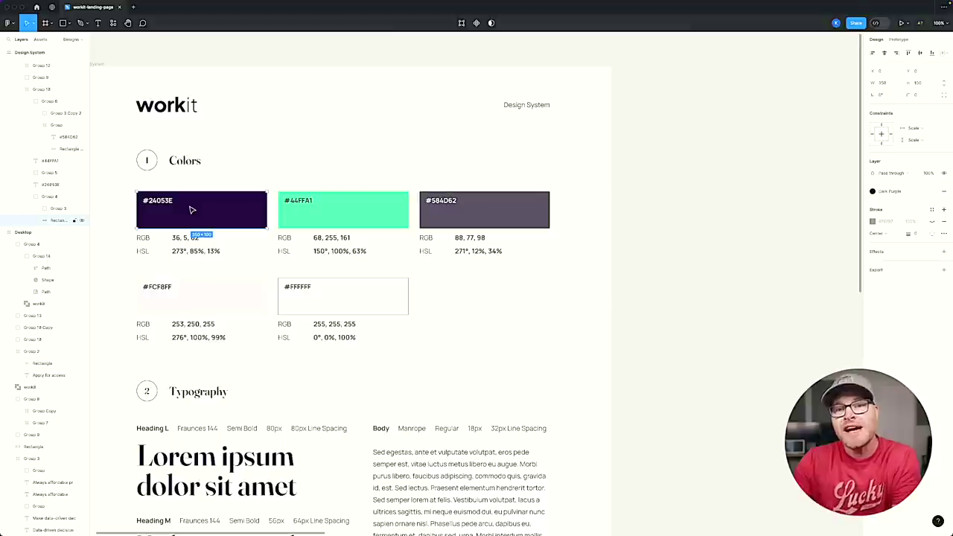
pyautogui.click(160, 245)
pyautogui.doubleClick(181, 248)
pyautogui.doubleClick(179, 251)
pyautogui.press('Escape')
pyautogui.doubleClick(179, 251)
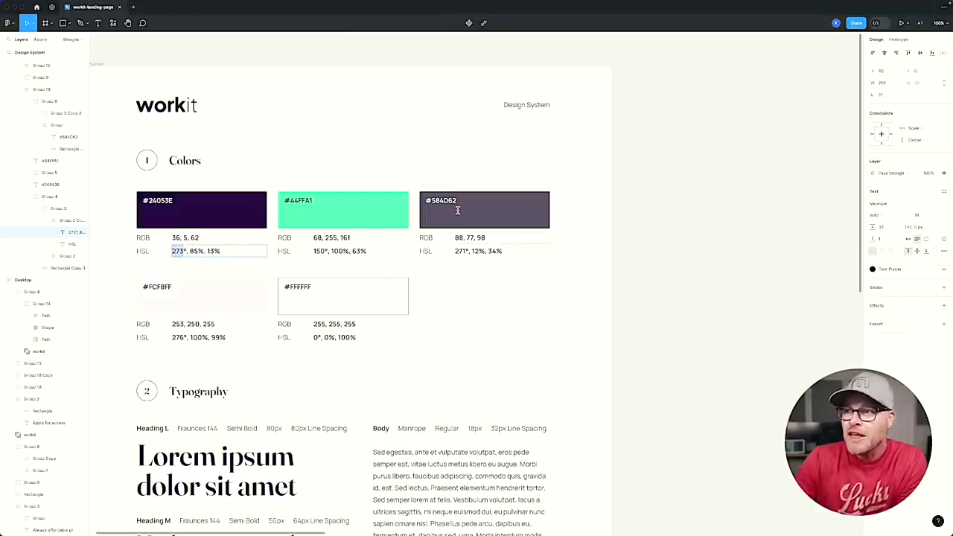
# Highlight the gray #584D62 swatch's HSL values and compare the swatch with the dark purple #24053E one.
pyautogui.click(468, 242)
pyautogui.doubleClick(464, 254)
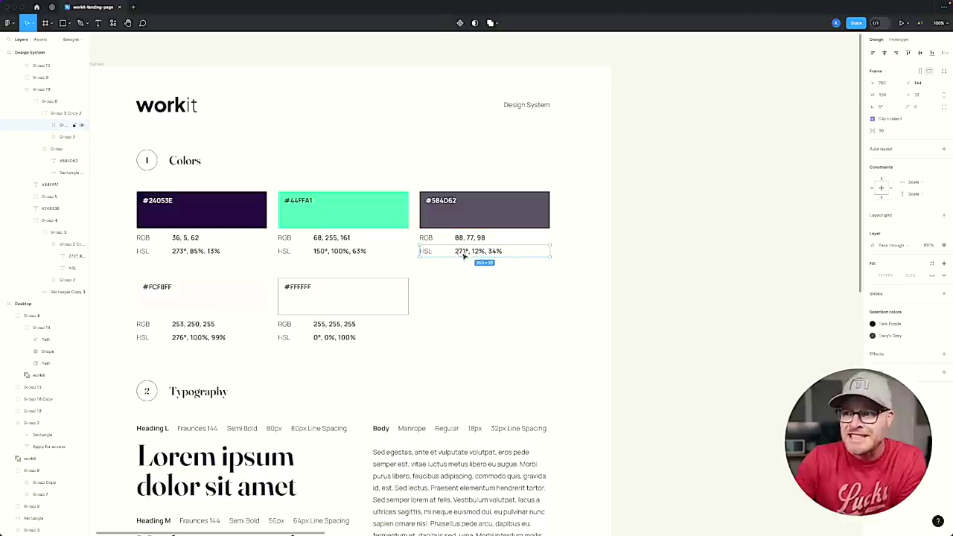
pyautogui.doubleClick(464, 255)
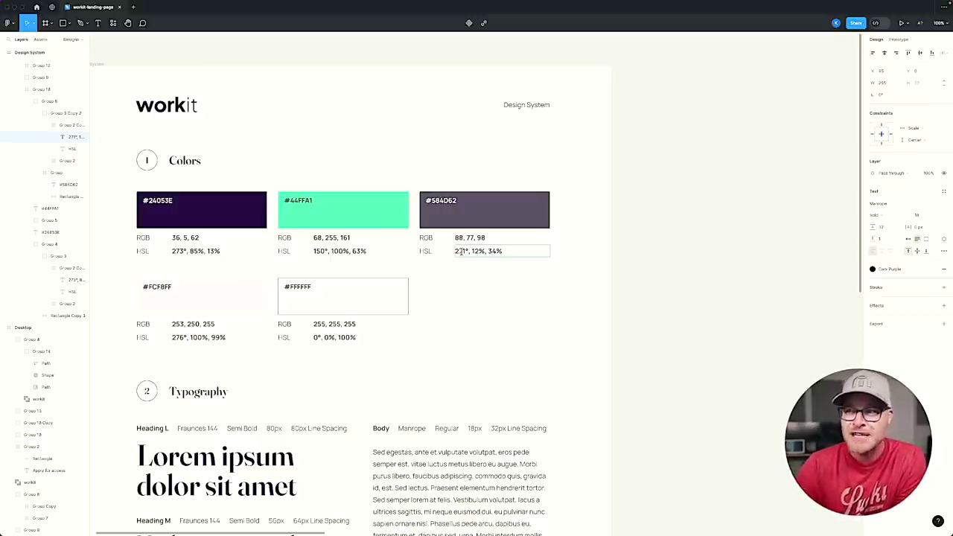
pyautogui.press('Escape')
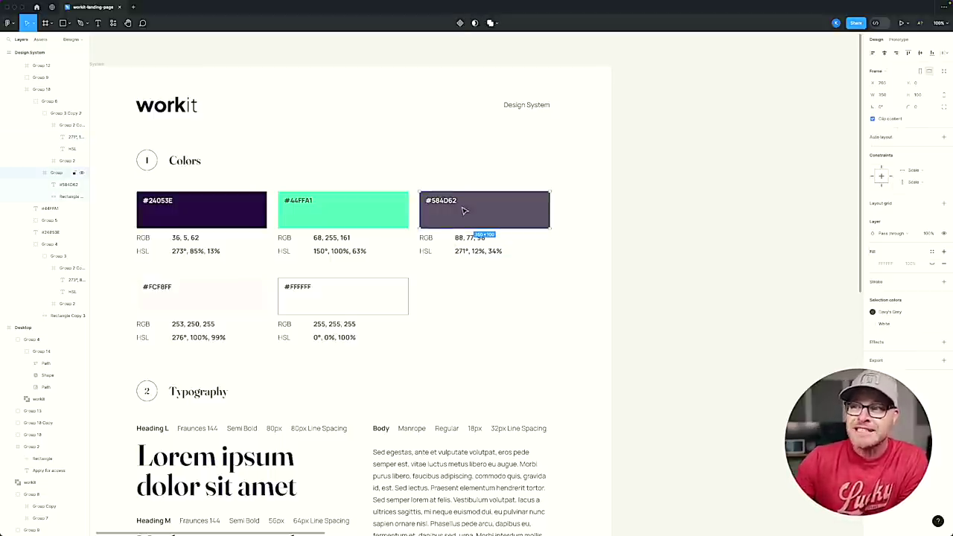
pyautogui.doubleClick(479, 256)
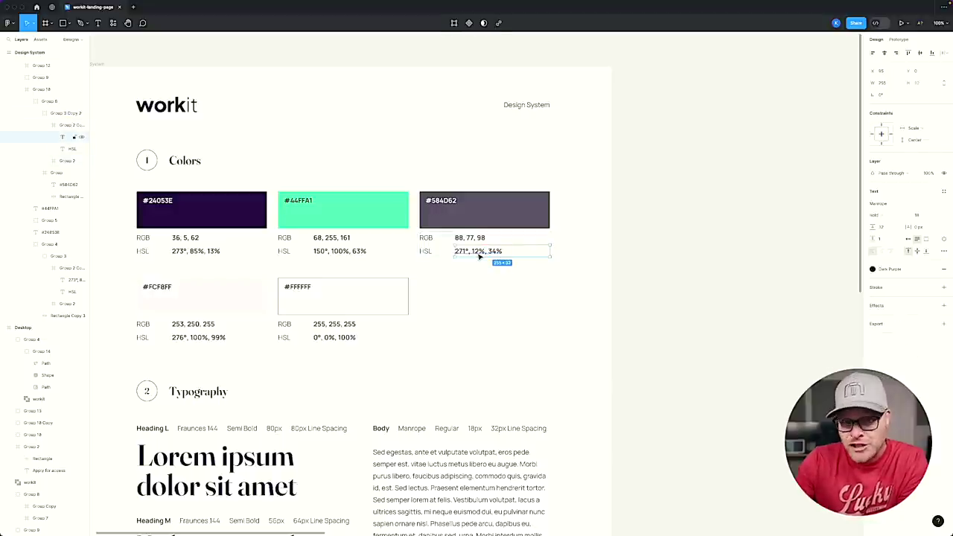
pyautogui.doubleClick(496, 251)
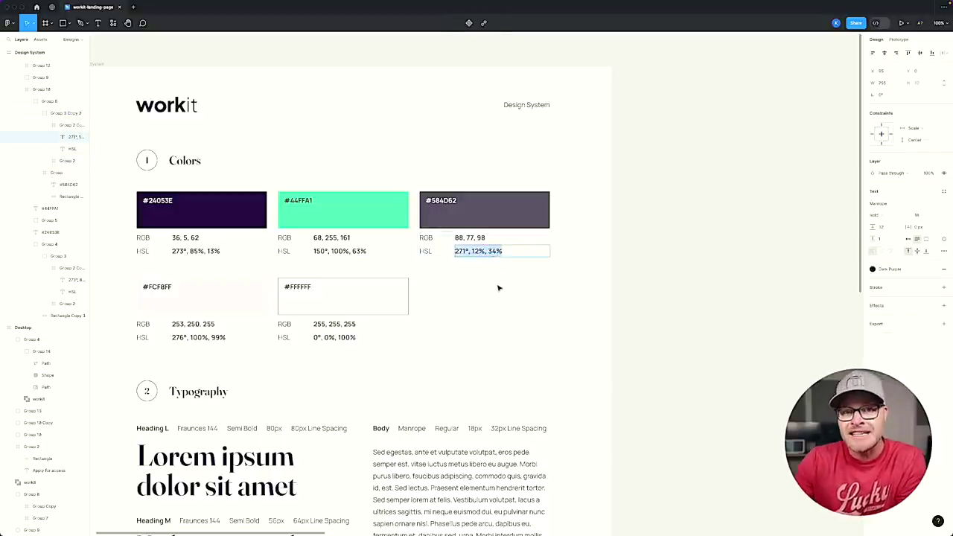
pyautogui.click(481, 223)
pyautogui.click(206, 207)
pyautogui.doubleClick(206, 208)
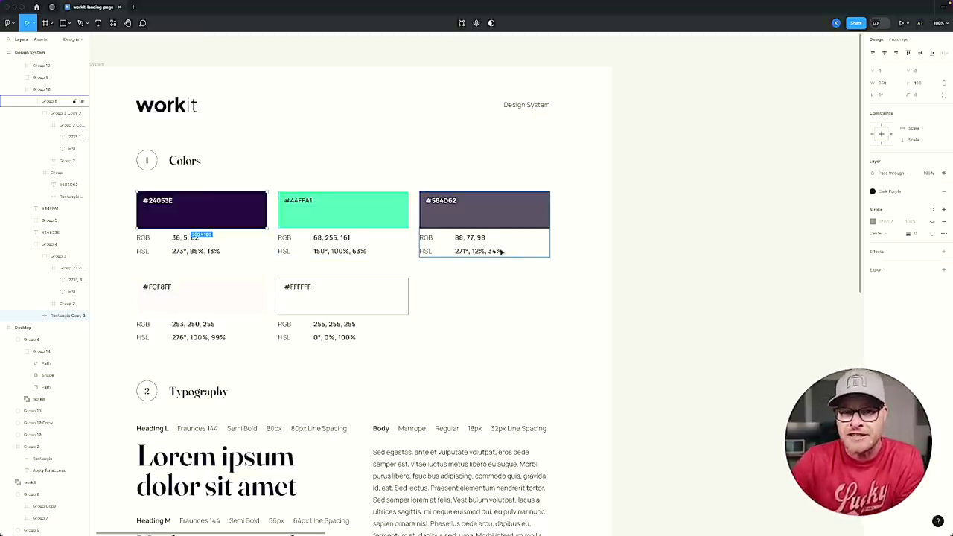
pyautogui.click(488, 216)
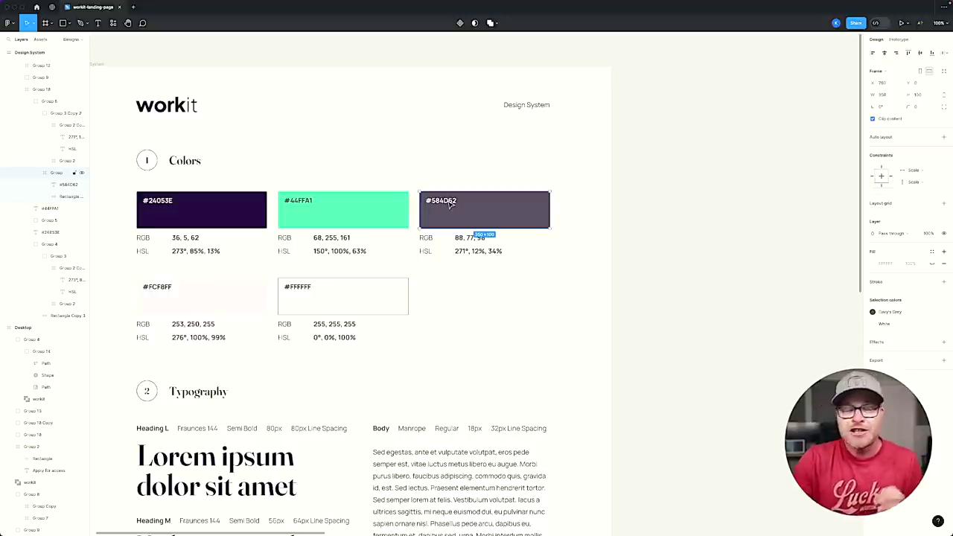
# Compare the HSL hue of the #FCF8FF swatch with the hue of the dark purple #24053E swatch.
pyautogui.click(206, 304)
pyautogui.hscroll(-3, 189, 298)
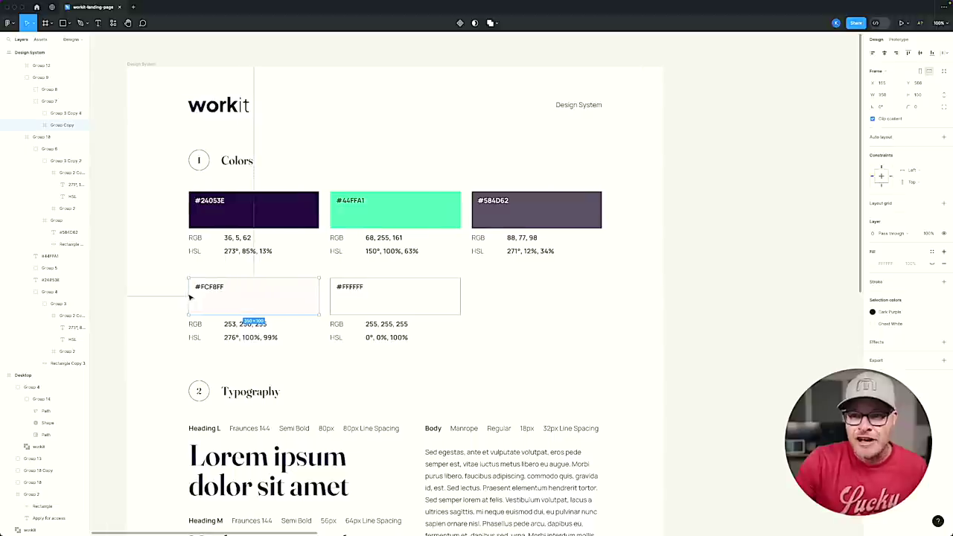
pyautogui.scroll(-1, 223, 298)
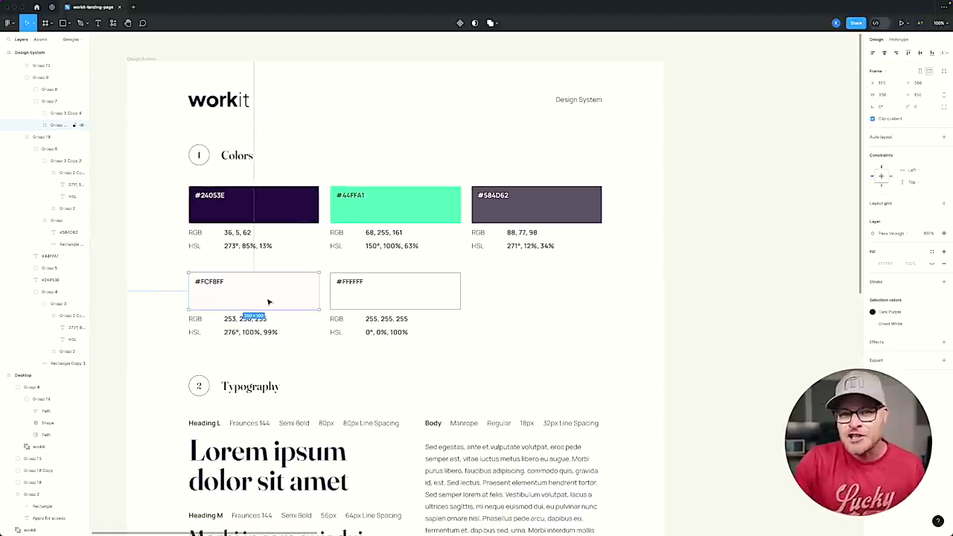
pyautogui.click(230, 332)
pyautogui.doubleClick(231, 333)
pyautogui.doubleClick(230, 245)
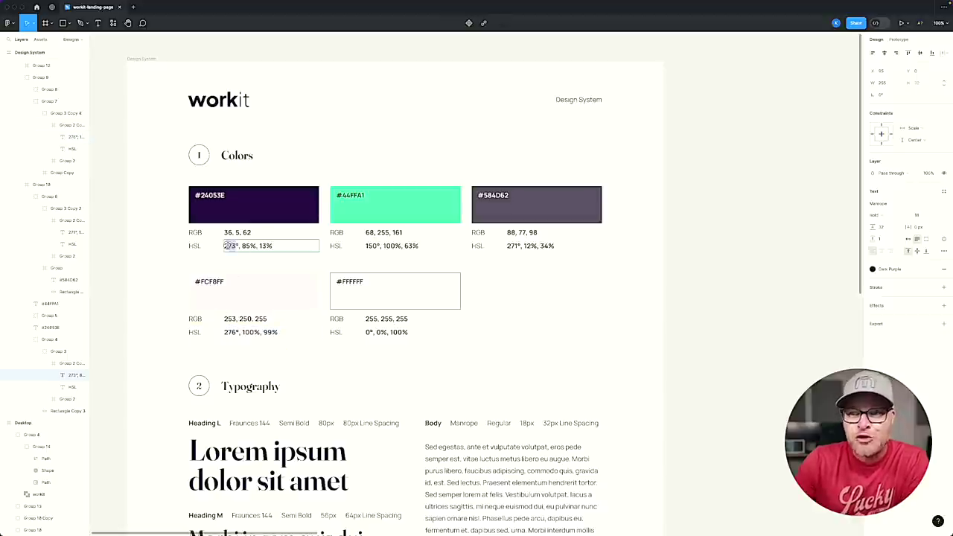
pyautogui.scroll(-1, 234, 268)
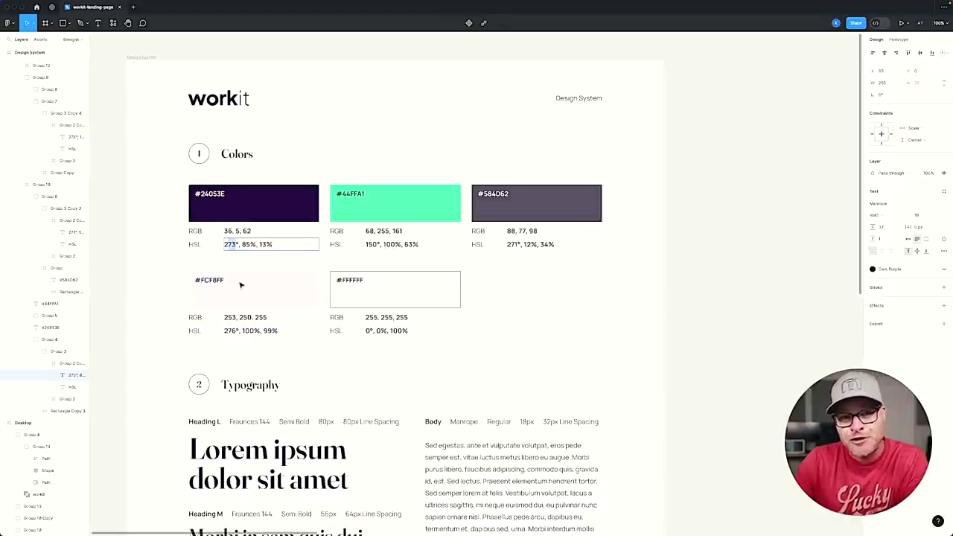
# Examine the #FCF8FF swatch's saturation and lightness, then review the #584D62 and #FFFFFF swatches.
pyautogui.click(233, 213)
pyautogui.click(251, 332)
pyautogui.doubleClick(250, 333)
pyautogui.doubleClick(250, 331)
pyautogui.doubleClick(251, 332)
pyautogui.doubleClick(269, 331)
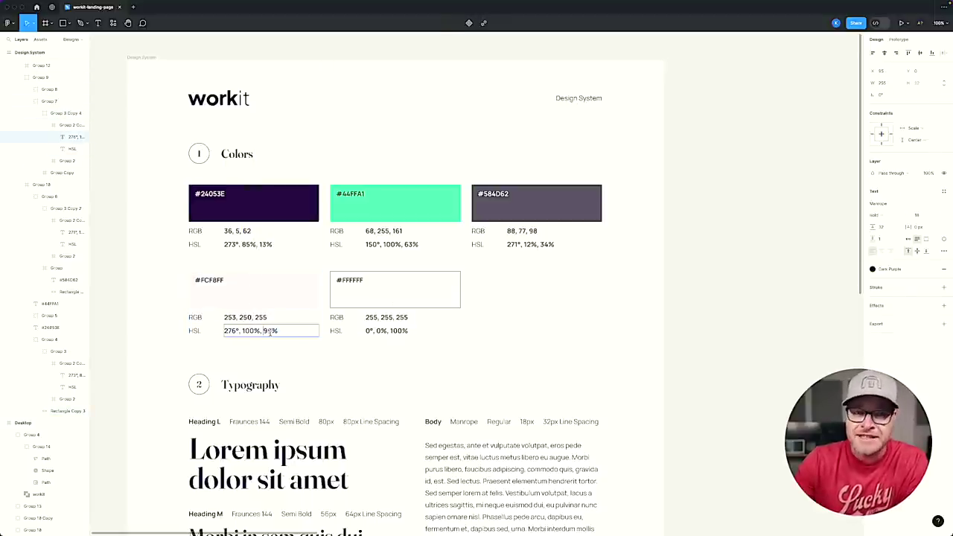
pyautogui.click(269, 288)
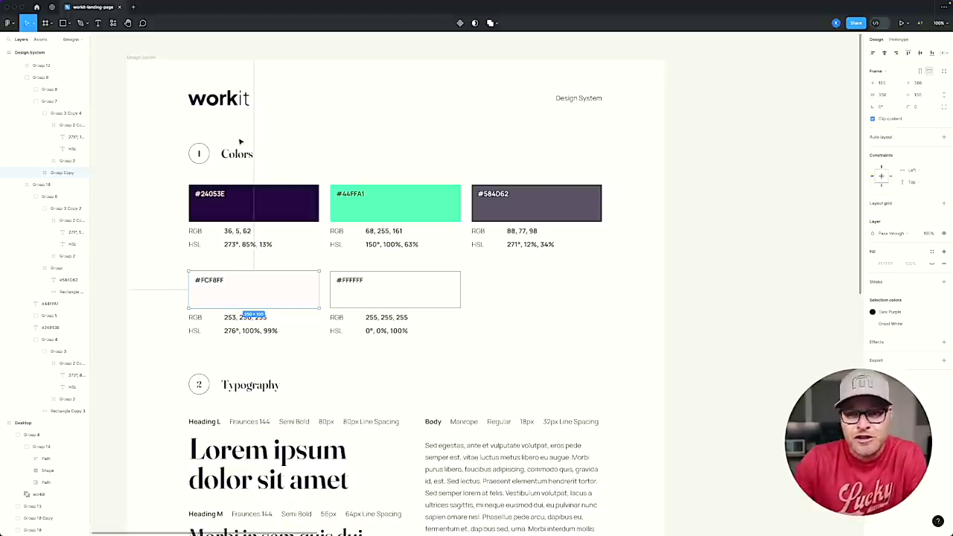
pyautogui.doubleClick(535, 207)
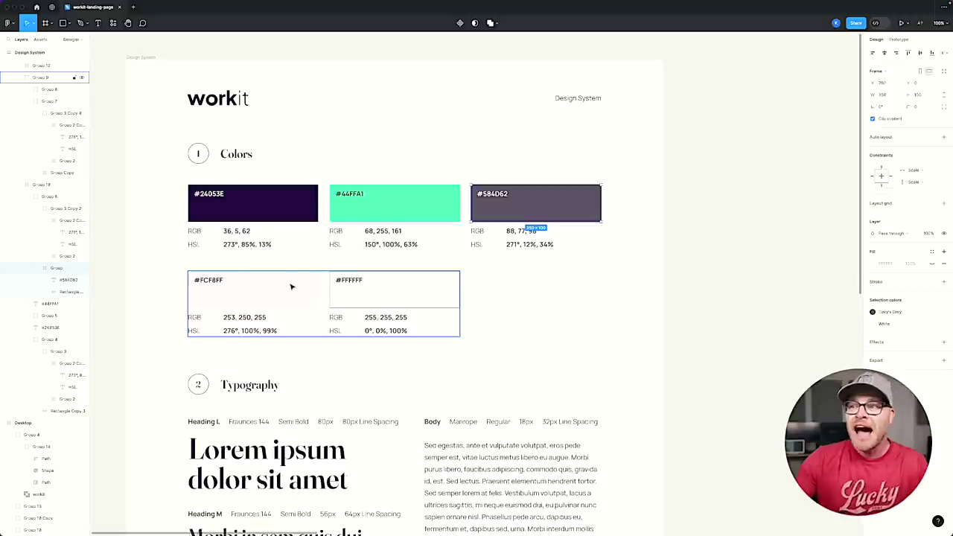
pyautogui.click(364, 293)
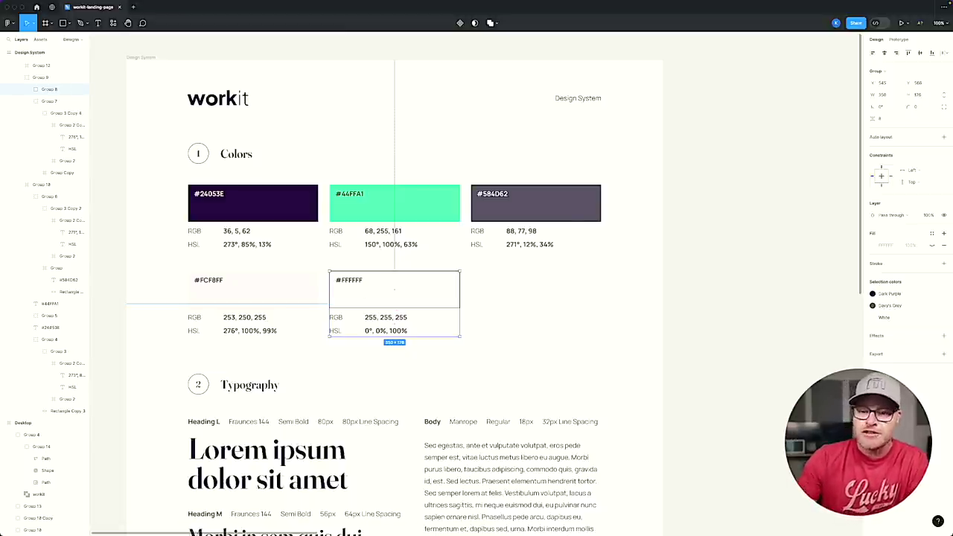
# Switch to the Automatic CSS Palette, turn off the Primary, Secondary and Accent colors, and save the changes.
pyautogui.click(136, 516)
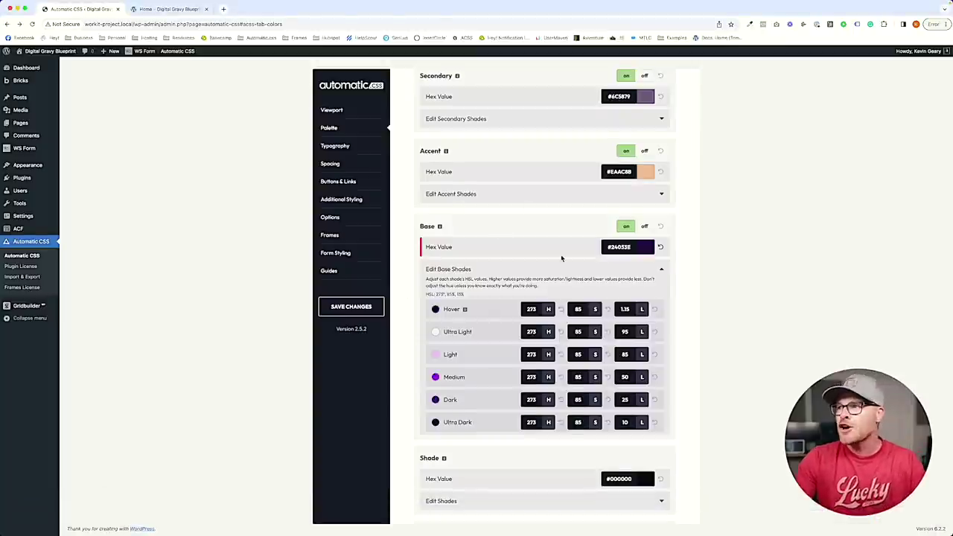
pyautogui.scroll(5, 555, 259)
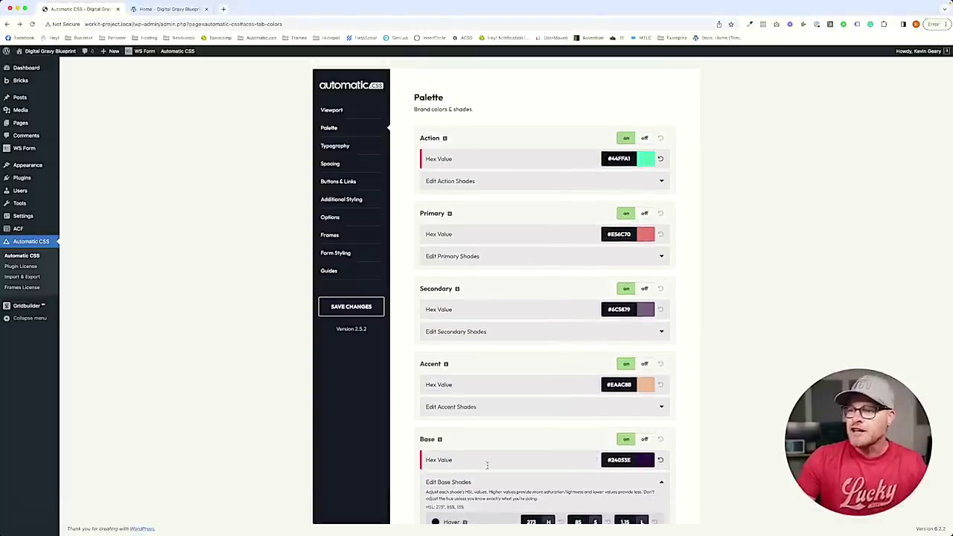
pyautogui.click(645, 214)
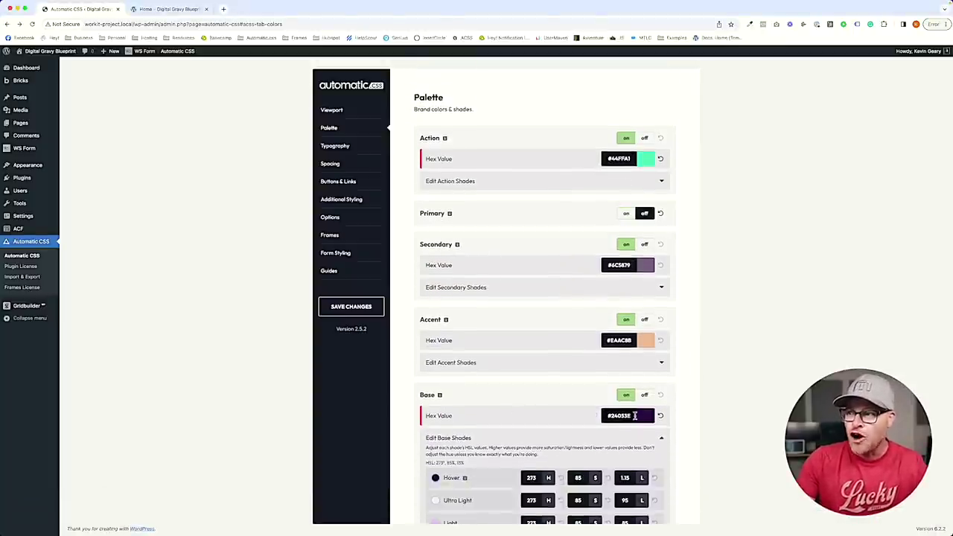
pyautogui.click(645, 244)
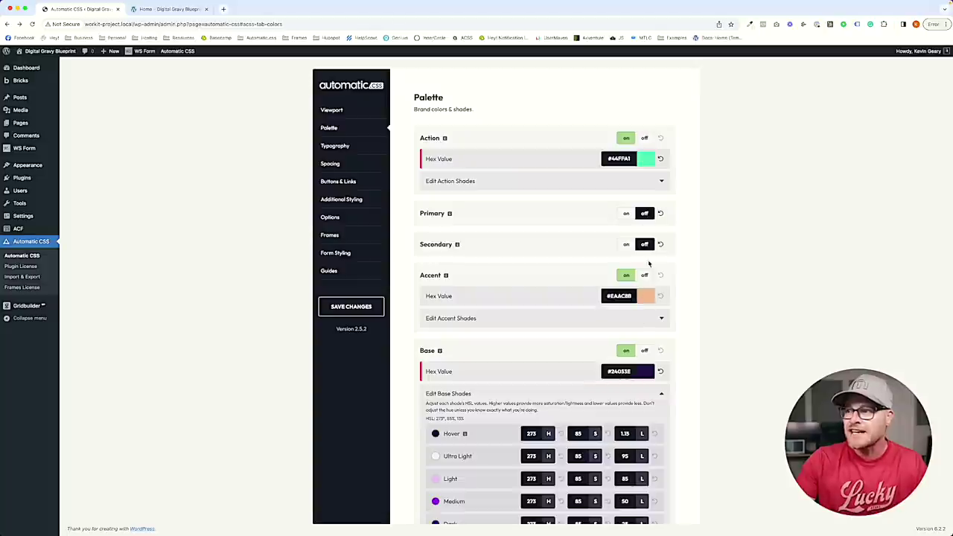
pyautogui.click(645, 274)
pyautogui.click(364, 308)
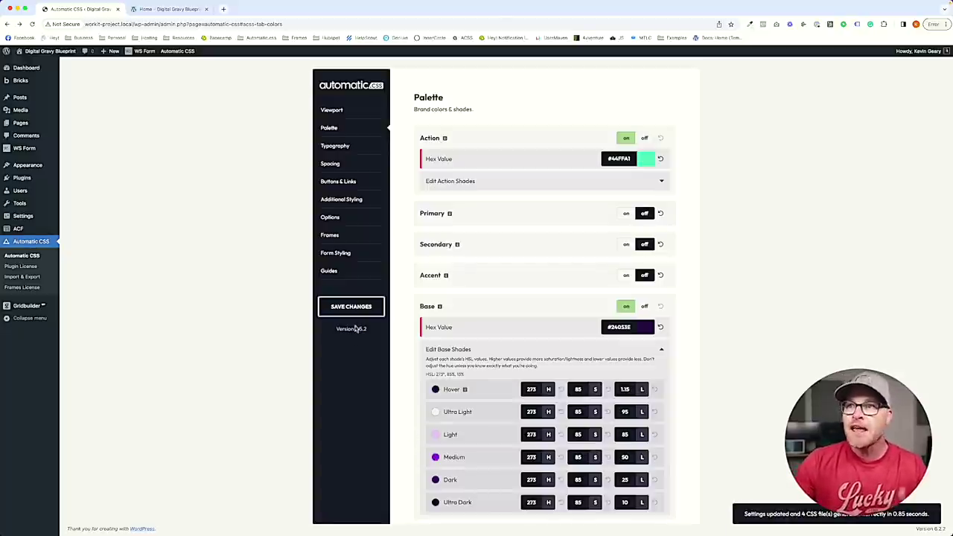
# Return to Figma and review the Desktop design's header, three-column features section and "Be the first to test" section.
pyautogui.moveTo(337, 519)
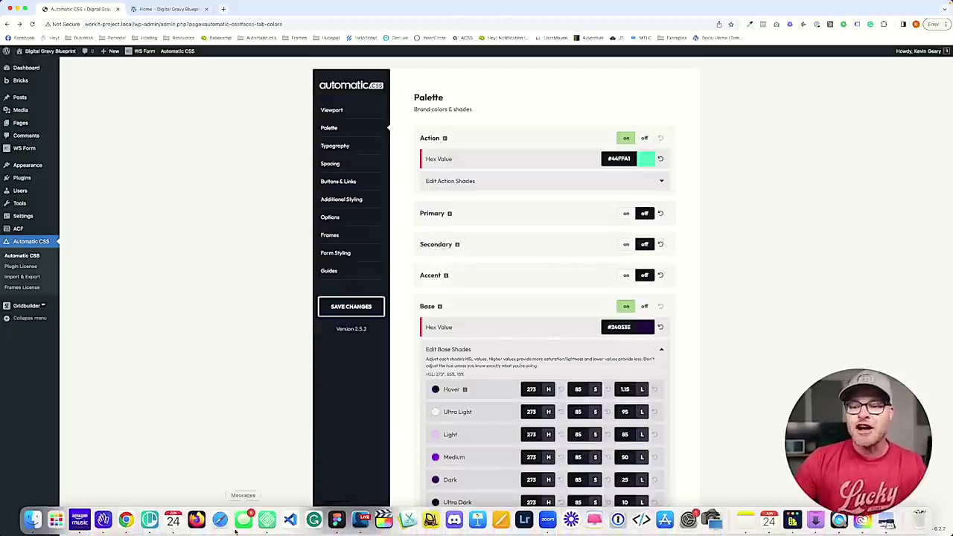
pyautogui.click(337, 519)
pyautogui.hscroll(10, 343, 350)
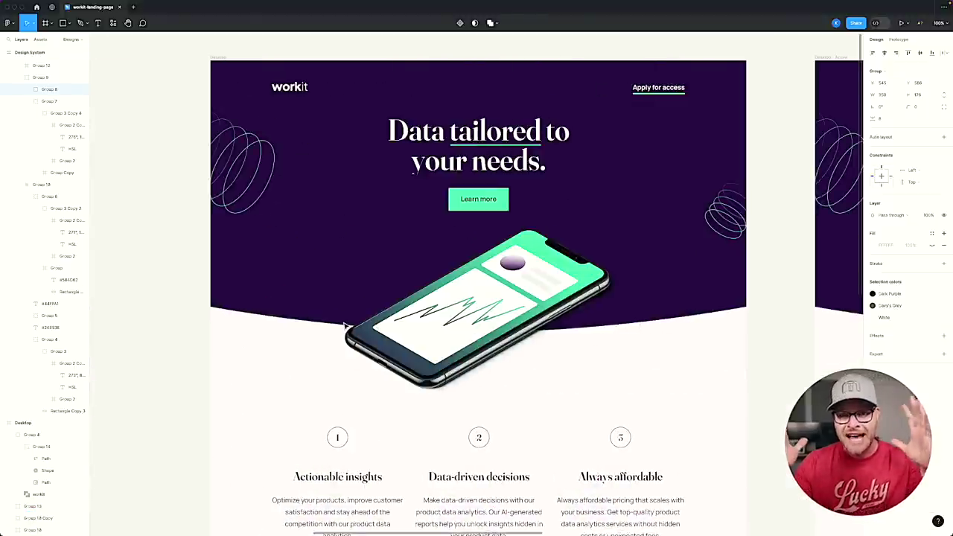
pyautogui.click(290, 86)
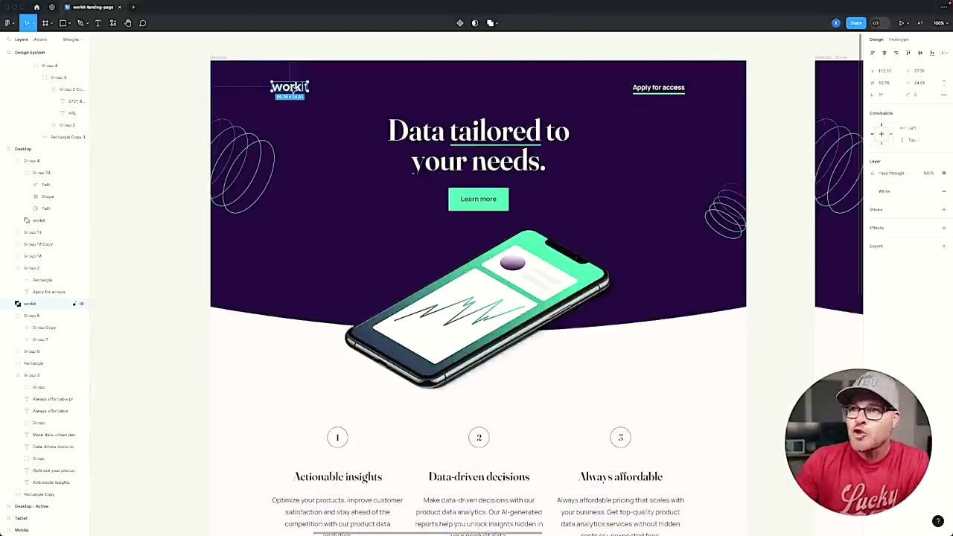
pyautogui.click(630, 81)
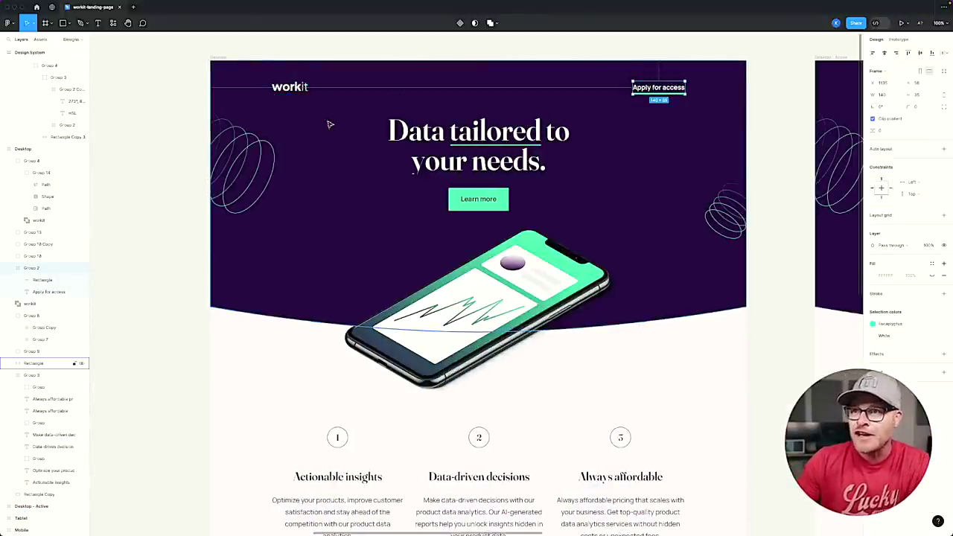
pyautogui.scroll(-3, 339, 200)
pyautogui.scroll(-2, 339, 199)
pyautogui.click(398, 264)
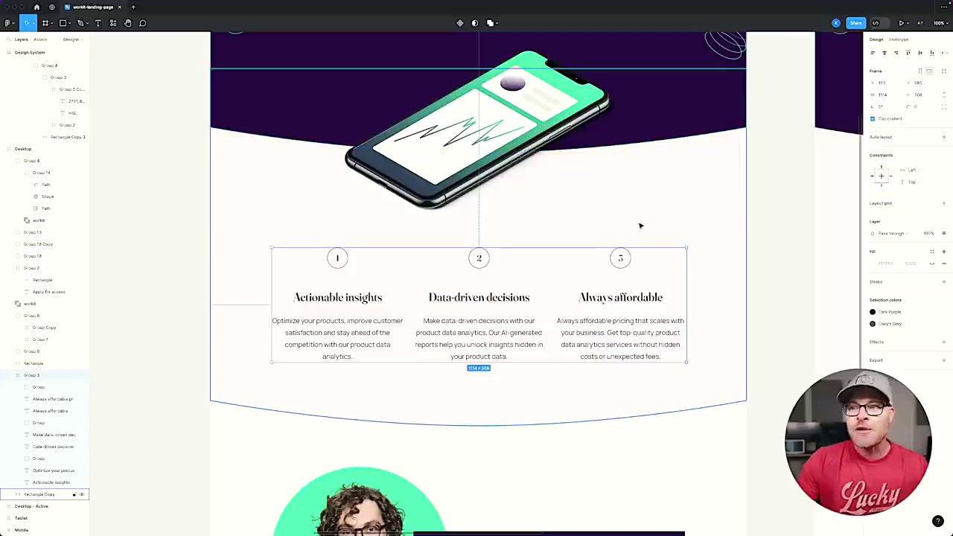
pyautogui.scroll(-1, 626, 238)
pyautogui.scroll(-5, 624, 237)
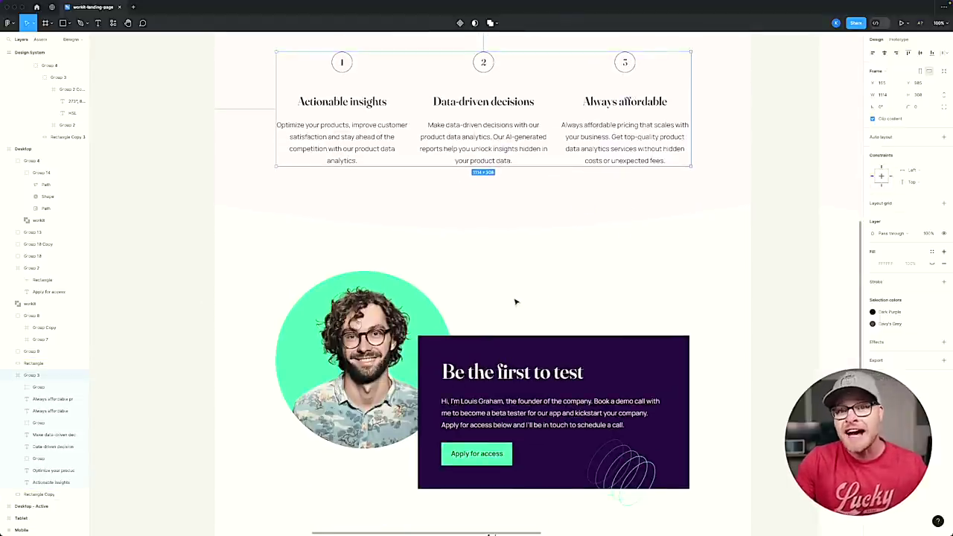
pyautogui.click(490, 327)
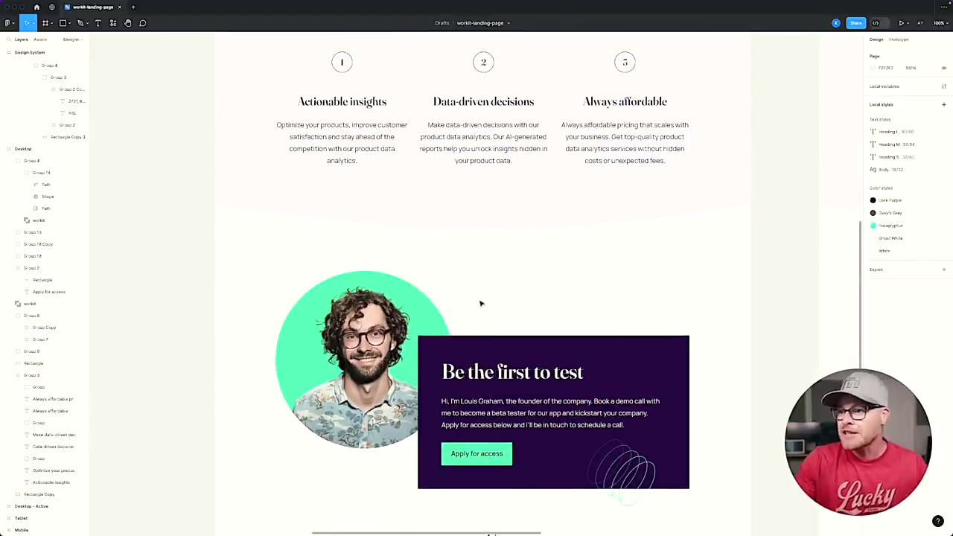
# Select the workit logo and the "Apply for access" link together to examine the header's layout above the hero.
pyautogui.click(421, 324)
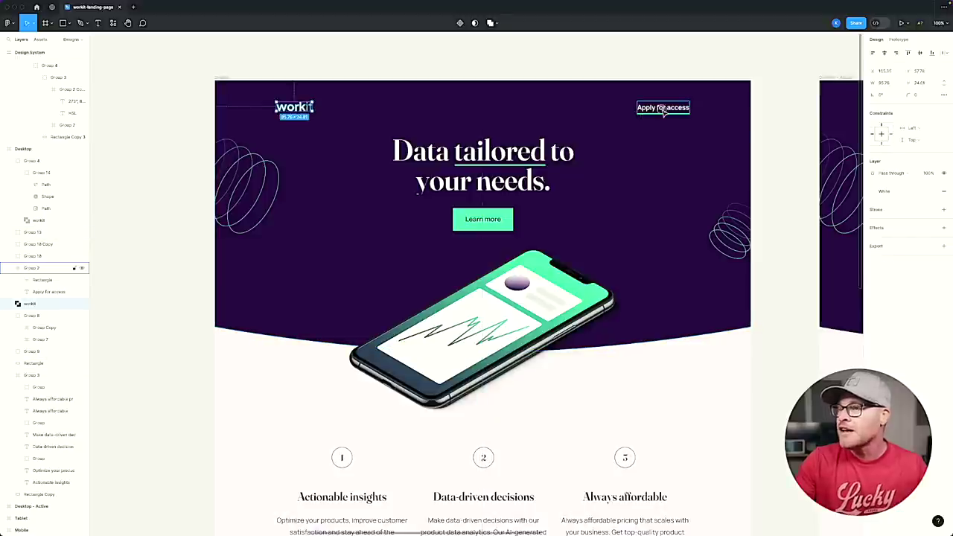
pyautogui.keyDown('shift'); pyautogui.click(641, 110); pyautogui.keyUp('shift')
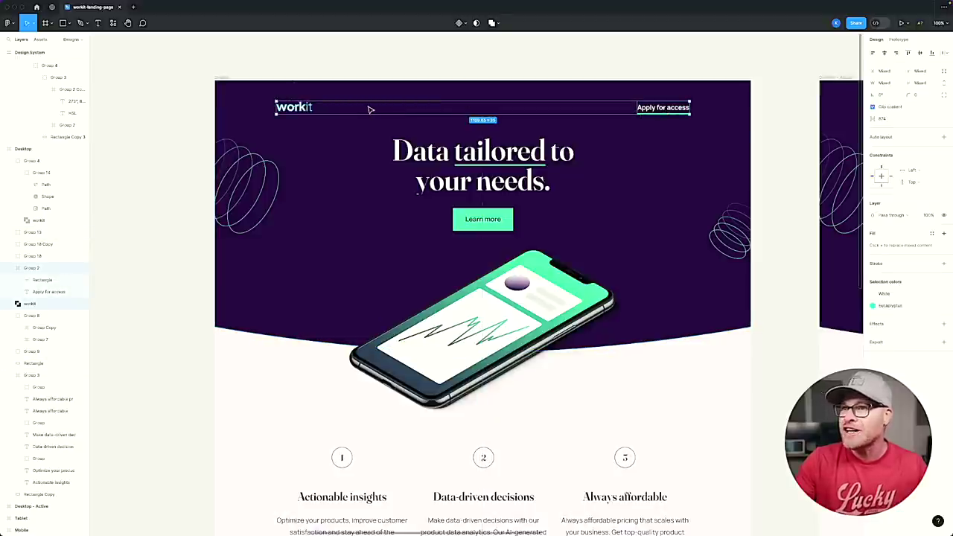
pyautogui.click(629, 137)
pyautogui.press('super+z')
pyautogui.press('super+shift+z')
pyautogui.press('super+z')
pyautogui.press('super+z')
pyautogui.keyDown('shift'); pyautogui.click(674, 109); pyautogui.keyUp('shift')
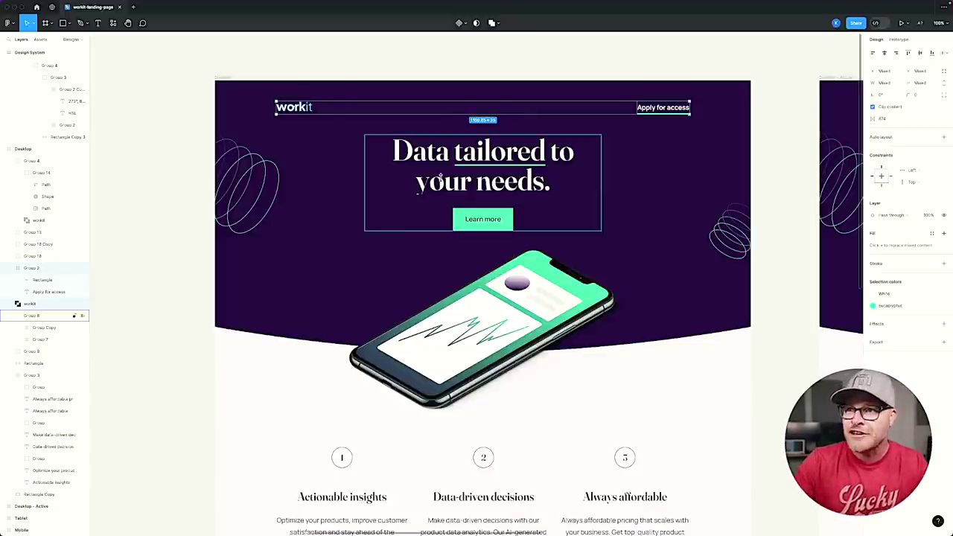
pyautogui.click(578, 72)
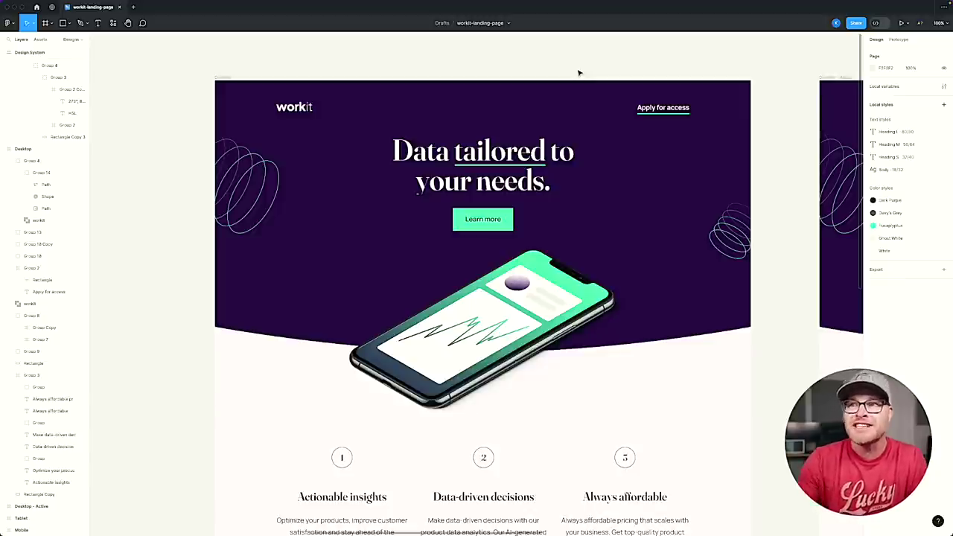
# Inspect the hero's curved dark purple background shape behind the header, then view the three-column features section.
pyautogui.click(329, 108)
pyautogui.doubleClick(325, 108)
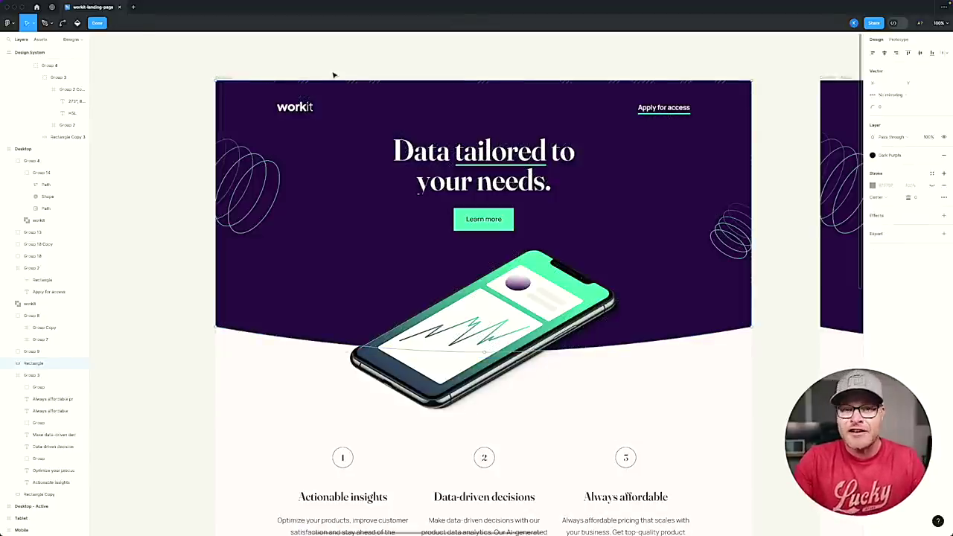
pyautogui.press('Escape')
pyautogui.hscroll(2, 330, 119)
pyautogui.scroll(2, 330, 121)
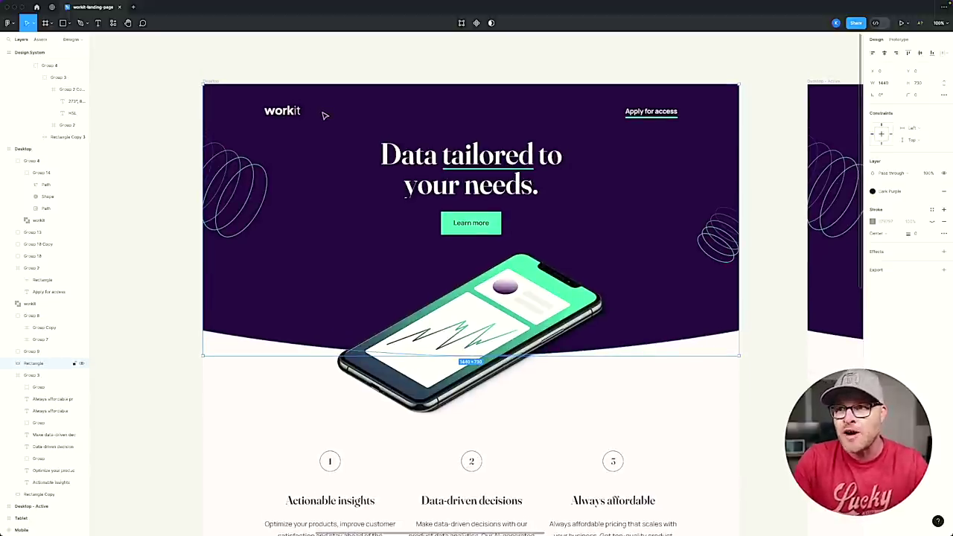
pyautogui.hscroll(-1, 320, 116)
pyautogui.click(319, 77)
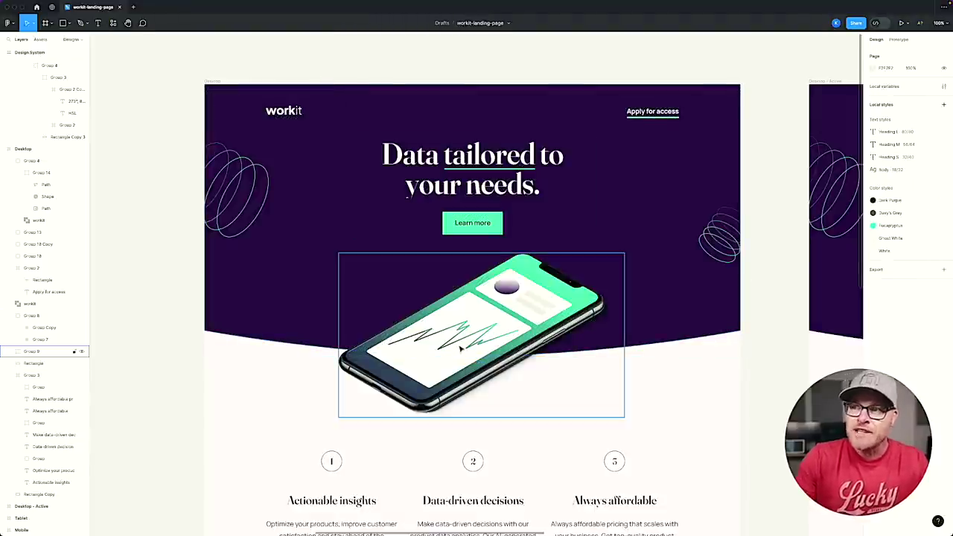
pyautogui.scroll(-5, 461, 349)
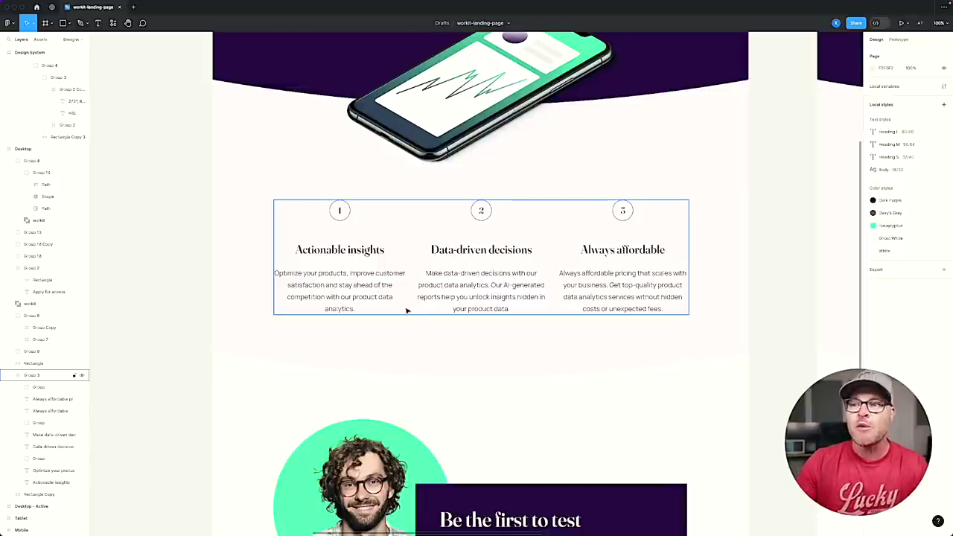
# Select the hero's heading and "Learn more" button group in the Desktop design to examine its layout.
pyautogui.scroll(5, 421, 298)
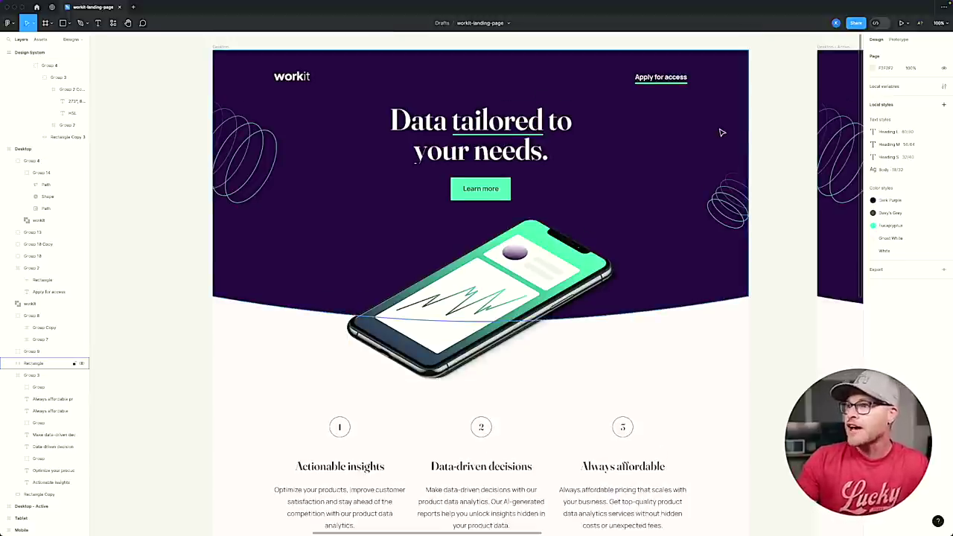
pyautogui.click(458, 121)
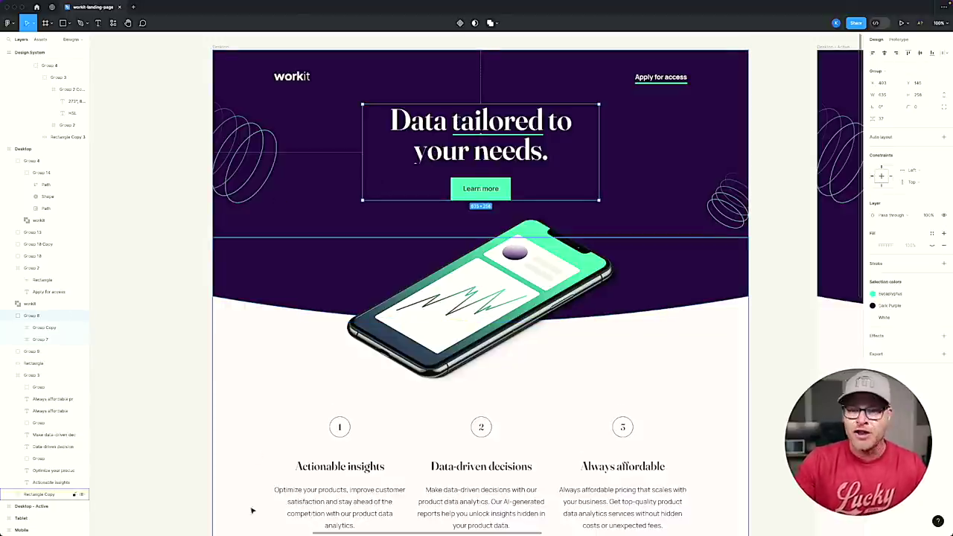
# Switch to Automatic CSS in the browser, set both the Website Width and the XL breakpoint to 1168 px, and save the changes.
pyautogui.moveTo(173, 525)
pyautogui.click(126, 520)
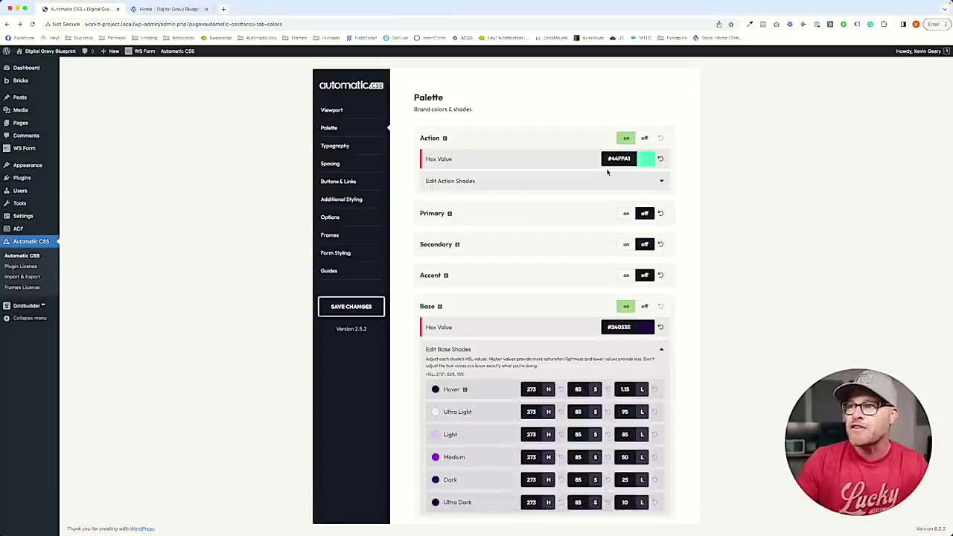
pyautogui.click(348, 113)
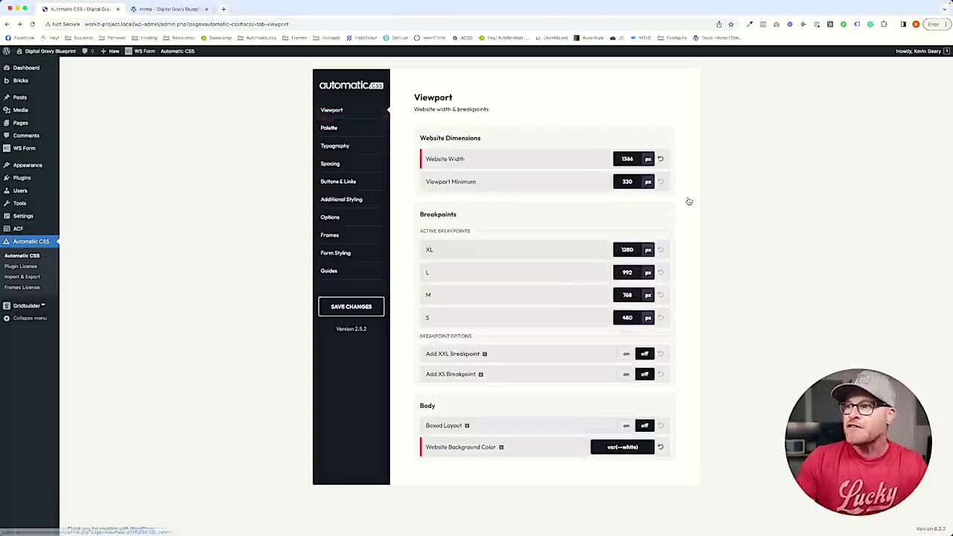
pyautogui.doubleClick(627, 159)
pyautogui.write('1168')
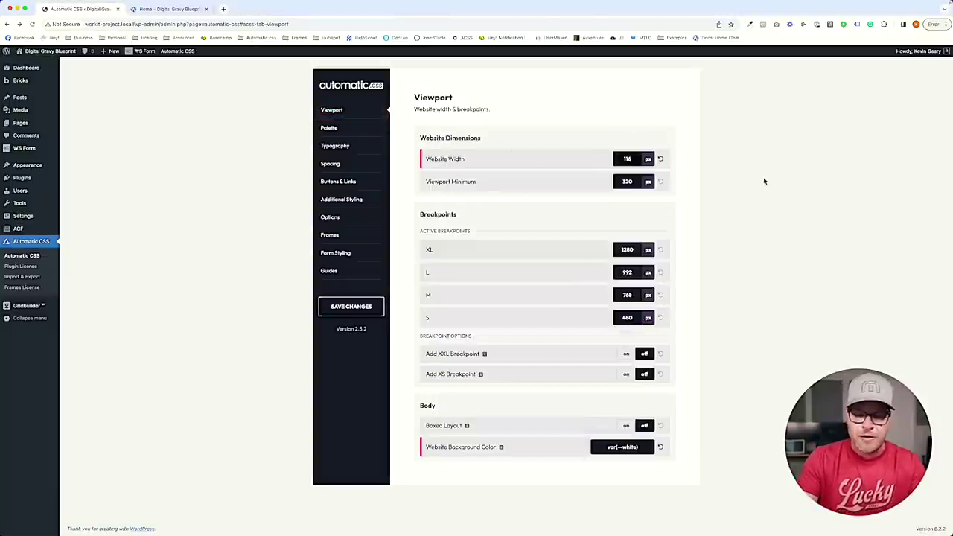
pyautogui.press('Tab')
pyautogui.press('Tab')
pyautogui.write('1168')
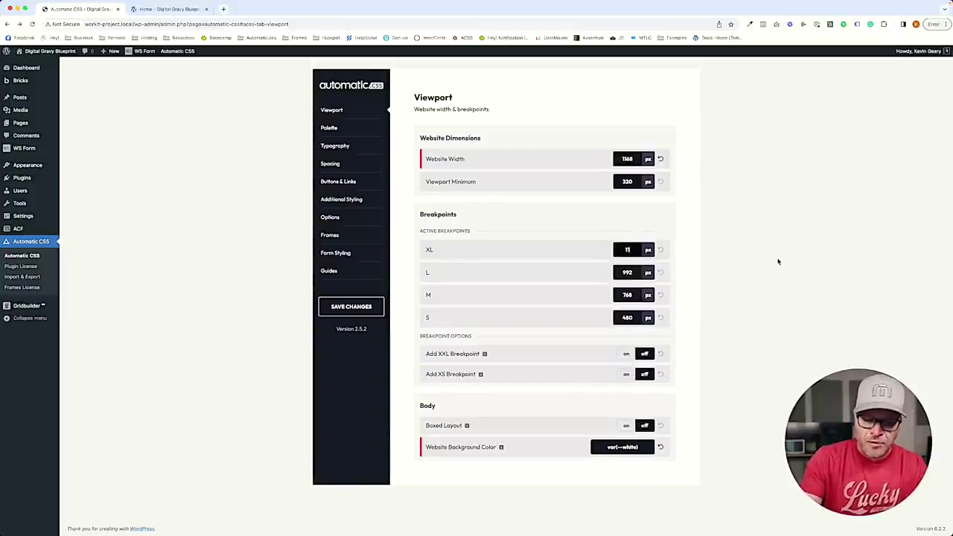
pyautogui.click(347, 306)
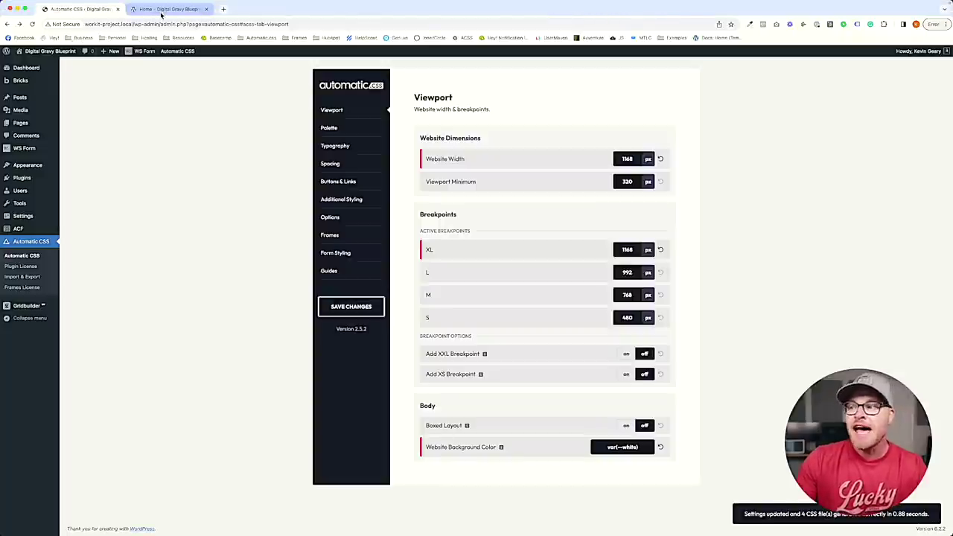
# Open the Home page in Bricks, set the global theme style's container width to 1168, and save.
pyautogui.click(161, 10)
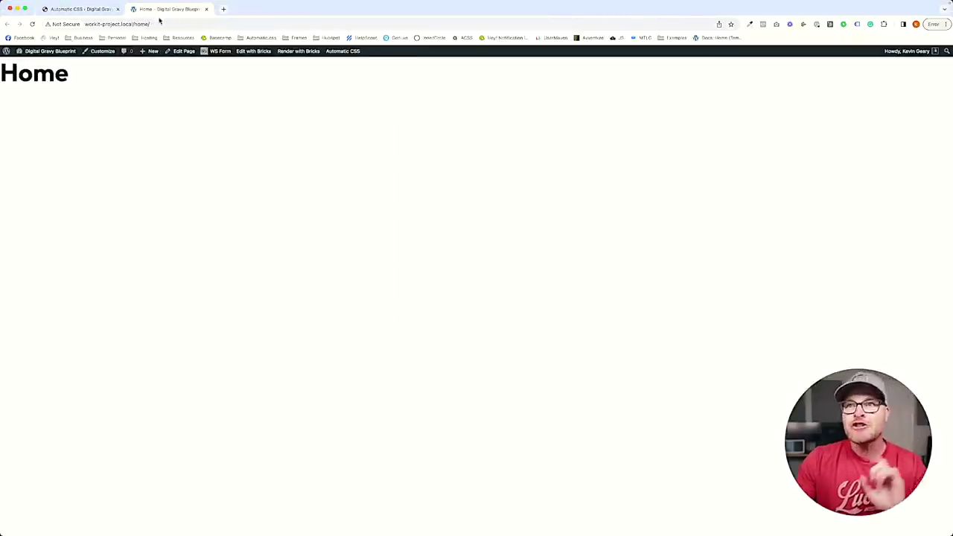
pyautogui.click(248, 55)
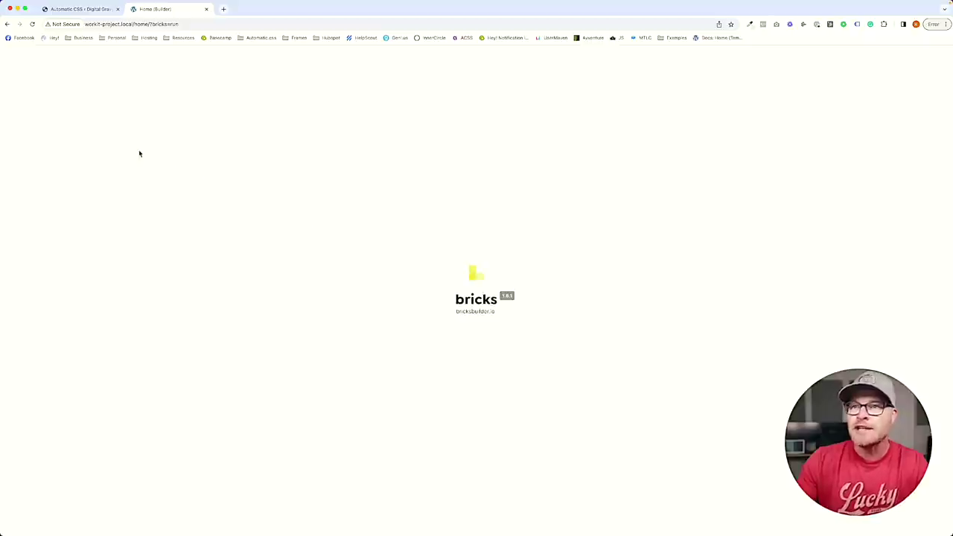
pyautogui.click(89, 52)
pyautogui.click(55, 92)
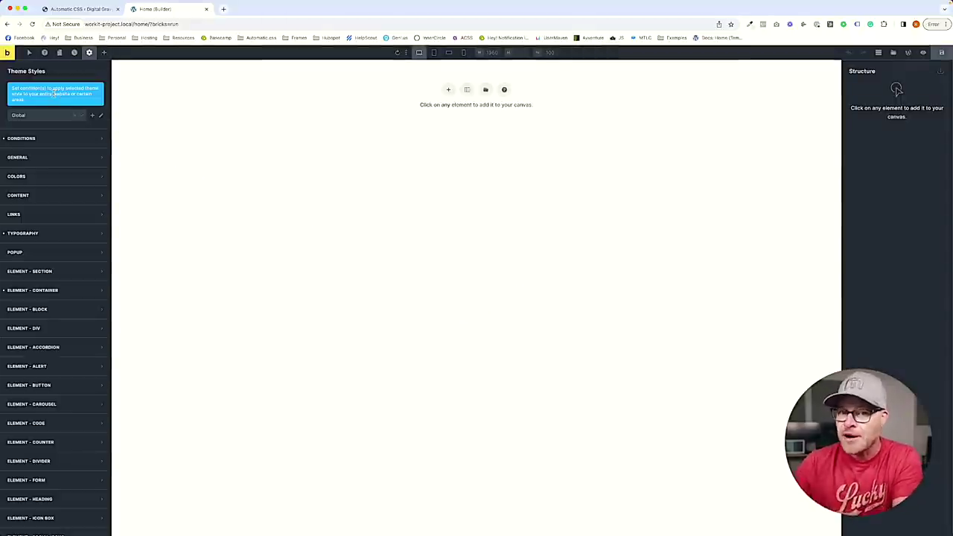
pyautogui.click(47, 291)
pyautogui.doubleClick(94, 389)
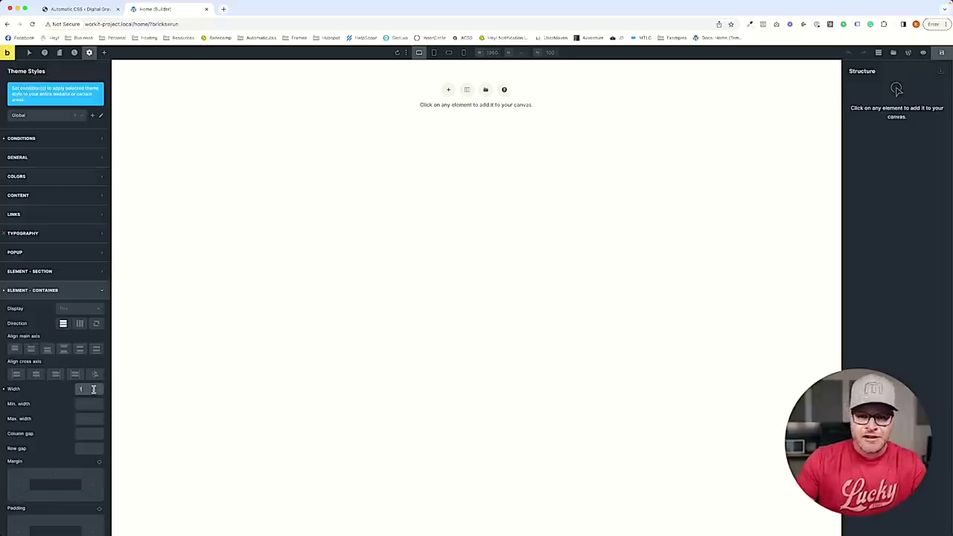
pyautogui.write('1168')
pyautogui.click(941, 52)
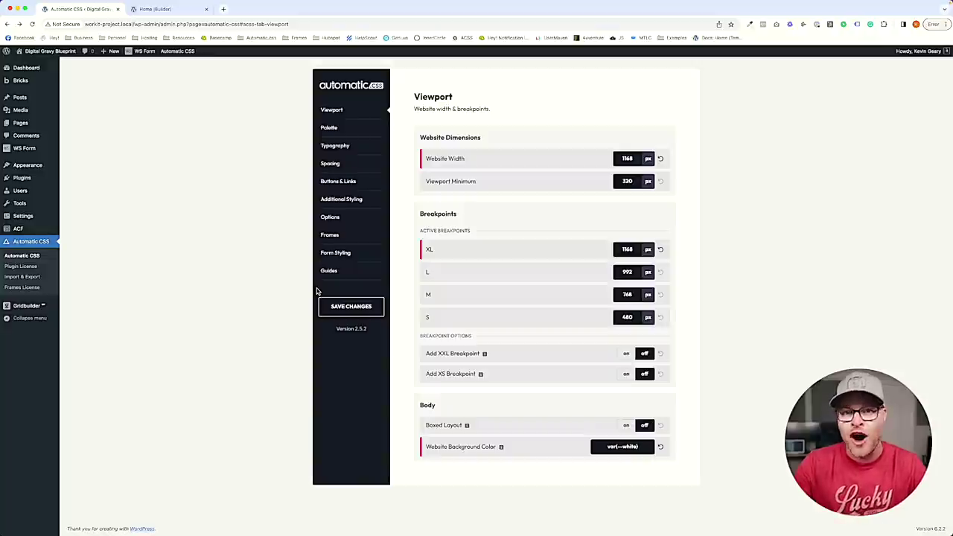
# Return to the WordPress admin and start a new Bricks custom font named "Fraunces".
pyautogui.moveTo(21, 81)
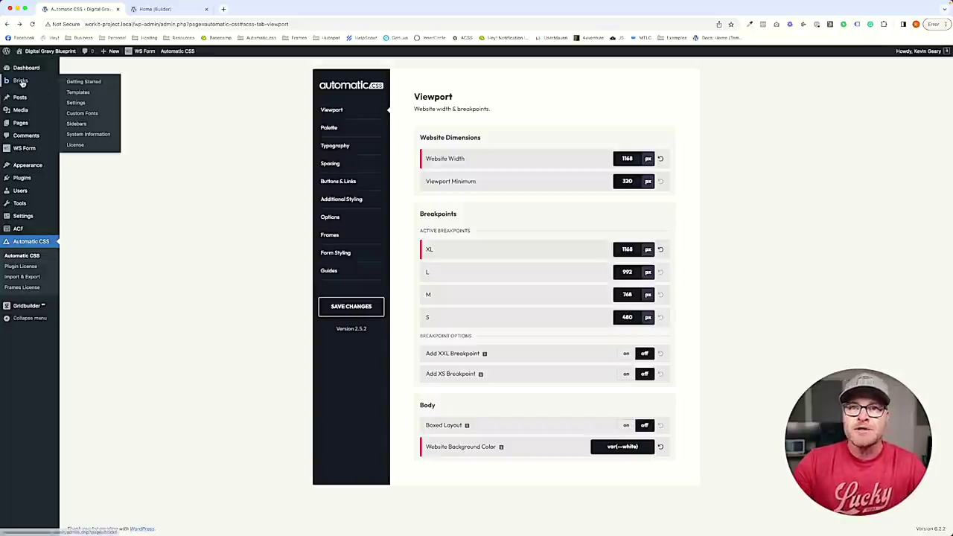
pyautogui.click(74, 113)
pyautogui.click(135, 69)
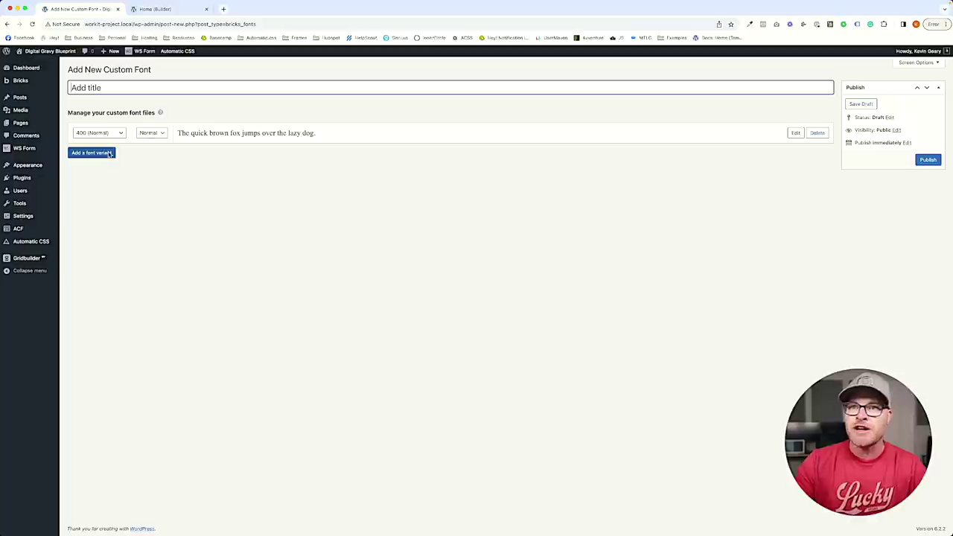
pyautogui.write('Fraunces')
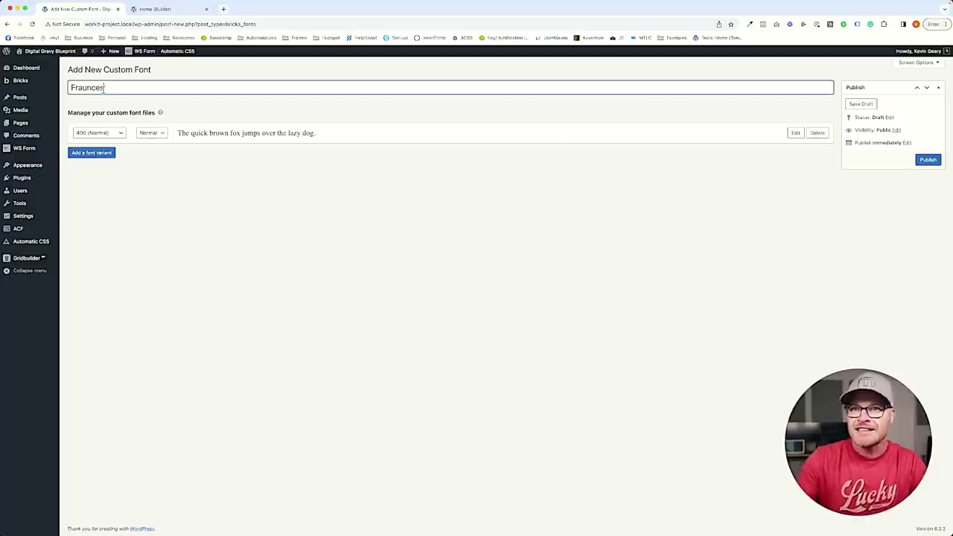
# Attach the Fraunces variable TTF file from the media library to the font's 400 (Normal) variant and publish the font.
pyautogui.click(796, 132)
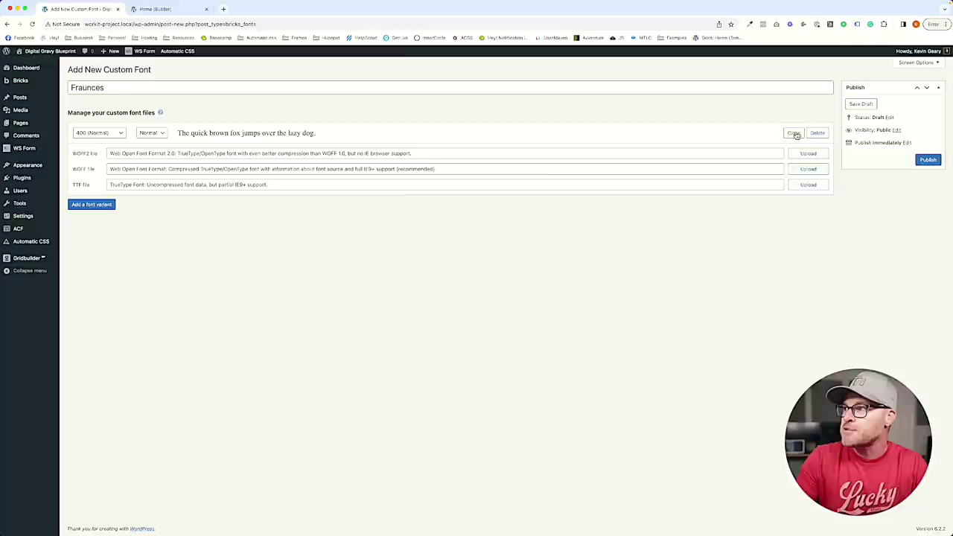
pyautogui.click(801, 183)
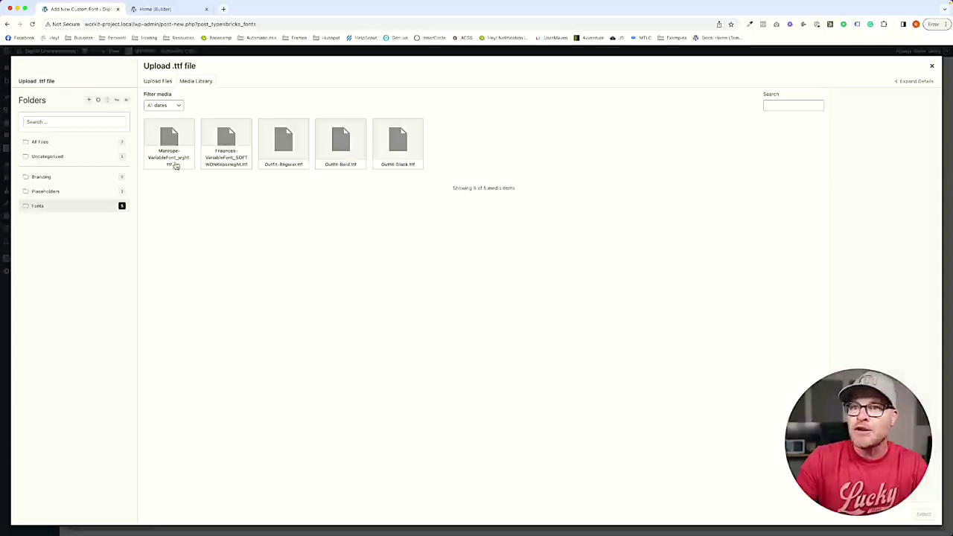
pyautogui.click(220, 140)
pyautogui.click(924, 514)
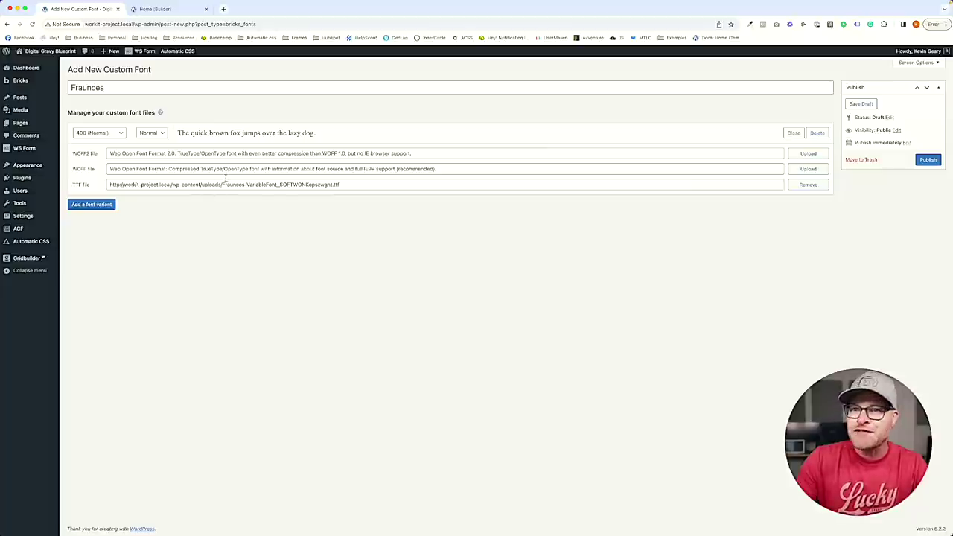
pyautogui.click(928, 160)
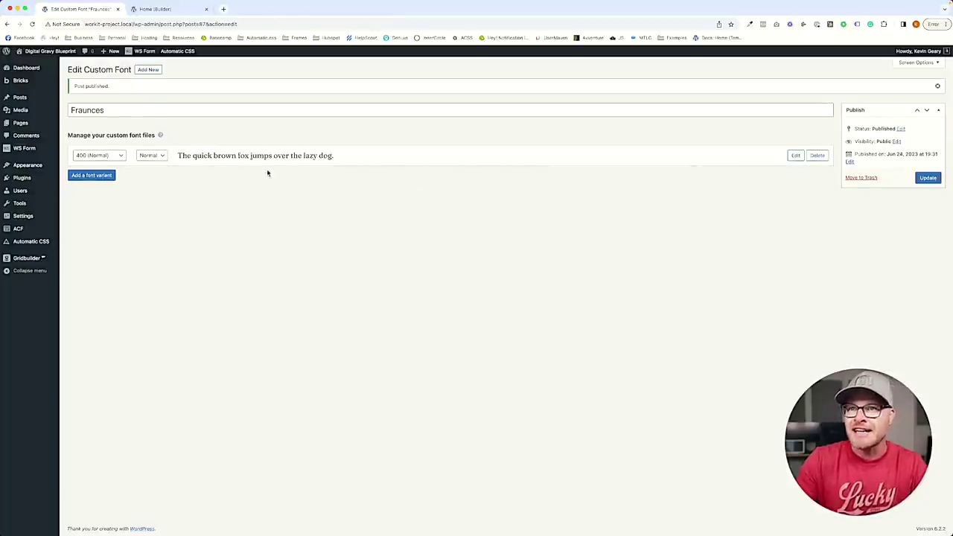
# Add another custom font named "Manrope" using the Manrope-VariableFont_wght.ttf file from the media library, and publish it.
pyautogui.click(147, 70)
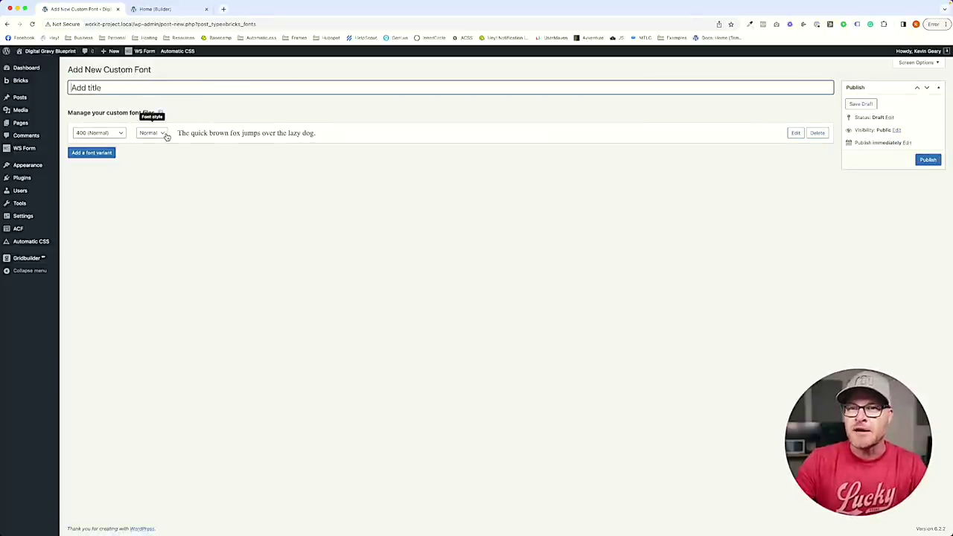
pyautogui.write('Manrope')
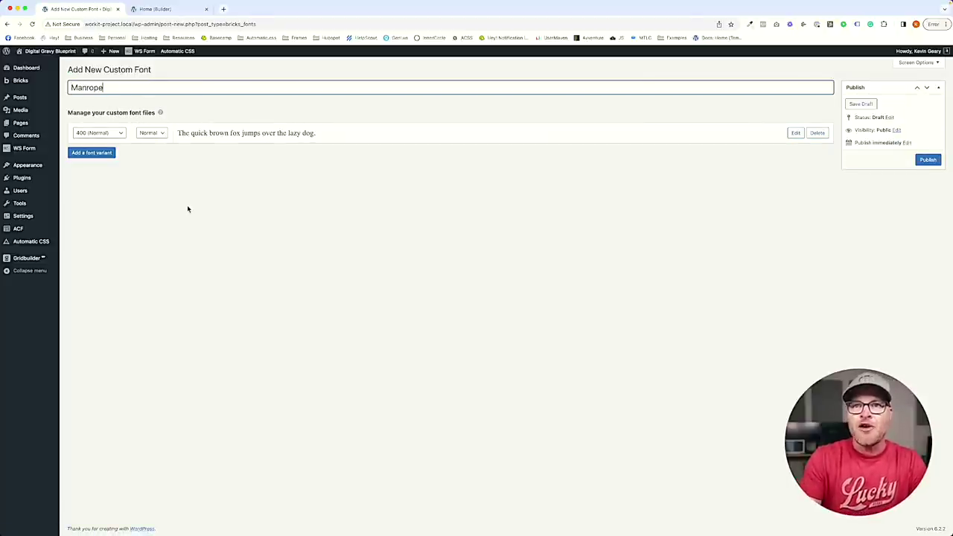
pyautogui.click(117, 178)
pyautogui.click(795, 132)
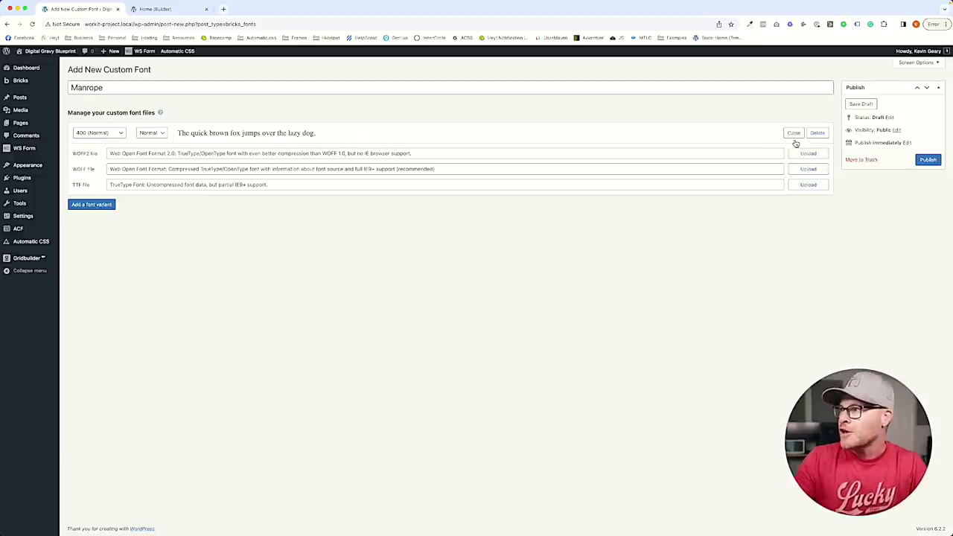
pyautogui.click(802, 187)
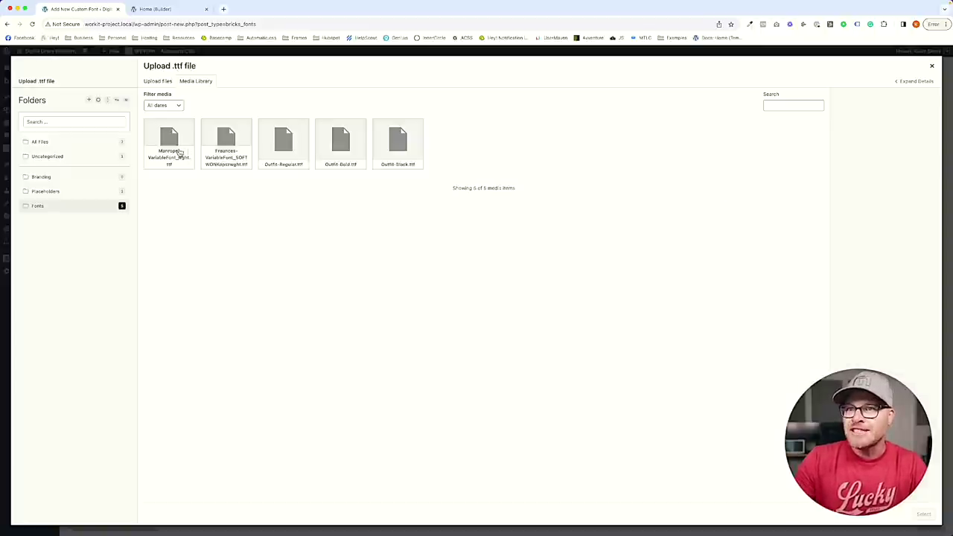
pyautogui.click(172, 146)
pyautogui.click(923, 514)
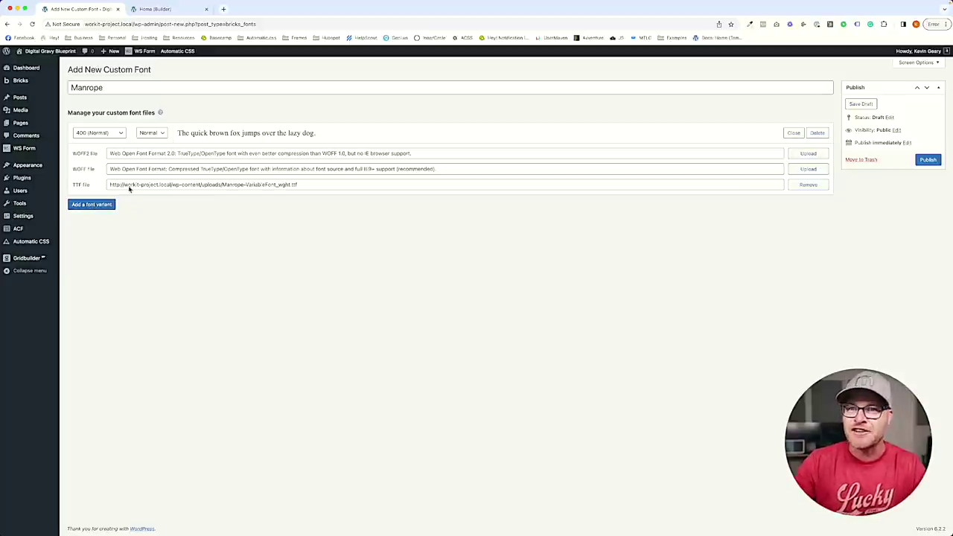
pyautogui.click(923, 161)
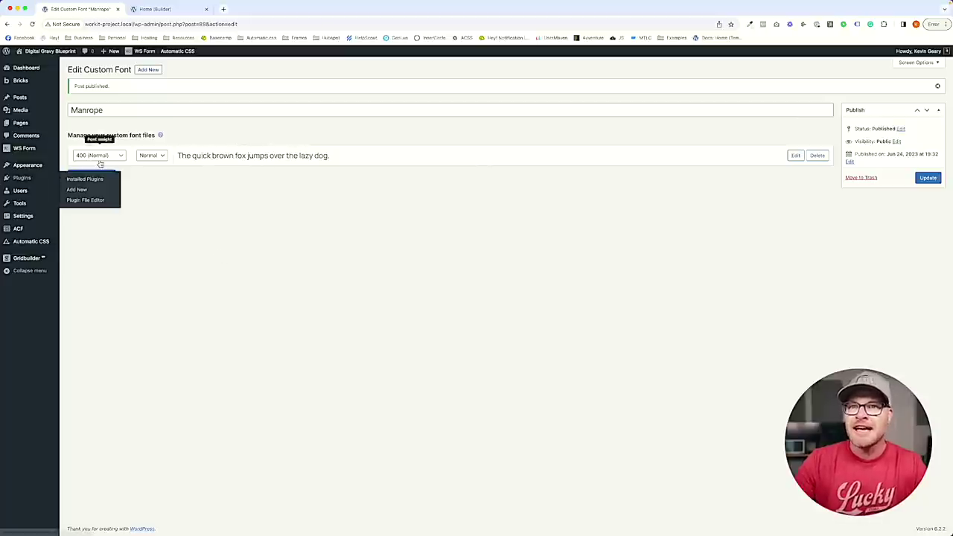
# Return to the Home page's Bricks builder and set the global theme style's font family for all headings to Fraunces.
pyautogui.click(157, 9)
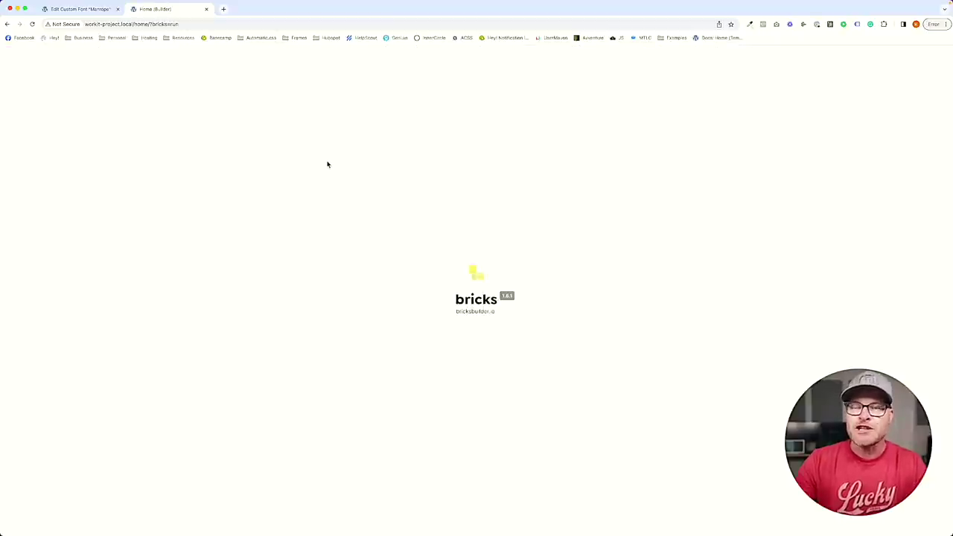
pyautogui.click(86, 54)
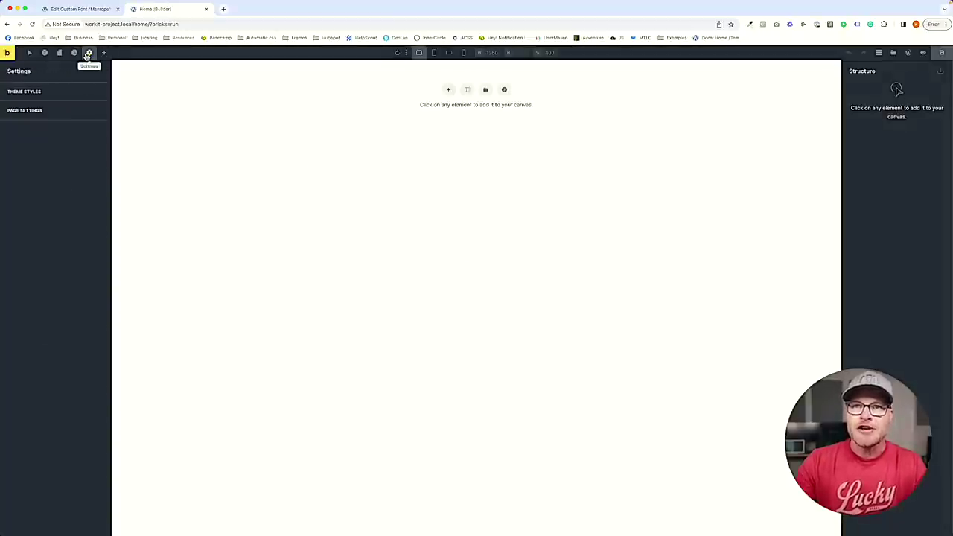
pyautogui.click(64, 91)
pyautogui.click(58, 231)
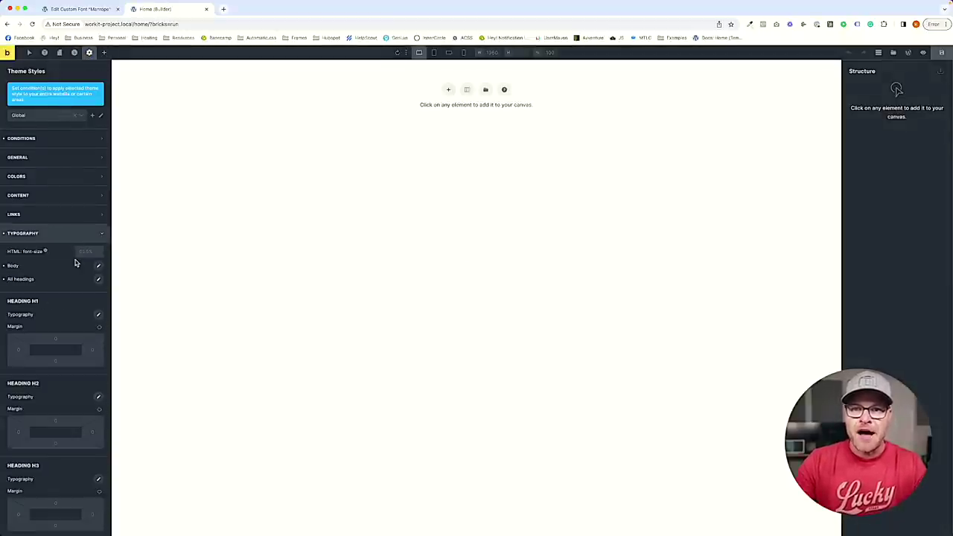
pyautogui.scroll(-2, 74, 260)
pyautogui.click(98, 188)
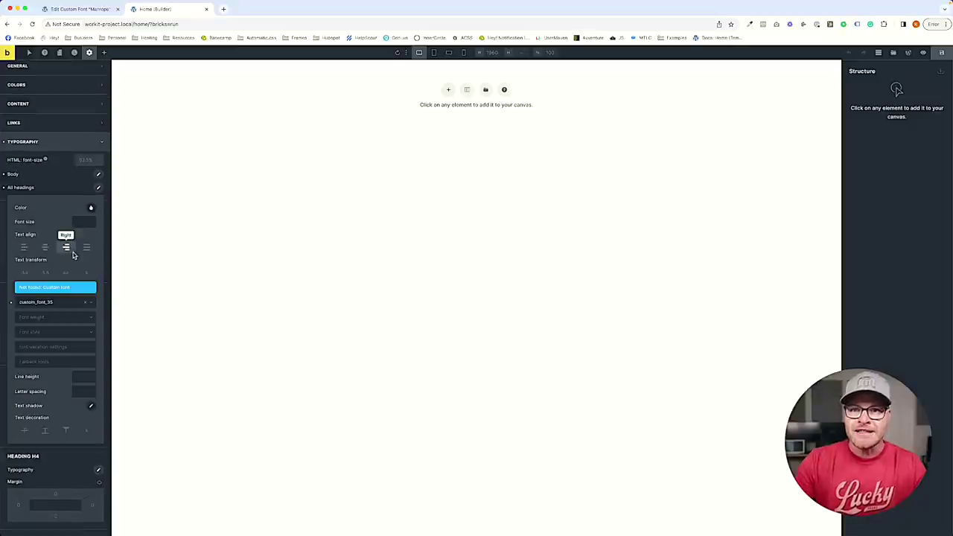
pyautogui.click(84, 303)
pyautogui.click(58, 296)
pyautogui.write('frau')
pyautogui.click(78, 314)
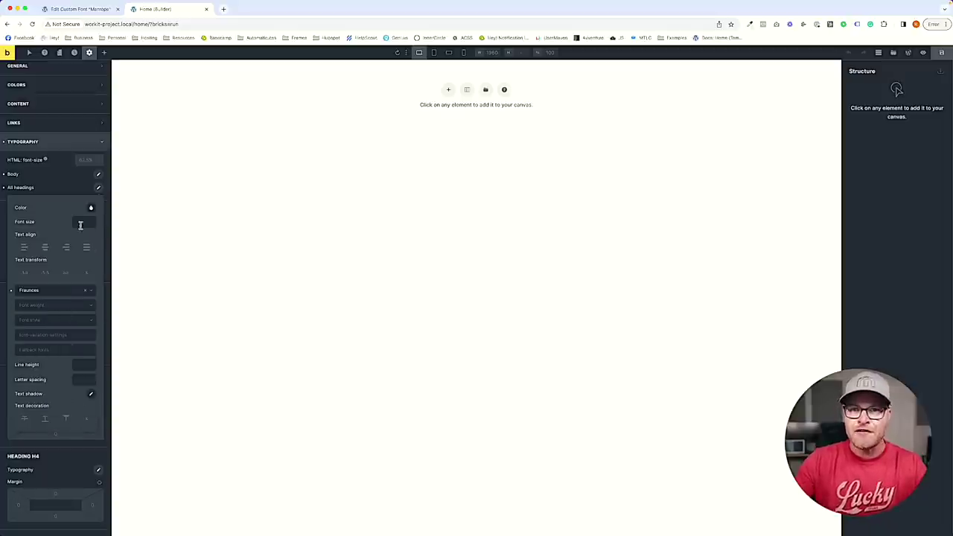
# Set the global theme style's body font family to Manrope and save the theme styles.
pyautogui.click(98, 173)
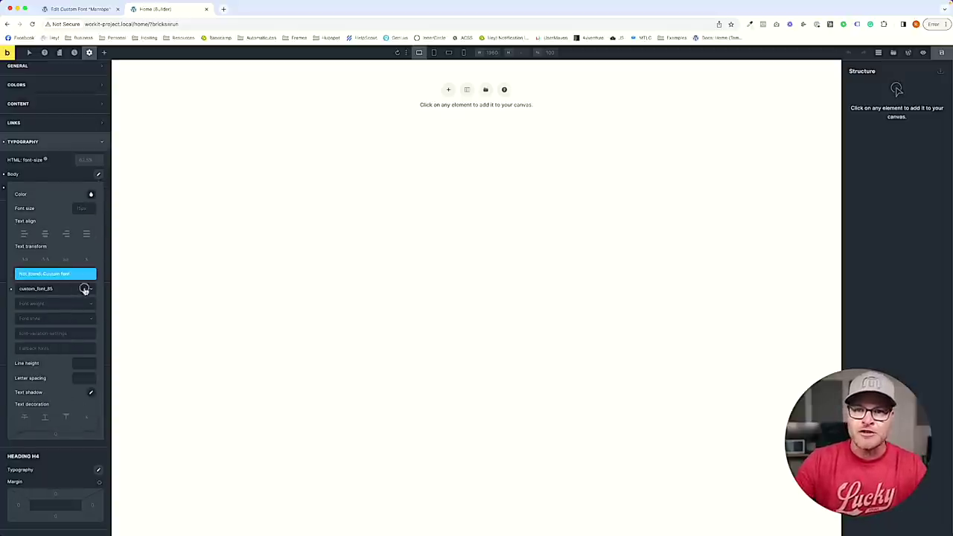
pyautogui.click(85, 289)
pyautogui.click(59, 290)
pyautogui.write('man')
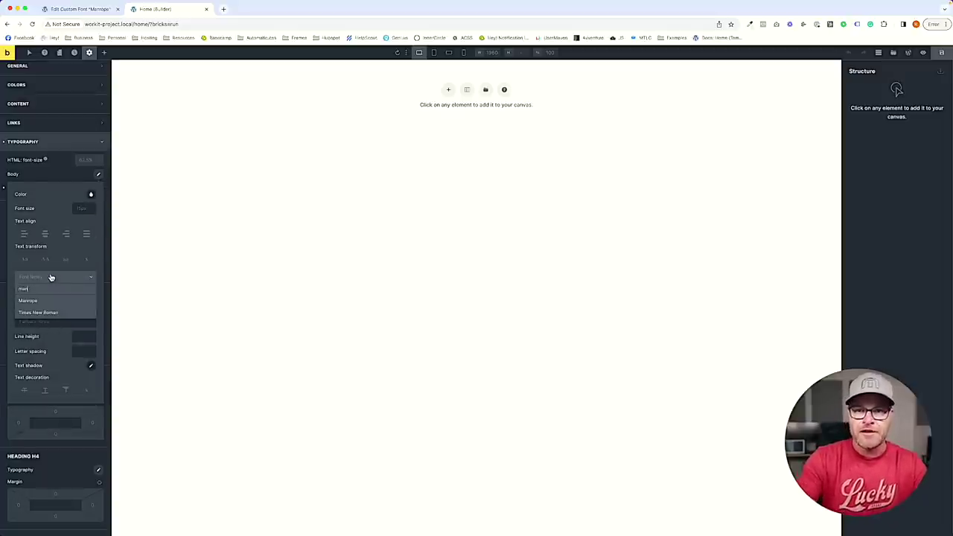
pyautogui.click(43, 301)
pyautogui.press('super+s')
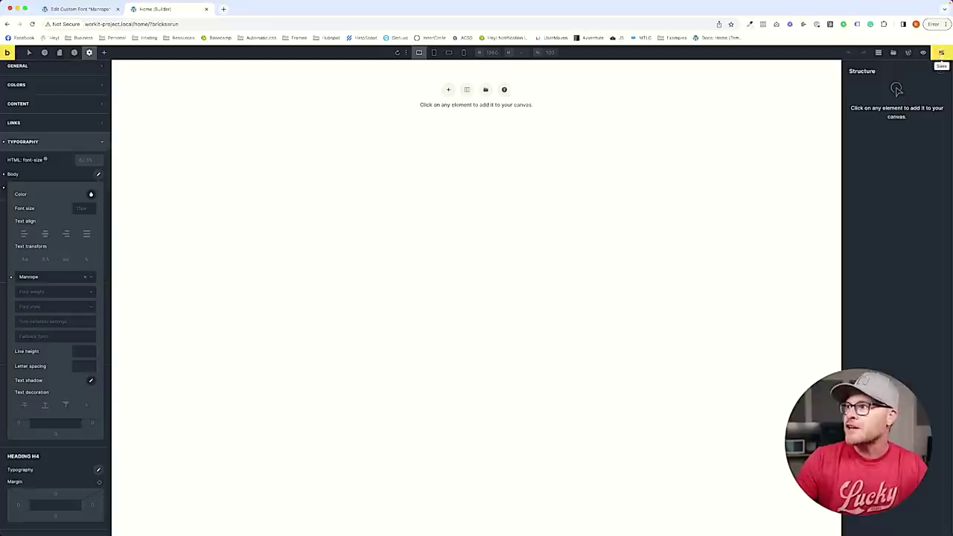
# Bring up the Bricks element library and switch to the Figma design to look it over.
pyautogui.click(104, 52)
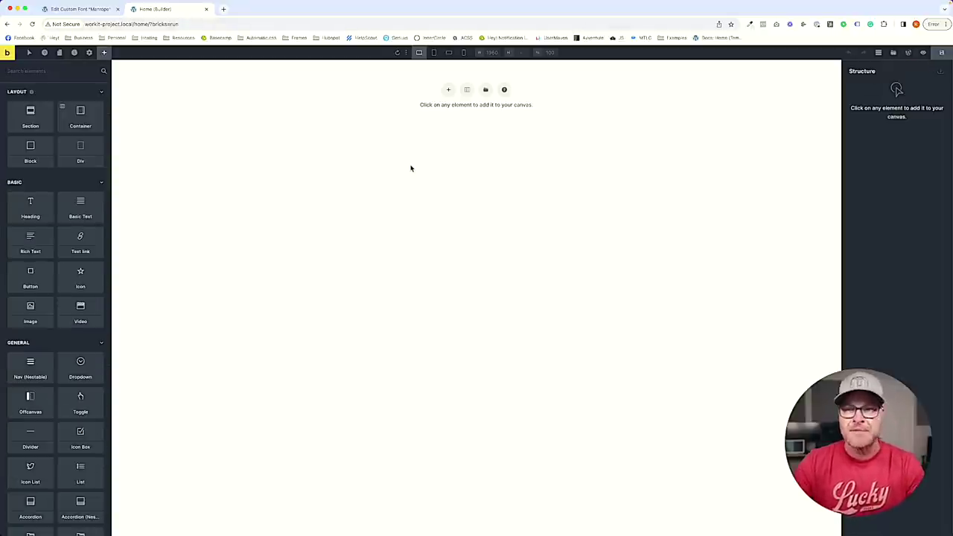
pyautogui.press('super+Tab')
pyautogui.hscroll(5, 345, 166)
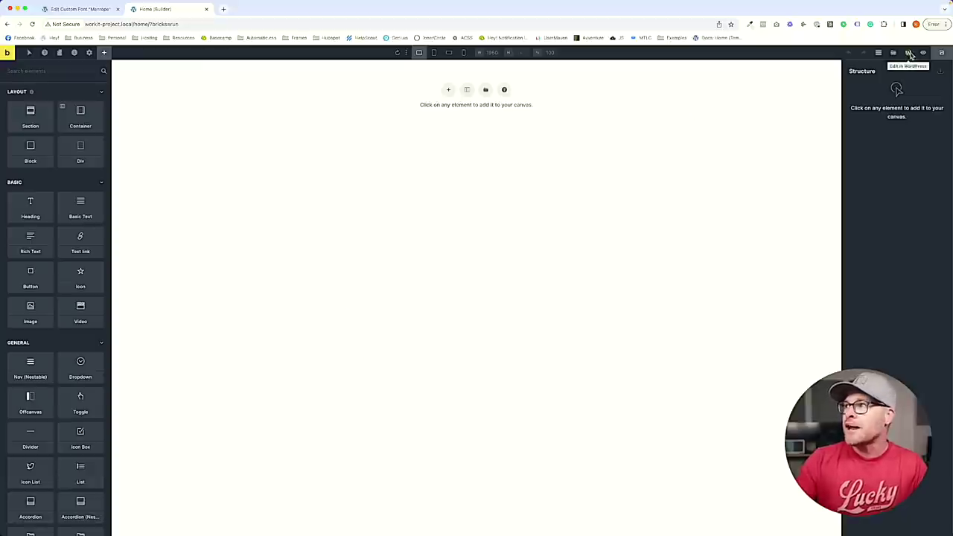
# Insert the Hero Golf template from the Hero Sections bundle of the refreshed remote templates.
pyautogui.click(897, 53)
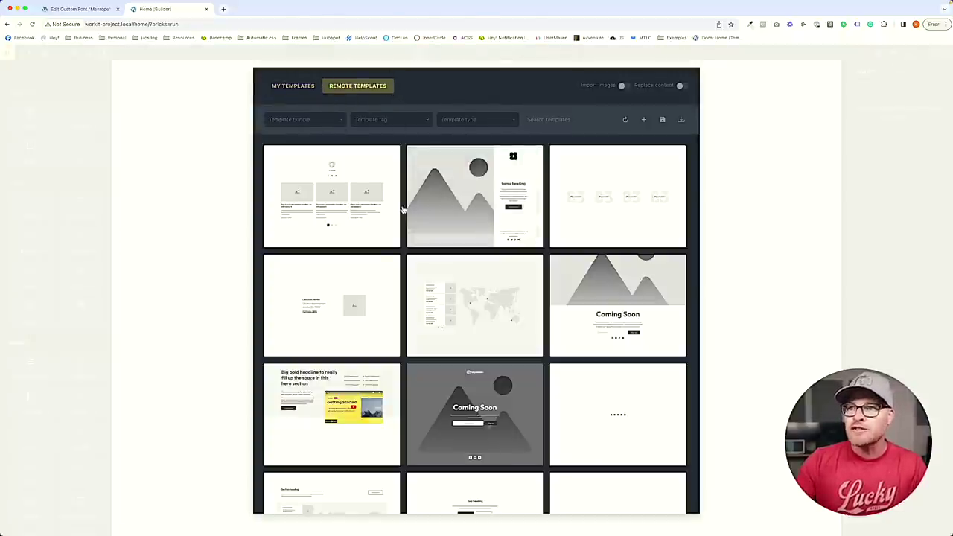
pyautogui.click(626, 121)
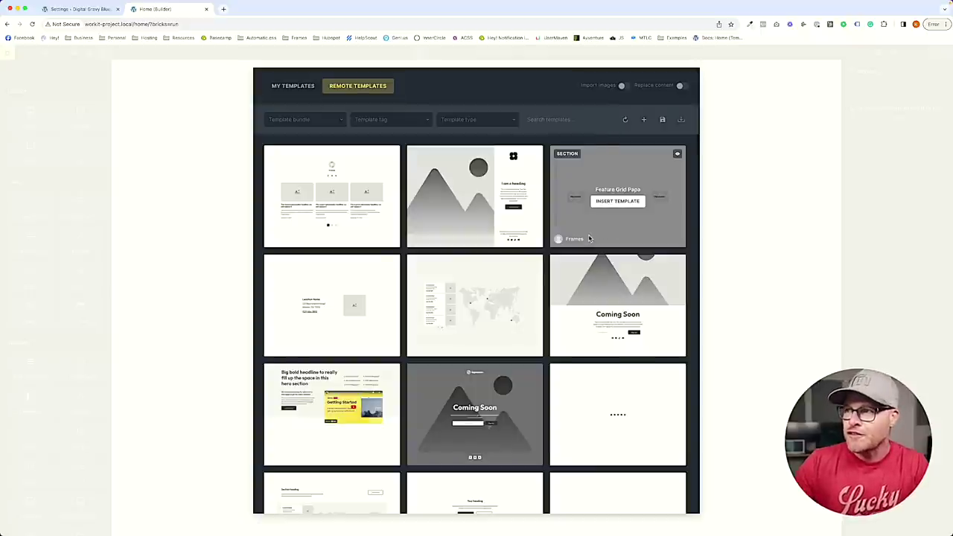
pyautogui.click(299, 119)
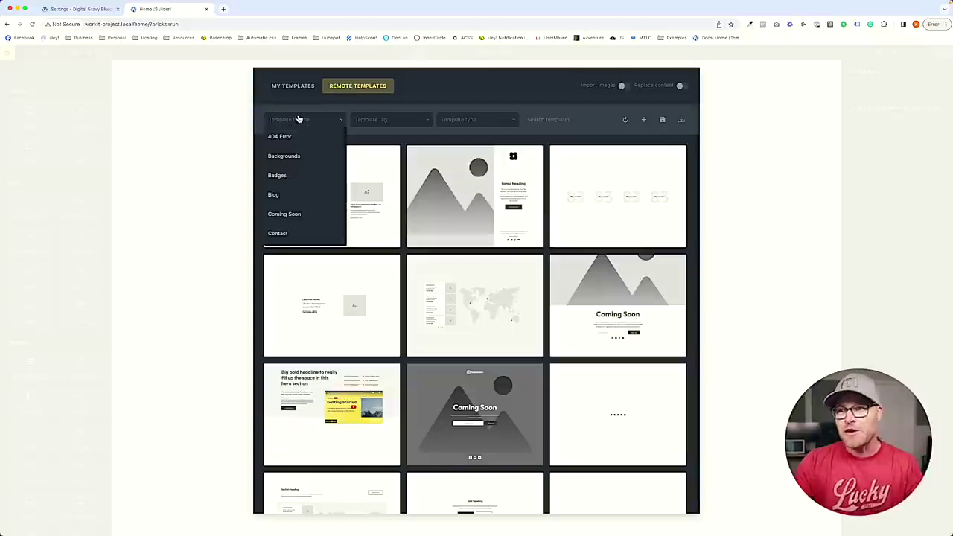
pyautogui.scroll(-3, 312, 224)
pyautogui.scroll(-2, 311, 224)
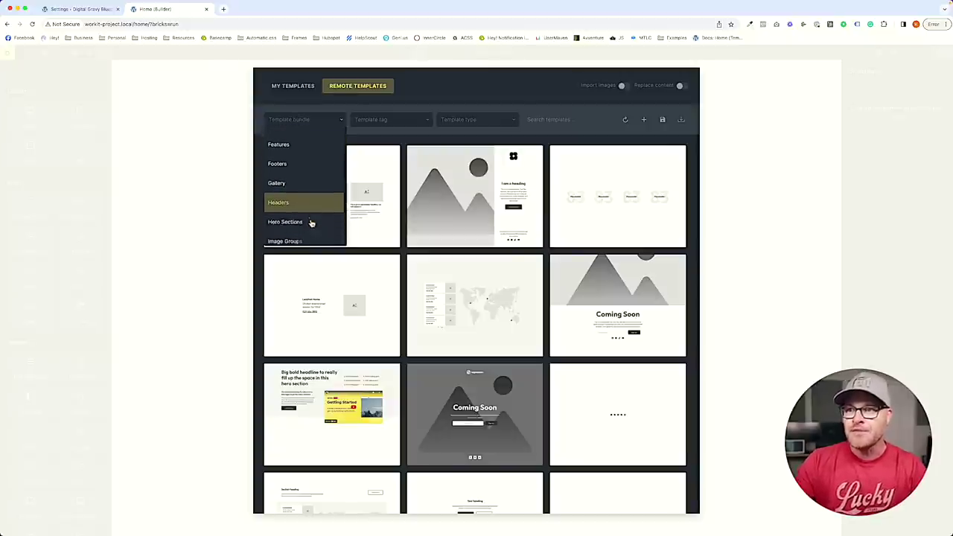
pyautogui.click(302, 216)
pyautogui.scroll(-4, 526, 256)
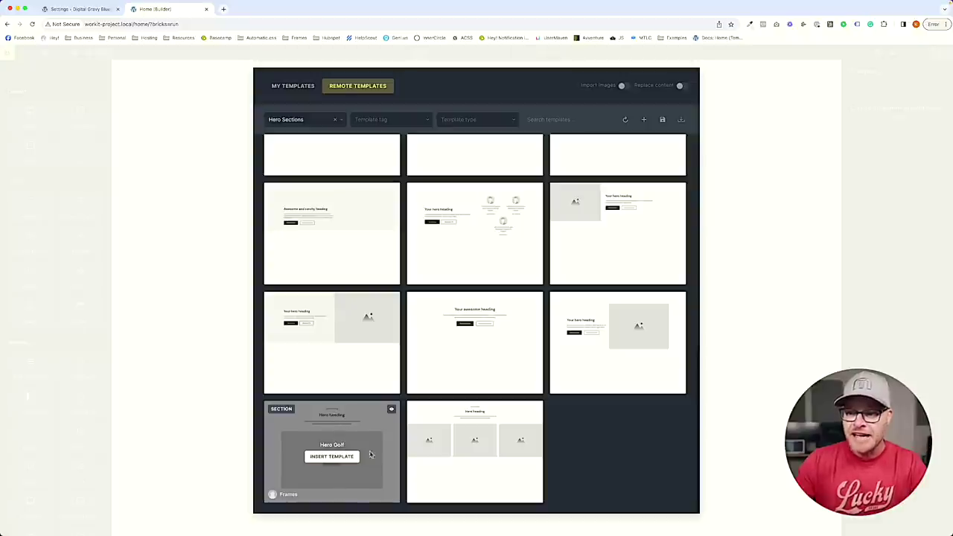
pyautogui.click(331, 457)
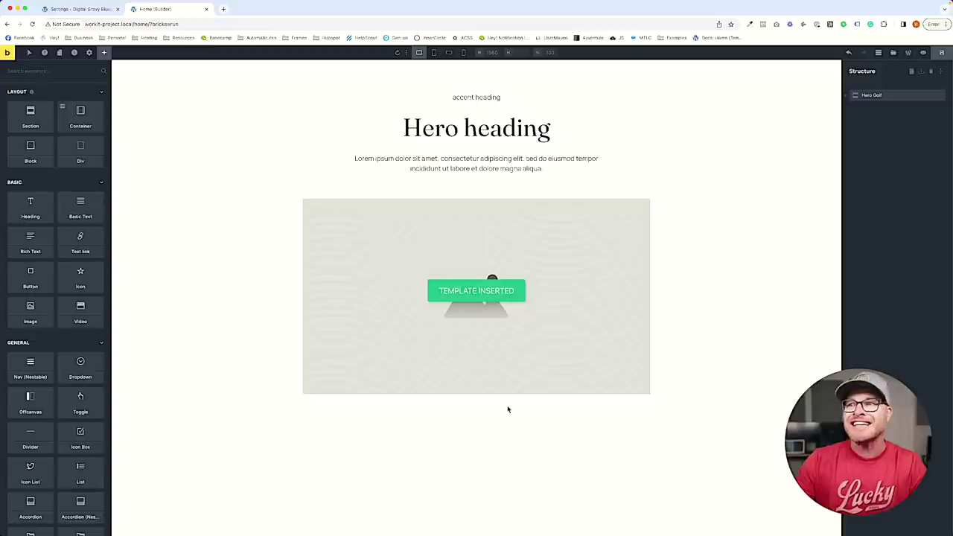
# Upload all files from the project's assets/images folder to the media library and replace the hero's placeholder image with image-hero.
pyautogui.click(480, 129)
pyautogui.click(482, 99)
pyautogui.click(485, 159)
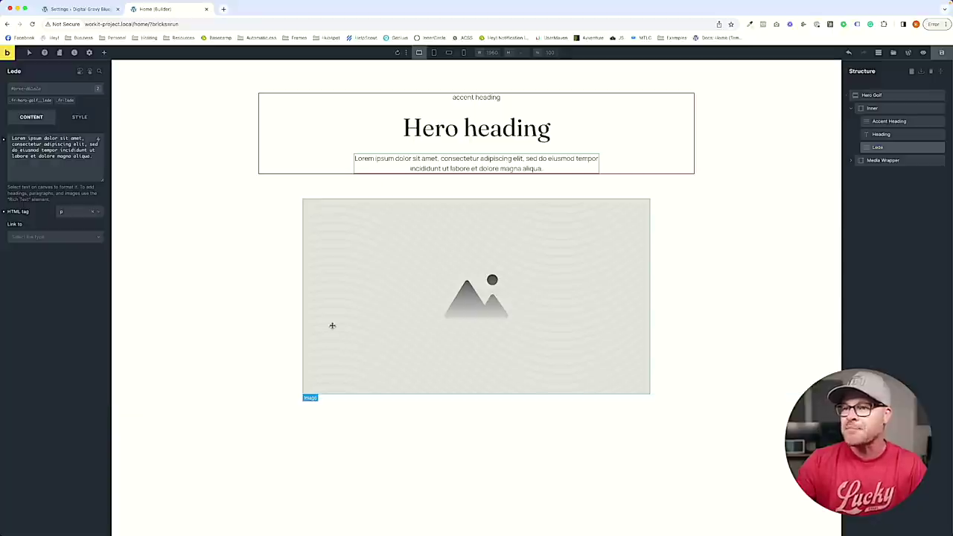
pyautogui.click(508, 328)
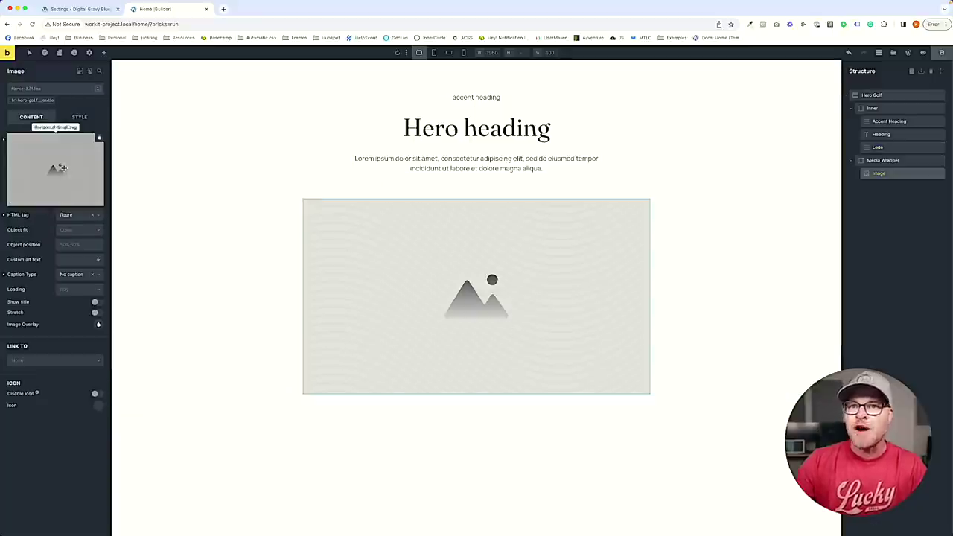
pyautogui.click(56, 142)
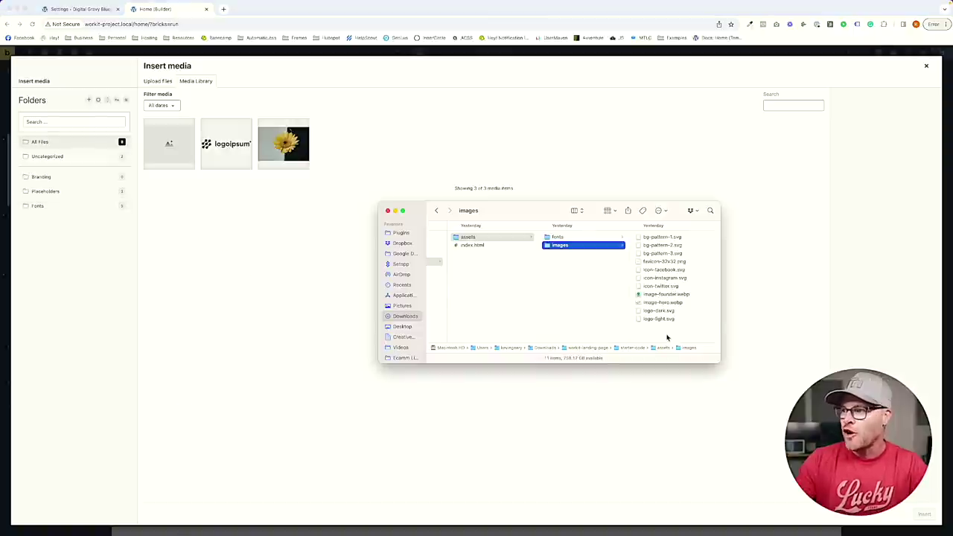
pyautogui.press('super+a')
pyautogui.moveTo(588, 262); pyautogui.dragTo(447, 206)
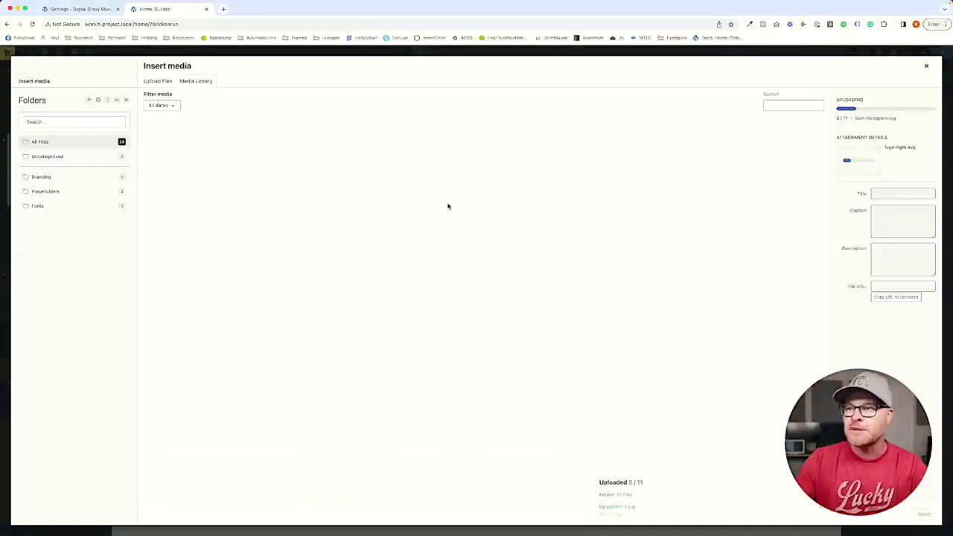
pyautogui.click(276, 143)
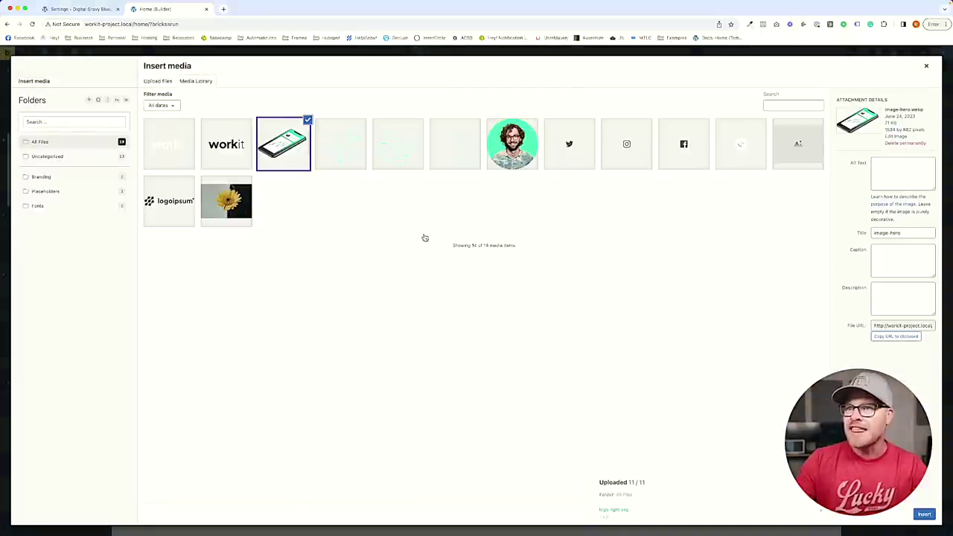
pyautogui.click(925, 514)
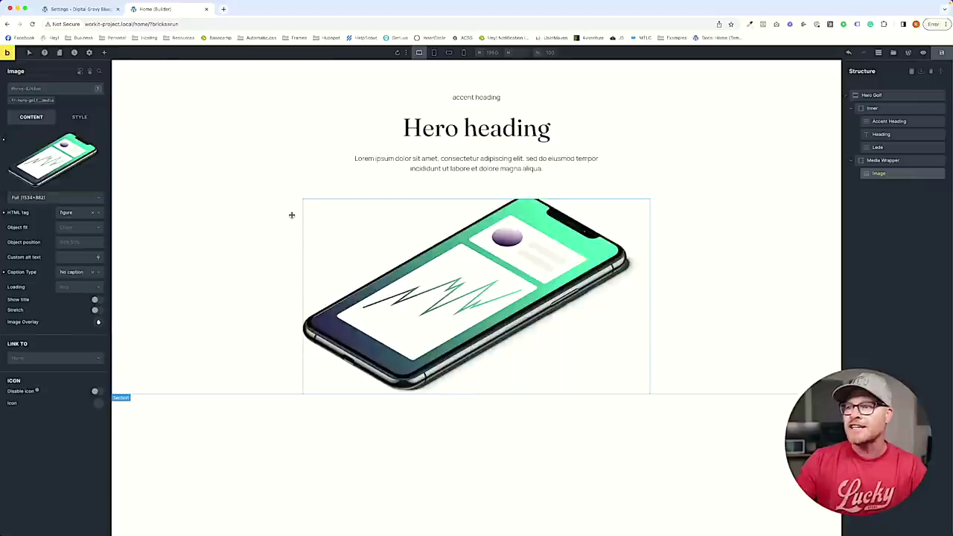
# Compare the inserted hero section's text elements and layout with the hero in the Figma design.
pyautogui.click(242, 186)
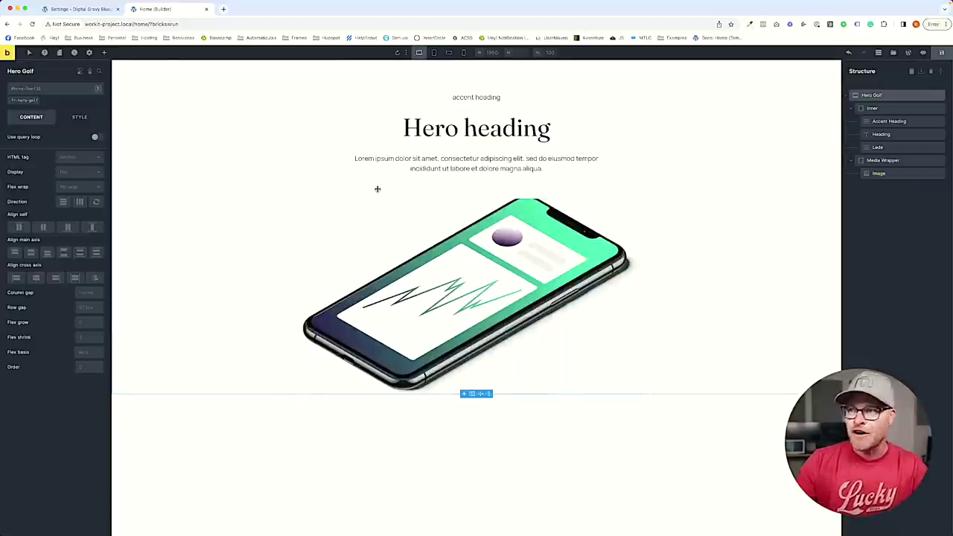
pyautogui.click(490, 170)
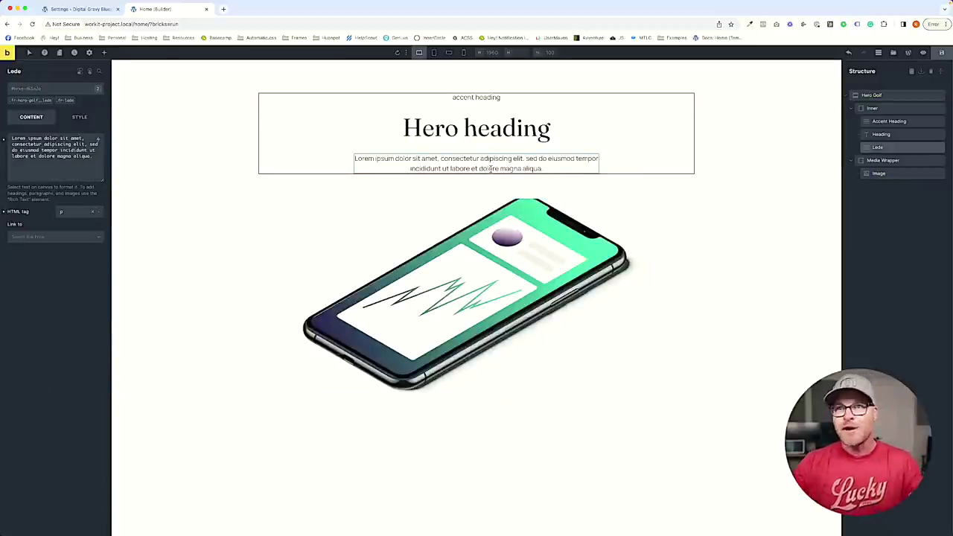
pyautogui.press('super+Tab')
pyautogui.press('super+Tab')
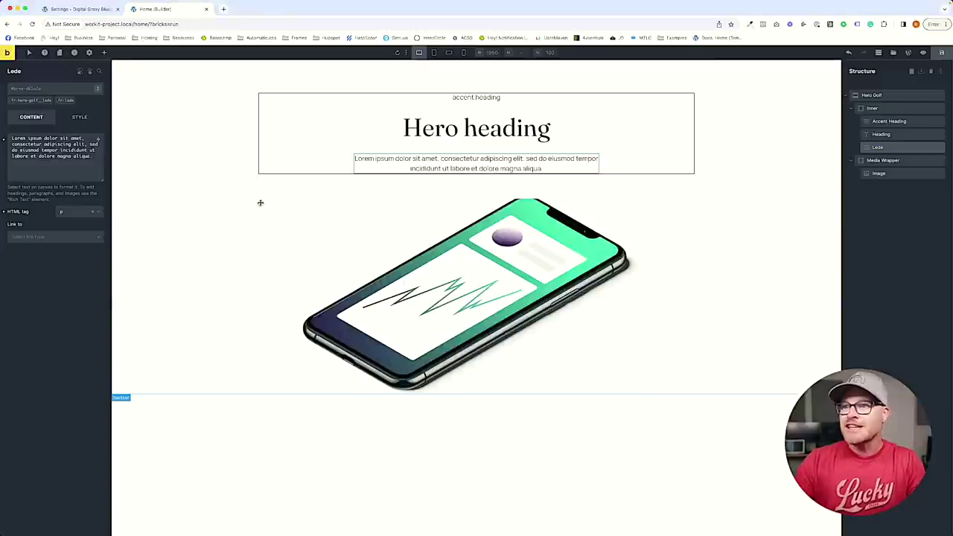
pyautogui.press('super+Tab')
pyautogui.press('Tab')
pyautogui.press('Tab')
pyautogui.press('Tab')
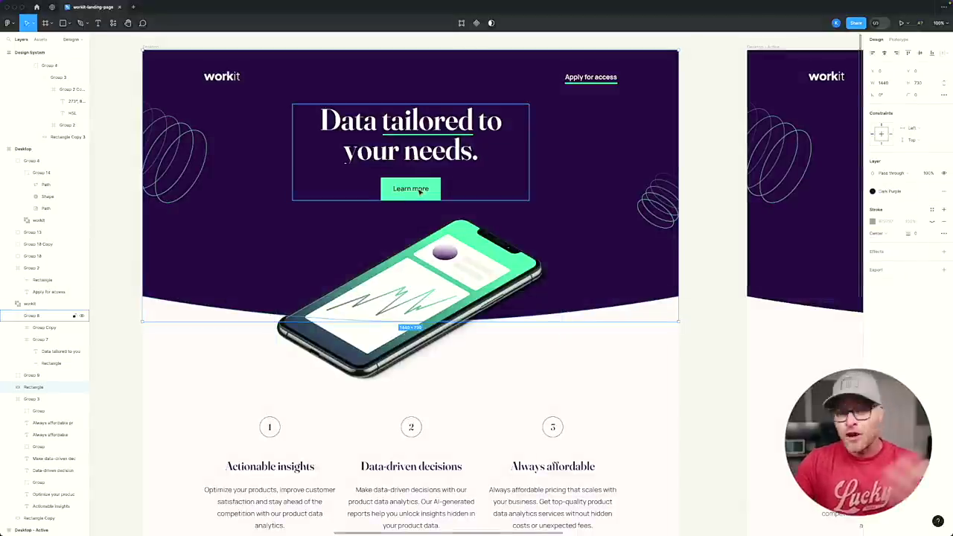
pyautogui.press('super+Tab')
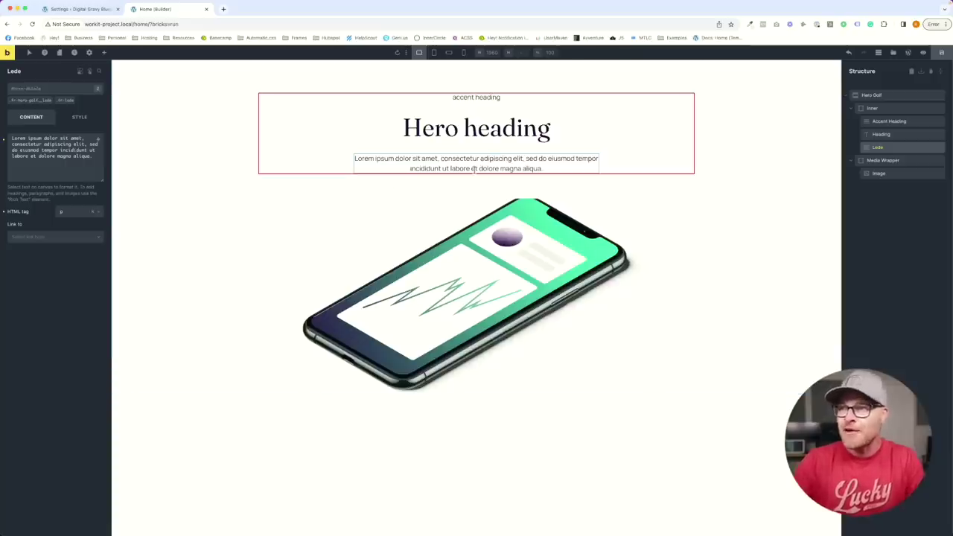
pyautogui.press('super+Tab')
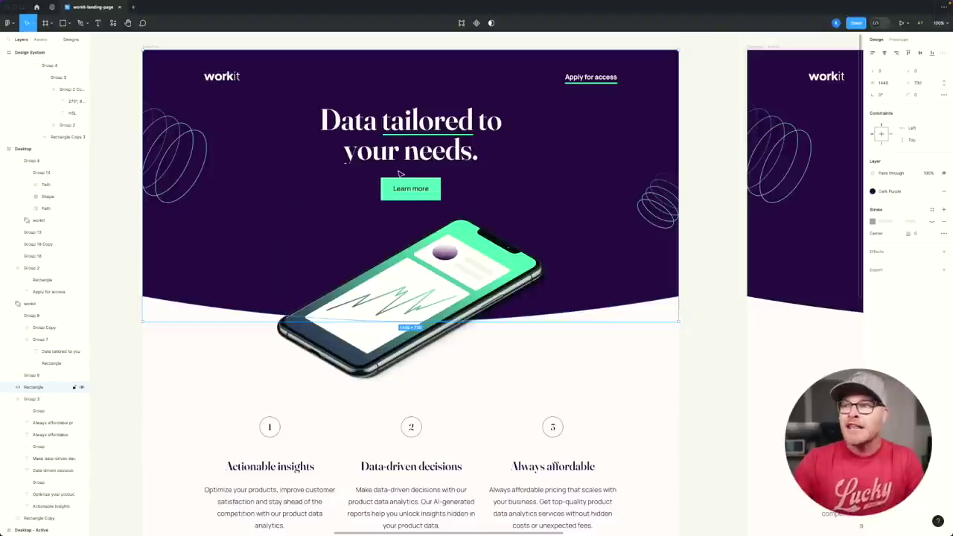
pyautogui.press('super+Tab')
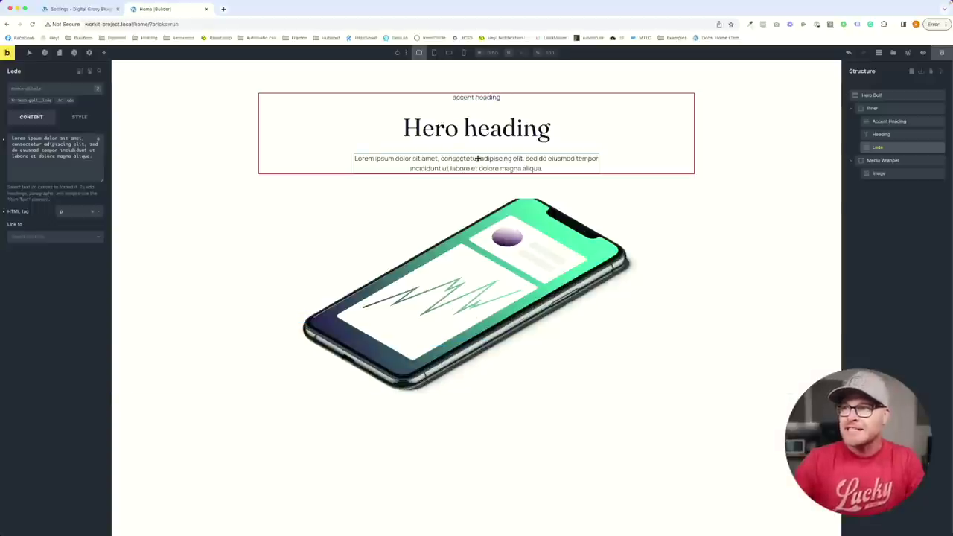
pyautogui.press('super+Tab')
pyautogui.press('super+Tab')
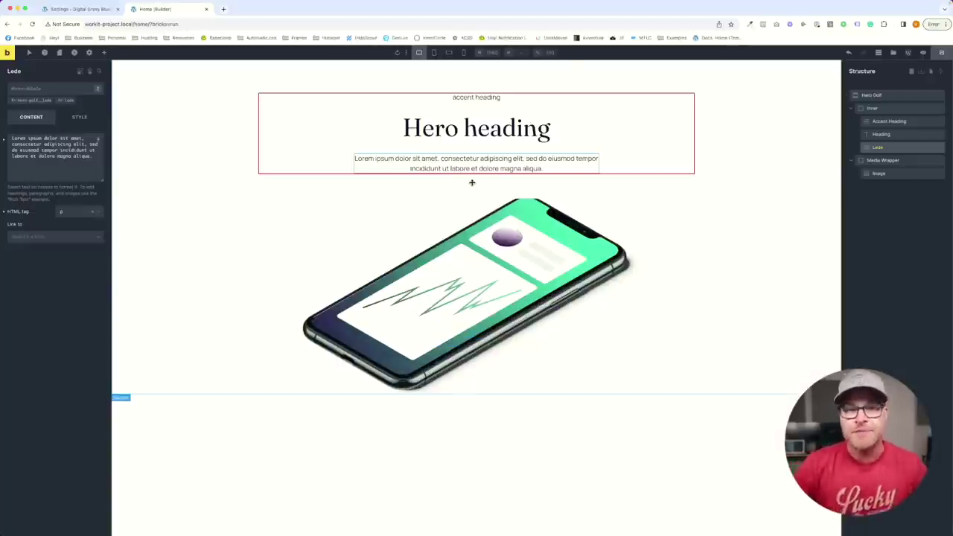
# Delete the accent heading and the lede paragraph from the hero's inner block, keeping only the main heading.
pyautogui.click(479, 97)
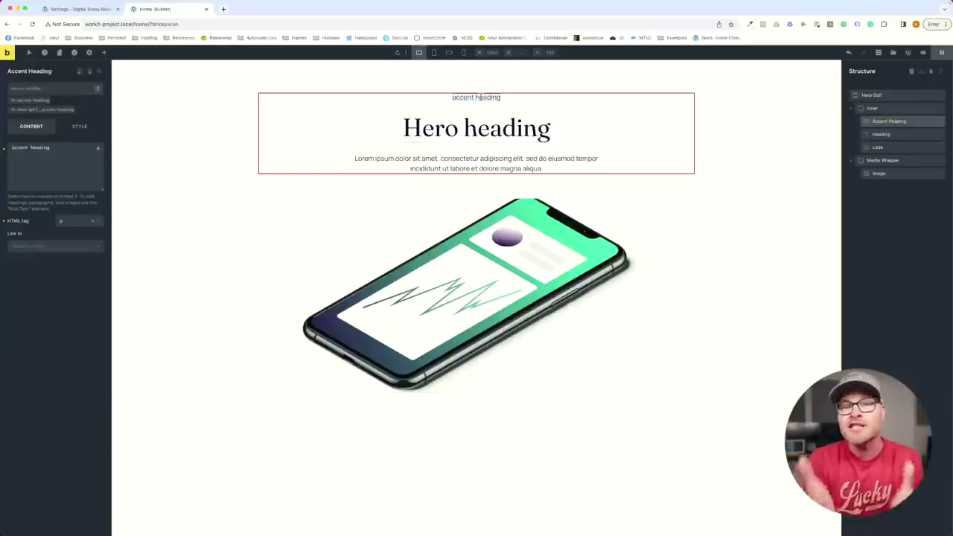
pyautogui.click(515, 107)
pyautogui.press('Delete')
pyautogui.click(517, 141)
pyautogui.press('Delete')
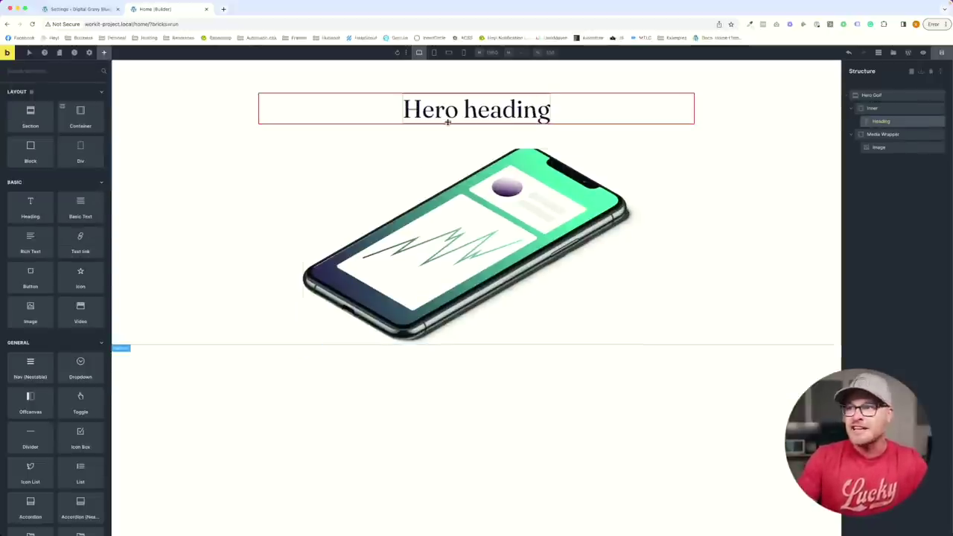
# Add a Button element beneath the hero heading and assign it the btn--action class.
pyautogui.click(26, 69)
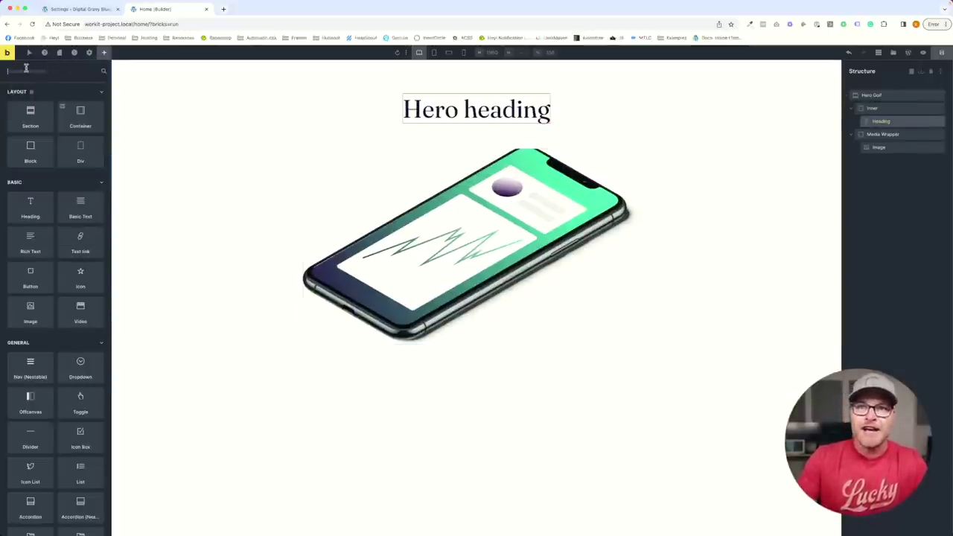
pyautogui.write('butt')
pyautogui.moveTo(30, 104); pyautogui.dragTo(510, 144)
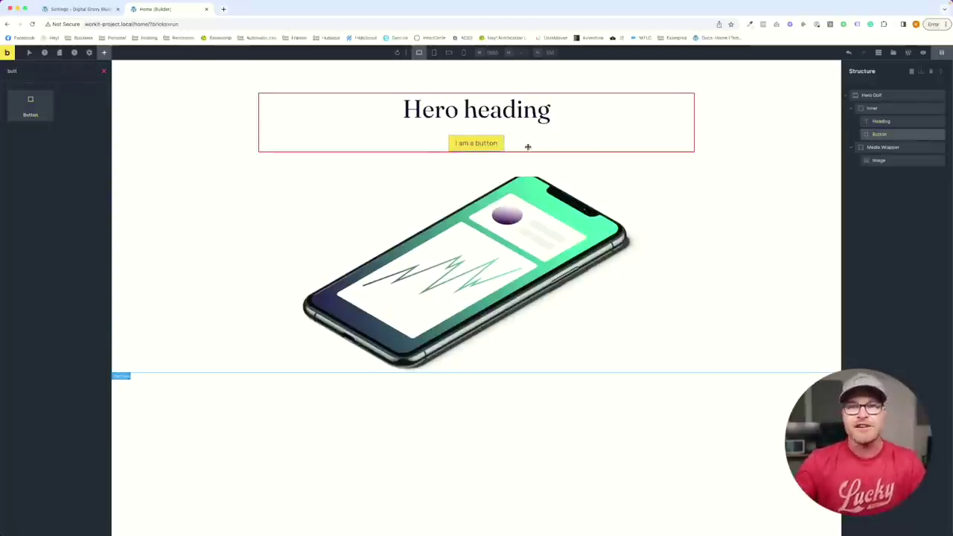
pyautogui.click(464, 142)
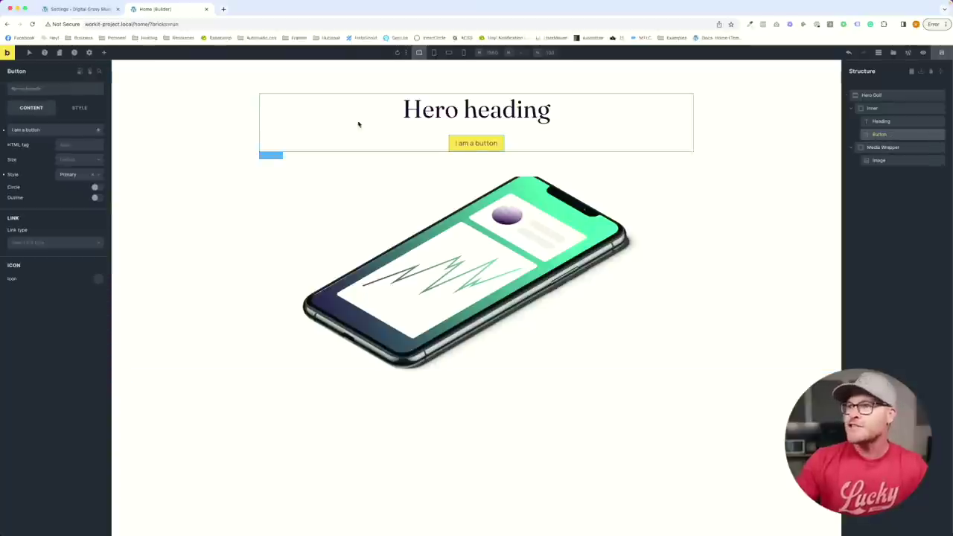
pyautogui.click(51, 88)
pyautogui.write('btn--action')
pyautogui.press('Return')
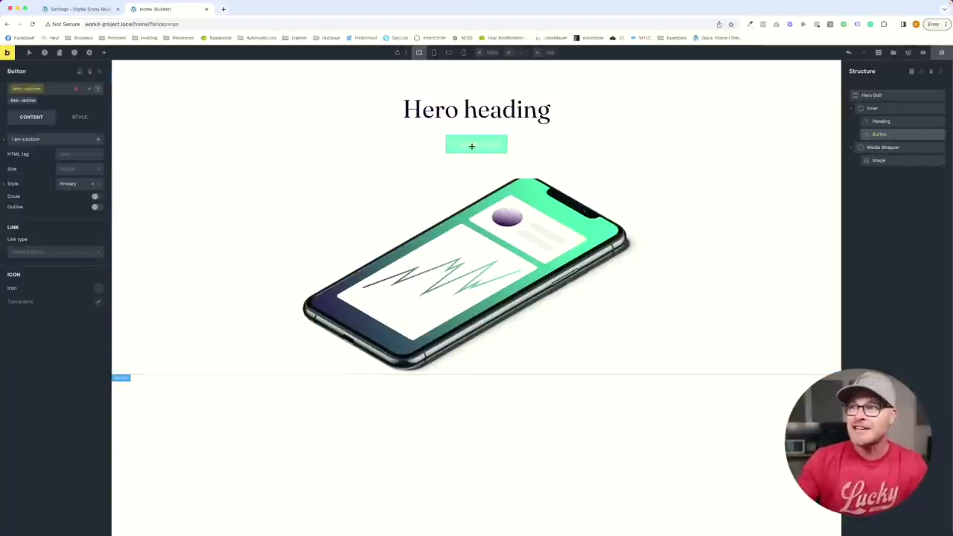
# Check the hero in the Figma design and try the bg--base utility class on the Hero Golf section.
pyautogui.click(385, 145)
pyautogui.click(437, 116)
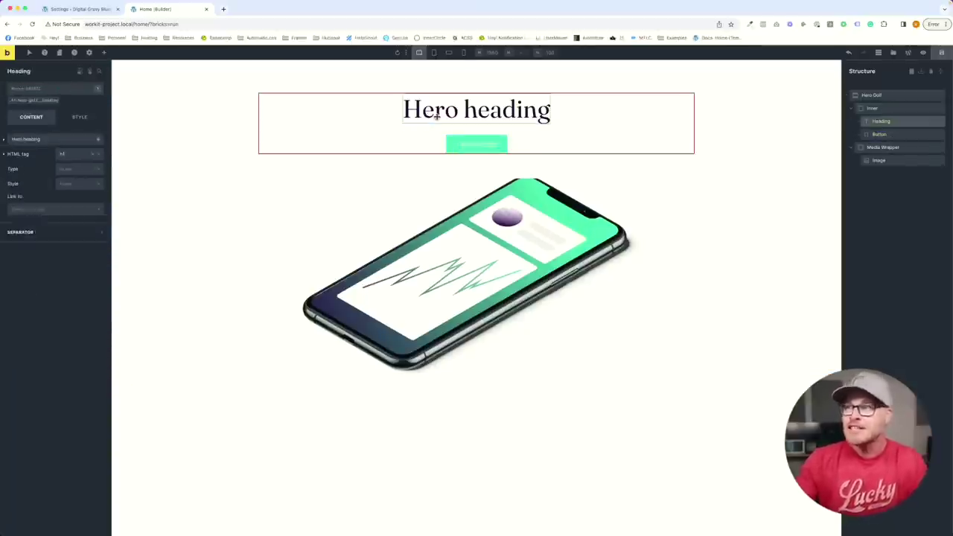
pyautogui.click(429, 107)
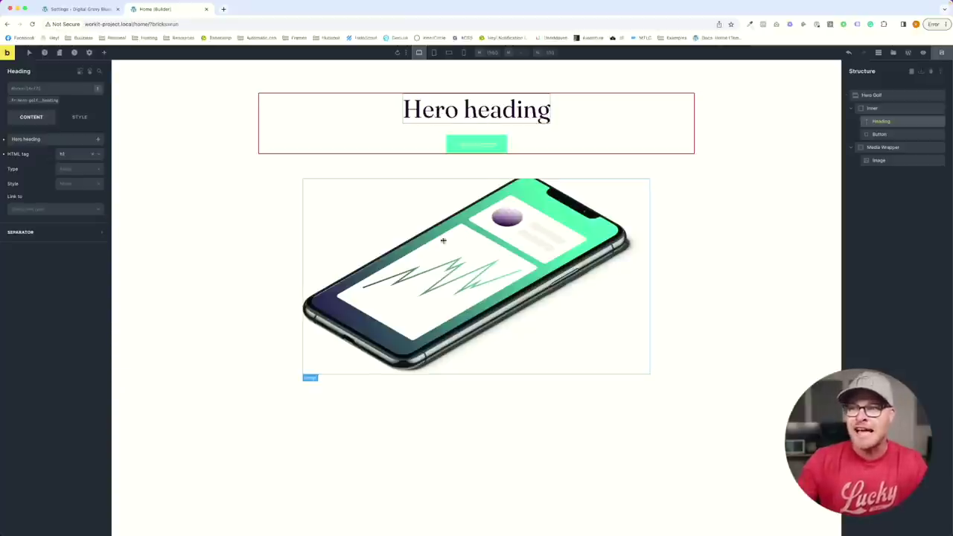
pyautogui.press('super+Tab')
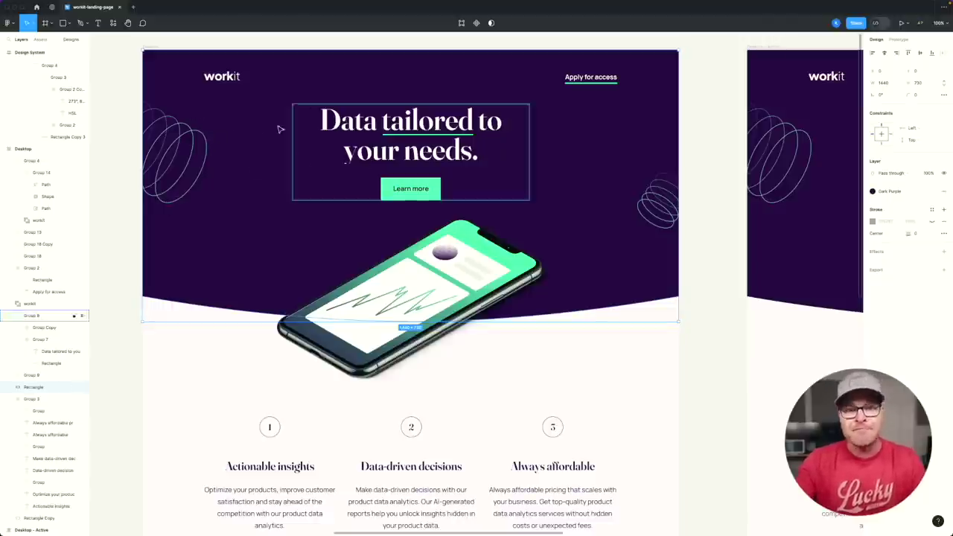
pyautogui.press('super+Tab')
pyautogui.click(130, 121)
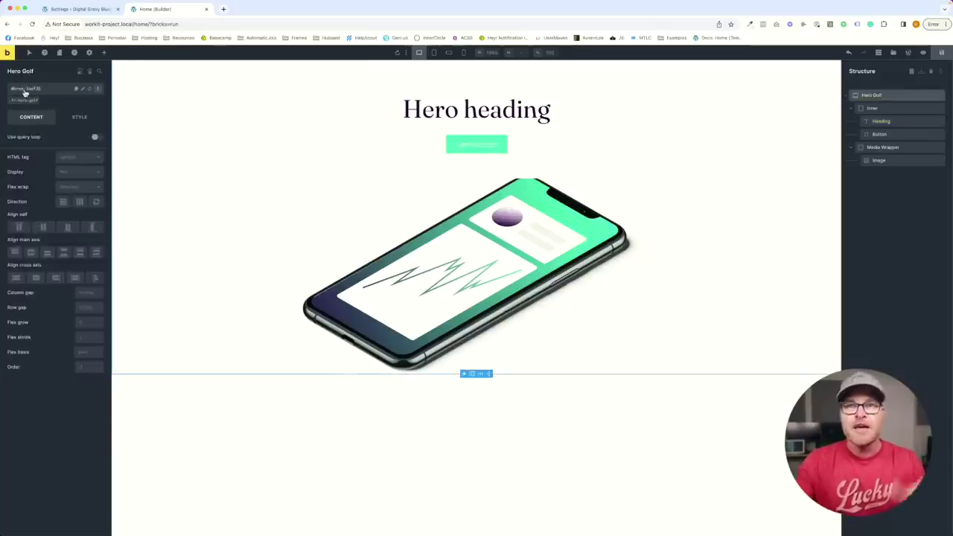
pyautogui.write('bg--base')
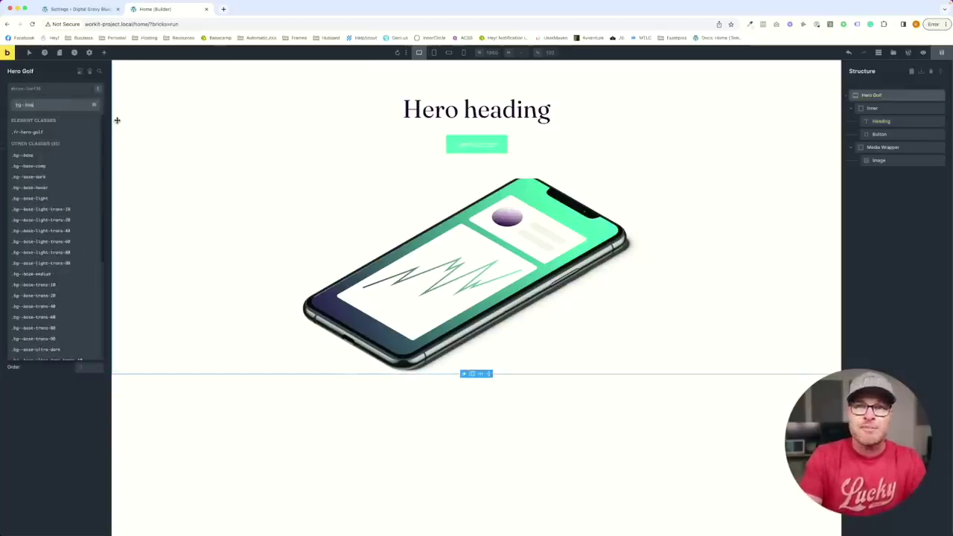
pyautogui.press('Return')
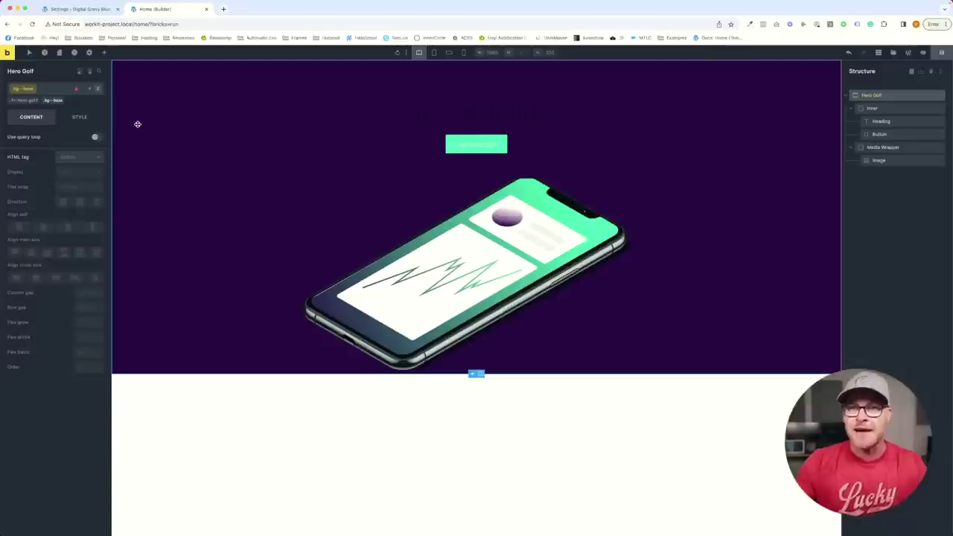
pyautogui.click(25, 100)
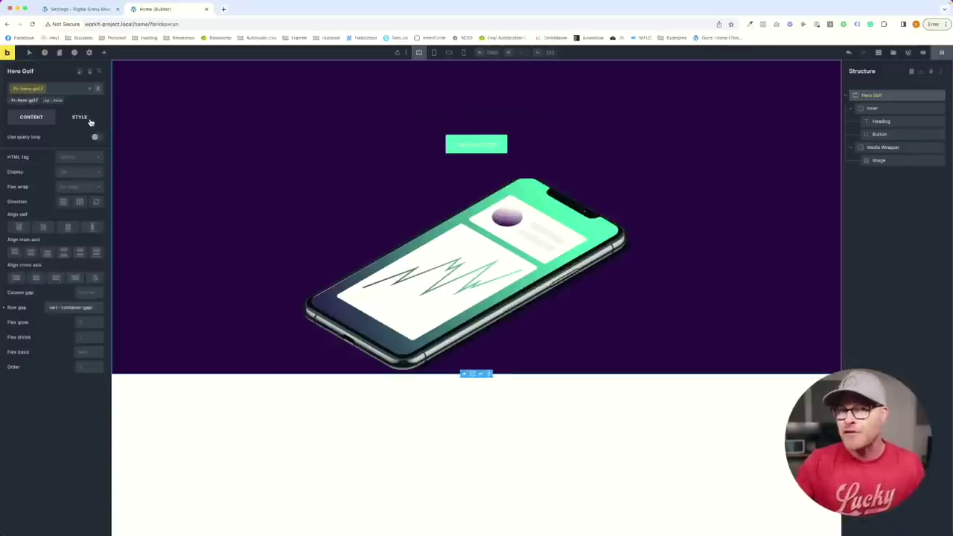
pyautogui.click(61, 100)
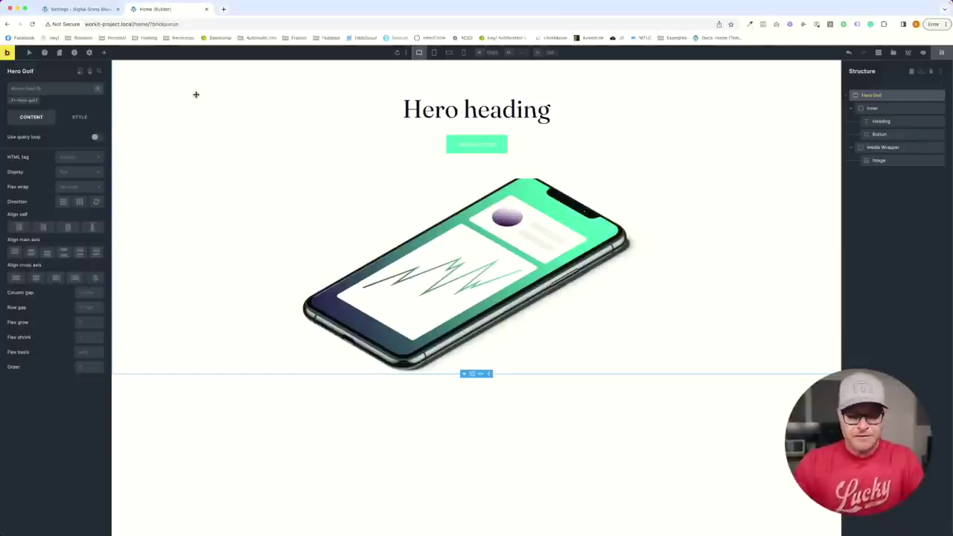
# Set the background colour of the Hero Golf section's fr-hero-golf class to the base colour, matching the Figma hero.
pyautogui.press('super+Tab')
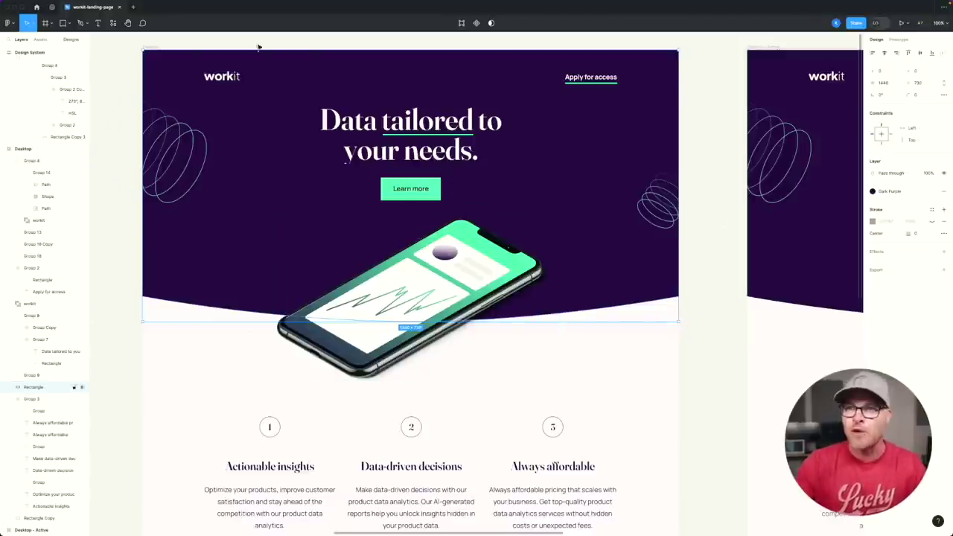
pyautogui.press('super+Tab')
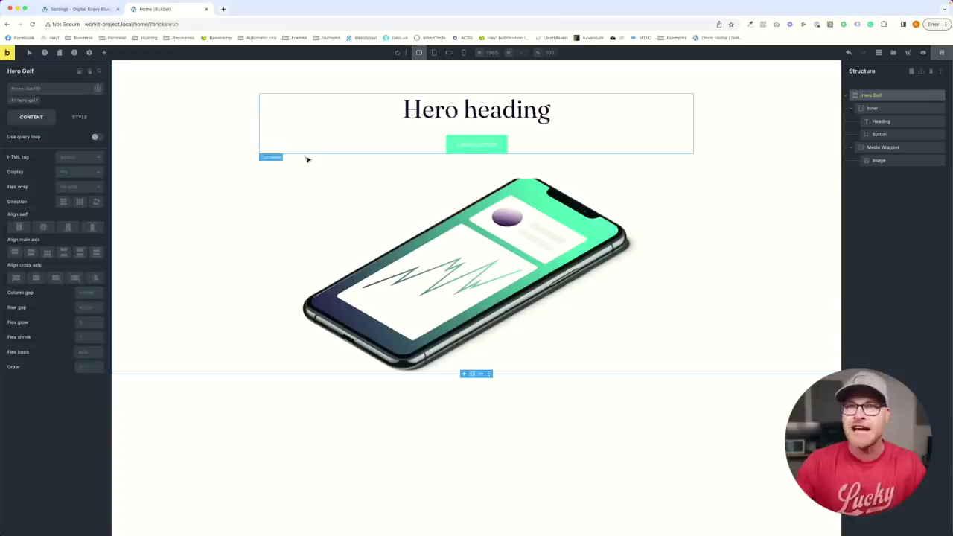
pyautogui.click(21, 101)
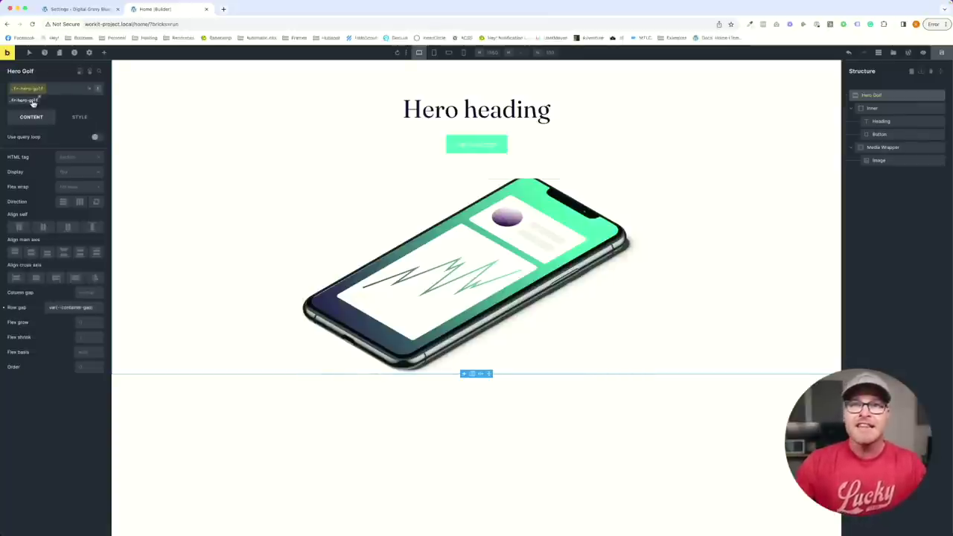
pyautogui.click(79, 117)
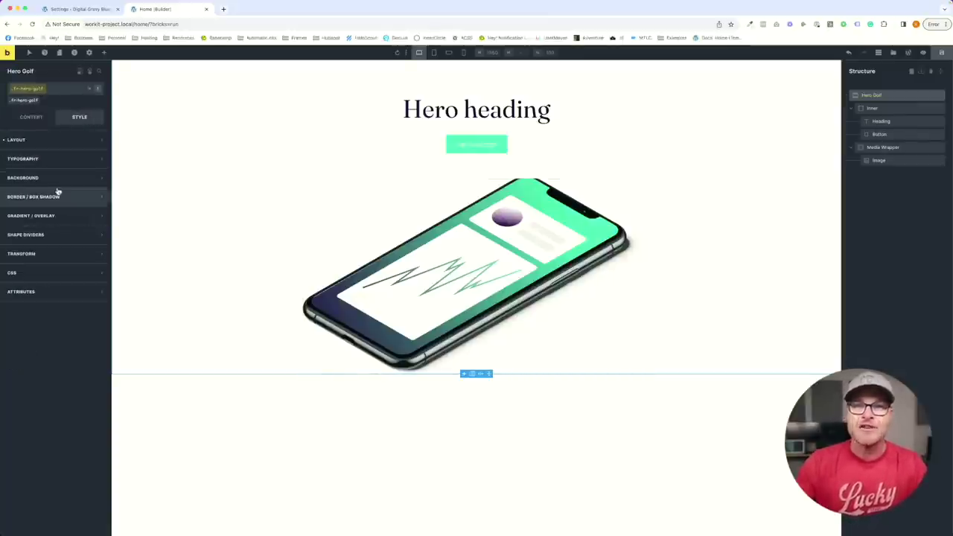
pyautogui.click(58, 179)
pyautogui.click(99, 196)
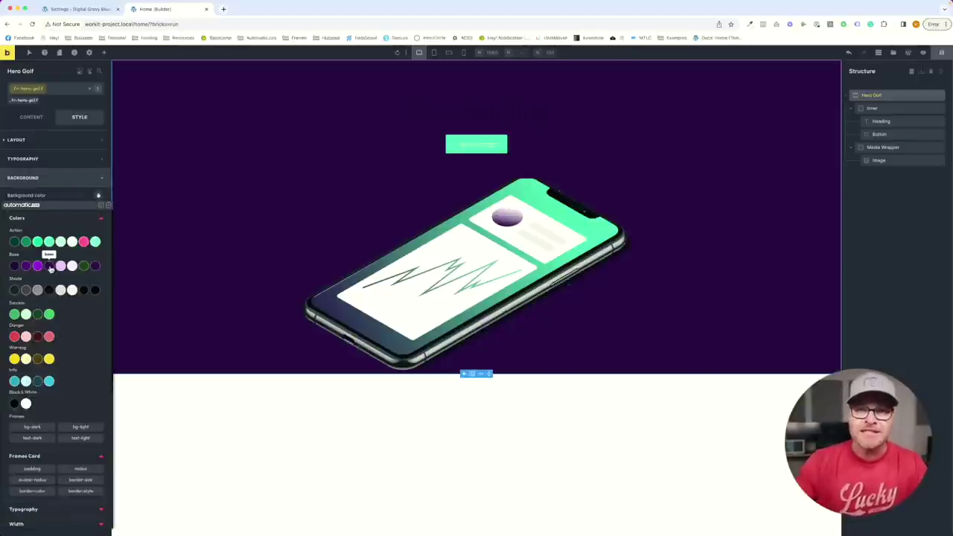
pyautogui.click(49, 266)
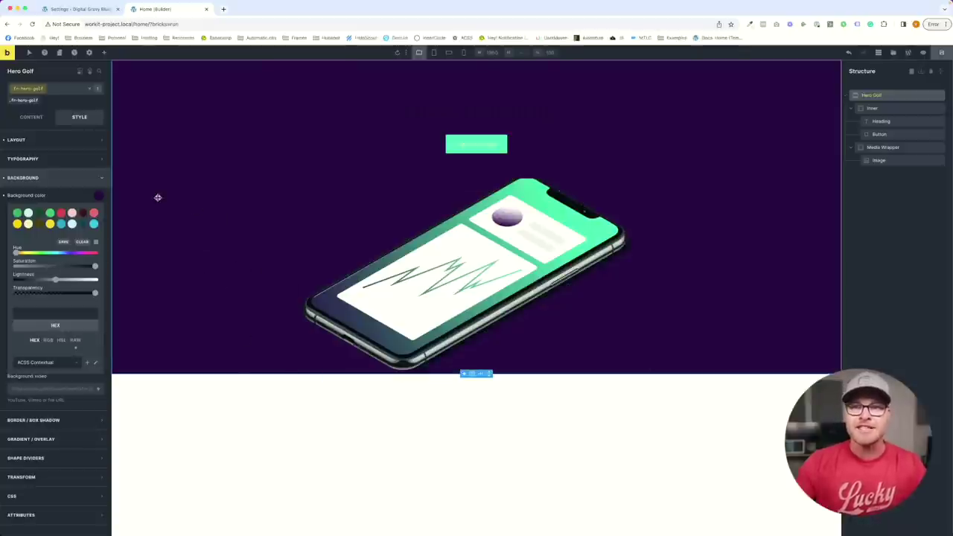
# Set the typography colour of the Hero Golf section's fr-hero-golf class to white.
pyautogui.click(74, 159)
pyautogui.click(99, 176)
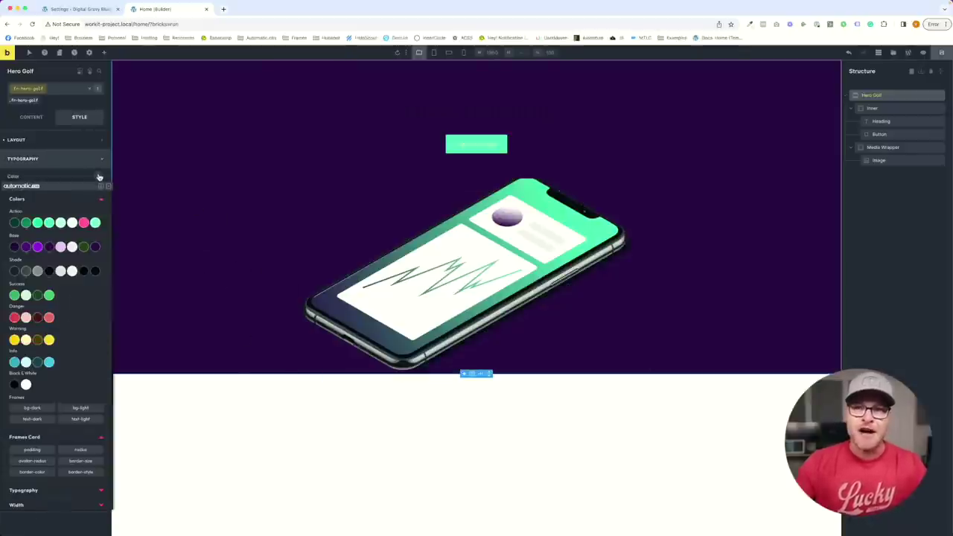
pyautogui.click(27, 385)
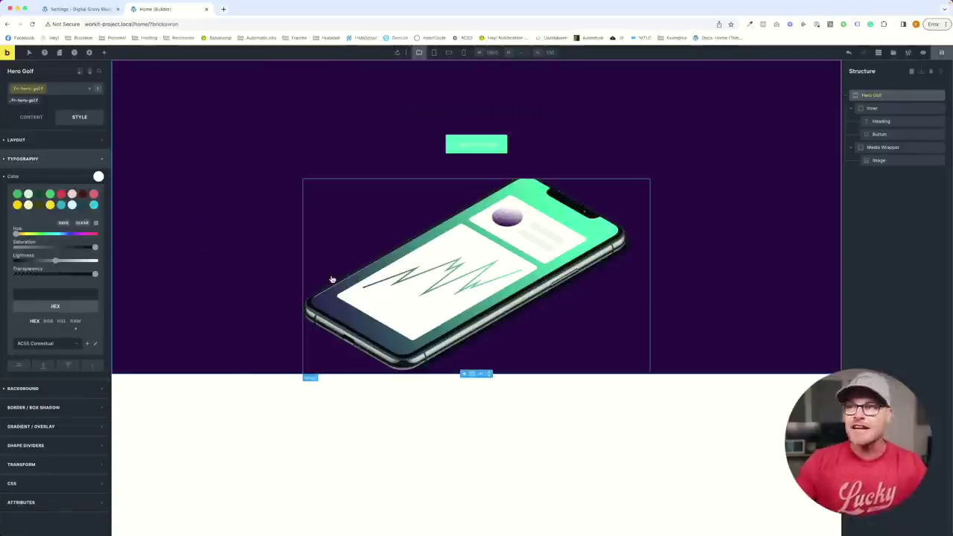
# Set the text colour of the hero heading's fr-hero-golf__heading class to white and preview the page on the front end.
pyautogui.click(447, 112)
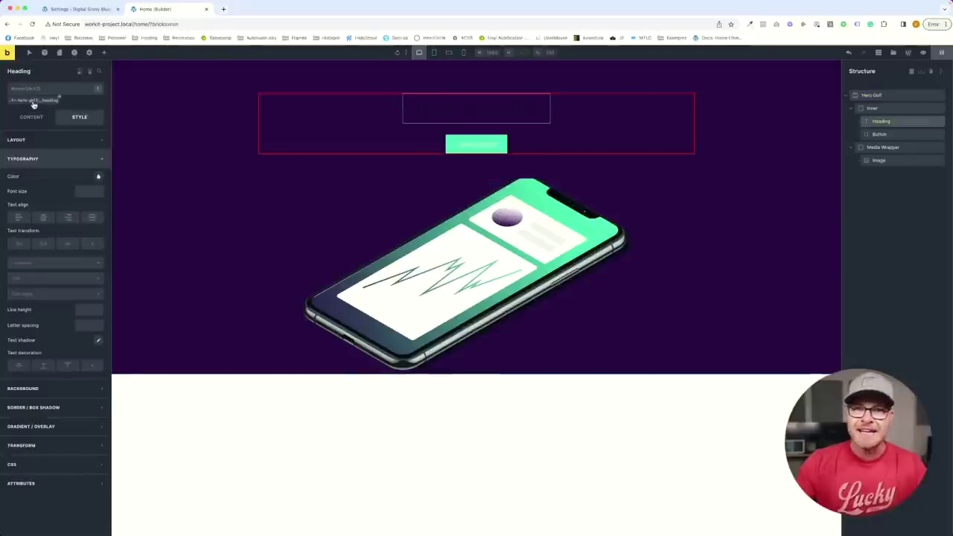
pyautogui.click(30, 100)
pyautogui.click(98, 176)
pyautogui.click(26, 385)
pyautogui.click(923, 52)
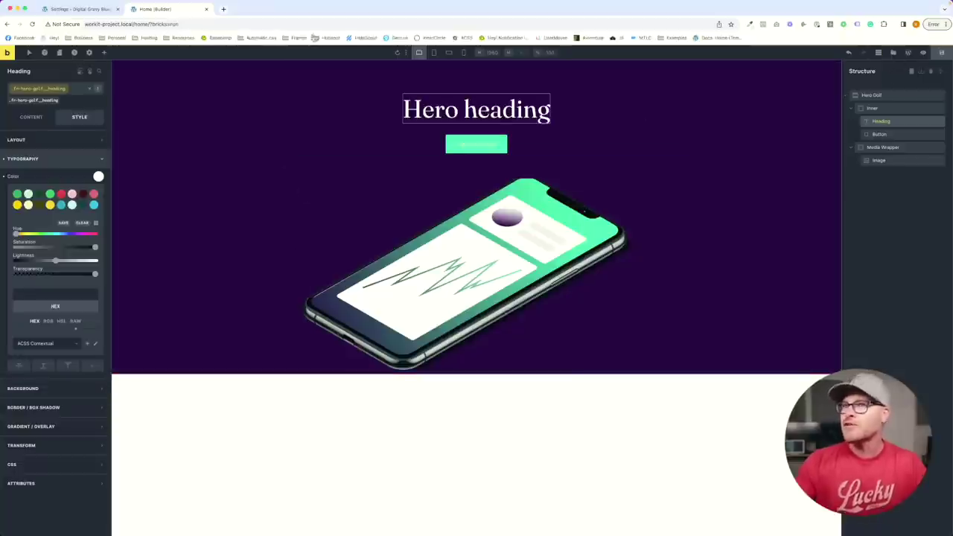
pyautogui.click(249, 8)
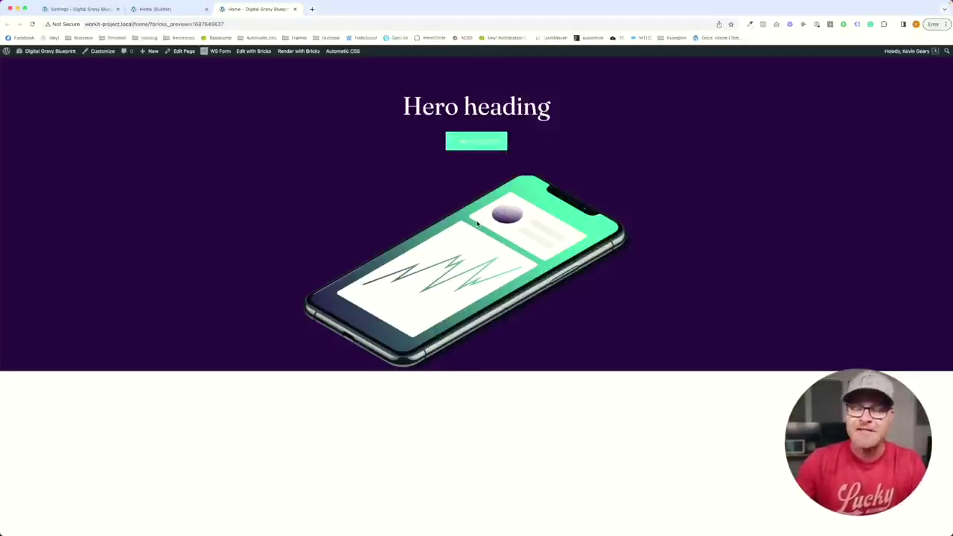
# Switch to Figma and examine the three numbered columns and the curved background shape beneath the hero.
pyautogui.press('super+Tab')
pyautogui.scroll(-5, 347, 256)
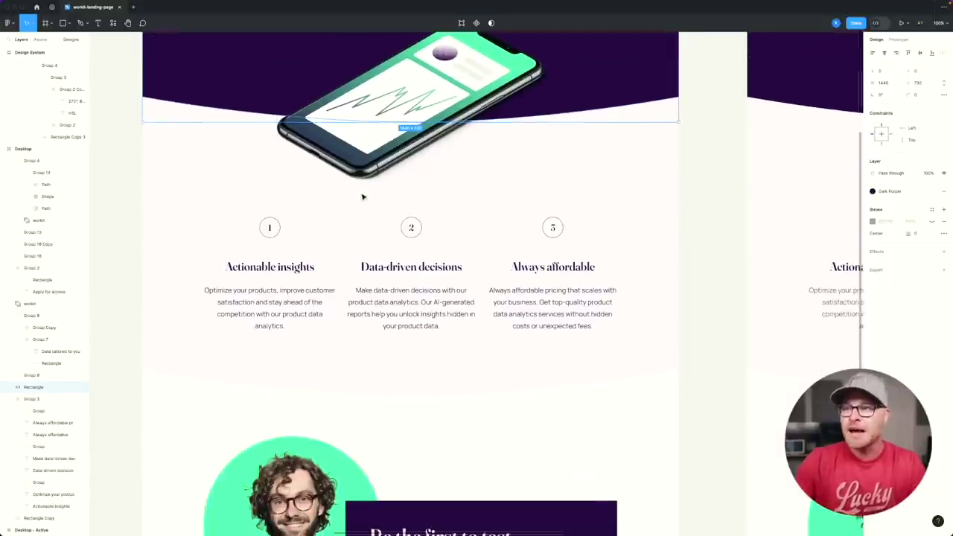
pyautogui.click(335, 243)
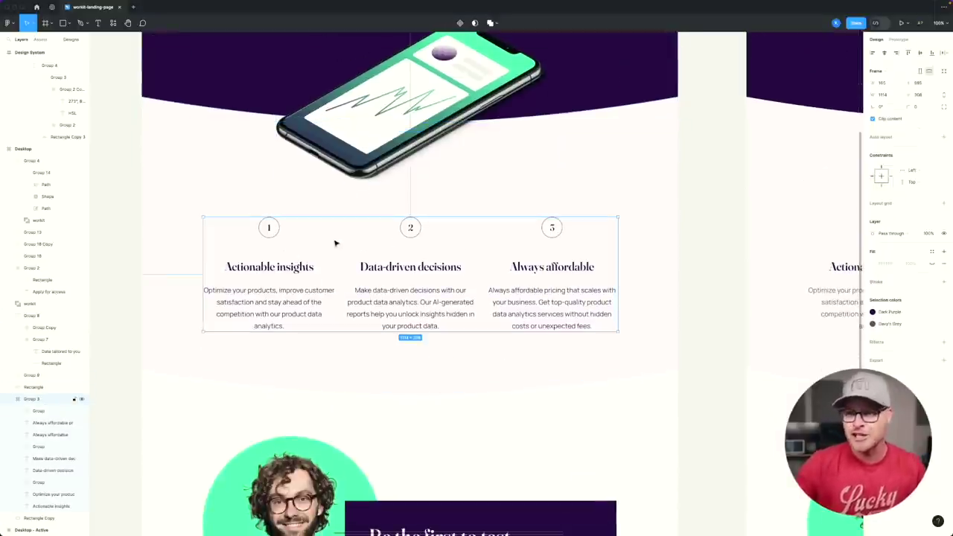
pyautogui.click(269, 228)
pyautogui.click(412, 232)
pyautogui.click(554, 227)
pyautogui.click(646, 230)
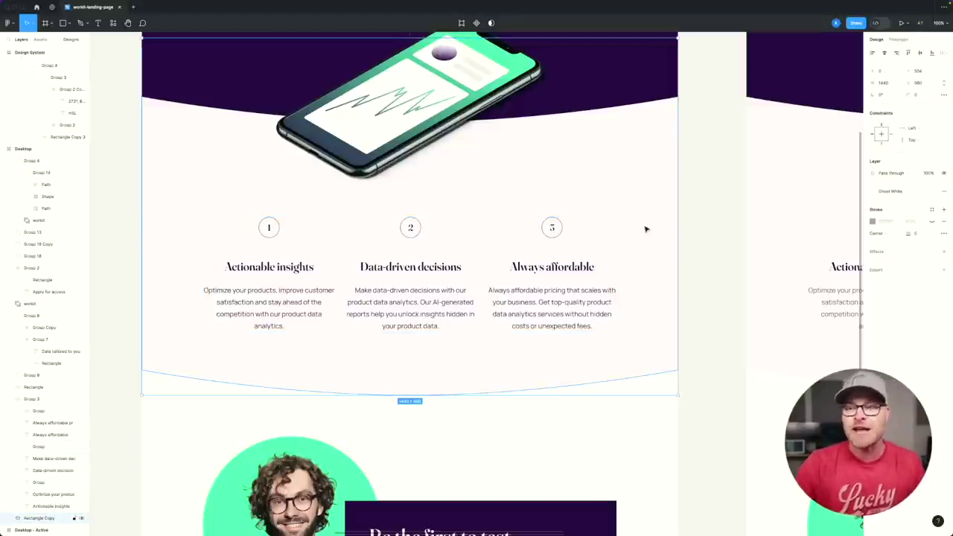
# Return to the Bricks builder and search the remote templates for "process".
pyautogui.press('super+Tab')
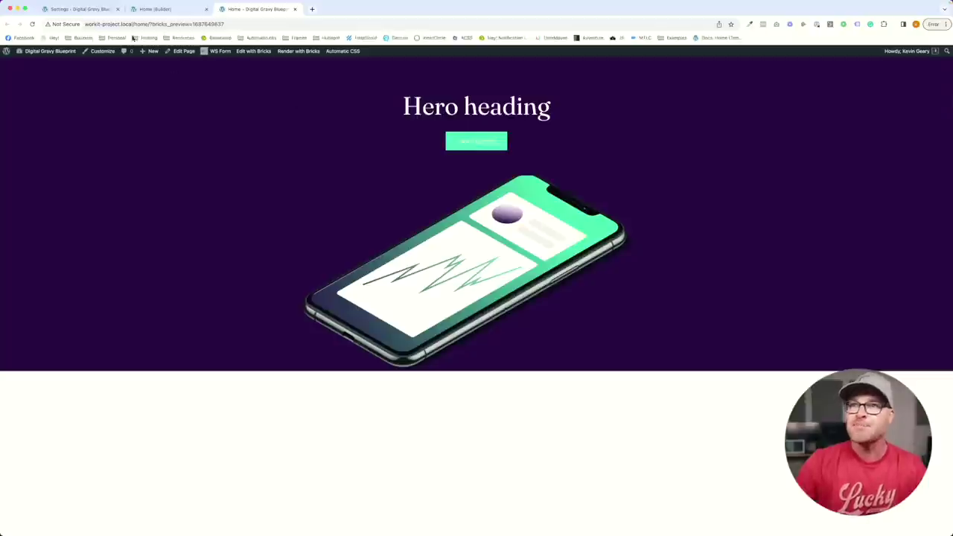
pyautogui.click(159, 9)
pyautogui.click(896, 54)
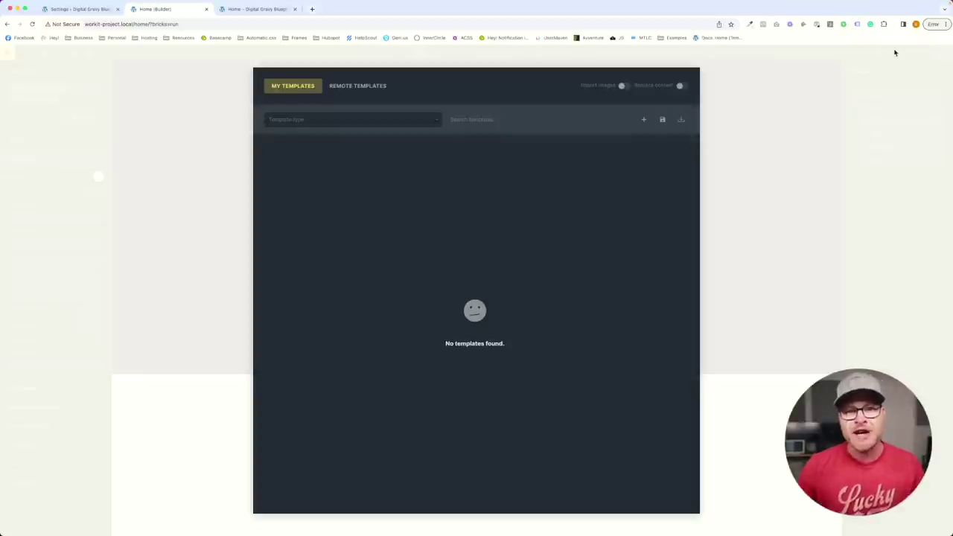
pyautogui.click(356, 86)
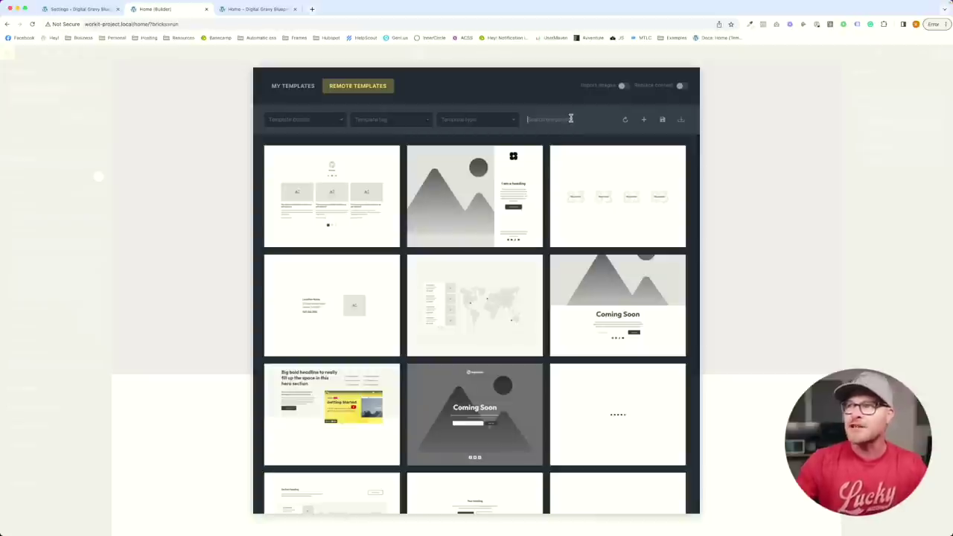
pyautogui.click(570, 119)
pyautogui.write('process')
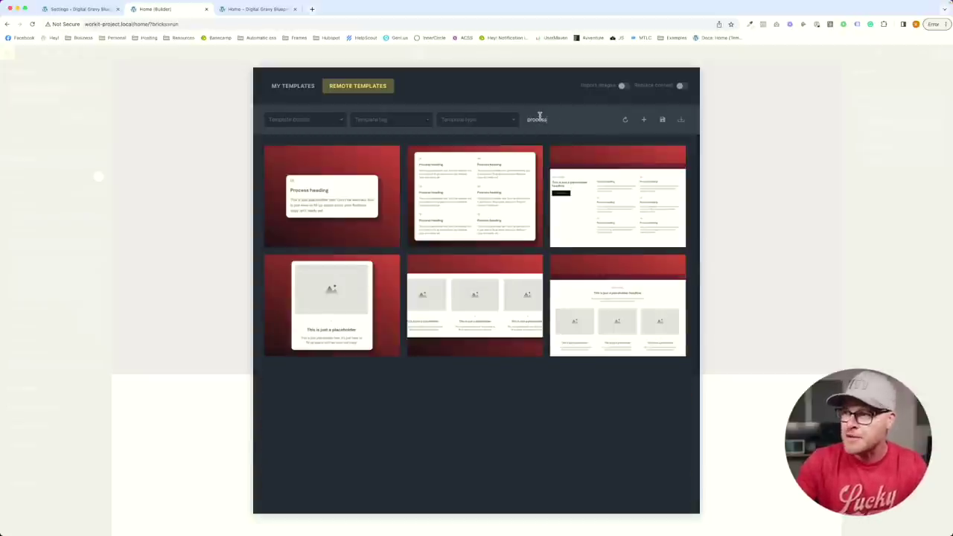
# Insert the Process Section Bravo template and move it out of the hero's inner block to below the Hero Golf section.
pyautogui.moveTo(505, 352)
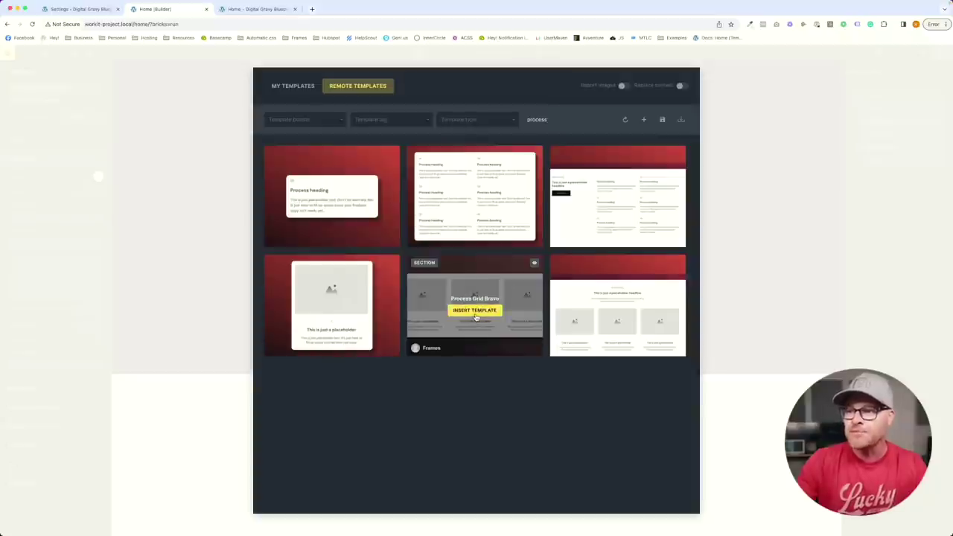
pyautogui.moveTo(612, 297)
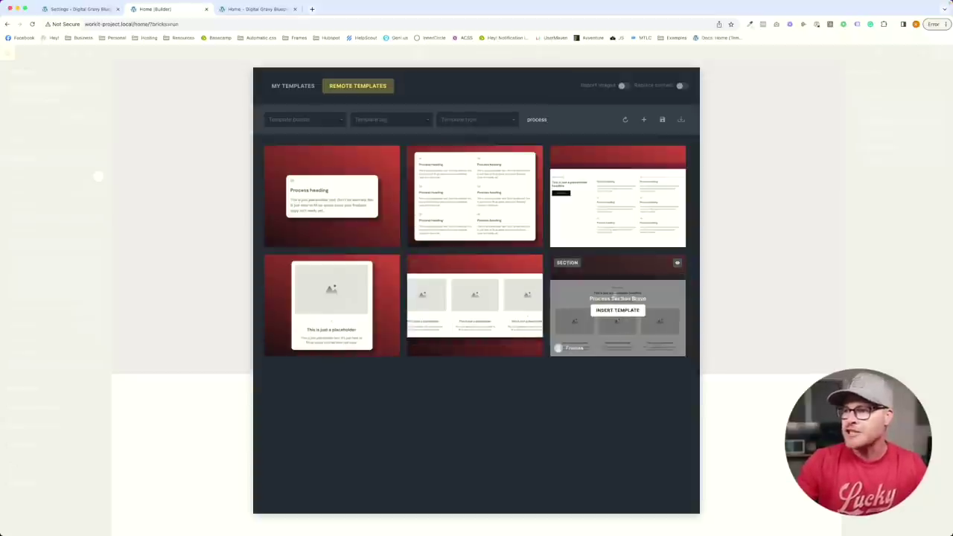
pyautogui.click(616, 311)
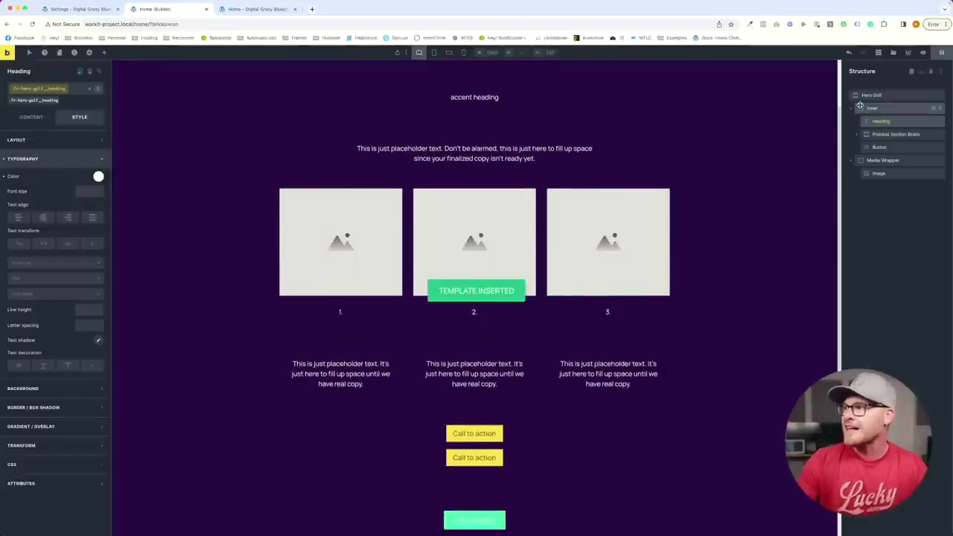
pyautogui.moveTo(864, 134)
pyautogui.mouseDown()
pyautogui.moveTo(858, 187)
pyautogui.moveTo(872, 135)
pyautogui.moveTo(864, 133)
pyautogui.mouseUp()
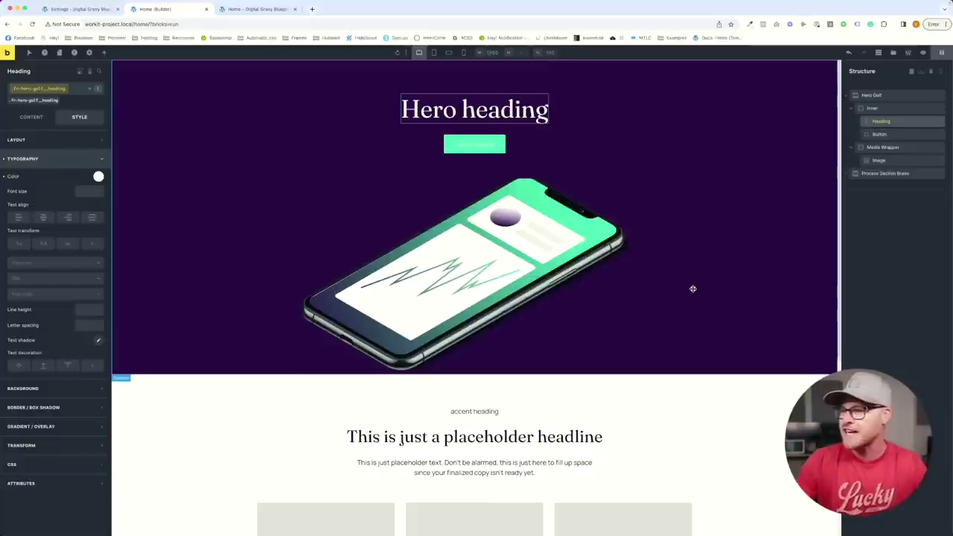
# Delete the CTA Group and the Intro Alpha block from Process Section Bravo, keeping only the process grid.
pyautogui.scroll(-3, 705, 319)
pyautogui.scroll(-2, 327, 240)
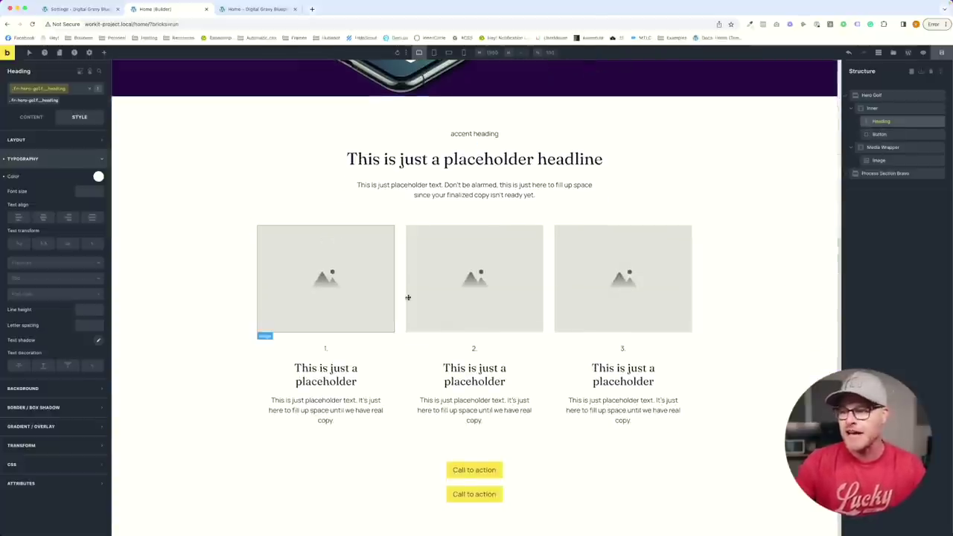
pyautogui.click(527, 484)
pyautogui.click(504, 494)
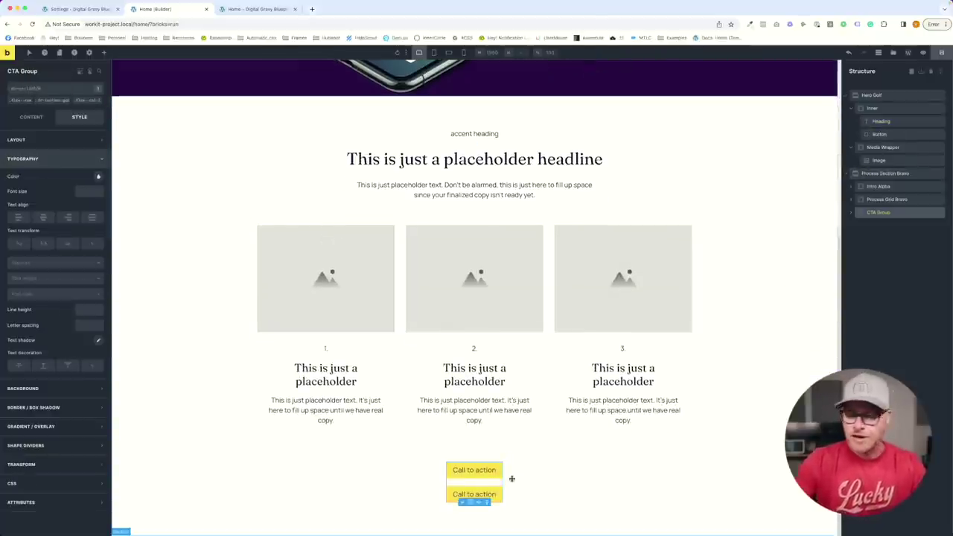
pyautogui.press('Delete')
pyautogui.scroll(1, 428, 268)
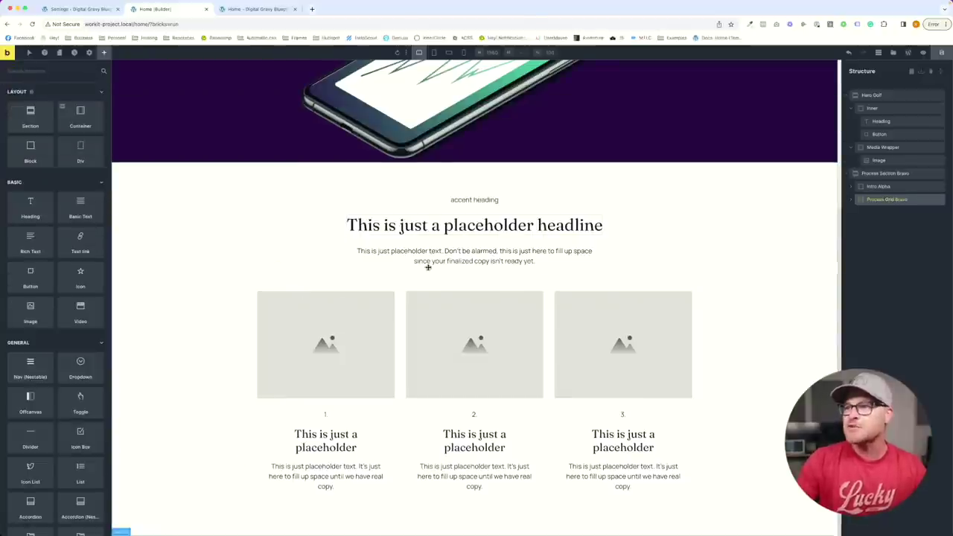
pyautogui.click(586, 213)
pyautogui.press('Delete')
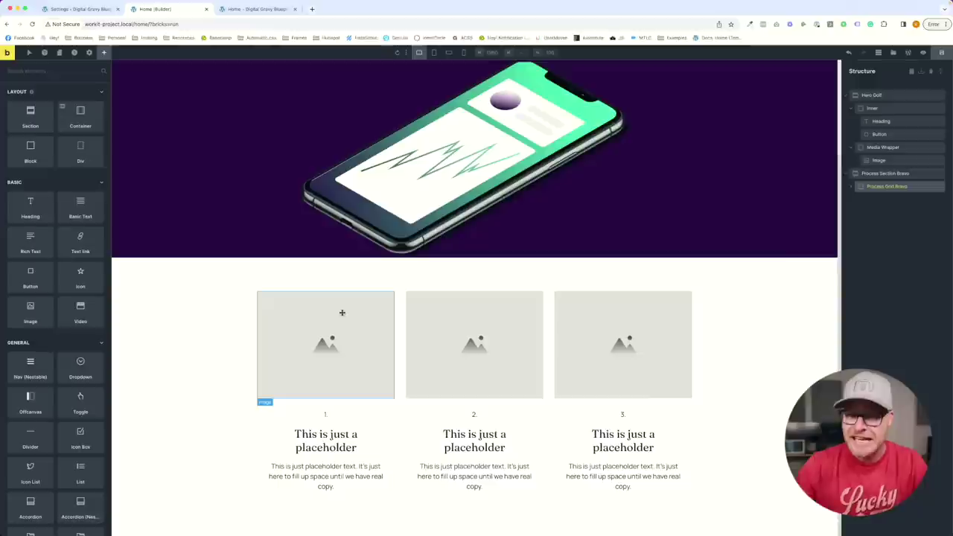
# Delete the Media Wrapper from all three Process Card Bravo cards in the process grid and save the page.
pyautogui.click(854, 187)
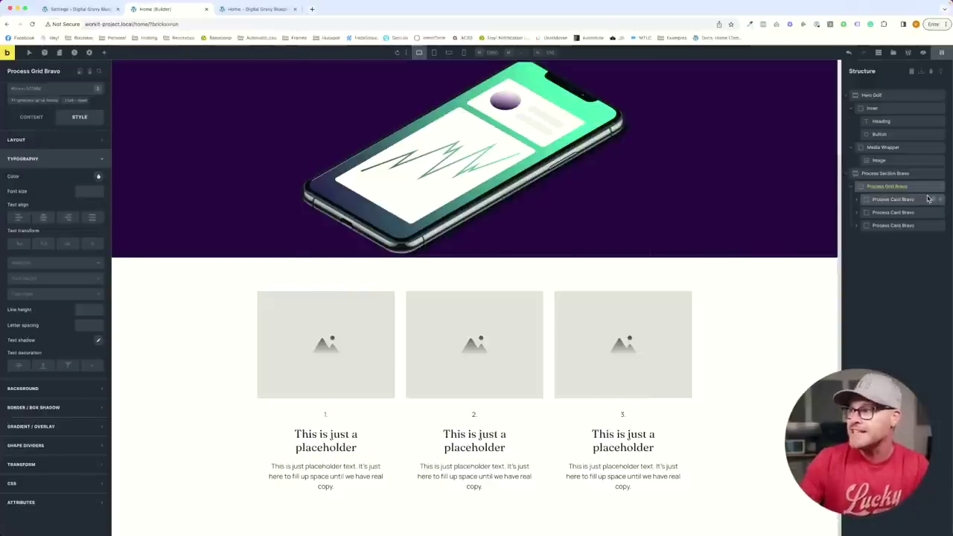
pyautogui.click(931, 71)
pyautogui.click(904, 213)
pyautogui.moveTo(938, 212); pyautogui.dragTo(908, 344)
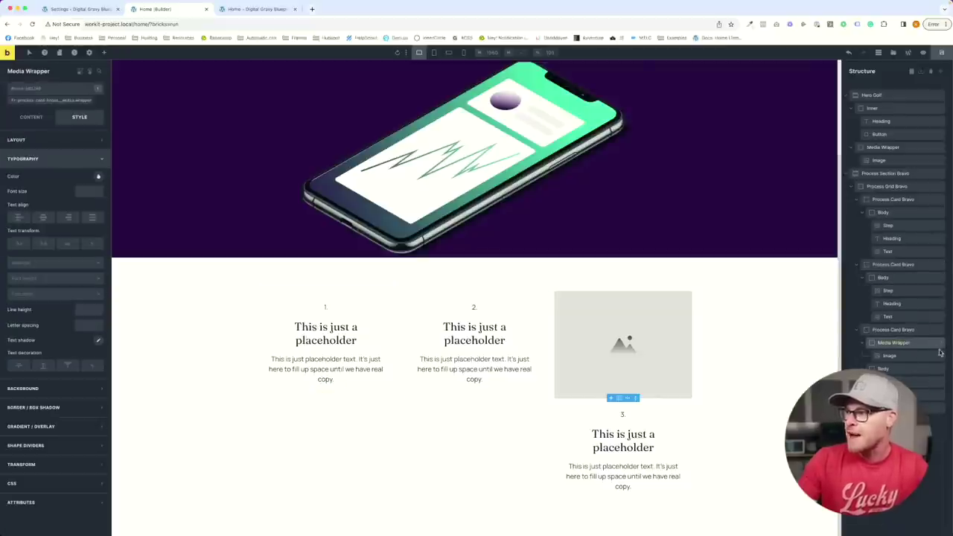
pyautogui.click(938, 343)
pyautogui.click(941, 53)
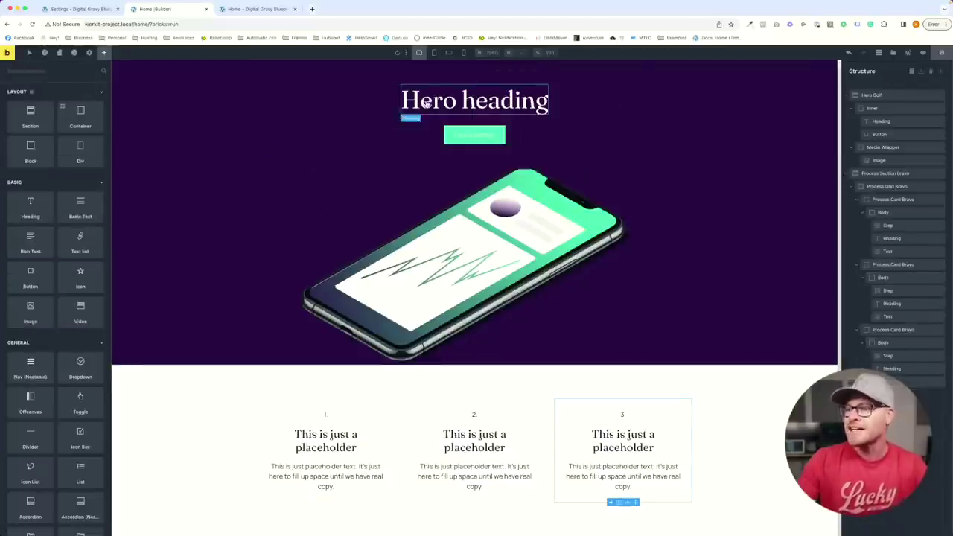
# Compare the process cards' numbers, headings and text on the front-end preview with the three columns in the Figma design.
pyautogui.scroll(-1, 470, 263)
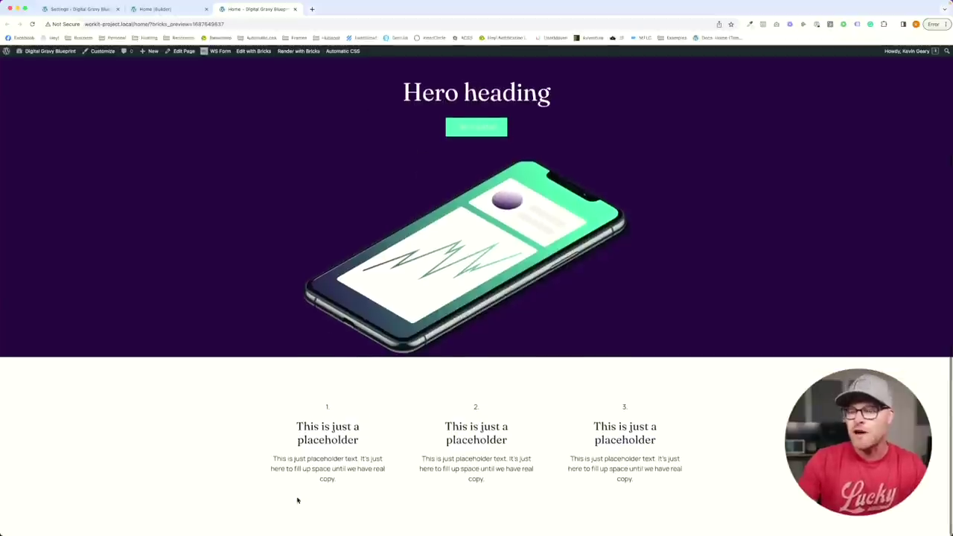
pyautogui.moveTo(347, 428); pyautogui.dragTo(628, 430)
pyautogui.click(663, 444)
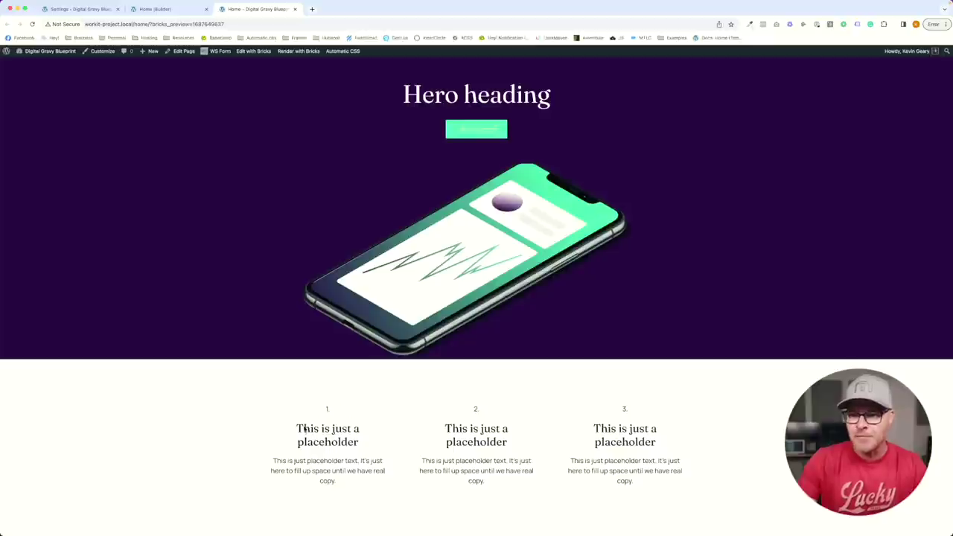
pyautogui.moveTo(291, 428); pyautogui.dragTo(365, 446)
pyautogui.moveTo(270, 456); pyautogui.dragTo(393, 502)
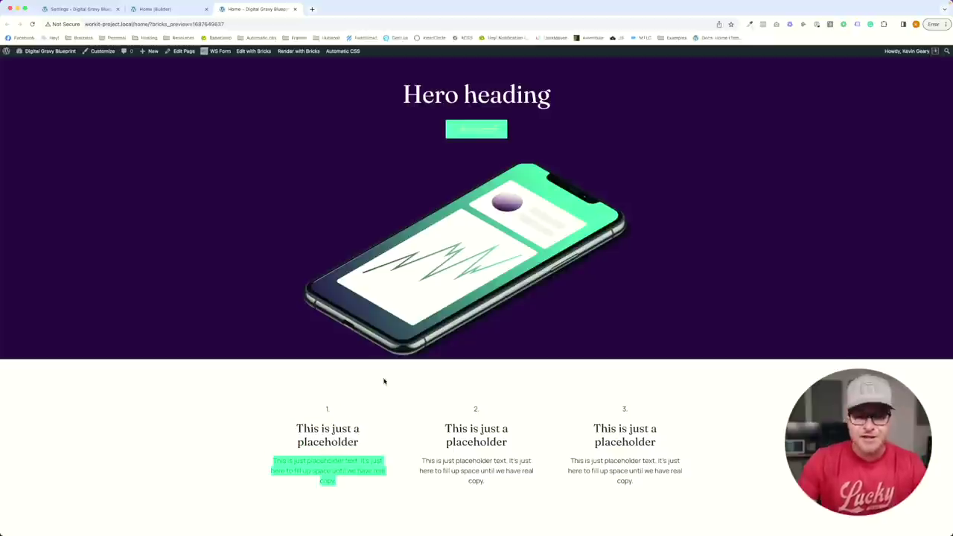
pyautogui.press('super+Tab')
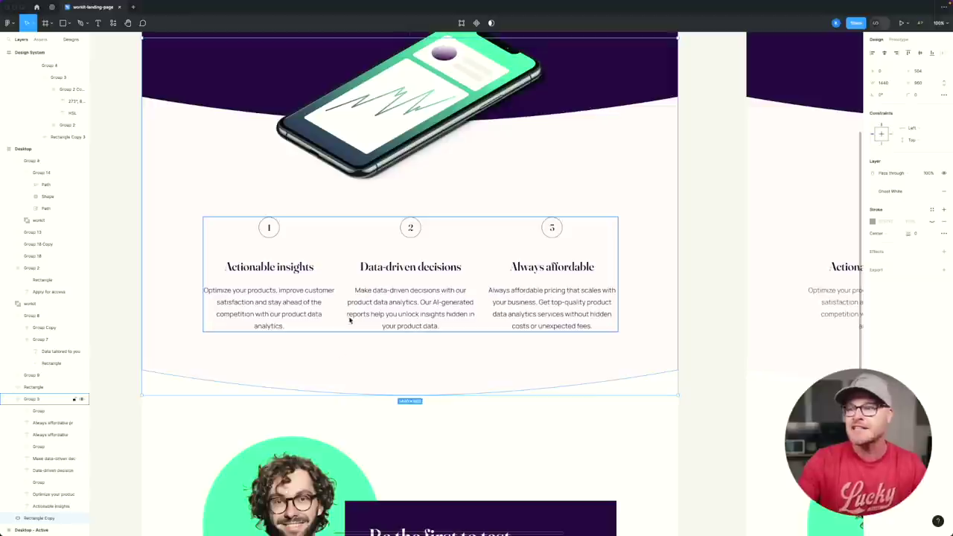
pyautogui.click(272, 271)
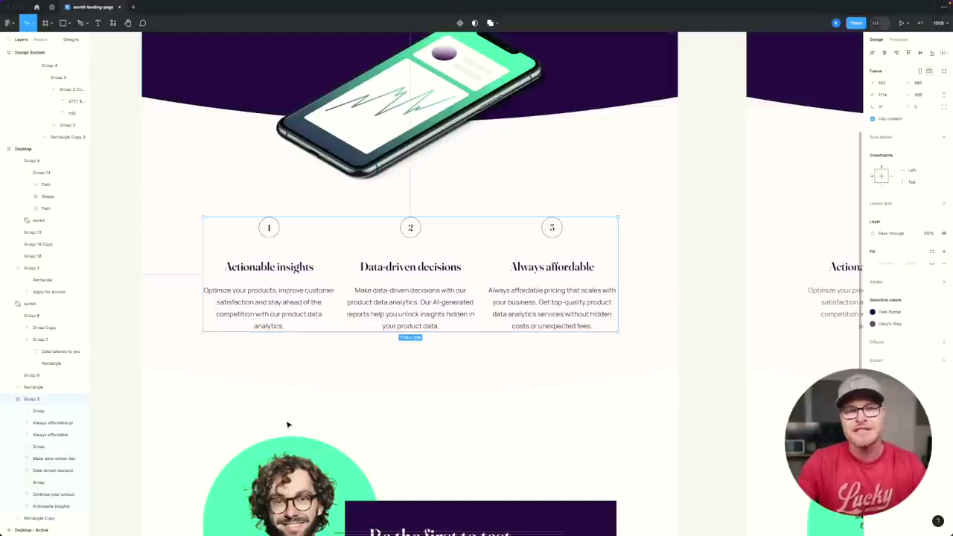
pyautogui.press('super+Tab')
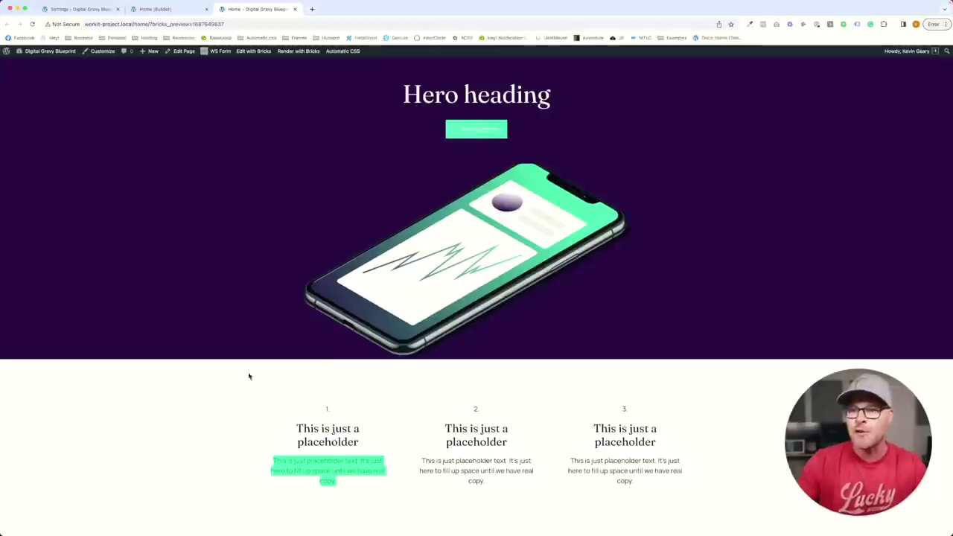
# Set the background color of the fr-process-section-bravo class on the process section to base-ultra-light.
pyautogui.click(155, 9)
pyautogui.click(208, 392)
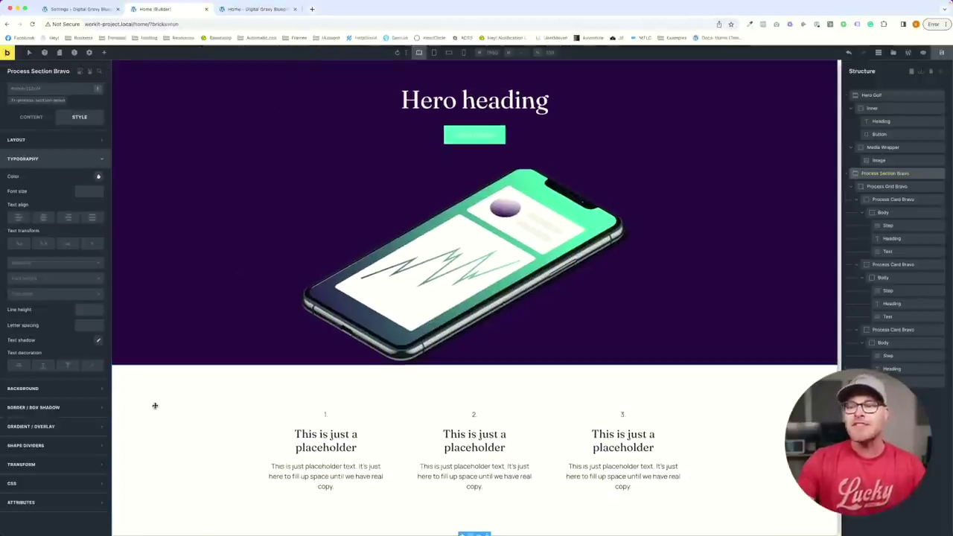
pyautogui.click(41, 100)
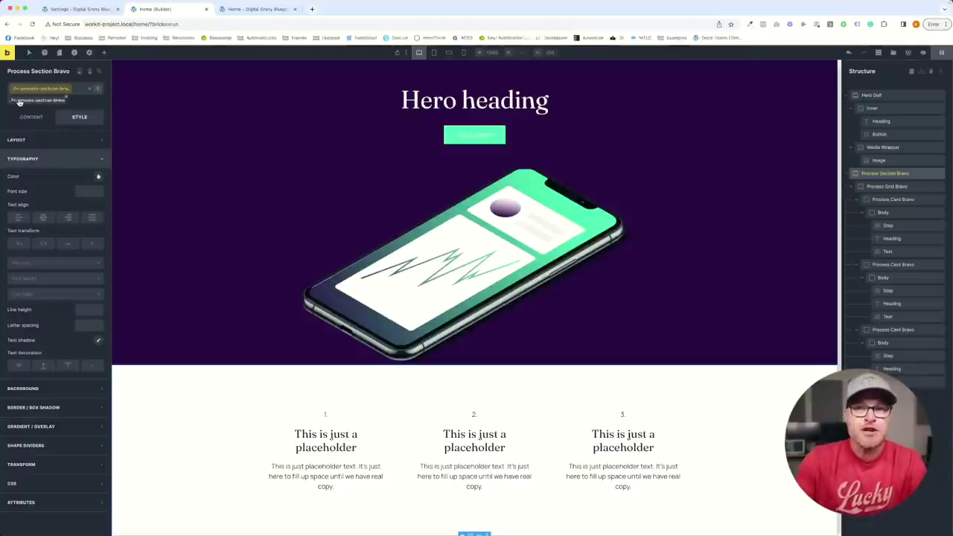
pyautogui.click(46, 160)
pyautogui.click(57, 180)
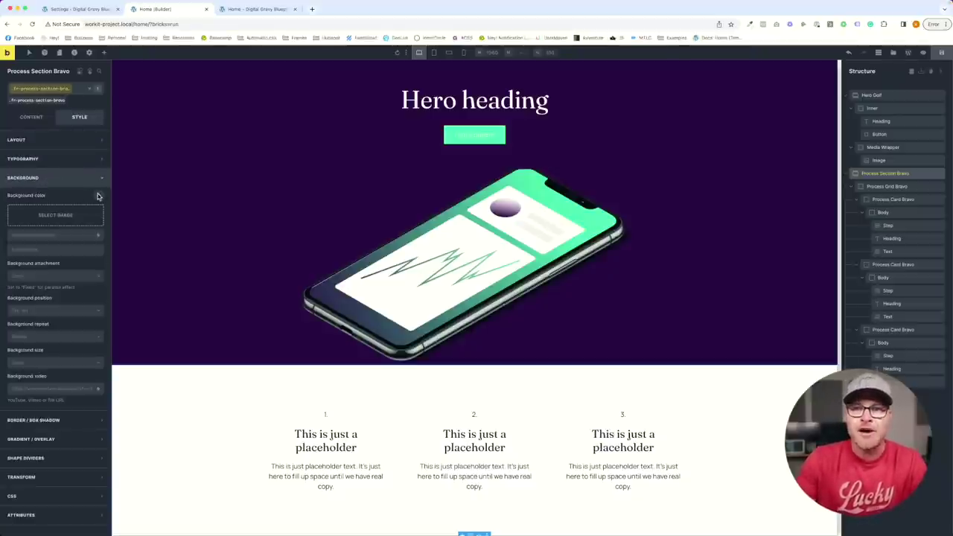
pyautogui.click(98, 195)
pyautogui.click(50, 290)
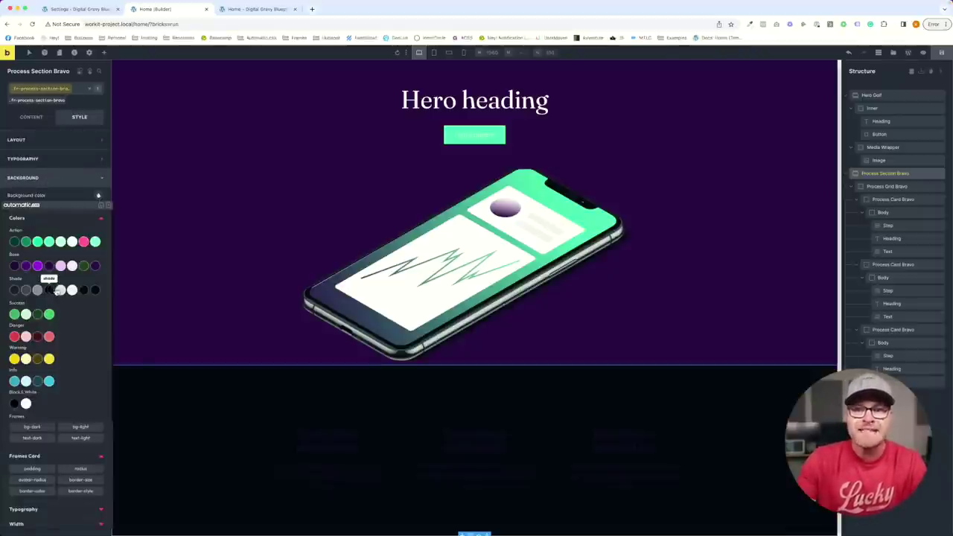
pyautogui.click(46, 268)
pyautogui.click(72, 268)
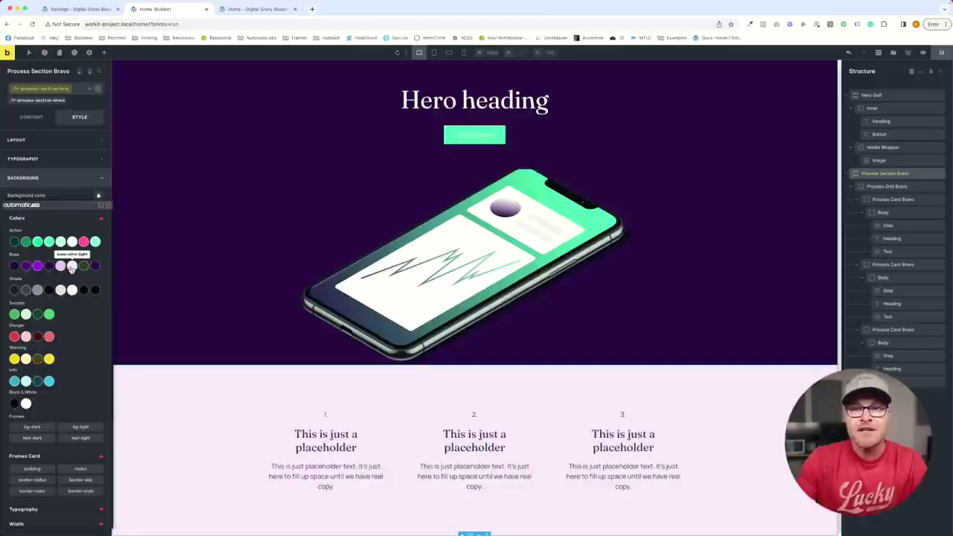
# Try other Base shades as the process section's background, then return to base-ultra-light.
pyautogui.click(60, 268)
pyautogui.click(49, 268)
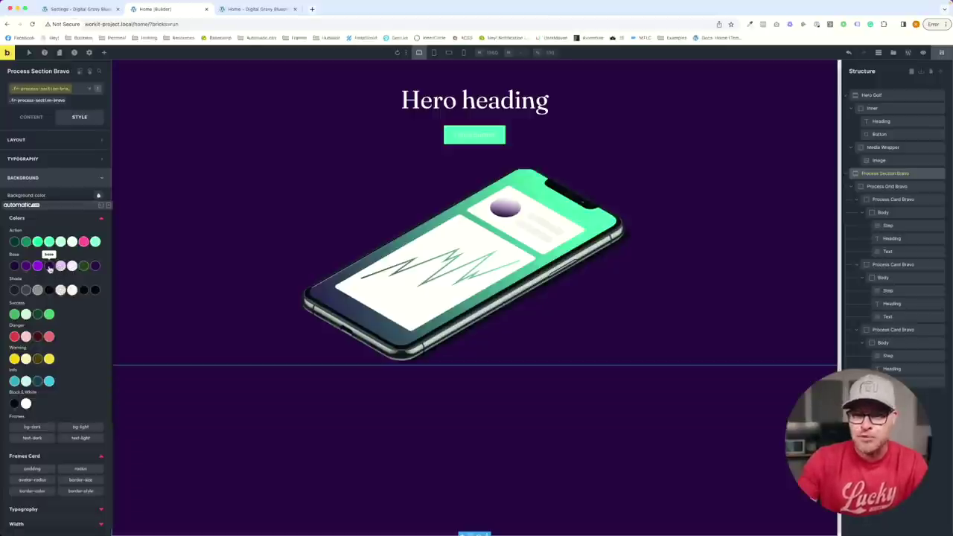
pyautogui.click(38, 268)
pyautogui.click(15, 268)
pyautogui.click(60, 265)
pyautogui.click(49, 266)
pyautogui.click(72, 265)
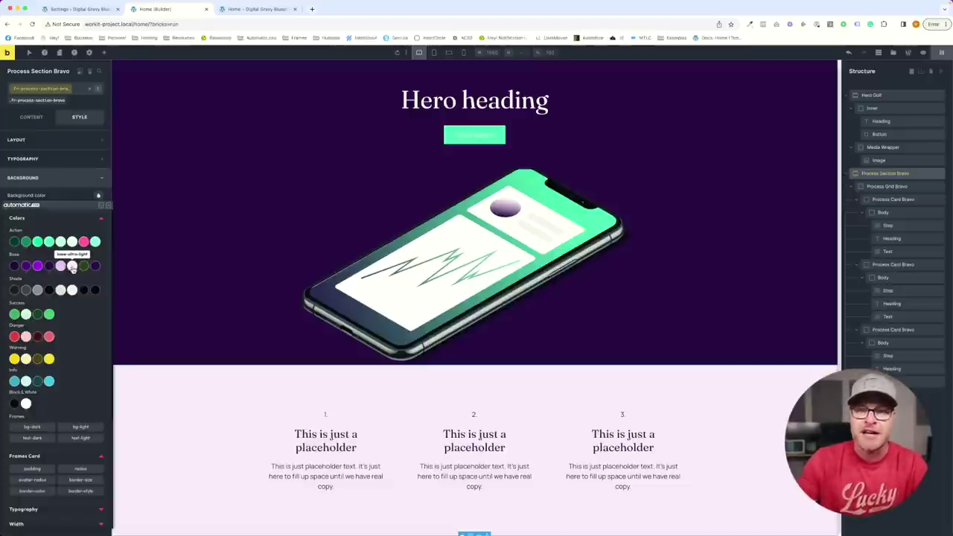
pyautogui.scroll(-1, 276, 447)
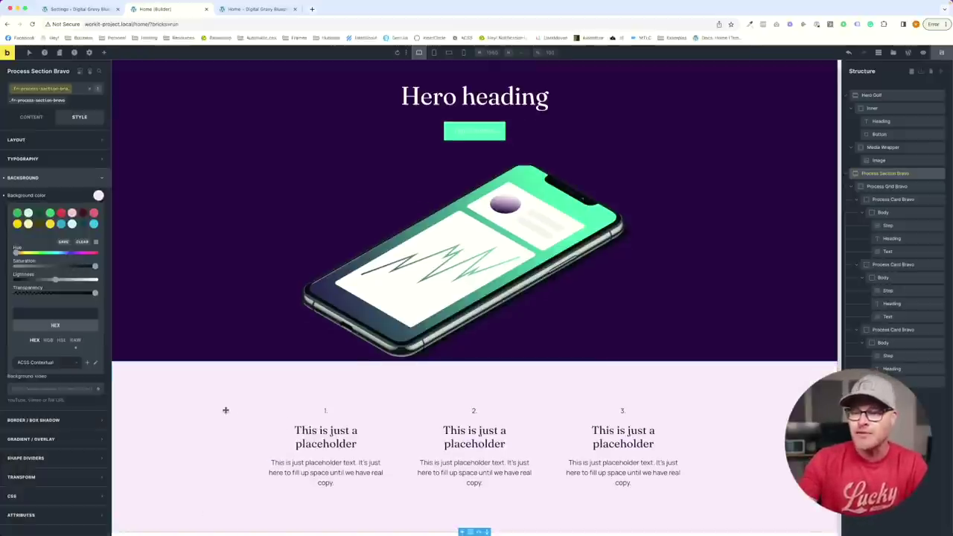
# Switch to the Figma design and examine the curved background shape behind the phone and the three columns.
pyautogui.click(937, 59)
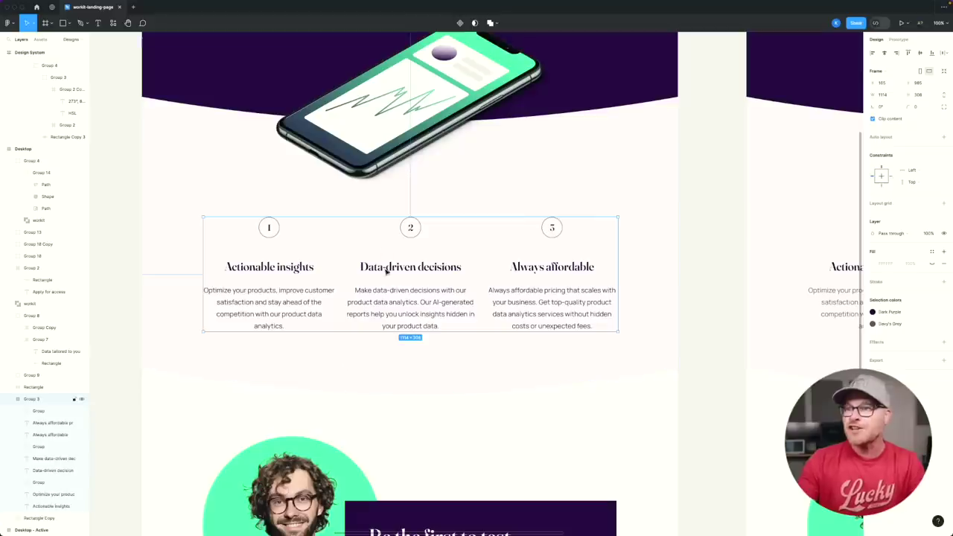
pyautogui.click(221, 178)
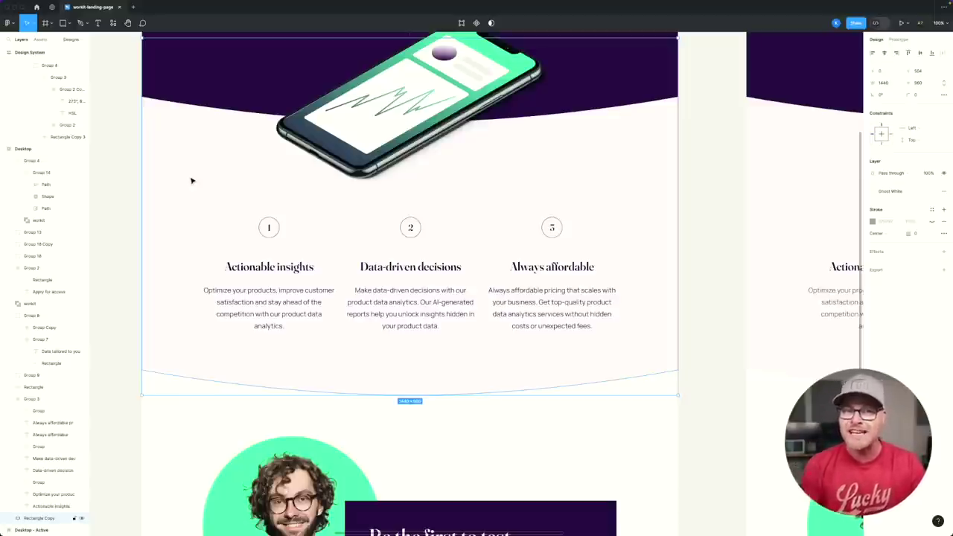
pyautogui.scroll(5, 204, 181)
pyautogui.scroll(-3, 231, 141)
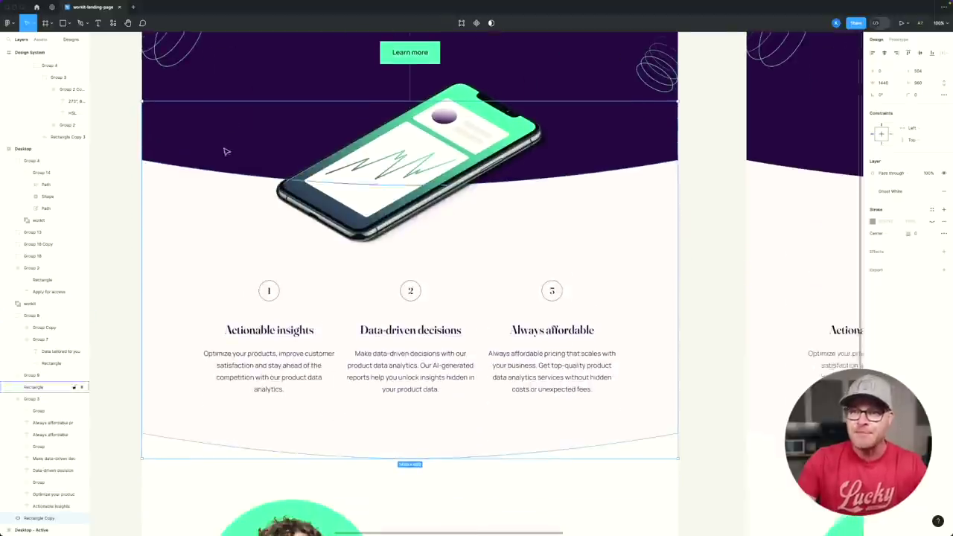
pyautogui.scroll(-1, 224, 164)
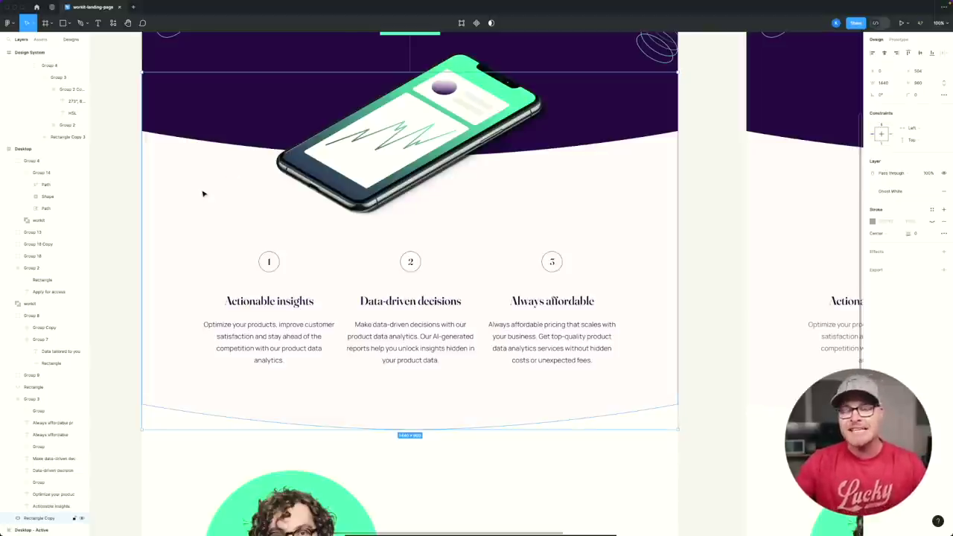
# Examine the "Be the first to test" section in the Figma design, including its round portrait and overlapping card.
pyautogui.scroll(-5, 203, 194)
pyautogui.press('Escape')
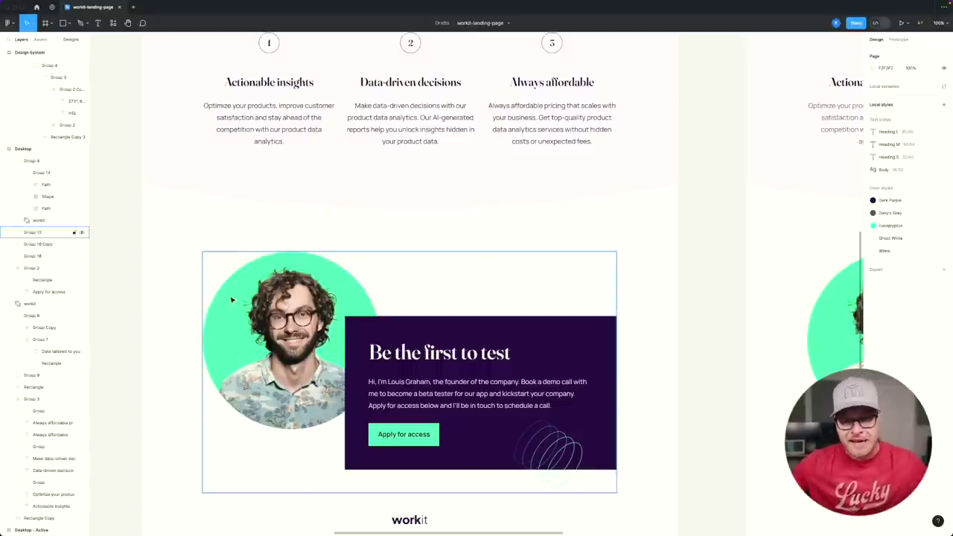
pyautogui.hscroll(-1, 232, 301)
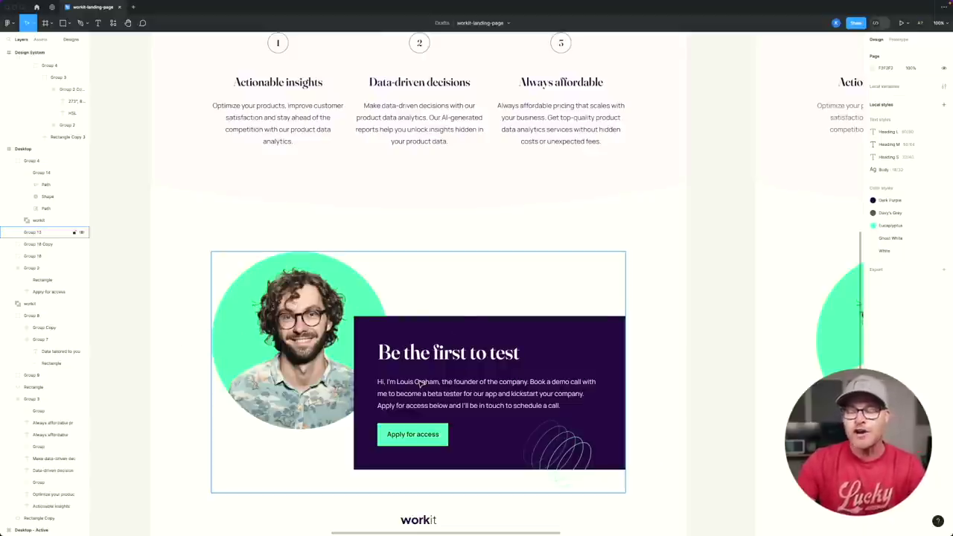
pyautogui.scroll(-3, 418, 380)
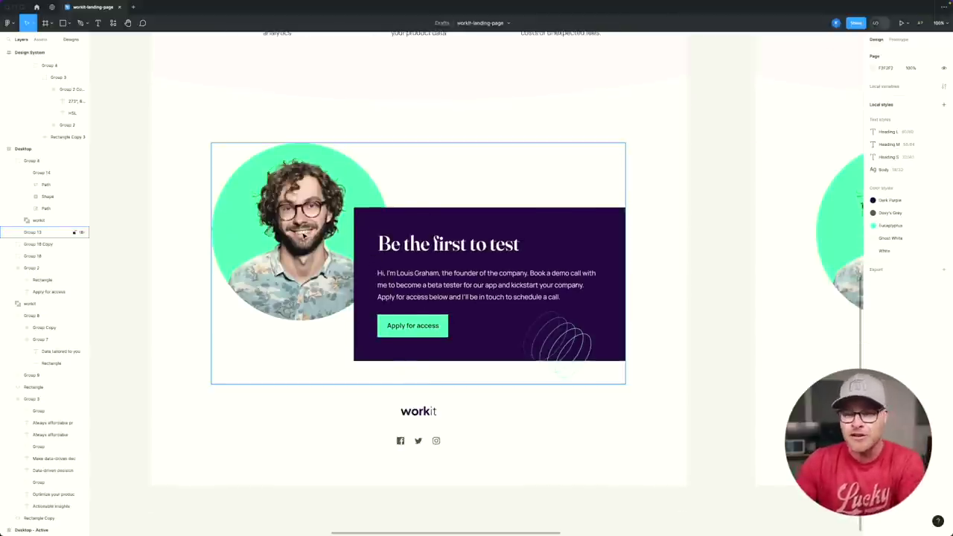
pyautogui.scroll(1, 304, 235)
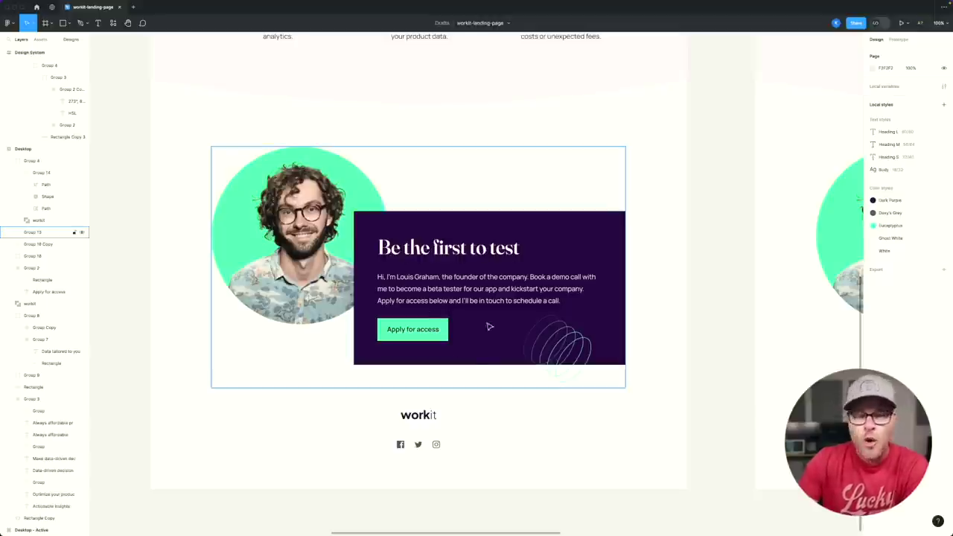
pyautogui.doubleClick(450, 245)
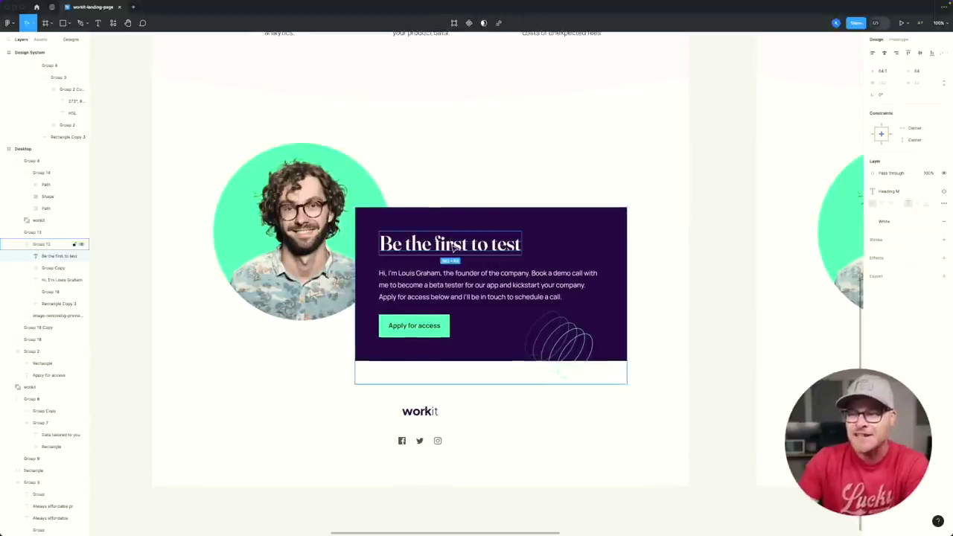
pyautogui.click(460, 186)
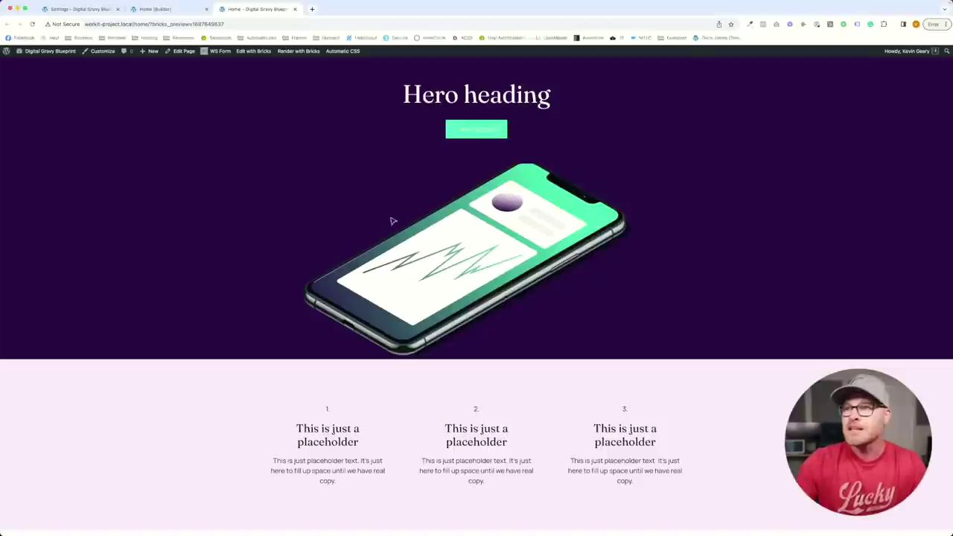
# Switch back to the Bricks builder and search the remote templates for "testimonial".
pyautogui.click(150, 10)
pyautogui.click(77, 9)
pyautogui.click(156, 9)
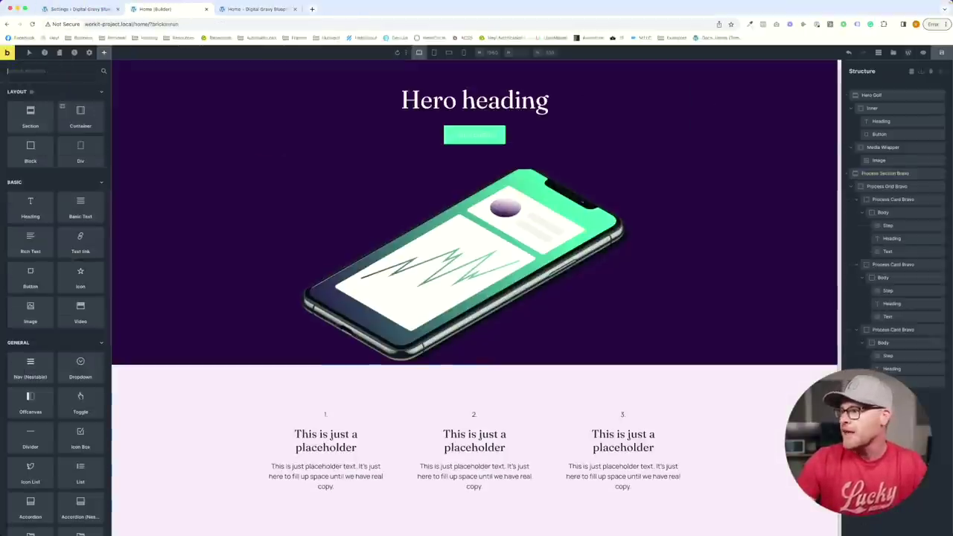
pyautogui.click(894, 52)
pyautogui.click(365, 87)
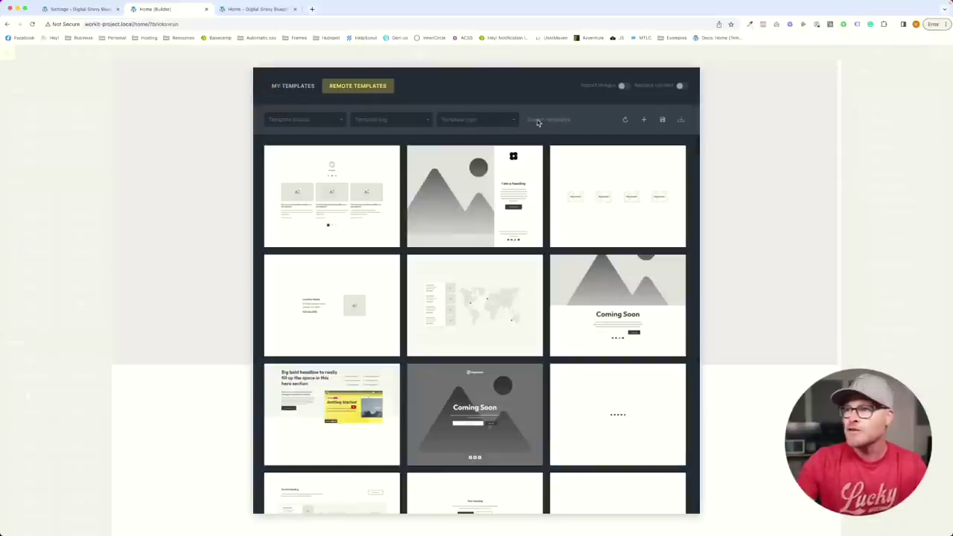
pyautogui.write('testimonials')
pyautogui.press('BackSpace')
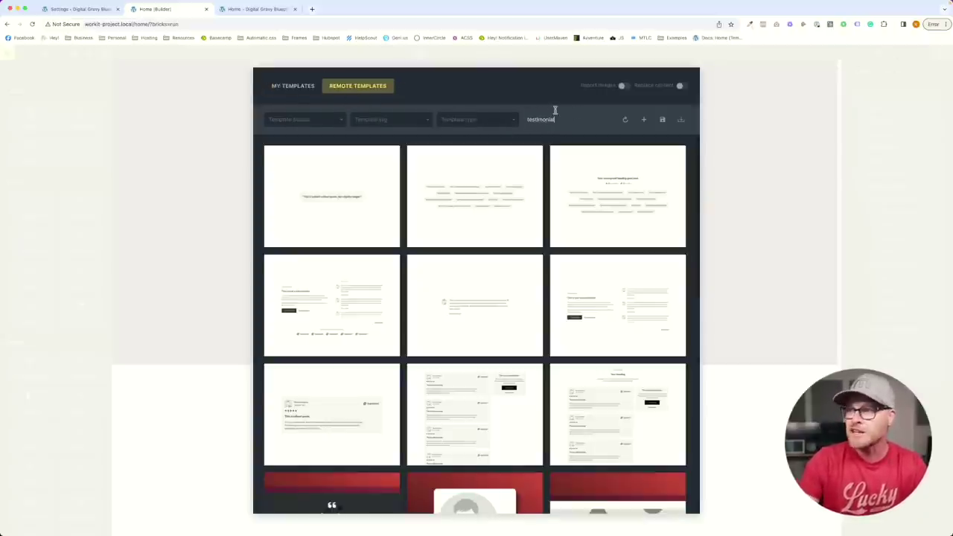
# Browse the testimonial templates and insert Testimonial Section Foxtrot below the process section.
pyautogui.scroll(-3, 447, 220)
pyautogui.scroll(-3, 462, 223)
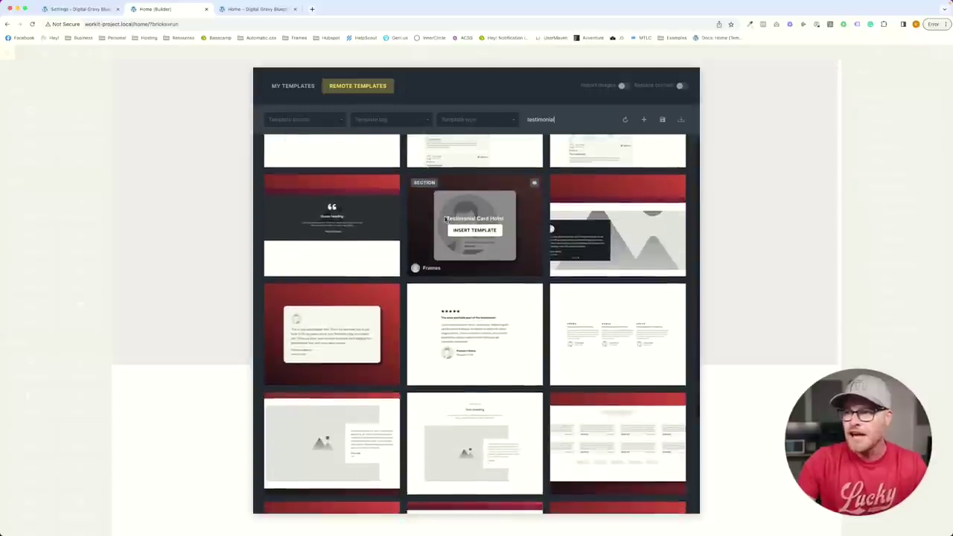
pyautogui.scroll(4, 477, 231)
pyautogui.scroll(-1, 506, 238)
pyautogui.scroll(-1, 484, 298)
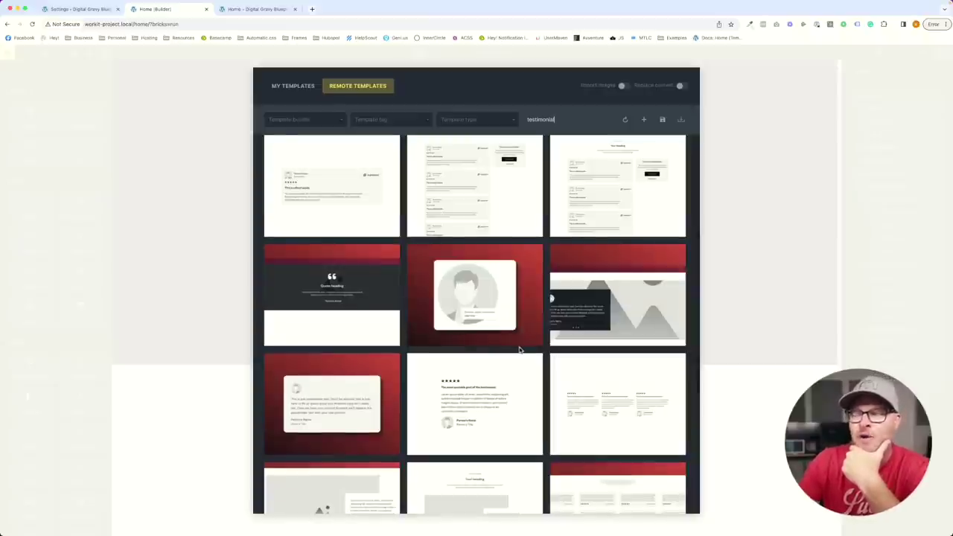
pyautogui.moveTo(478, 325)
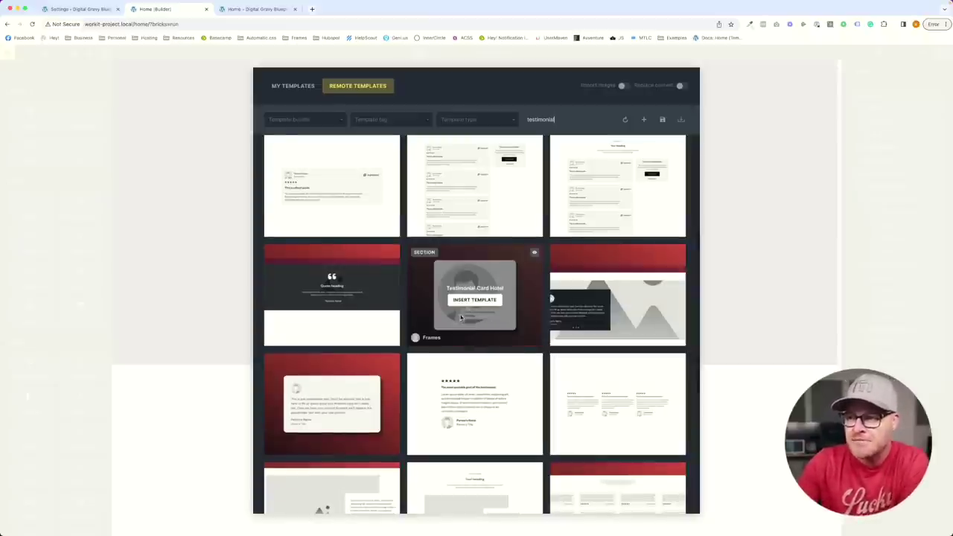
pyautogui.scroll(-2, 588, 280)
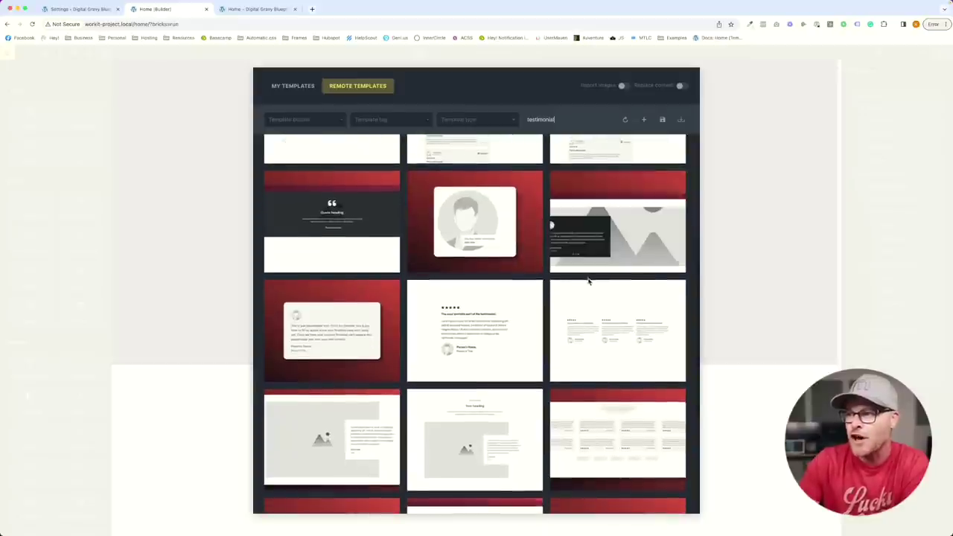
pyautogui.scroll(-5, 587, 290)
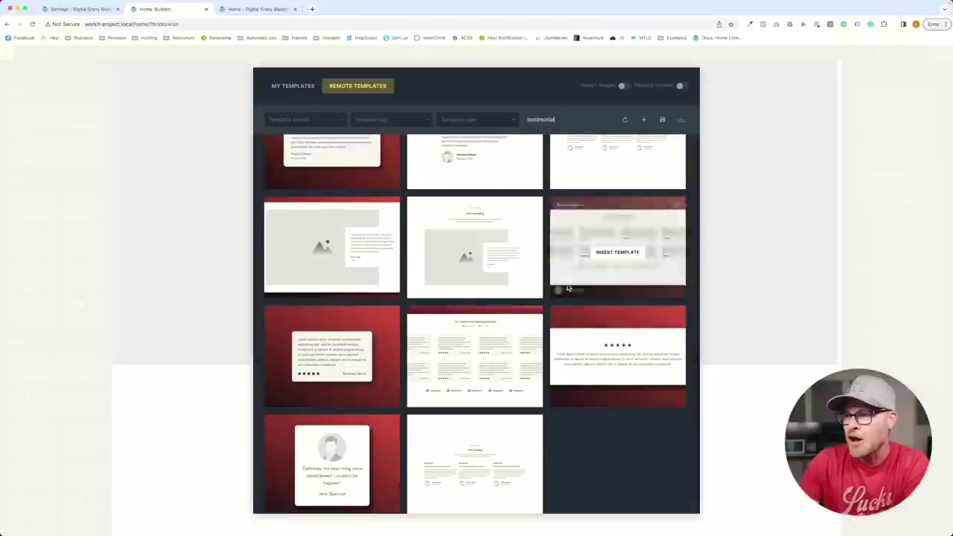
pyautogui.moveTo(469, 253)
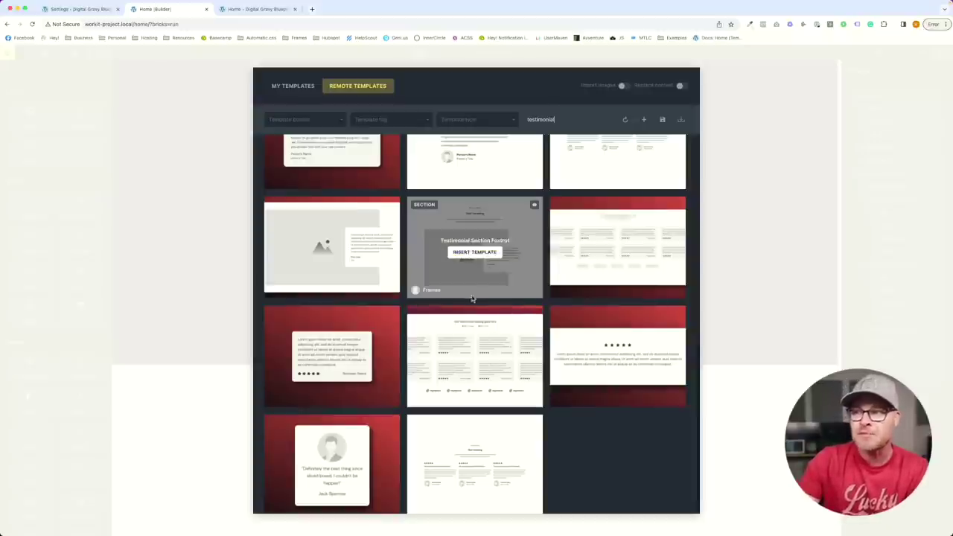
pyautogui.click(481, 253)
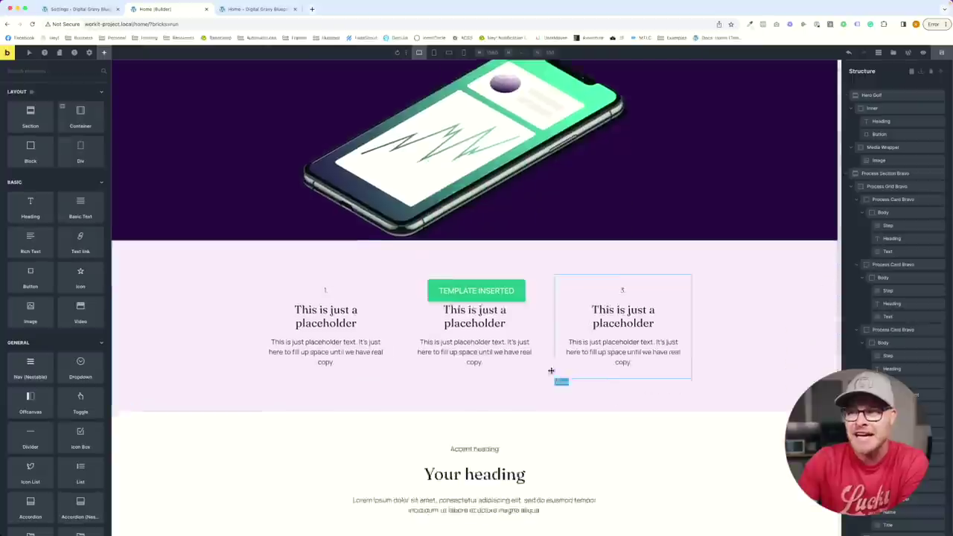
# Inspect the image, content wrapper, card and outer section of Testimonial Section Foxtrot.
pyautogui.scroll(-4, 558, 375)
pyautogui.click(396, 353)
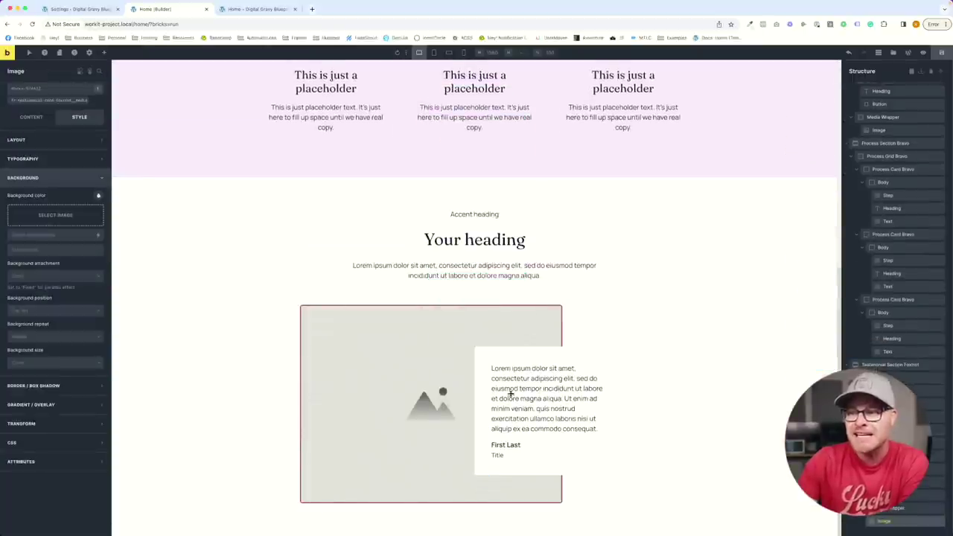
pyautogui.click(515, 356)
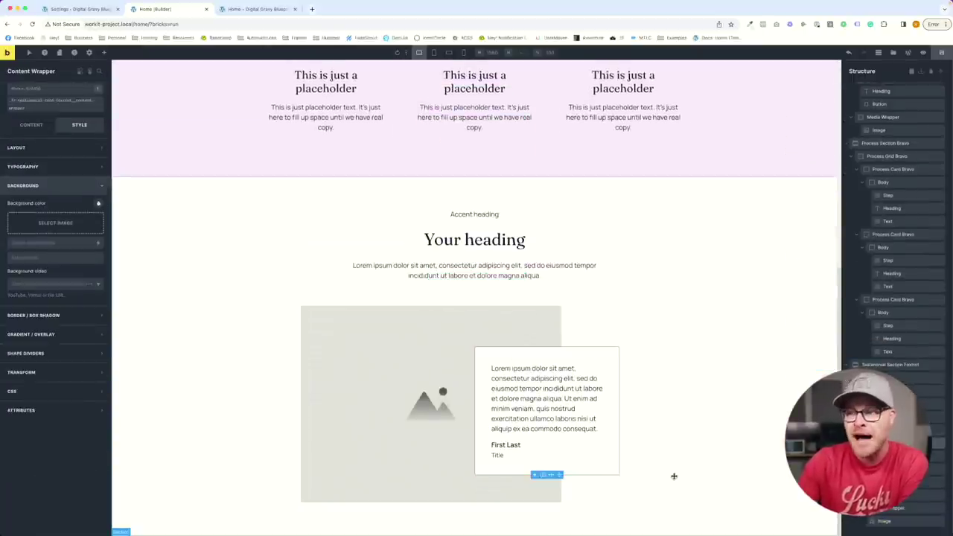
pyautogui.click(607, 324)
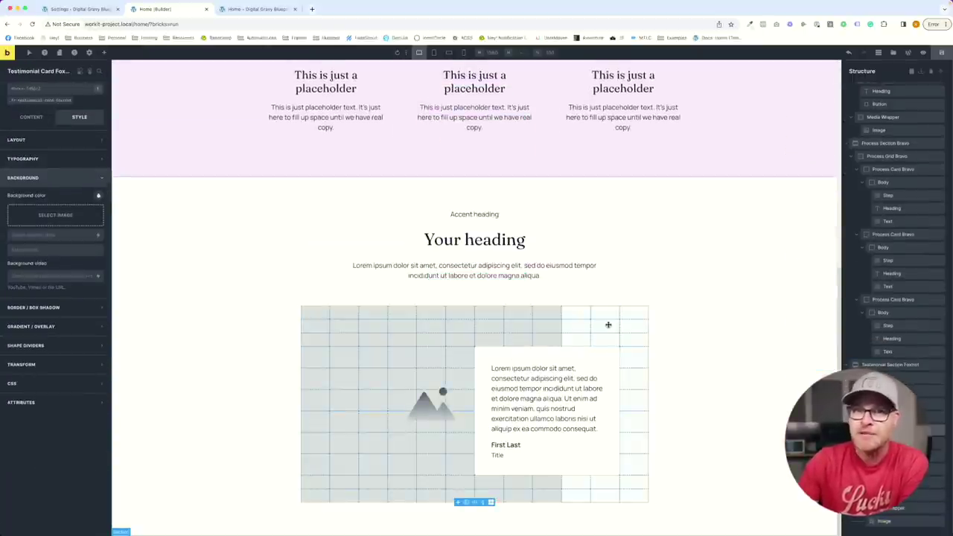
pyautogui.click(726, 348)
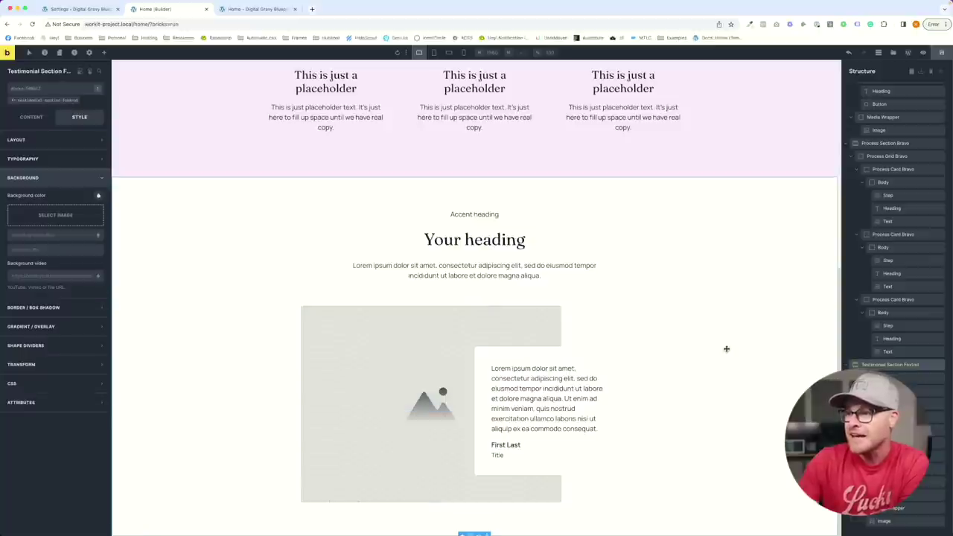
# Replace the testimonial card's placeholder image with the green-circle portrait from the media library.
pyautogui.click(327, 372)
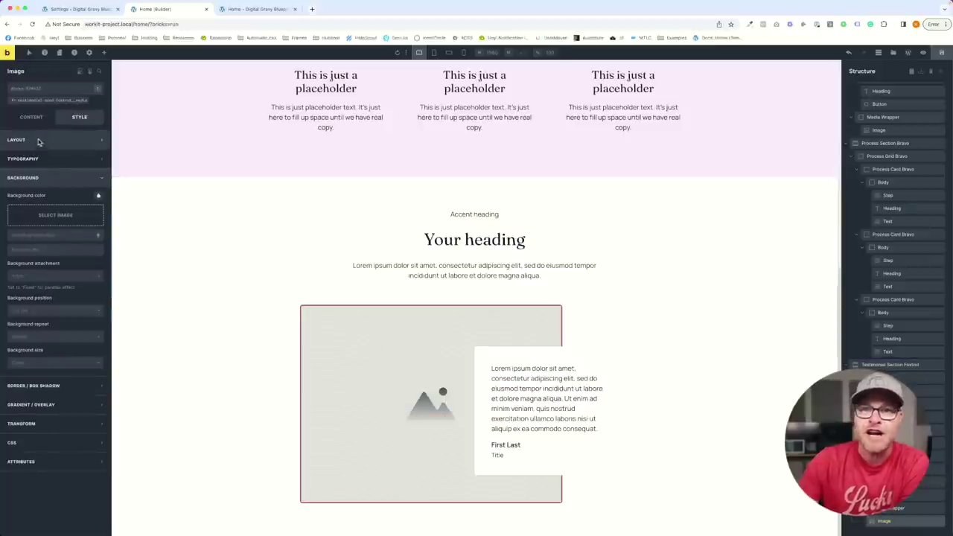
pyautogui.click(48, 160)
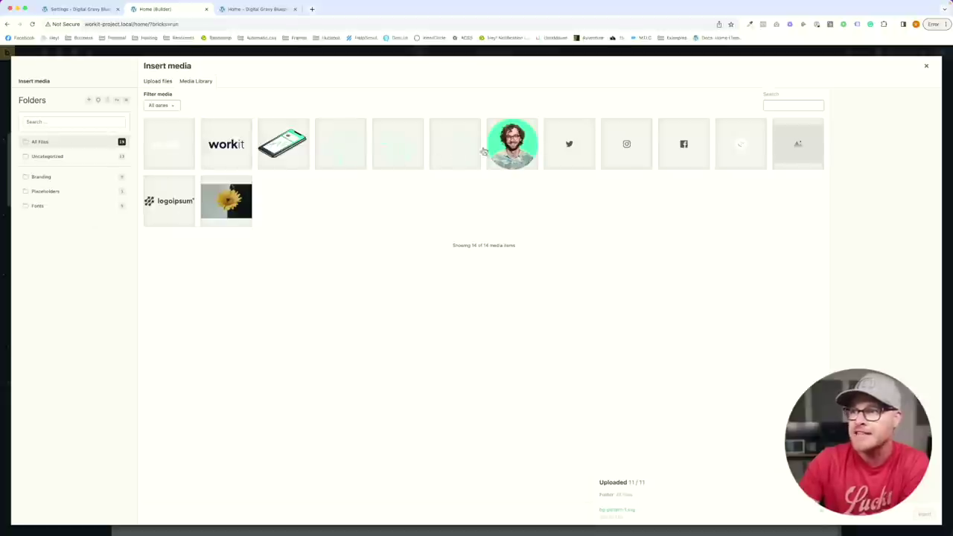
pyautogui.click(517, 166)
pyautogui.click(924, 514)
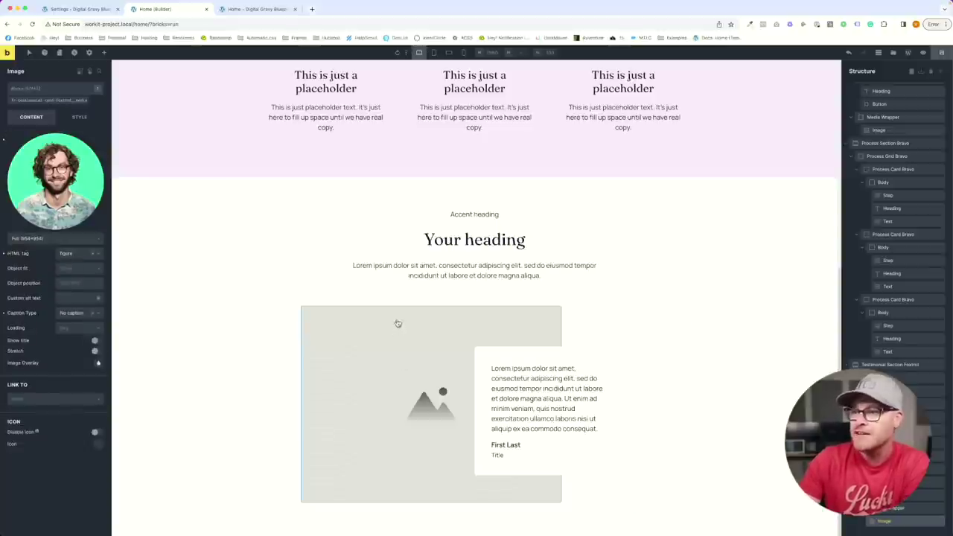
# Compare the testimonial section with the Figma design, and delete its accent heading, heading and lede block above the card in Bricks.
pyautogui.scroll(-2, 676, 350)
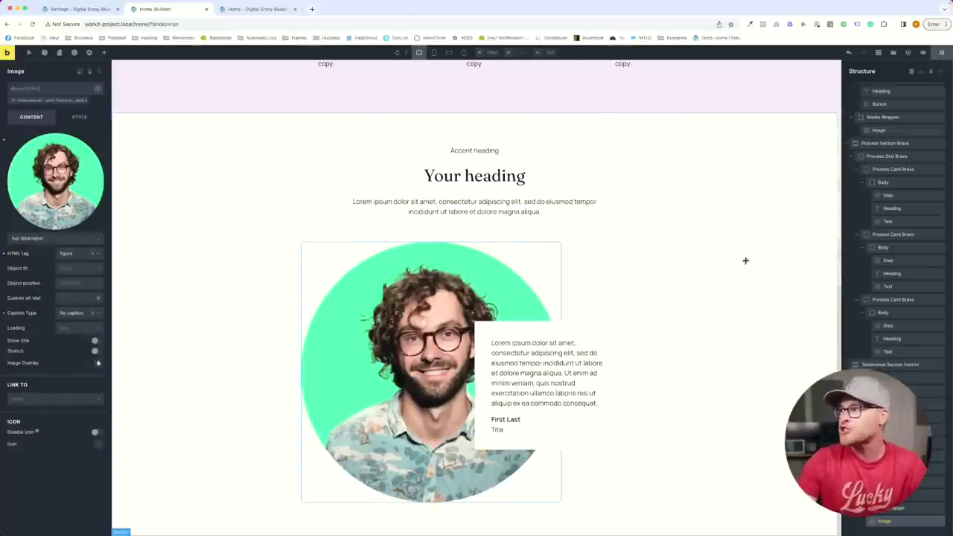
pyautogui.click(613, 280)
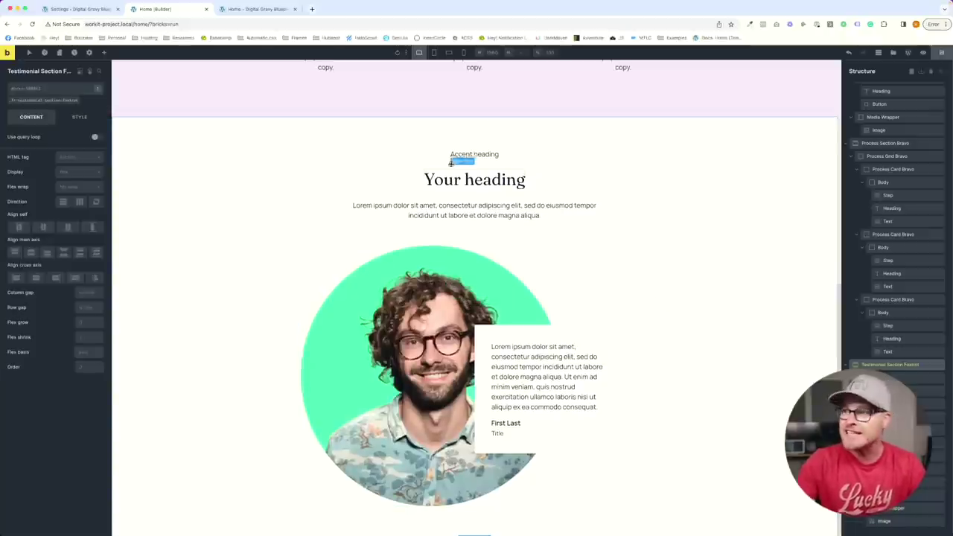
pyautogui.press('super+Tab')
pyautogui.scroll(3, 425, 280)
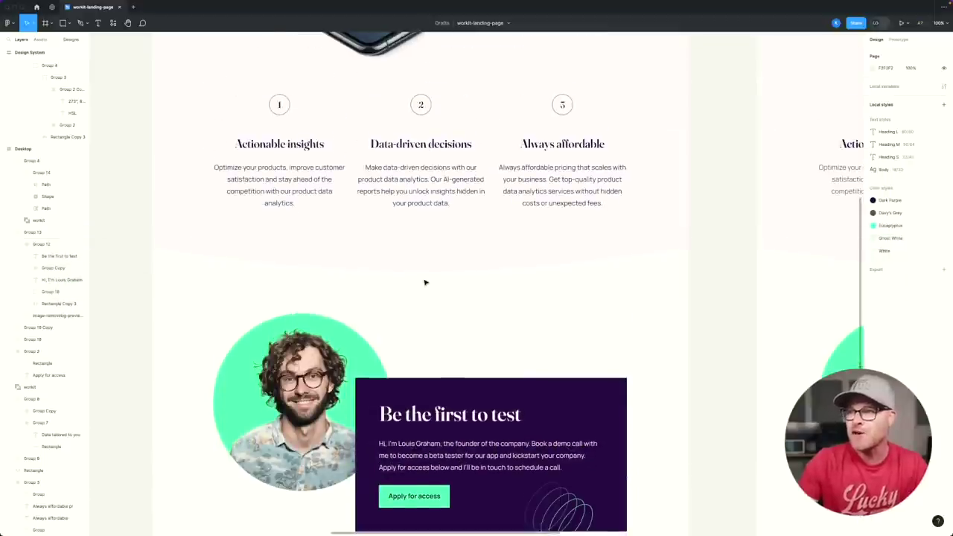
pyautogui.scroll(-3, 412, 285)
pyautogui.press('super+Tab')
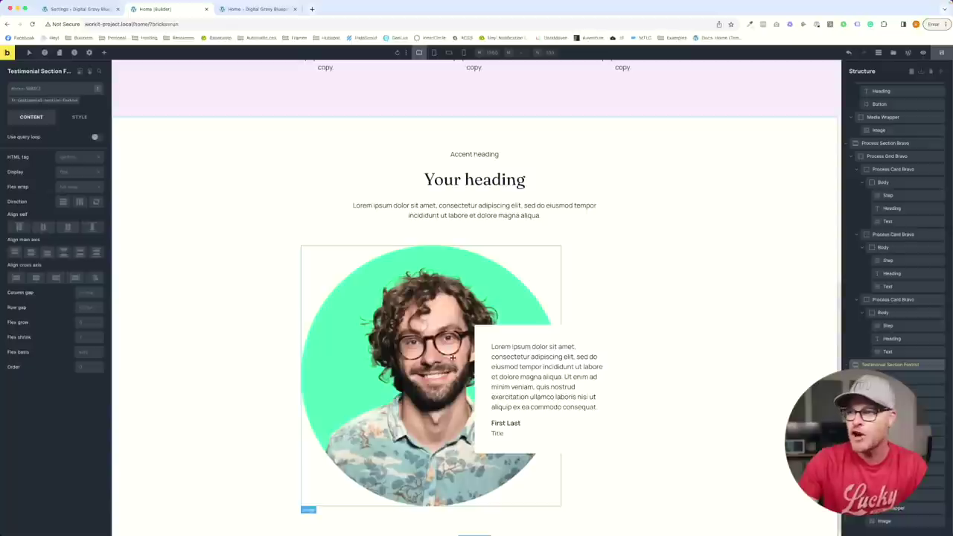
pyautogui.click(560, 181)
pyautogui.press('BackSpace')
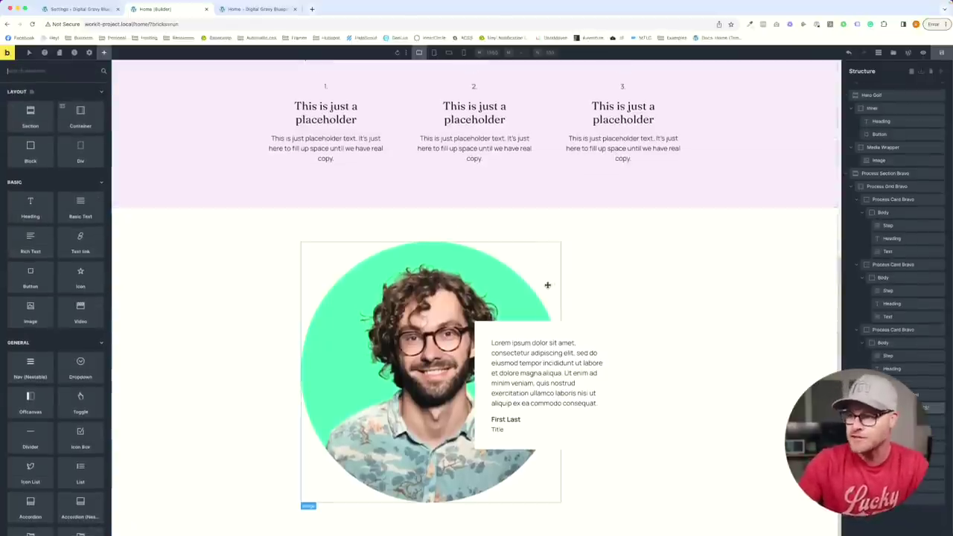
# Open the custom CSS of the testimonial card's class and examine its 12-column grid and the media and content placement rules.
pyautogui.click(926, 409)
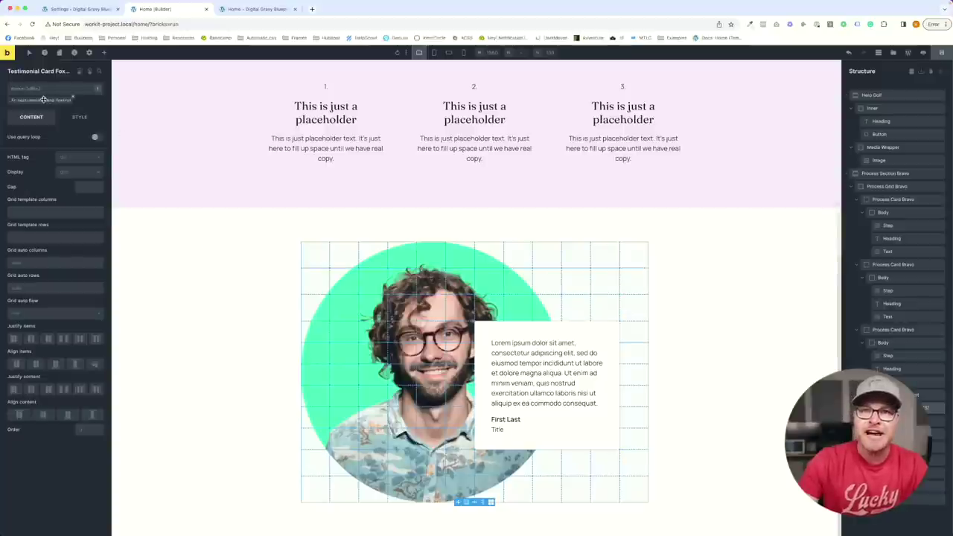
pyautogui.click(79, 117)
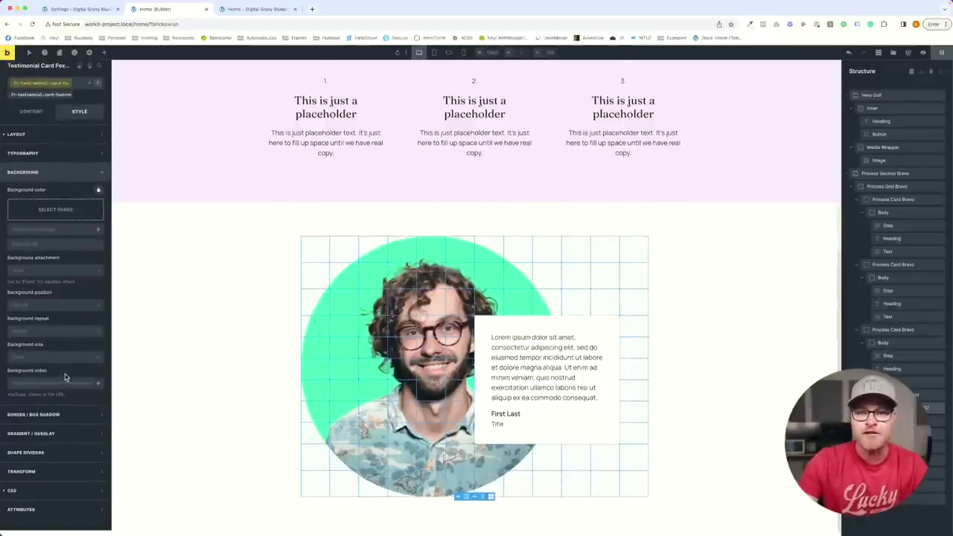
pyautogui.click(26, 499)
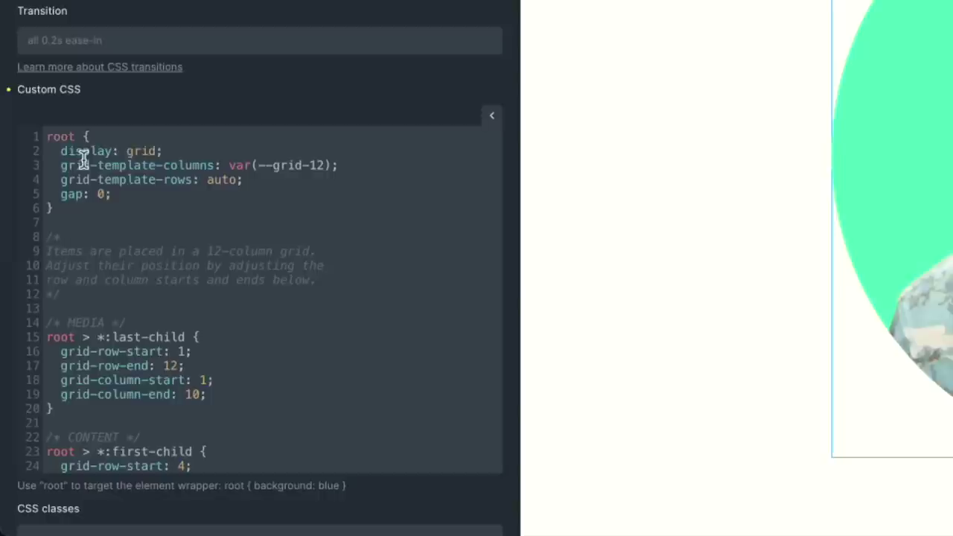
pyautogui.moveTo(347, 166); pyautogui.dragTo(231, 166)
pyautogui.scroll(-2, 354, 217)
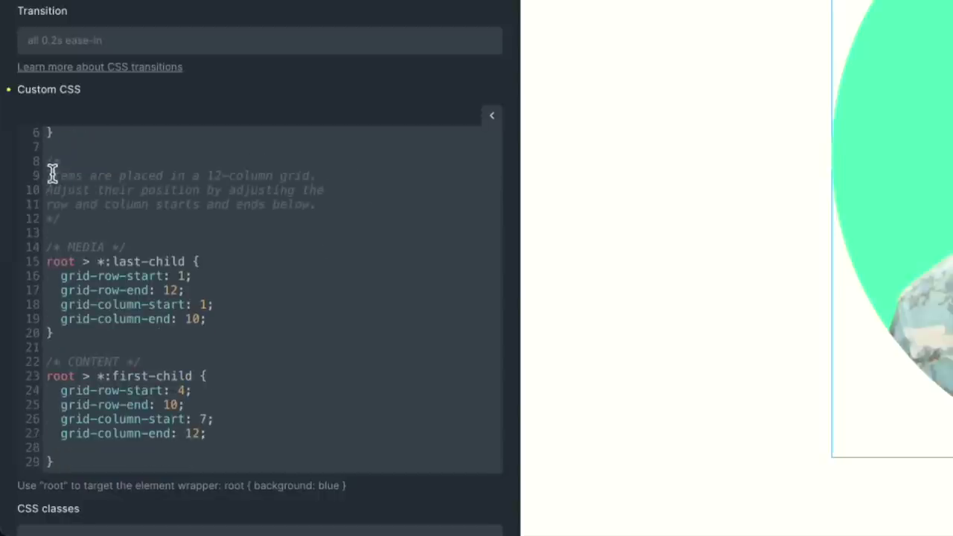
pyautogui.moveTo(45, 175); pyautogui.dragTo(326, 204)
pyautogui.click(347, 290)
pyautogui.scroll(2, 248, 212)
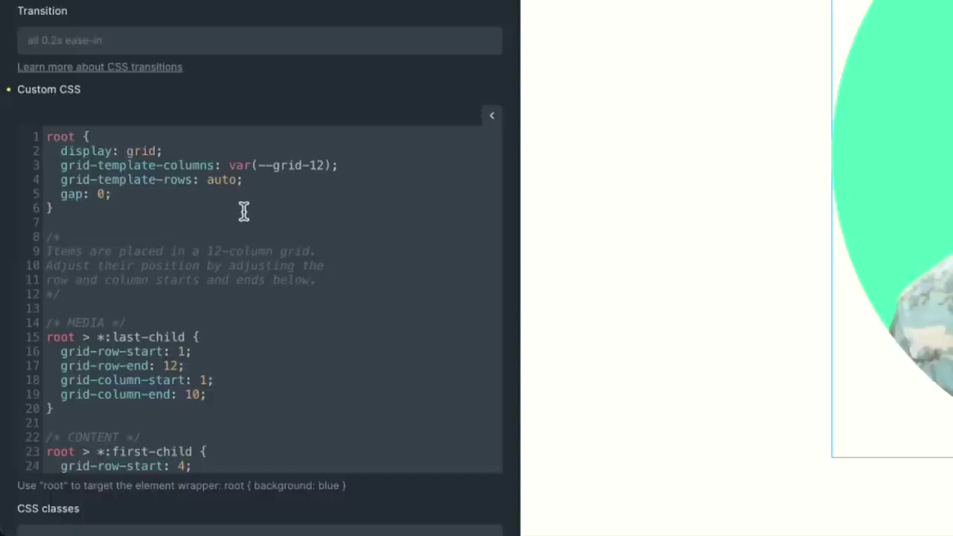
pyautogui.scroll(-2, 244, 212)
pyautogui.scroll(-2, 243, 212)
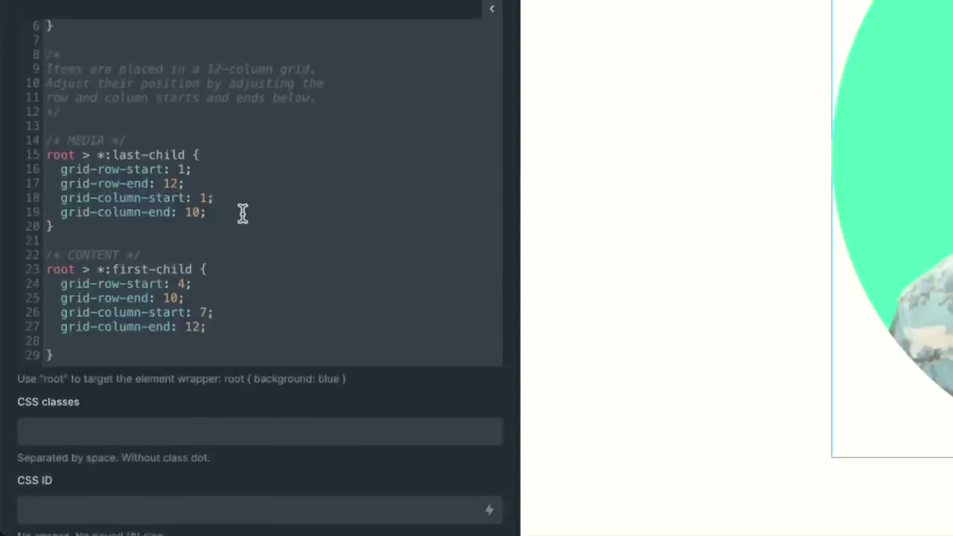
pyautogui.scroll(-1, 243, 211)
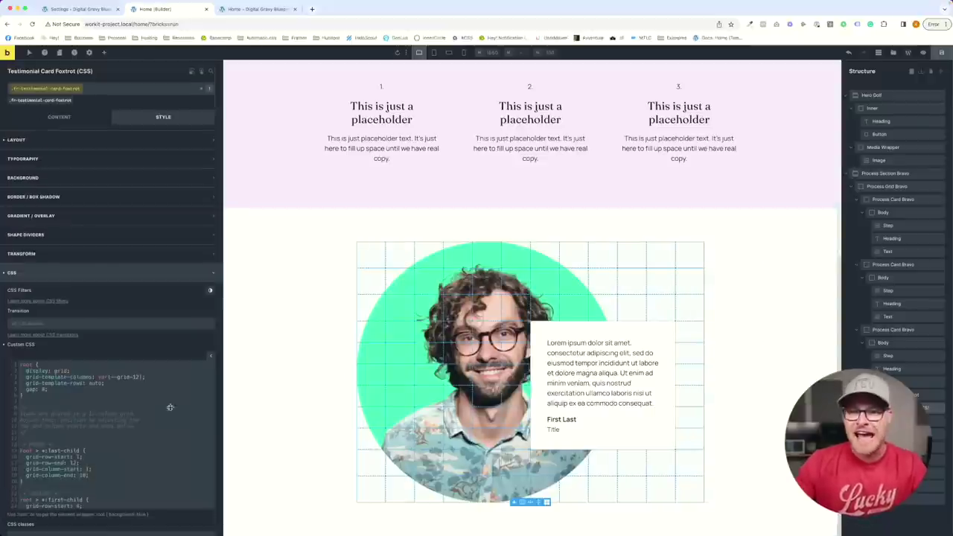
# Review the card's media row and column rules against the portrait's placement in the Figma design.
pyautogui.scroll(-2, 99, 421)
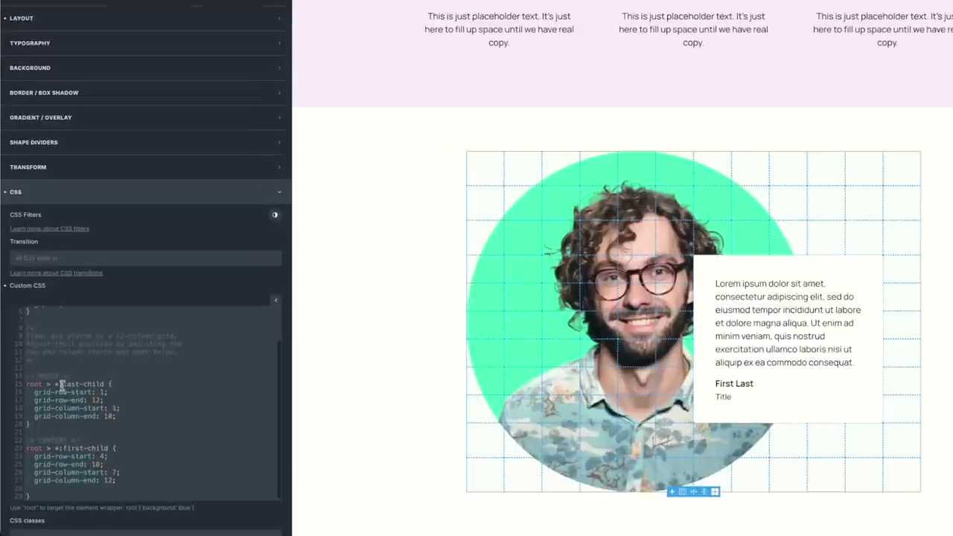
pyautogui.moveTo(34, 377); pyautogui.dragTo(67, 376)
pyautogui.write('MEDIA')
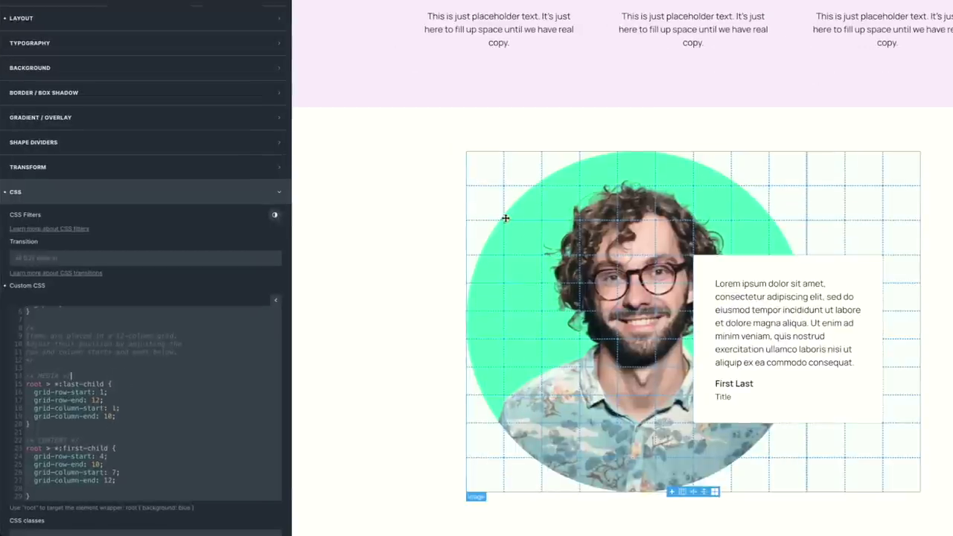
pyautogui.moveTo(32, 391); pyautogui.dragTo(114, 393)
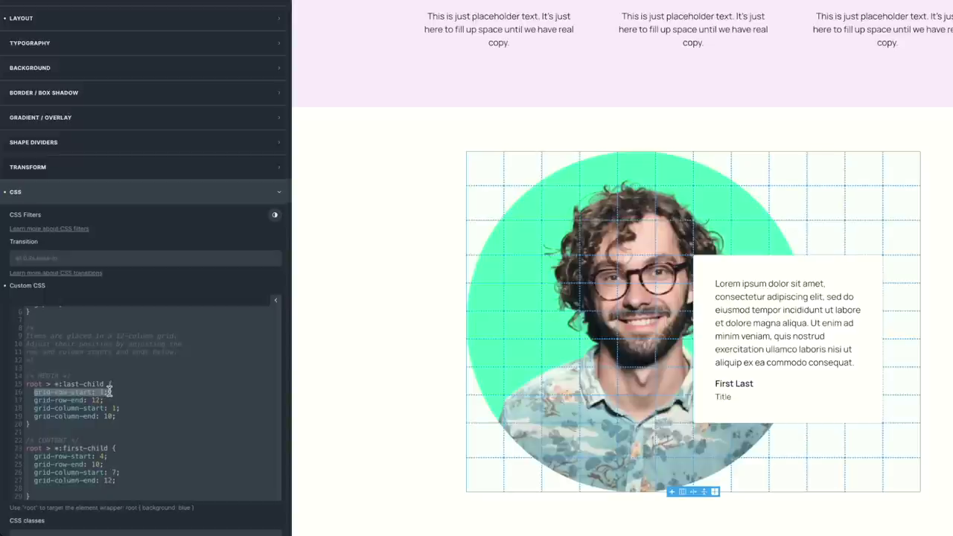
pyautogui.click(109, 392)
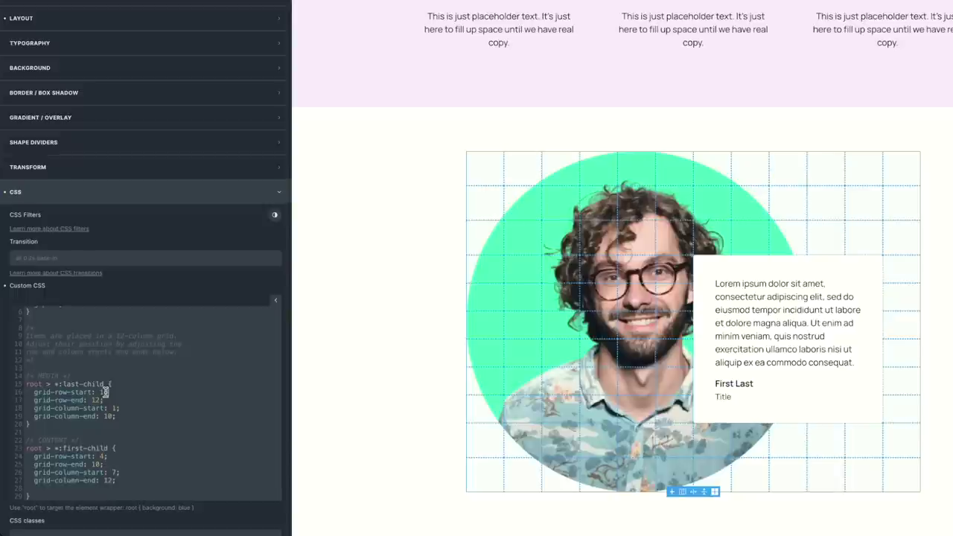
pyautogui.click(103, 400)
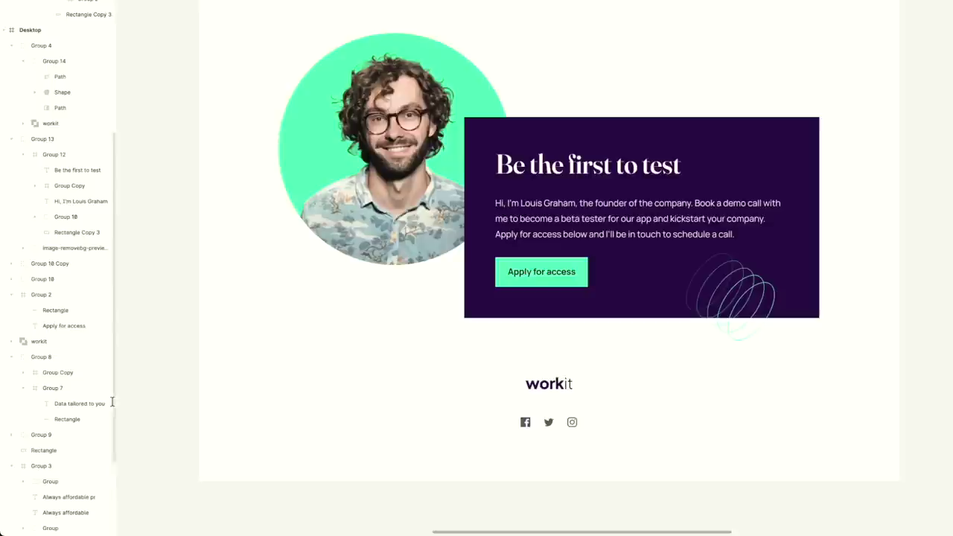
pyautogui.scroll(5, 418, 254)
pyautogui.scroll(-2, 419, 253)
pyautogui.click(370, 194)
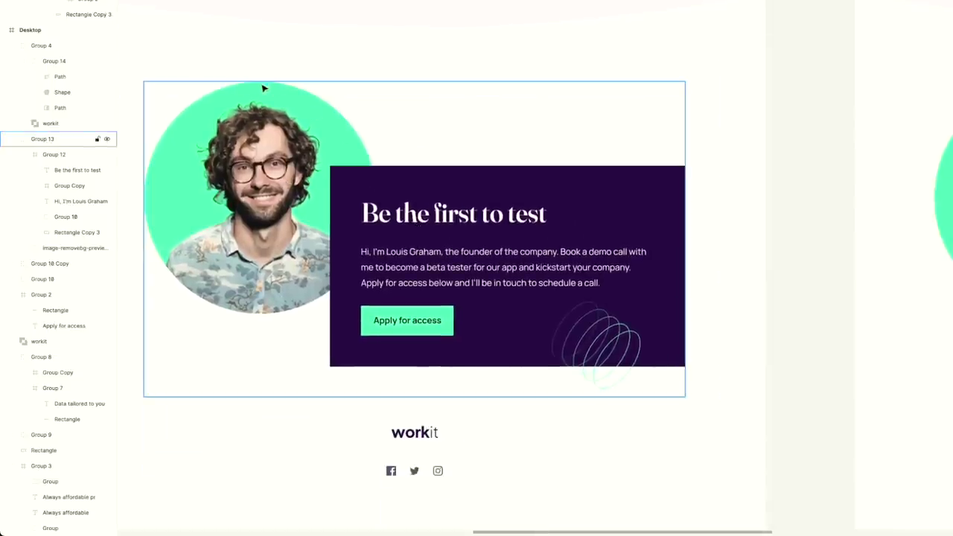
pyautogui.click(269, 402)
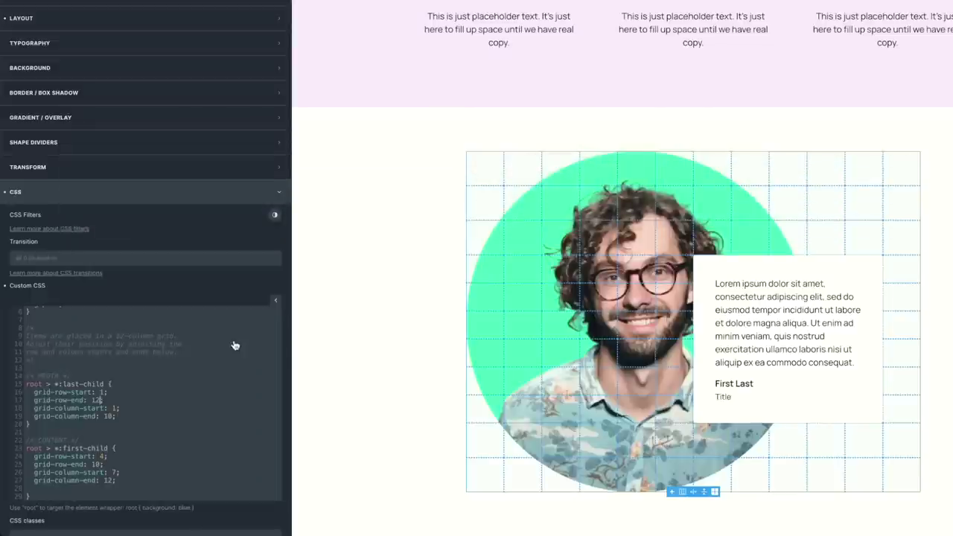
# Set the media rule's grid-row-end to 8 and keep its grid-column-start at 1.
pyautogui.doubleClick(95, 400)
pyautogui.write('8')
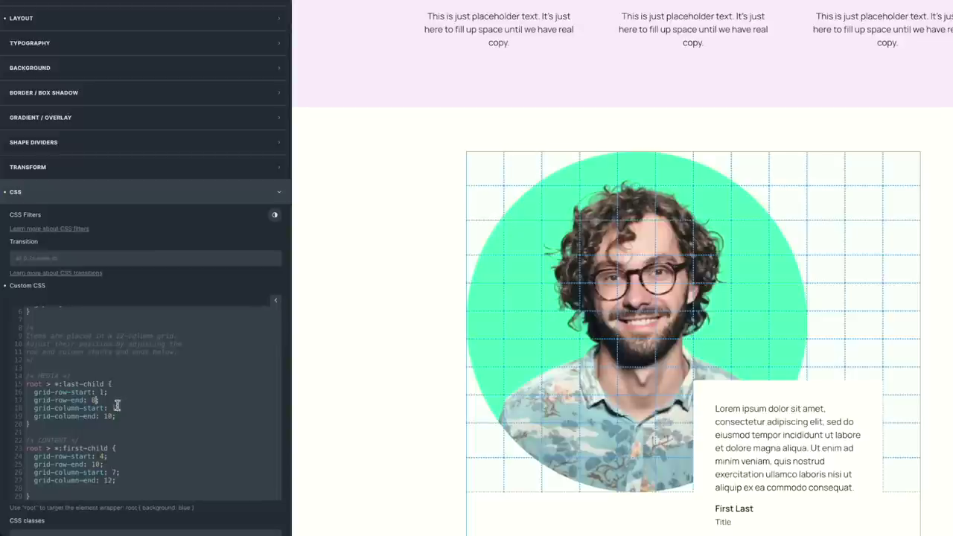
pyautogui.moveTo(122, 409); pyautogui.dragTo(70, 408)
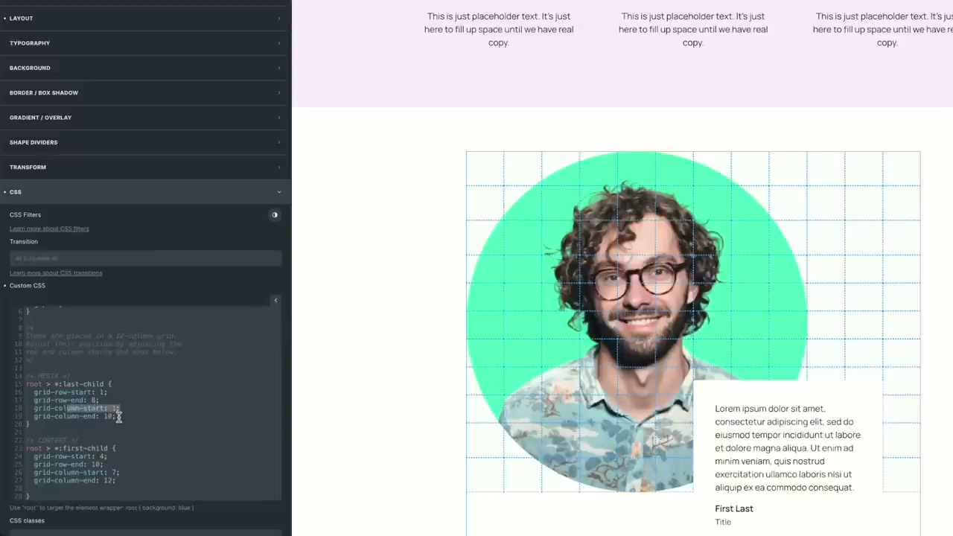
pyautogui.doubleClick(116, 408)
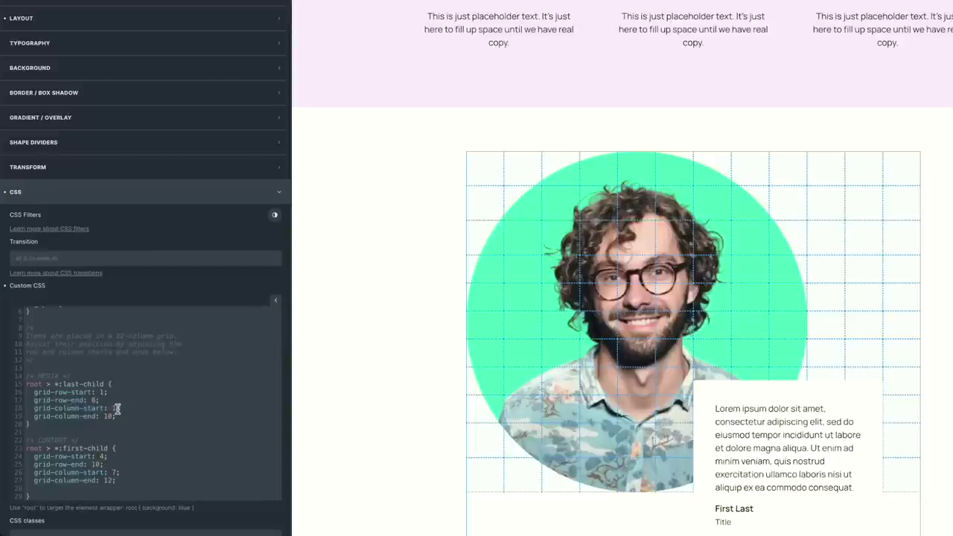
pyautogui.write('1')
# Check the portrait's overlap with the purple card in Figma, and set the media rule's grid-column-end to 5 in Bricks.
pyautogui.press('super+Tab')
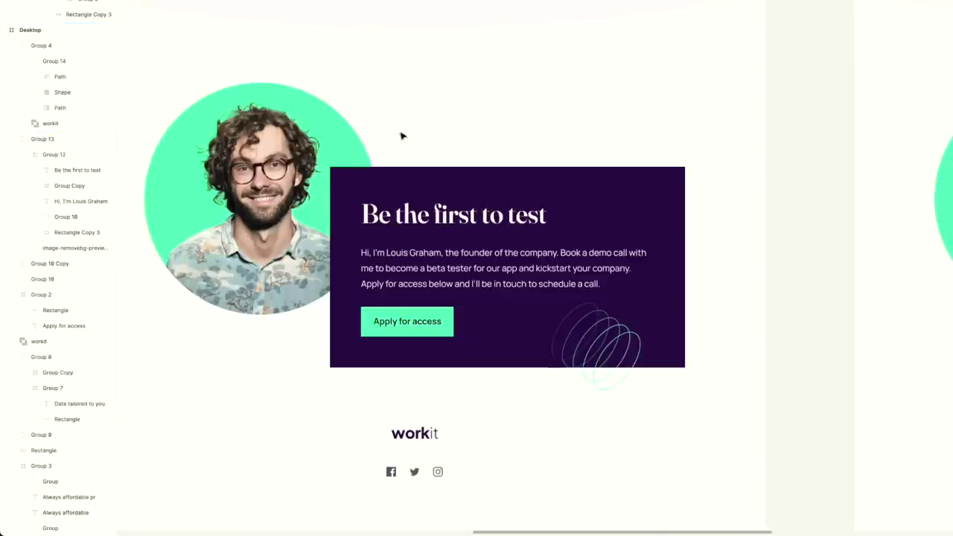
pyautogui.click(320, 115)
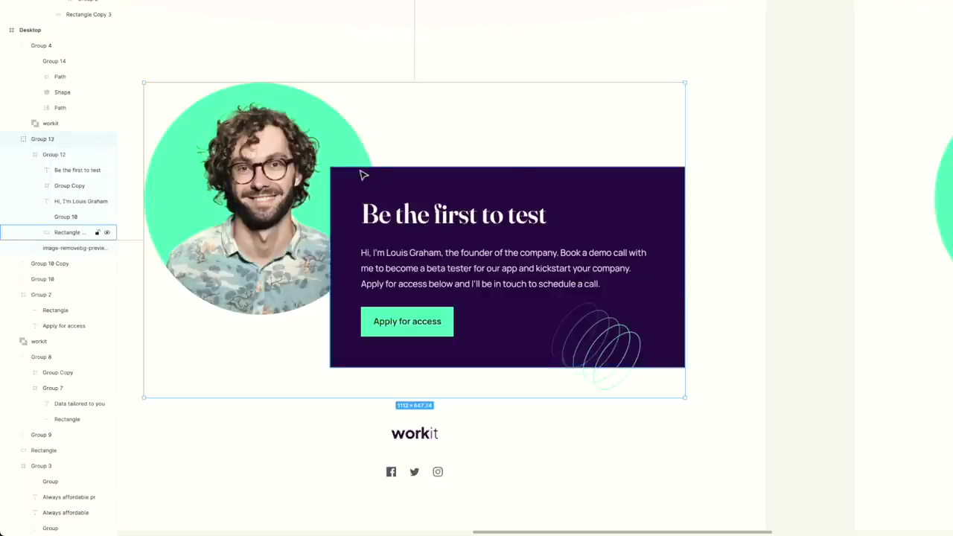
pyautogui.press('super+Tab')
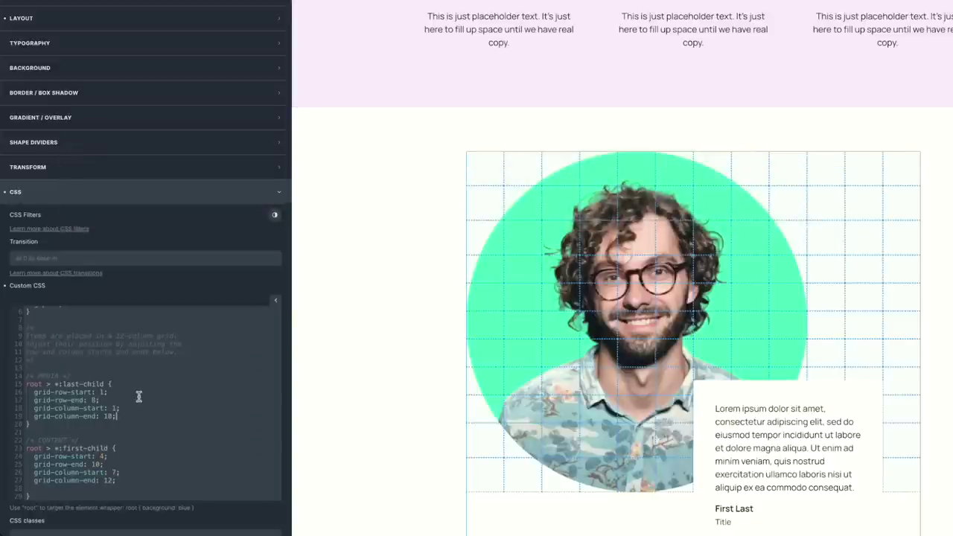
pyautogui.click(158, 416)
pyautogui.press('Left')
pyautogui.press('BackSpace')
pyautogui.press('BackSpace')
pyautogui.write('5')
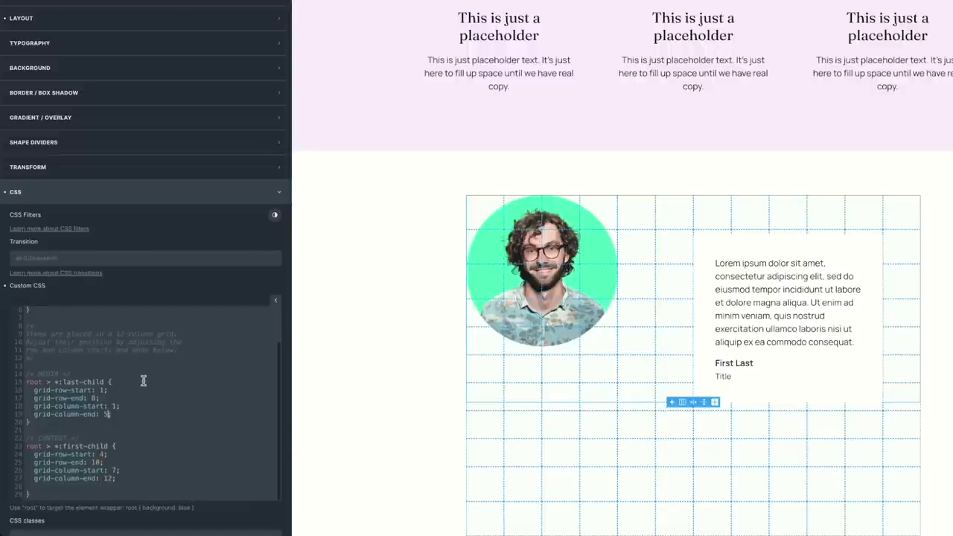
# Set the content rule's grid-column-end to 13 and its grid-column-start to 4.
pyautogui.scroll(-1, 143, 382)
pyautogui.scroll(-2, 142, 381)
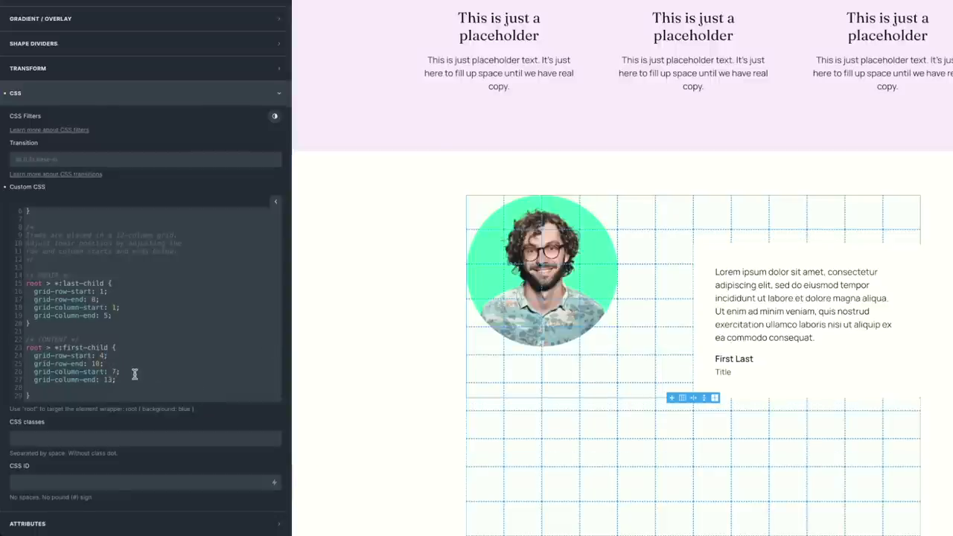
pyautogui.doubleClick(106, 316)
pyautogui.doubleClick(114, 372)
pyautogui.write('4')
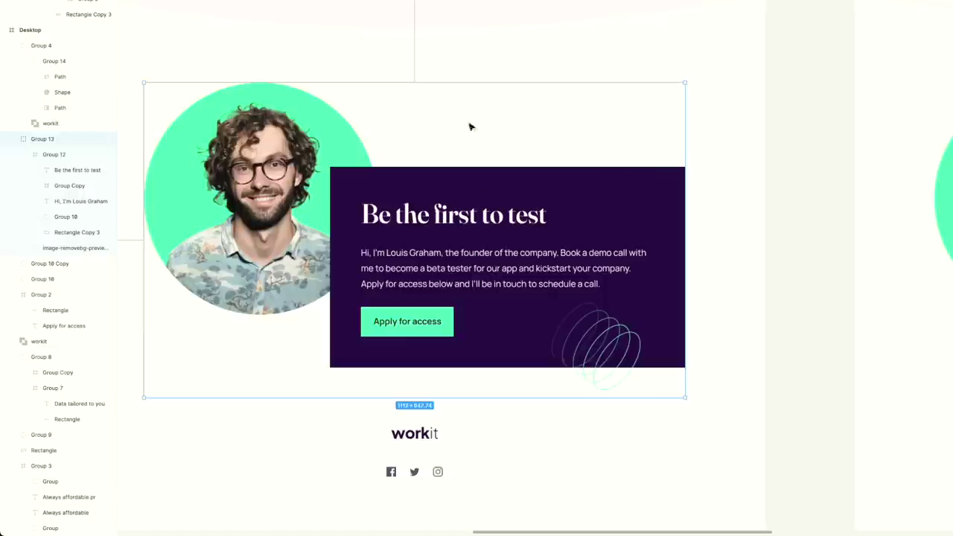
# Inspect the sizes of the portrait image, its circular mask and the purple card group in the Figma design.
pyautogui.doubleClick(263, 122)
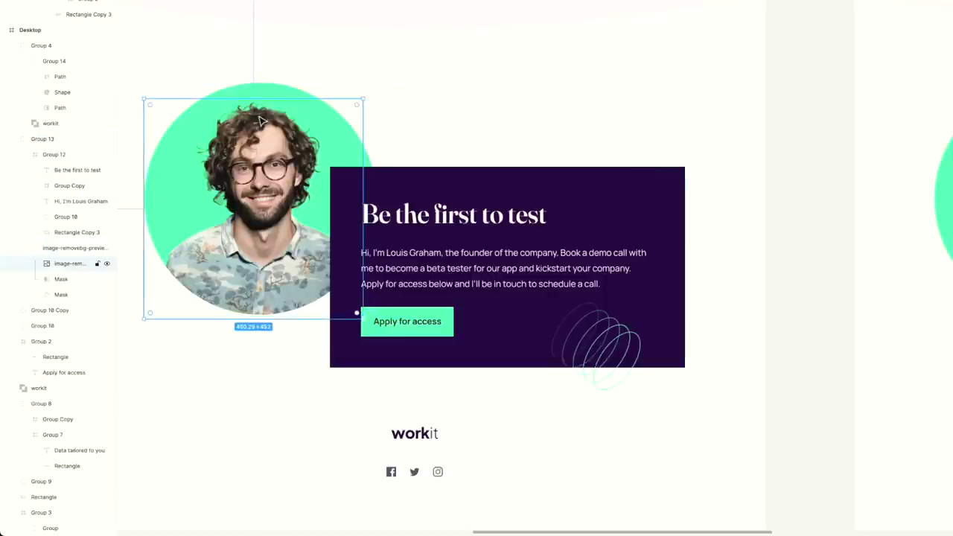
pyautogui.click(263, 122)
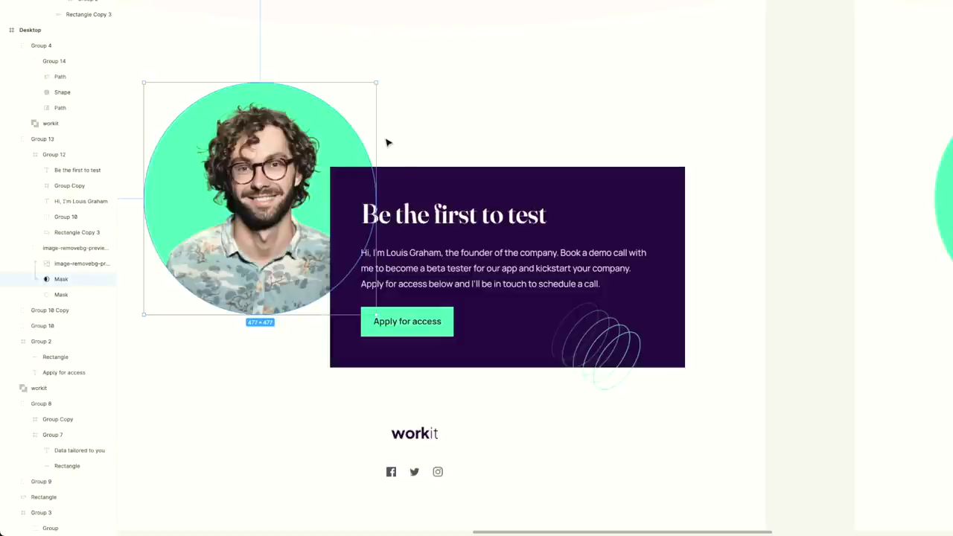
pyautogui.click(436, 190)
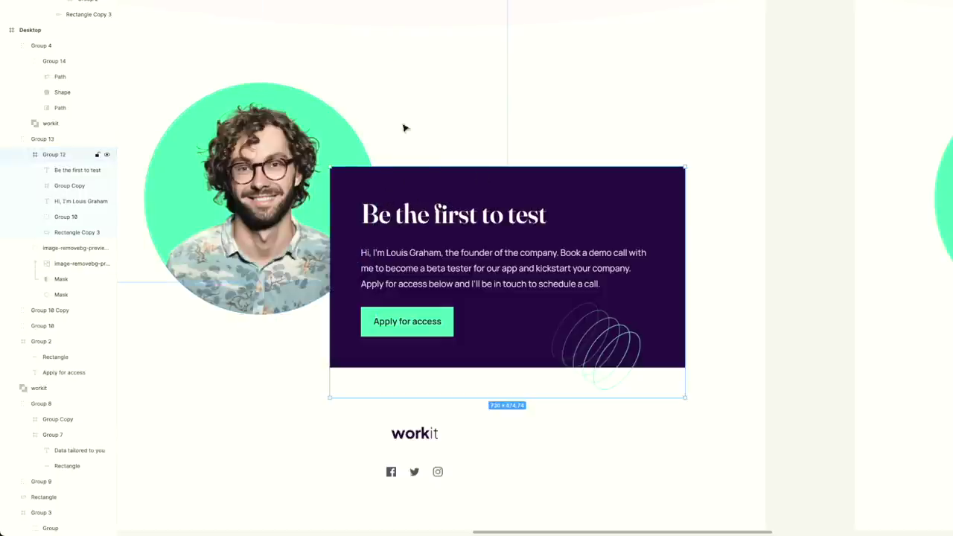
pyautogui.click(326, 182)
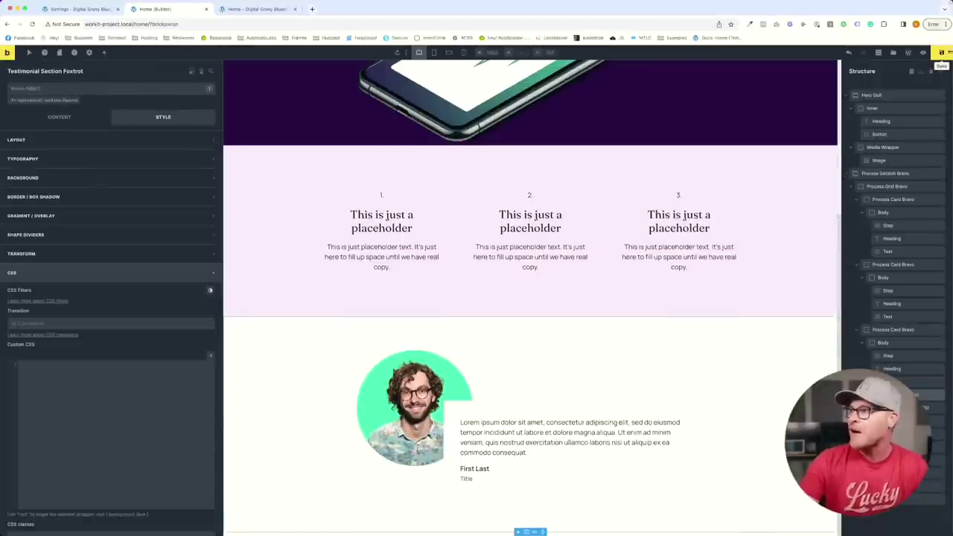
# Set the background colour of the testimonial card's content wrapper class to the base colour, var(--base).
pyautogui.click(499, 409)
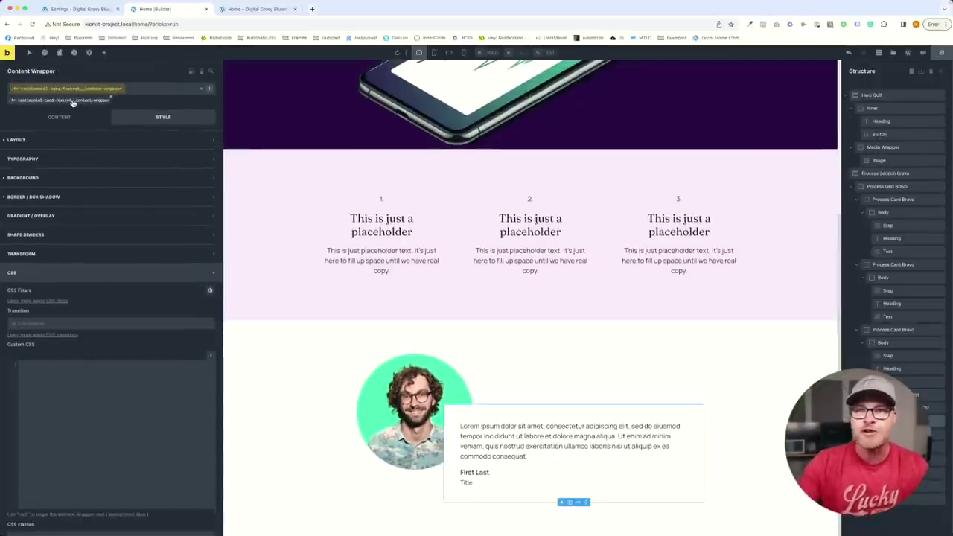
pyautogui.click(62, 179)
pyautogui.click(210, 195)
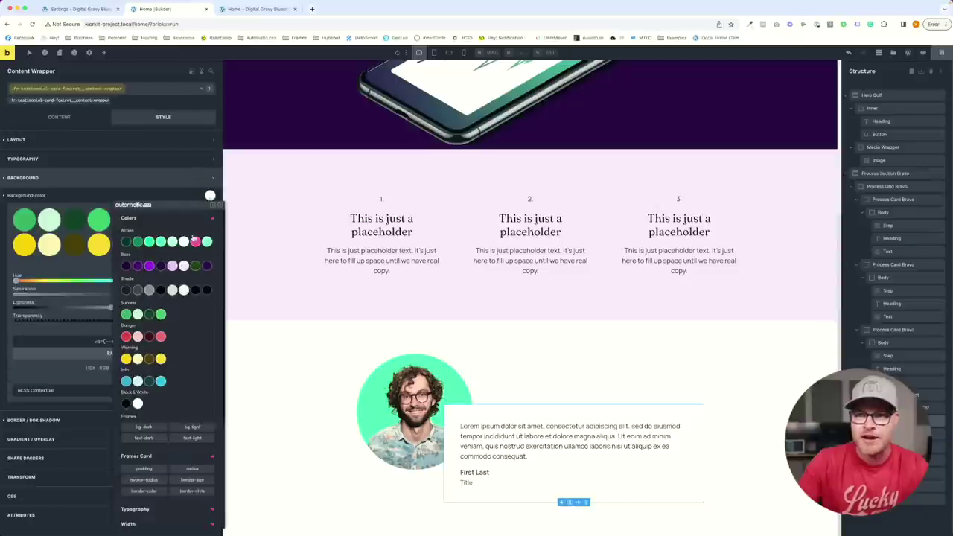
pyautogui.click(159, 266)
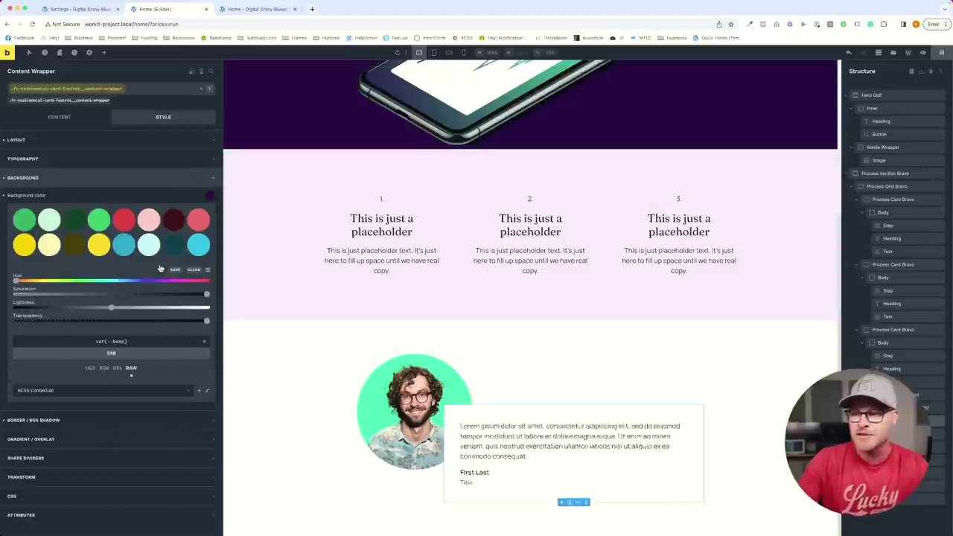
# Set the text colour of the testimonial card's content wrapper class to white.
pyautogui.click(136, 158)
pyautogui.click(209, 176)
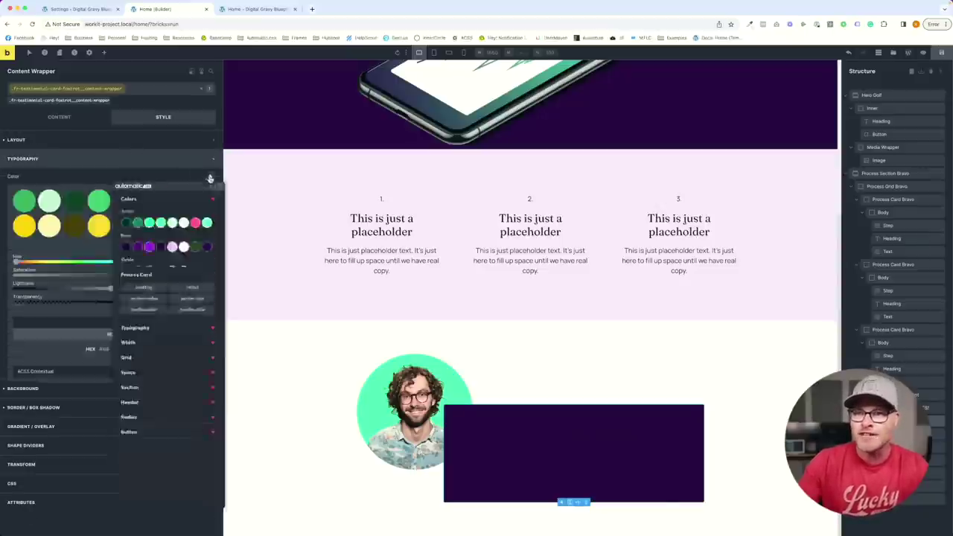
pyautogui.click(138, 362)
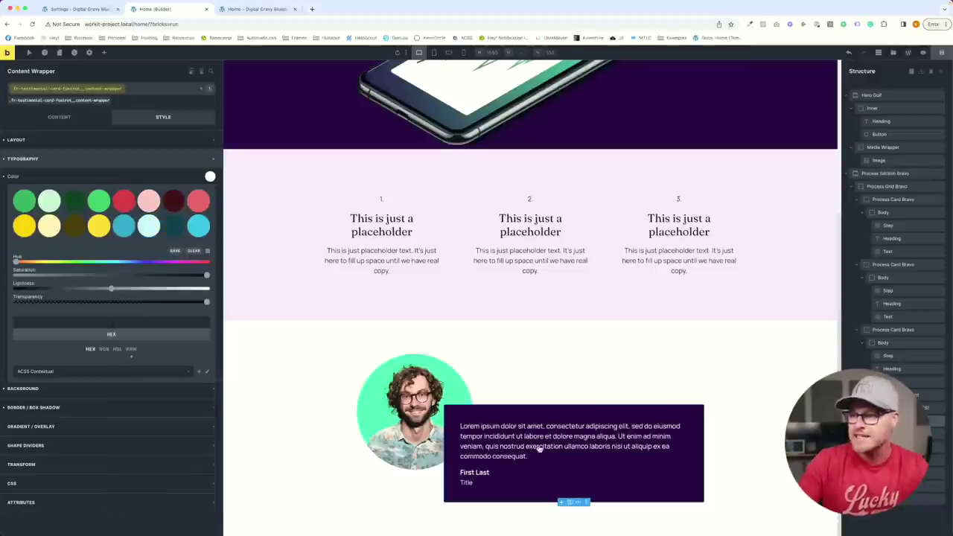
# Delete the name and title wrapper from the card, and check the heading and button in the Figma design.
pyautogui.click(484, 477)
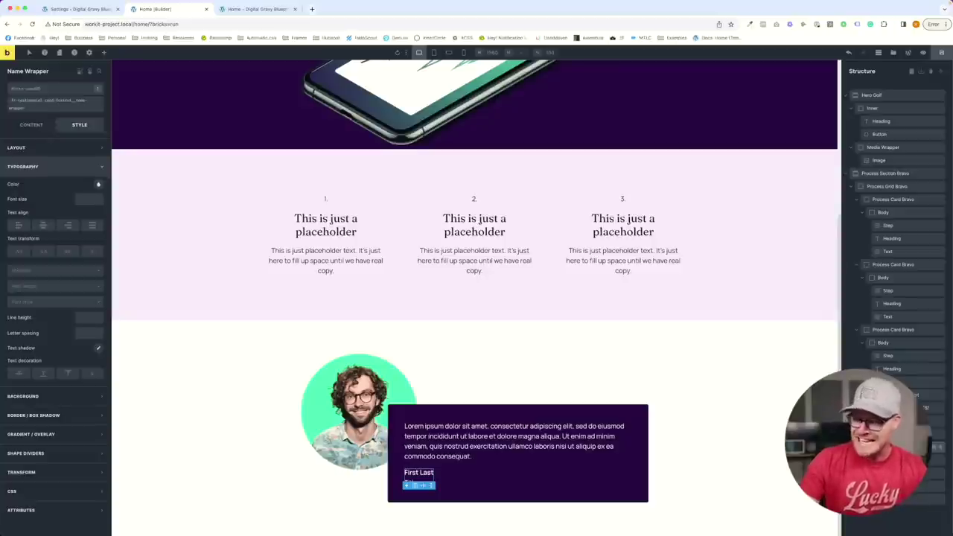
pyautogui.press('Delete')
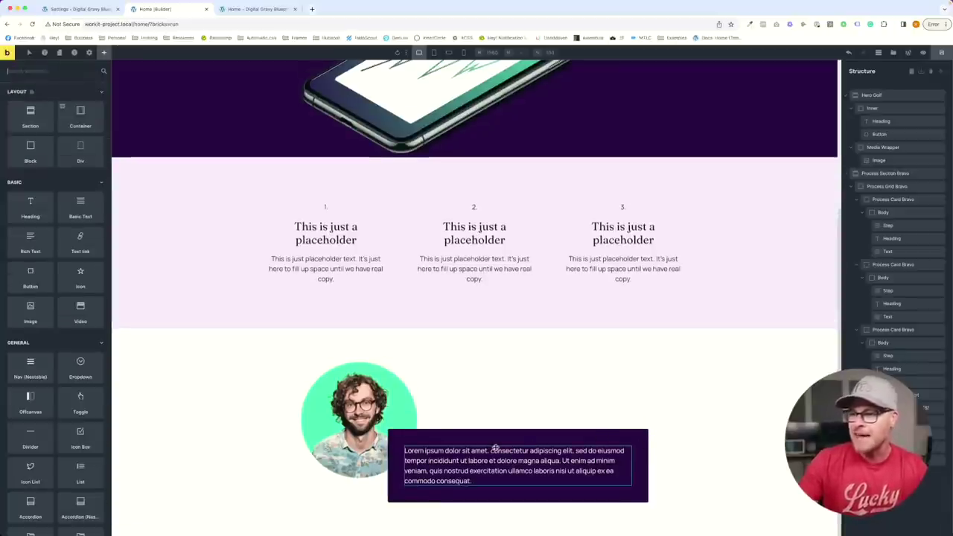
pyautogui.press('super+Tab')
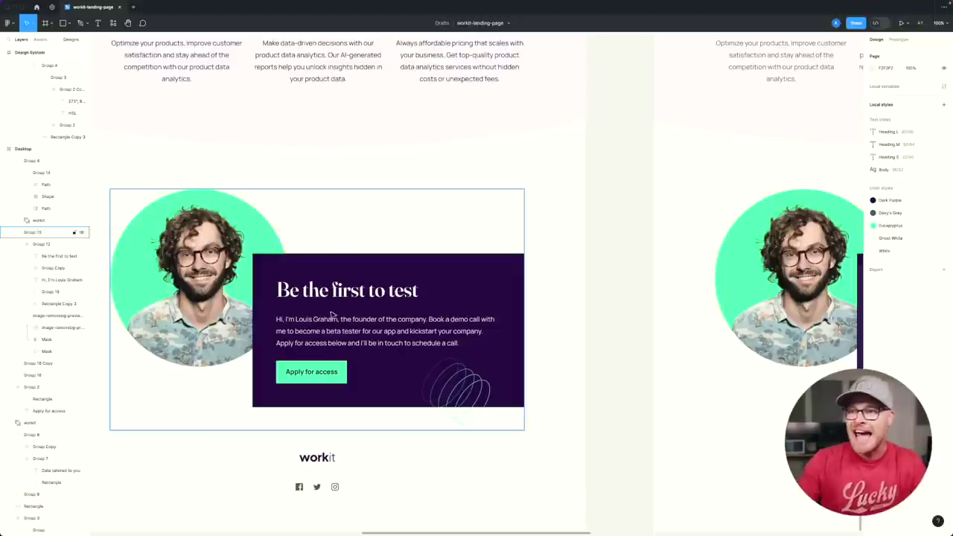
pyautogui.doubleClick(313, 371)
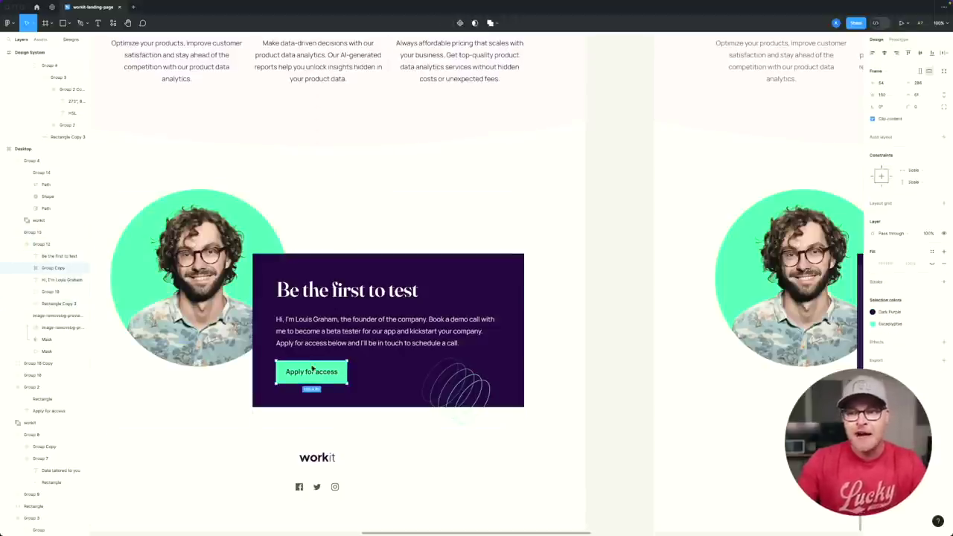
pyautogui.click(350, 292)
pyautogui.press('super+Tab')
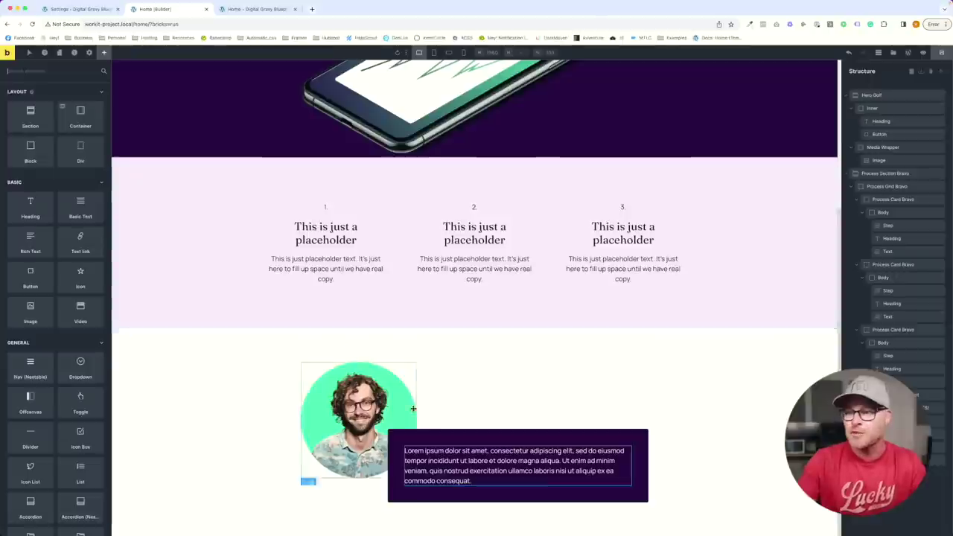
# Add a button element below the card's paragraph in Bricks and assign it the class btn--action.
pyautogui.click(444, 444)
pyautogui.click(105, 53)
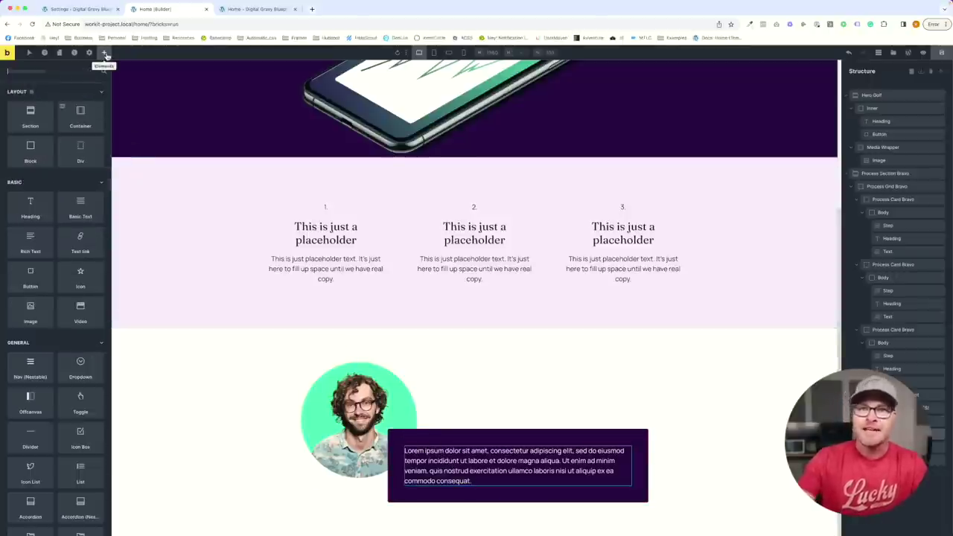
pyautogui.write('button')
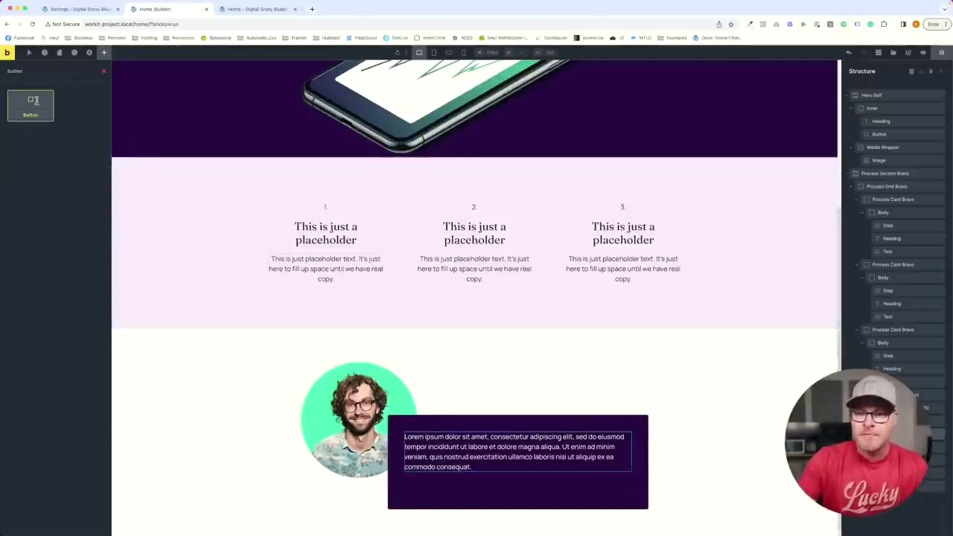
pyautogui.click(31, 105)
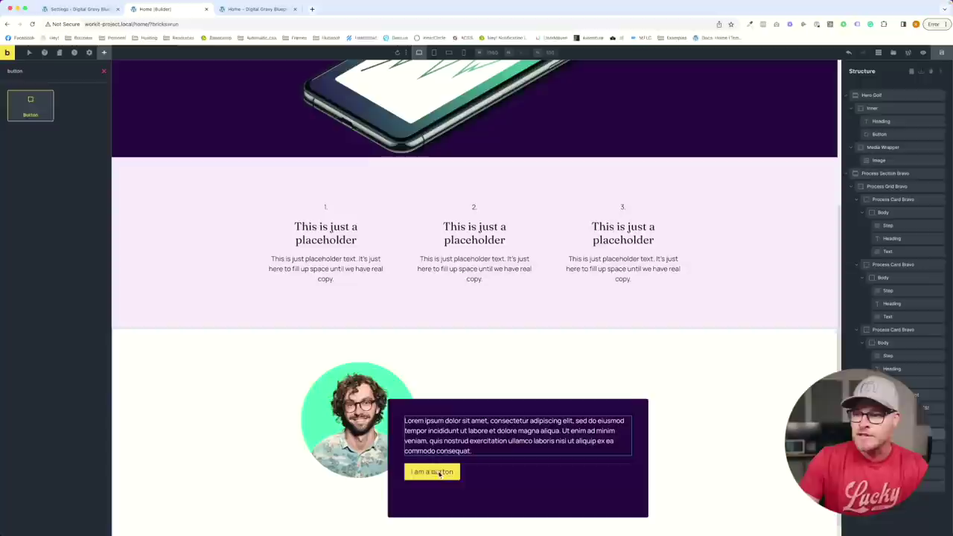
pyautogui.click(49, 91)
pyautogui.write('btn--action')
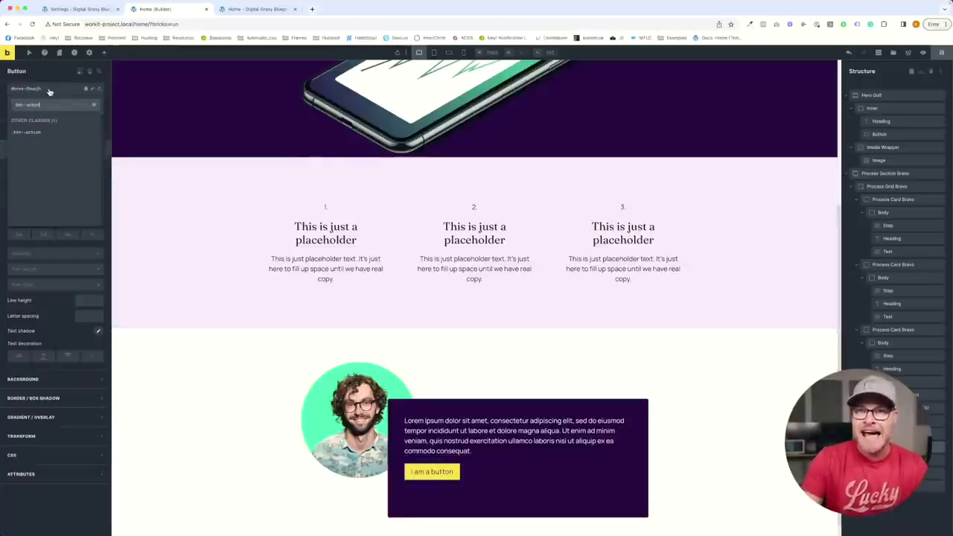
pyautogui.press('Return')
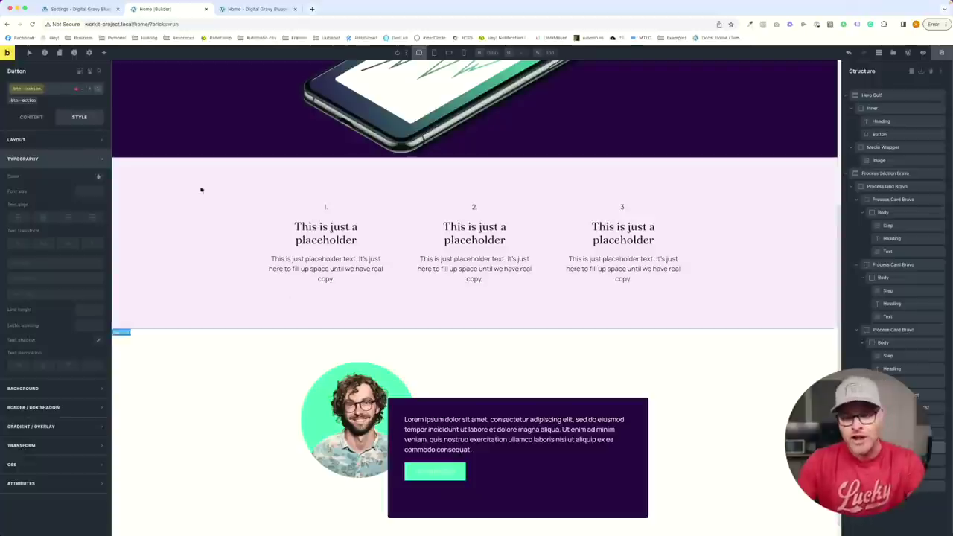
# Add a heading element to the card and give it the new class fr-testimonial-card-foxtrot__heading.
pyautogui.click(439, 494)
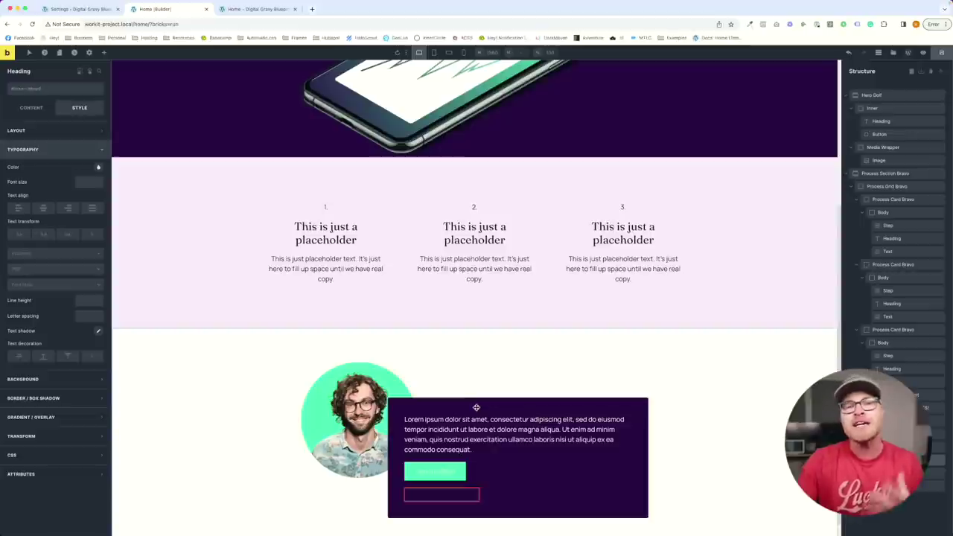
pyautogui.press('Delete')
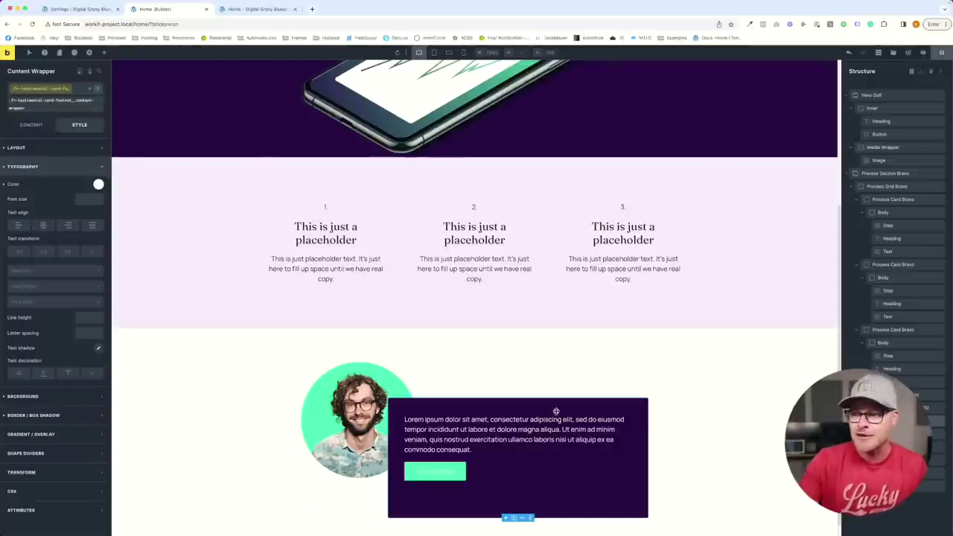
pyautogui.click(535, 424)
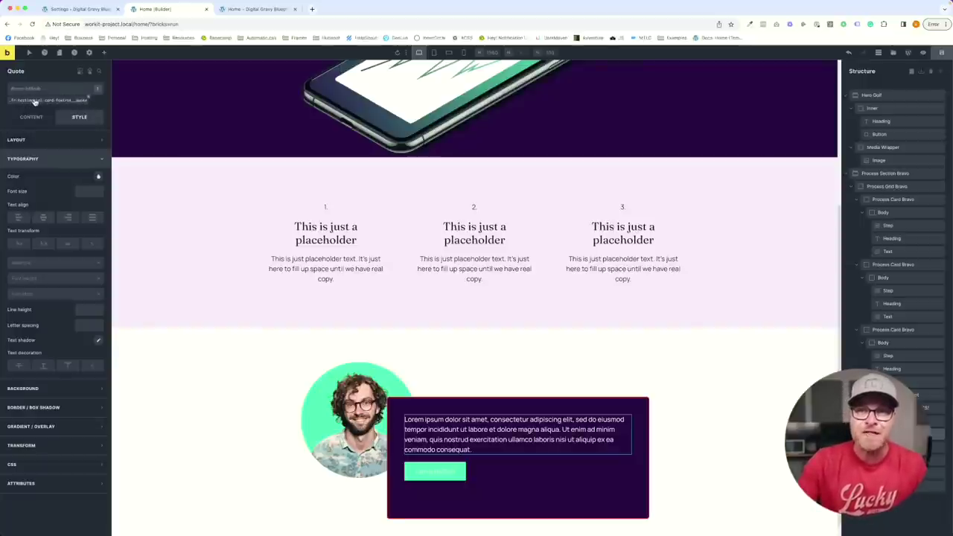
pyautogui.click(447, 493)
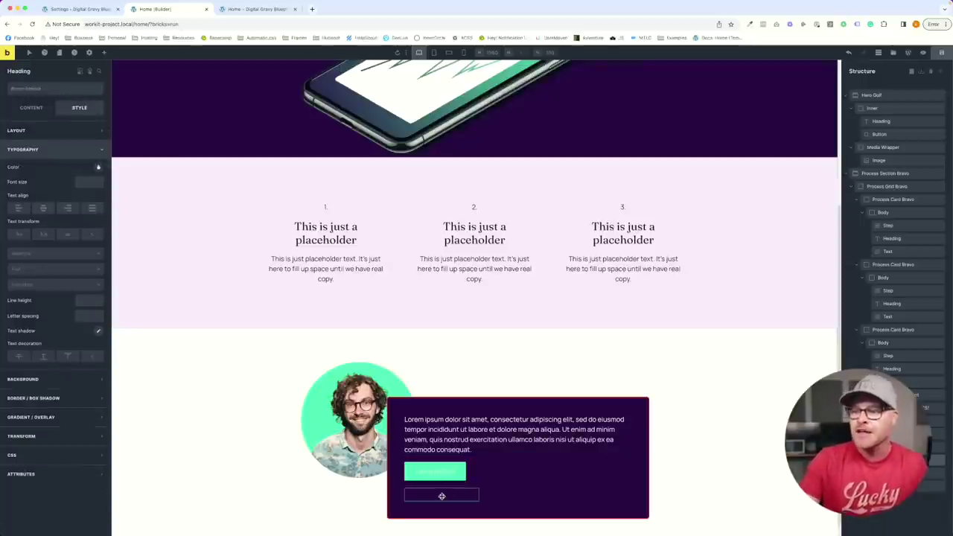
pyautogui.click(41, 89)
pyautogui.write('fr-')
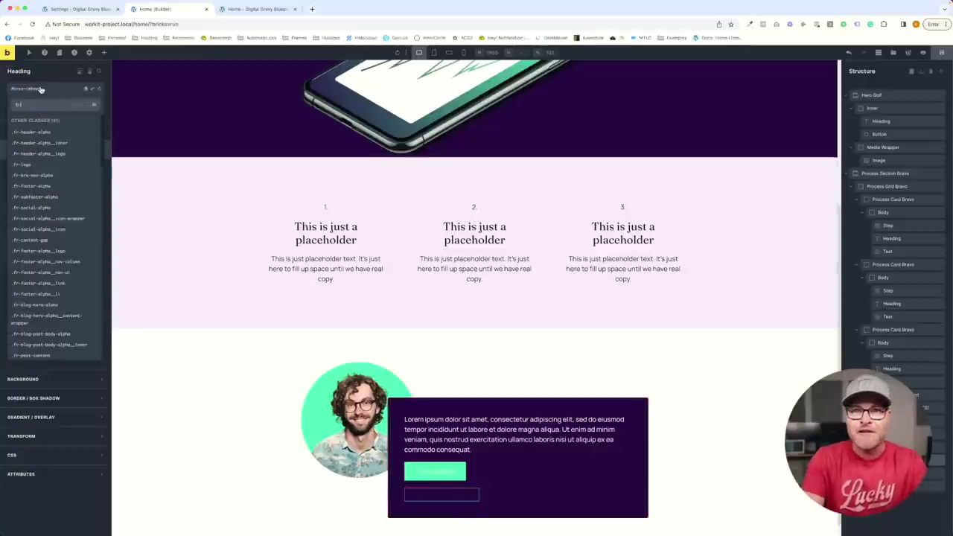
pyautogui.write('testimonial-card-foxtrot__heading')
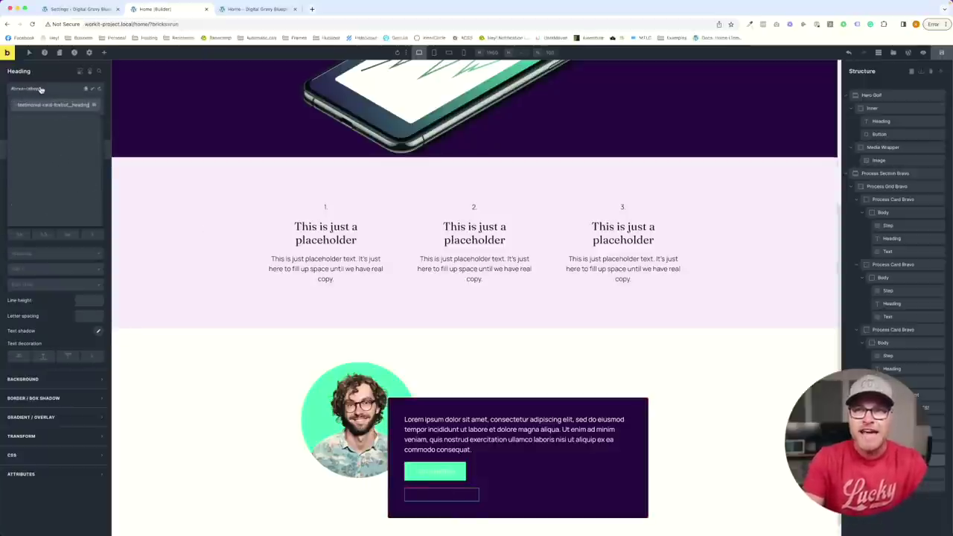
pyautogui.press('Return')
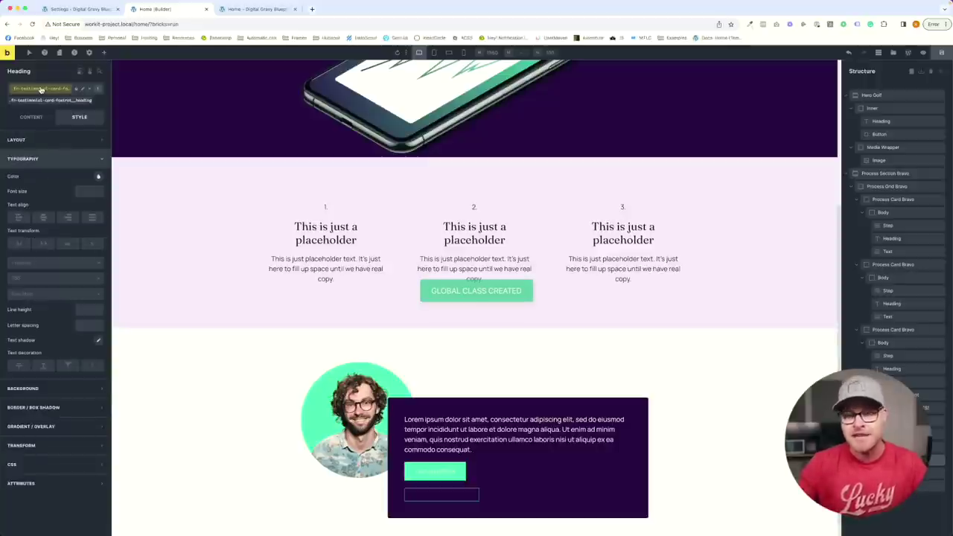
# Set the card heading class's text colour to white and move the heading above the paragraph.
pyautogui.click(98, 177)
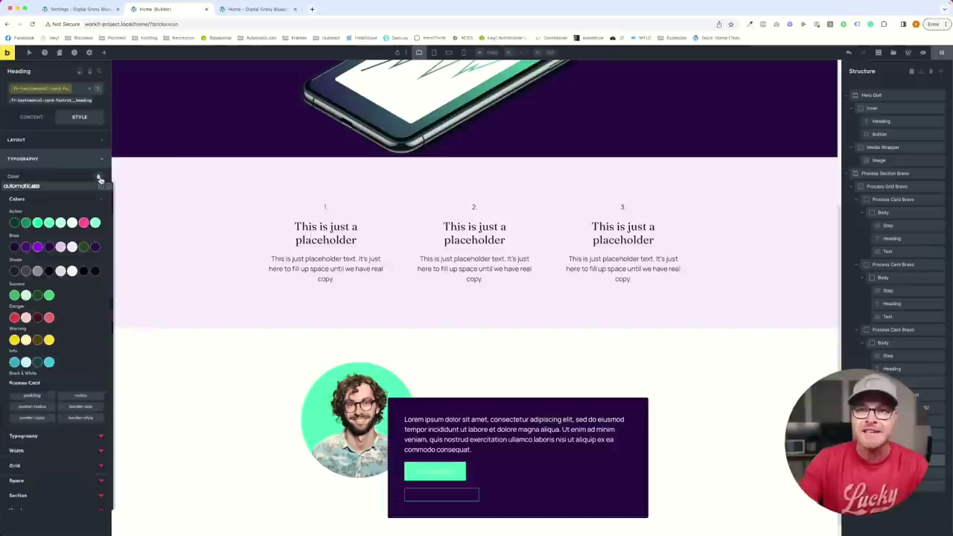
pyautogui.click(23, 375)
pyautogui.moveTo(426, 480); pyautogui.dragTo(446, 406)
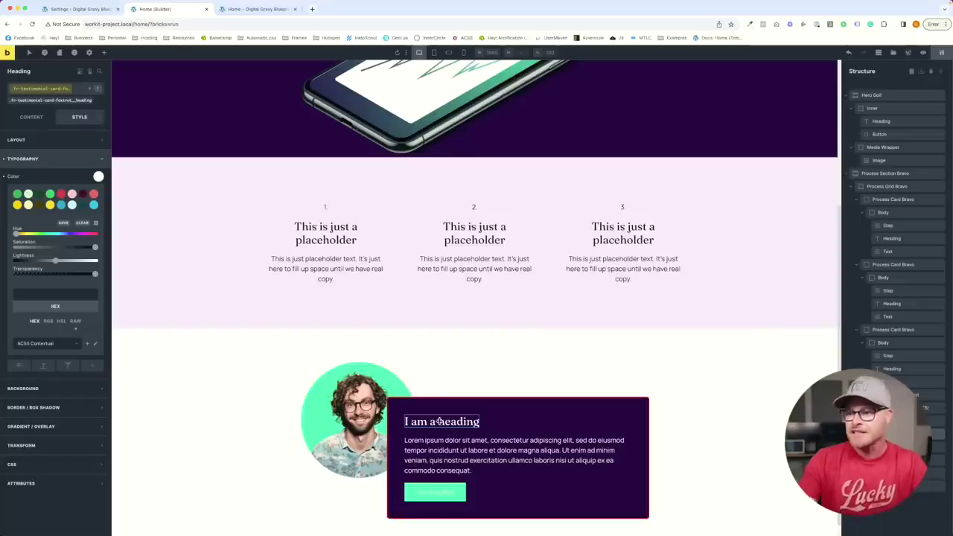
# Change the heading to "Be the first to test" and replace the placeholder paragraph with the founder's introduction copied from Figma.
pyautogui.tripleClick(439, 421)
pyautogui.write('Be the first to test')
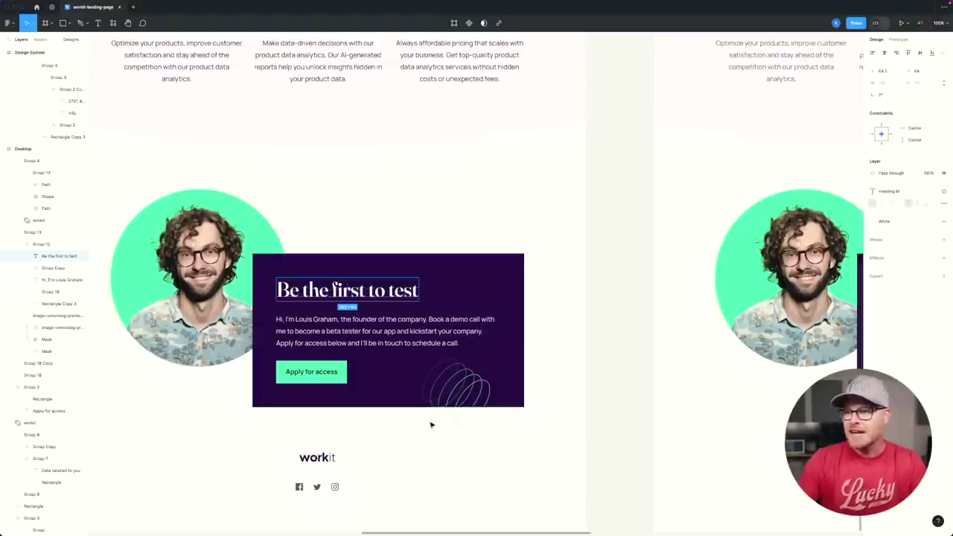
pyautogui.click(404, 347)
pyautogui.doubleClick(407, 342)
pyautogui.press('super+c')
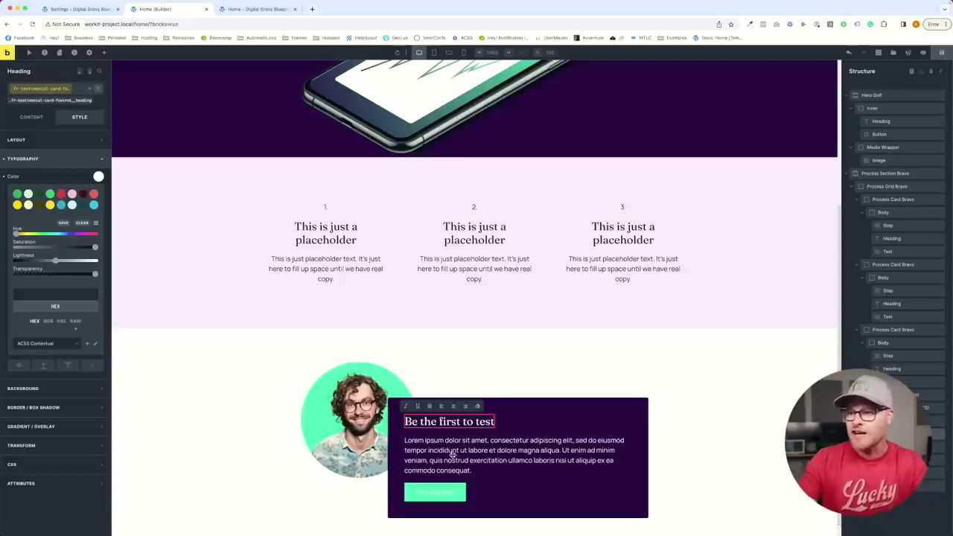
pyautogui.tripleClick(452, 452)
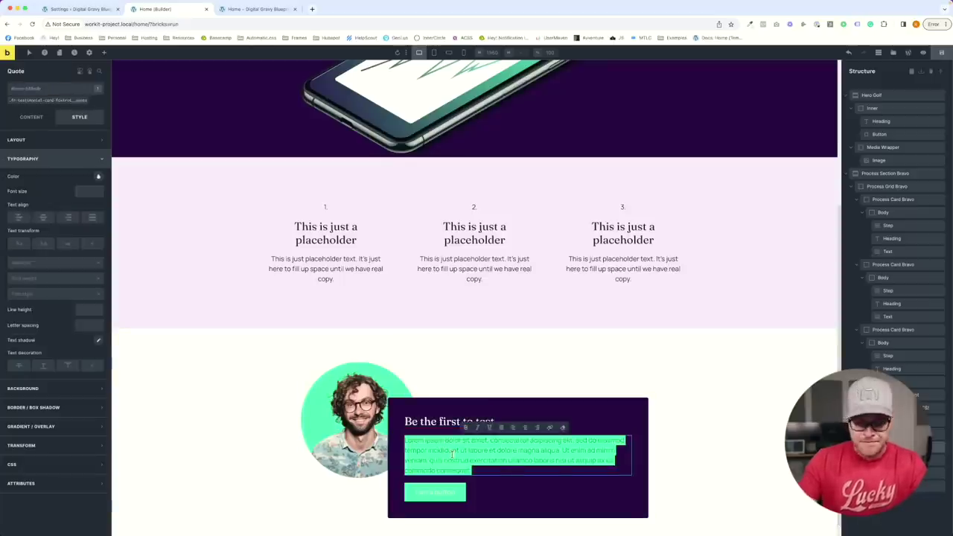
pyautogui.press('super+v')
# Check the button label in the Figma design, set the card button's text to "Apply for access" in Bricks and save.
pyautogui.press('super+Tab')
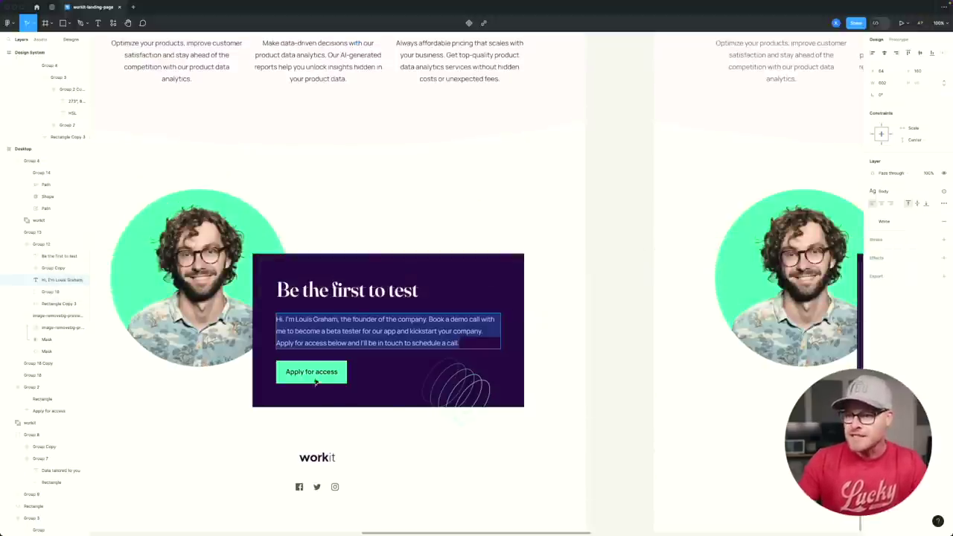
pyautogui.press('super+Tab')
pyautogui.tripleClick(432, 481)
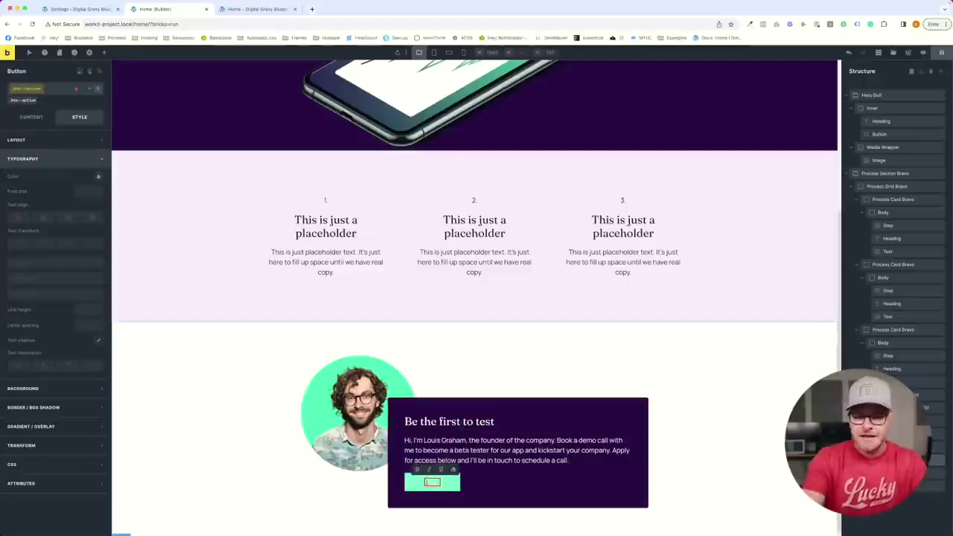
pyautogui.write('Book a demo')
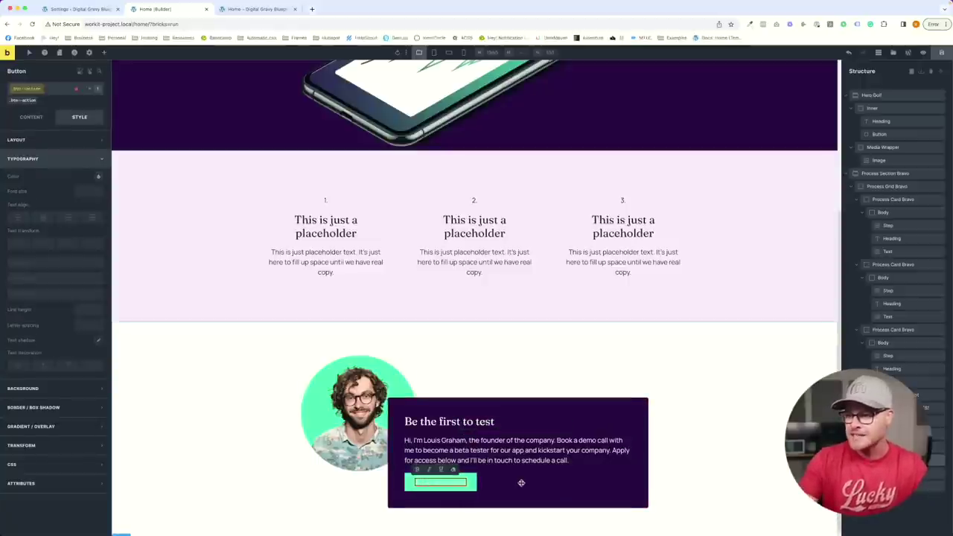
pyautogui.click(655, 359)
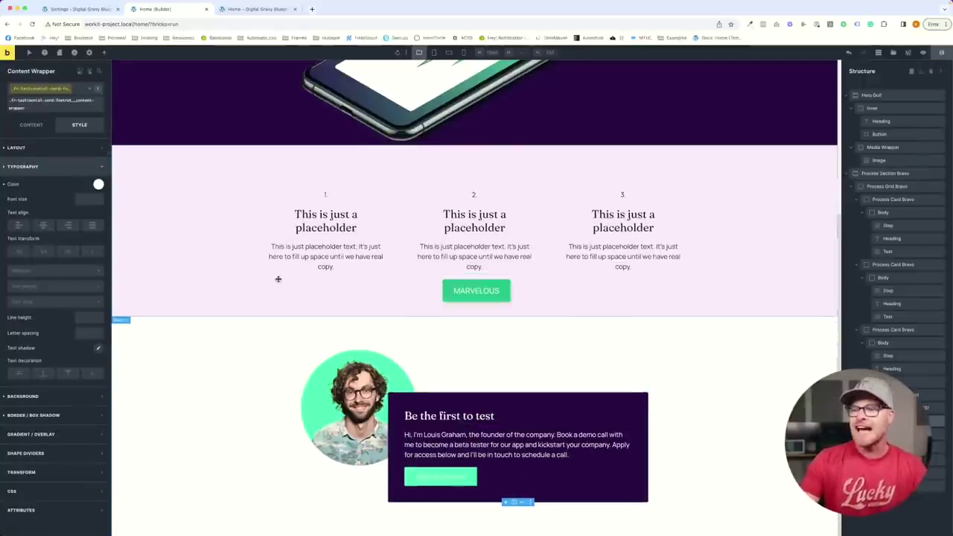
# Compare the testimonial section on the front-end preview page with the Figma design.
pyautogui.click(257, 9)
pyautogui.scroll(-3, 400, 273)
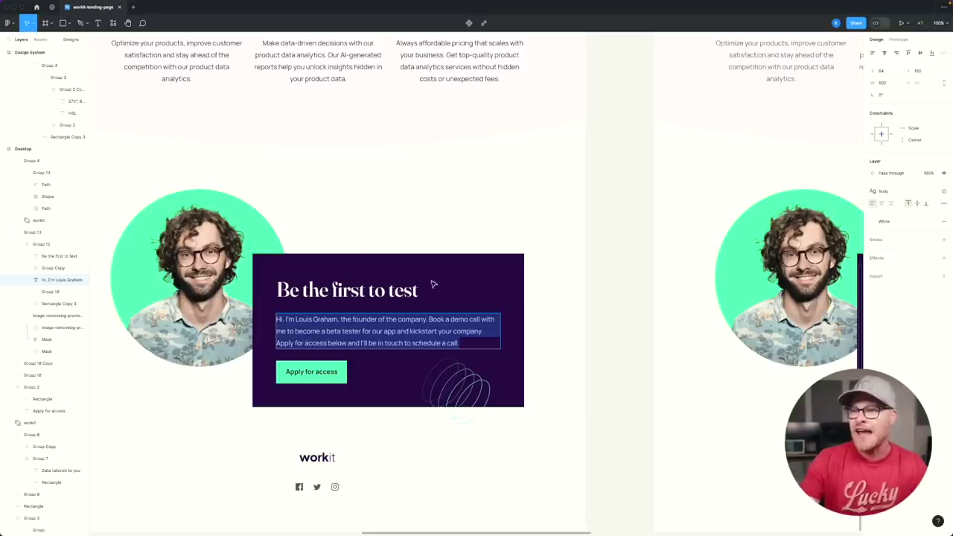
pyautogui.hscroll(-3, 246, 237)
pyautogui.click(397, 227)
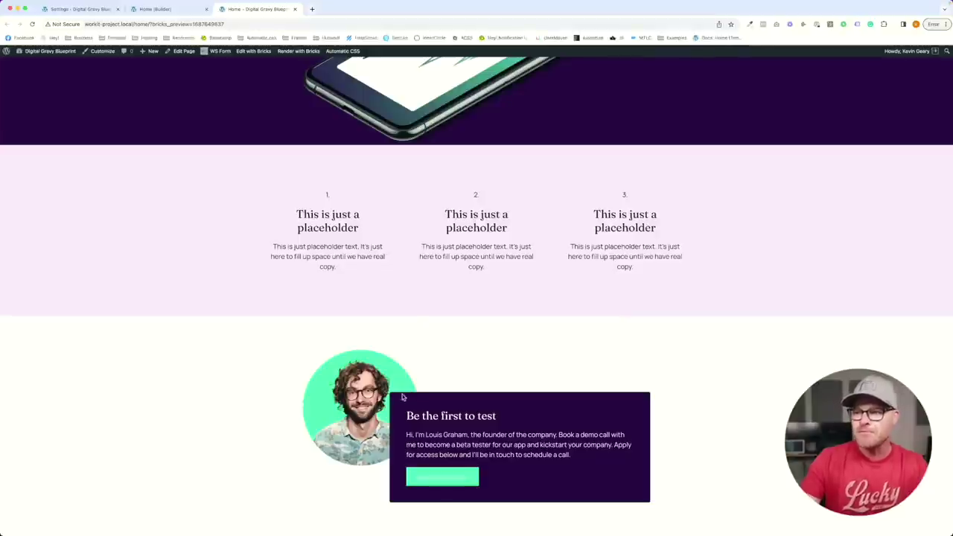
pyautogui.click(172, 9)
pyautogui.click(80, 9)
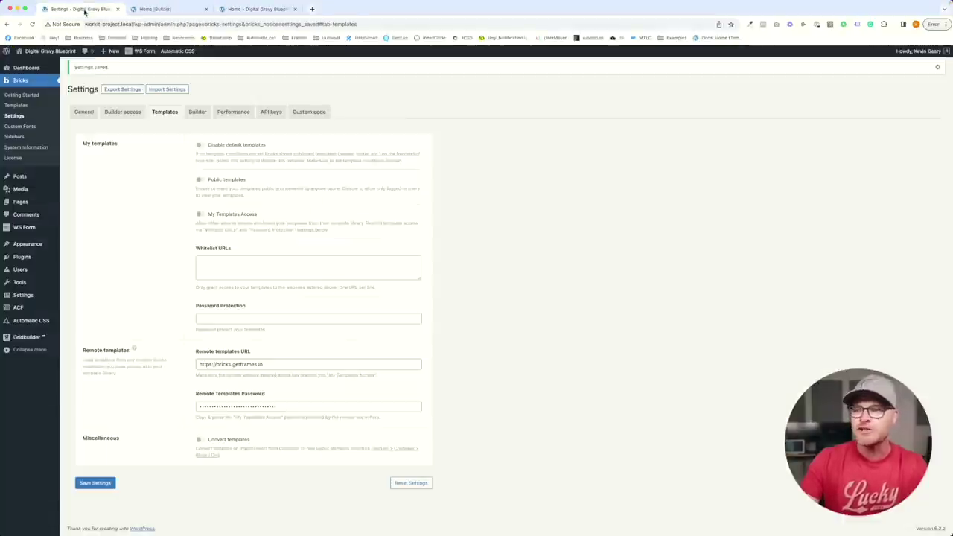
# Set the media rule's grid-column-end to 6 in the testimonial card's custom CSS, and check the enlarged portrait on the front-end page.
pyautogui.click(171, 9)
pyautogui.click(432, 383)
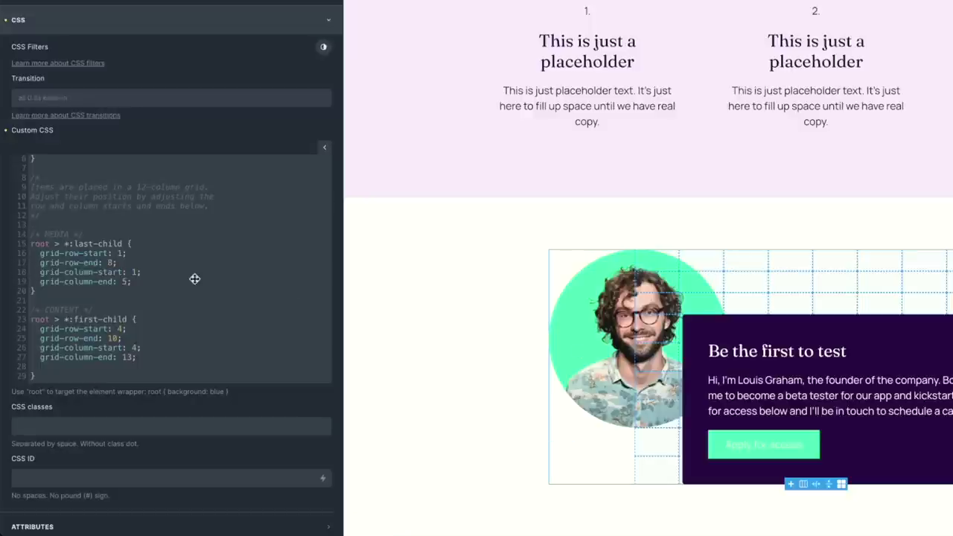
pyautogui.click(126, 281)
pyautogui.press('BackSpace')
pyautogui.write('6')
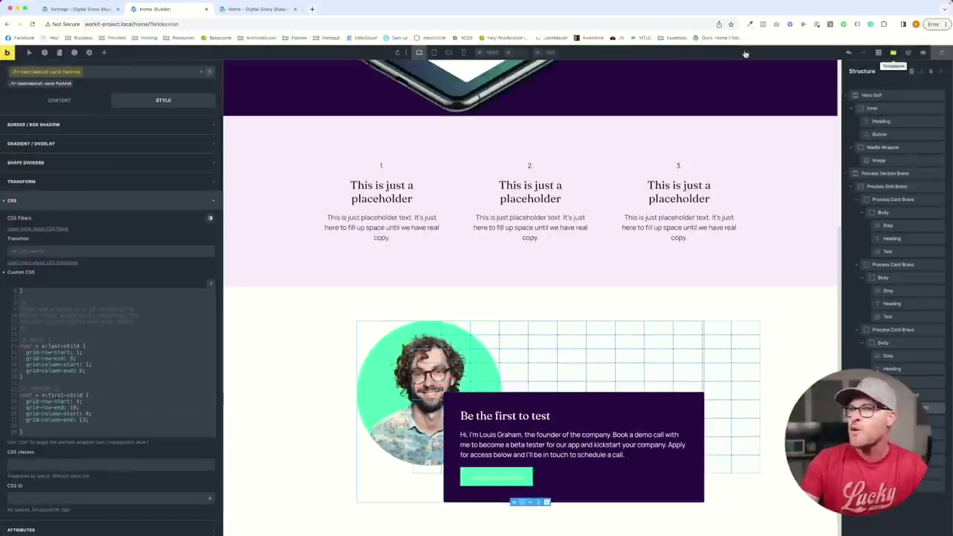
pyautogui.click(258, 9)
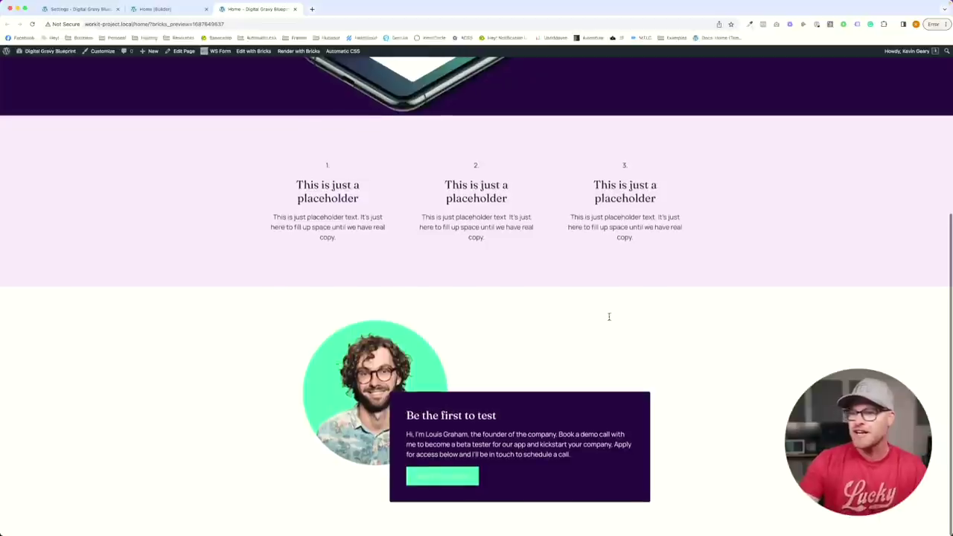
pyautogui.click(160, 11)
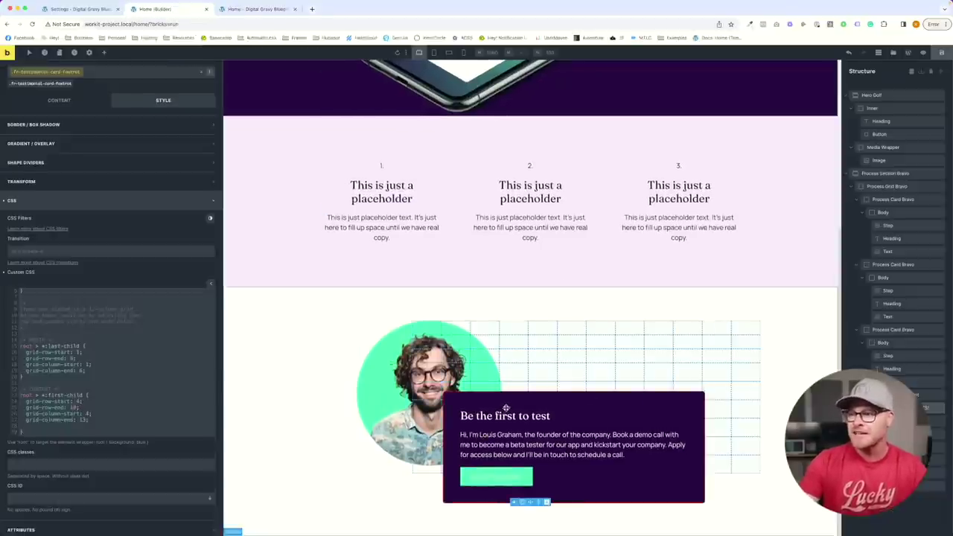
# Set the testimonial content wrapper's padding to var(--space-xl) on all sides, save, and check the card on the front-end page.
pyautogui.click(492, 388)
pyautogui.press('super+Tab')
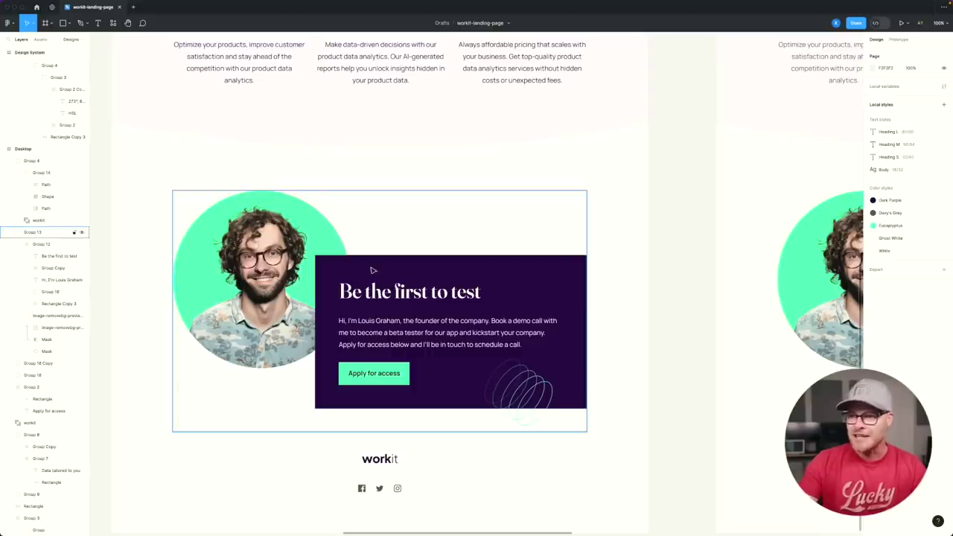
pyautogui.press('super+Tab')
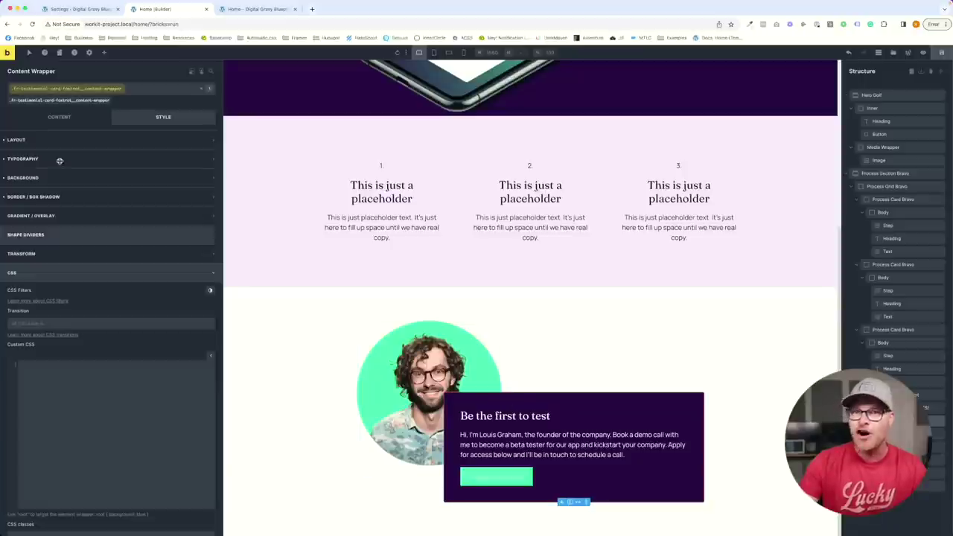
pyautogui.click(37, 142)
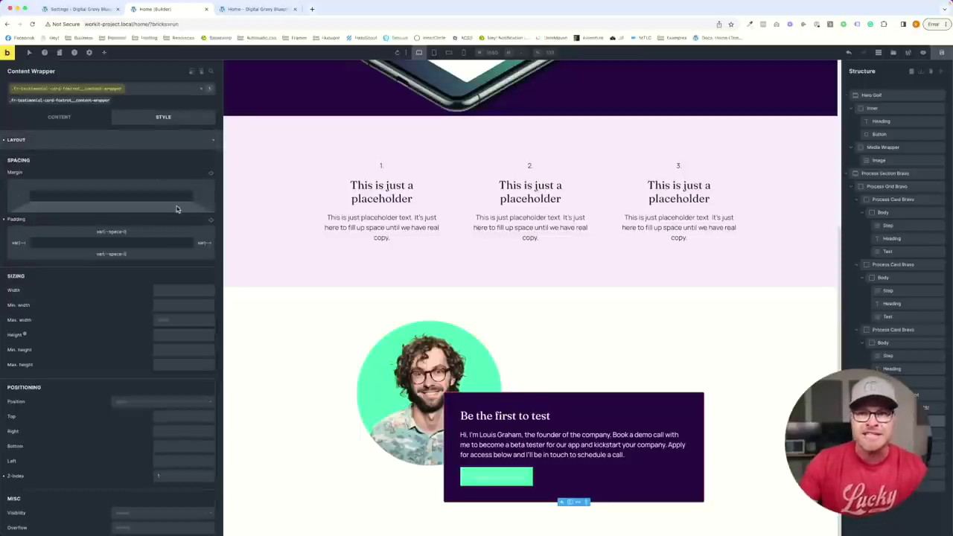
pyautogui.click(112, 232)
pyautogui.click(112, 254)
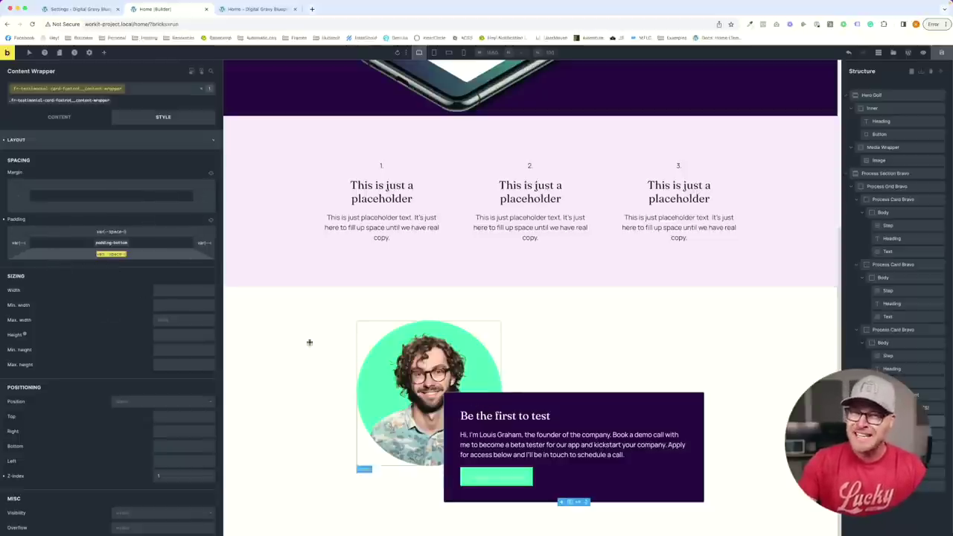
pyautogui.click(123, 233)
pyautogui.write('x')
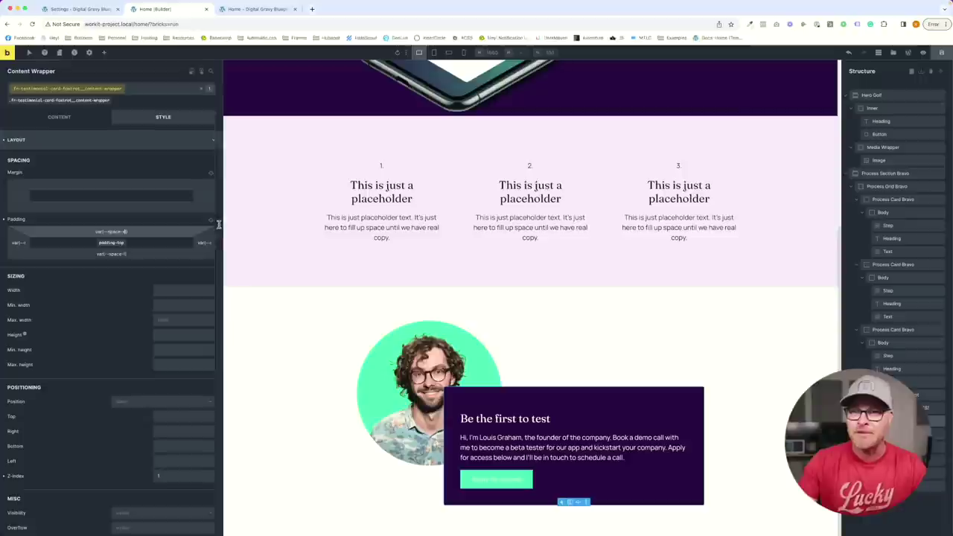
pyautogui.click(211, 220)
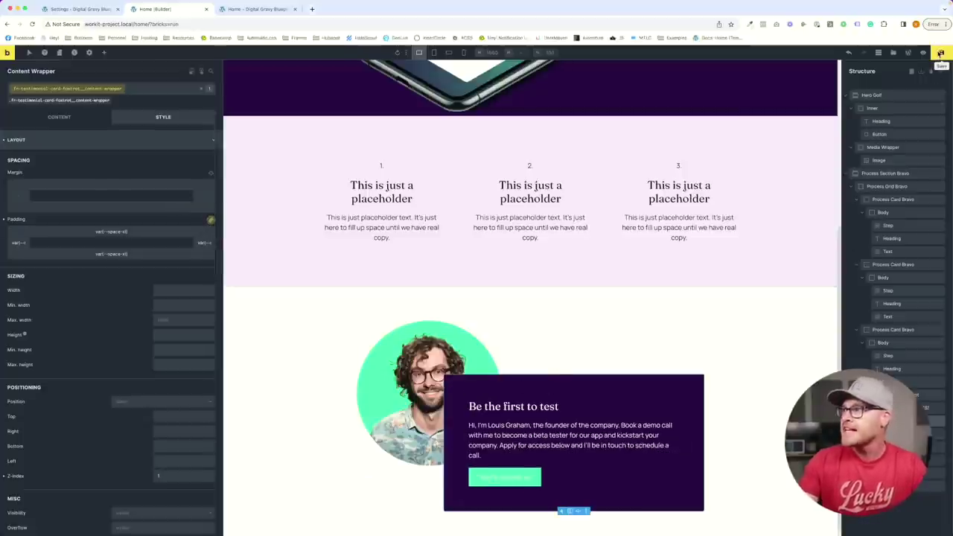
pyautogui.click(275, 9)
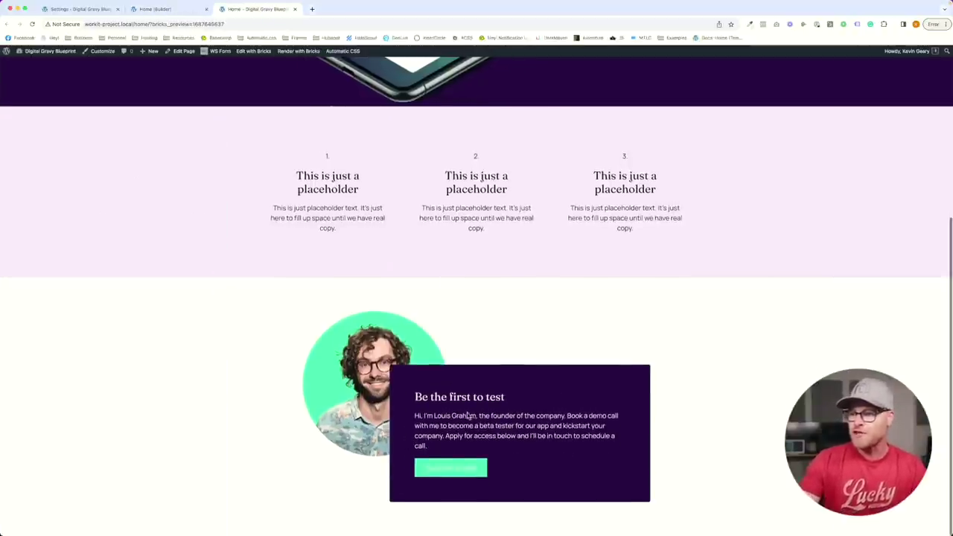
# Set the content rule's grid-column-start to 5 in the testimonial card's custom CSS, save, and check the narrower overlap on the front-end page.
pyautogui.click(142, 11)
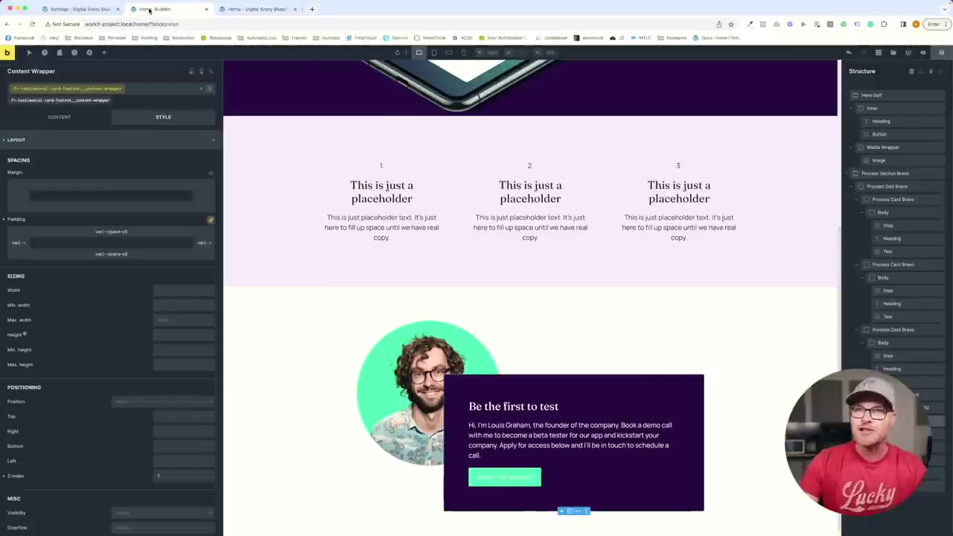
pyautogui.click(509, 337)
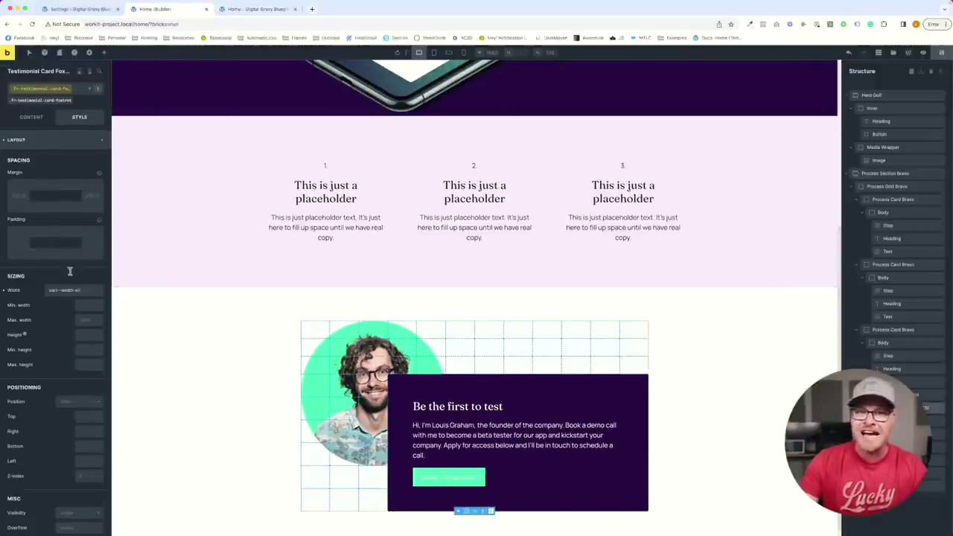
pyautogui.click(45, 139)
pyautogui.click(45, 273)
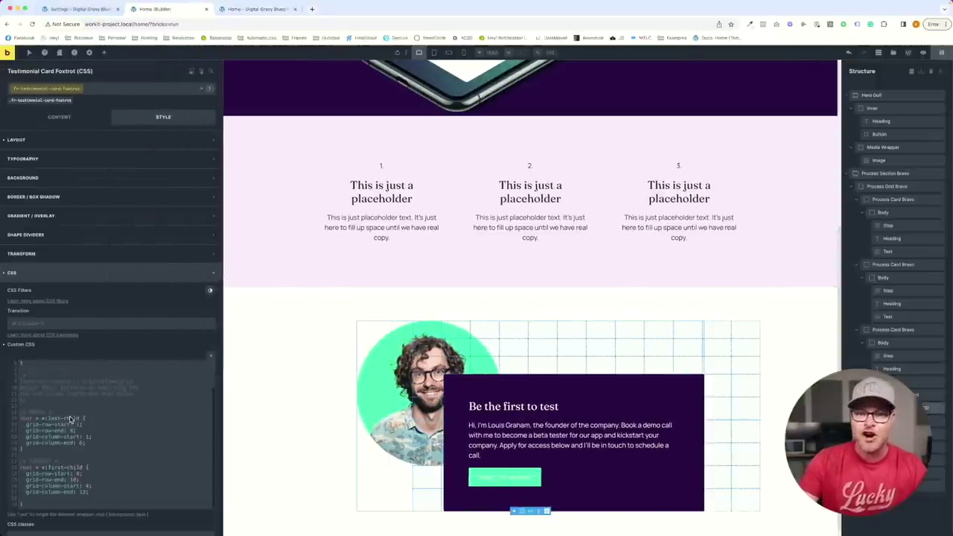
pyautogui.scroll(-2, 82, 418)
pyautogui.click(87, 419)
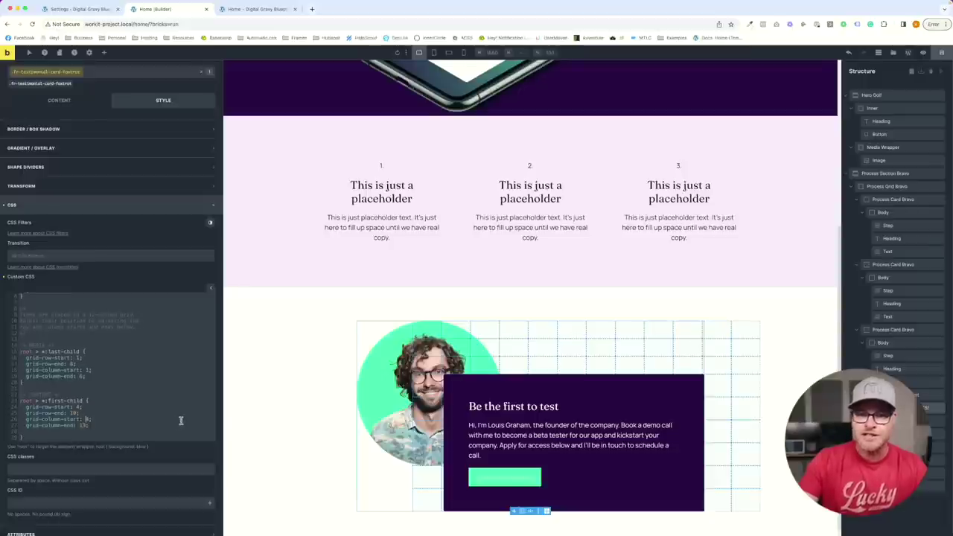
pyautogui.press('BackSpace')
pyautogui.write('5')
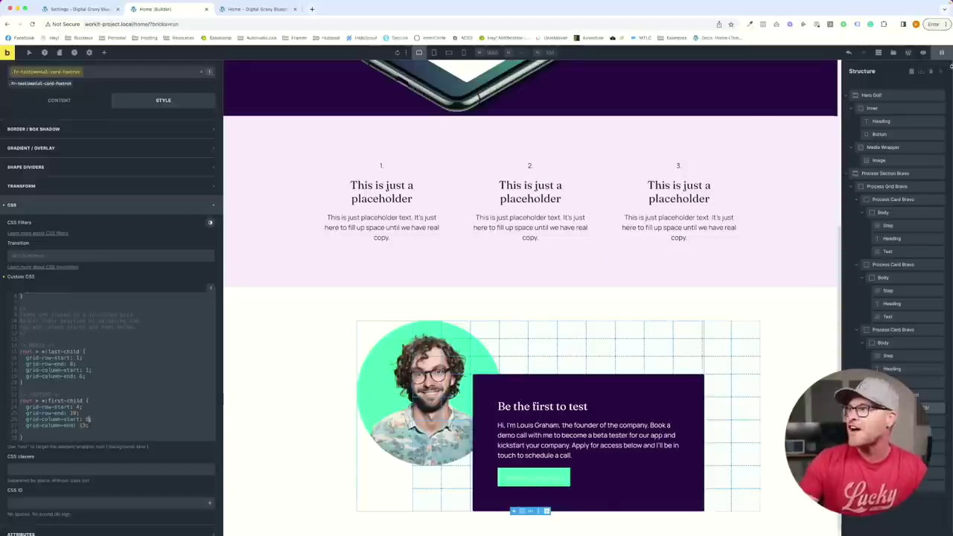
pyautogui.click(924, 54)
pyautogui.click(253, 9)
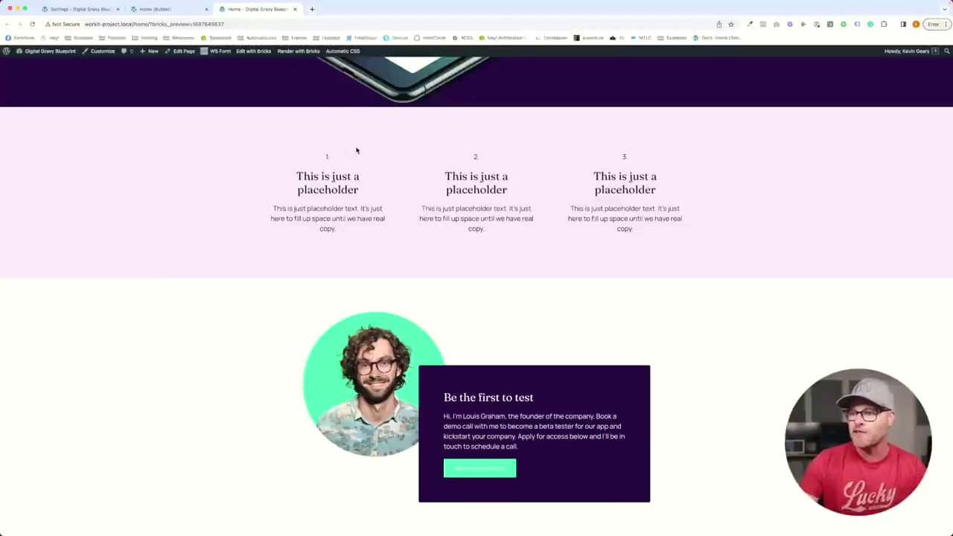
# Compare the portrait and card overlap on the front-end page with the "Be the first to test" section in Figma.
pyautogui.hotkey('ctrl', 'shift', 'Tab')
pyautogui.hotkey('ctrl', 'Tab')
pyautogui.press('super+Tab')
pyautogui.press('super+Tab')
pyautogui.press('super+Tab')
pyautogui.press('super+Tab')
pyautogui.press('super+Tab')
pyautogui.press('super+Tab')
pyautogui.press('super+Tab')
pyautogui.press('super+Tab')
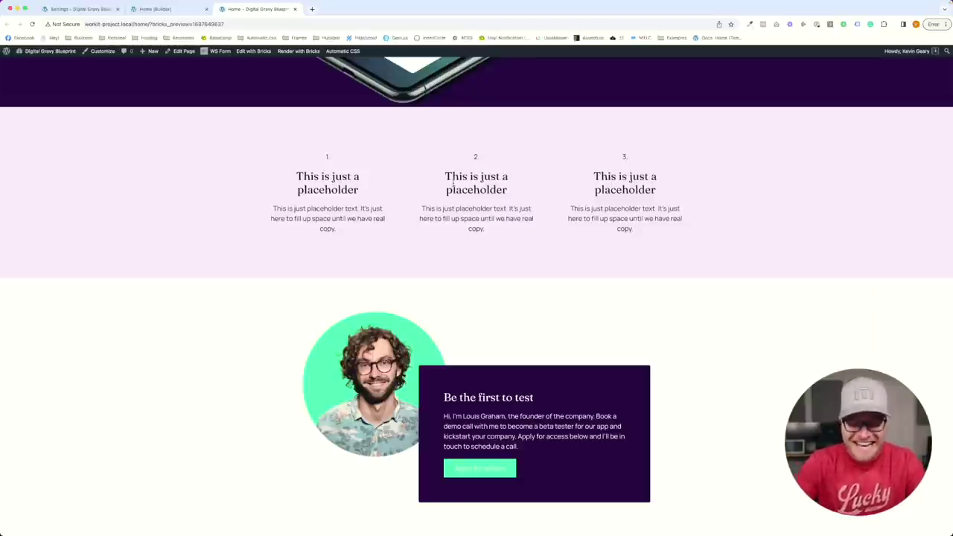
pyautogui.press('super+Tab')
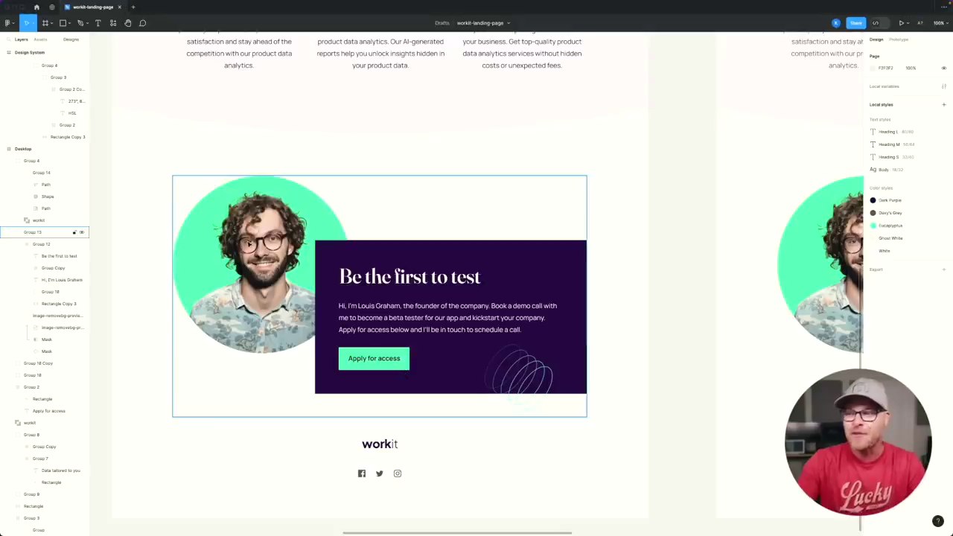
pyautogui.press('super+Tab')
pyautogui.press('super+Tab')
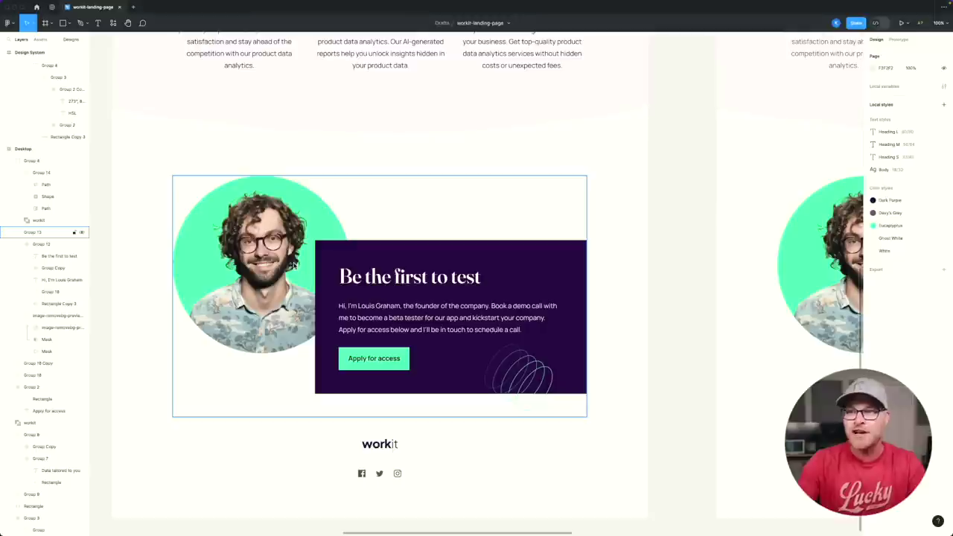
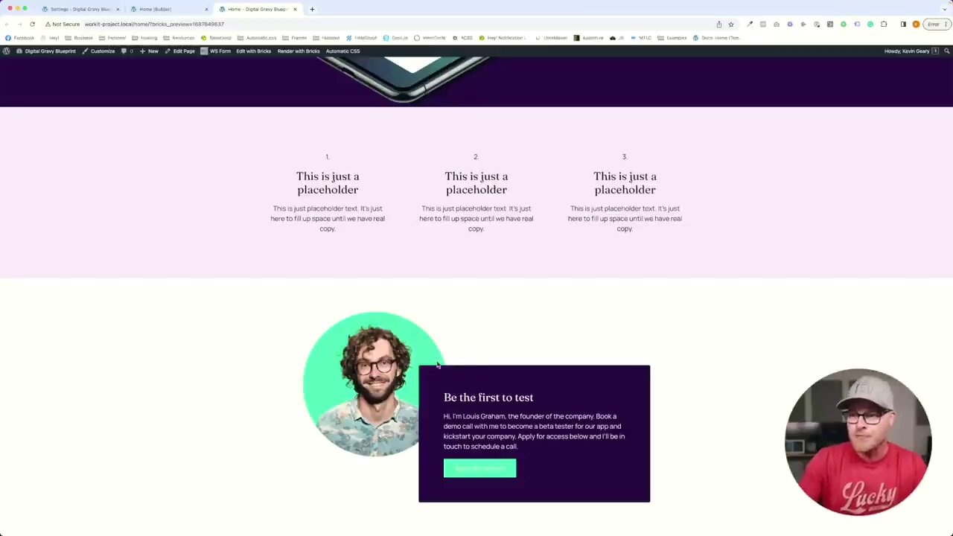
pyautogui.press('super+Tab')
pyautogui.press('super+Tab')
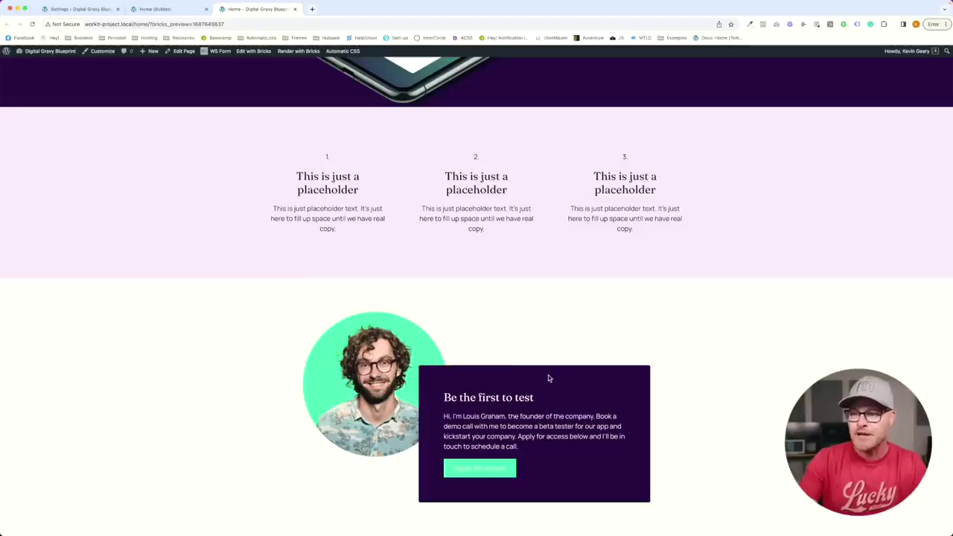
pyautogui.press('super+Tab')
pyautogui.press('super+Tab')
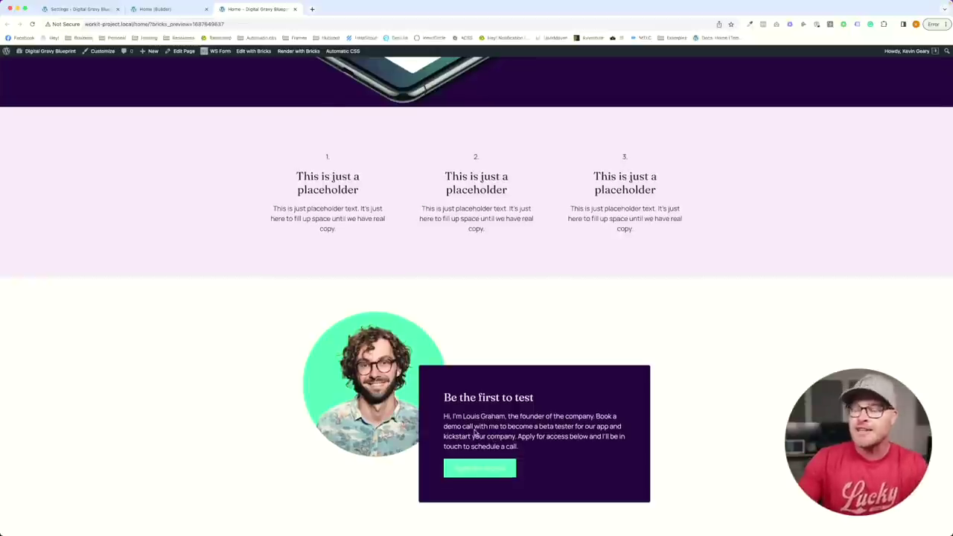
# Open the Automatic CSS button and link settings and expand the Action Button styling options.
pyautogui.scroll(5, 393, 149)
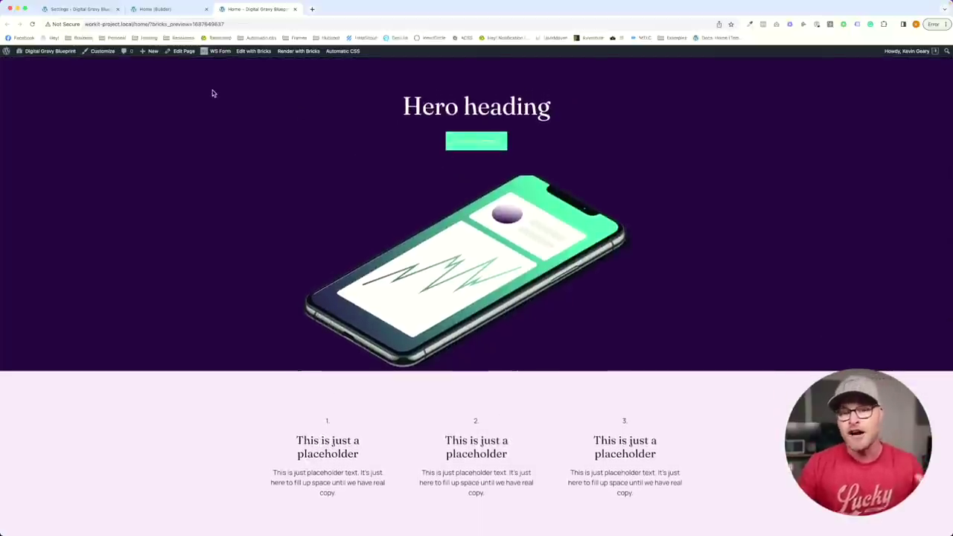
pyautogui.click(89, 15)
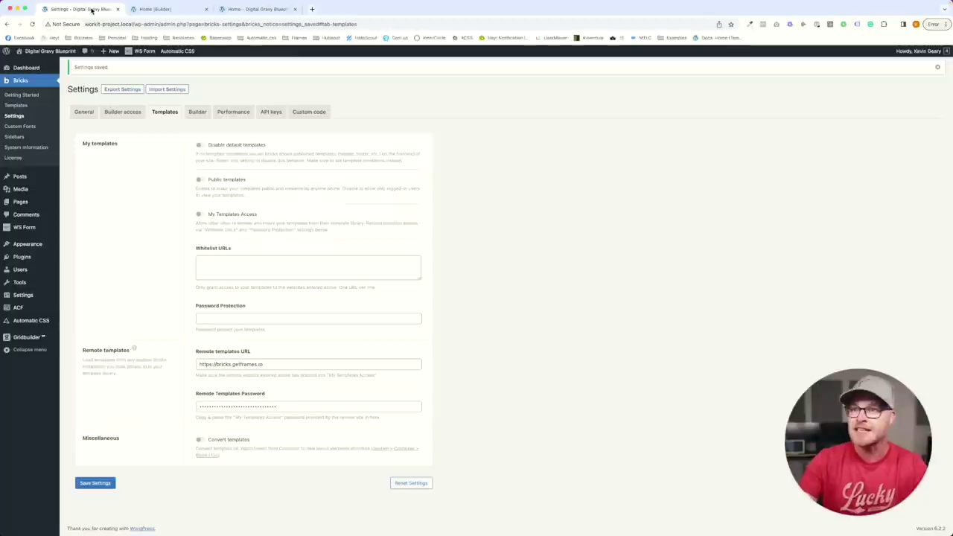
pyautogui.click(30, 320)
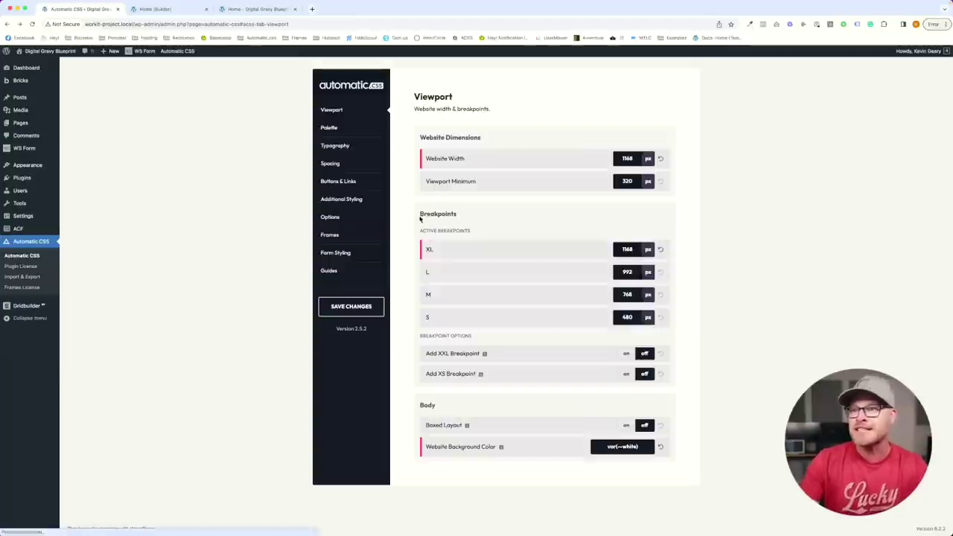
pyautogui.click(348, 179)
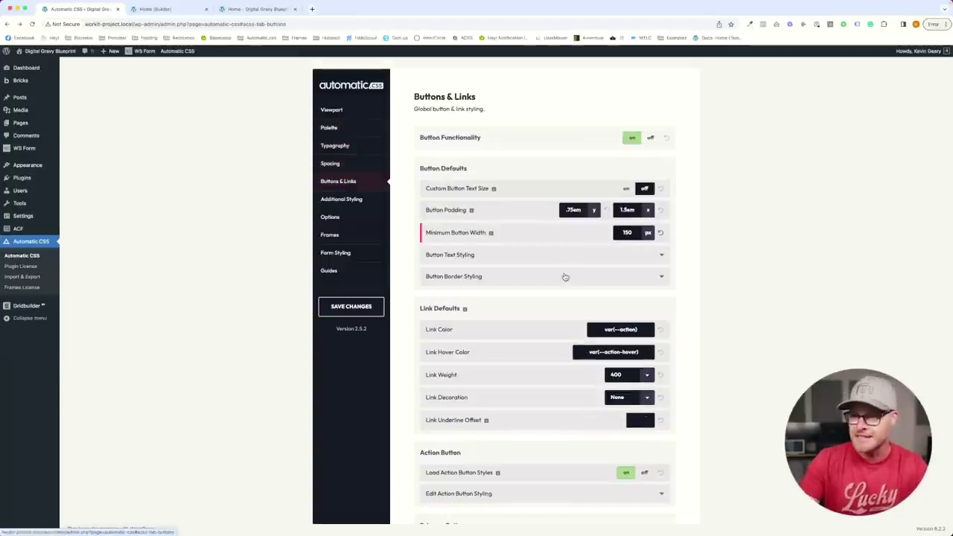
pyautogui.scroll(-5, 564, 276)
pyautogui.click(485, 231)
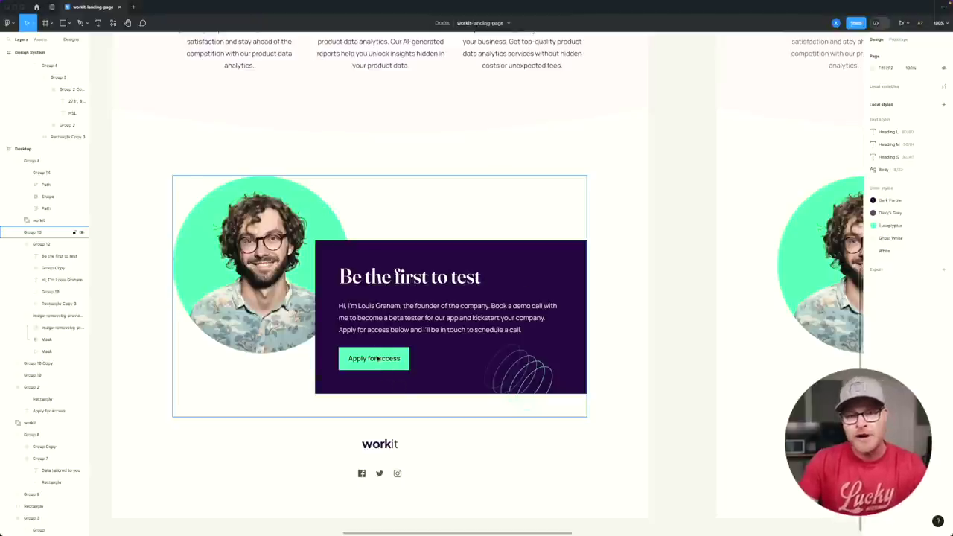
# Inspect the "Apply for access" button in Figma, examining its text color and its default and hover designs.
pyautogui.doubleClick(365, 362)
pyautogui.doubleClick(375, 362)
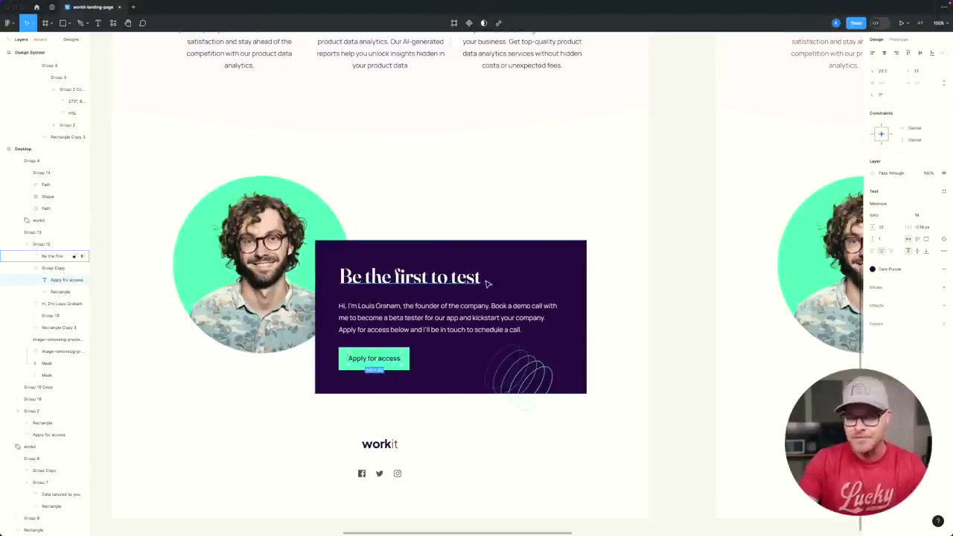
pyautogui.hscroll(3, 389, 361)
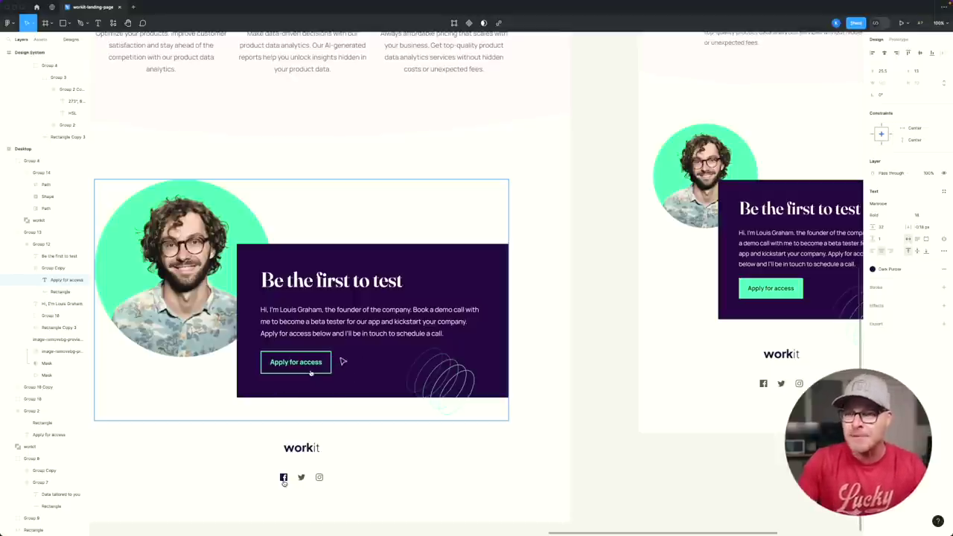
pyautogui.hscroll(5, 310, 380)
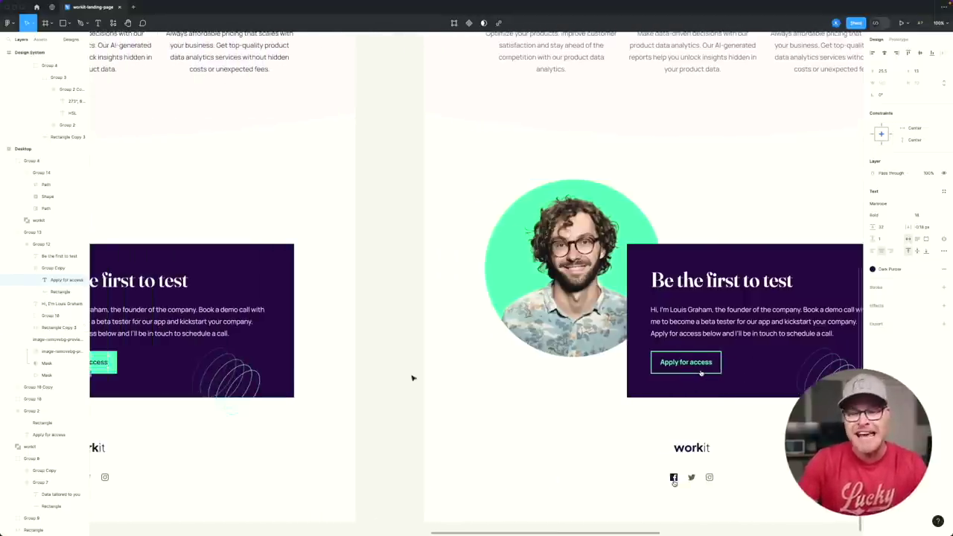
pyautogui.hscroll(2, 738, 382)
pyautogui.hscroll(-4, 628, 372)
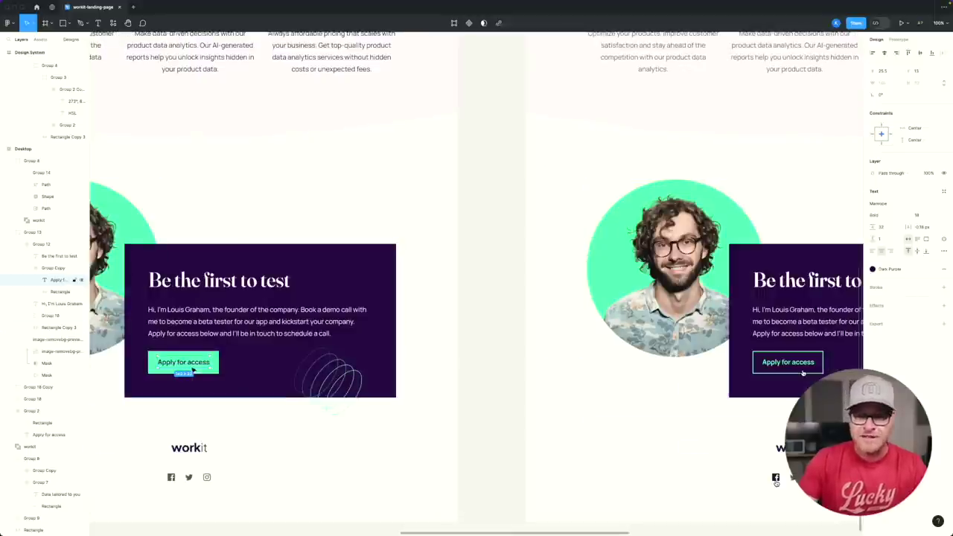
pyautogui.hscroll(5, 199, 368)
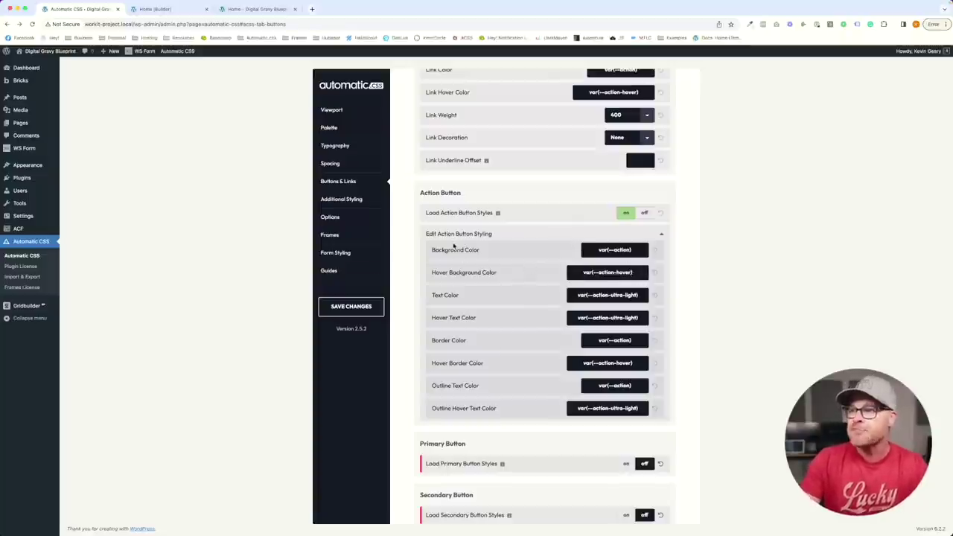
# Set the Action Button's hover background color to transparent and its text color to var(--base) in Automatic CSS.
pyautogui.moveTo(589, 249); pyautogui.dragTo(662, 255)
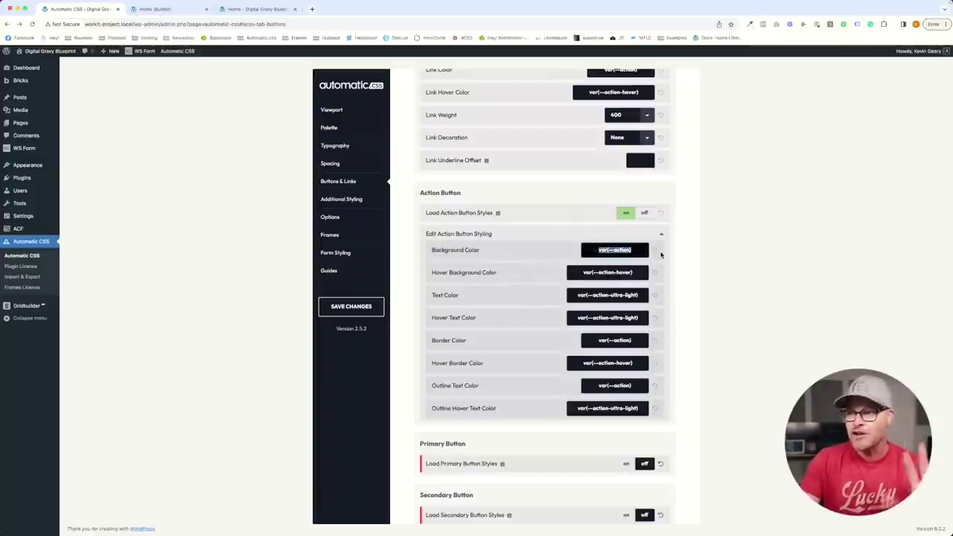
pyautogui.moveTo(574, 272); pyautogui.dragTo(704, 352)
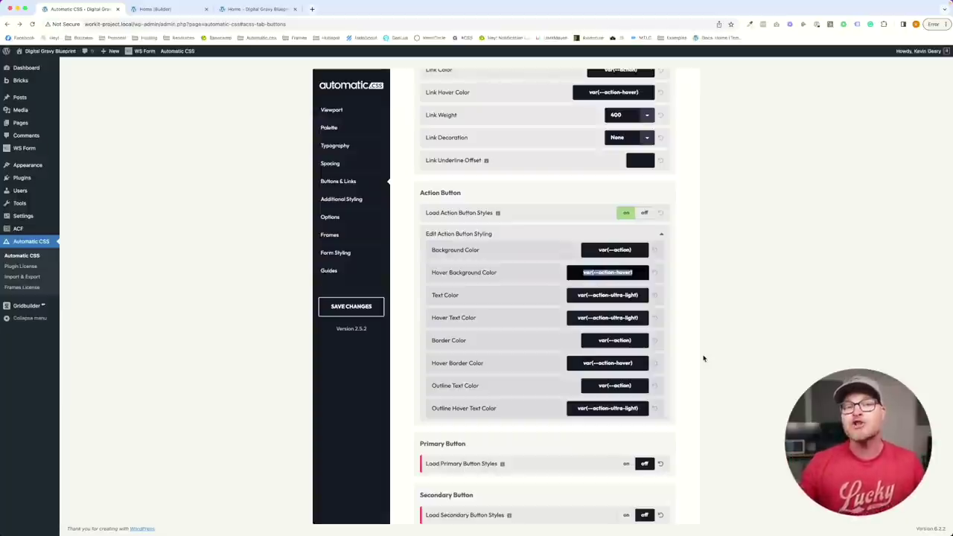
pyautogui.write('transparent')
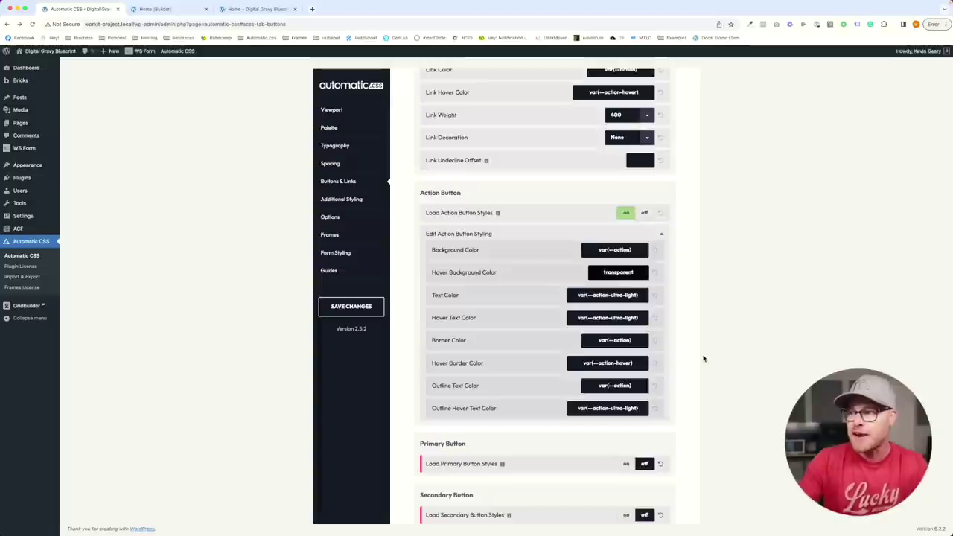
pyautogui.press('Tab')
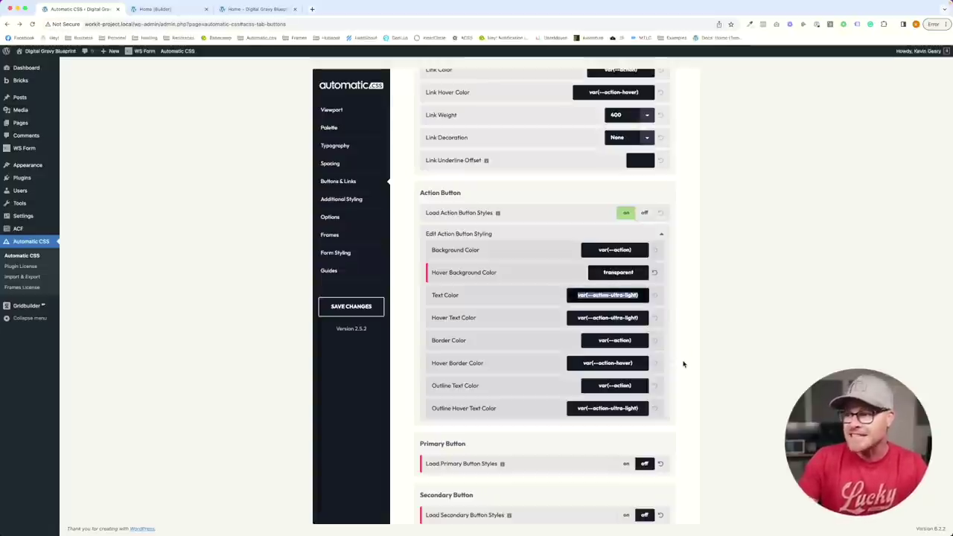
pyautogui.write('var(')
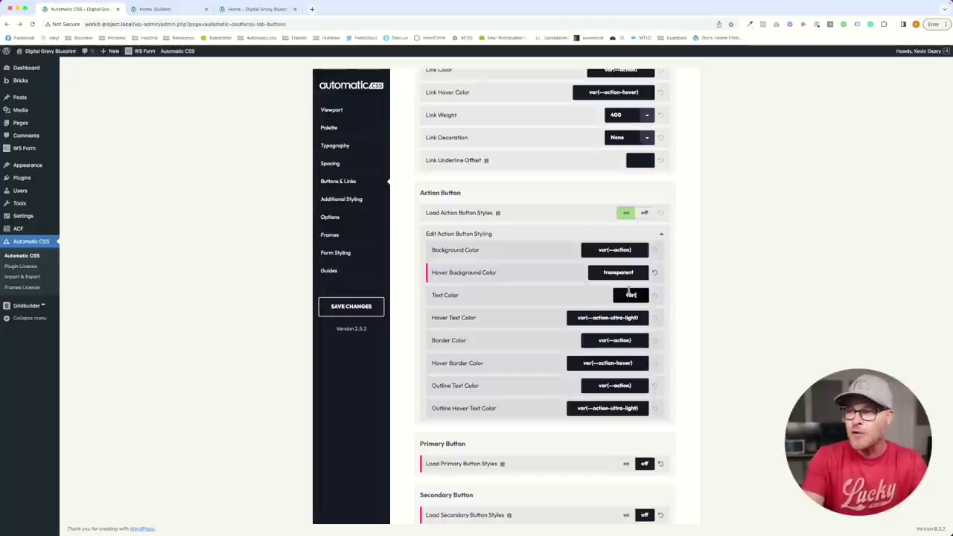
pyautogui.write('--base)')
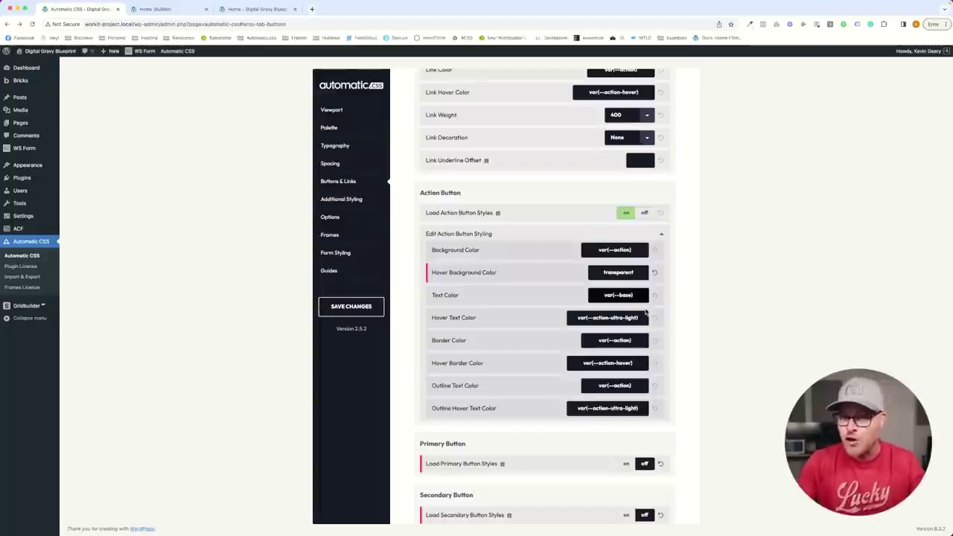
# Set the Action Button's hover text color to var(--action-hover), checking the button designs in Figma.
pyautogui.press('Tab')
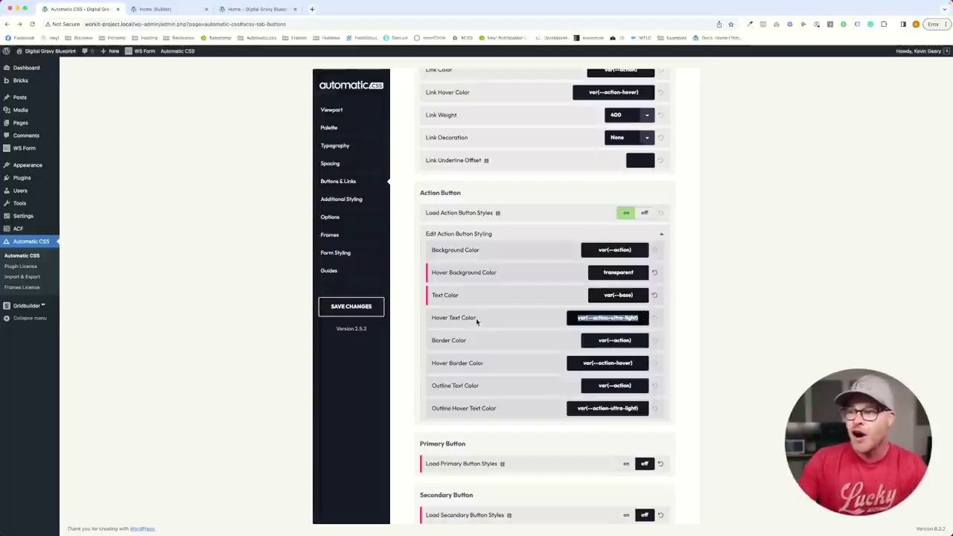
pyautogui.hotkey('shift', 'Tab')
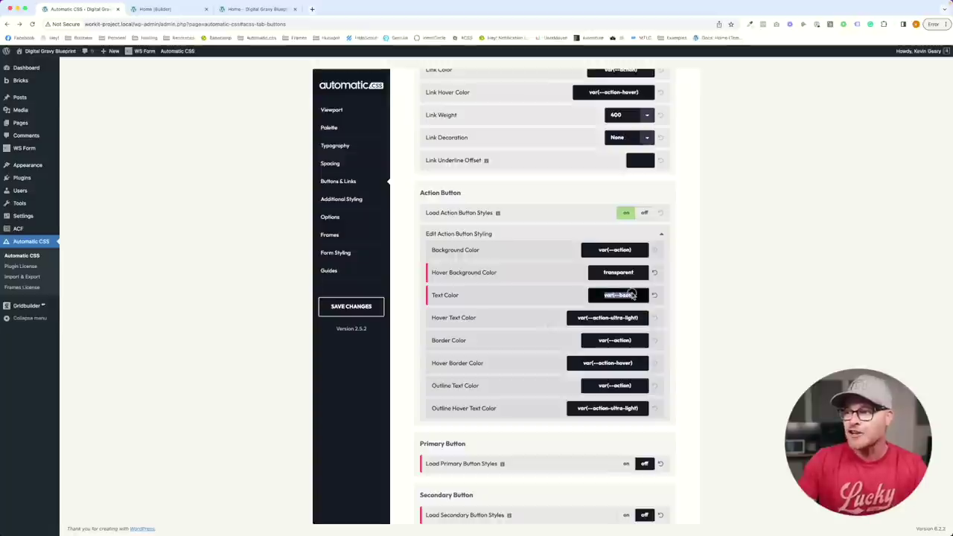
pyautogui.tripleClick(626, 253)
pyautogui.hotkey('ctrl', 'c')
pyautogui.doubleClick(632, 317)
pyautogui.hotkey('ctrl', 'v')
pyautogui.hotkey('ctrl', 'a')
pyautogui.hotkey('ctrl', 'v')
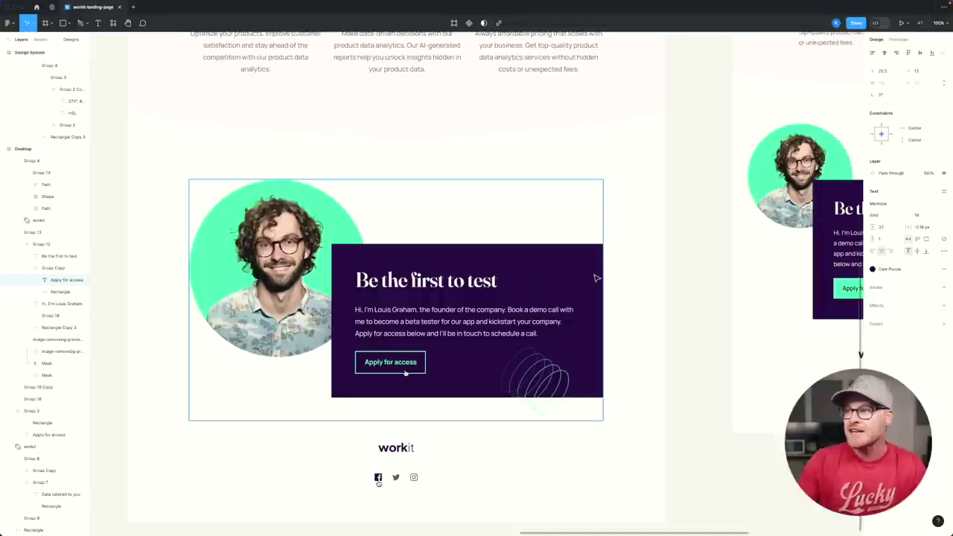
pyautogui.scroll(-3, 428, 285)
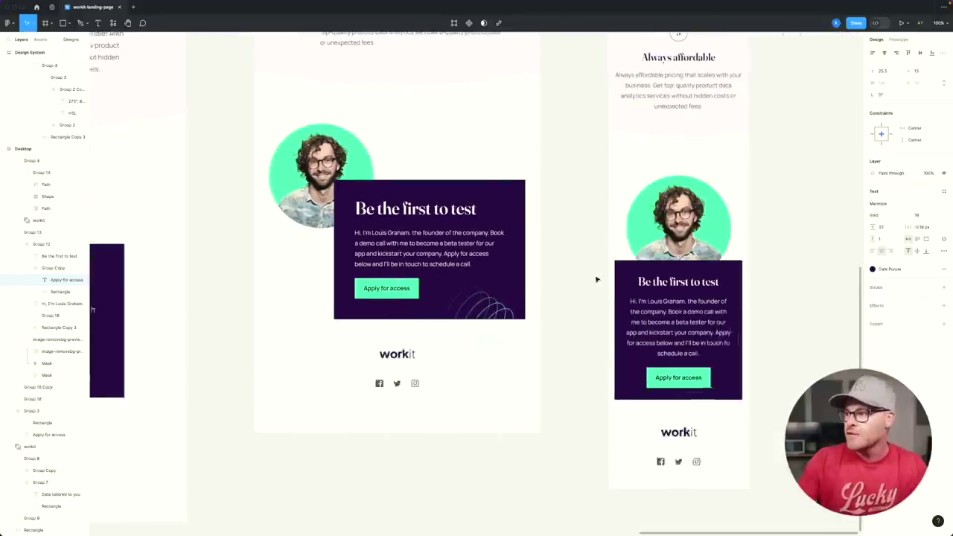
pyautogui.hscroll(2, 428, 285)
pyautogui.scroll(5, 428, 285)
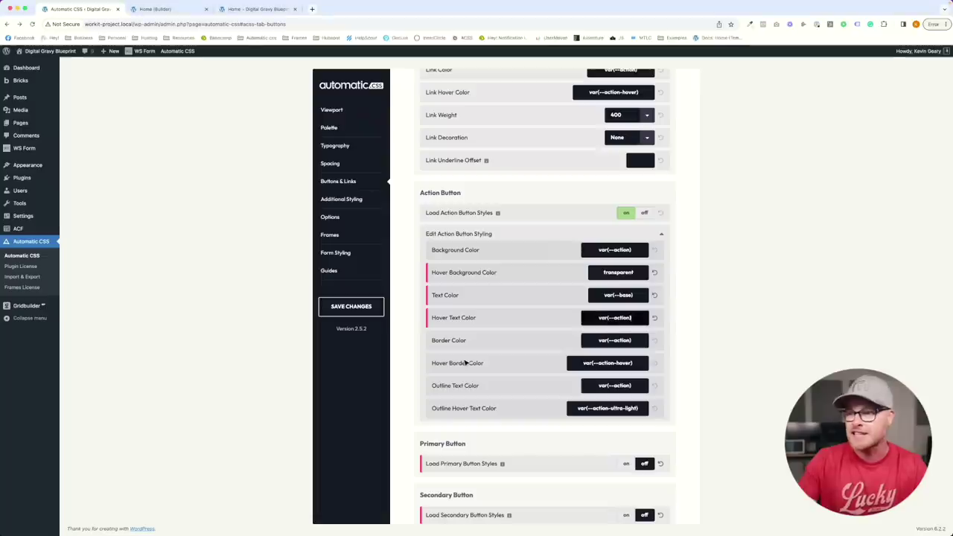
pyautogui.write('-hover')
# Set the Action Button's outline hover text color to var(--action-hover), save the settings, and view the hero button on the front-end page.
pyautogui.tripleClick(619, 324)
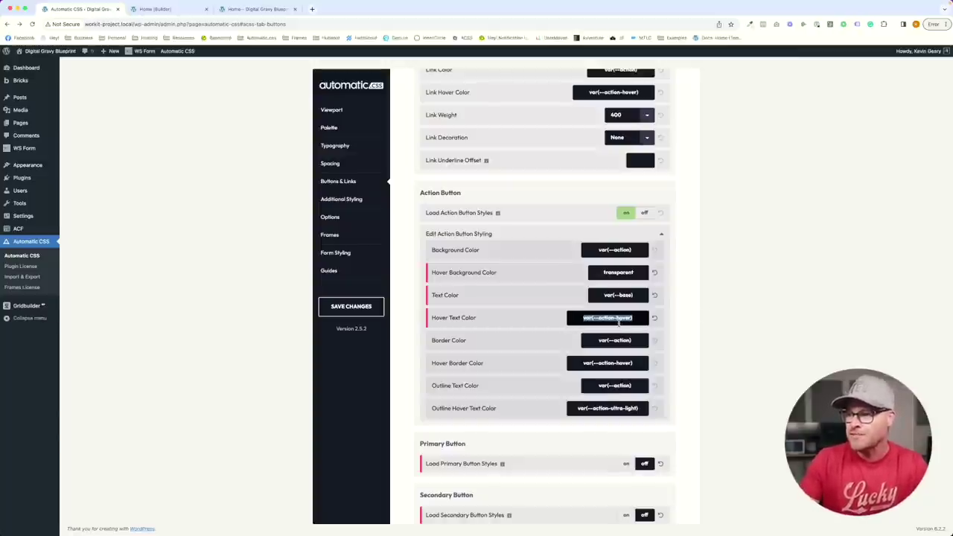
pyautogui.click(632, 363)
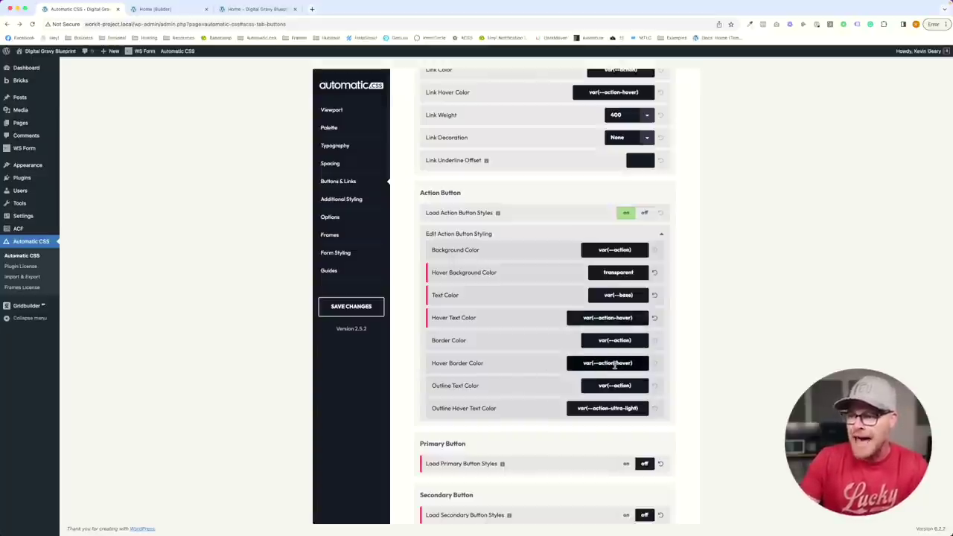
pyautogui.tripleClick(603, 411)
pyautogui.hotkey('ctrl', 'v')
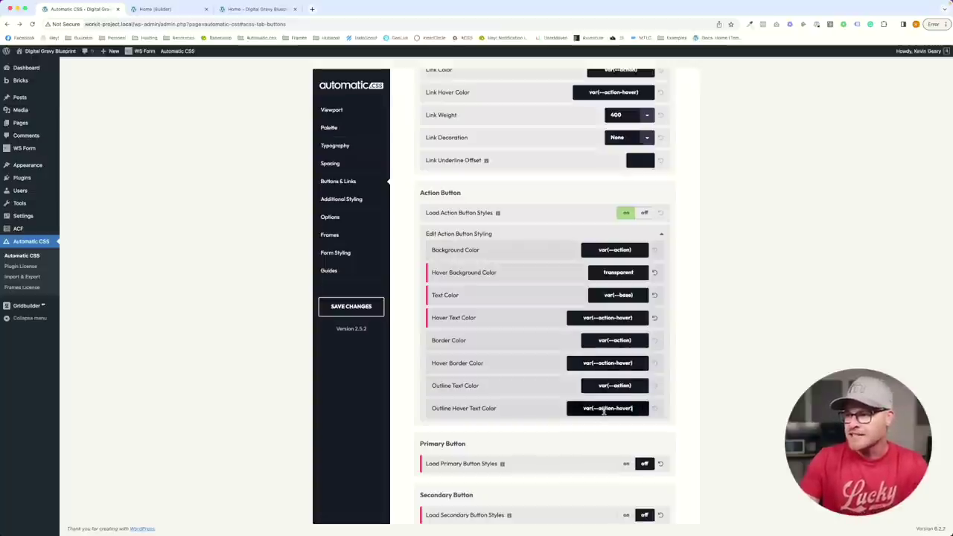
pyautogui.click(365, 310)
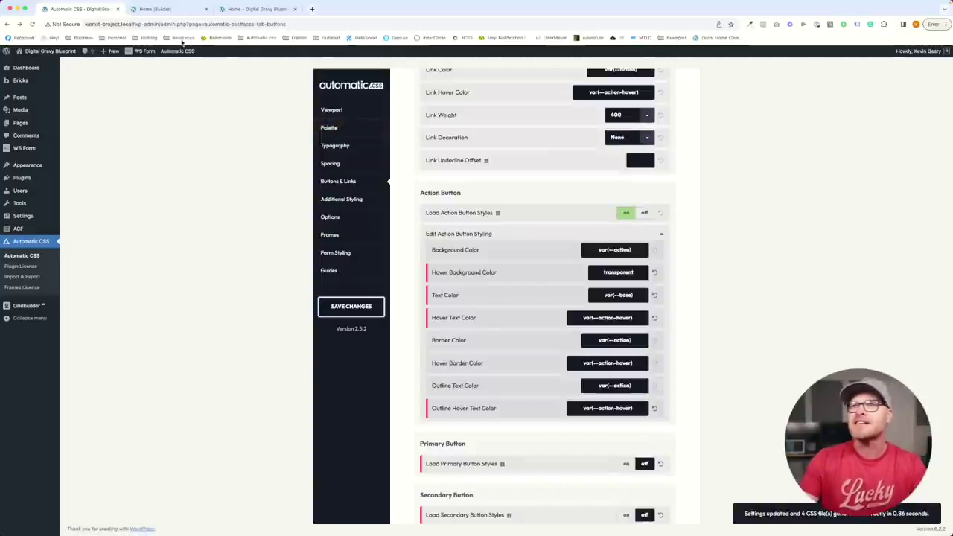
pyautogui.click(253, 11)
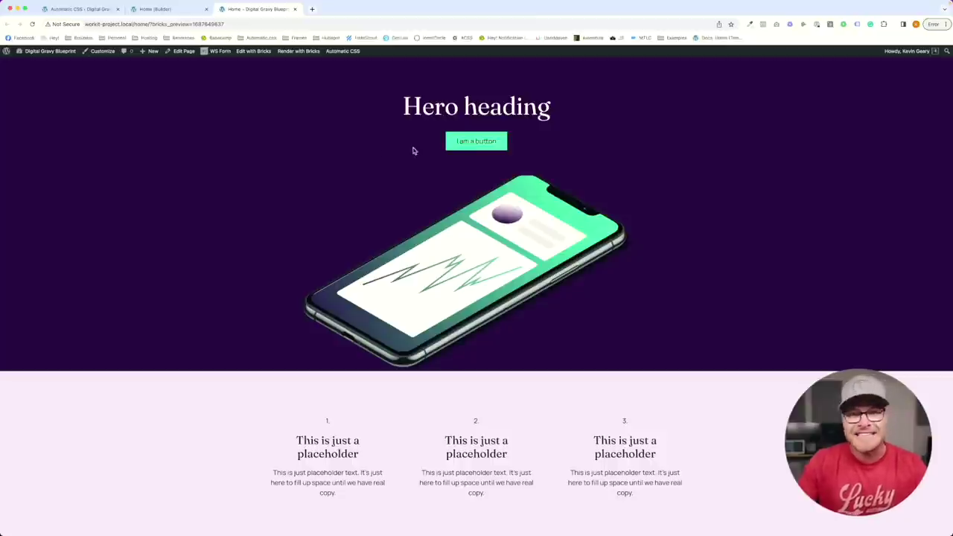
# Set the default button text's font weight to 600 in Automatic CSS and save the changes.
pyautogui.click(153, 9)
pyautogui.click(79, 9)
pyautogui.scroll(2, 530, 208)
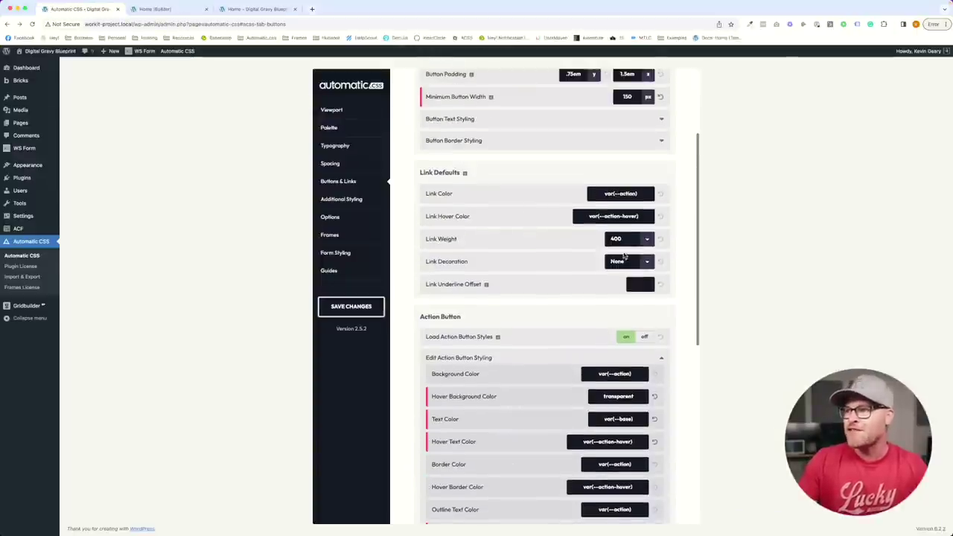
pyautogui.scroll(4, 618, 245)
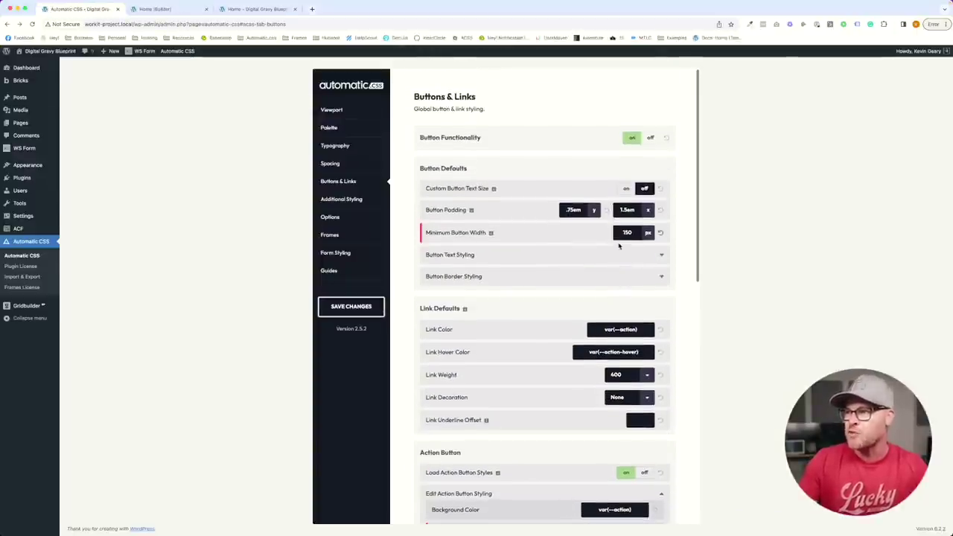
pyautogui.click(584, 257)
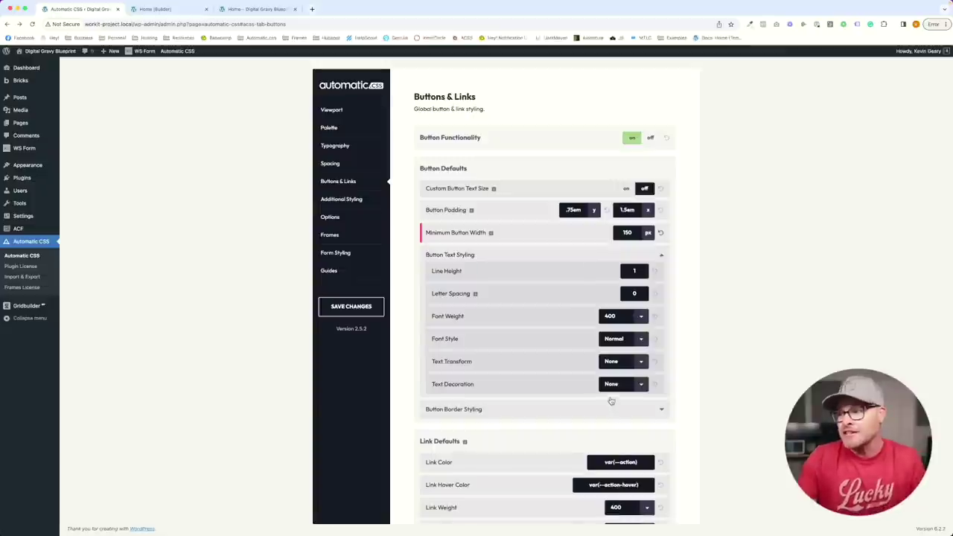
pyautogui.click(622, 316)
pyautogui.click(617, 333)
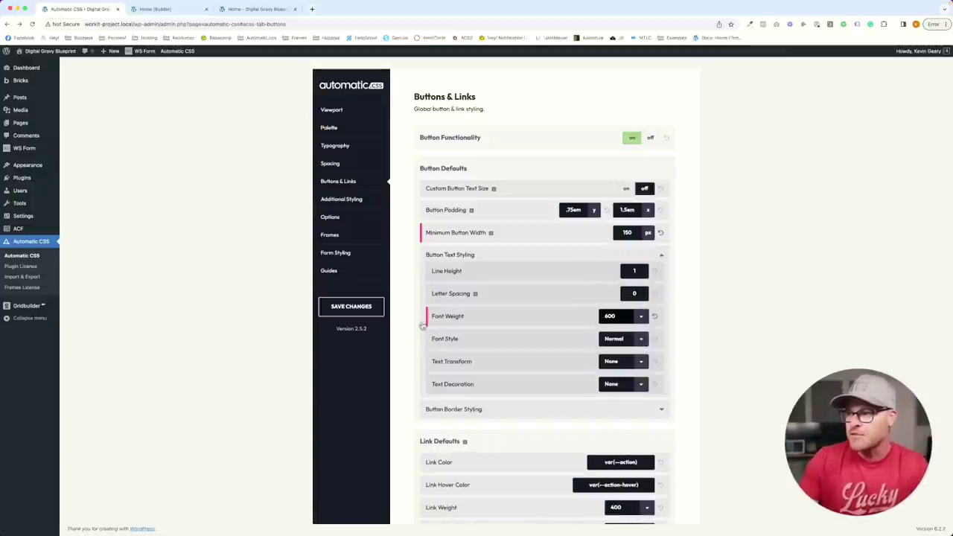
pyautogui.click(372, 308)
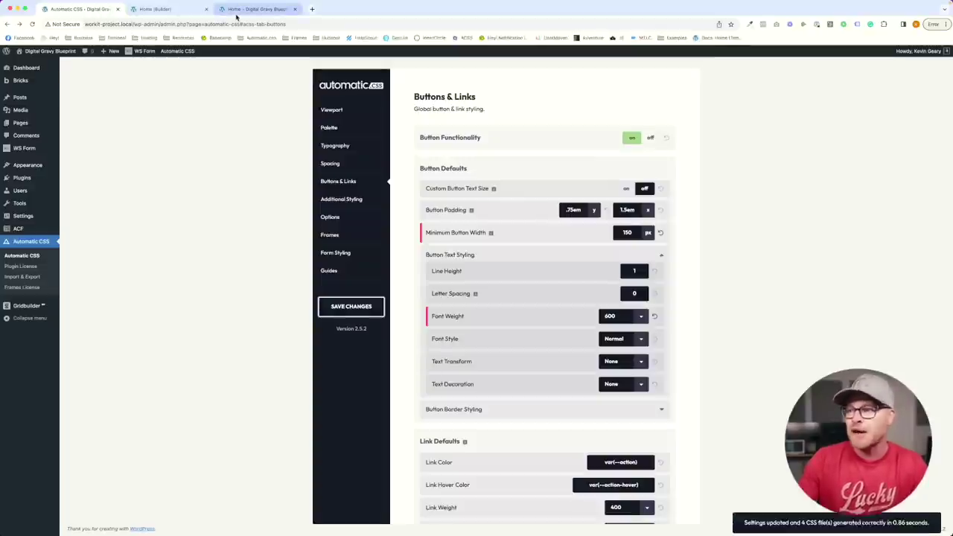
# Compare the front-end hero button with the "Learn more" button in the Figma hero design.
pyautogui.click(237, 10)
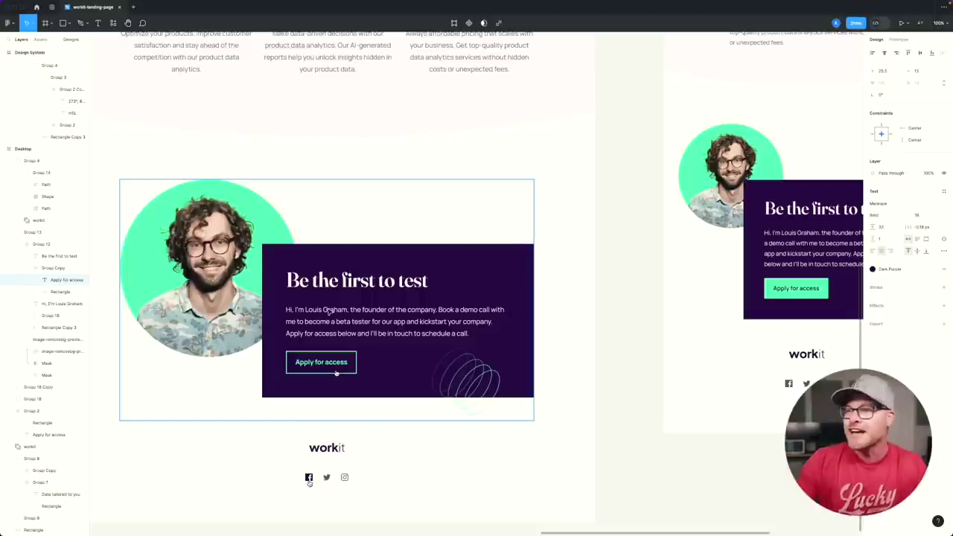
pyautogui.scroll(10, 325, 301)
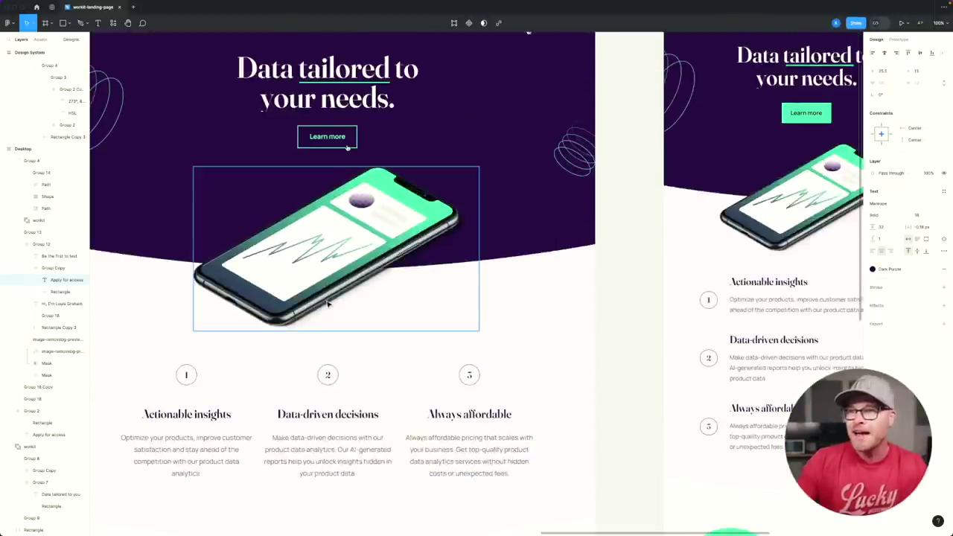
pyautogui.hscroll(-5, 270, 269)
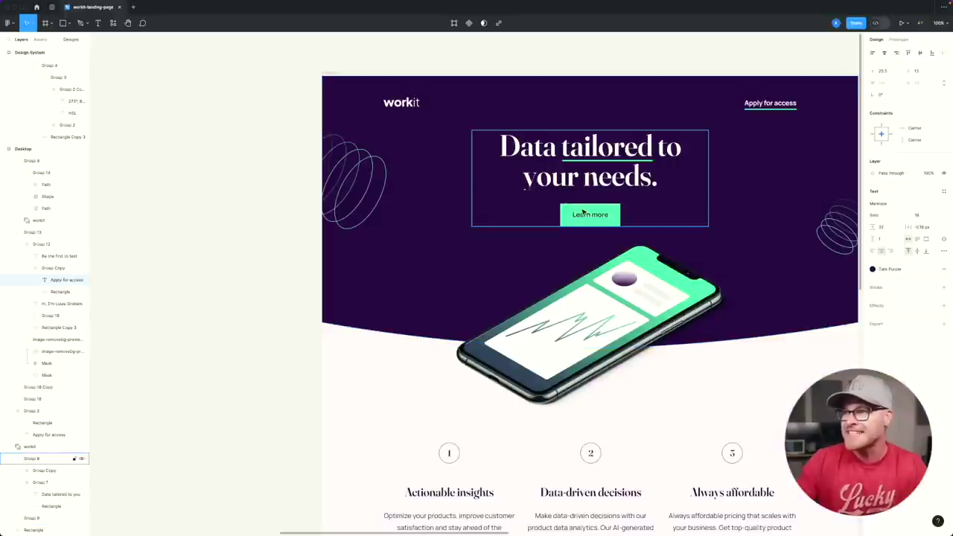
pyautogui.click(590, 214)
pyautogui.click(614, 214)
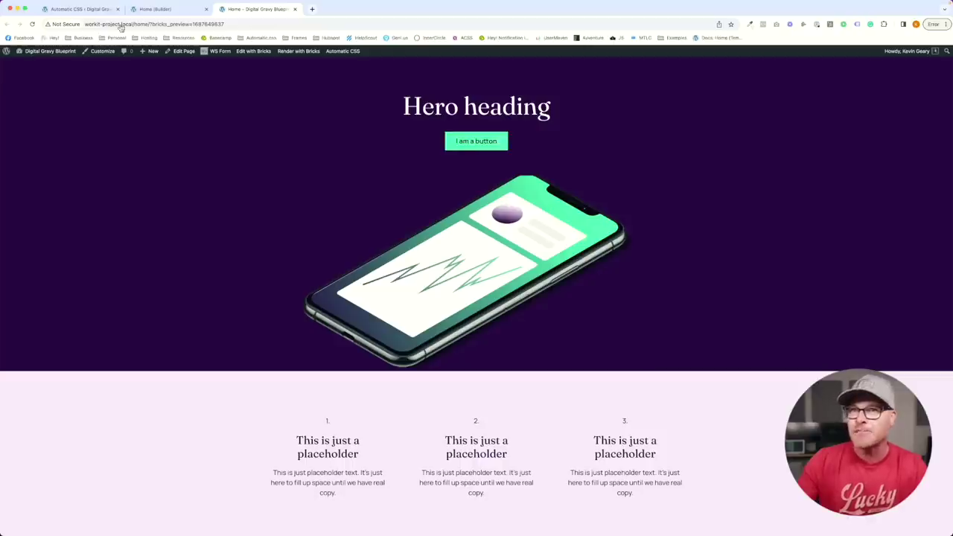
# Set the default vertical button padding to 1em in Automatic CSS, save, and check the hero button on the front-end page.
pyautogui.click(105, 9)
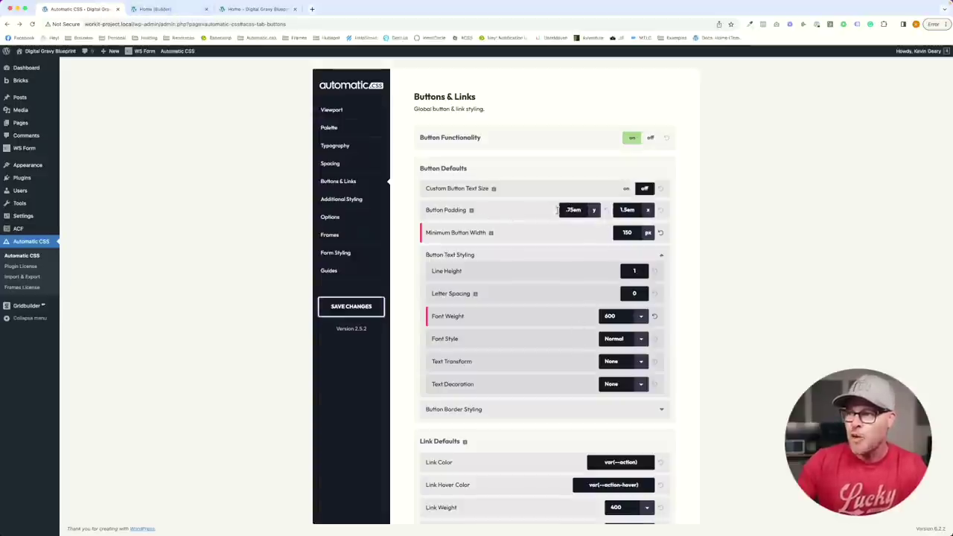
pyautogui.moveTo(574, 211); pyautogui.dragTo(551, 210)
pyautogui.click(371, 302)
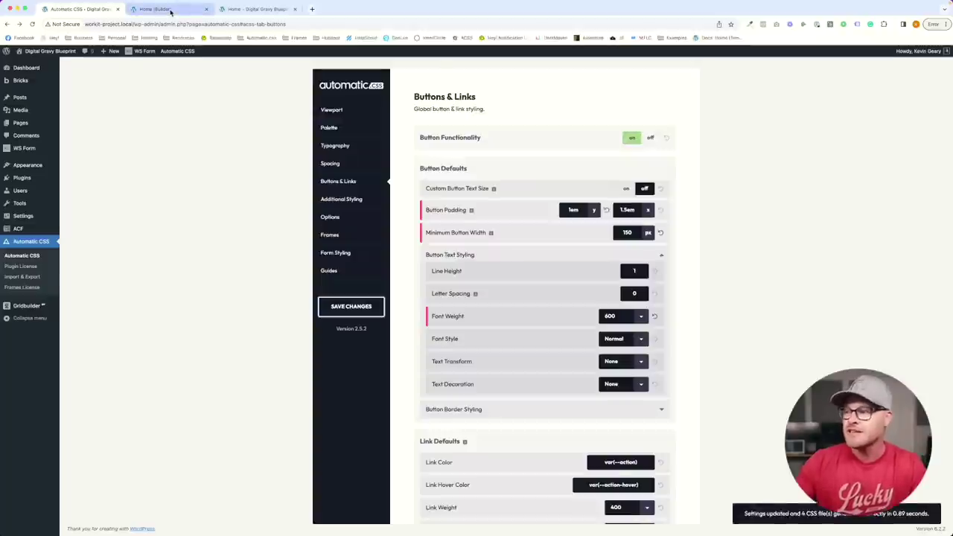
pyautogui.click(170, 9)
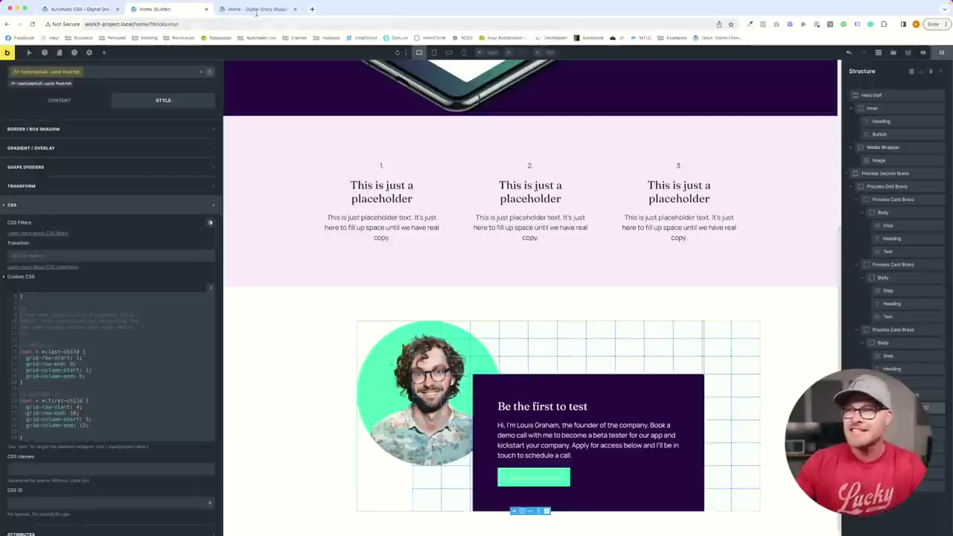
pyautogui.click(257, 9)
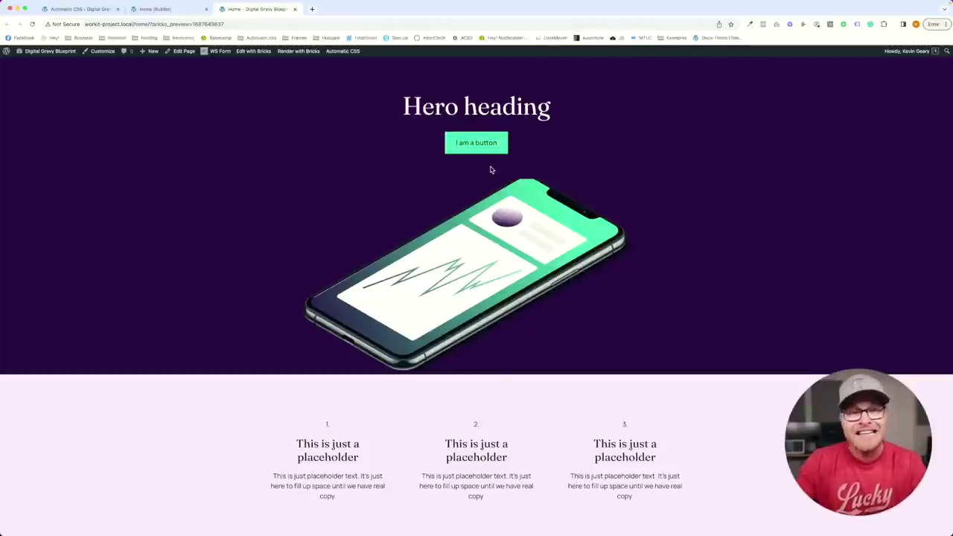
# Inspect the "Be the first to test" heading text in the Figma desktop design.
pyautogui.click(158, 9)
pyautogui.scroll(5, 483, 97)
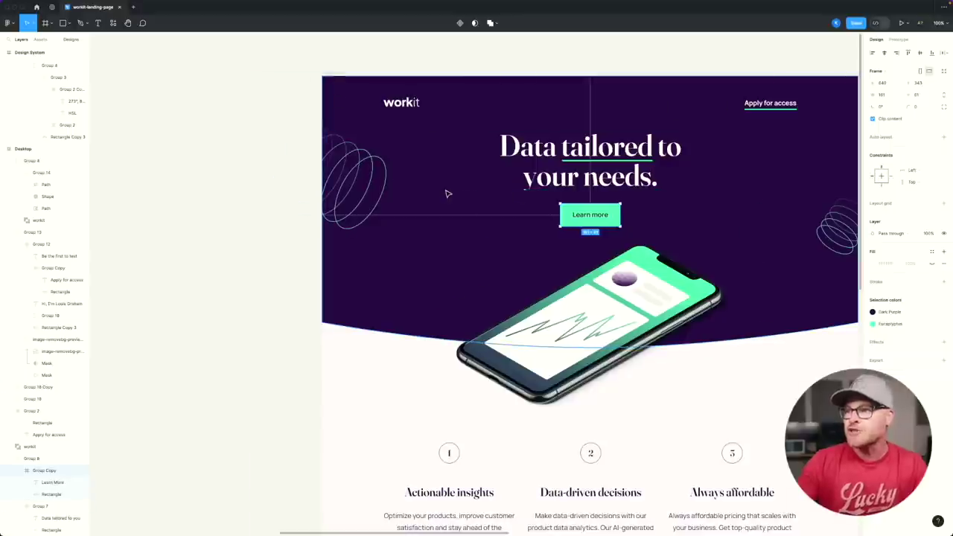
pyautogui.hscroll(3, 446, 195)
pyautogui.scroll(-10, 402, 195)
pyautogui.doubleClick(440, 257)
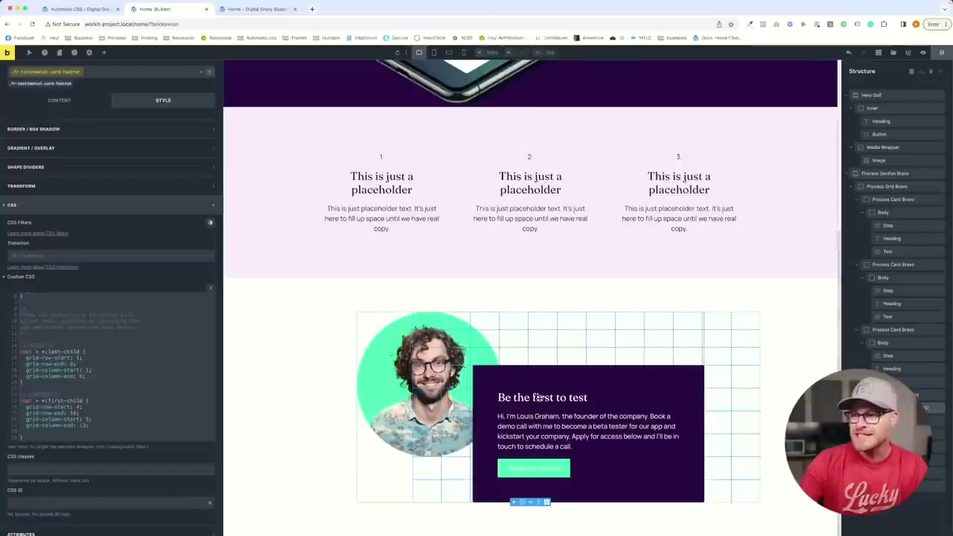
# Set the "Be the first to test" heading's HTML tag to h2 in the Bricks builder.
pyautogui.click(542, 397)
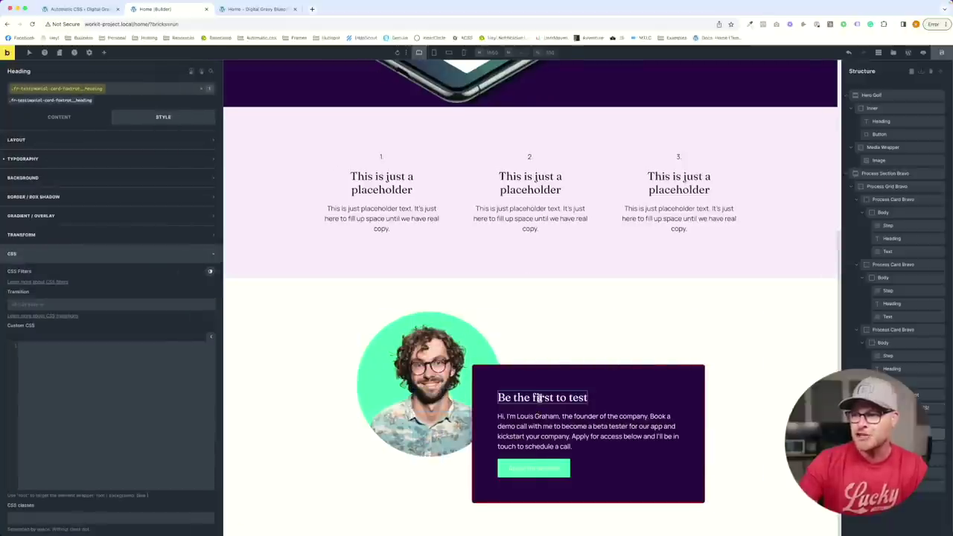
pyautogui.click(54, 118)
pyautogui.click(78, 154)
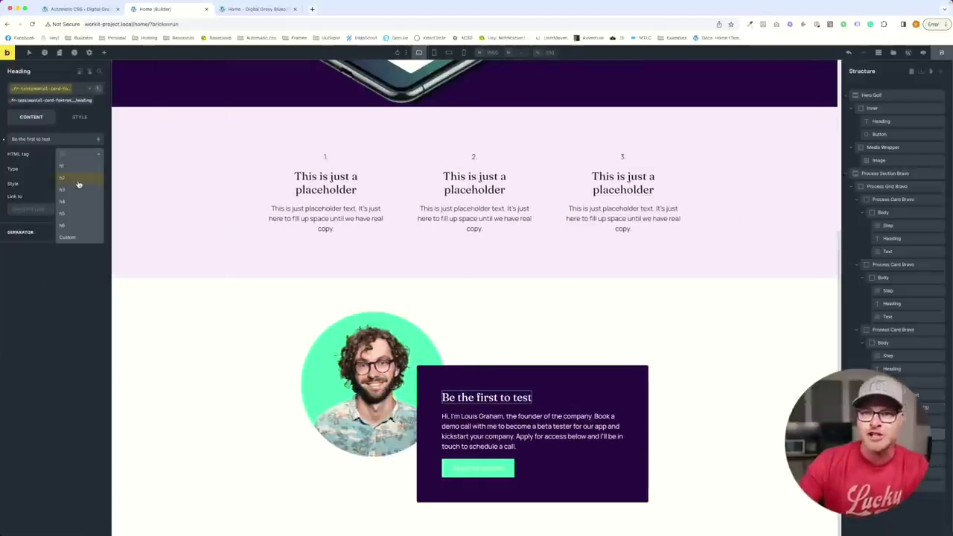
pyautogui.click(74, 168)
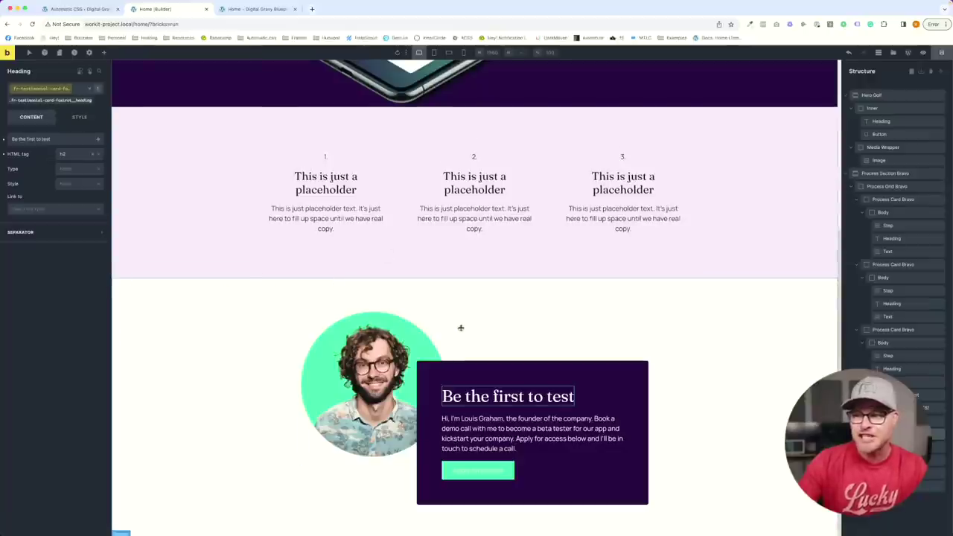
# Compare the "Be the first to test" heading on the front-end page with its Figma design.
pyautogui.click(257, 9)
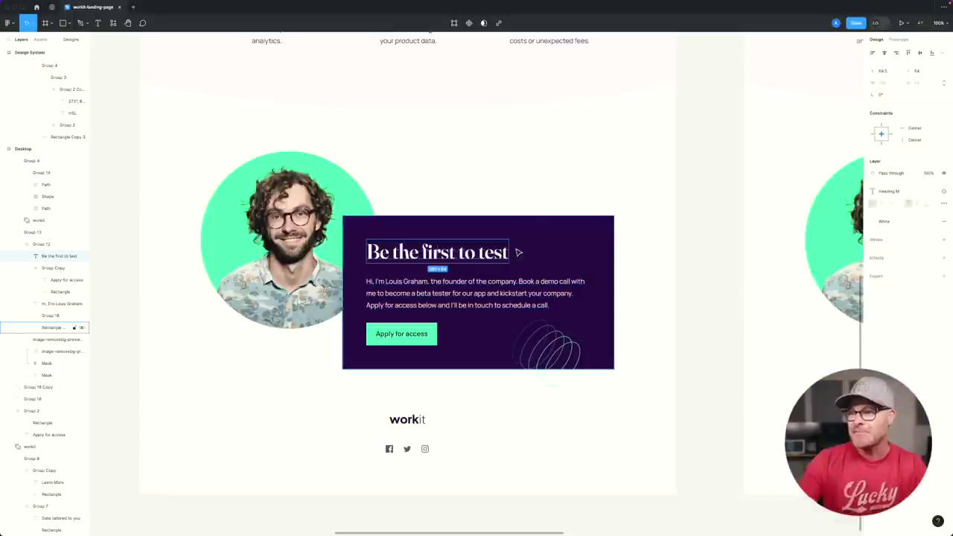
pyautogui.scroll(-1, 518, 253)
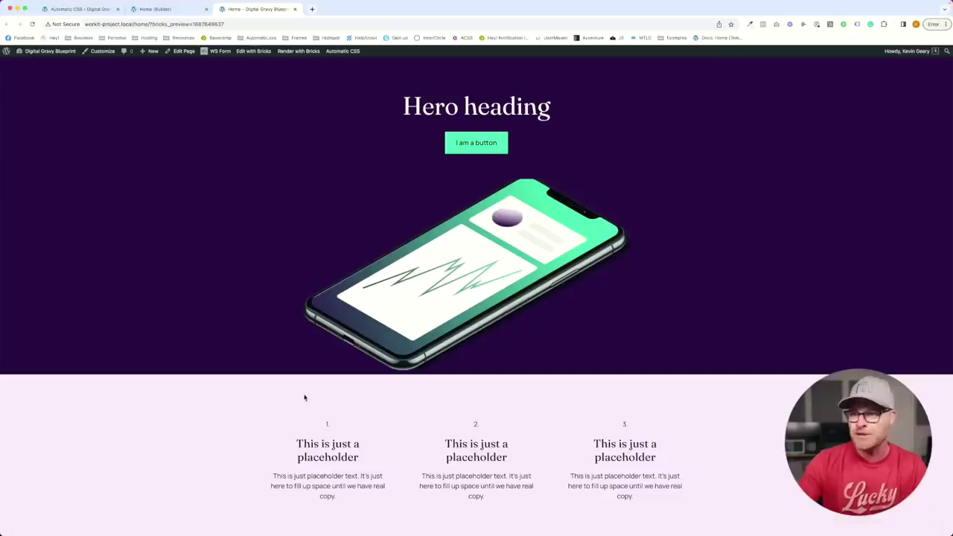
# Compare the numbered labels of the three process cards in the Figma landing-page design with those in the Bricks builder.
pyautogui.scroll(-5, 307, 396)
pyautogui.scroll(-1, 381, 409)
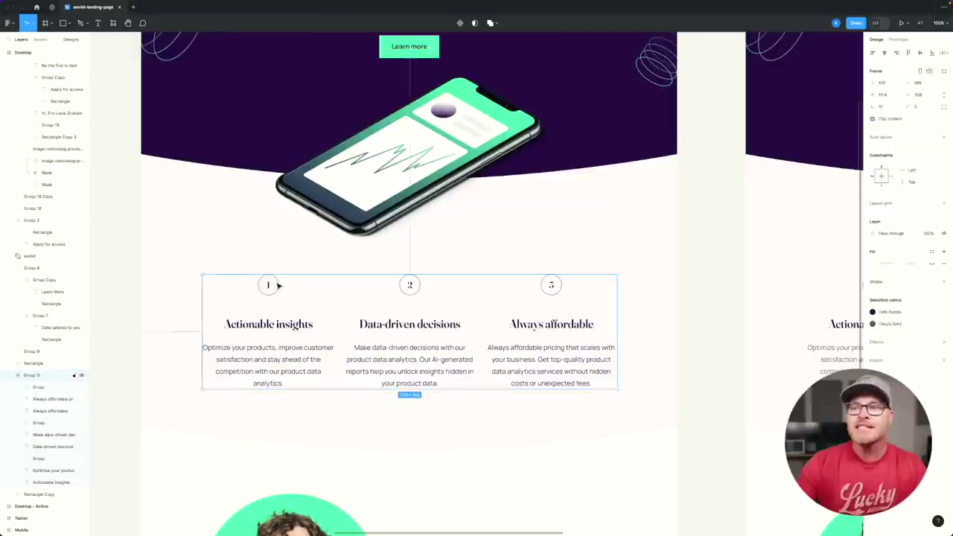
pyautogui.click(276, 284)
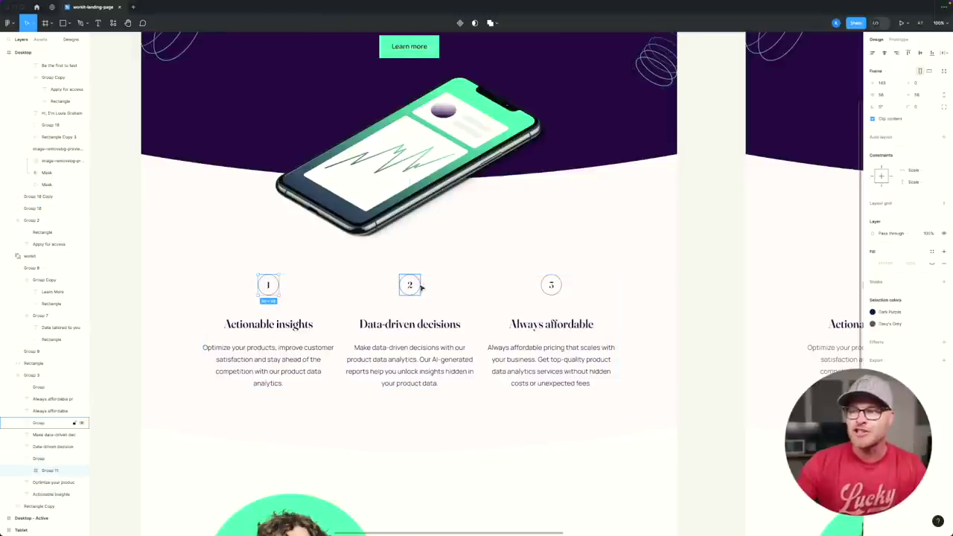
pyautogui.click(551, 285)
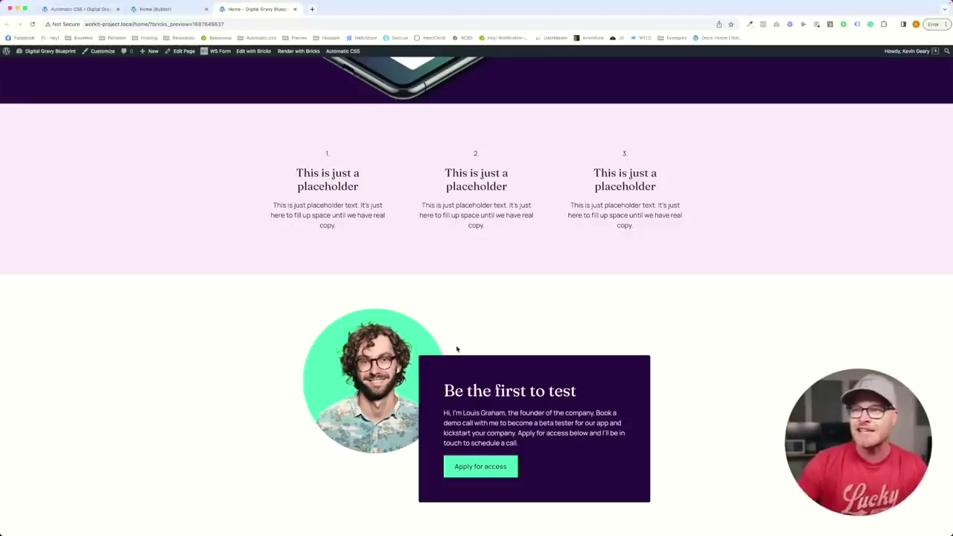
pyautogui.click(155, 9)
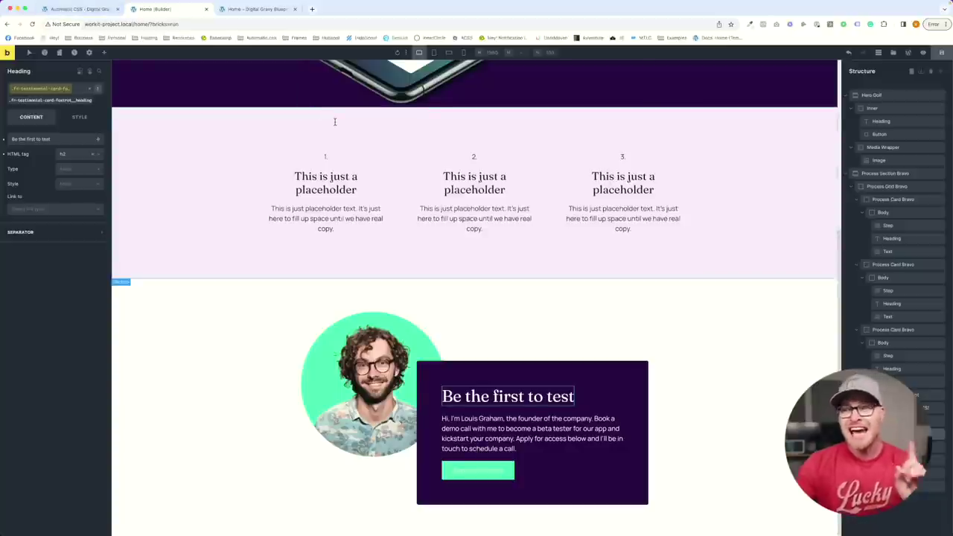
pyautogui.click(326, 156)
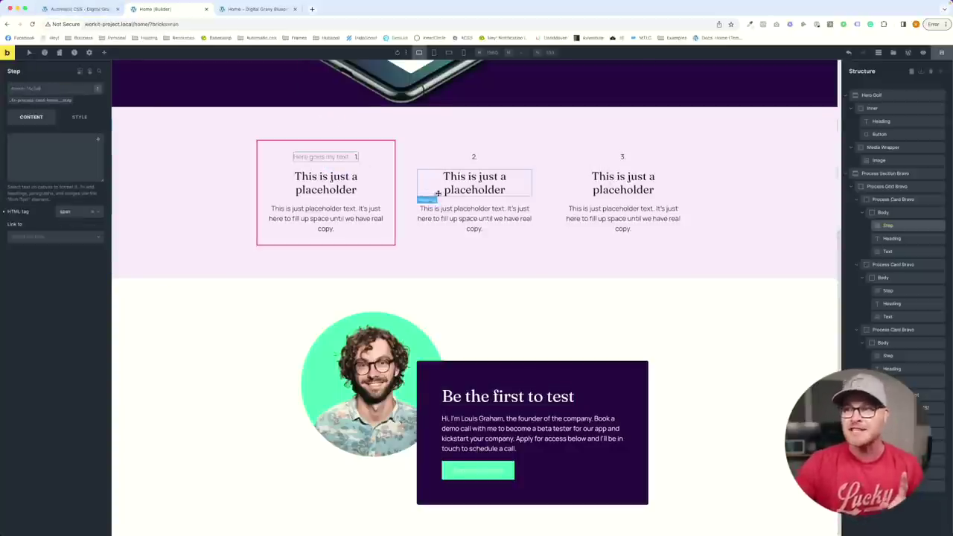
pyautogui.click(677, 158)
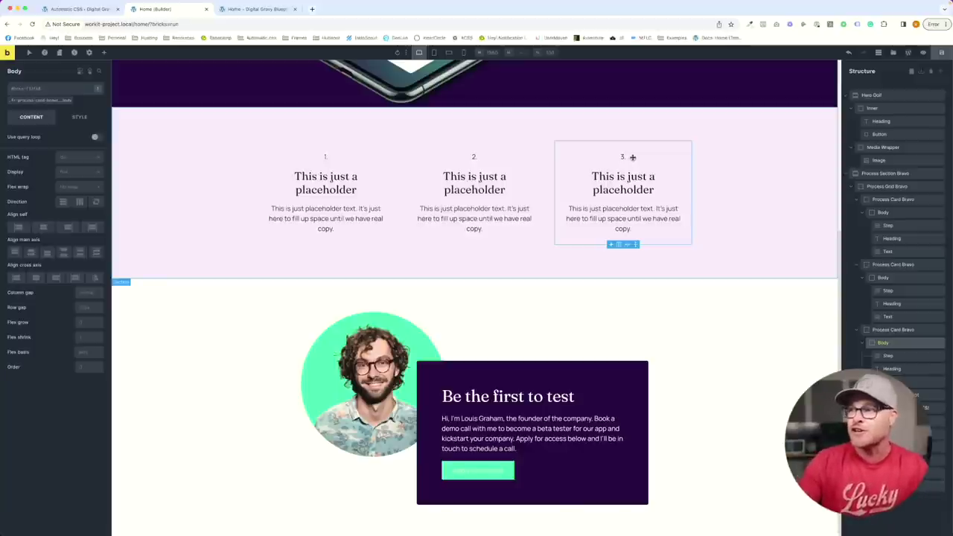
# Replace the first process card's placeholder heading with "Actionable insights" from the Figma design.
pyautogui.press('super+Tab')
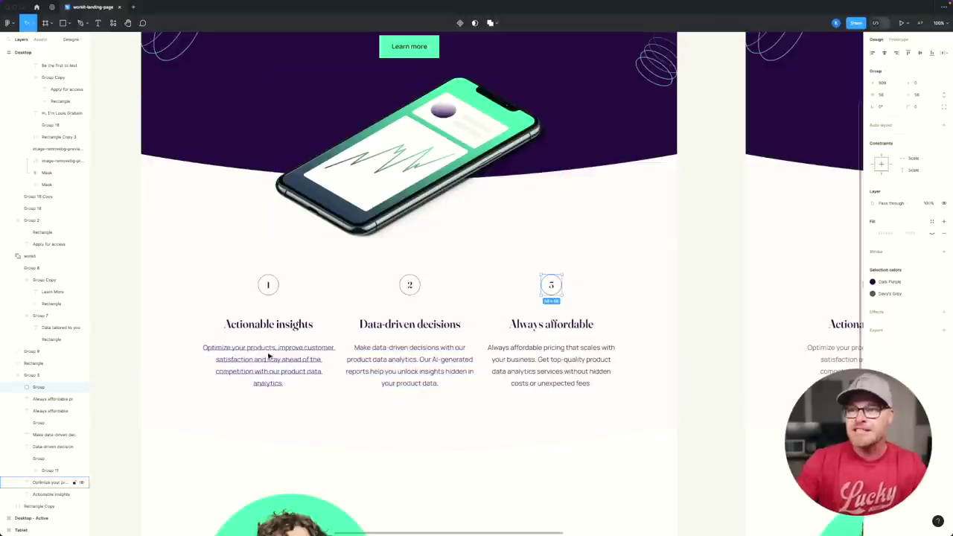
pyautogui.click(327, 325)
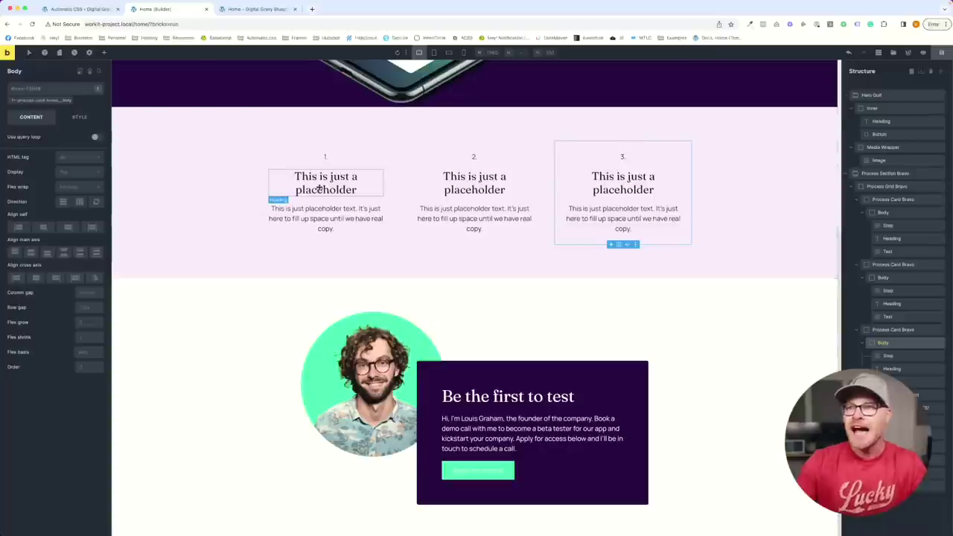
pyautogui.doubleClick(321, 187)
pyautogui.write('Actionable insights')
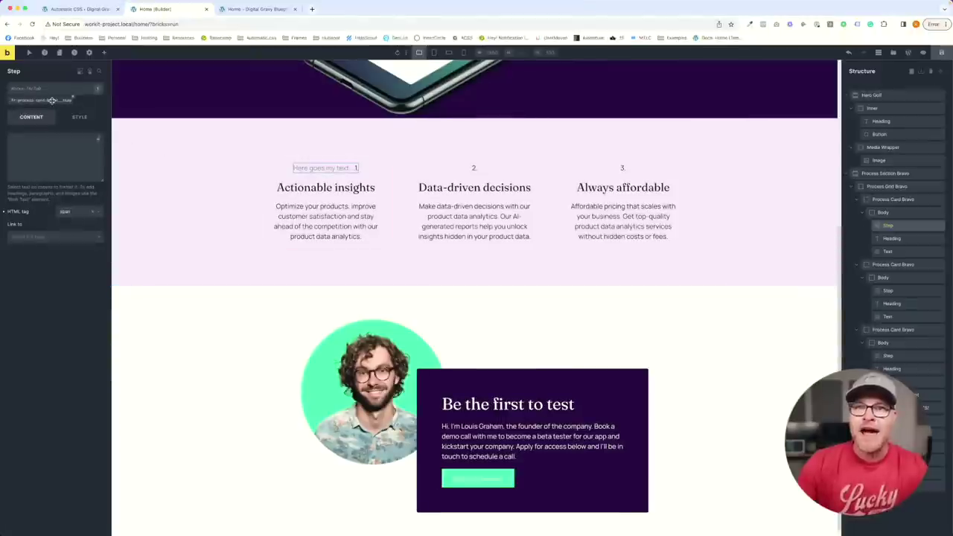
# Set the width and height of the process card's step class to 2em, checking the number circles in the Figma design.
pyautogui.click(52, 99)
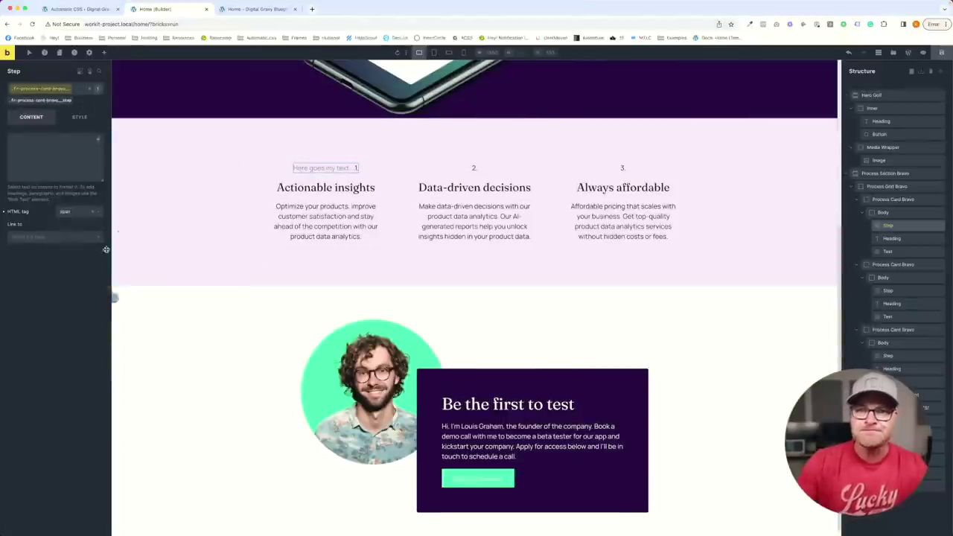
pyautogui.click(79, 117)
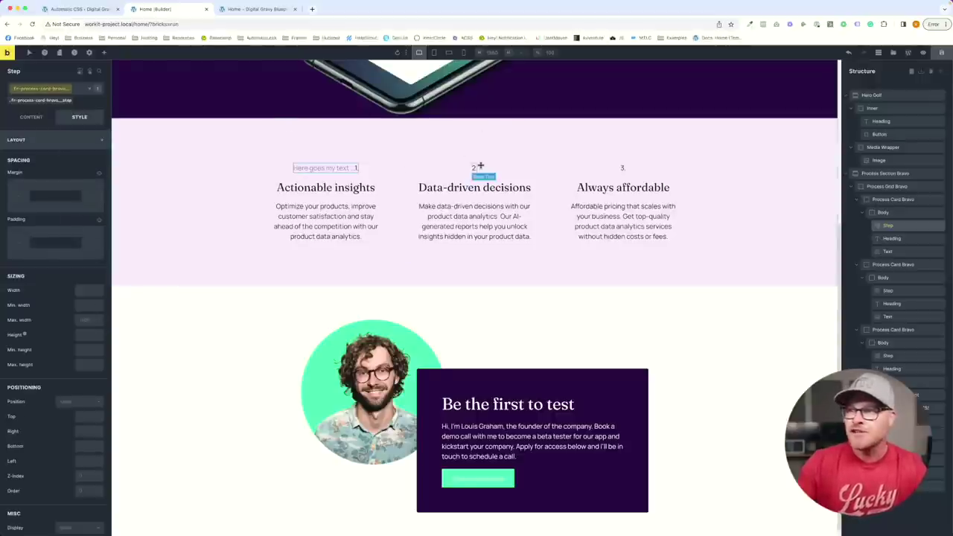
pyautogui.press('super+Tab')
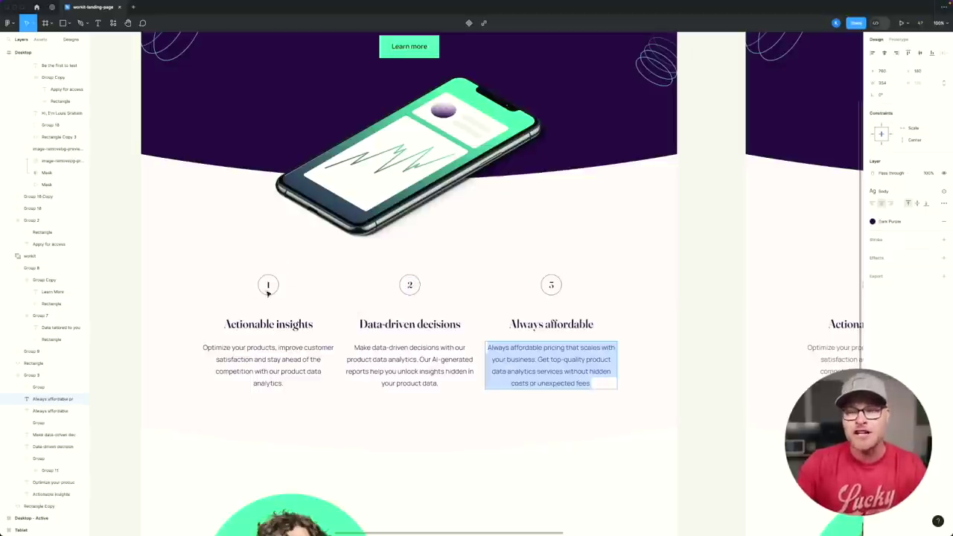
pyautogui.press('super+Tab')
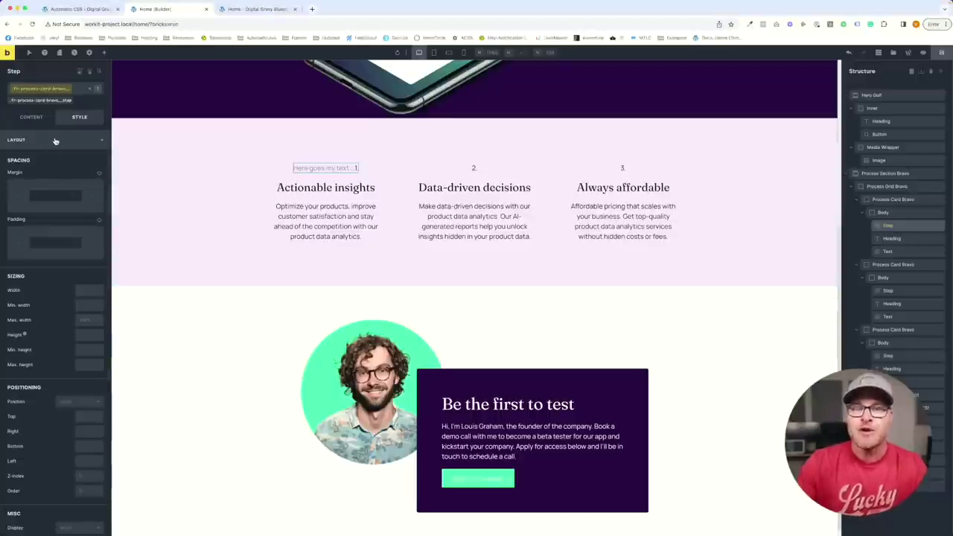
pyautogui.click(92, 293)
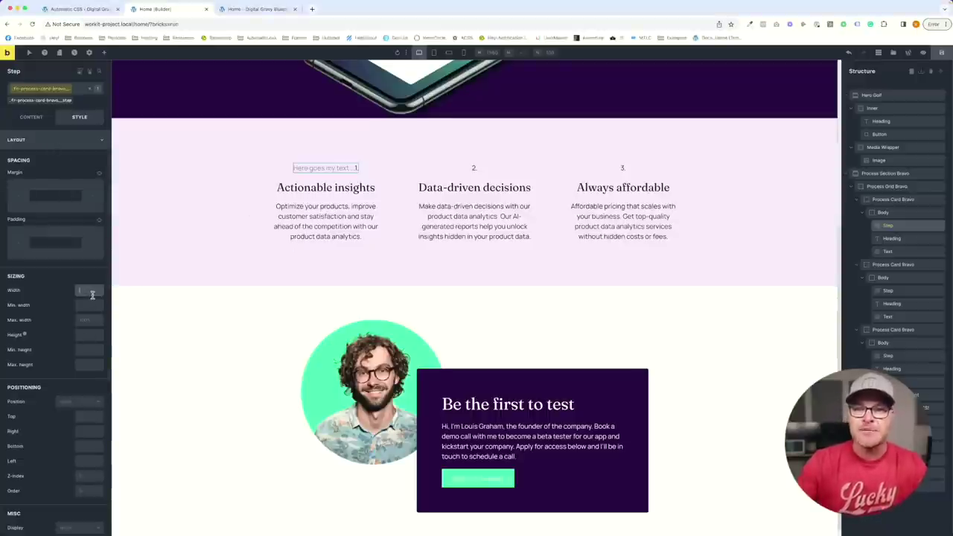
pyautogui.doubleClick(96, 290)
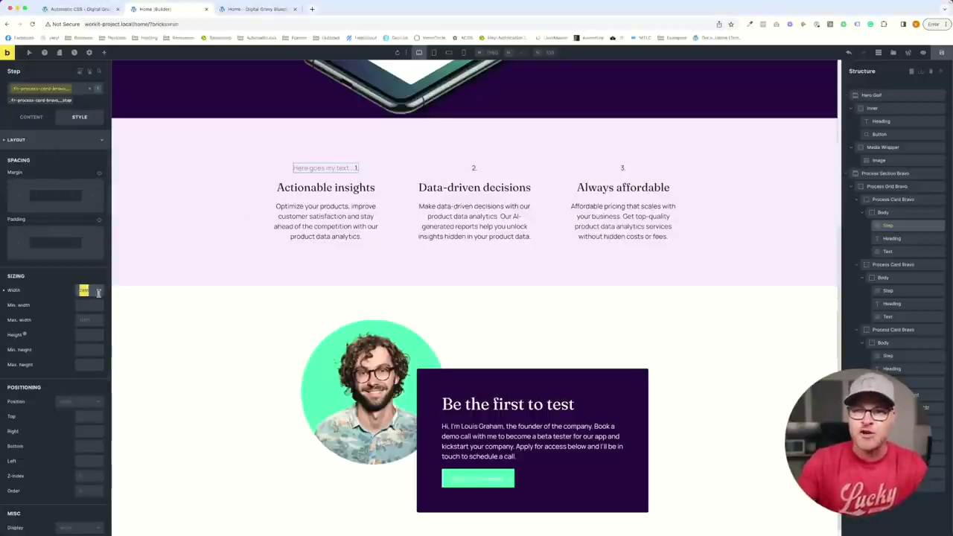
pyautogui.click(92, 336)
pyautogui.write('2em')
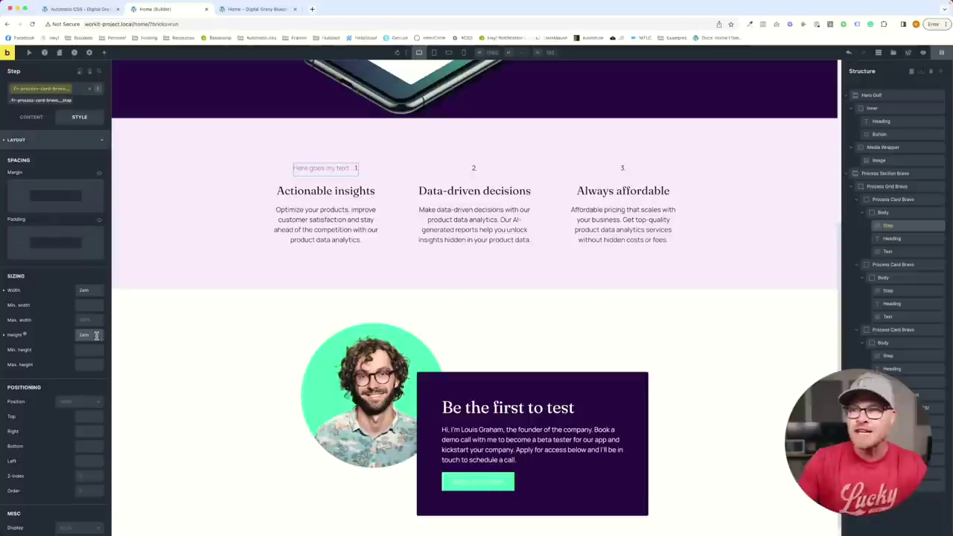
# Give the step class a solid dark purple border of width 1 on all sides and check it on the preview page.
pyautogui.click(40, 143)
pyautogui.click(49, 198)
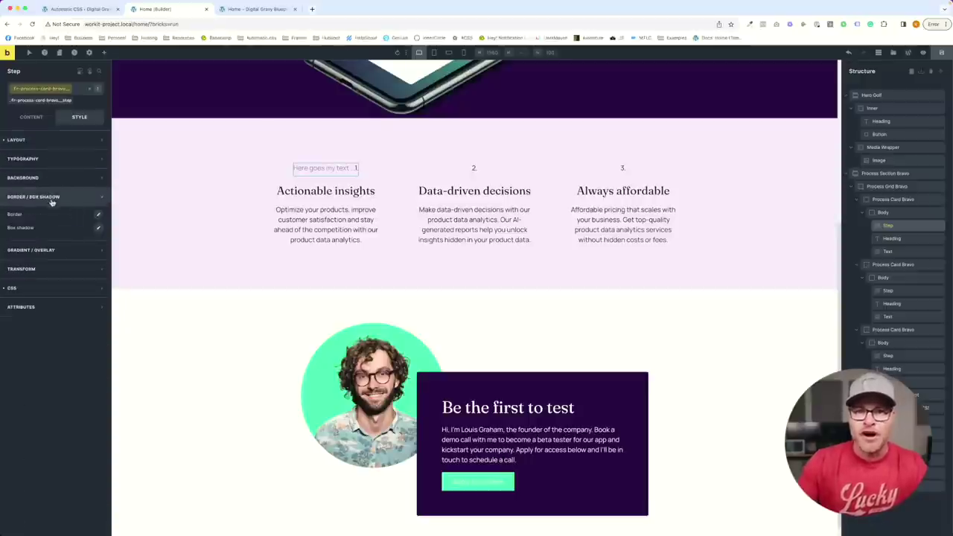
pyautogui.click(100, 215)
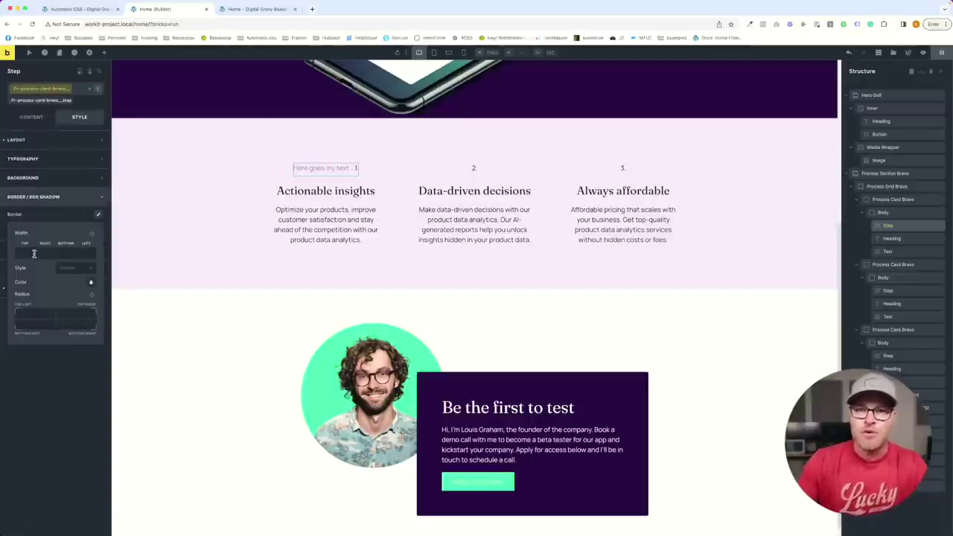
pyautogui.click(93, 265)
pyautogui.click(77, 304)
pyautogui.click(91, 282)
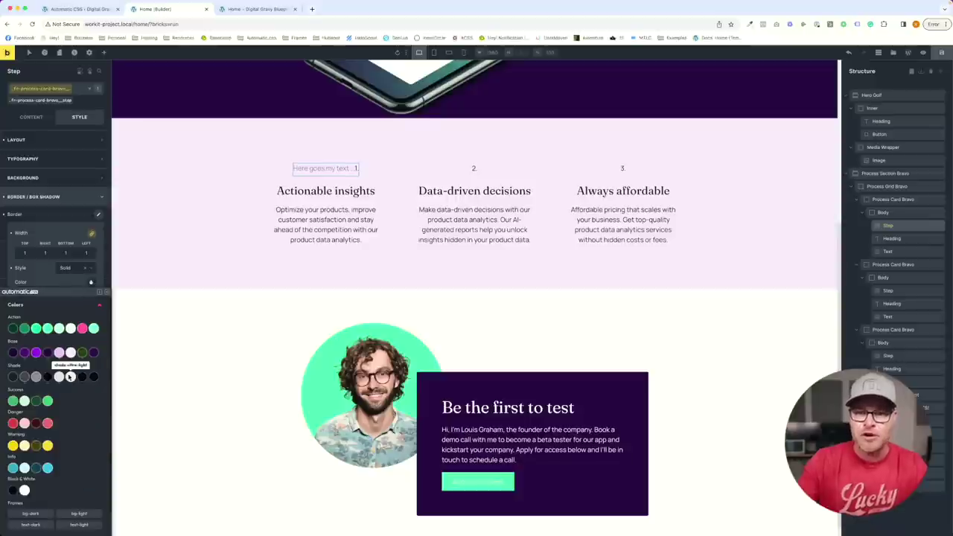
pyautogui.click(48, 352)
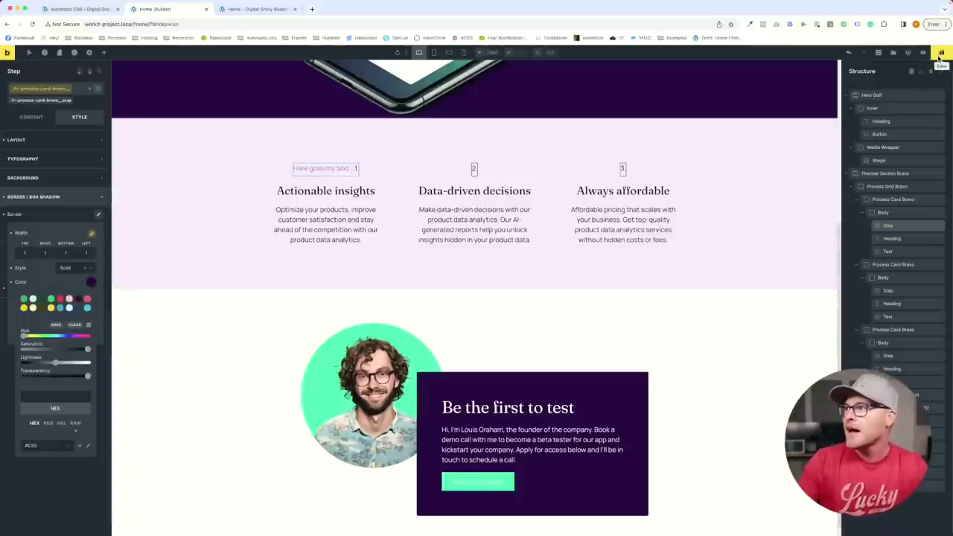
pyautogui.click(253, 9)
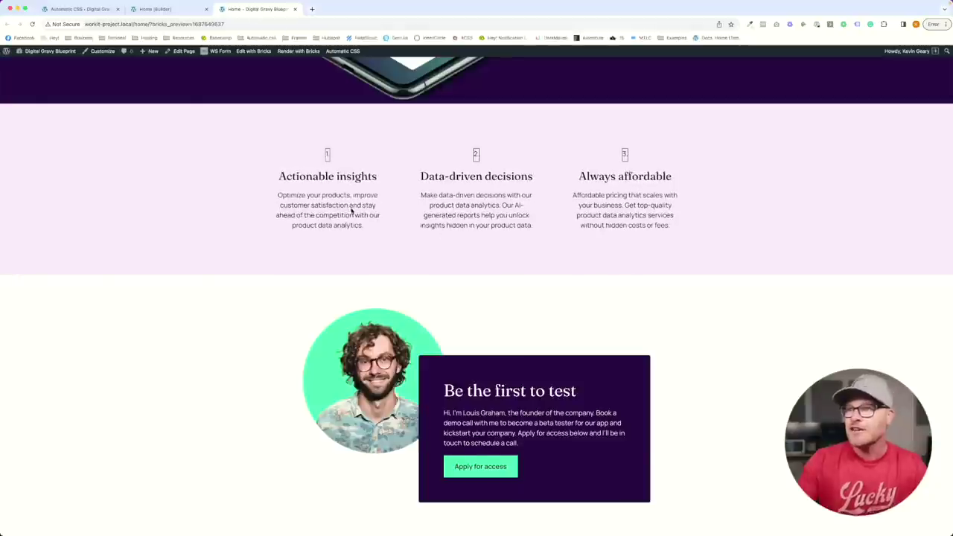
# Return to the builder and clear the height value of the step class.
pyautogui.click(158, 9)
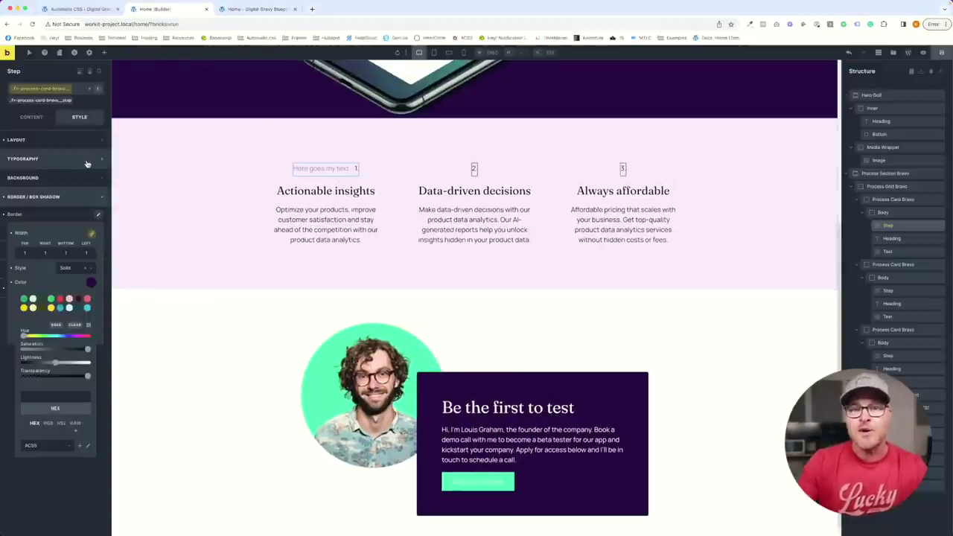
pyautogui.click(47, 197)
pyautogui.click(47, 140)
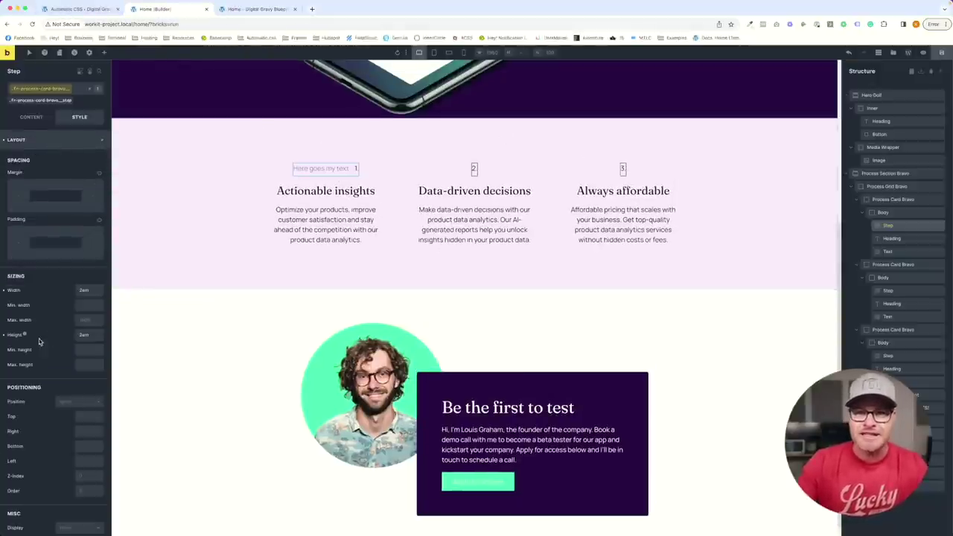
pyautogui.doubleClick(84, 334)
pyautogui.press('BackSpace')
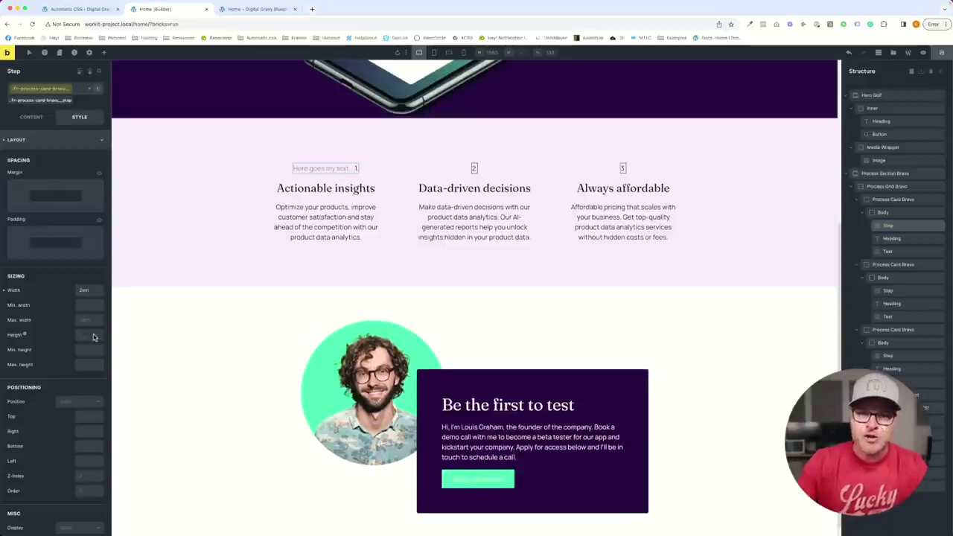
# Add a root rule with "aspect-ratio: 1/1;" to the step class's custom CSS.
pyautogui.scroll(-5, 93, 339)
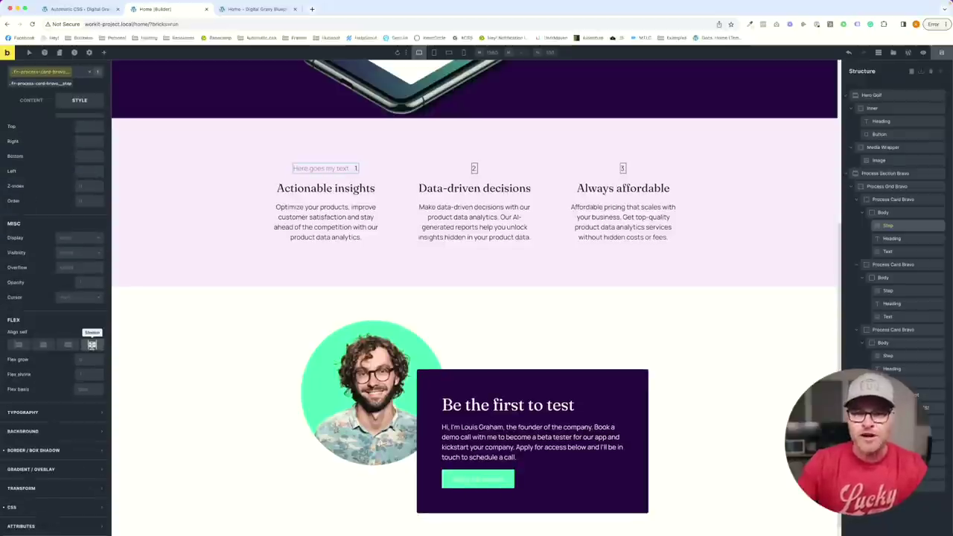
pyautogui.click(56, 514)
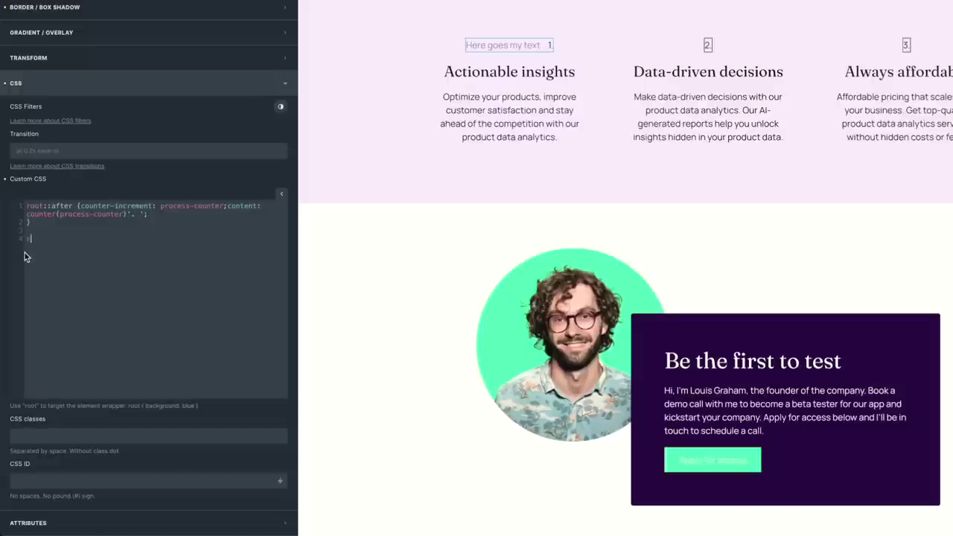
pyautogui.write('oot {')
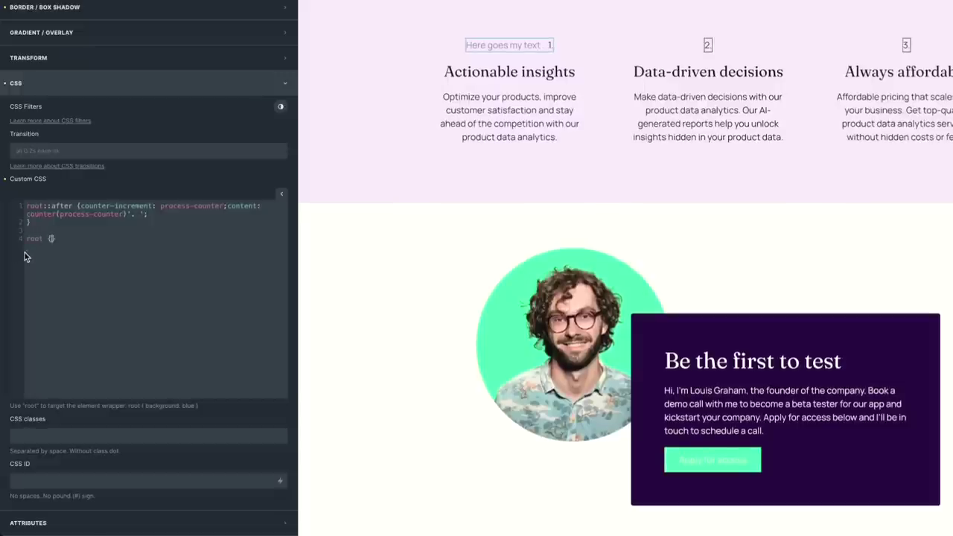
pyautogui.press('Return')
pyautogui.write('aspect-ratio: 1/1;')
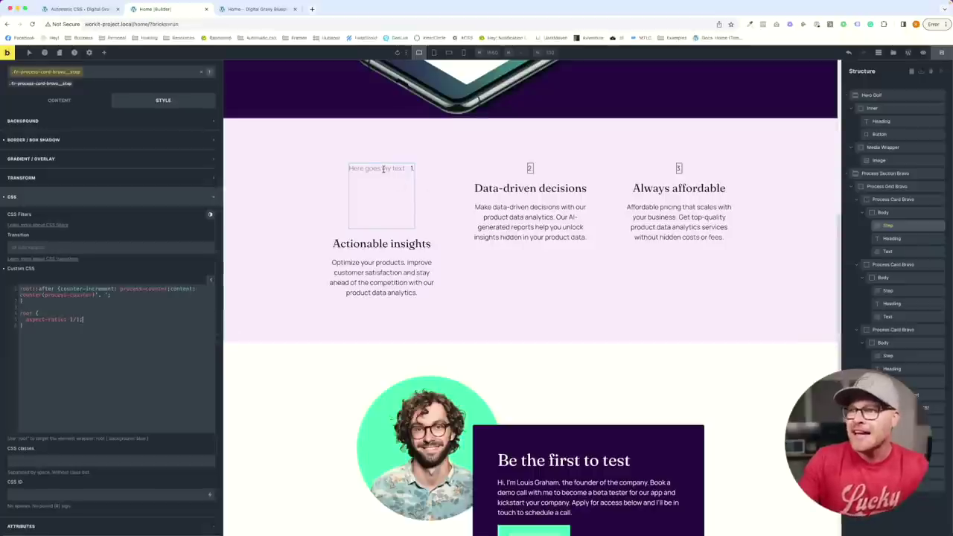
pyautogui.moveTo(387, 169)
pyautogui.mouseDown()
pyautogui.moveTo(308, 176)
pyautogui.moveTo(311, 194)
pyautogui.moveTo(384, 172)
pyautogui.moveTo(470, 196)
pyautogui.mouseUp()
pyautogui.click(74, 384)
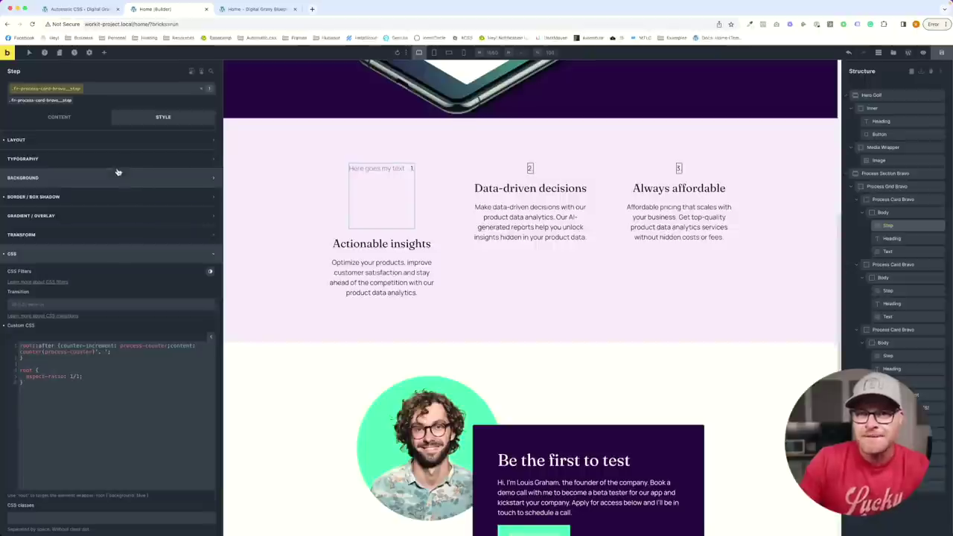
# Set the step class's border radius to 50% on all four corners.
pyautogui.click(111, 196)
pyautogui.click(210, 213)
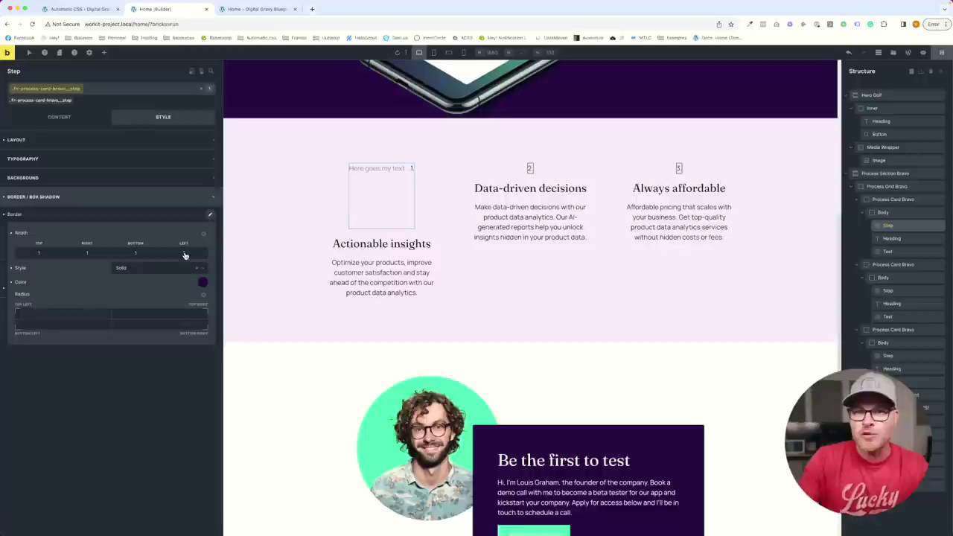
pyautogui.click(66, 313)
pyautogui.write('50%')
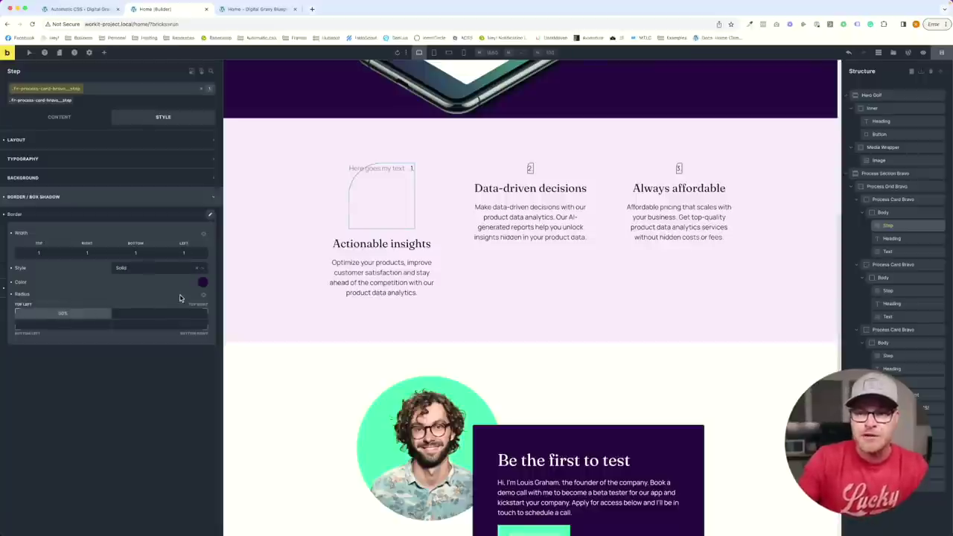
pyautogui.click(203, 294)
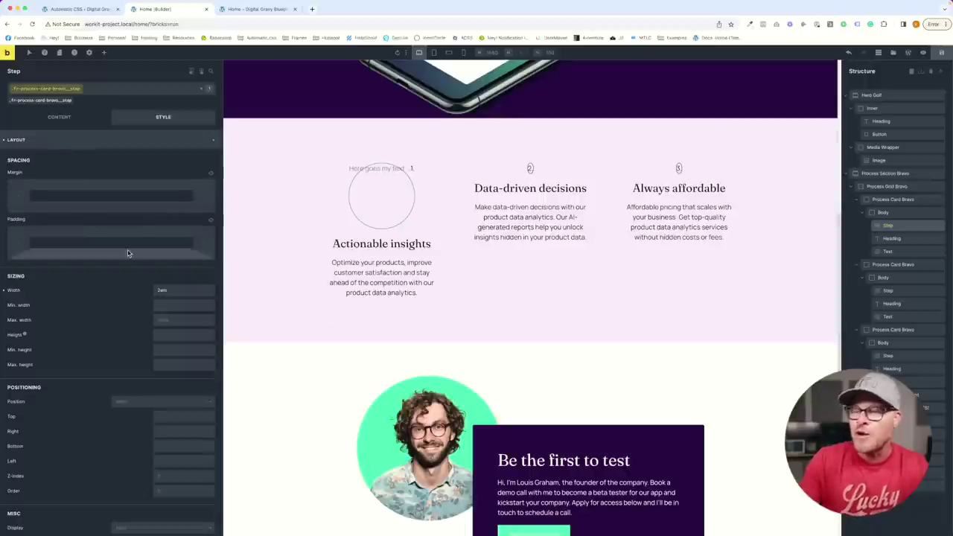
# Set the step class's display to flex and center its content on the main and cross axes.
pyautogui.scroll(-5, 62, 286)
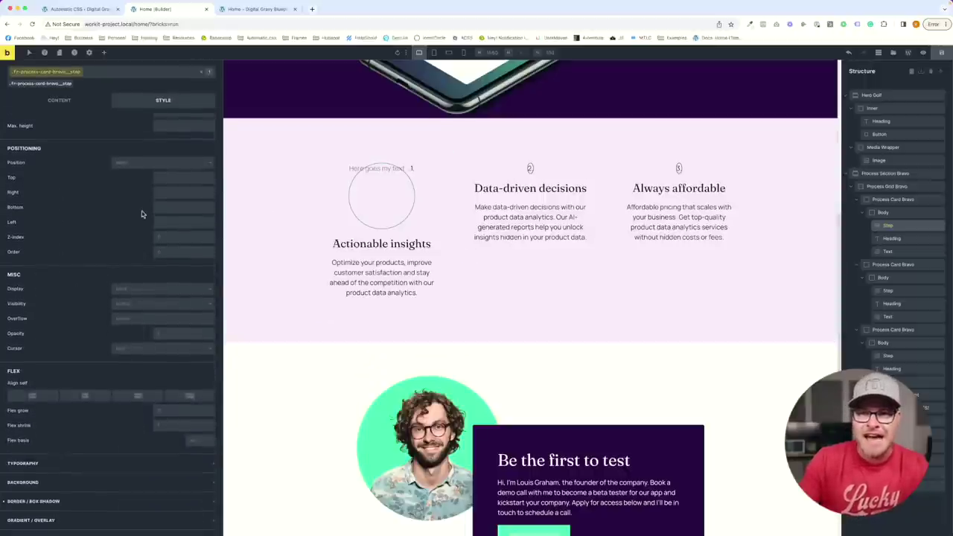
pyautogui.click(131, 290)
pyautogui.click(131, 307)
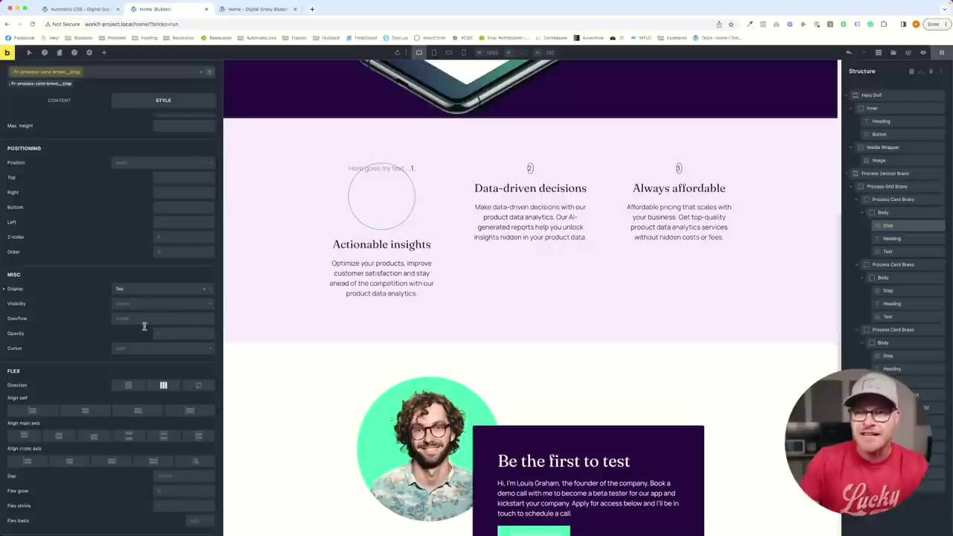
pyautogui.click(59, 435)
pyautogui.click(69, 461)
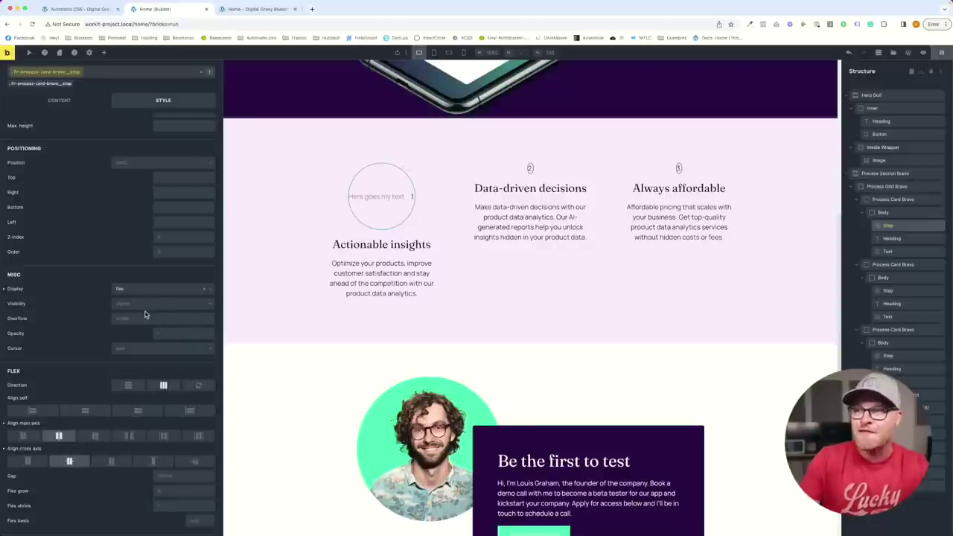
# Set the step class's line height to 1, check the step numbers on the front-end preview, and return to the builder.
pyautogui.scroll(5, 143, 276)
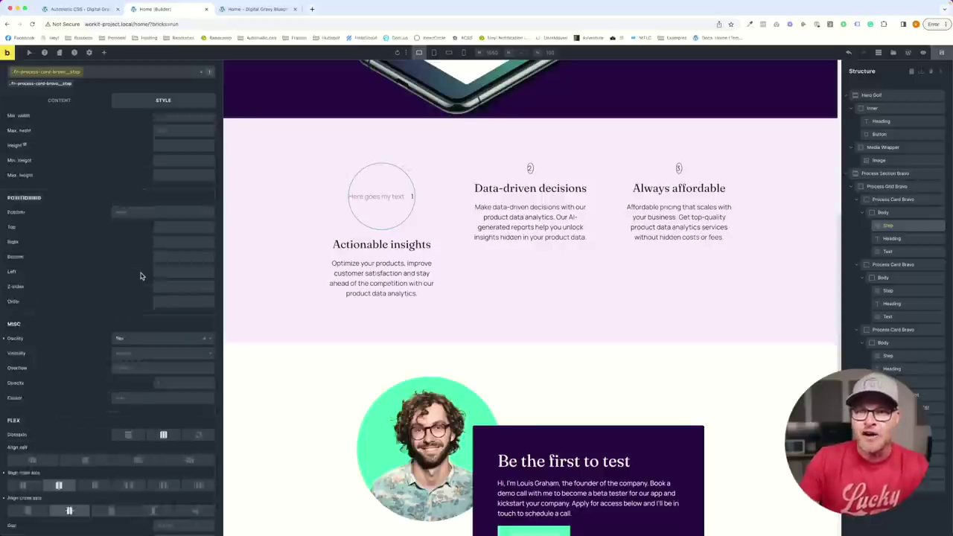
pyautogui.click(123, 143)
pyautogui.click(112, 159)
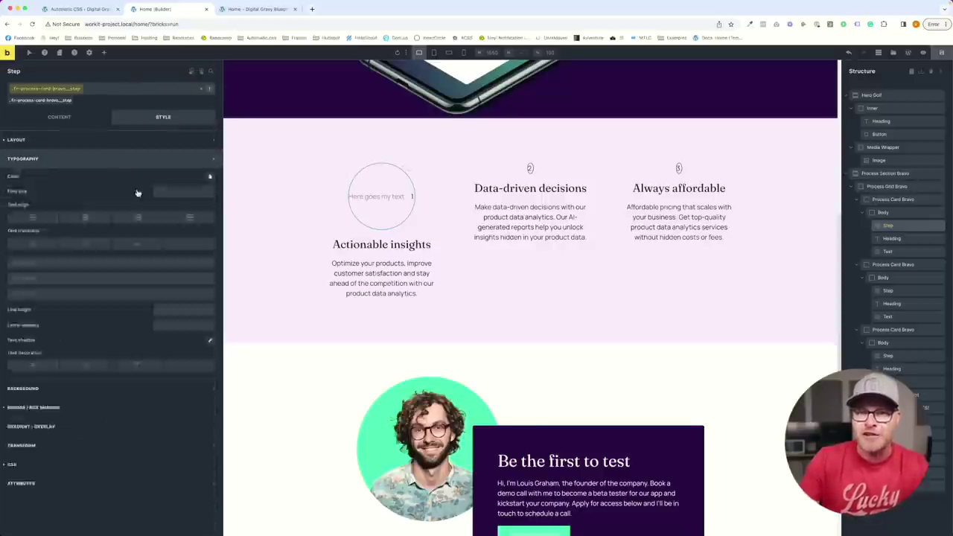
pyautogui.click(175, 310)
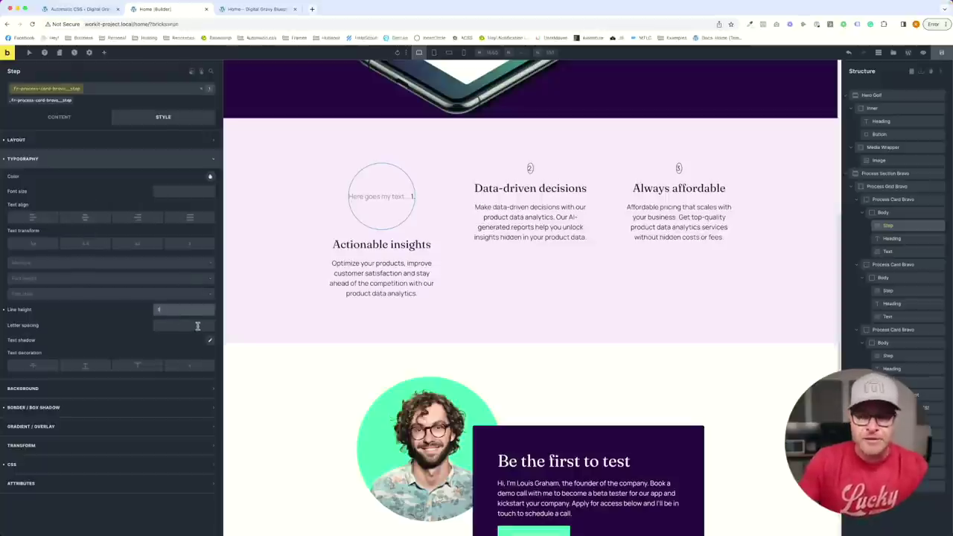
pyautogui.write('1')
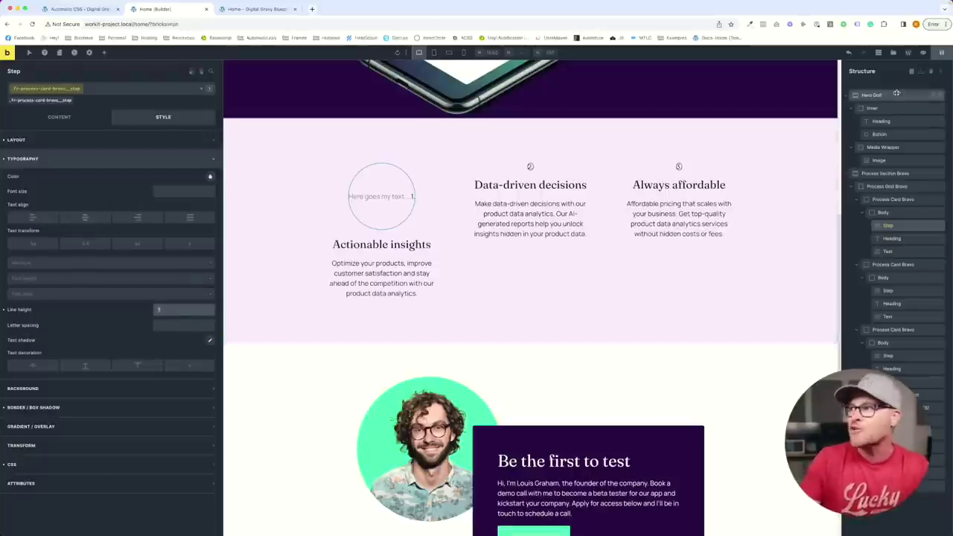
pyautogui.click(252, 10)
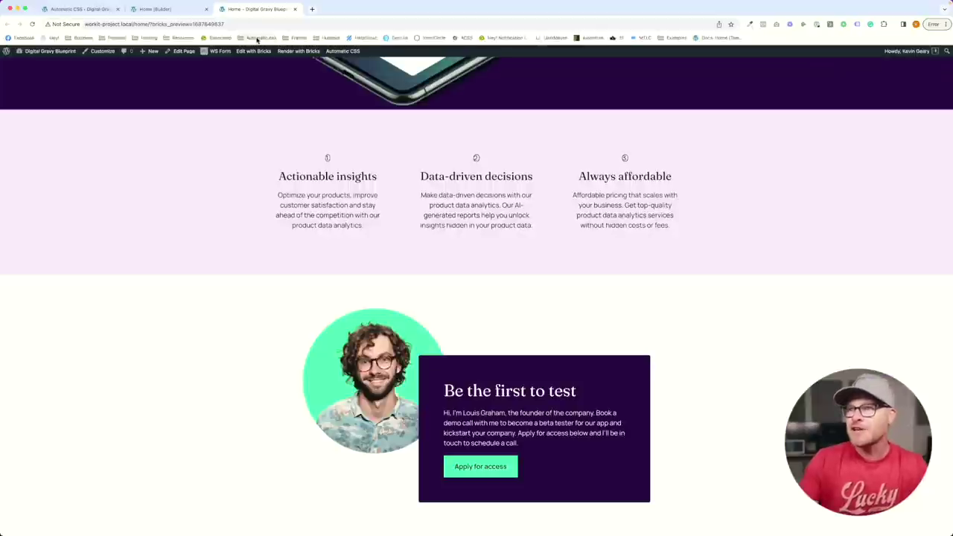
pyautogui.hotkey('ctrl', 'shift', 'Tab')
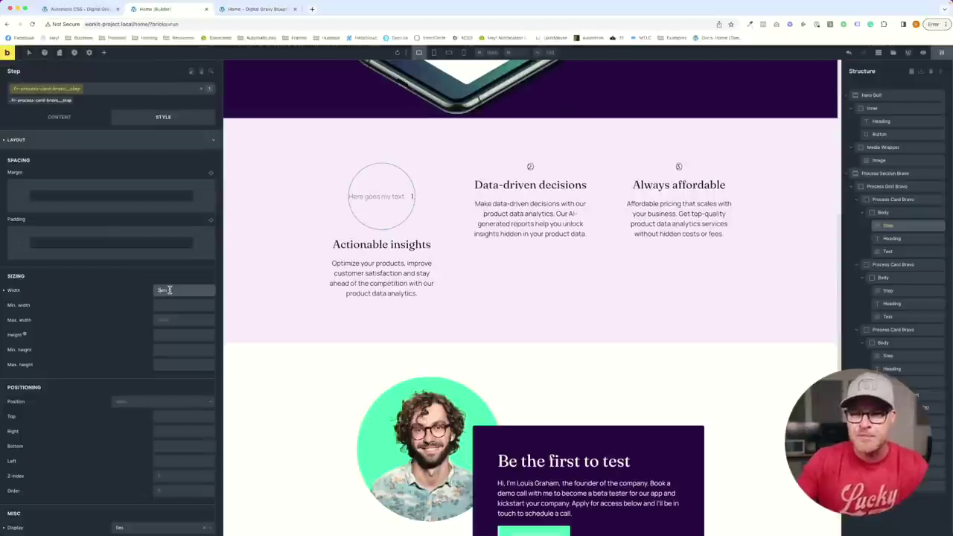
# Clear the step class's width and set its height to 2em instead.
pyautogui.press('BackSpace')
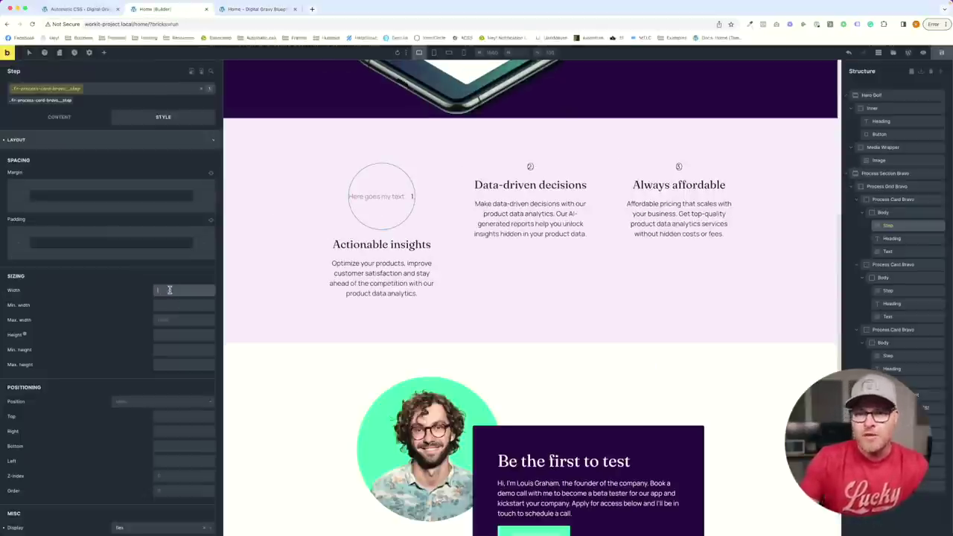
pyautogui.click(184, 335)
pyautogui.write('6rem')
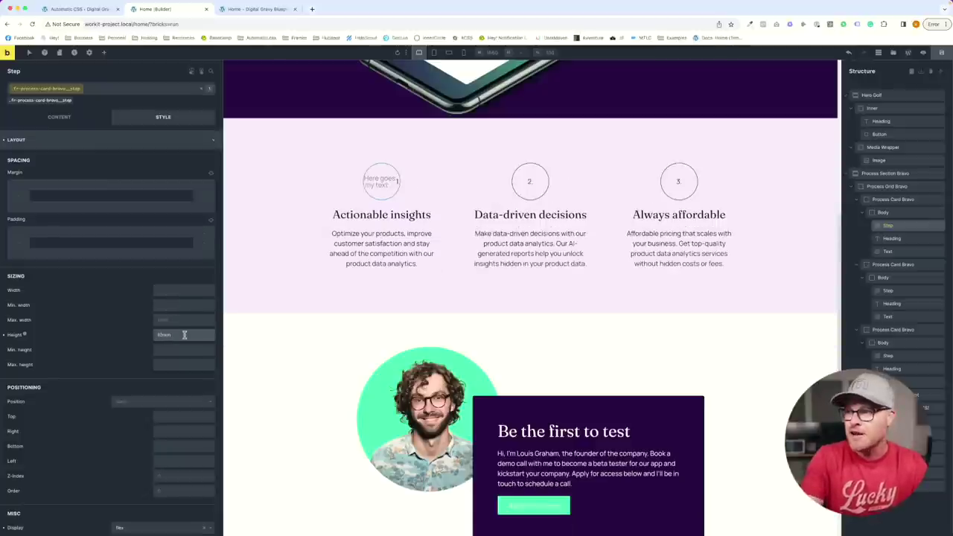
pyautogui.press('BackSpace')
pyautogui.press('BackSpace')
pyautogui.press('BackSpace')
pyautogui.press('BackSpace')
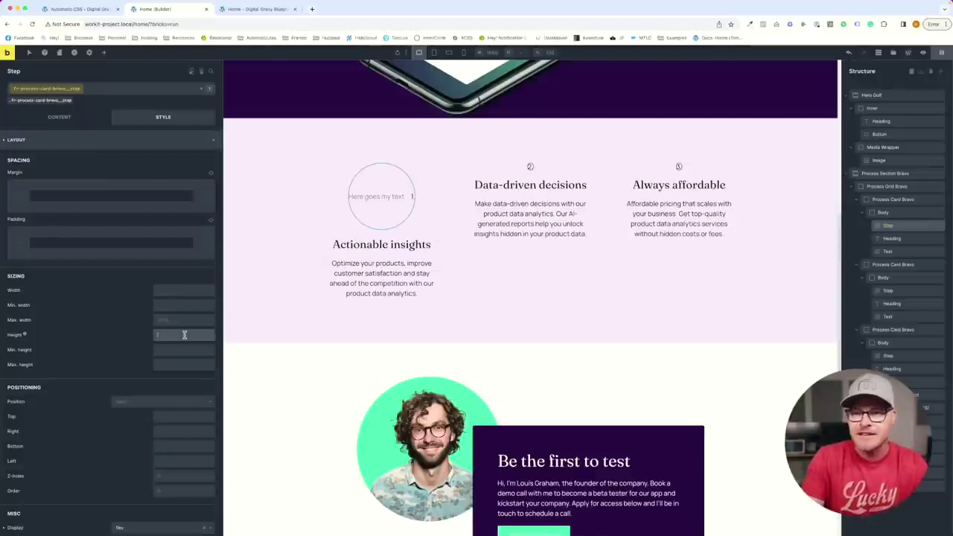
pyautogui.write('2em')
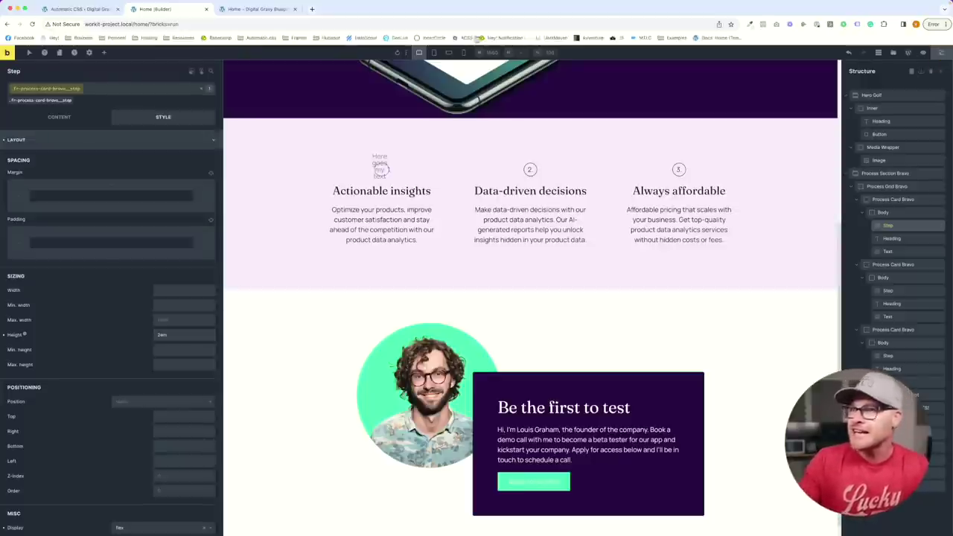
# Check the preview and delete the '. ' suffix from the counter content in the step class's custom CSS.
pyautogui.click(251, 9)
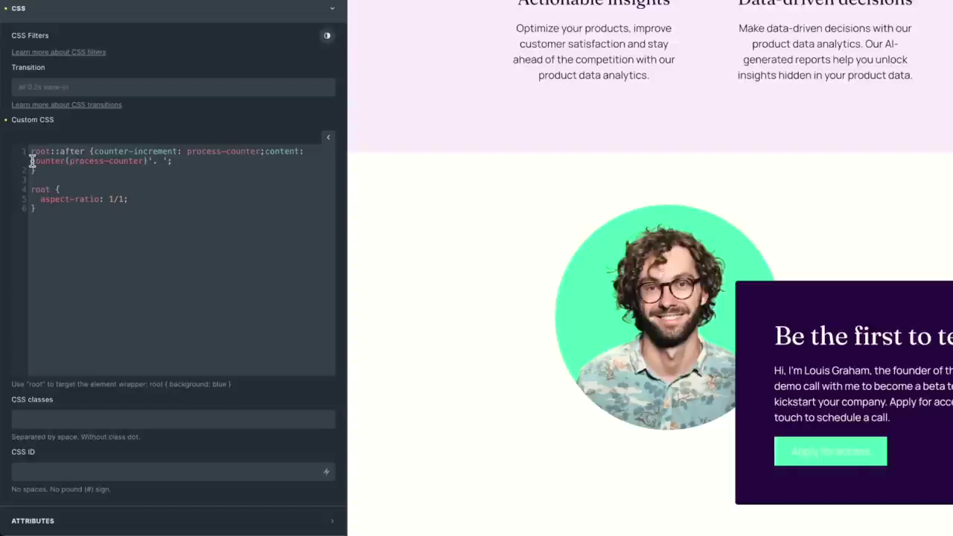
pyautogui.moveTo(172, 162); pyautogui.dragTo(150, 162)
pyautogui.press('BackSpace')
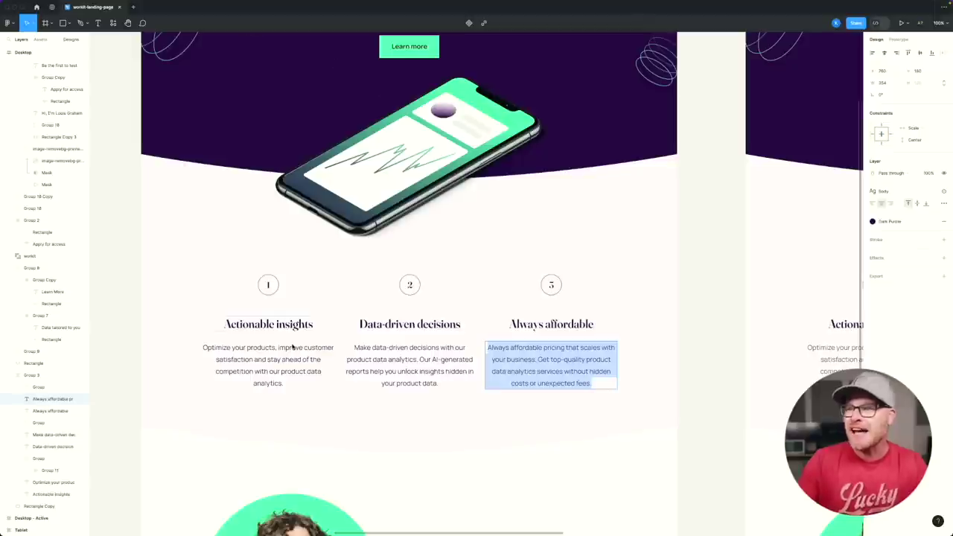
# Inspect the first step number's font in the Figma design and set the step class's font to Fraunces with weight 700.
pyautogui.doubleClick(268, 285)
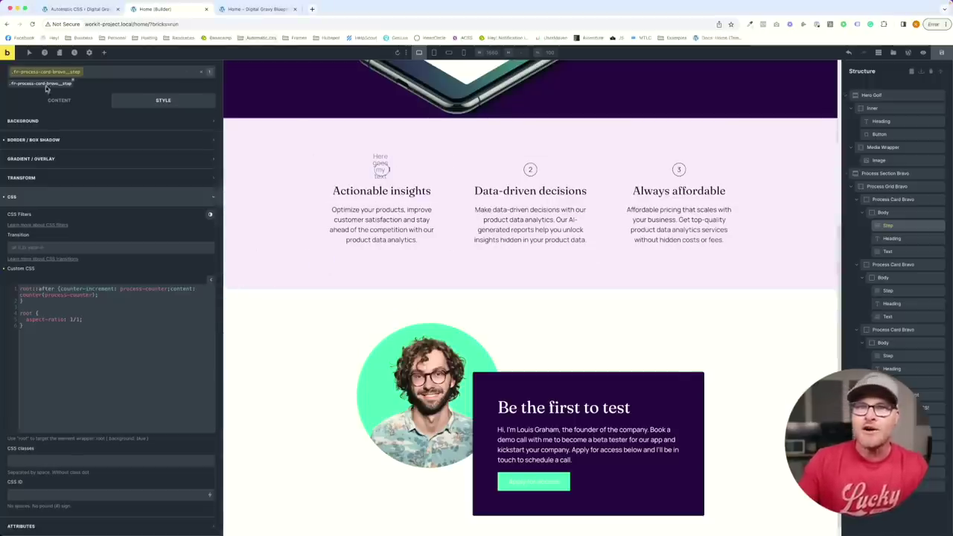
pyautogui.scroll(2, 59, 165)
pyautogui.click(59, 161)
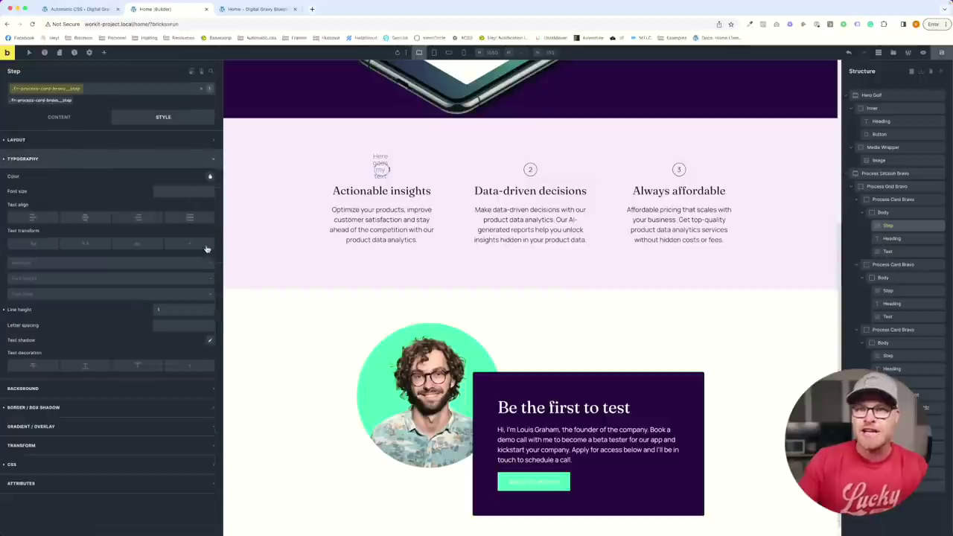
pyautogui.click(89, 263)
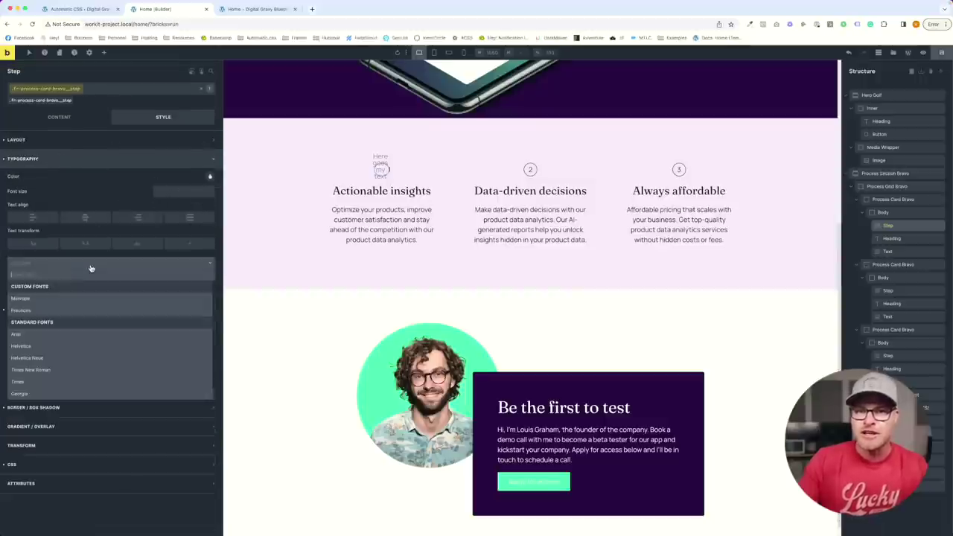
pyautogui.click(78, 310)
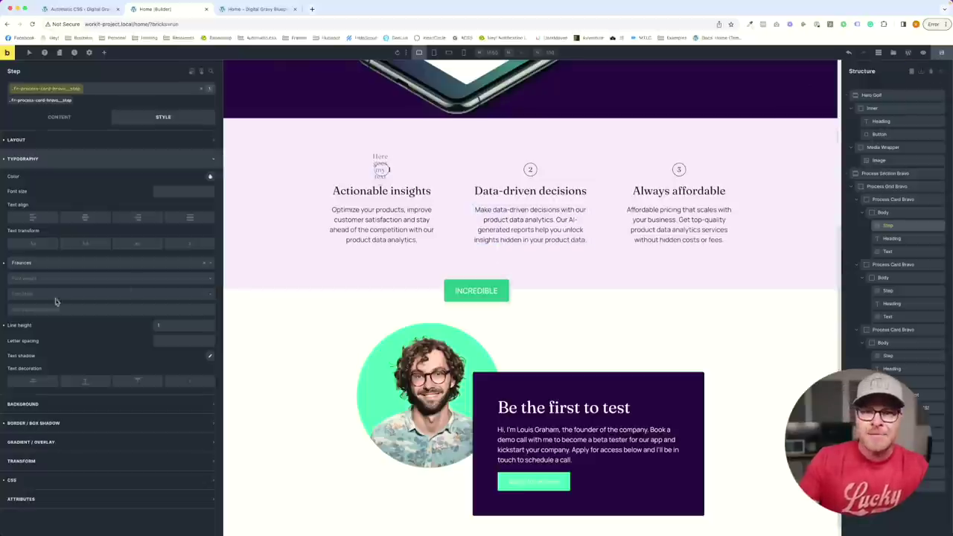
pyautogui.click(125, 288)
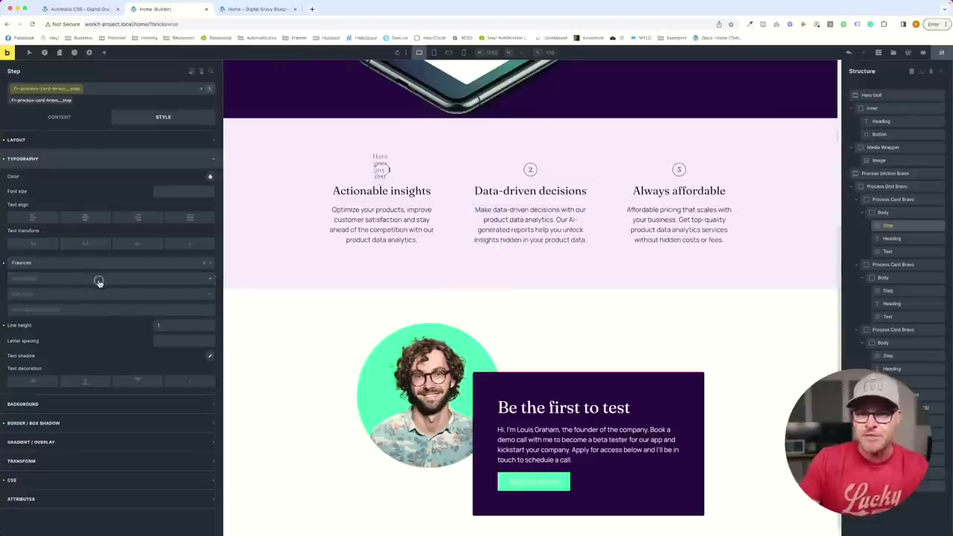
pyautogui.click(62, 289)
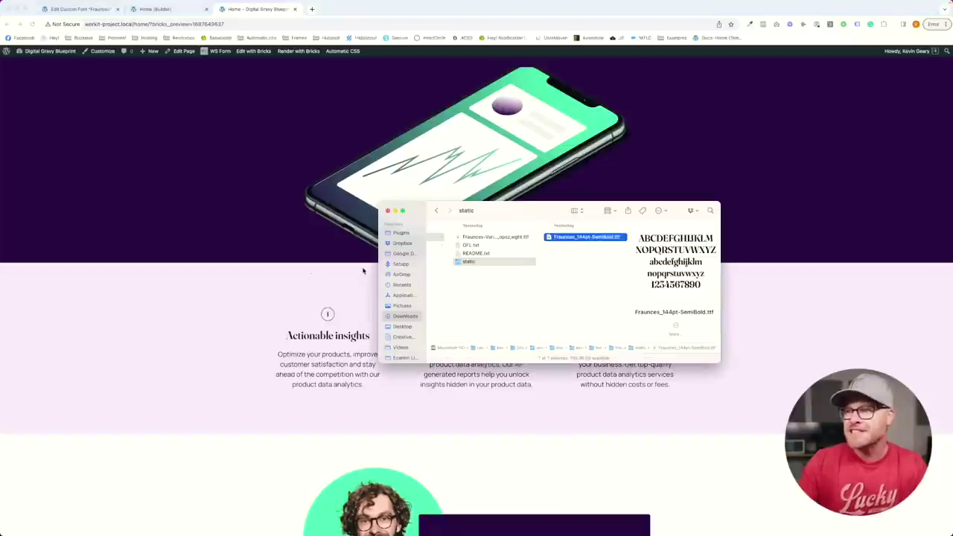
# Switch to Figma to compare the step numbers and headings with the design, and return to Chrome.
pyautogui.press('super+Tab')
pyautogui.press('super+Tab')
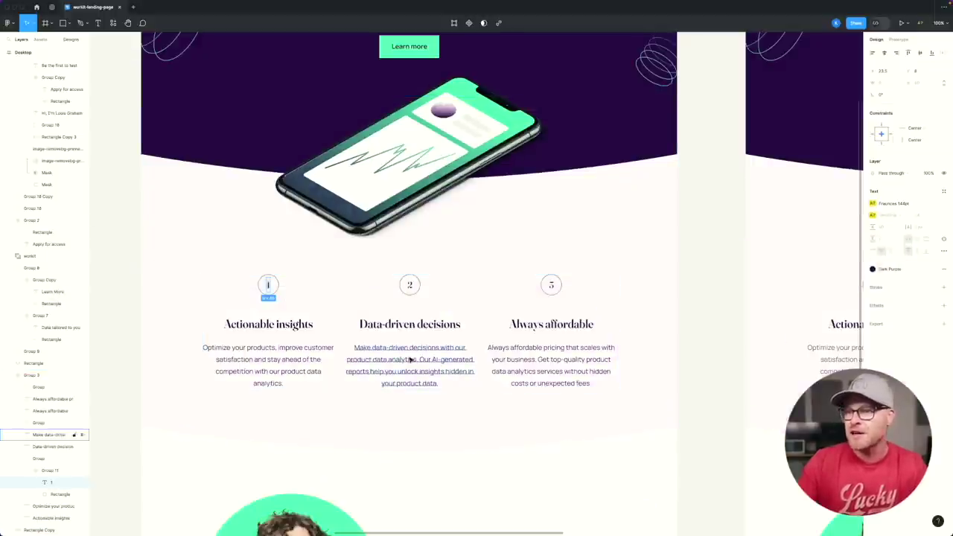
pyautogui.press('super+Tab')
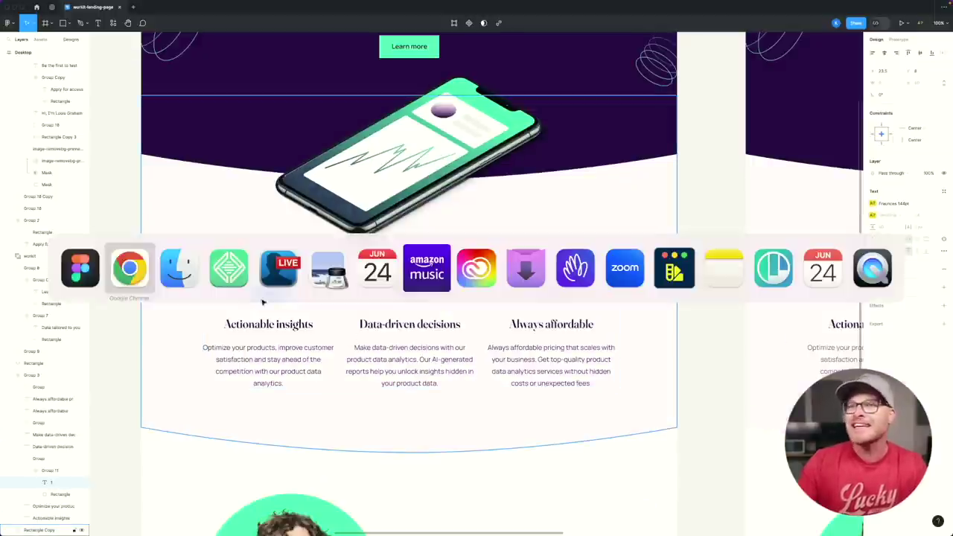
pyautogui.click(123, 270)
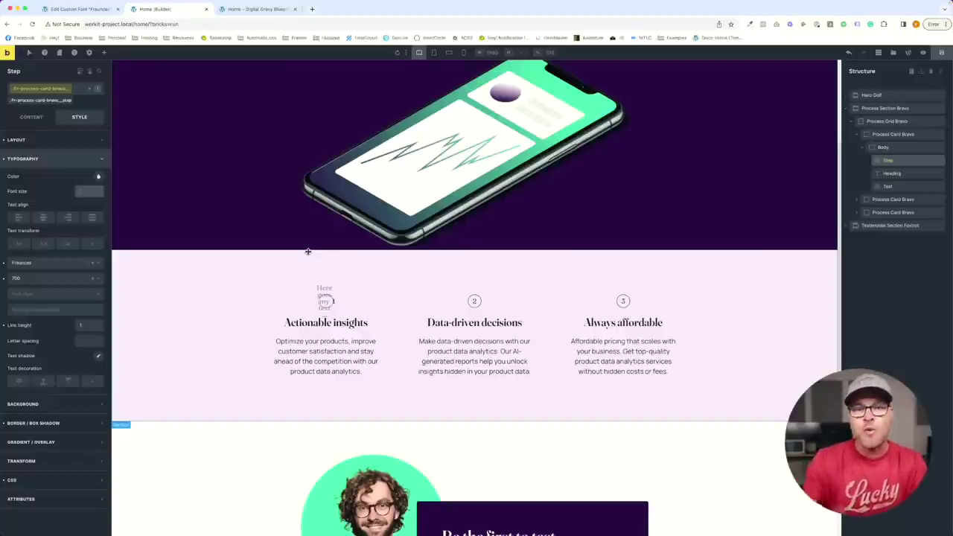
# Set the step class's font size to var(--text-l), save the page, and open the front-end preview.
pyautogui.write('var(--text-l)')
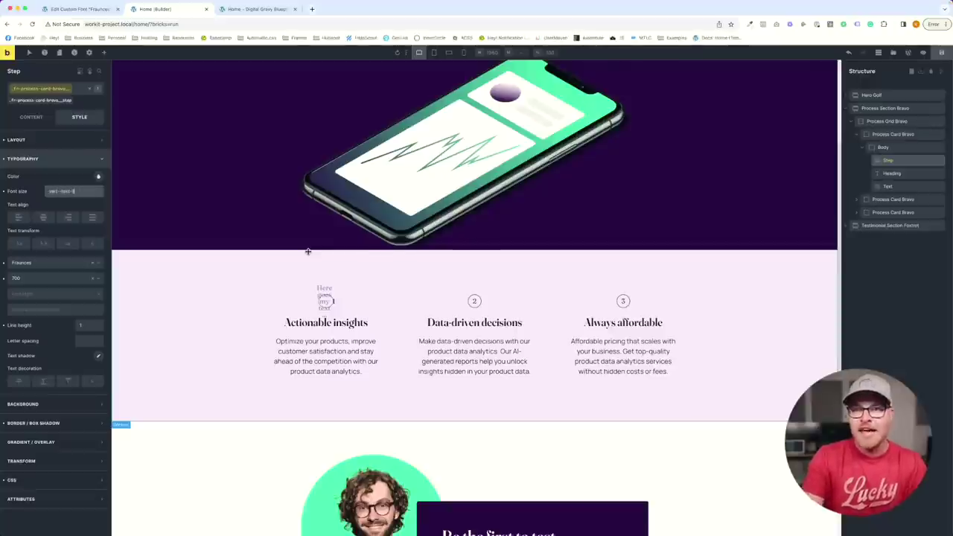
pyautogui.hotkey('ctrl', 's')
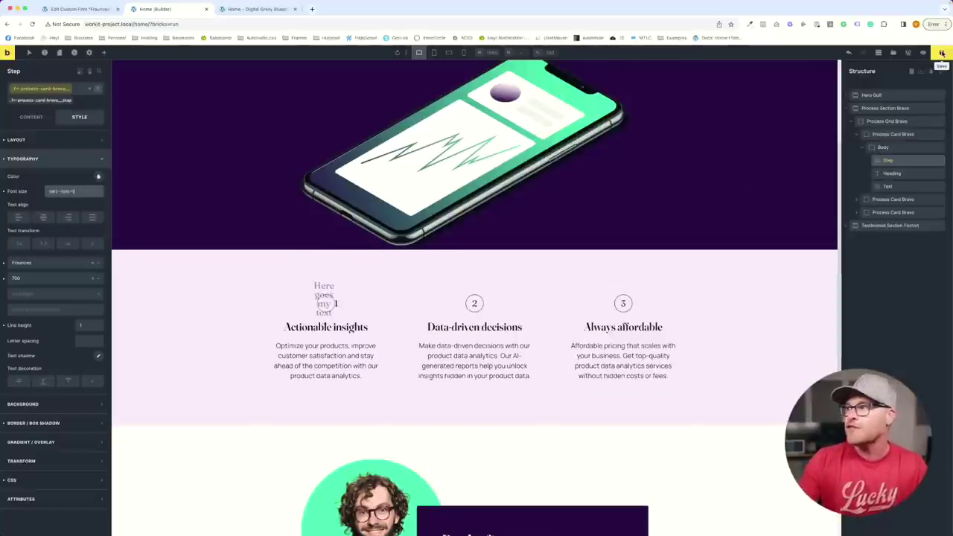
pyautogui.click(253, 9)
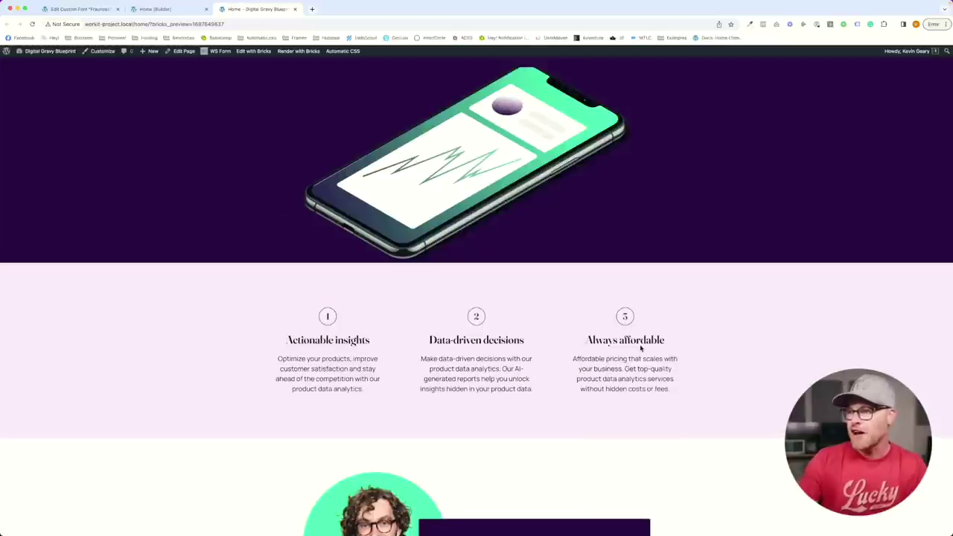
# Compare the previewed step-number circles and their spacing above the headings with the process section in Figma.
pyautogui.press('super+Tab')
pyautogui.press('super+Tab')
pyautogui.press('super+Tab')
pyautogui.press('super+Tab')
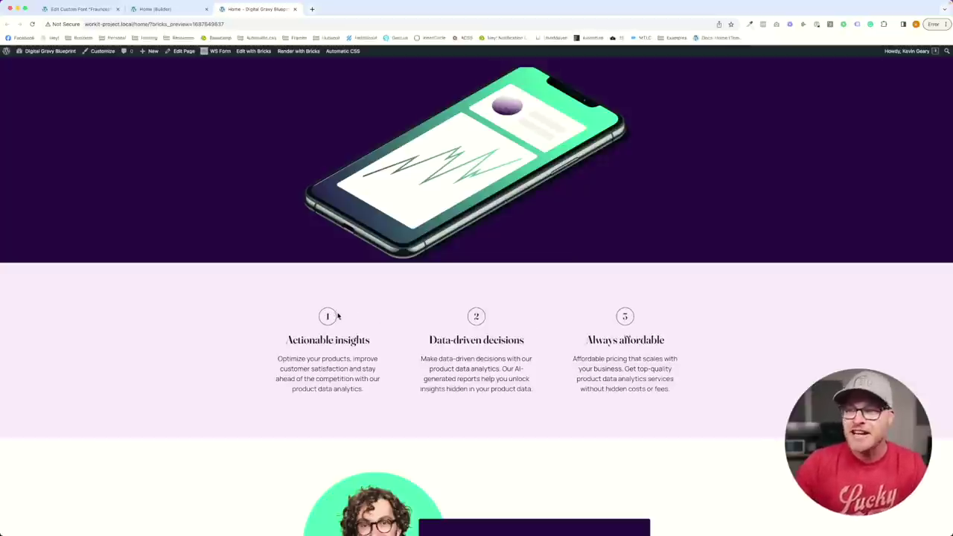
pyautogui.press('super+Tab')
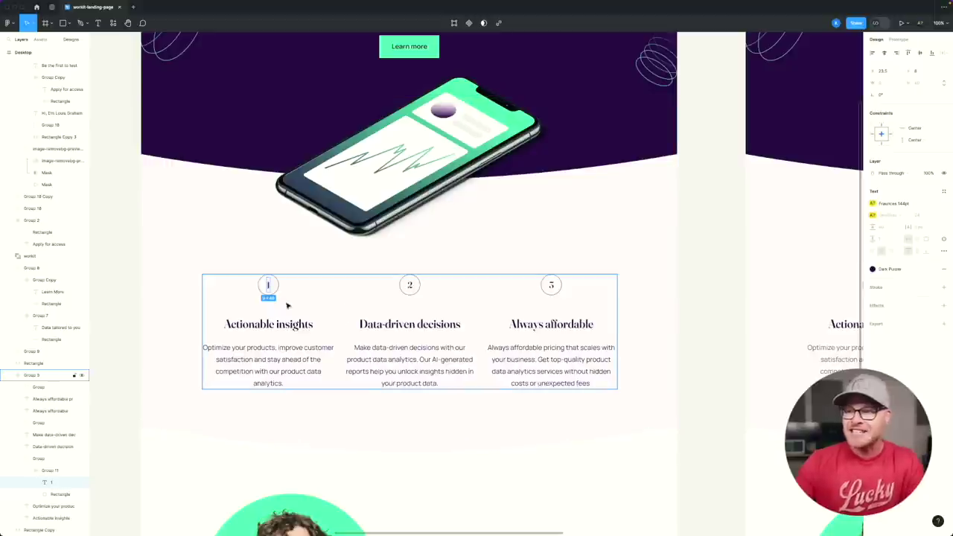
pyautogui.press('Escape')
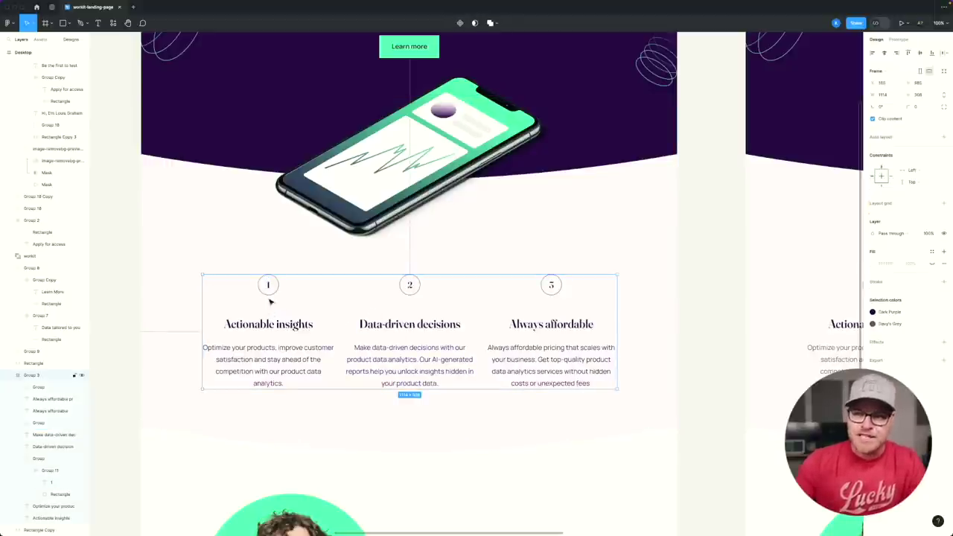
pyautogui.press('super+Tab')
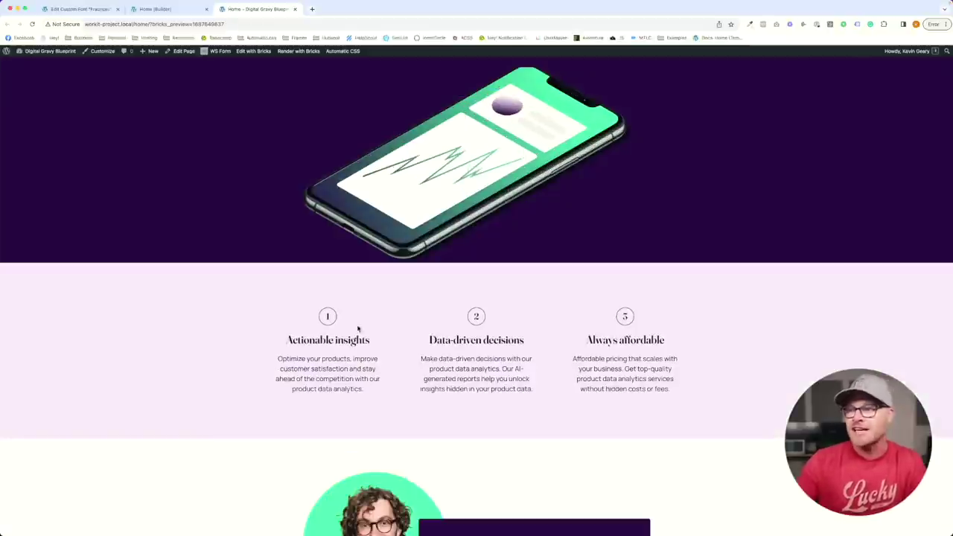
# Add a top margin in em units to the process card heading class and compare the preview with the Figma design.
pyautogui.click(173, 8)
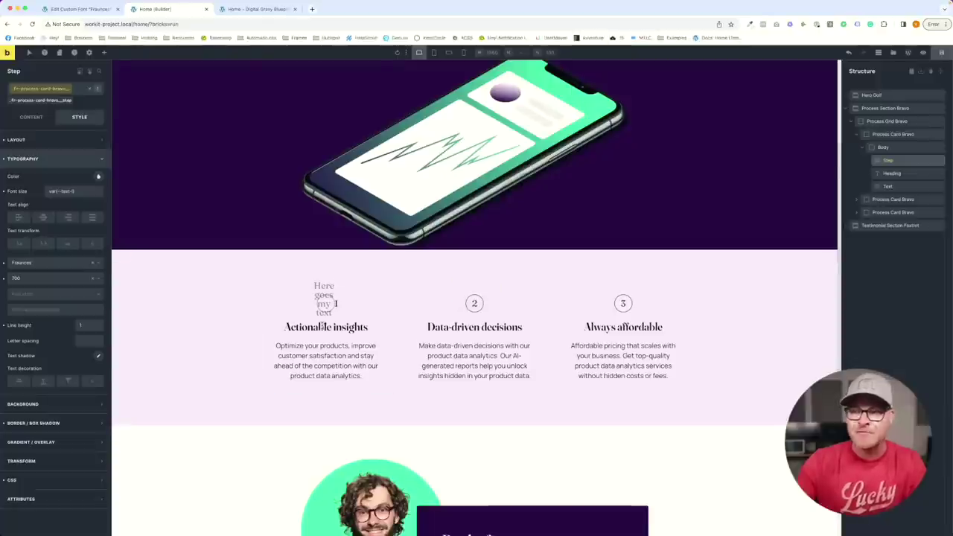
pyautogui.click(365, 327)
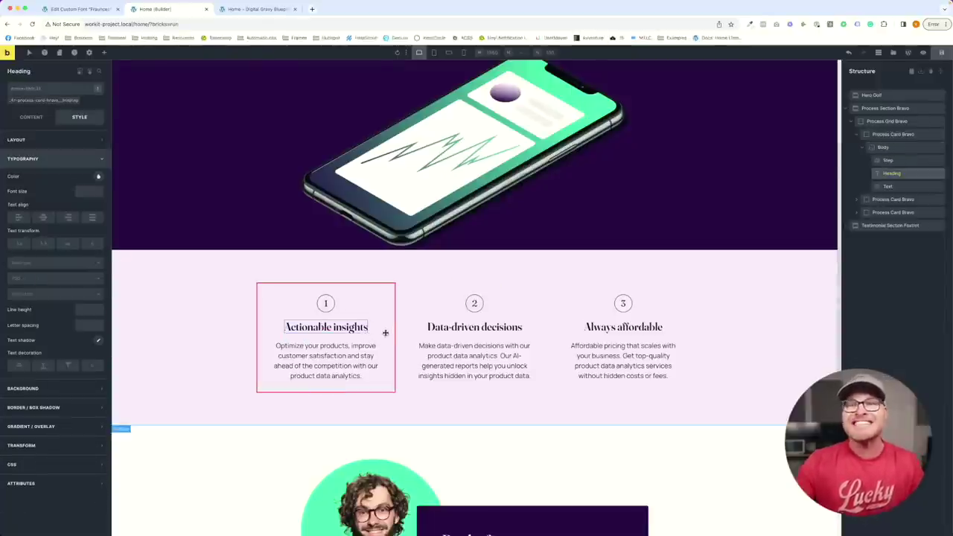
pyautogui.click(41, 102)
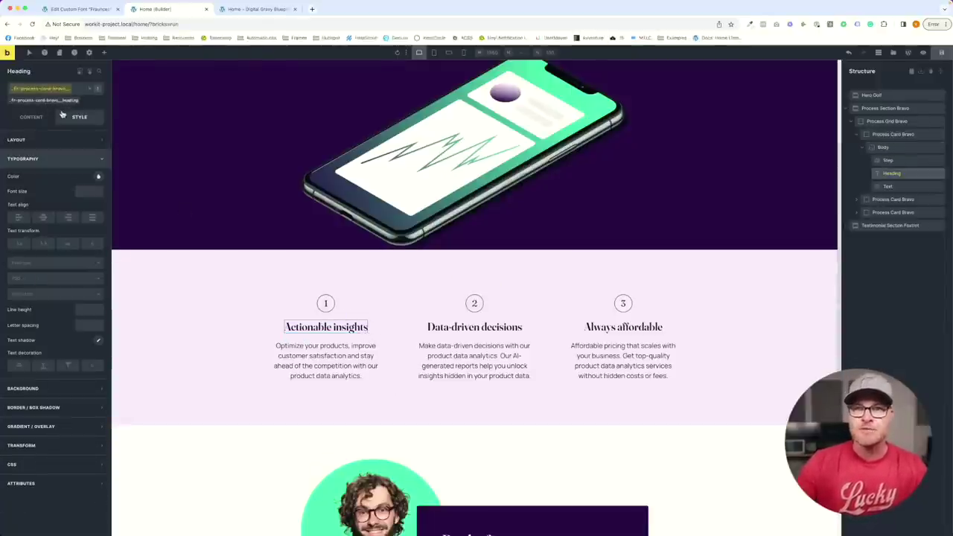
pyautogui.click(54, 139)
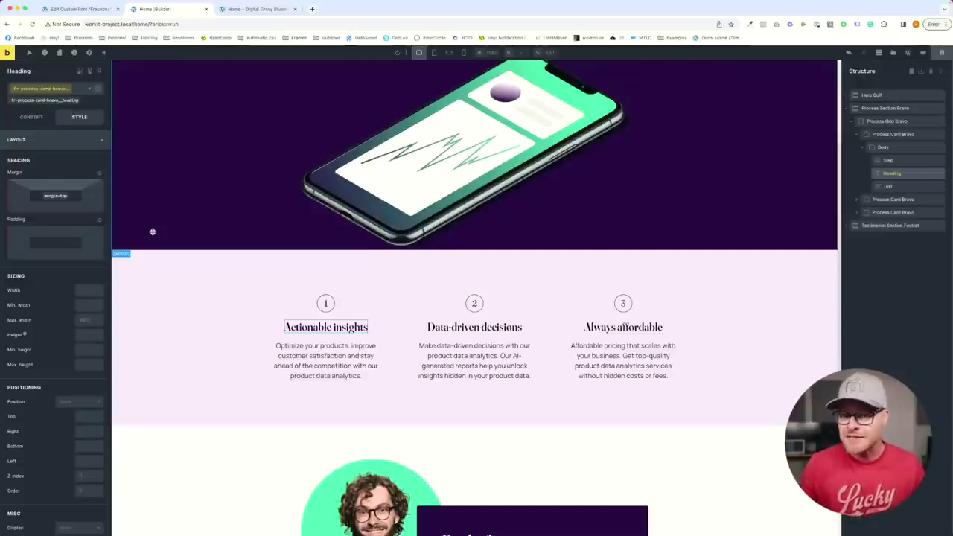
pyautogui.write('em')
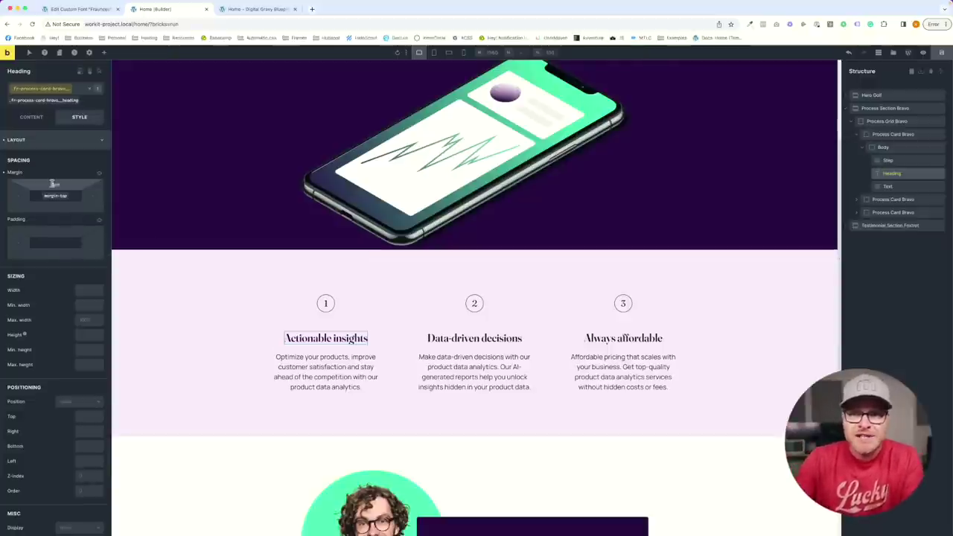
pyautogui.click(251, 9)
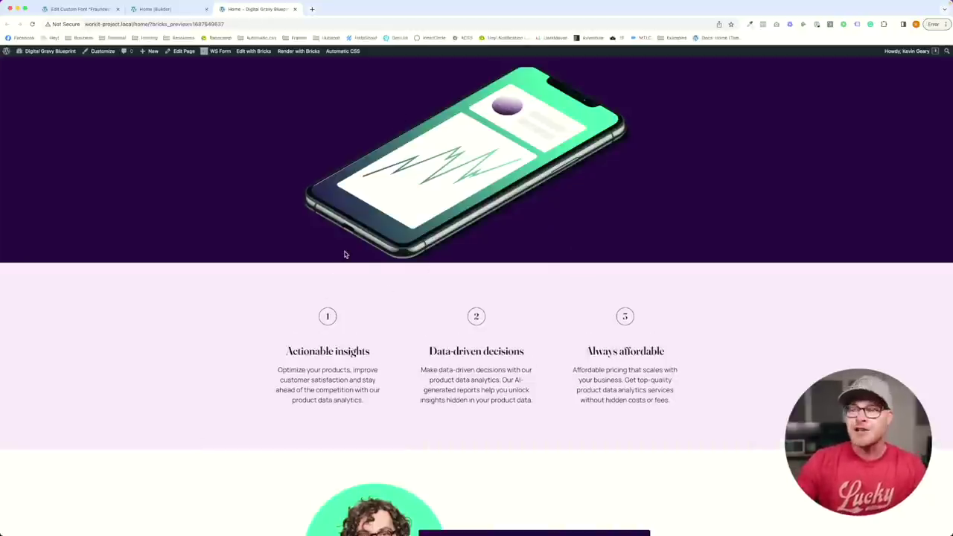
pyautogui.press('super+Tab')
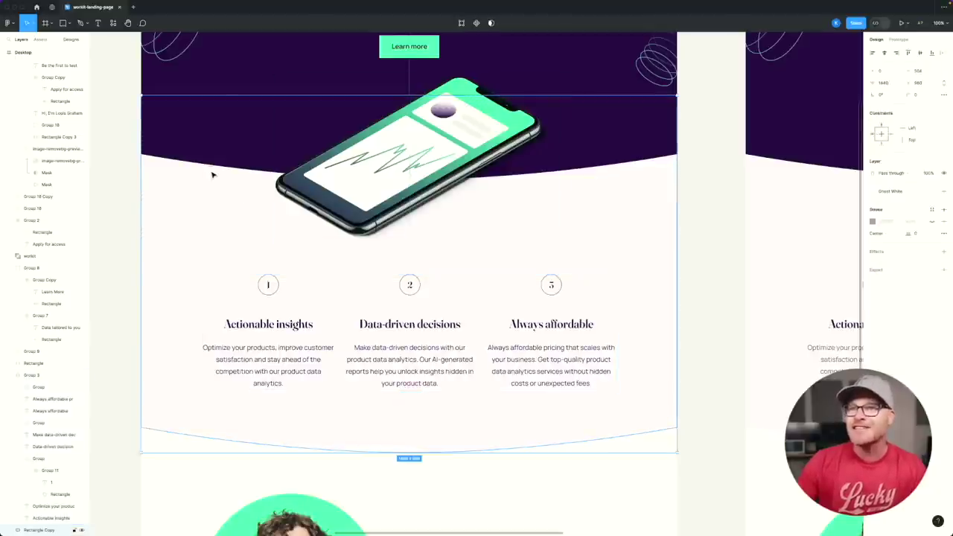
# Switch back to the Home builder in Chrome and select the Hero Golf section.
pyautogui.press('super+Tab')
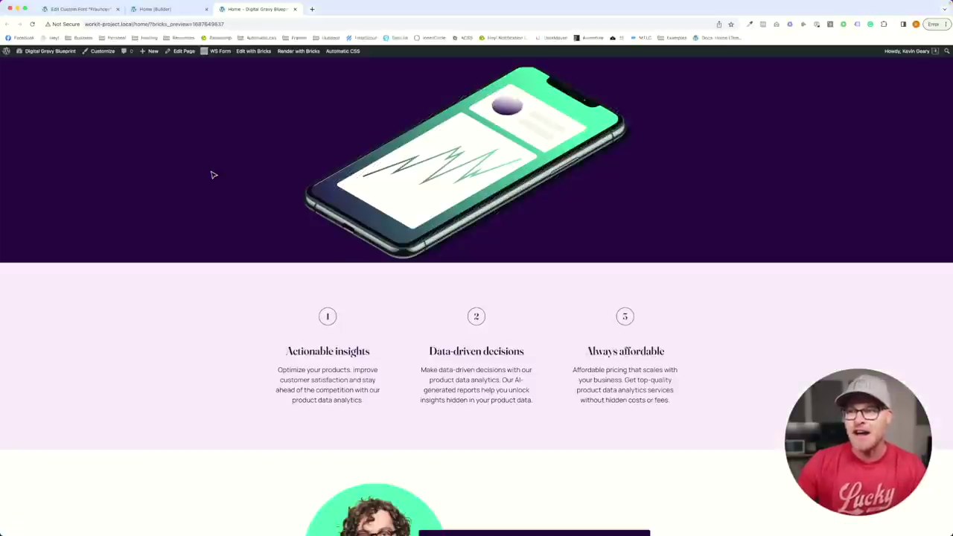
pyautogui.click(103, 11)
pyautogui.click(166, 10)
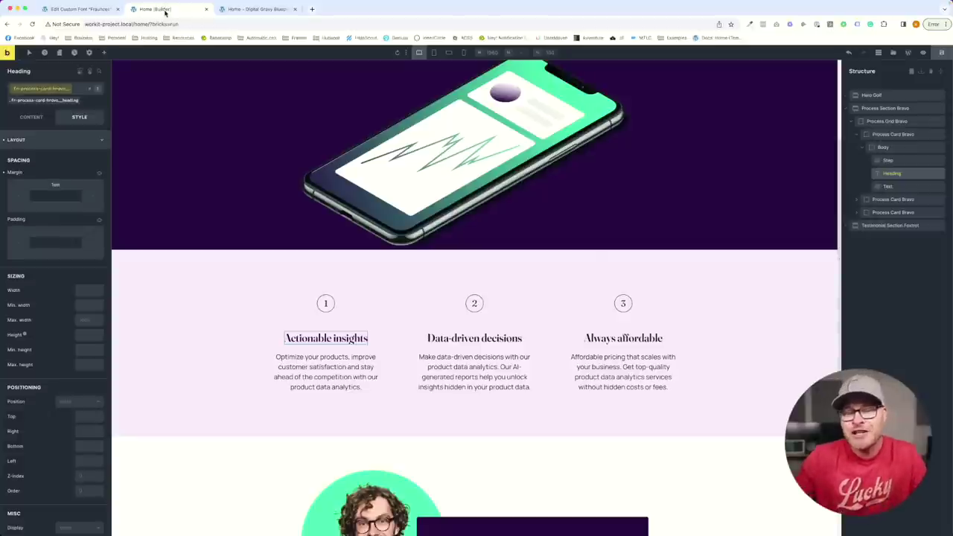
pyautogui.click(55, 146)
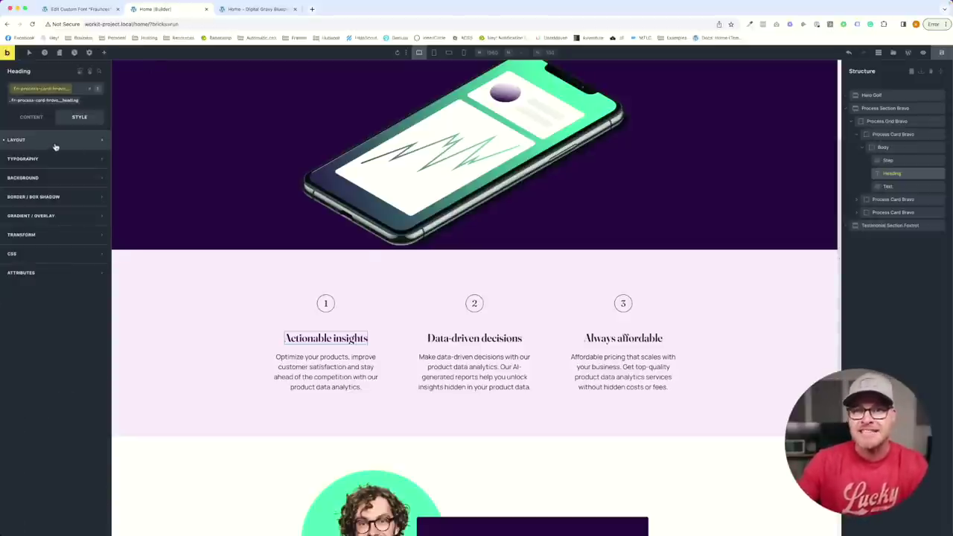
pyautogui.click(61, 217)
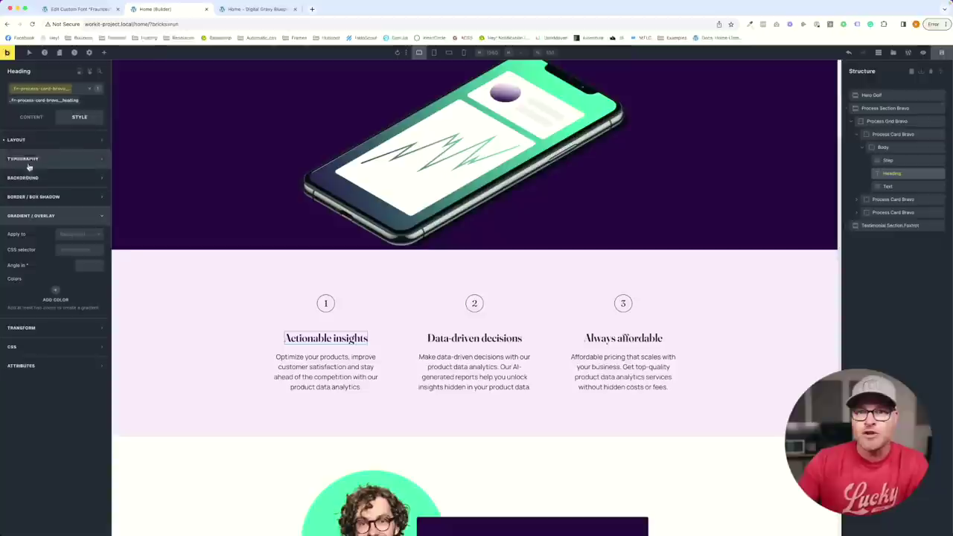
pyautogui.click(142, 163)
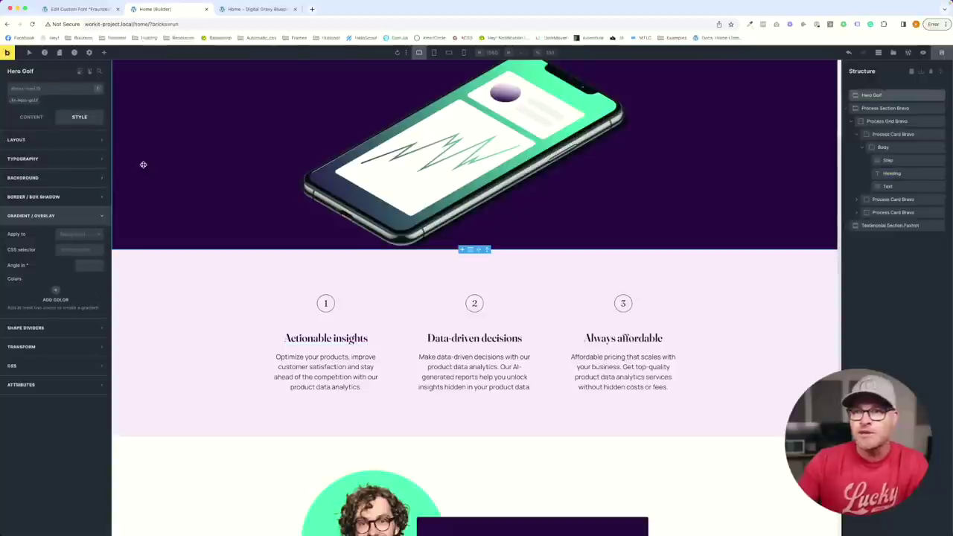
# Add a shape divider to the Hero Golf section and look through the built-in shapes for a suitable curve.
pyautogui.click(64, 328)
pyautogui.click(55, 254)
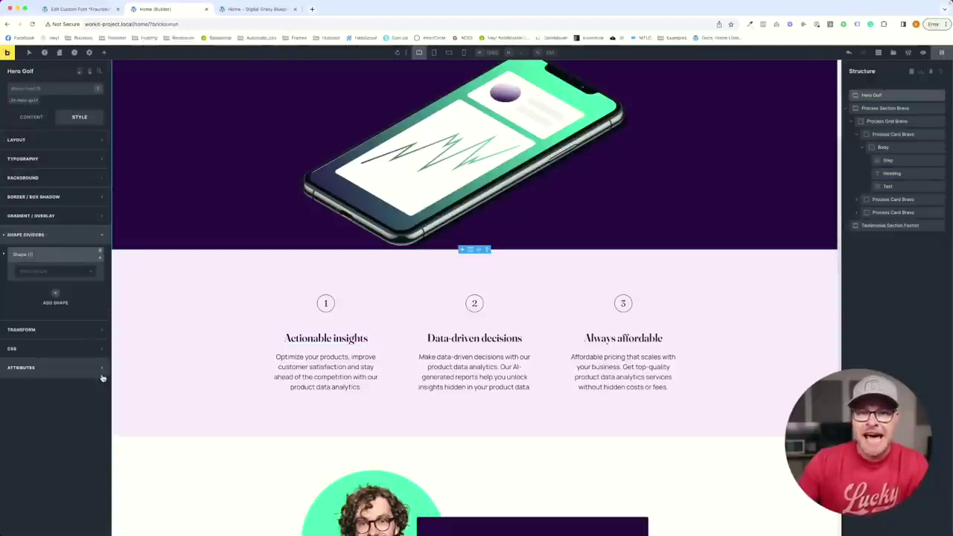
pyautogui.click(45, 271)
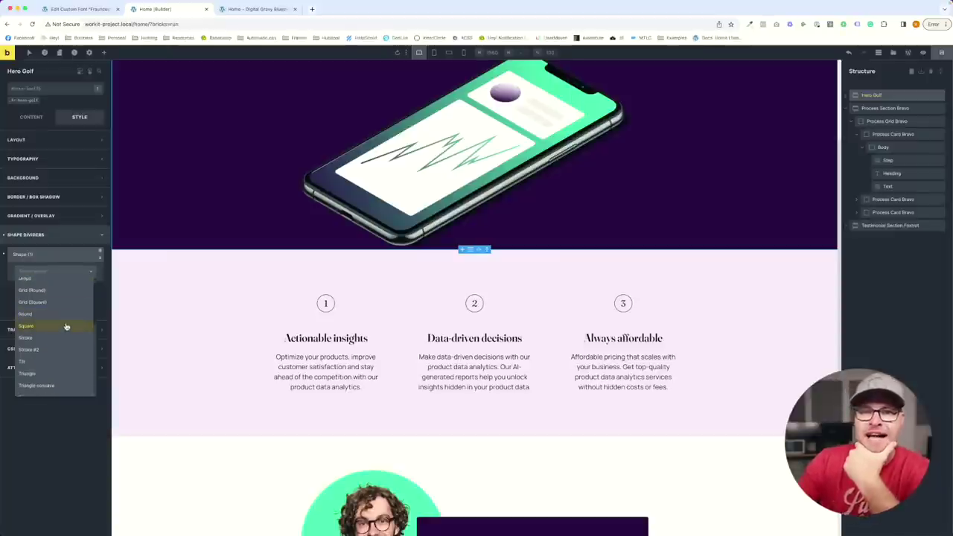
pyautogui.scroll(-3, 50, 298)
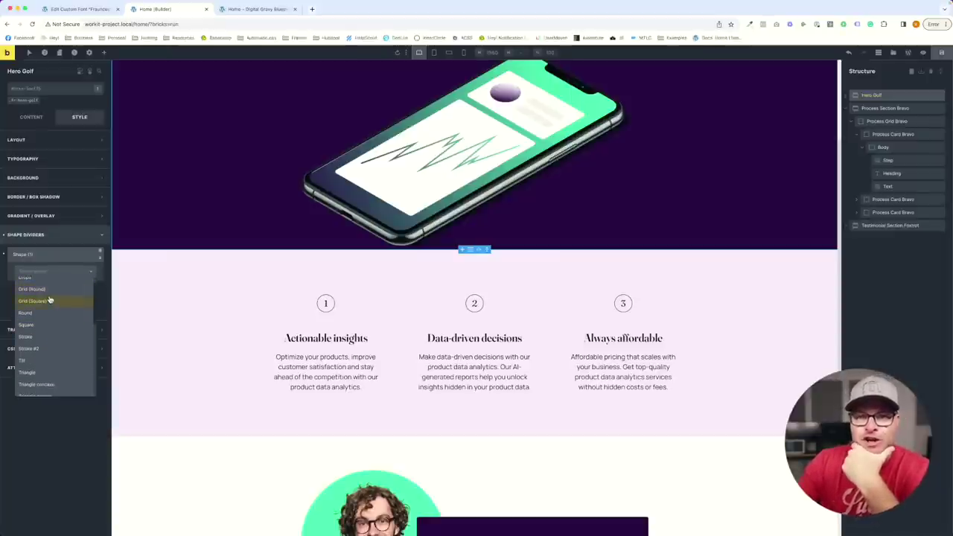
pyautogui.scroll(-4, 50, 299)
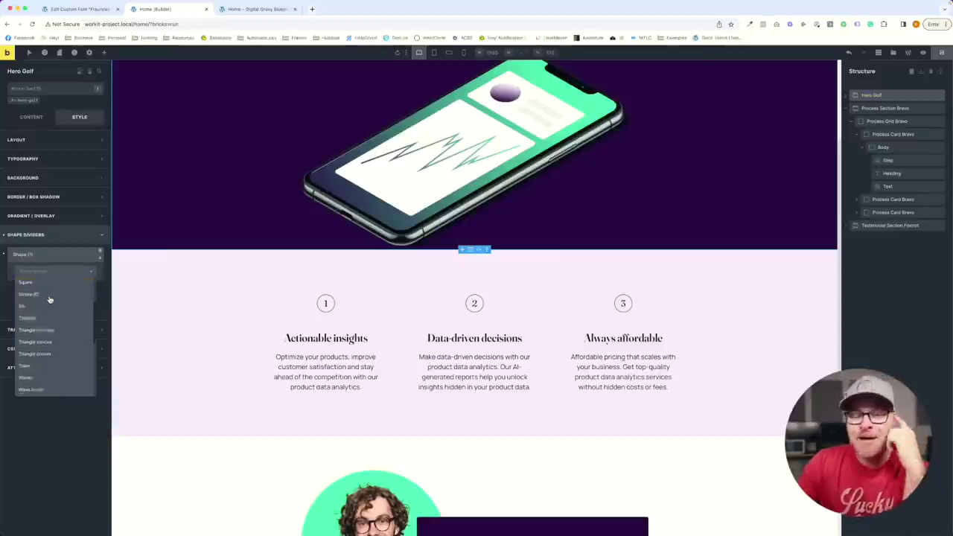
pyautogui.scroll(-4, 62, 300)
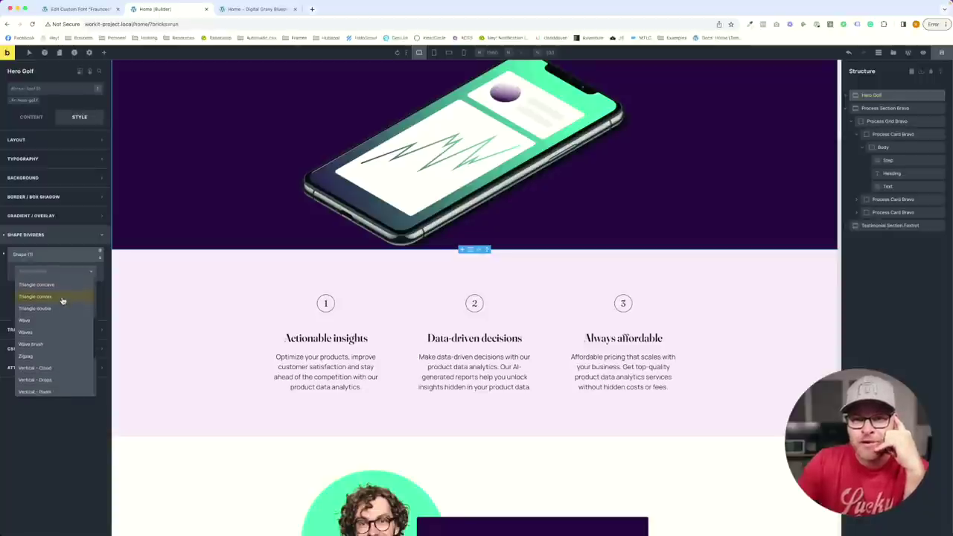
pyautogui.scroll(-2, 63, 300)
pyautogui.scroll(-3, 62, 301)
pyautogui.scroll(-3, 62, 301)
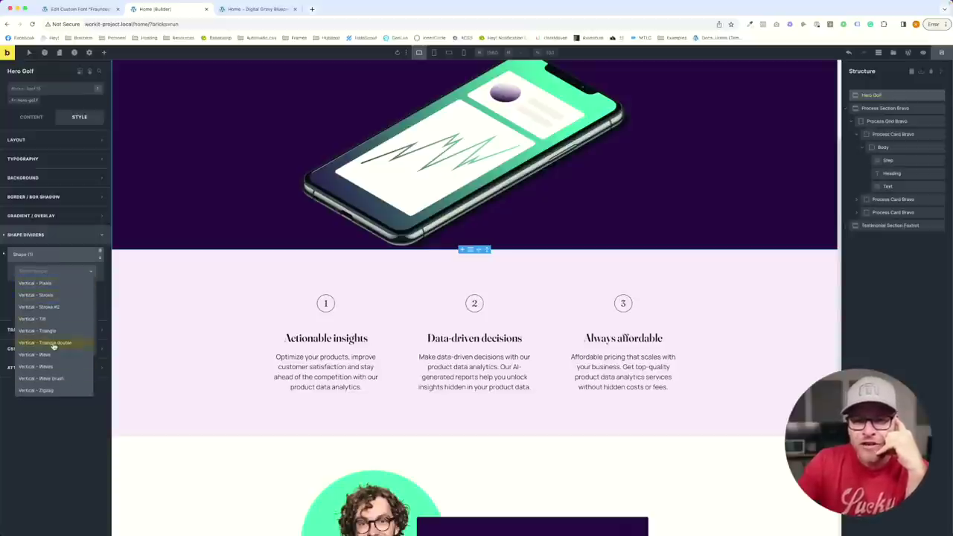
pyautogui.scroll(5, 56, 306)
pyautogui.scroll(5, 51, 307)
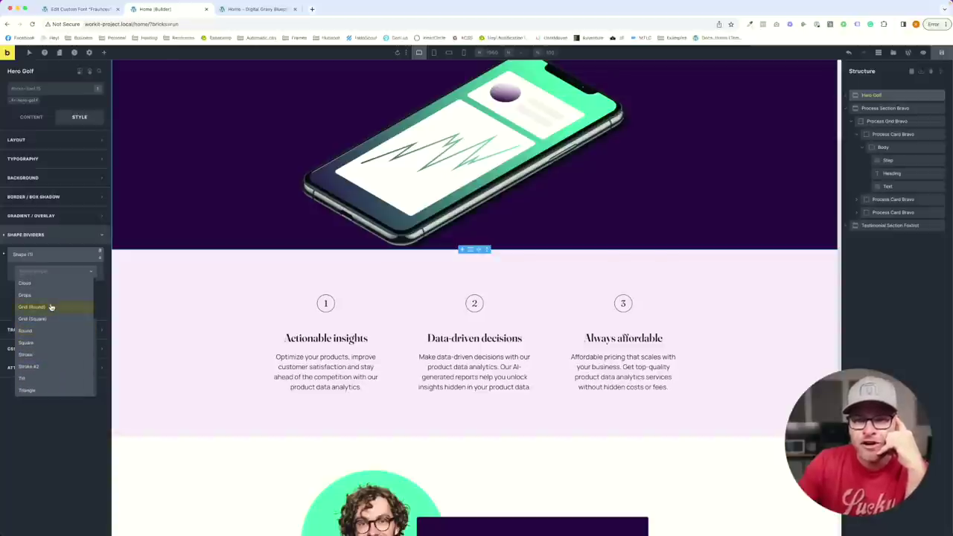
# Remove the empty shape divider from the Hero Golf section.
pyautogui.click(75, 258)
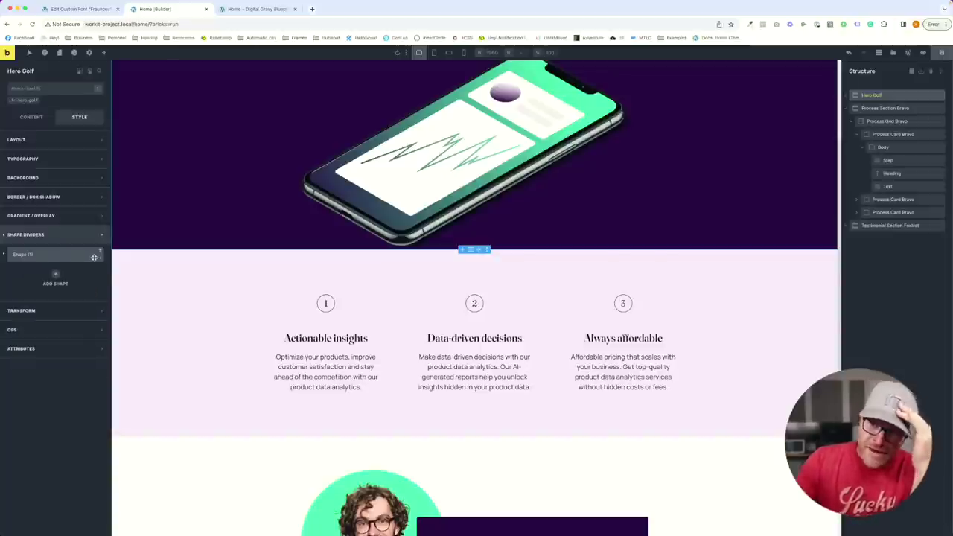
pyautogui.click(101, 259)
pyautogui.click(102, 259)
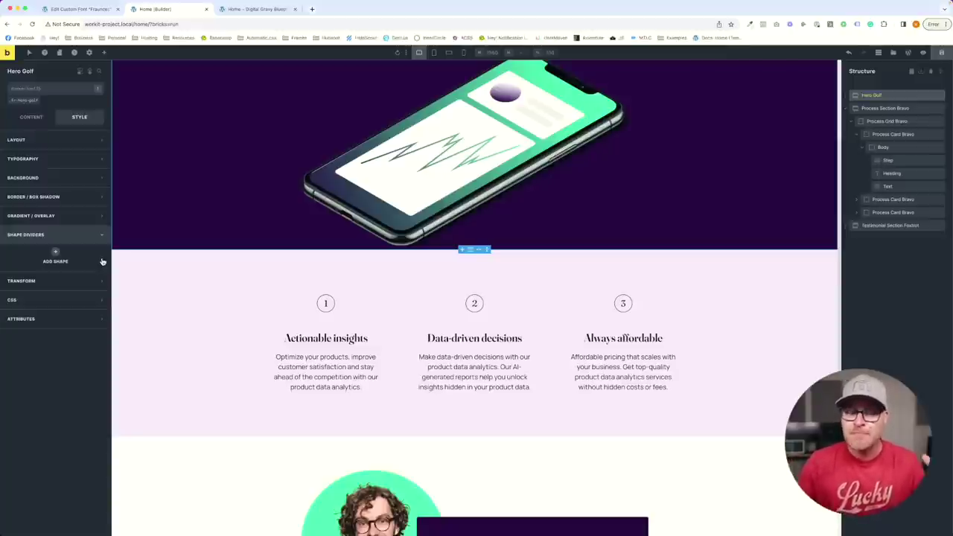
# Search the web for "shape divider generator" in a new tab and open the Shape Divider App.
pyautogui.hotkey('ctrl', 't')
pyautogui.write('shape divider')
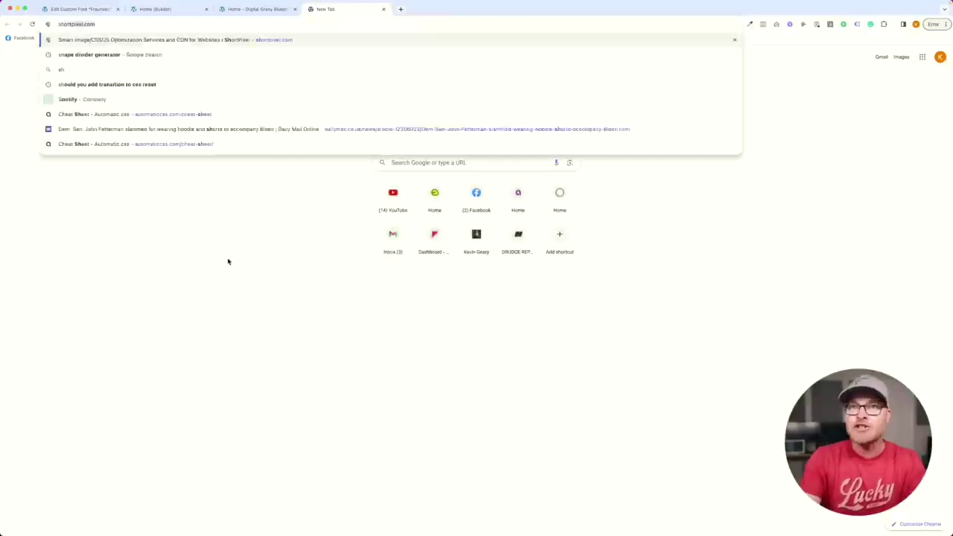
pyautogui.write(' generator')
pyautogui.press('Return')
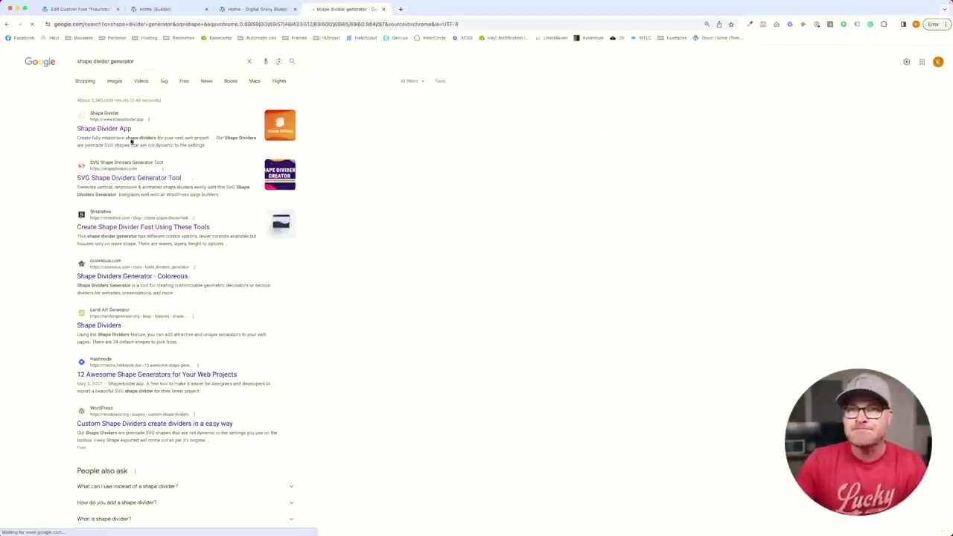
pyautogui.click(178, 138)
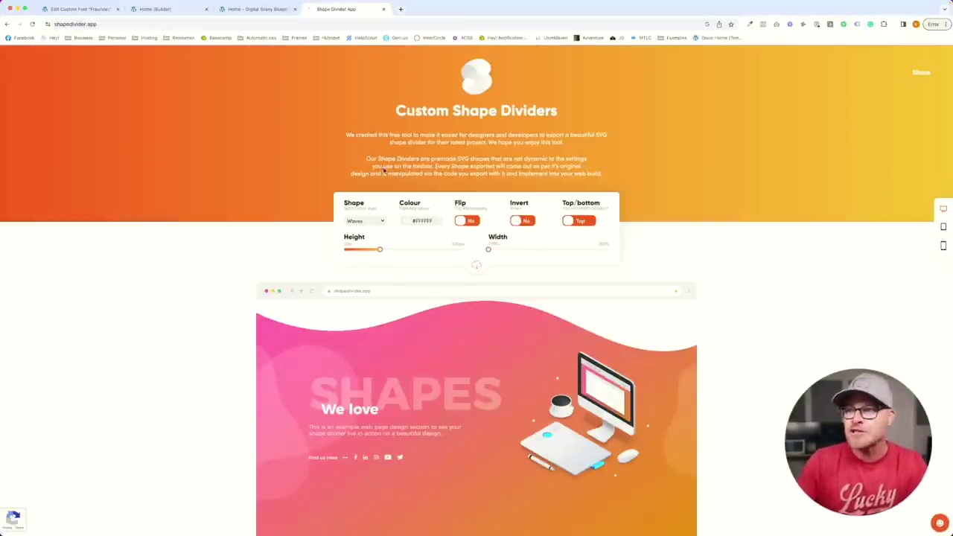
# Configure the divider as a Curve shape placed at the bottom with Invert enabled.
pyautogui.scroll(-2, 206, 230)
pyautogui.click(364, 152)
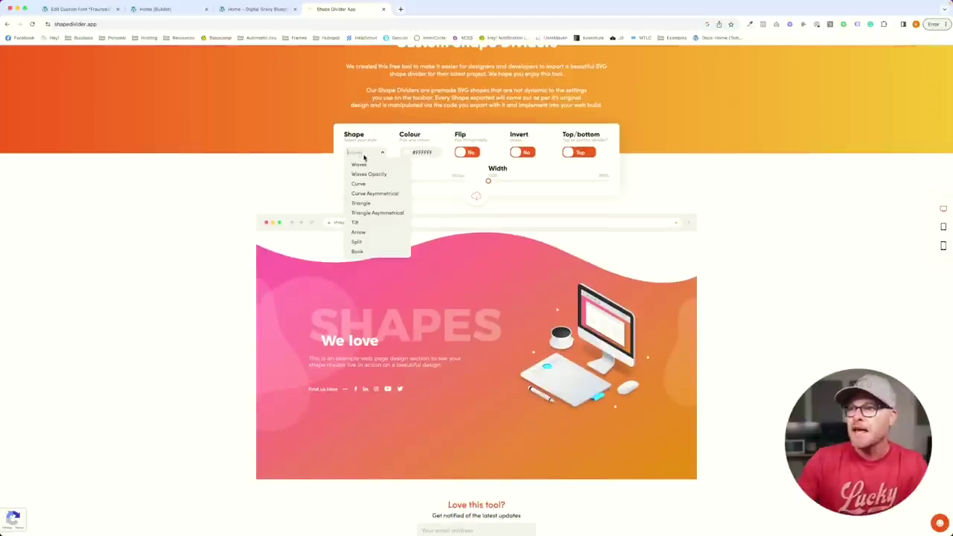
pyautogui.click(361, 183)
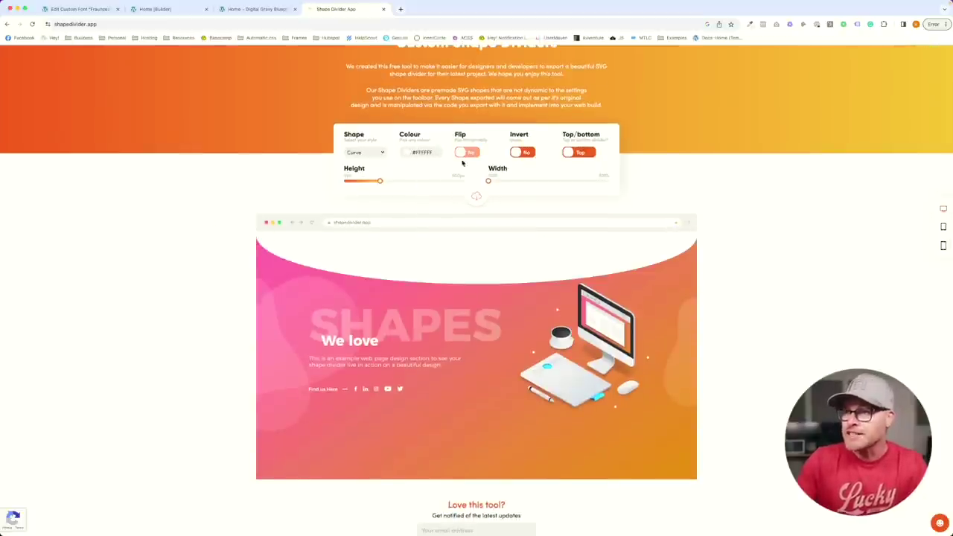
pyautogui.click(573, 153)
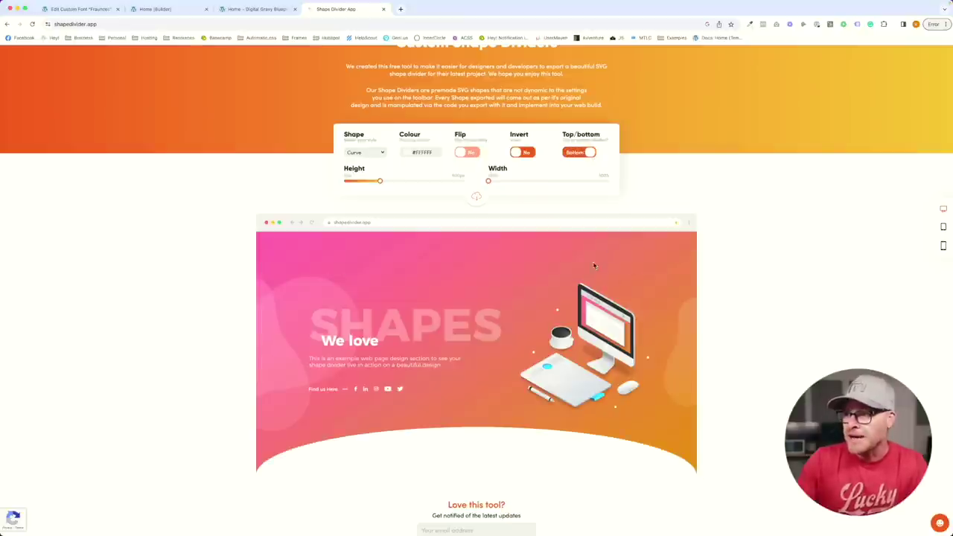
pyautogui.click(524, 153)
pyautogui.scroll(-2, 367, 364)
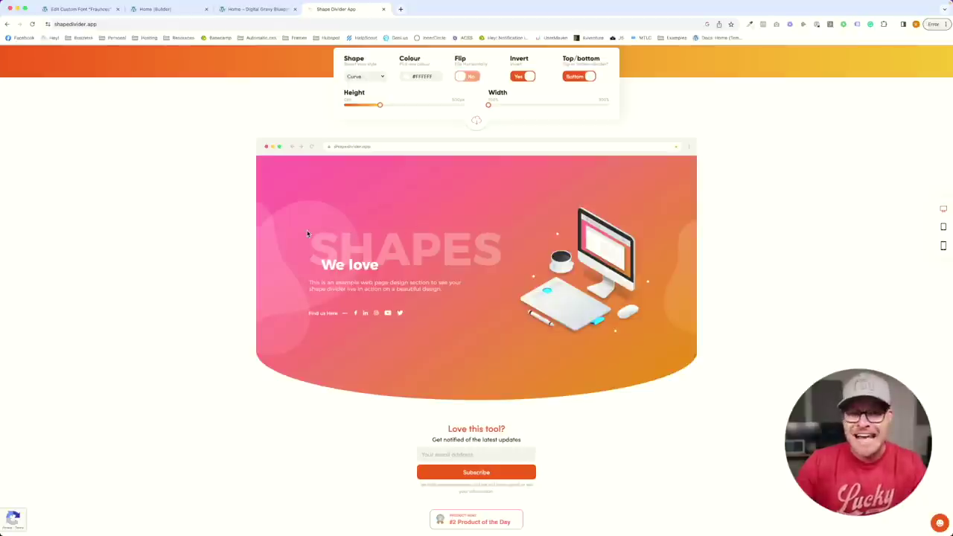
# Export the divider's code, copy its HTML, and return to the Home builder.
pyautogui.click(478, 121)
pyautogui.moveTo(447, 247); pyautogui.dragTo(375, 238)
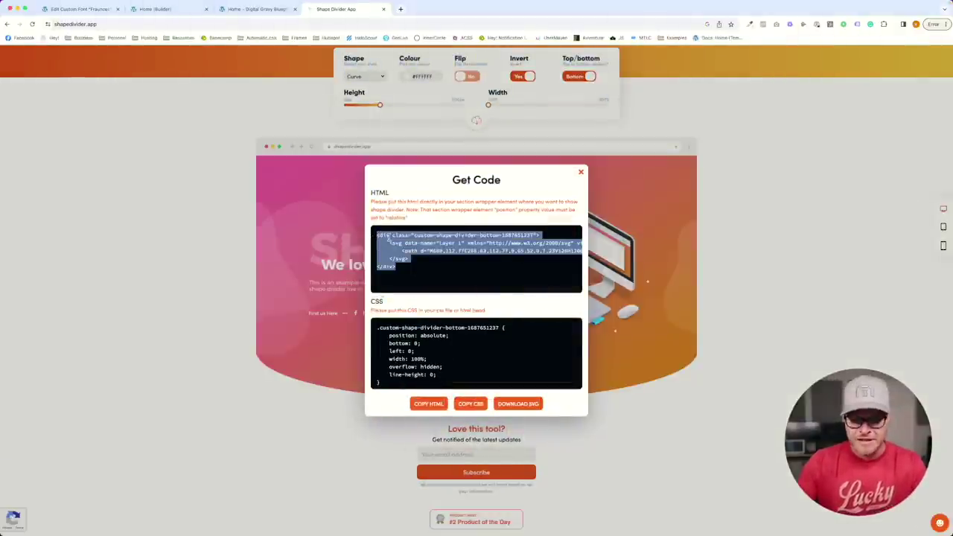
pyautogui.click(245, 12)
pyautogui.click(85, 12)
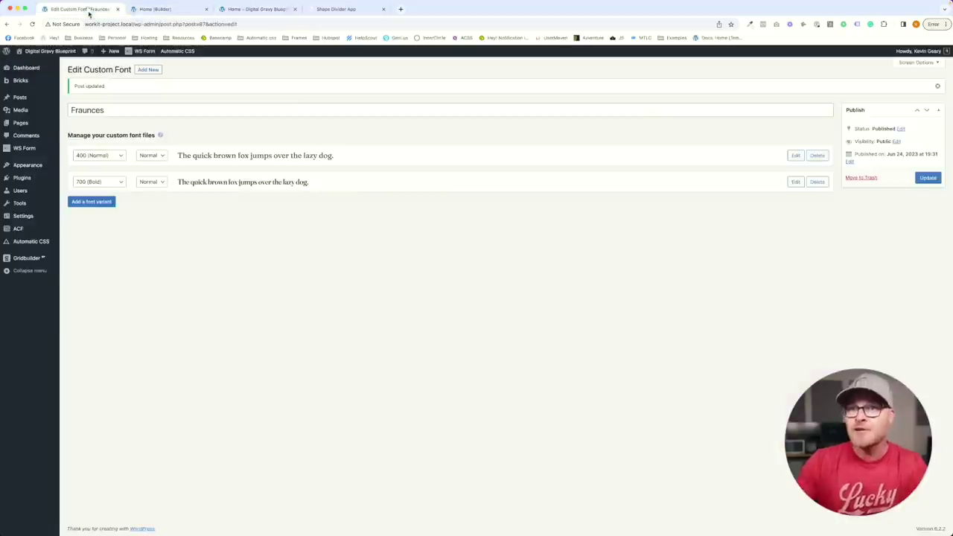
pyautogui.click(153, 11)
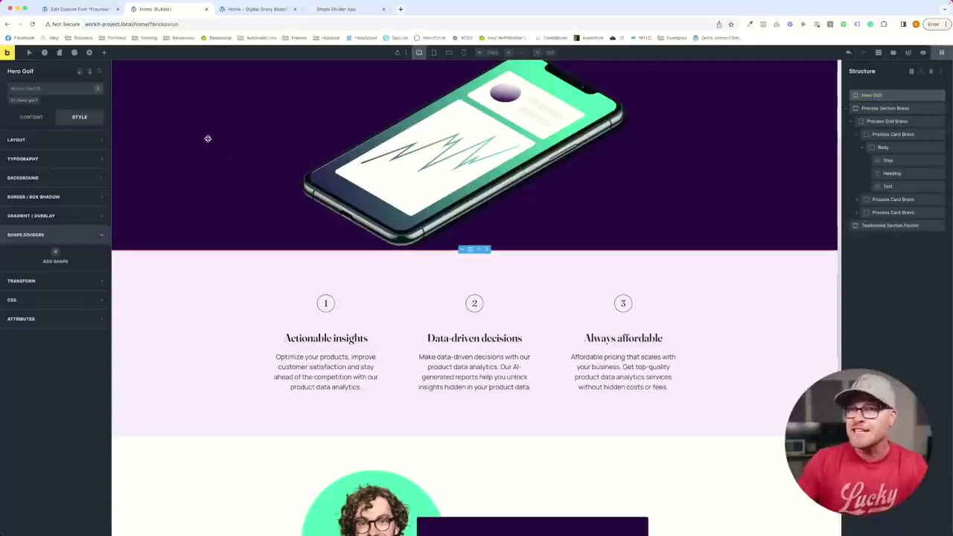
# Add a Code element to the end of the Hero Golf section and rename it Shape Divider.
pyautogui.click(104, 52)
pyautogui.write('shape')
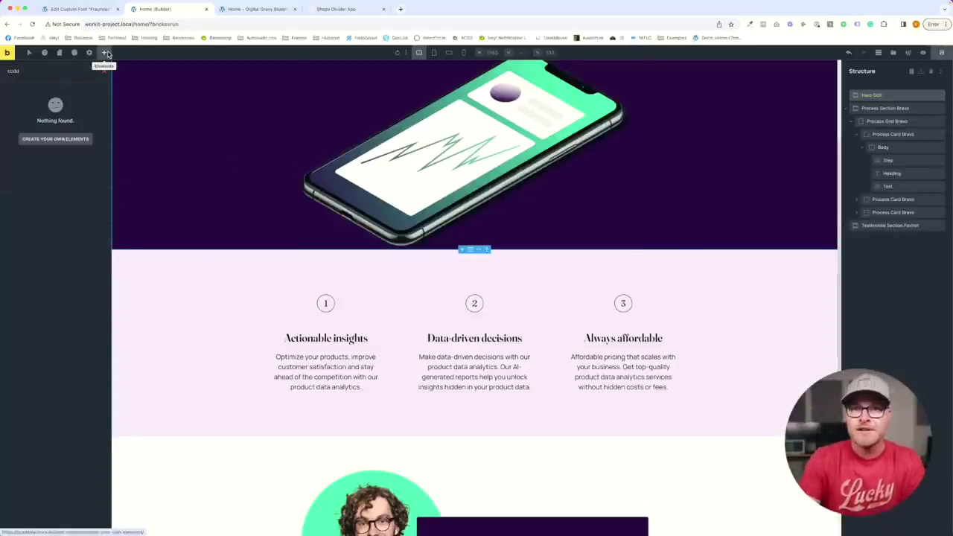
pyautogui.write('code')
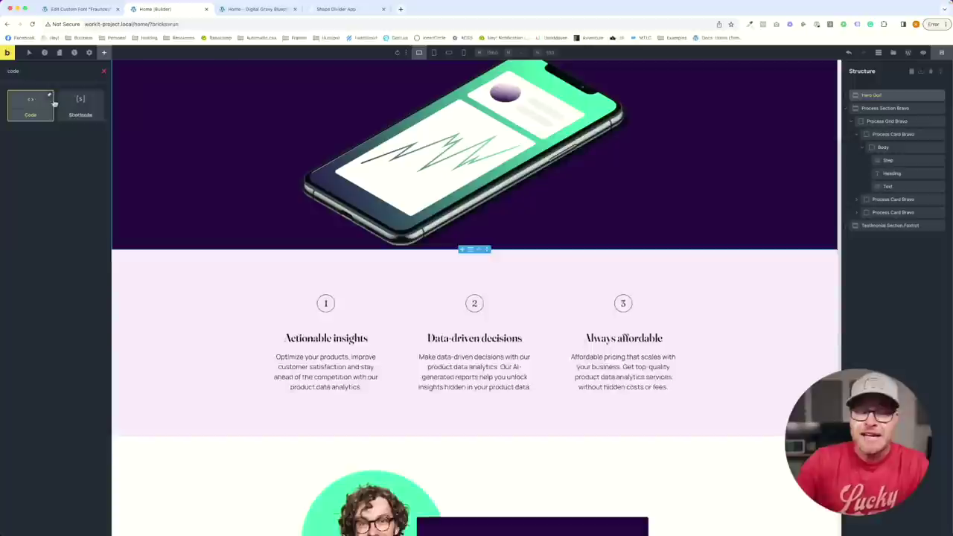
pyautogui.moveTo(52, 97); pyautogui.dragTo(236, 134)
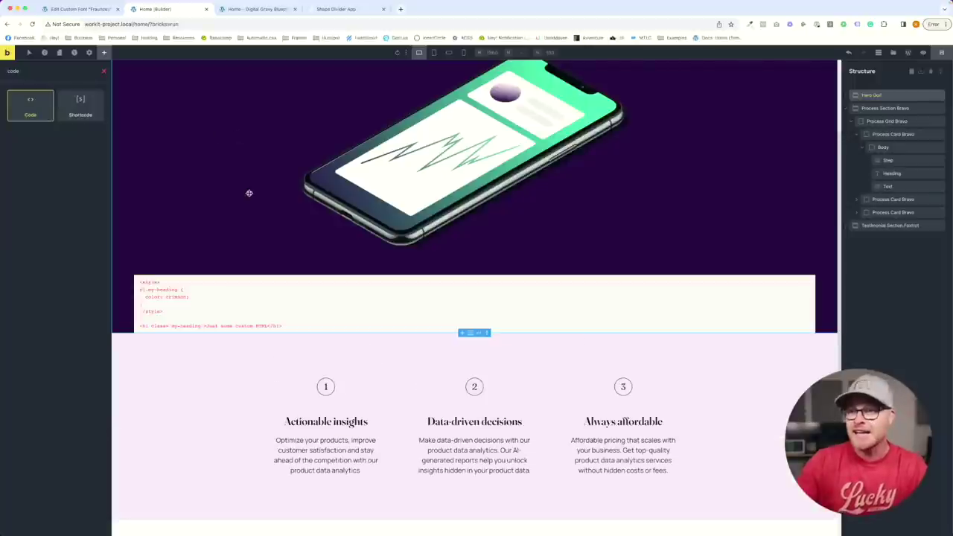
pyautogui.click(255, 291)
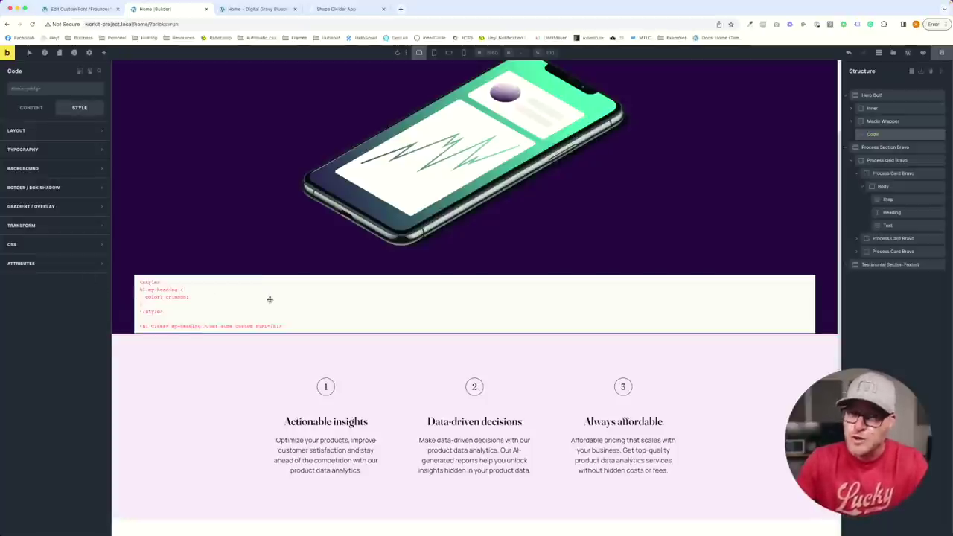
pyautogui.click(873, 134)
pyautogui.write('Shape Divider')
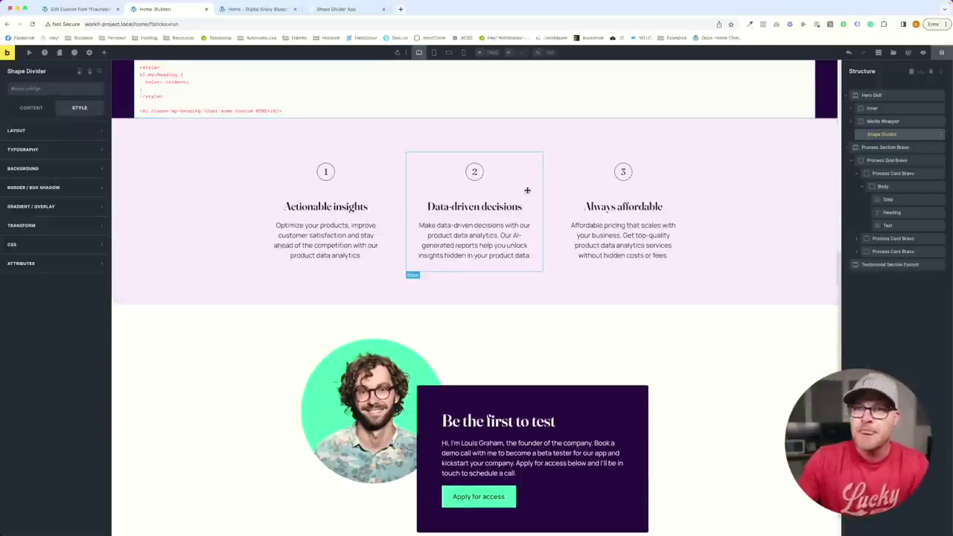
# Replace the Shape Divider element's sample code with the copied HTML and enable Execute code and Render without wrapper.
pyautogui.scroll(3, 447, 208)
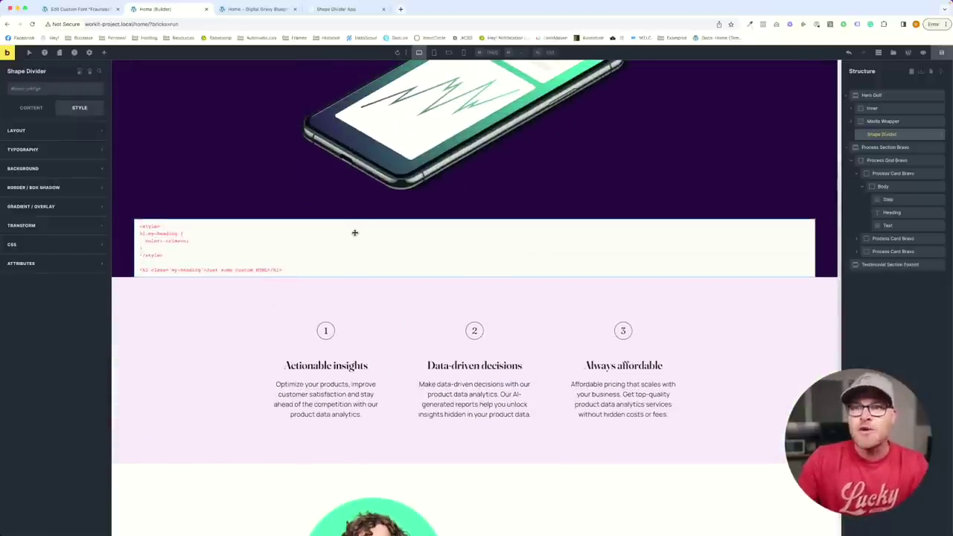
pyautogui.click(31, 107)
pyautogui.click(106, 210)
pyautogui.hotkey('ctrl', 'a')
pyautogui.press('BackSpace')
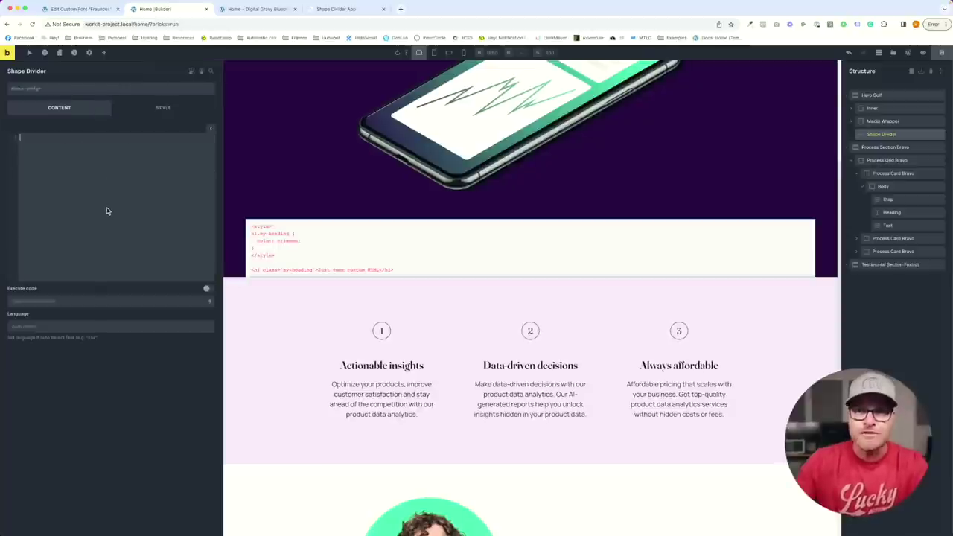
pyautogui.hotkey('ctrl', 'v')
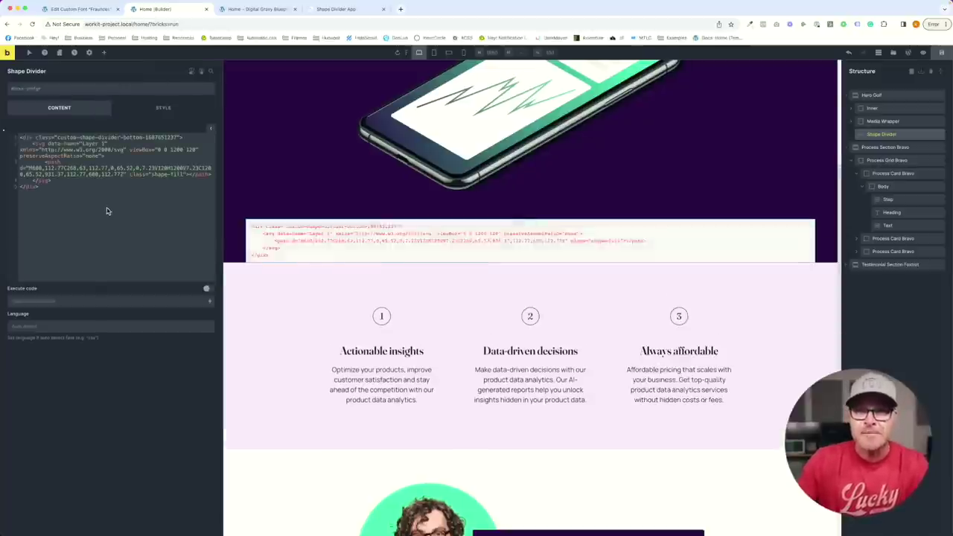
pyautogui.click(208, 290)
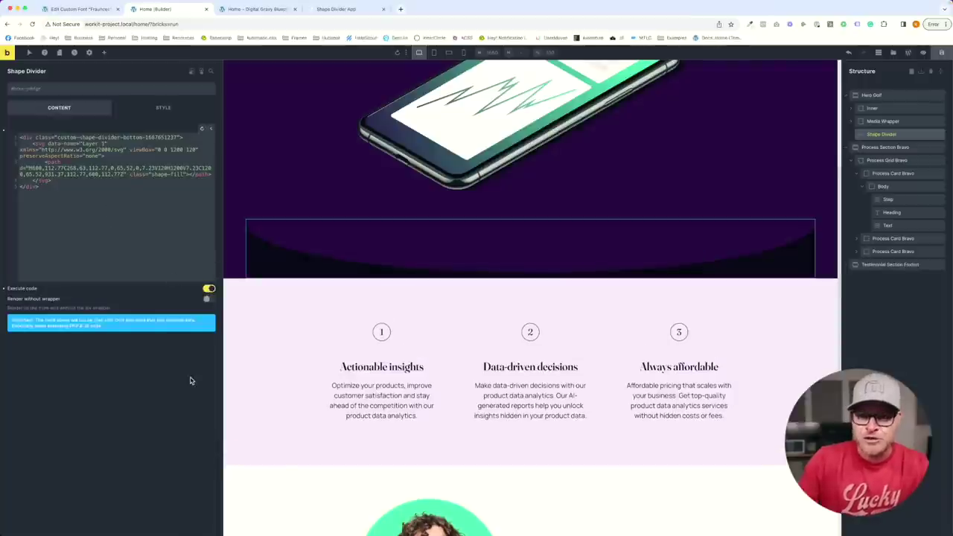
pyautogui.click(207, 300)
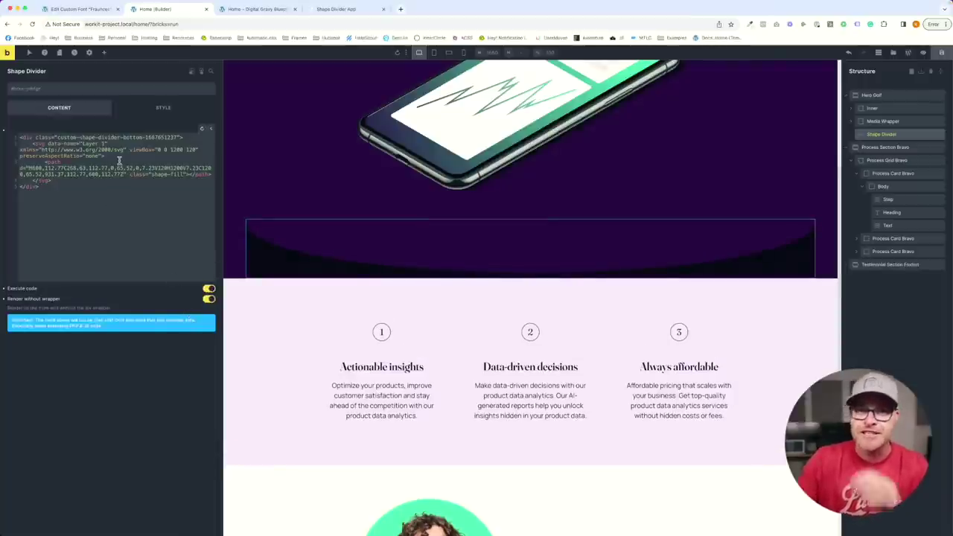
# Remove the opening and closing wrapper div tags from the Shape Divider's code, leaving only the SVG, and save the page.
pyautogui.moveTo(185, 137); pyautogui.dragTo(34, 136)
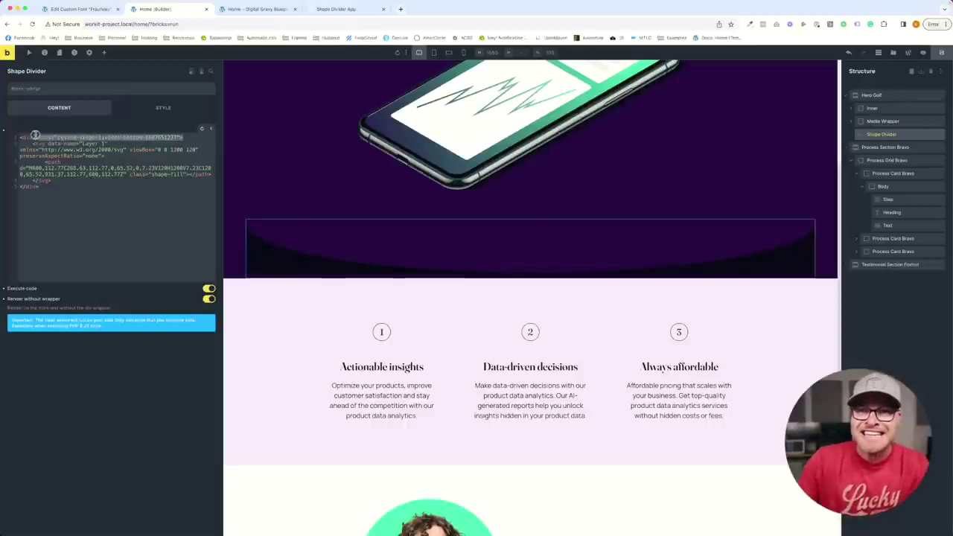
pyautogui.press('BackSpace')
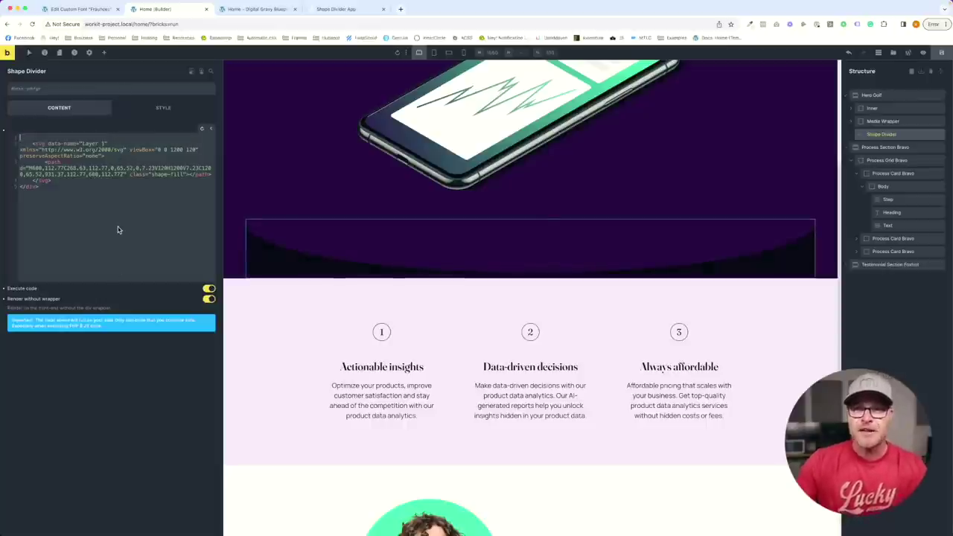
pyautogui.press('Delete')
pyautogui.moveTo(43, 180); pyautogui.dragTo(4, 183)
pyautogui.press('BackSpace')
pyautogui.press('BackSpace')
pyautogui.click(943, 53)
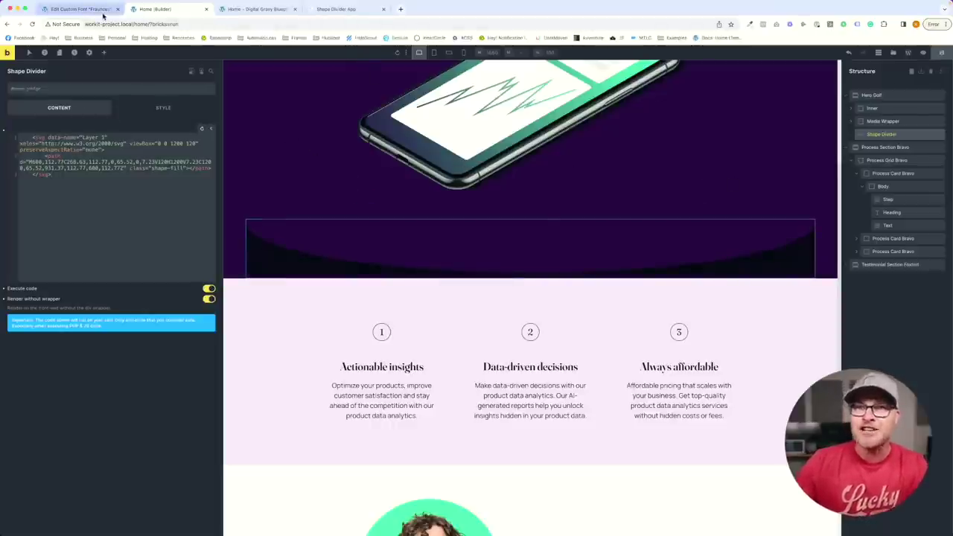
# Copy the curve divider's CSS from the Shape Divider App.
pyautogui.click(76, 9)
pyautogui.click(336, 9)
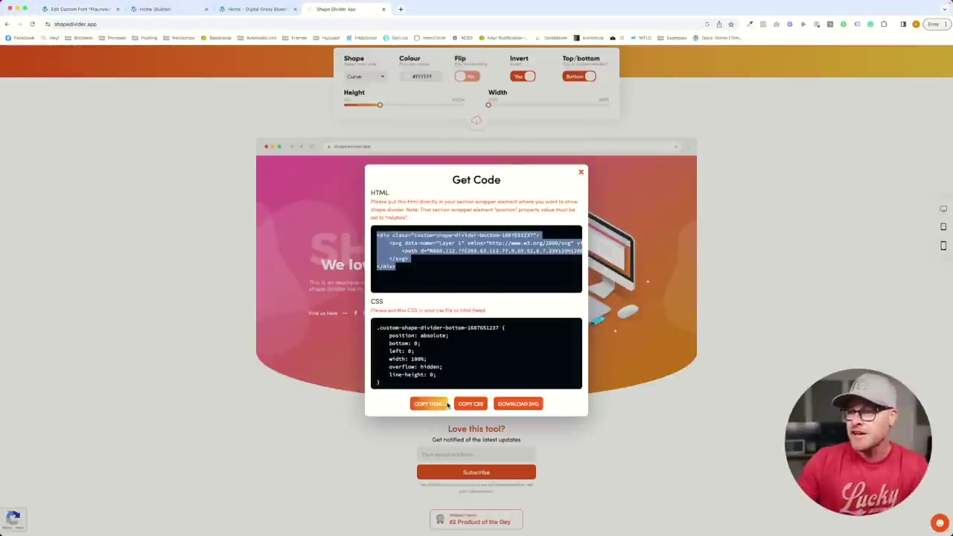
pyautogui.click(470, 404)
pyautogui.click(257, 8)
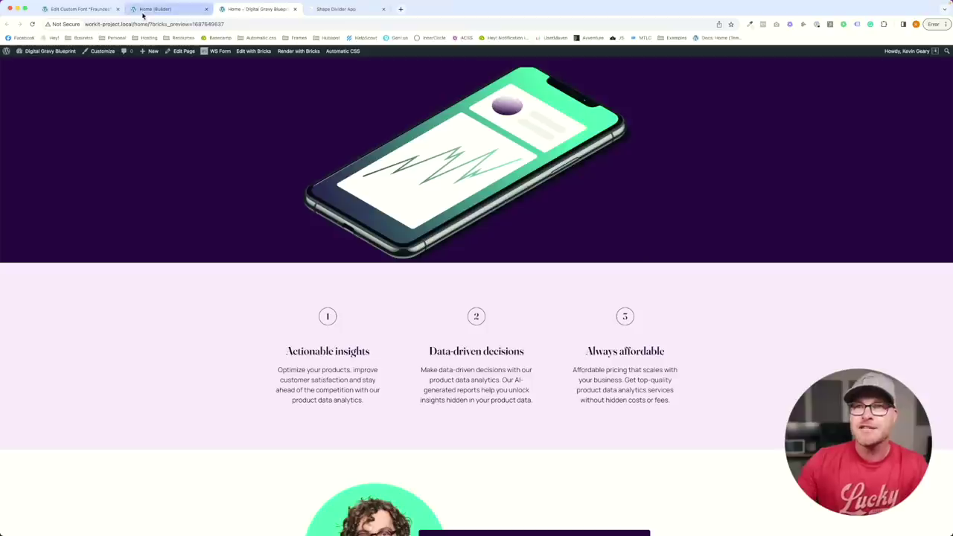
# Open WPCodeBox 2 in the WordPress admin and save a new SCSS snippet titled Styling.
pyautogui.click(105, 9)
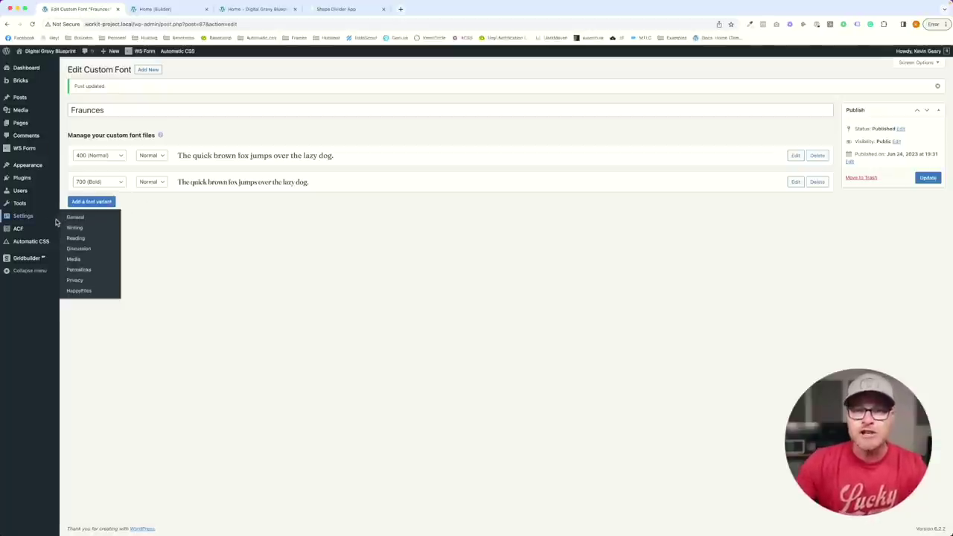
pyautogui.moveTo(35, 227)
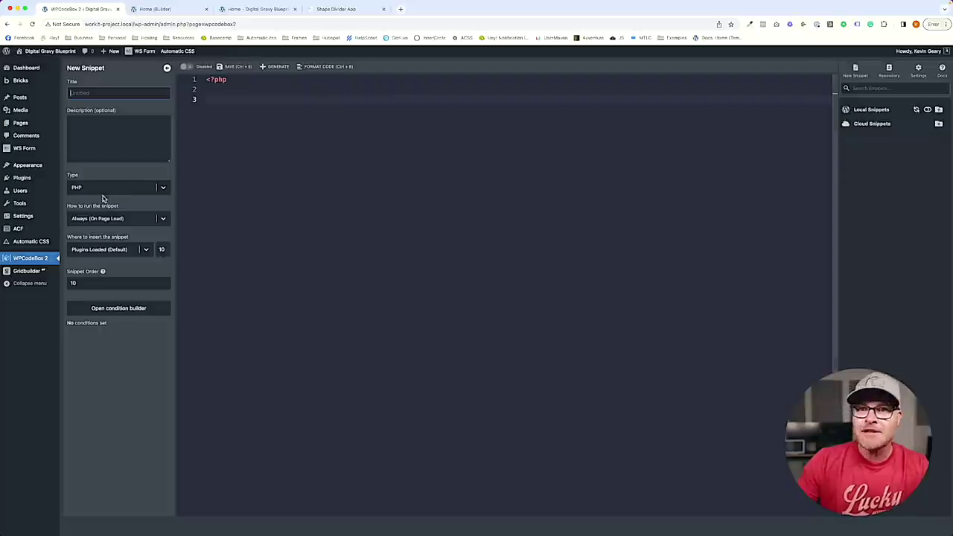
pyautogui.click(104, 188)
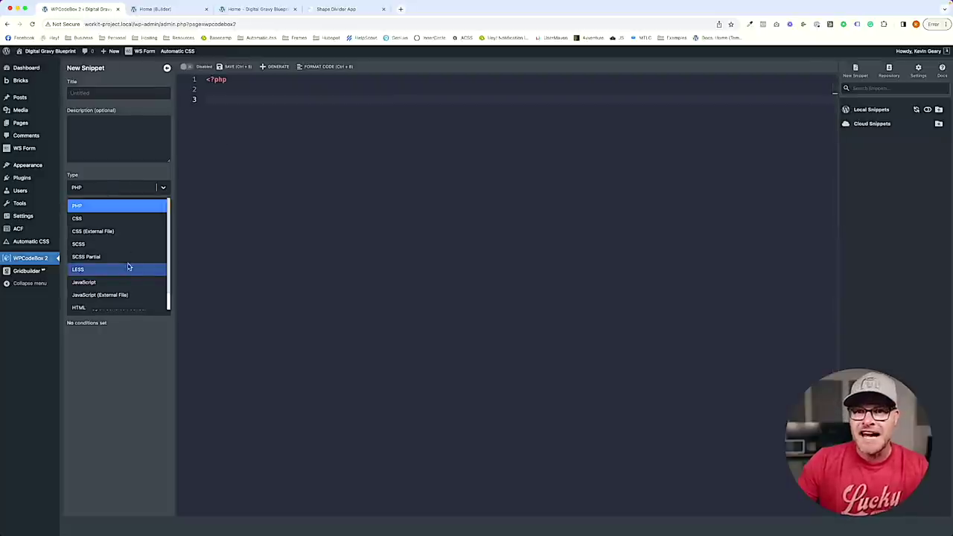
pyautogui.click(129, 246)
pyautogui.click(93, 92)
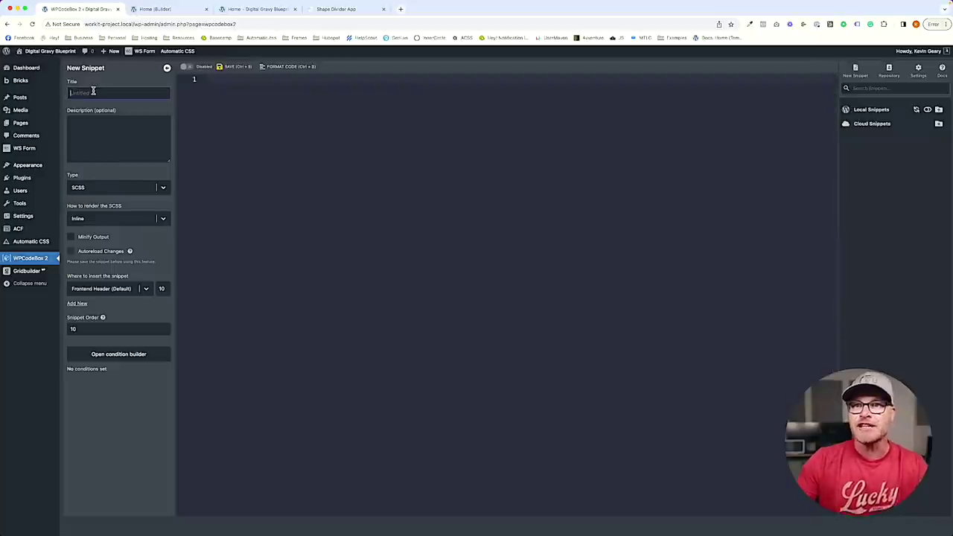
pyautogui.write('Styling')
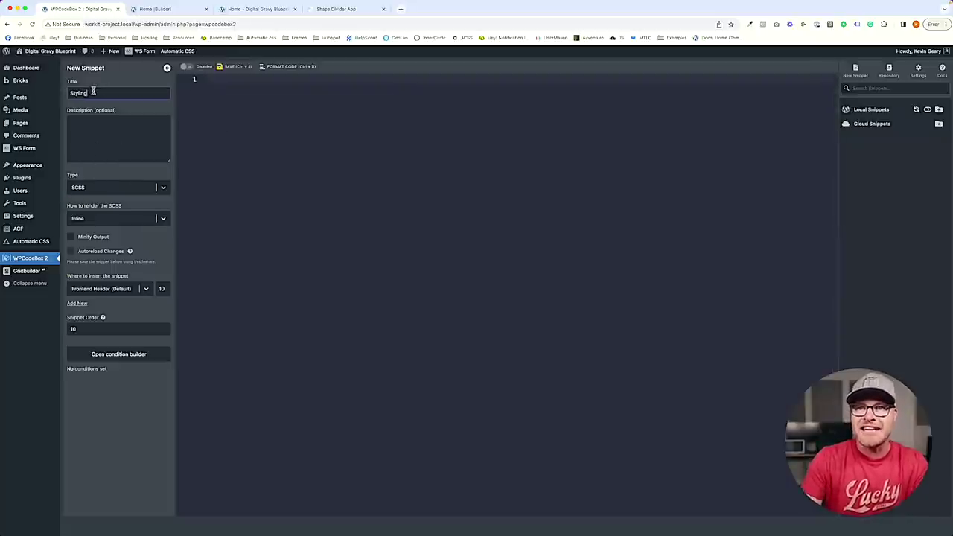
pyautogui.click(236, 68)
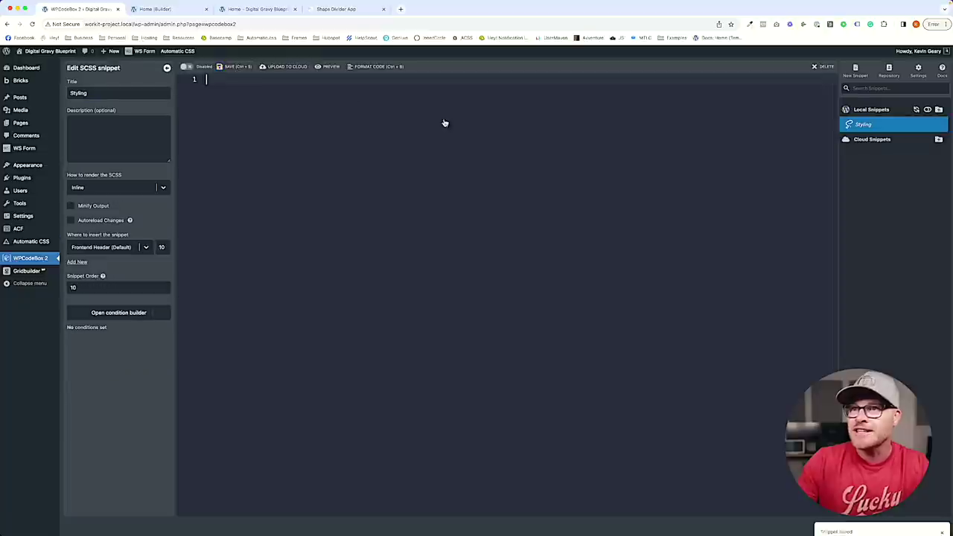
# Turn on Minify Output and Autoreload Changes for the Styling snippet, render it as an External File, and enable it.
pyautogui.click(71, 206)
pyautogui.click(70, 220)
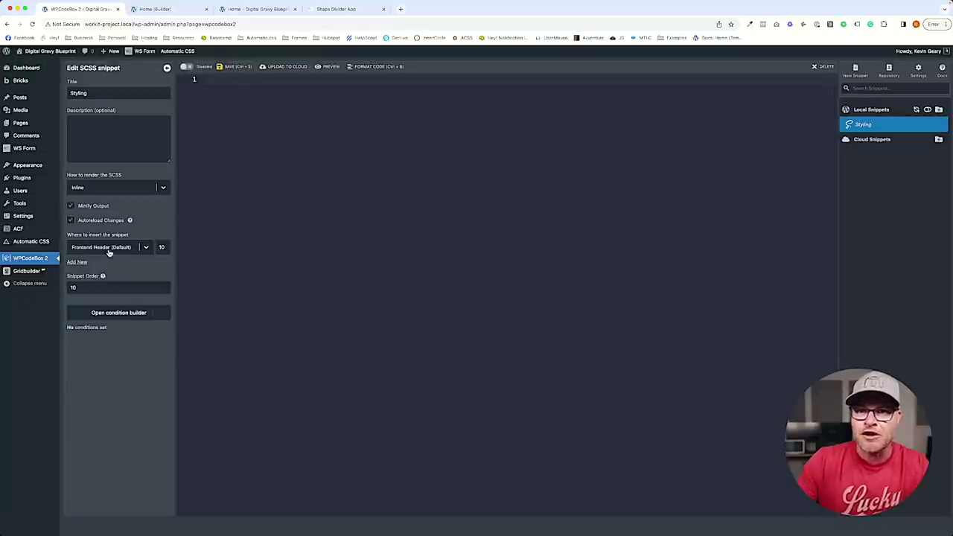
pyautogui.click(121, 187)
pyautogui.click(112, 216)
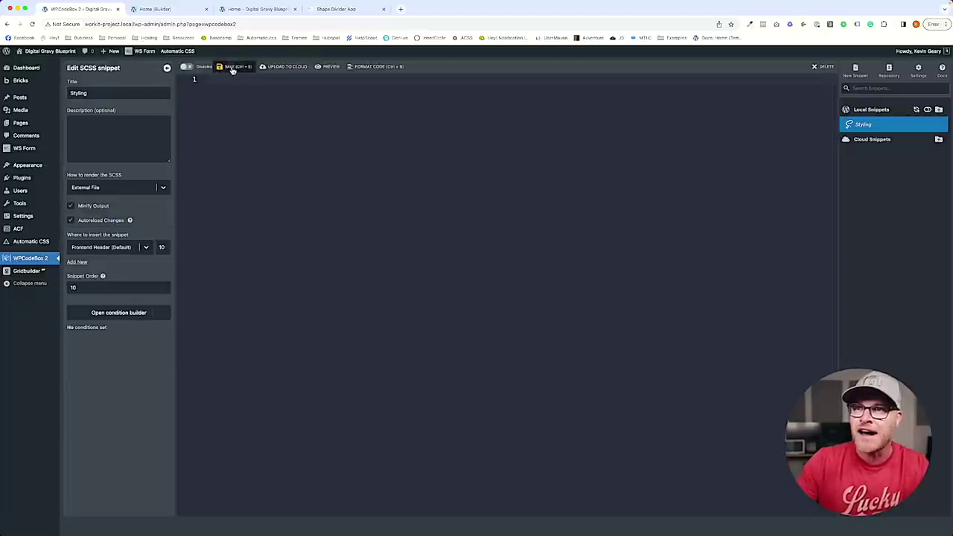
pyautogui.click(187, 67)
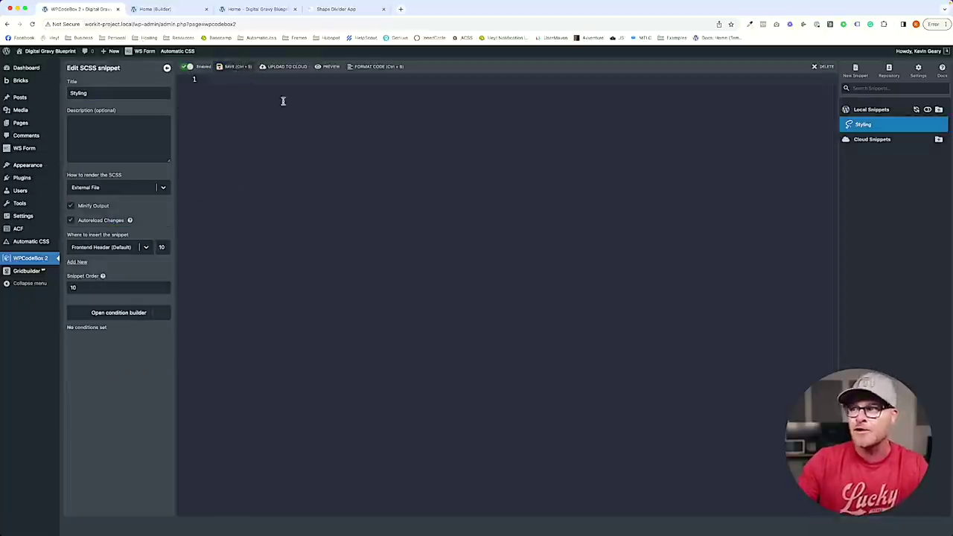
# Add a "// Shape Divider" comment to the Styling snippet and paste the copied divider CSS below it.
pyautogui.click(326, 191)
pyautogui.write('//')
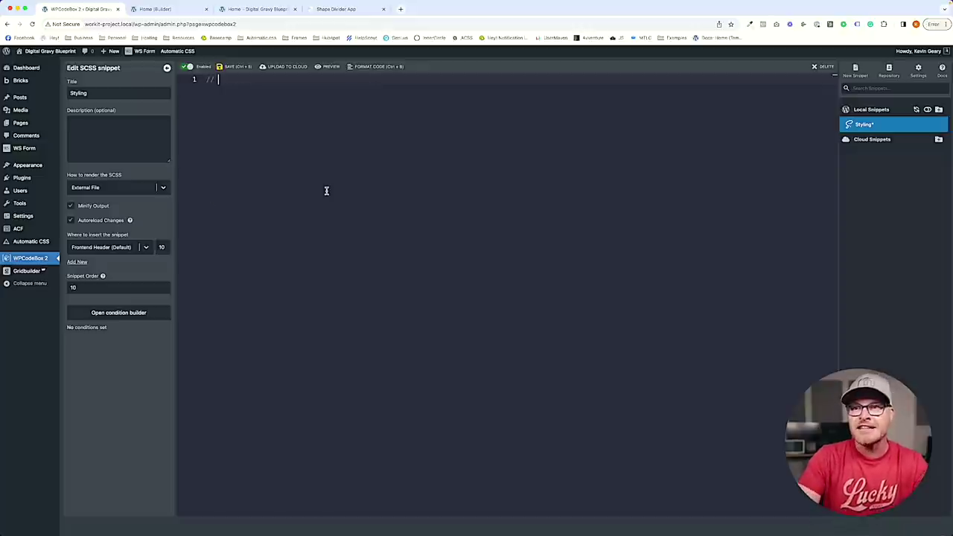
pyautogui.write(' Shape Divider')
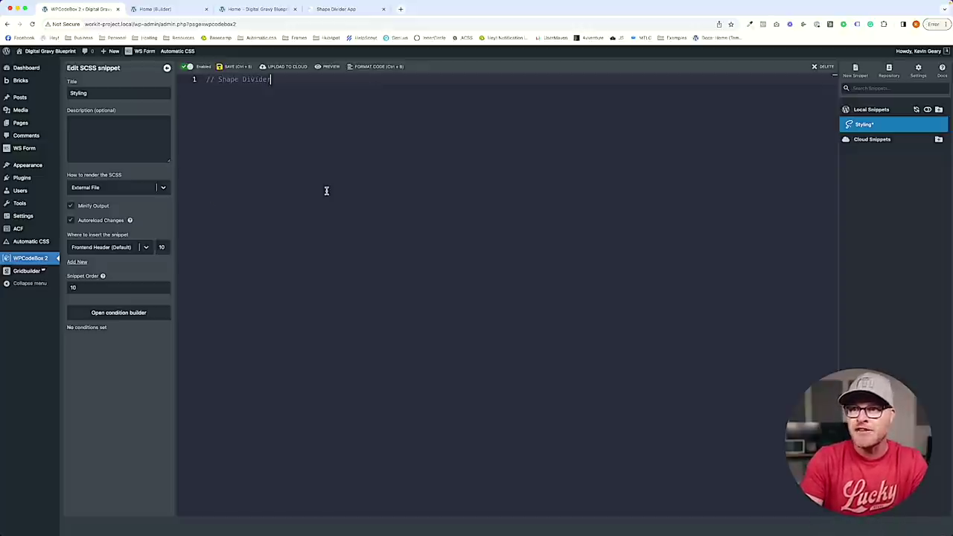
pyautogui.press('Return')
pyautogui.press('super+v')
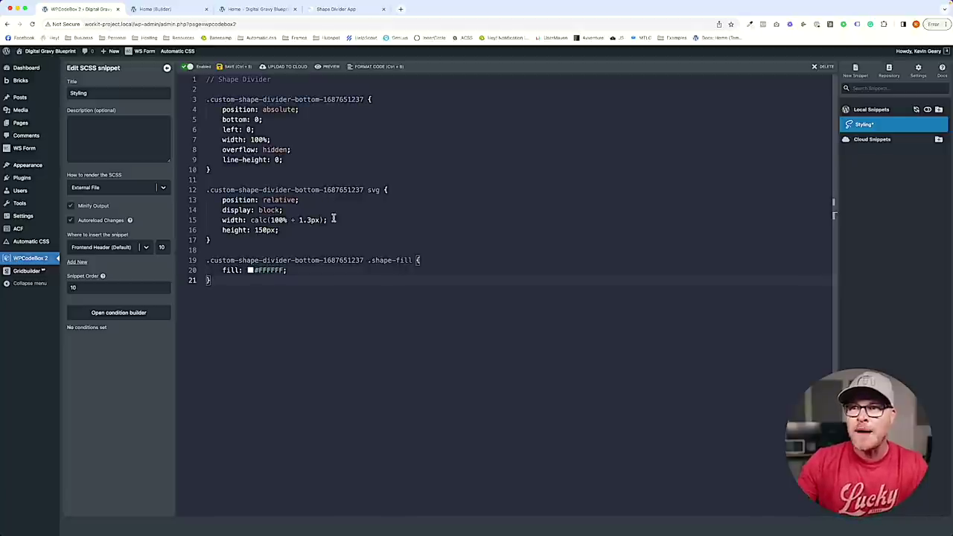
# Replace the generated custom-shape-divider class with .divider-curved in all three rules of the Styling snippet.
pyautogui.moveTo(269, 234)
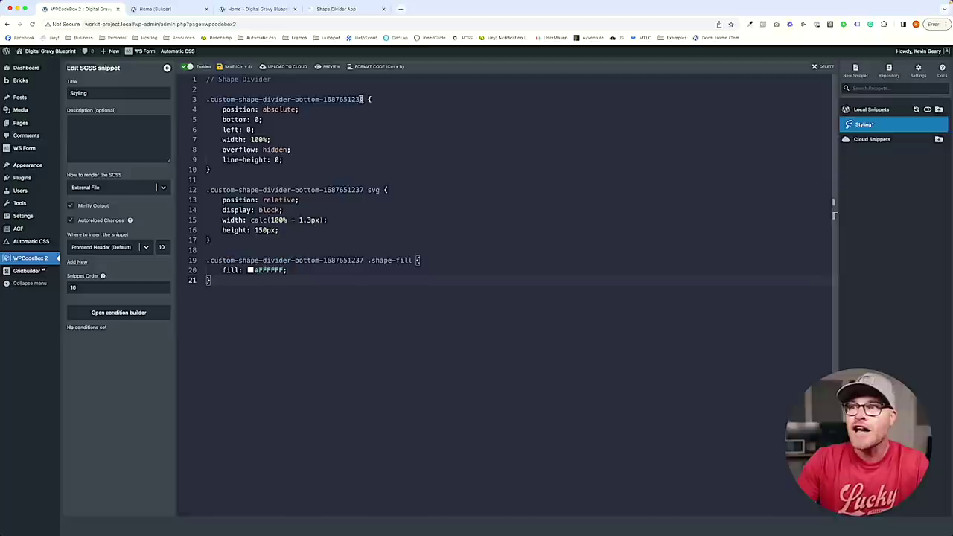
pyautogui.moveTo(363, 99); pyautogui.dragTo(207, 99)
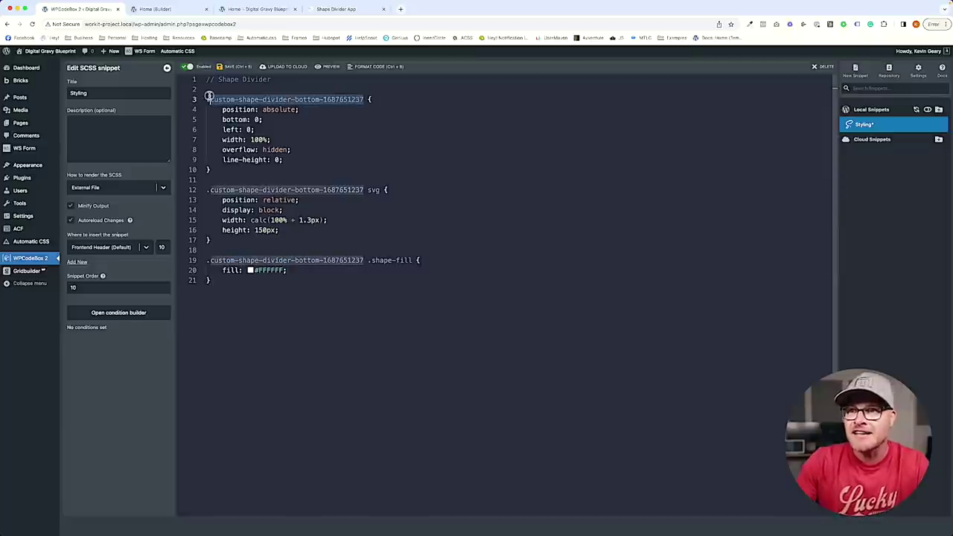
pyautogui.moveTo(364, 190); pyautogui.dragTo(207, 190)
pyautogui.moveTo(363, 99); pyautogui.dragTo(208, 113)
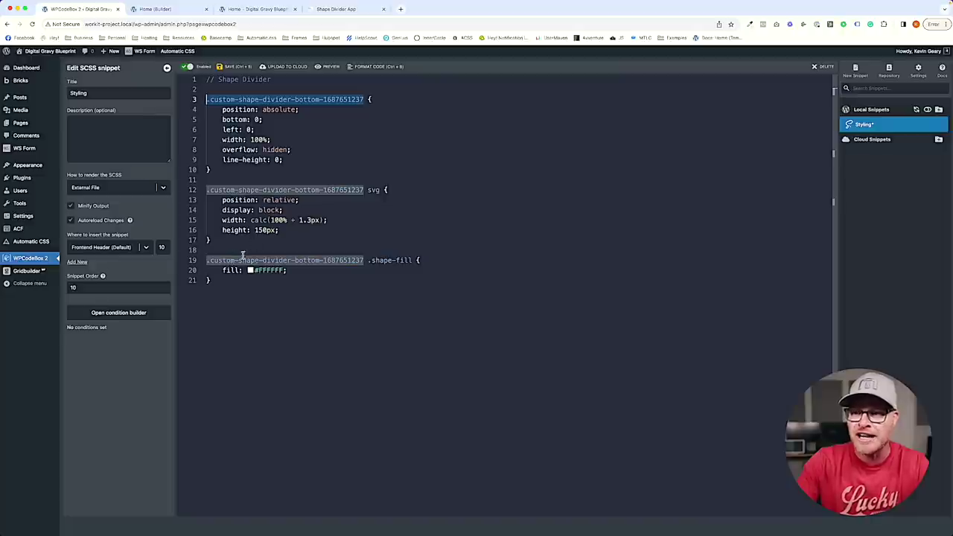
pyautogui.click(370, 190)
pyautogui.moveTo(378, 260)
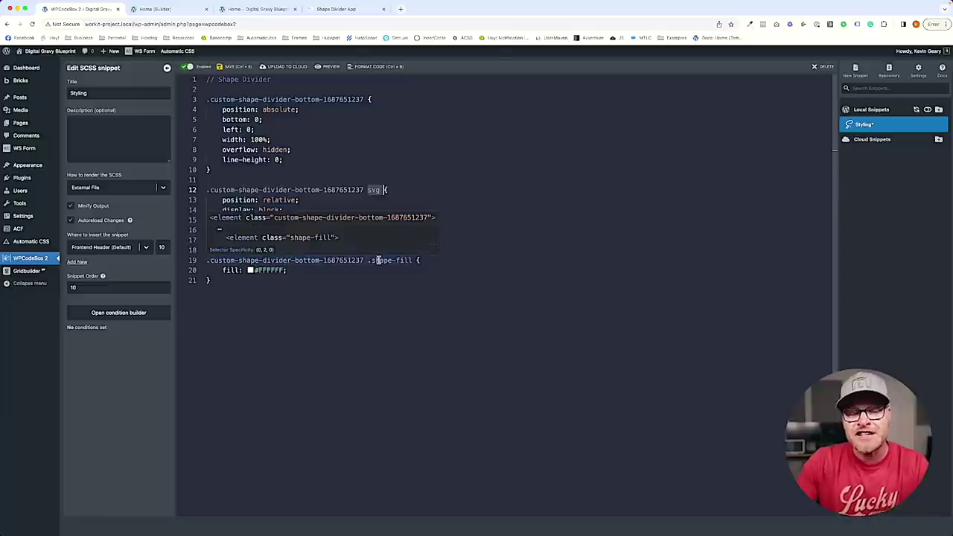
pyautogui.moveTo(368, 260); pyautogui.dragTo(412, 260)
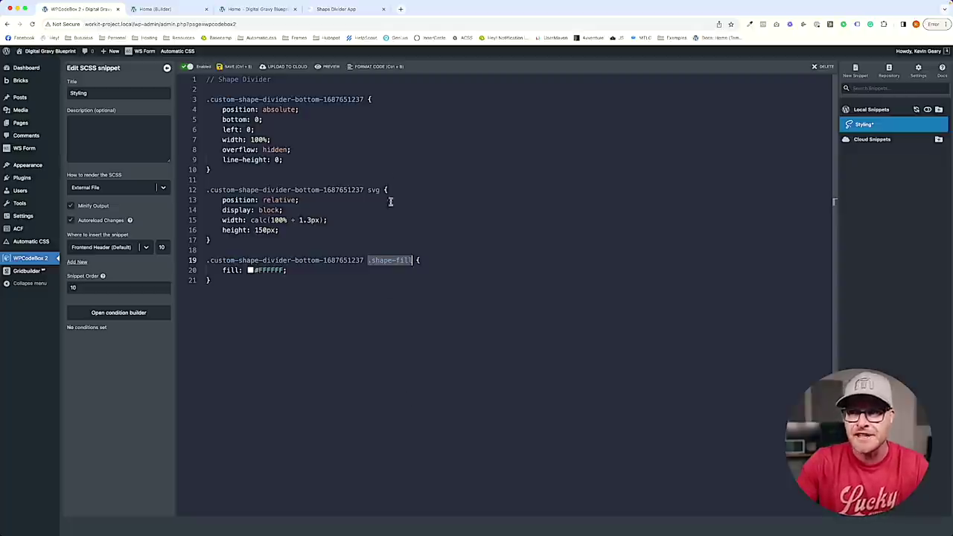
pyautogui.moveTo(364, 99); pyautogui.dragTo(203, 99)
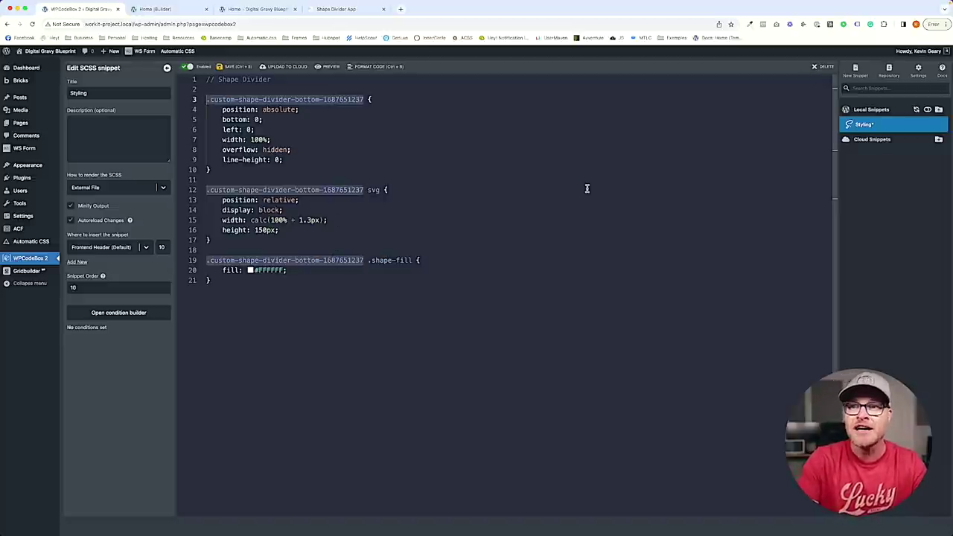
pyautogui.write('.divider-curve')
# Assign the class divider-curved to the Shape Divider element in the Home builder and reload the builder.
pyautogui.click(173, 12)
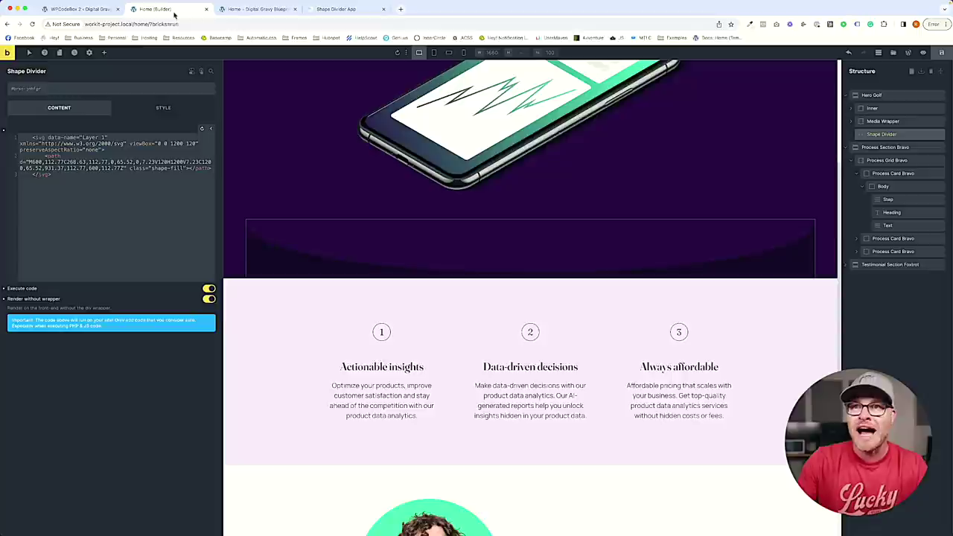
pyautogui.click(49, 89)
pyautogui.write('divider-curved')
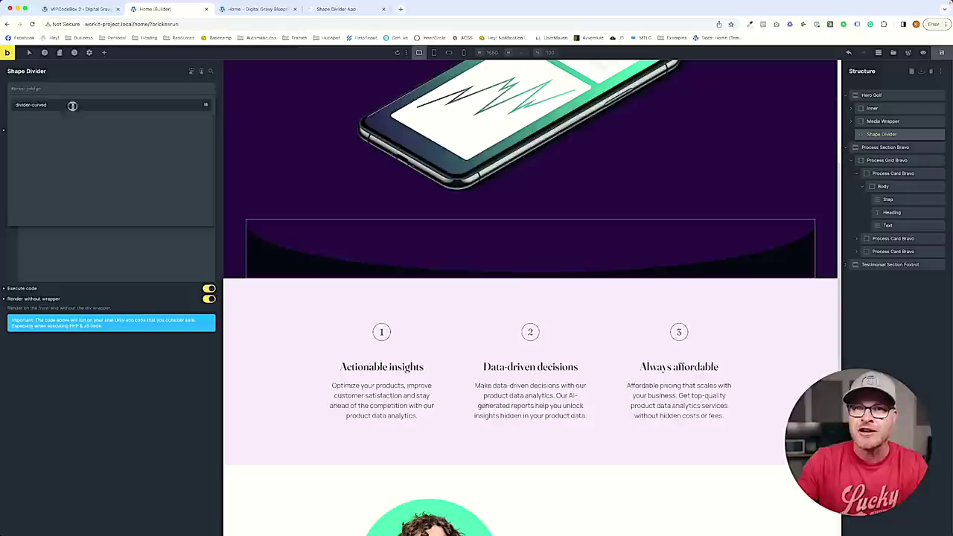
pyautogui.press('Return')
pyautogui.press('Escape')
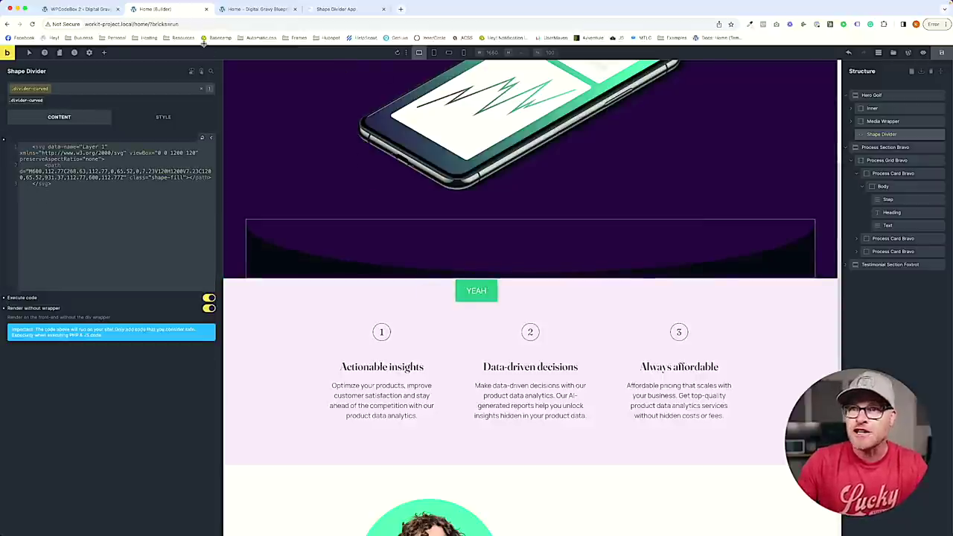
pyautogui.press('super+r')
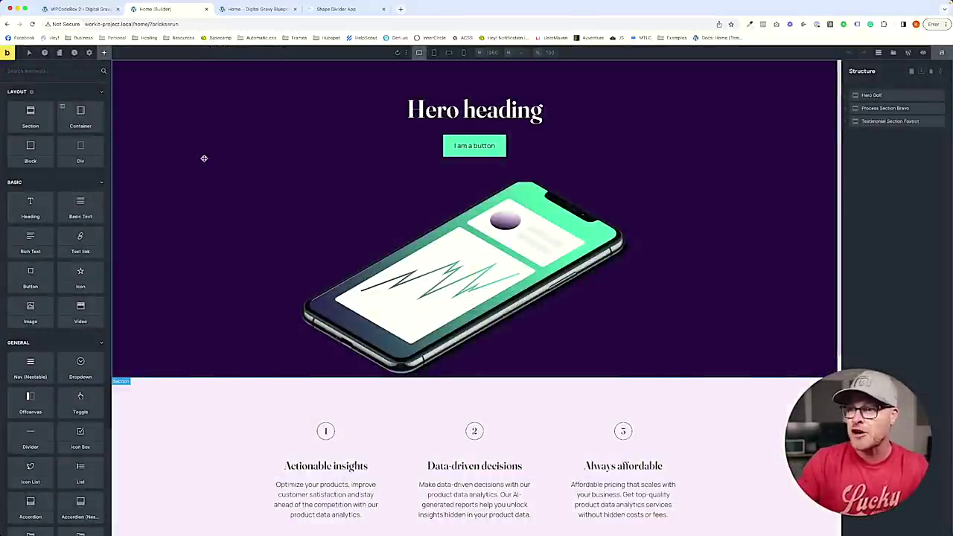
# Review the .divider-curved positioning rules and set the Hero Golf section's .fr-hero-golf class to relative position.
pyautogui.click(204, 159)
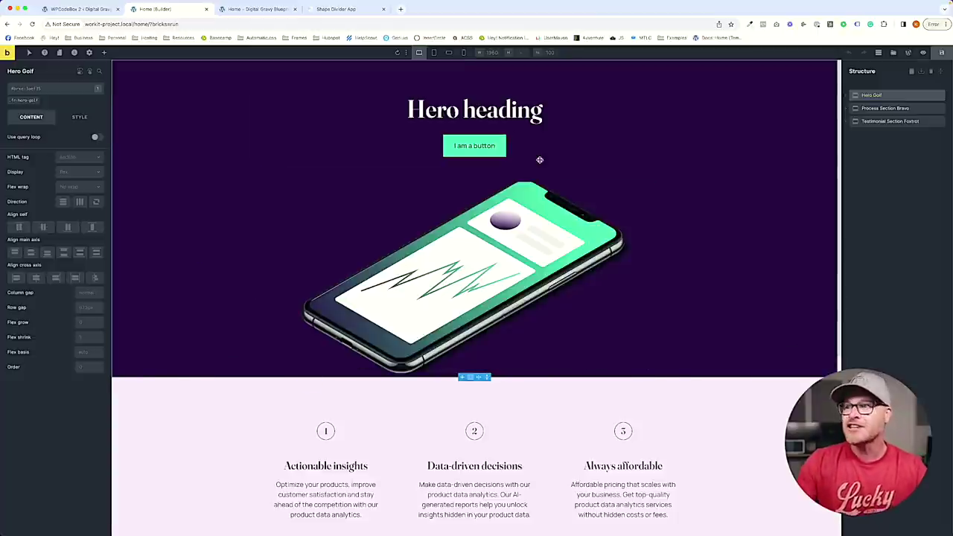
pyautogui.click(97, 10)
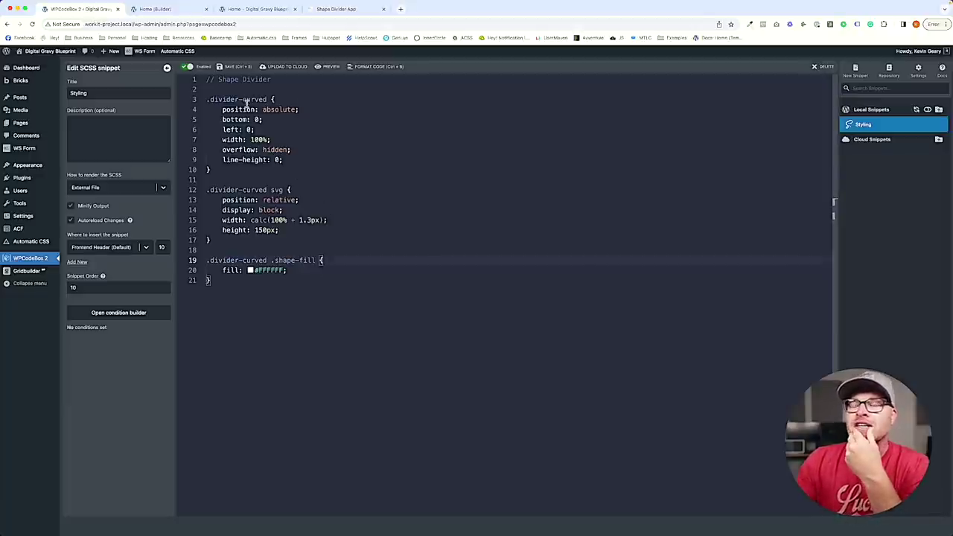
pyautogui.moveTo(315, 151); pyautogui.dragTo(217, 111)
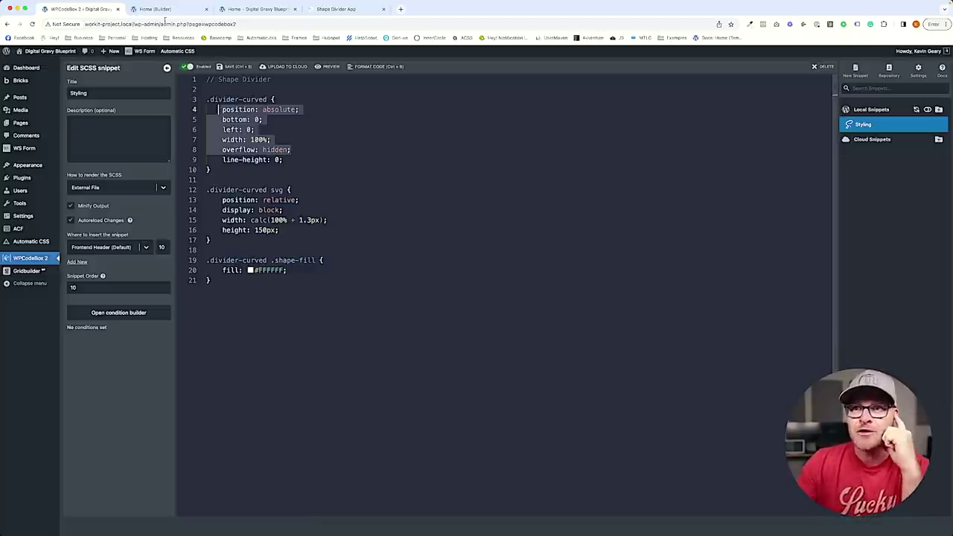
pyautogui.click(158, 8)
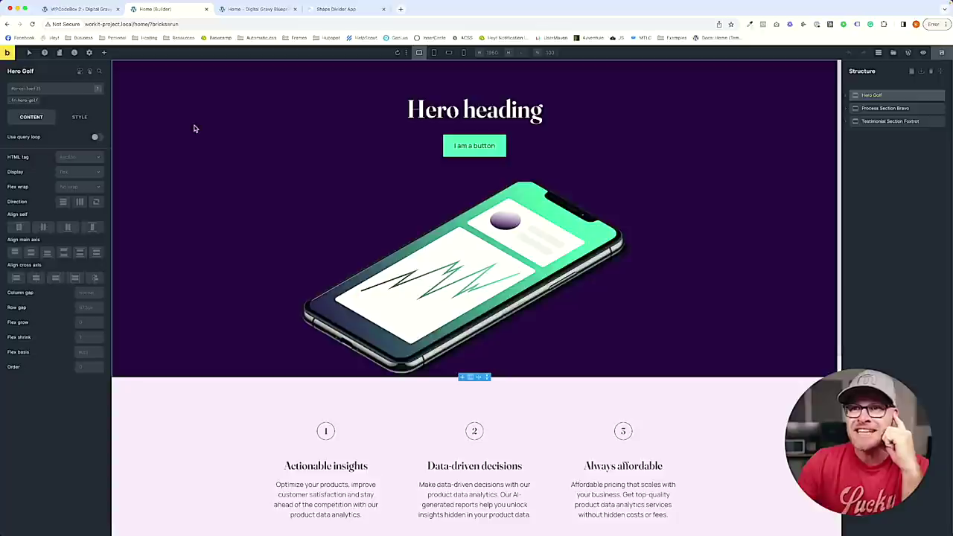
pyautogui.click(34, 101)
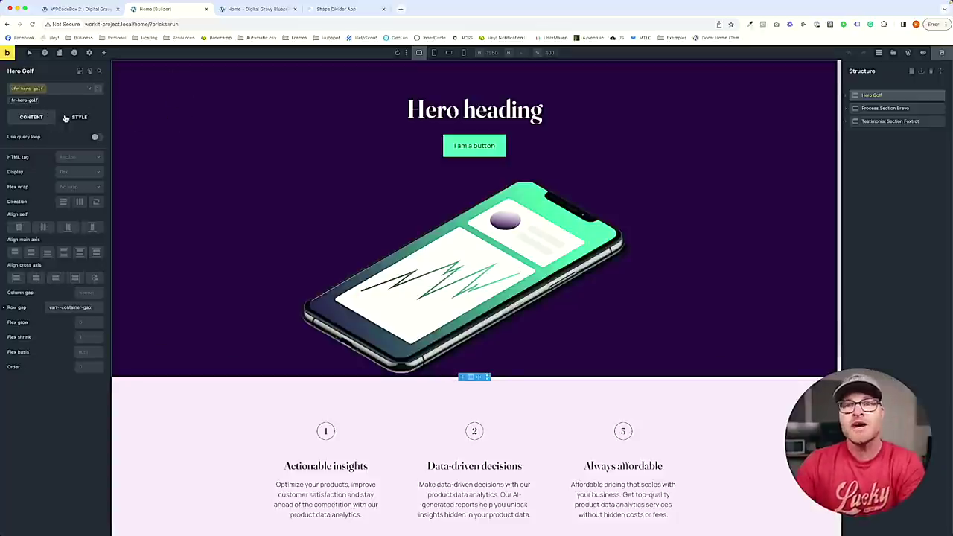
pyautogui.click(71, 119)
pyautogui.click(64, 140)
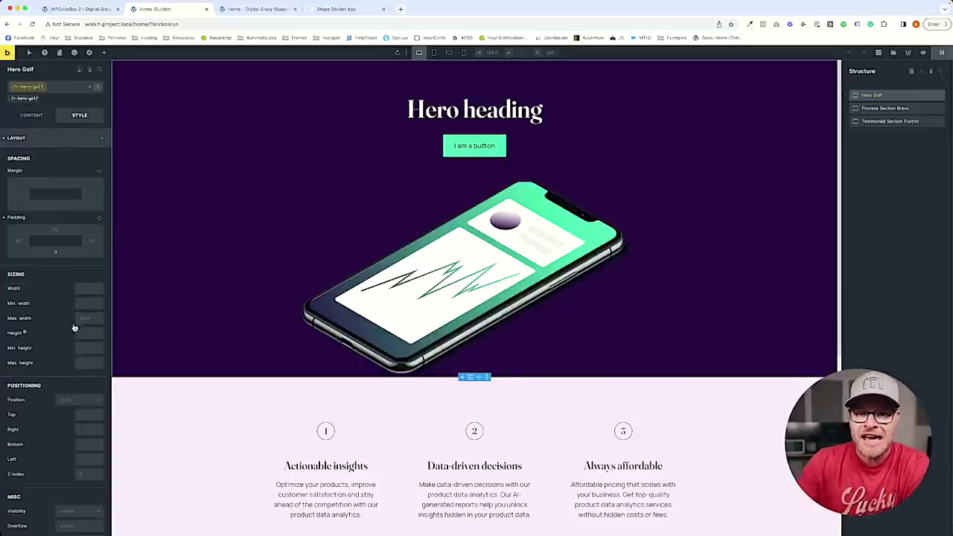
pyautogui.scroll(-1, 80, 298)
pyautogui.click(79, 260)
pyautogui.click(76, 284)
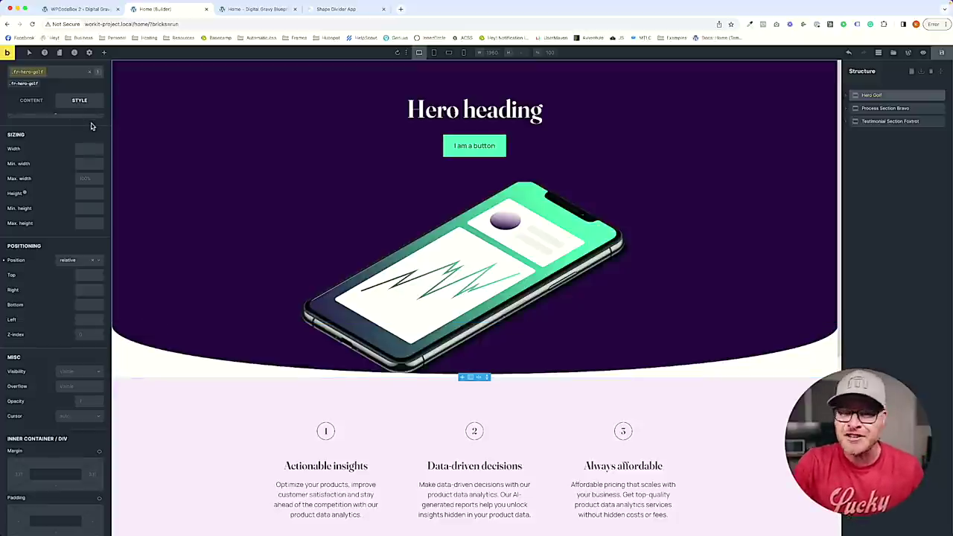
pyautogui.scroll(-2, 190, 429)
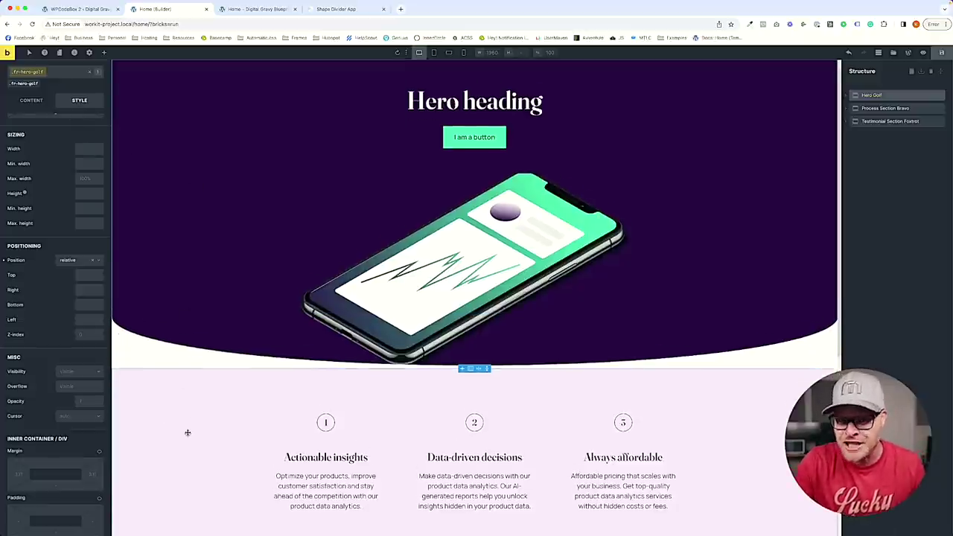
# Remove the relative position setting from the Hero Golf section's .fr-hero-golf class.
pyautogui.scroll(-1, 211, 382)
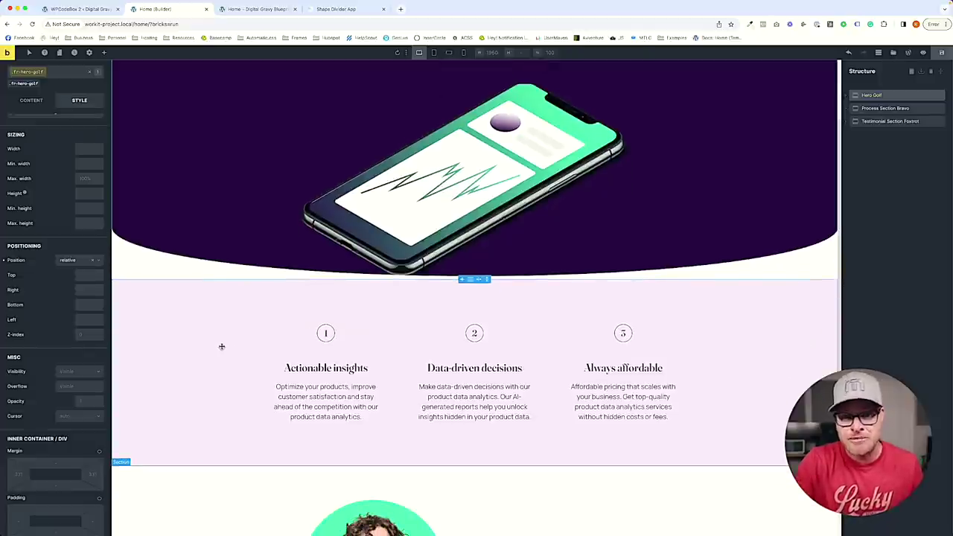
pyautogui.click(22, 85)
pyautogui.click(25, 83)
pyautogui.scroll(4, 70, 149)
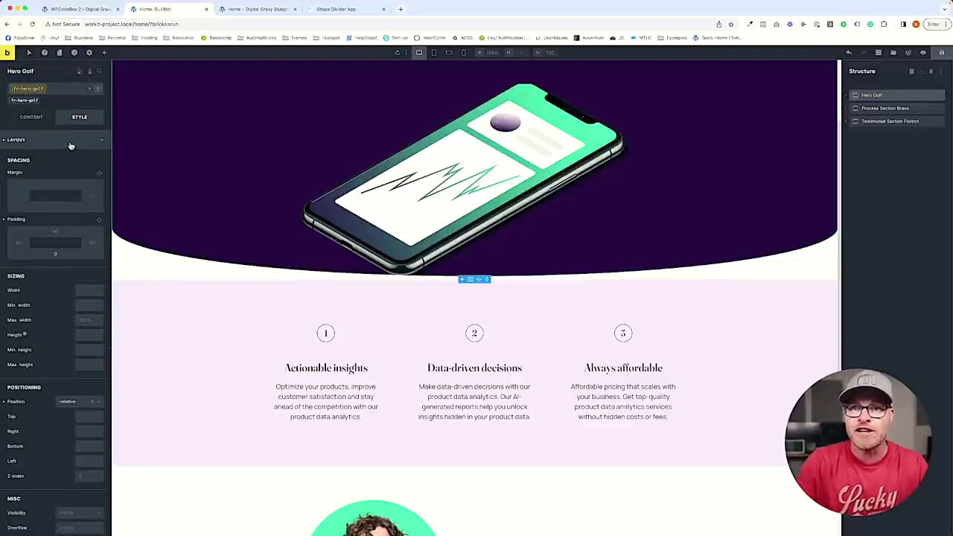
pyautogui.click(93, 401)
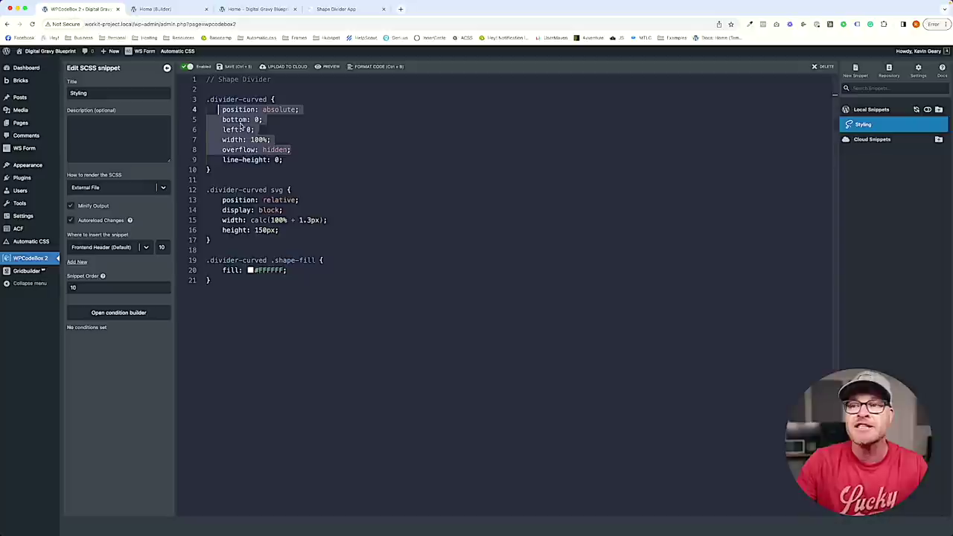
# Add a :has(.divider-curved) selector between the Shape Divider comment and the .divider-curved rule in the Styling snippet.
pyautogui.click(80, 9)
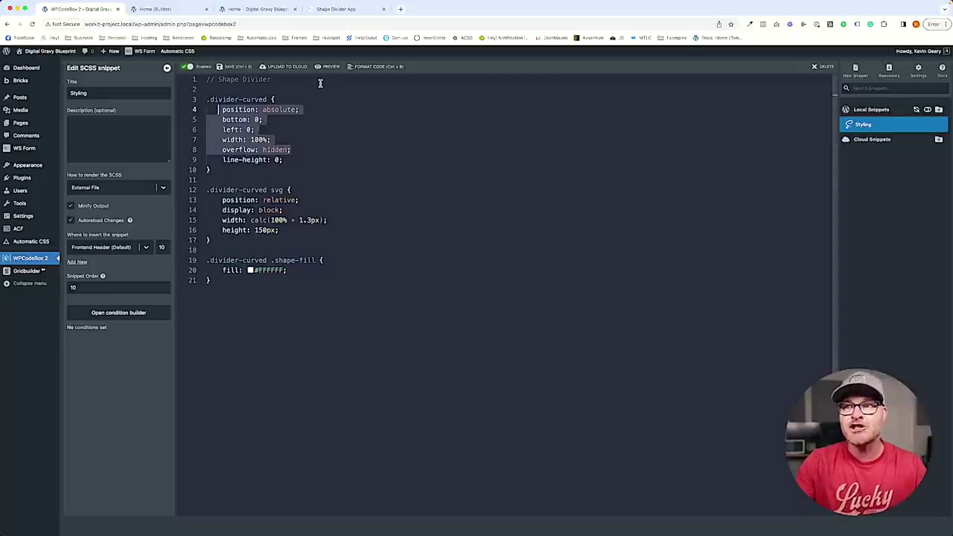
pyautogui.click(320, 84)
pyautogui.press('Return')
pyautogui.press('Return')
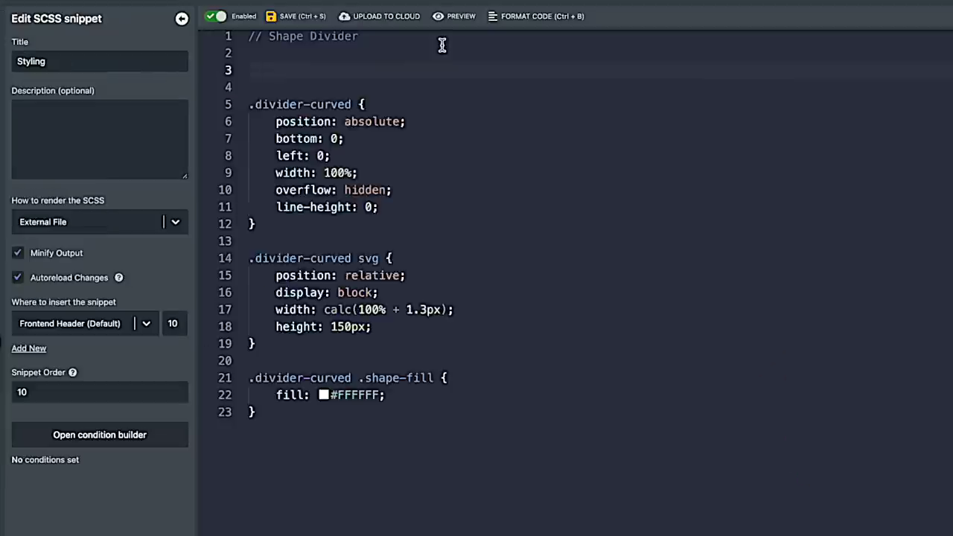
pyautogui.write(':has(')
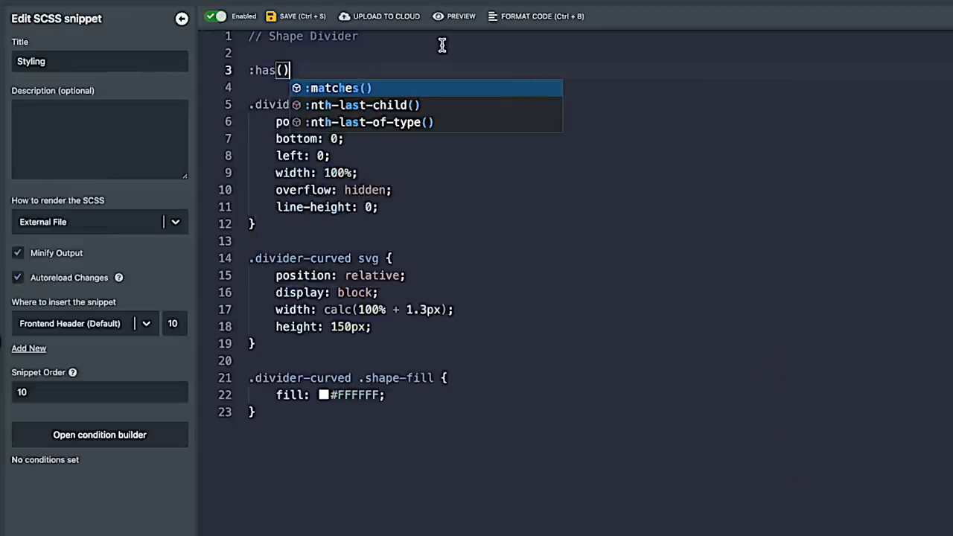
pyautogui.click(451, 156)
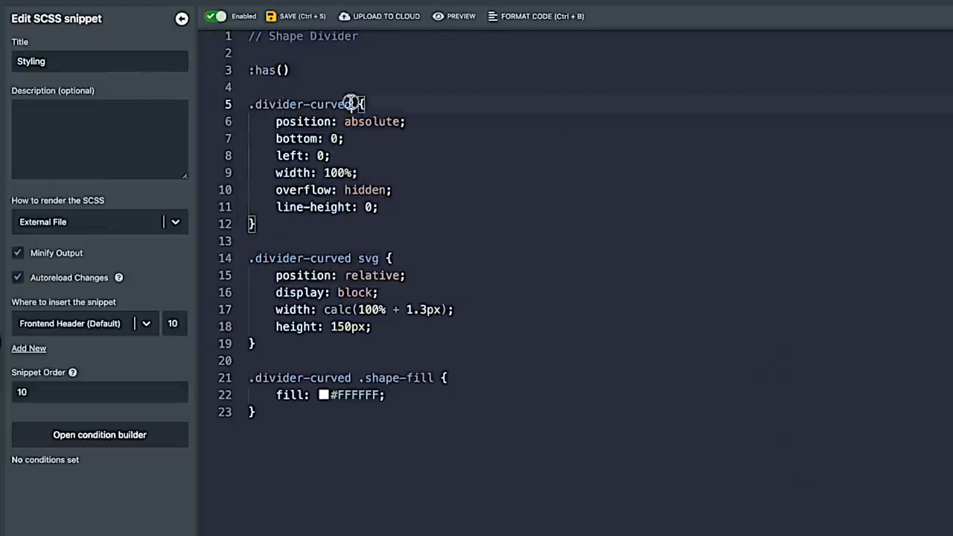
pyautogui.moveTo(354, 104); pyautogui.dragTo(249, 105)
pyautogui.hotkey('ctrl', 'c')
pyautogui.click(283, 70)
pyautogui.hotkey('ctrl', 'v')
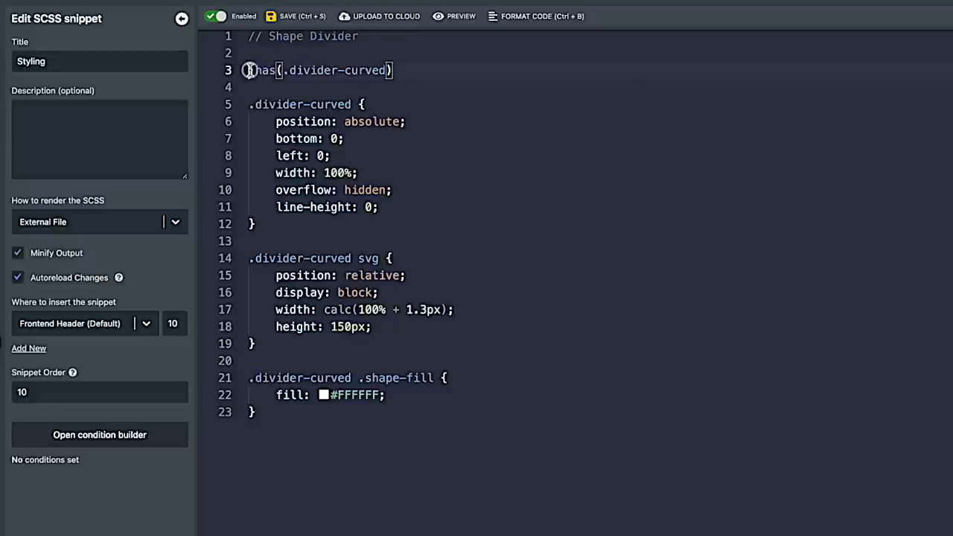
# Give the :has(.divider-curved) selector a rule body with position: relative; and check the hero in the Home builder.
pyautogui.tripleClick(275, 70)
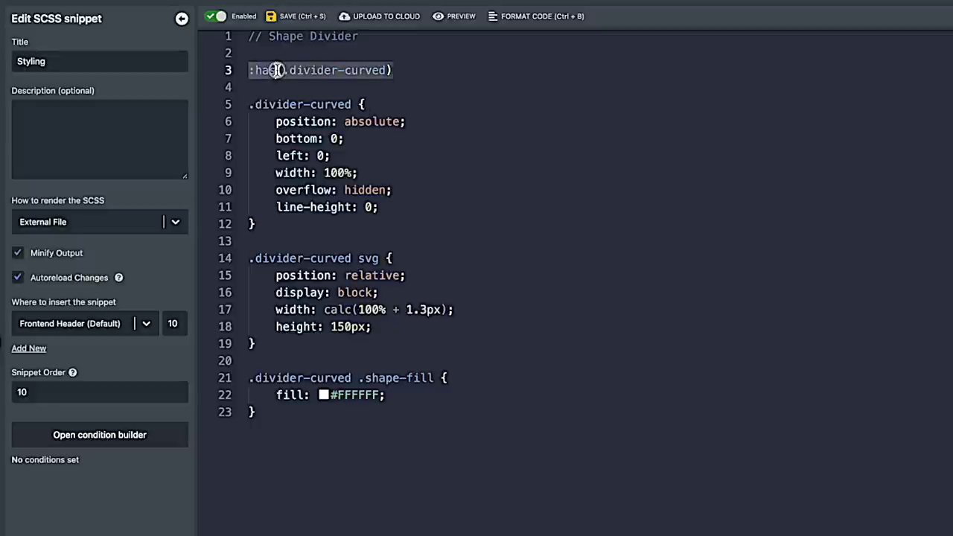
pyautogui.click(393, 70)
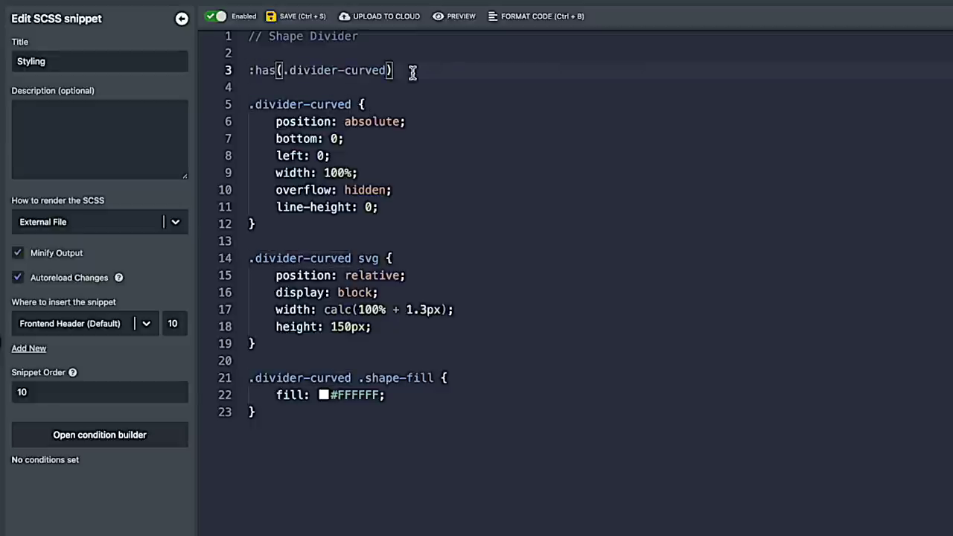
pyautogui.write('{')
pyautogui.press('Return')
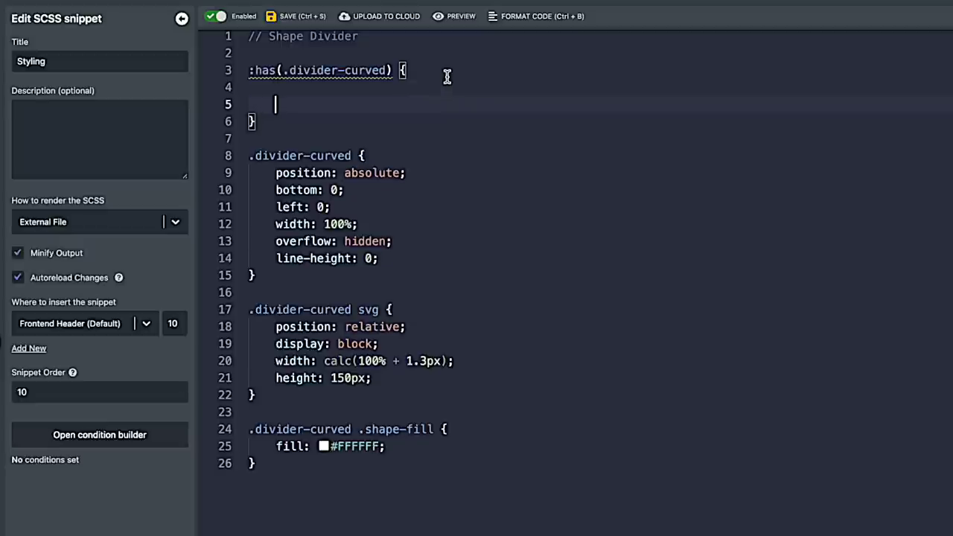
pyautogui.write('position: relative;')
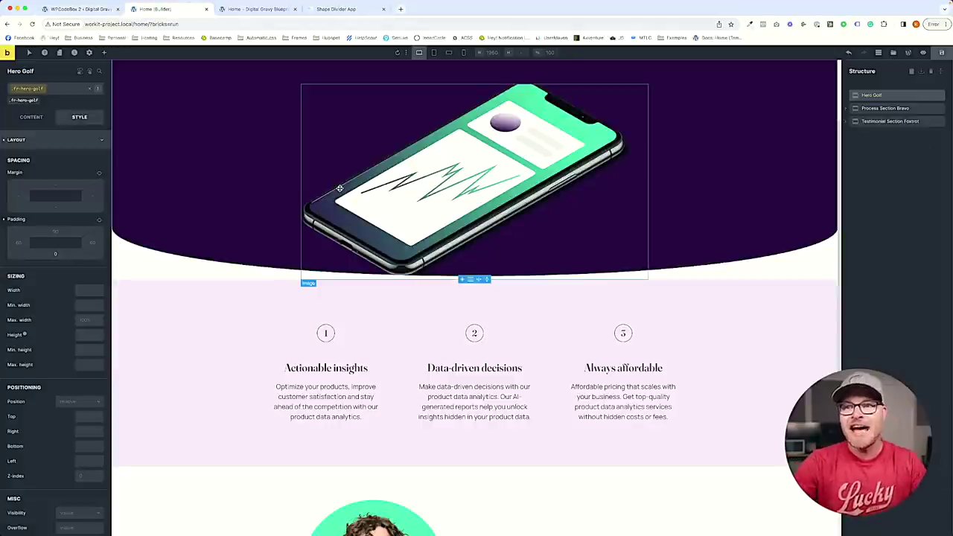
pyautogui.scroll(3, 215, 145)
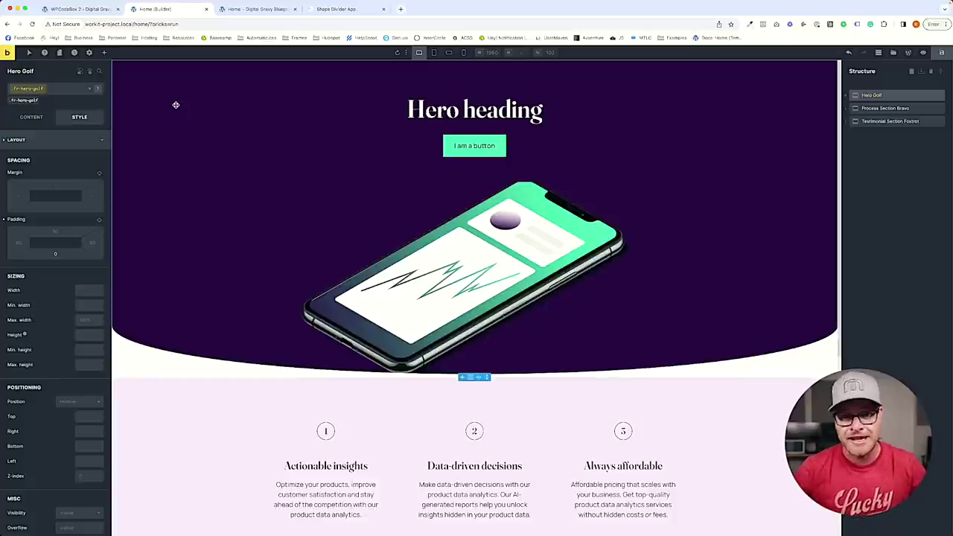
pyautogui.moveTo(576, 129)
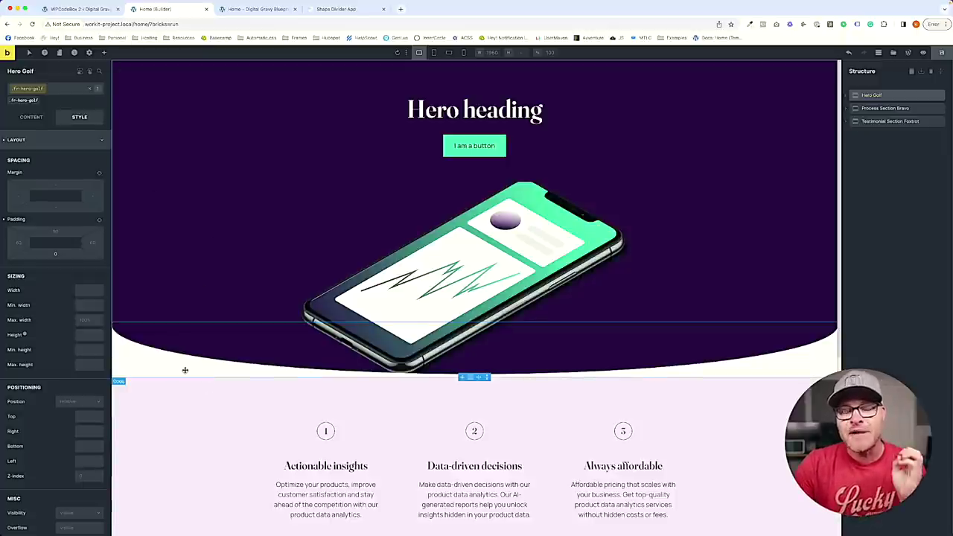
# Change the .shape-fill rule's parent class to .divider-curved--white in the Styling snippet.
pyautogui.click(78, 9)
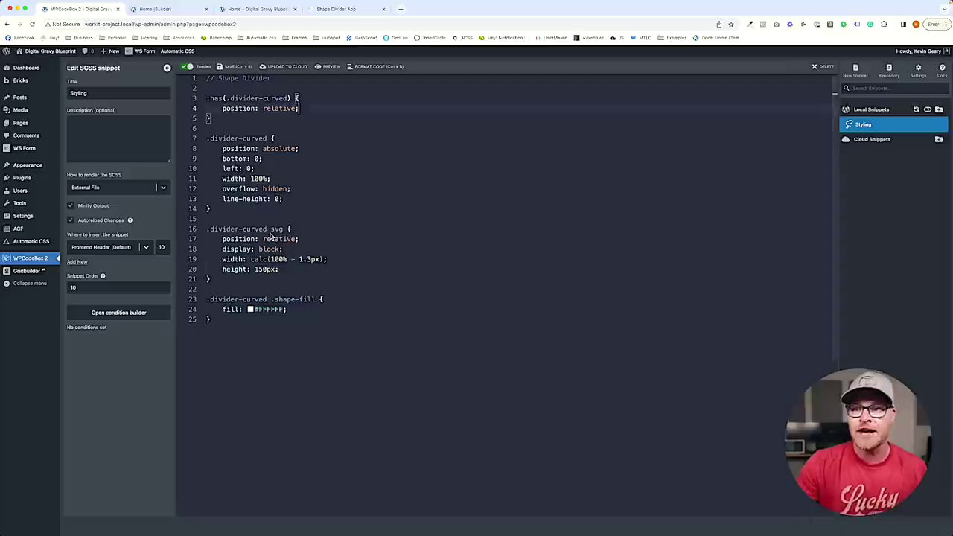
pyautogui.moveTo(218, 321); pyautogui.dragTo(201, 298)
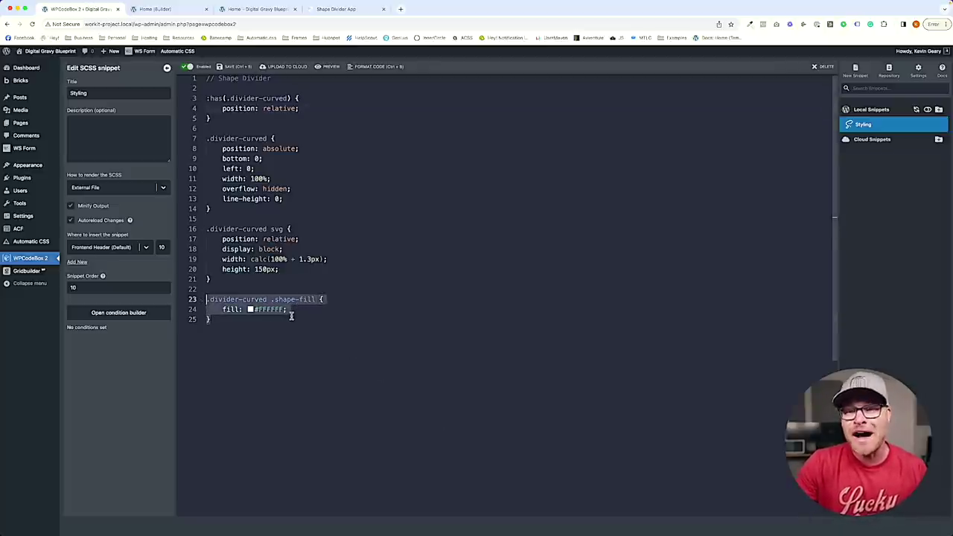
pyautogui.click(329, 343)
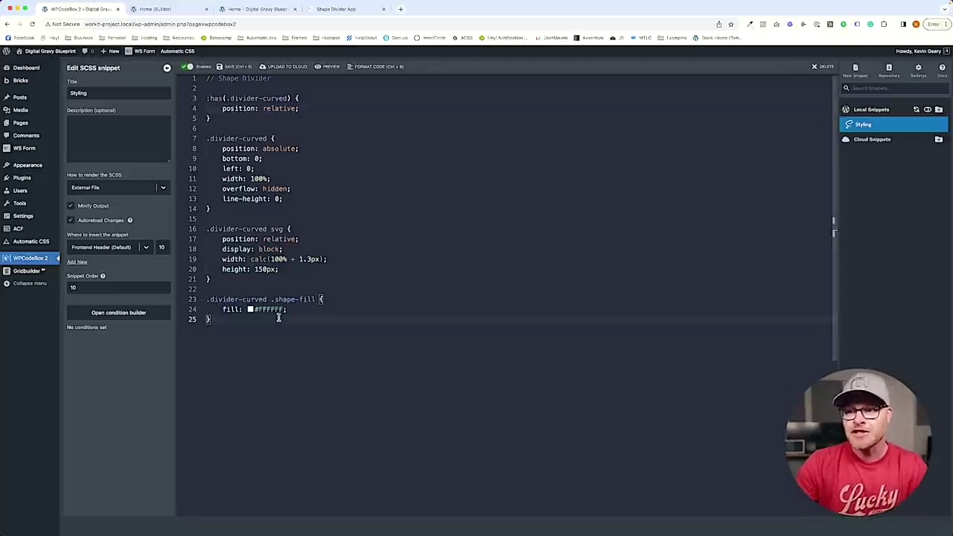
pyautogui.moveTo(207, 298); pyautogui.dragTo(266, 298)
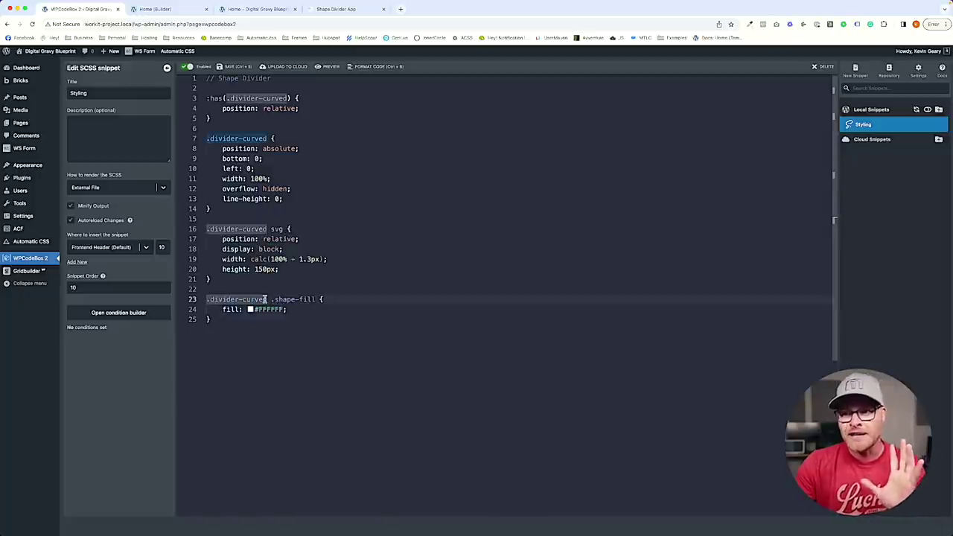
pyautogui.moveTo(264, 298)
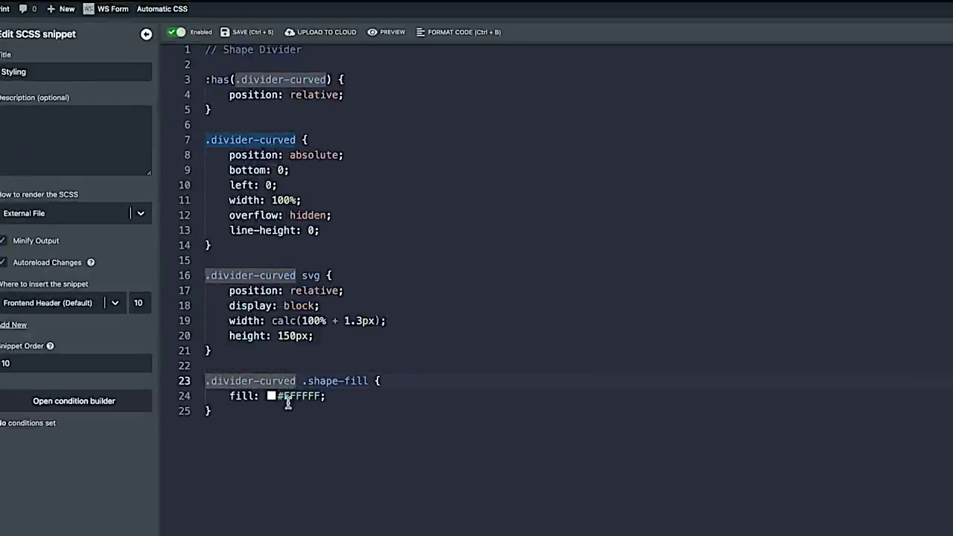
pyautogui.click(282, 396)
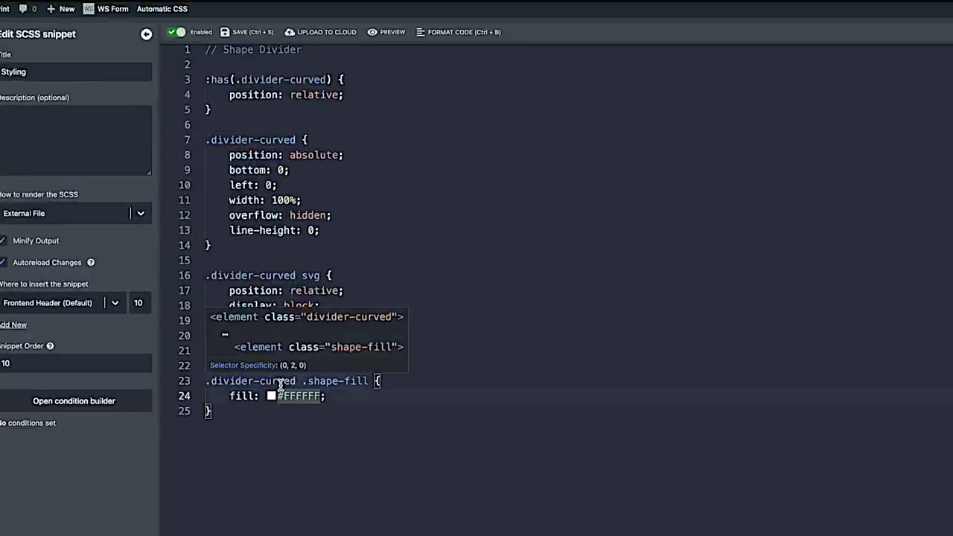
pyautogui.click(296, 381)
pyautogui.write('--')
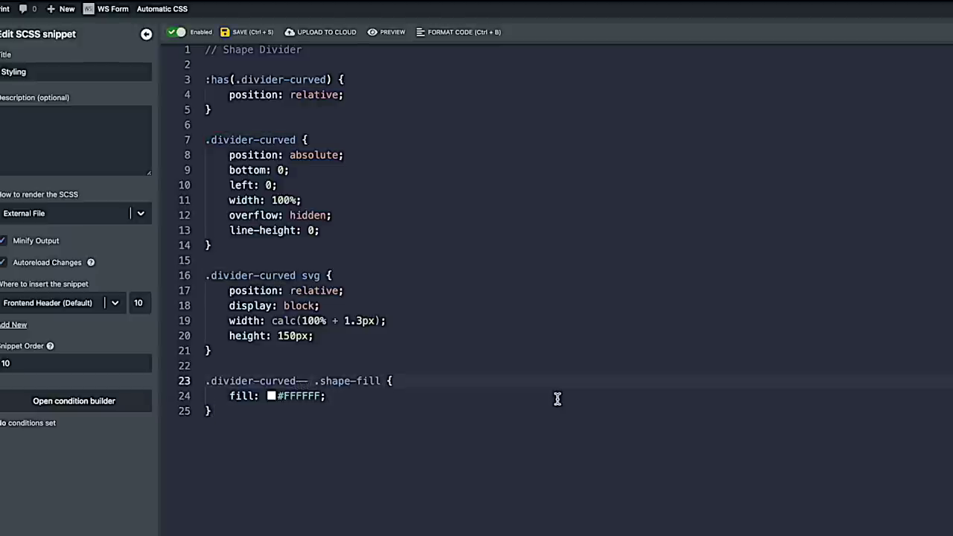
pyautogui.write('white')
# Duplicate the .divider-curved--white fill rule below itself and change the copy's modifier to base-ultra-light.
pyautogui.moveTo(301, 419); pyautogui.dragTo(177, 381)
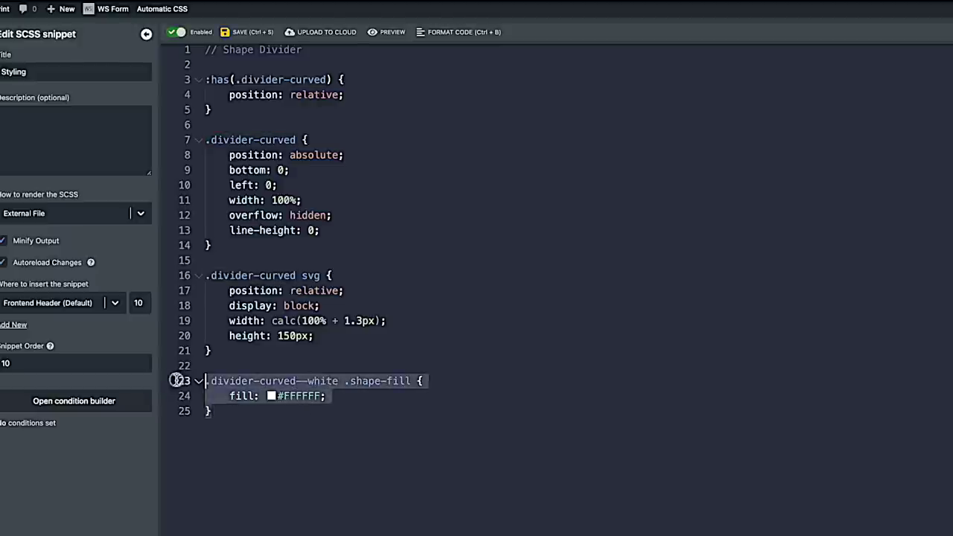
pyautogui.click(234, 417)
pyautogui.click(232, 411)
pyautogui.press('Return')
pyautogui.hotkey('ctrl', 'v')
pyautogui.doubleClick(339, 427)
pyautogui.write('base-ultra-light')
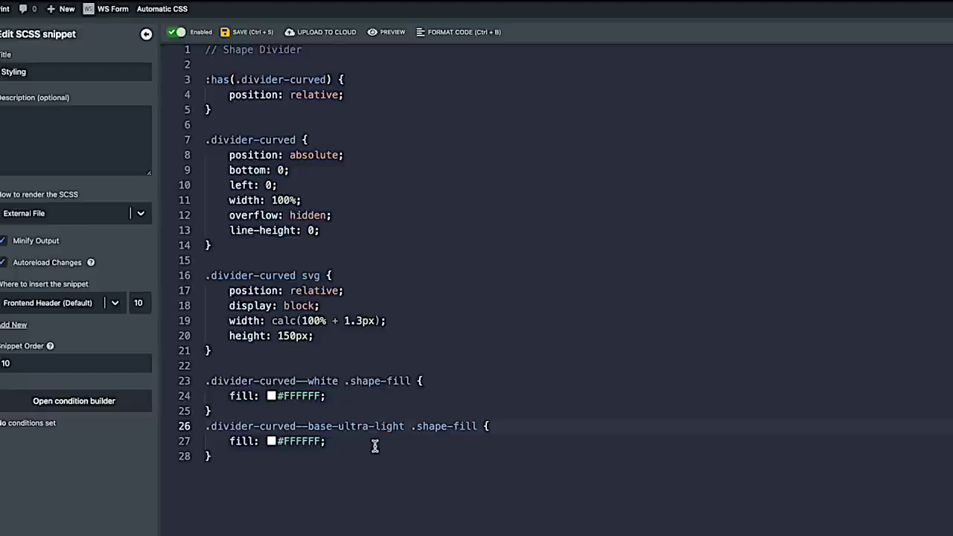
# Set the fill to var(--base-ultra-light) in the base-ultra-light rule and to var(--white) in the white rule.
pyautogui.doubleClick(291, 440)
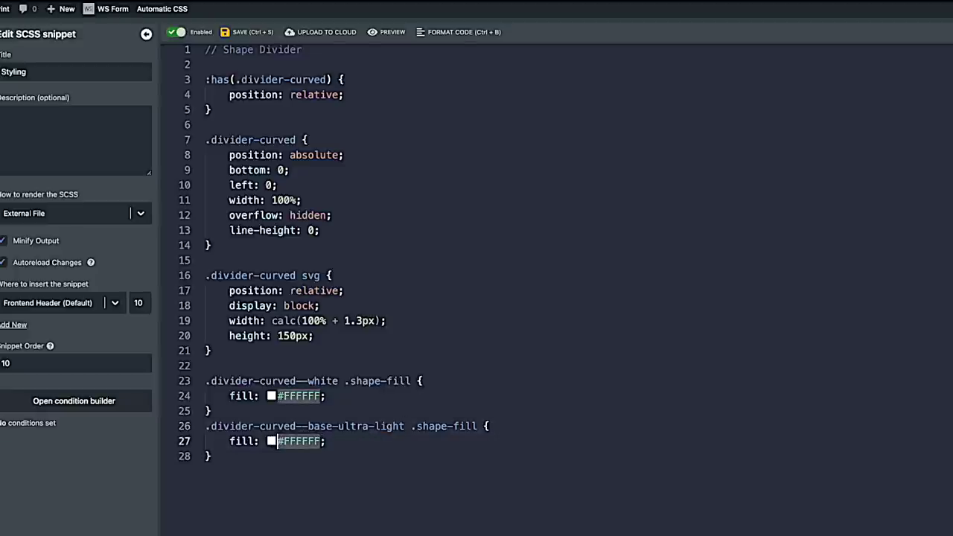
pyautogui.write('var(--')
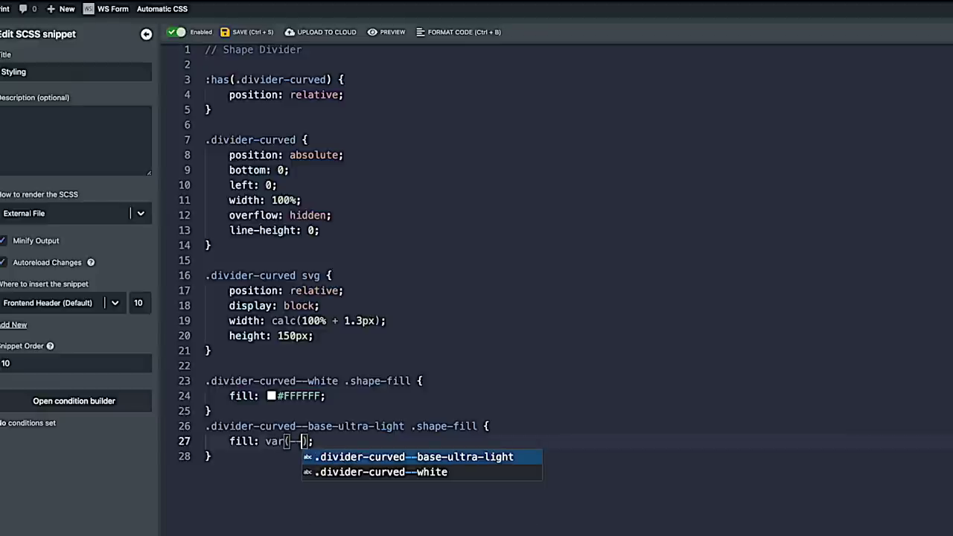
pyautogui.write('base-ultra-light)')
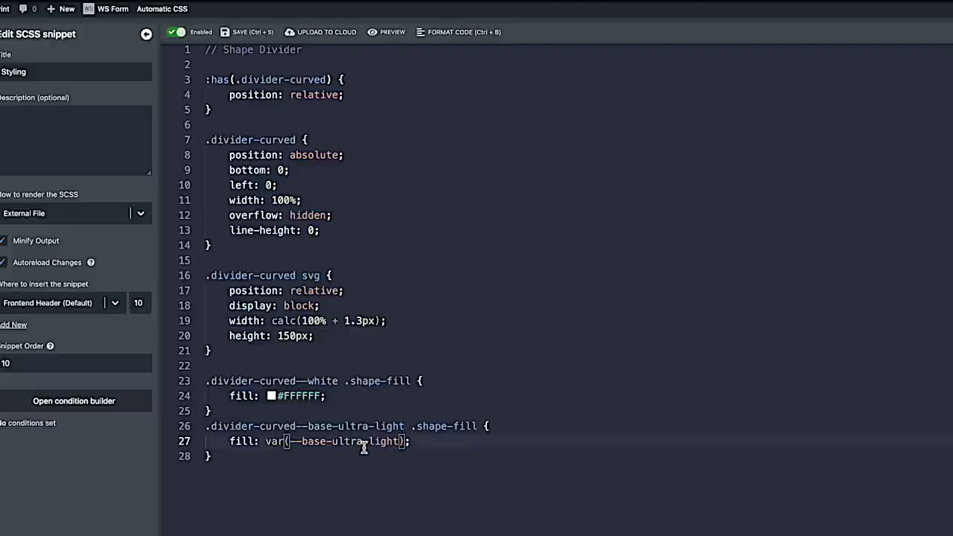
pyautogui.click(318, 396)
pyautogui.write('var(--white')
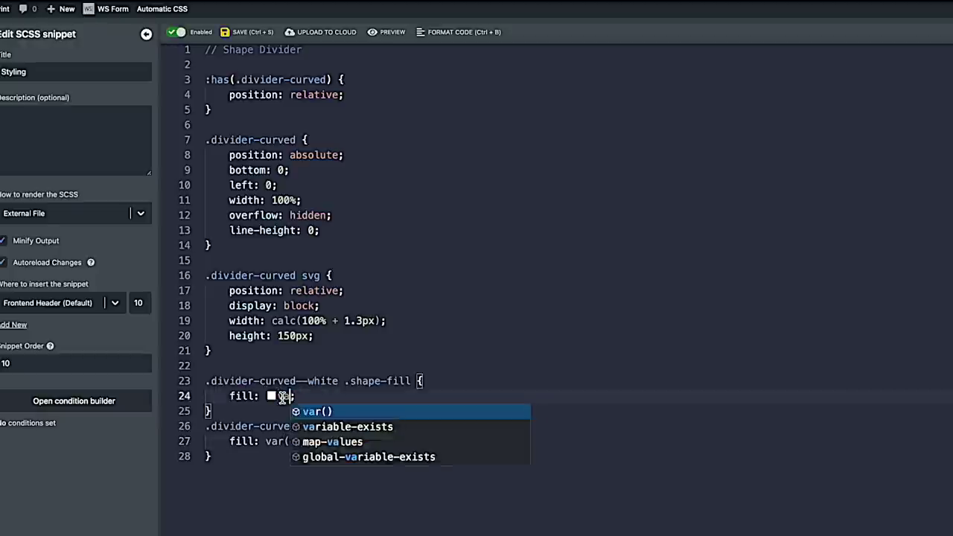
pyautogui.click(408, 364)
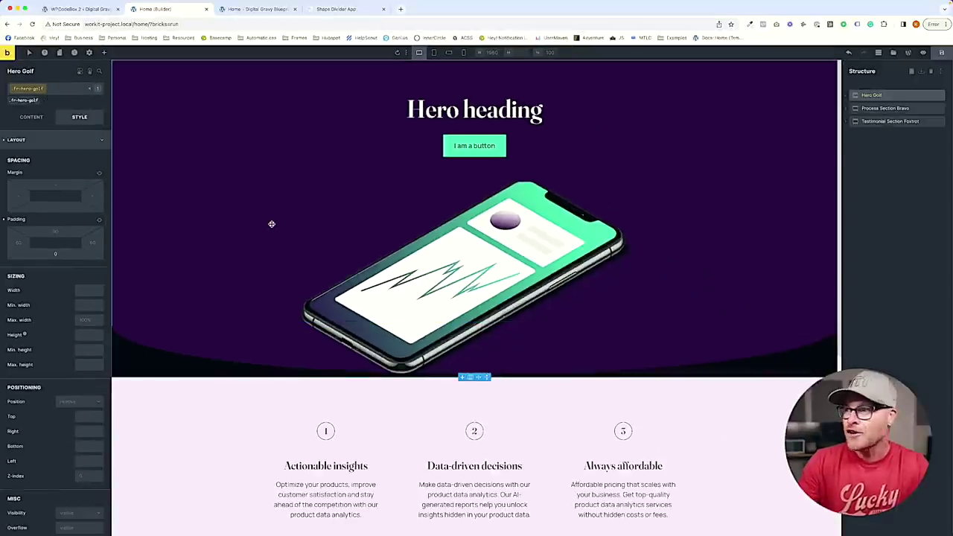
# Add the class divider-curved--base-ultra-light to the Shape Divider element inside Hero Golf in the Home builder.
pyautogui.click(851, 96)
pyautogui.click(883, 134)
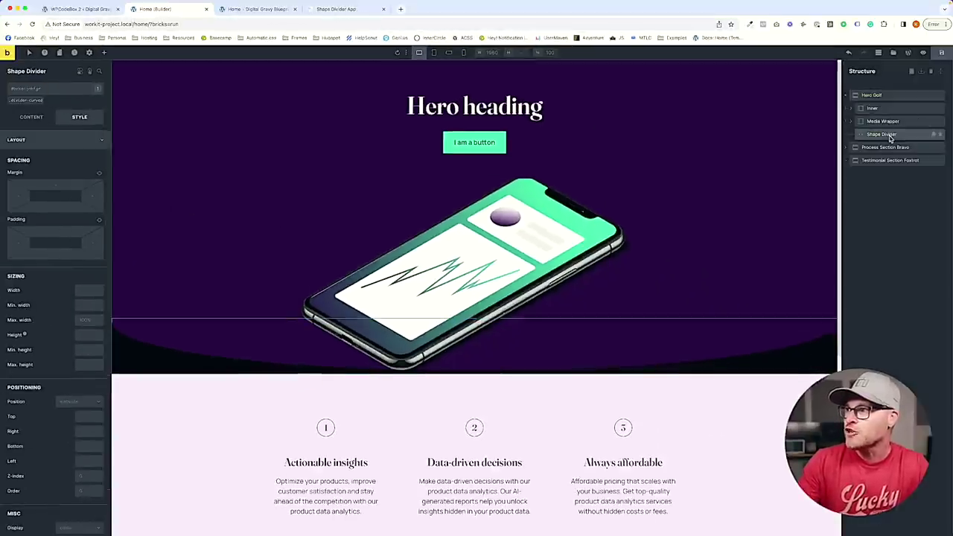
pyautogui.click(25, 89)
pyautogui.write('dive')
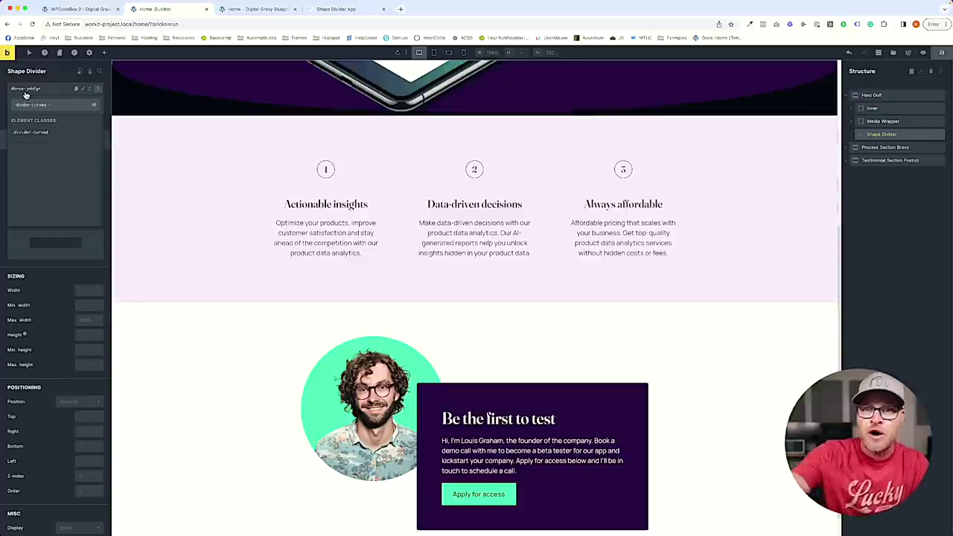
pyautogui.write('ltra-light')
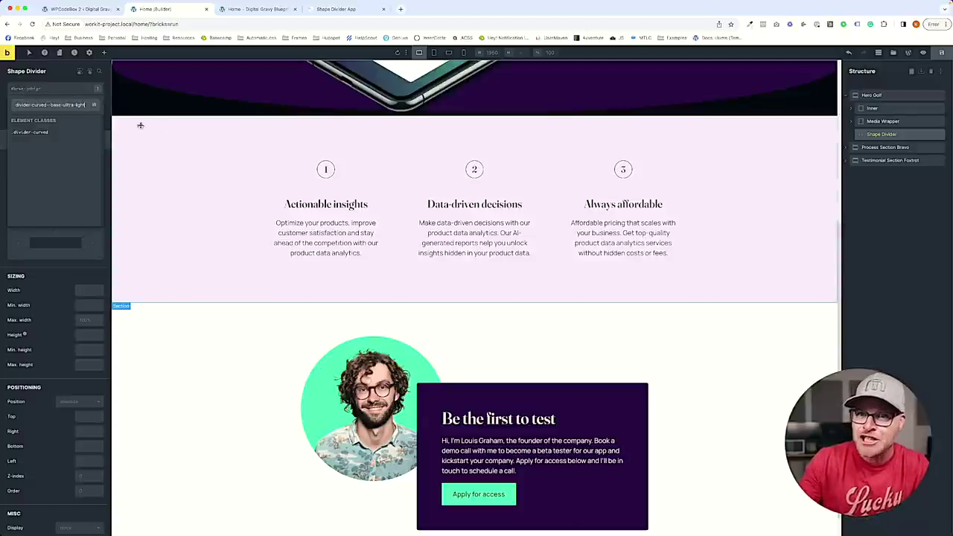
pyautogui.click(58, 106)
pyautogui.press('Return')
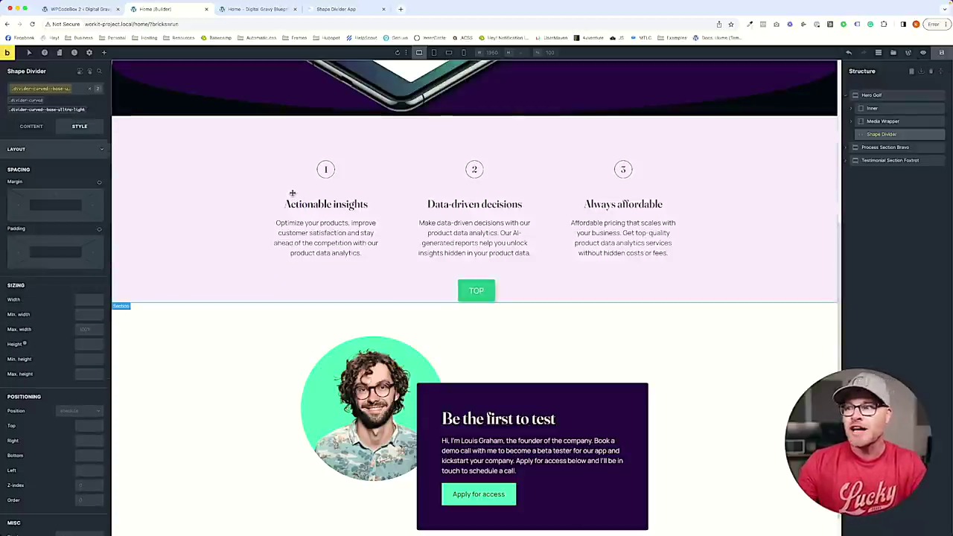
# Check the divider's color on the front-end page, return to the Home builder and reload it.
pyautogui.click(256, 9)
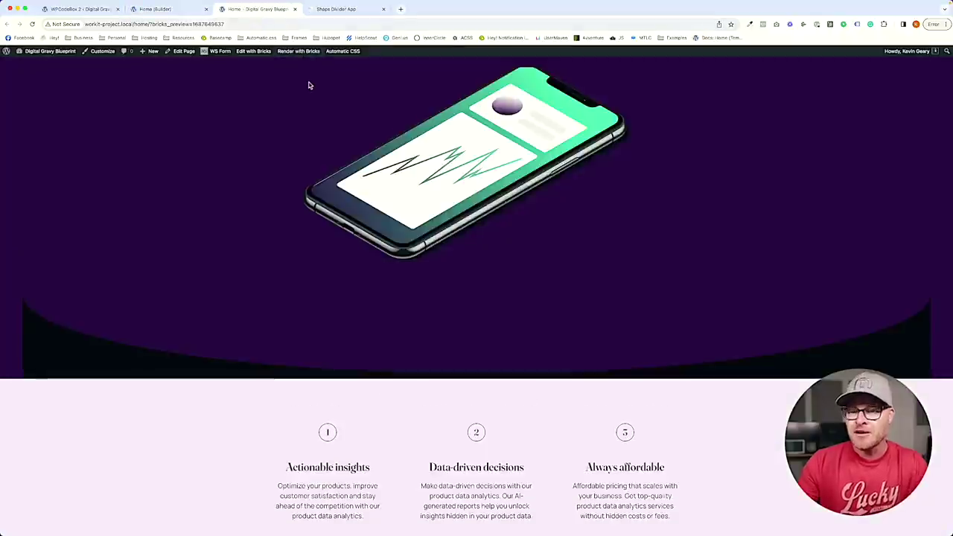
pyautogui.click(160, 8)
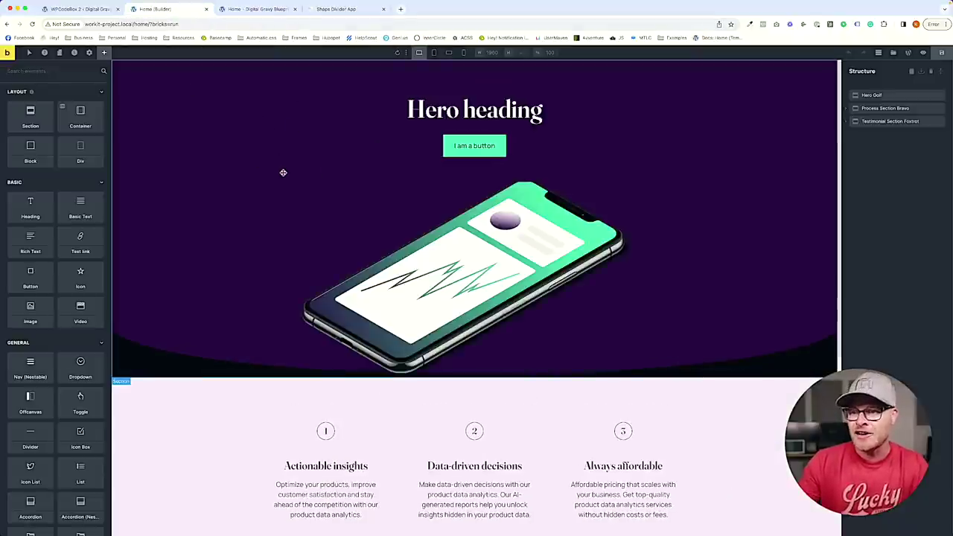
pyautogui.press('super+r')
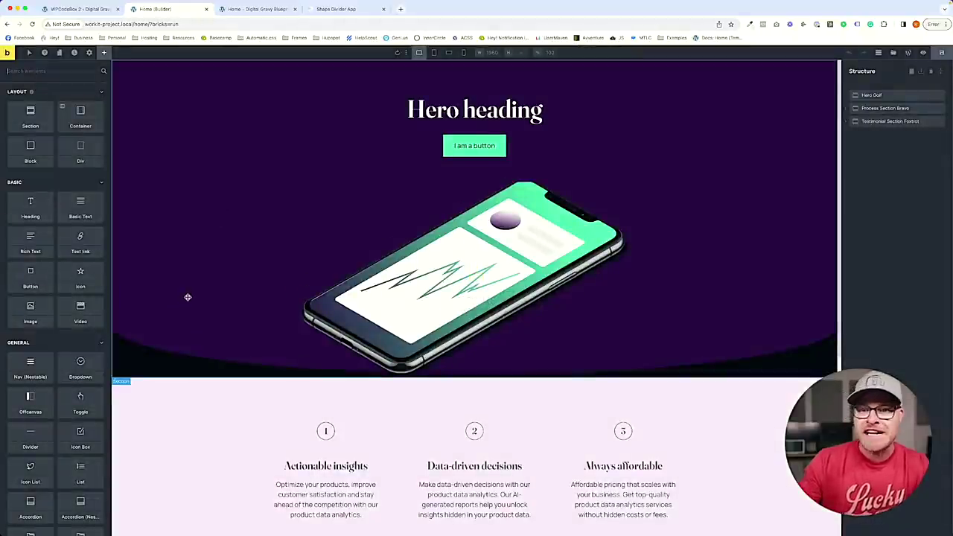
# Inspect the hero's curved divider on the front-end page and select its svg element in the markup.
pyautogui.click(253, 8)
pyautogui.rightClick(57, 379)
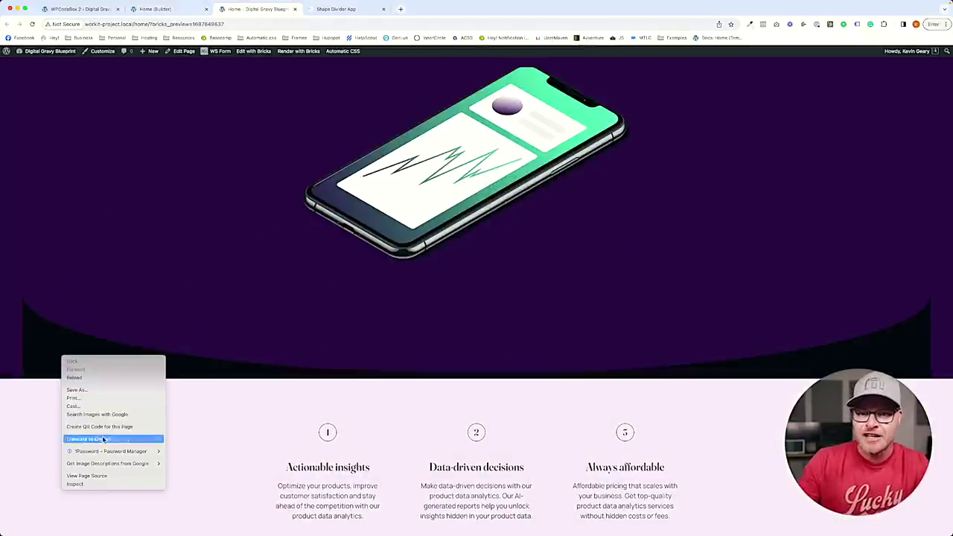
pyautogui.click(97, 485)
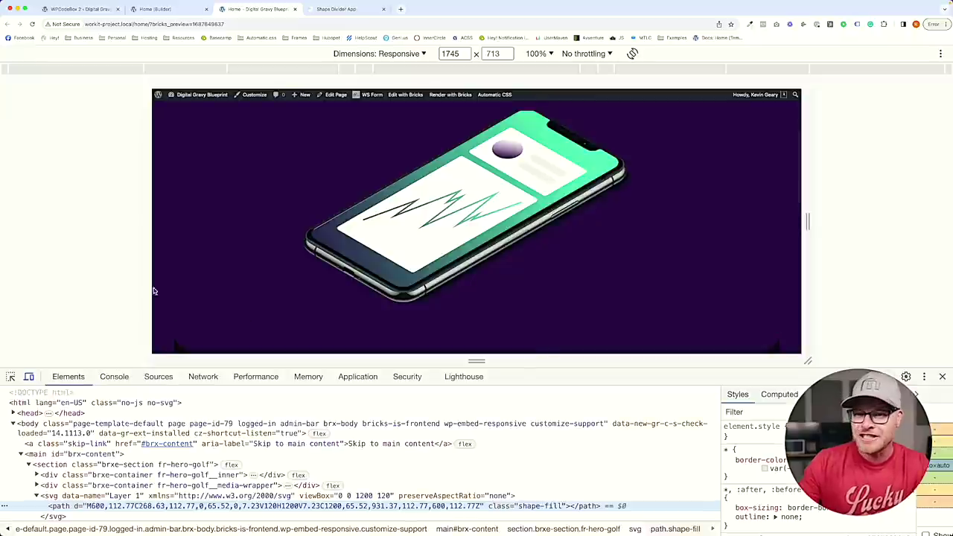
pyautogui.scroll(-1, 99, 488)
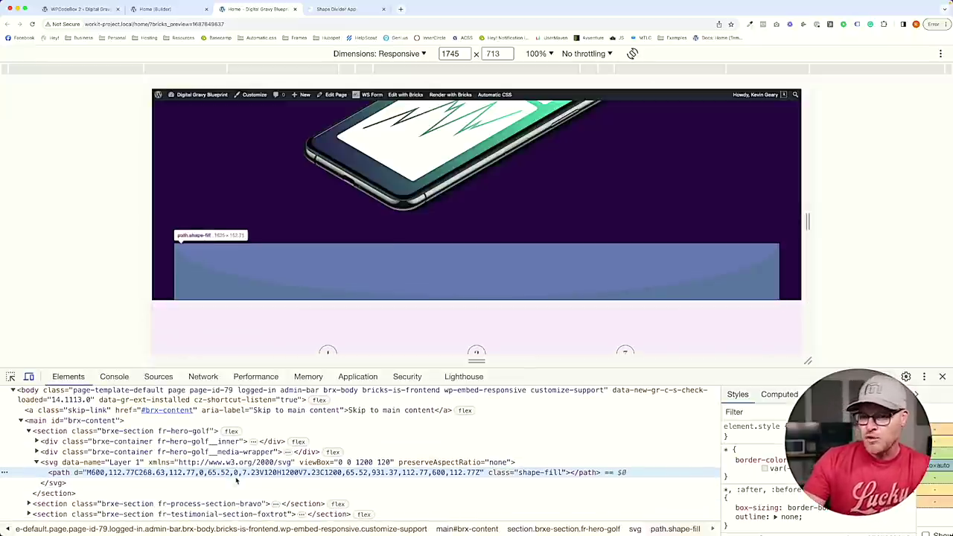
pyautogui.click(127, 462)
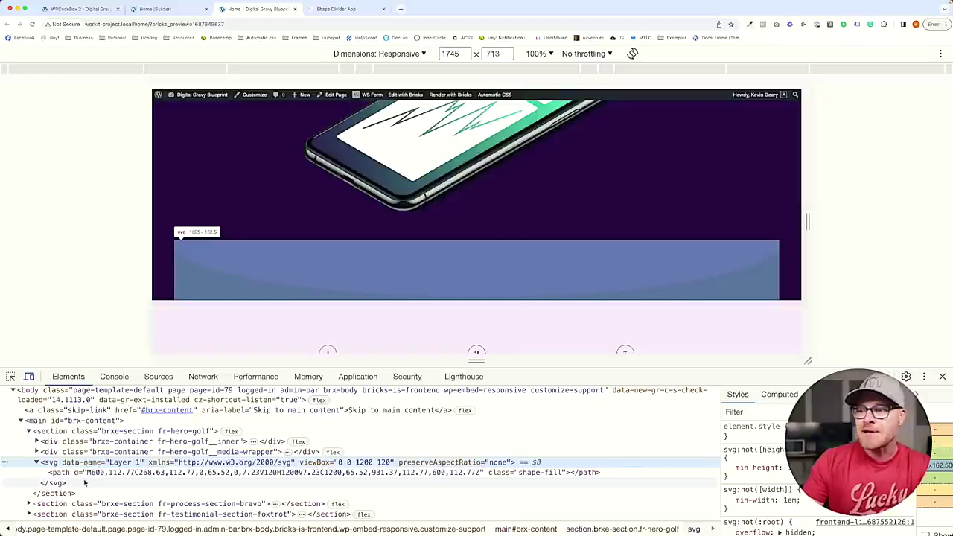
# Turn off Render without wrapper for the Shape Divider element inside Hero Golf in the Home builder and save.
pyautogui.click(143, 14)
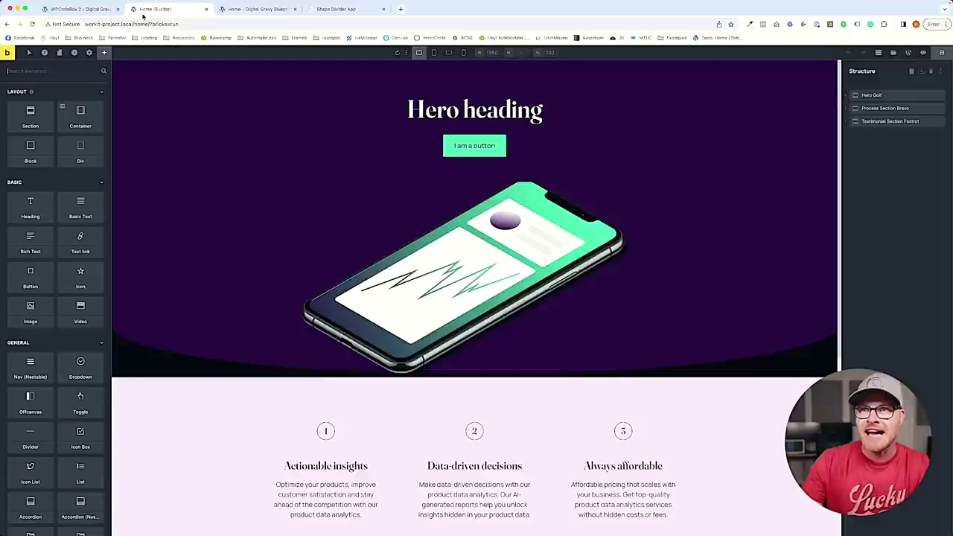
pyautogui.click(78, 9)
pyautogui.click(157, 9)
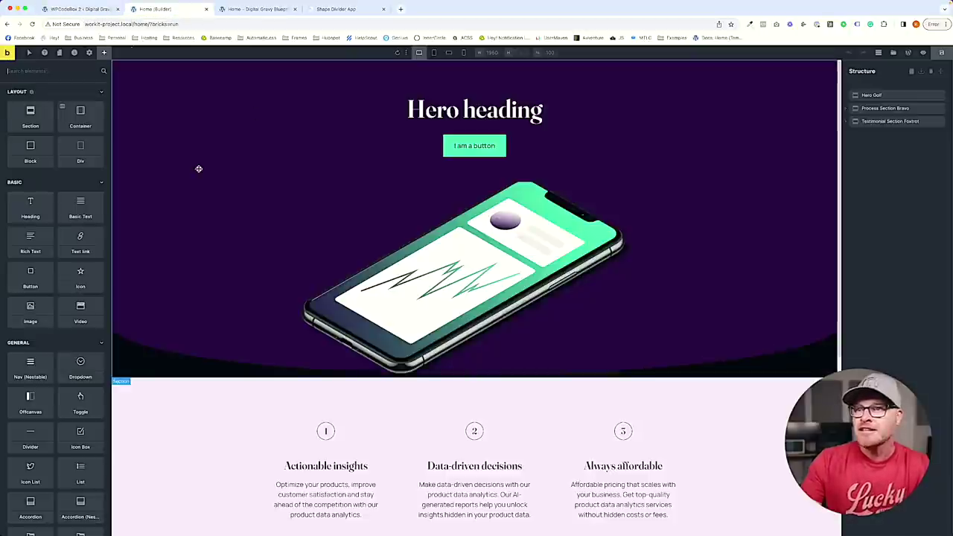
pyautogui.click(871, 94)
pyautogui.click(882, 134)
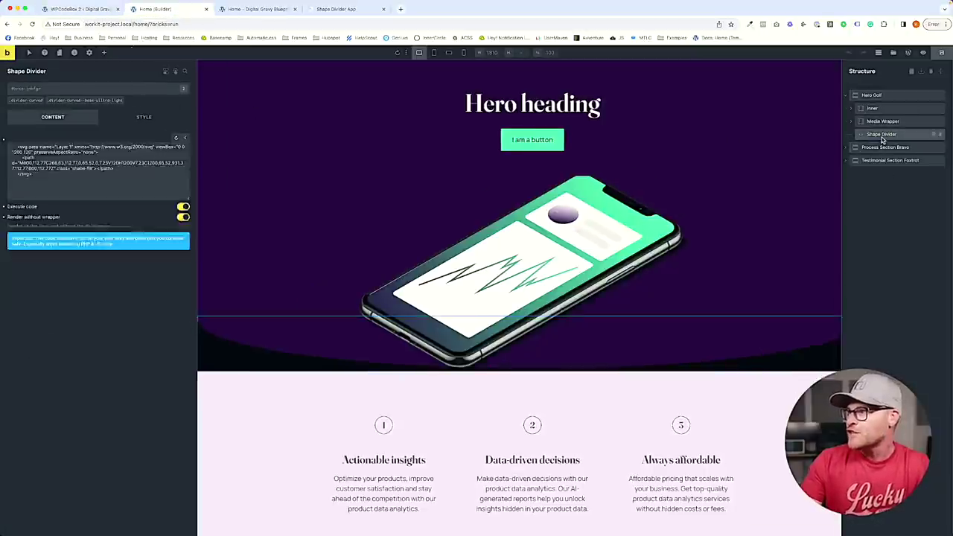
pyautogui.click(209, 309)
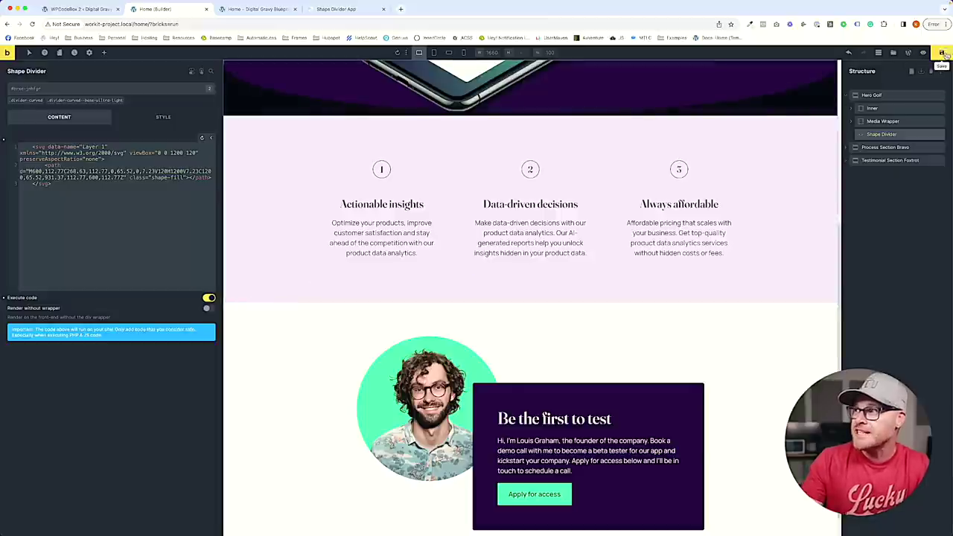
# Inspect the divider on the front-end page and examine the class names on its wrapper div.
pyautogui.click(253, 9)
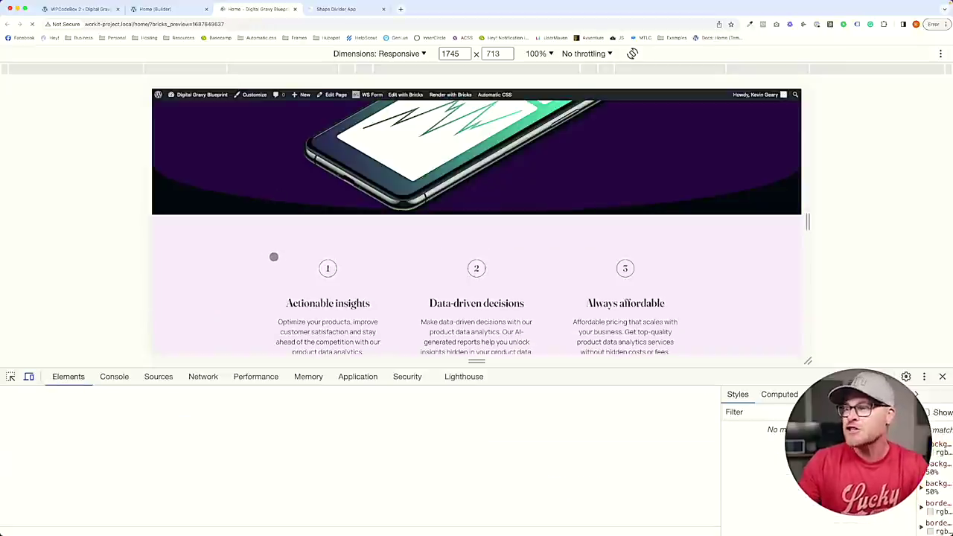
pyautogui.rightClick(202, 195)
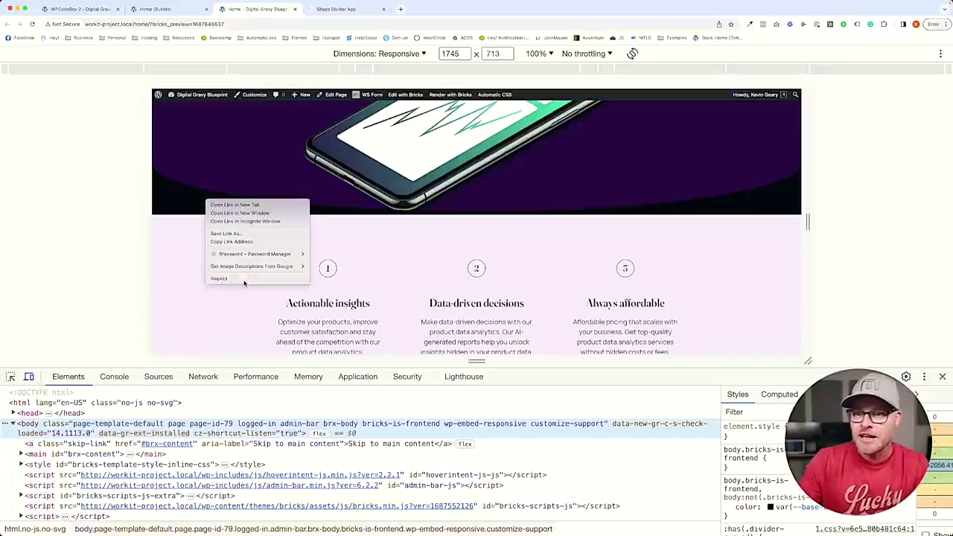
pyautogui.click(247, 282)
pyautogui.scroll(-2, 187, 481)
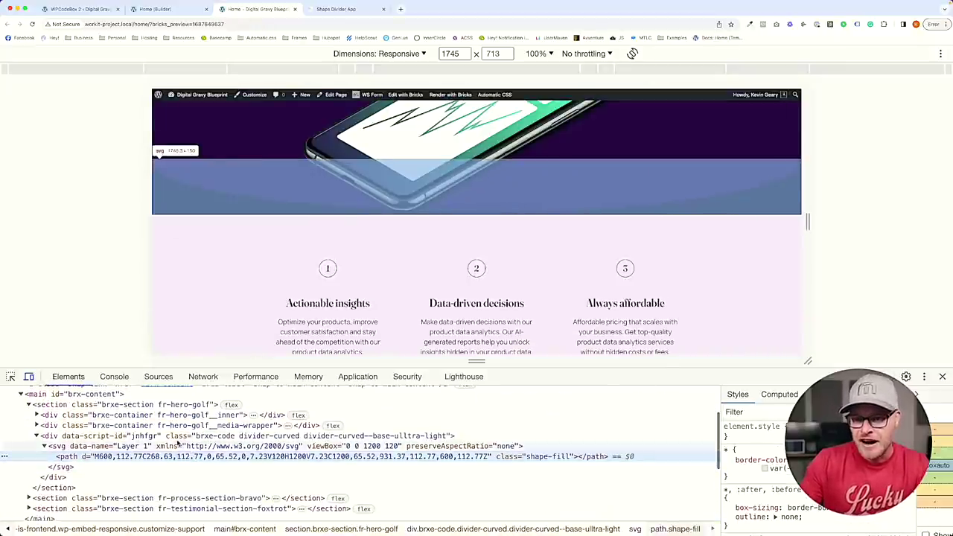
pyautogui.click(223, 436)
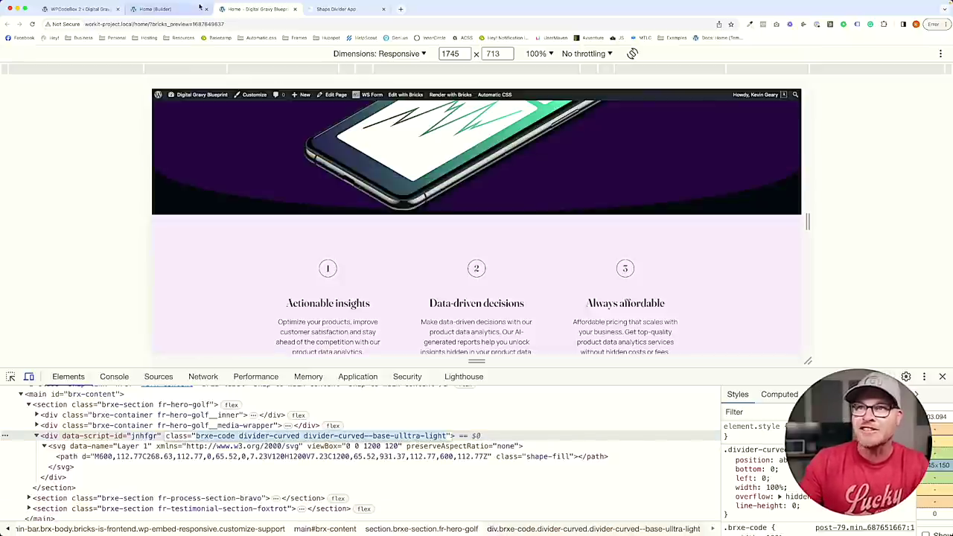
# Correct the Shape Divider's misspelled modifier class to divider-curved--base-ultra-light in the Home builder.
pyautogui.click(160, 9)
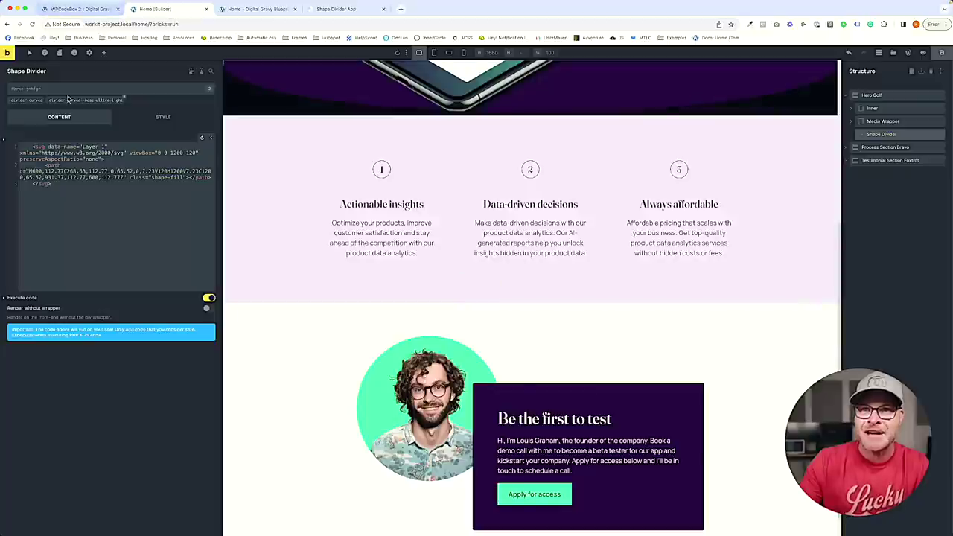
pyautogui.click(88, 99)
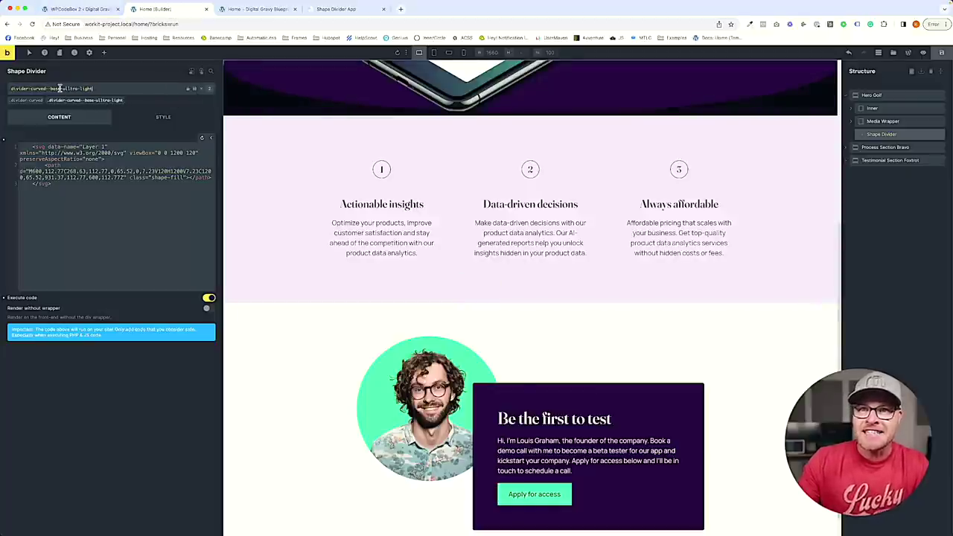
pyautogui.press('Return')
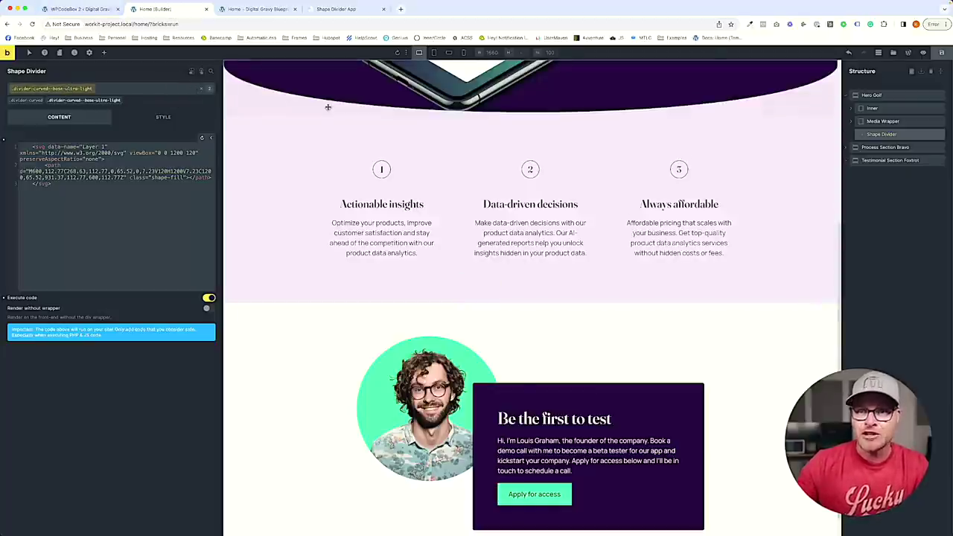
# Check the divider's color on the front-end page, close the developer tools and view the whole hero.
pyautogui.click(257, 9)
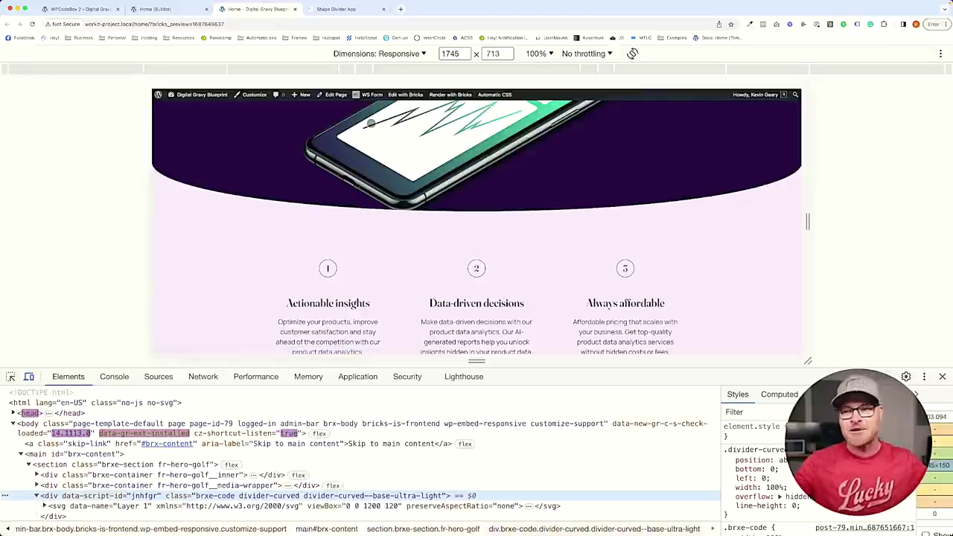
pyautogui.click(944, 378)
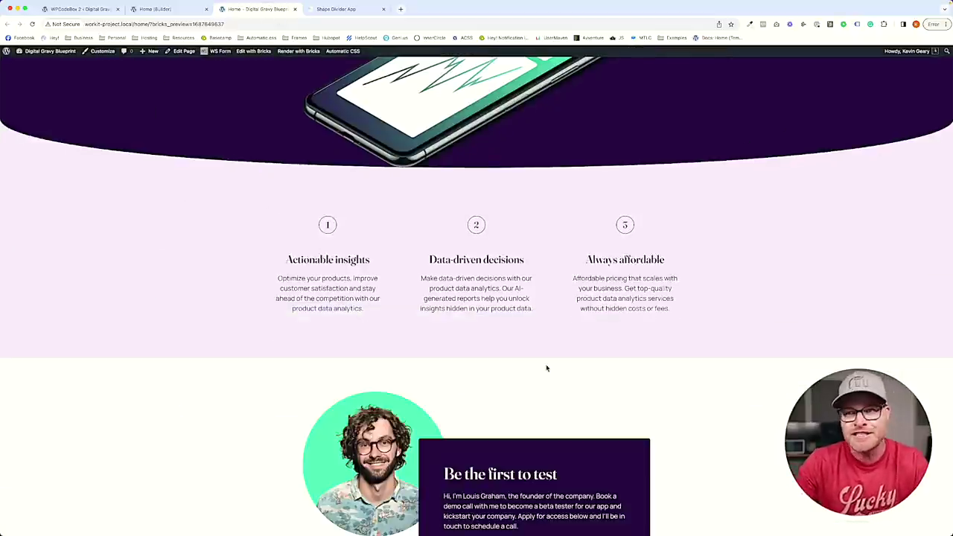
pyautogui.scroll(5, 546, 366)
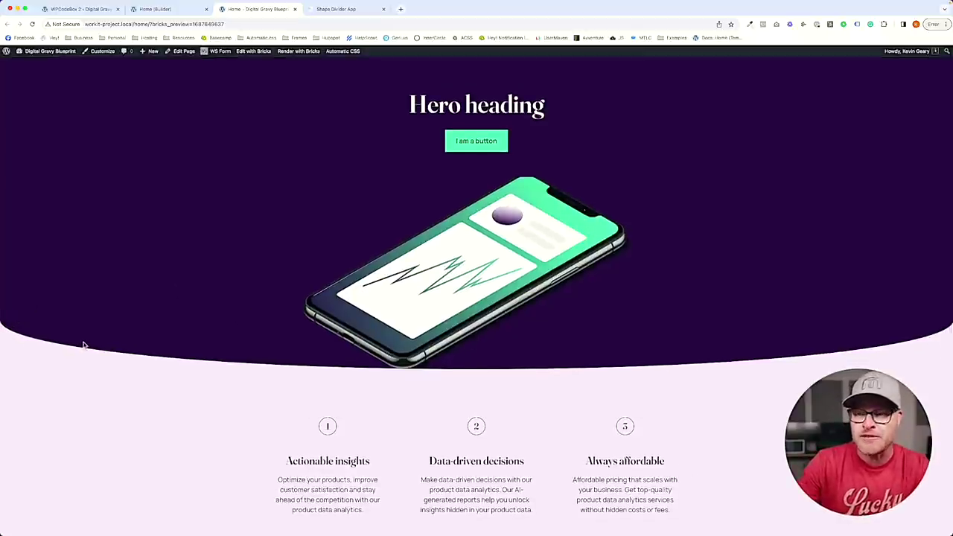
# Review the width and overflow declarations of the .divider-curved and .divider-curved svg rules in the Styling snippet at enlarged zoom.
pyautogui.press('super+1')
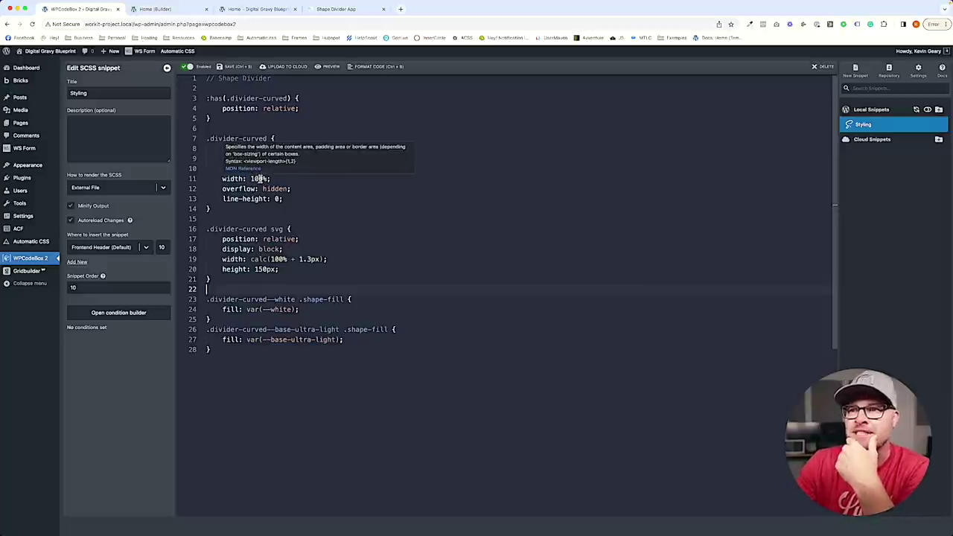
pyautogui.click(274, 230)
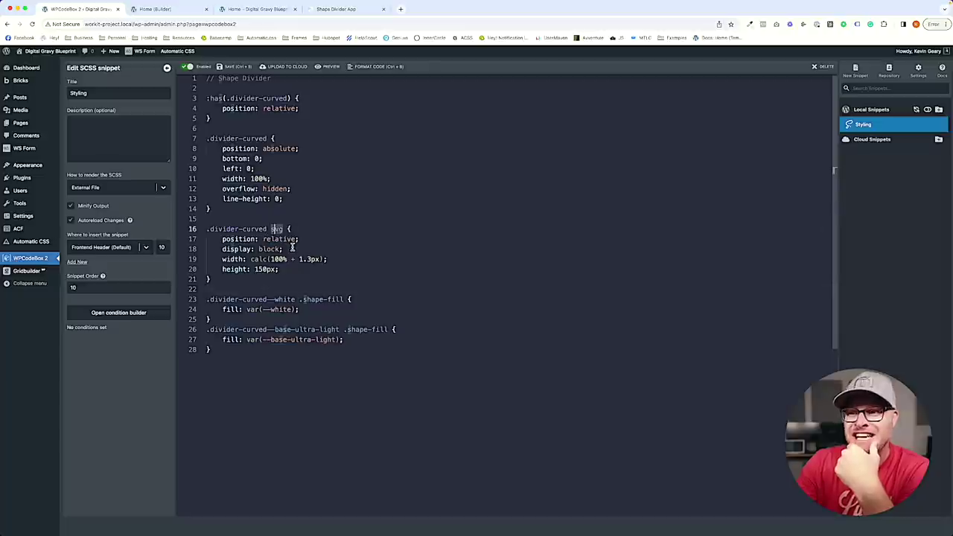
pyautogui.moveTo(251, 259); pyautogui.dragTo(288, 260)
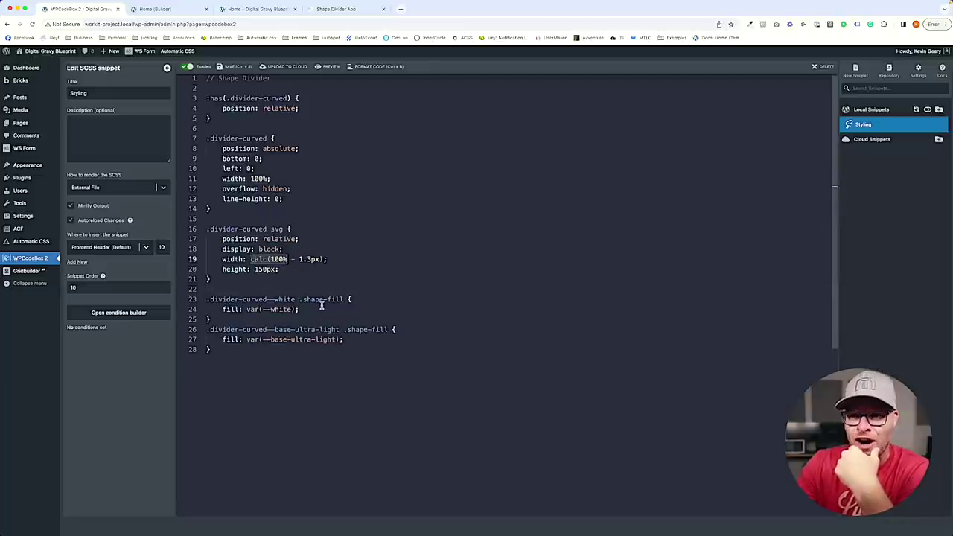
pyautogui.moveTo(271, 179); pyautogui.dragTo(224, 180)
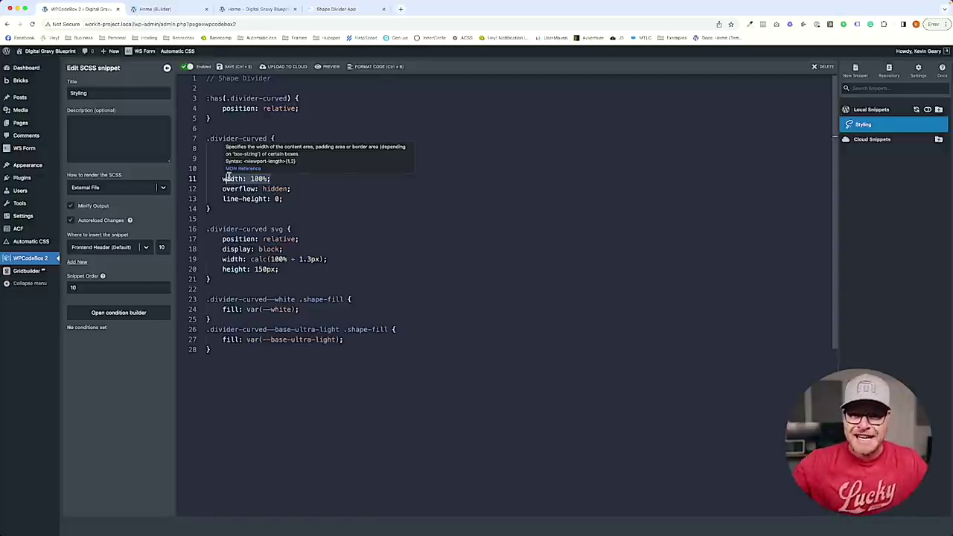
pyautogui.moveTo(291, 189); pyautogui.dragTo(222, 189)
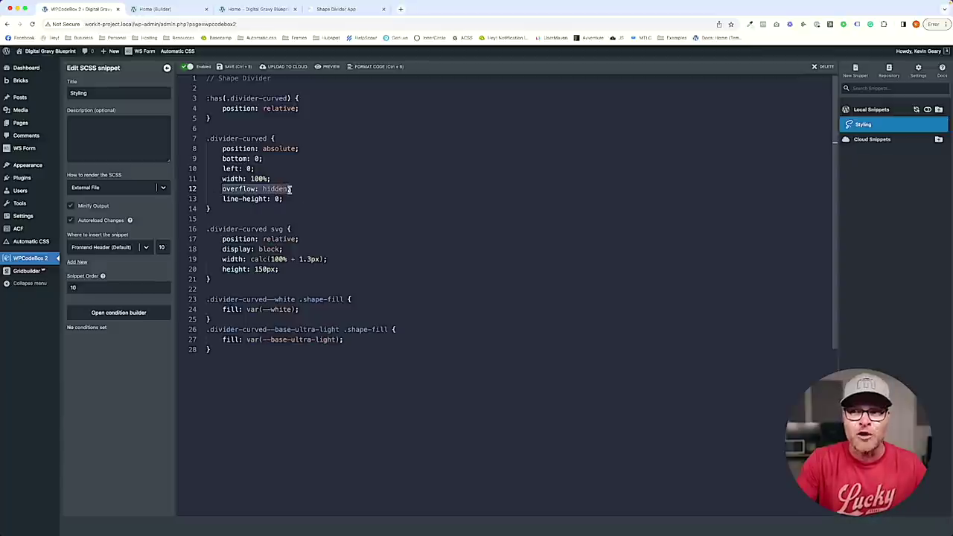
pyautogui.moveTo(253, 249)
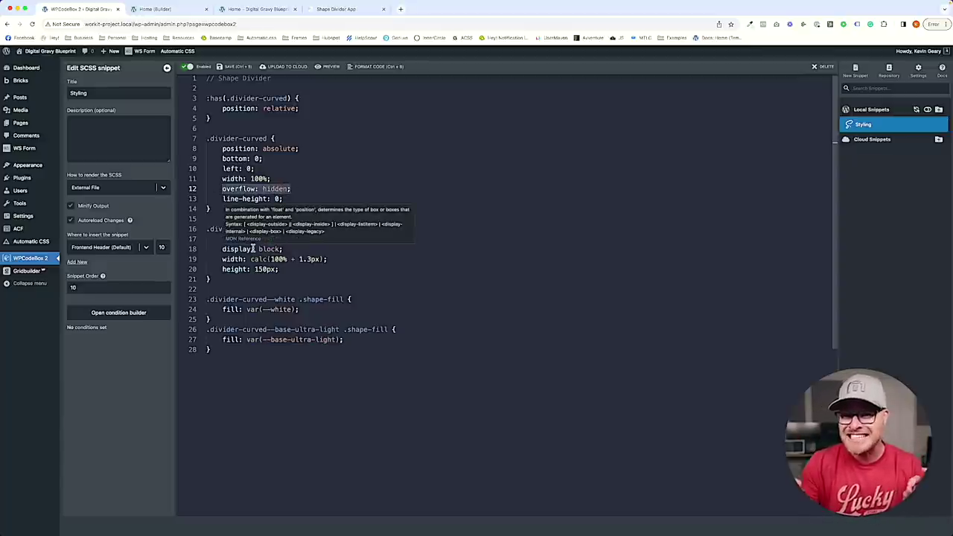
pyautogui.click(314, 170)
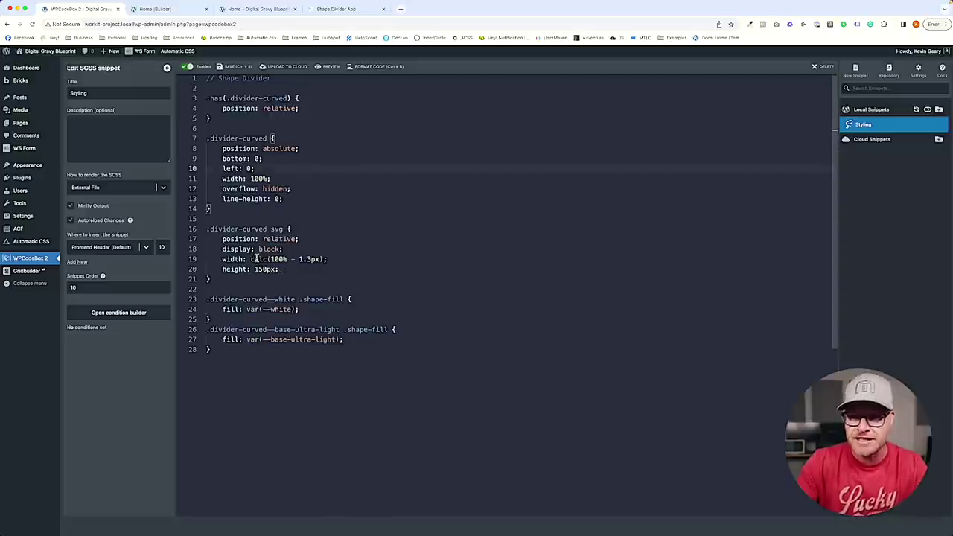
pyautogui.press('super+equal')
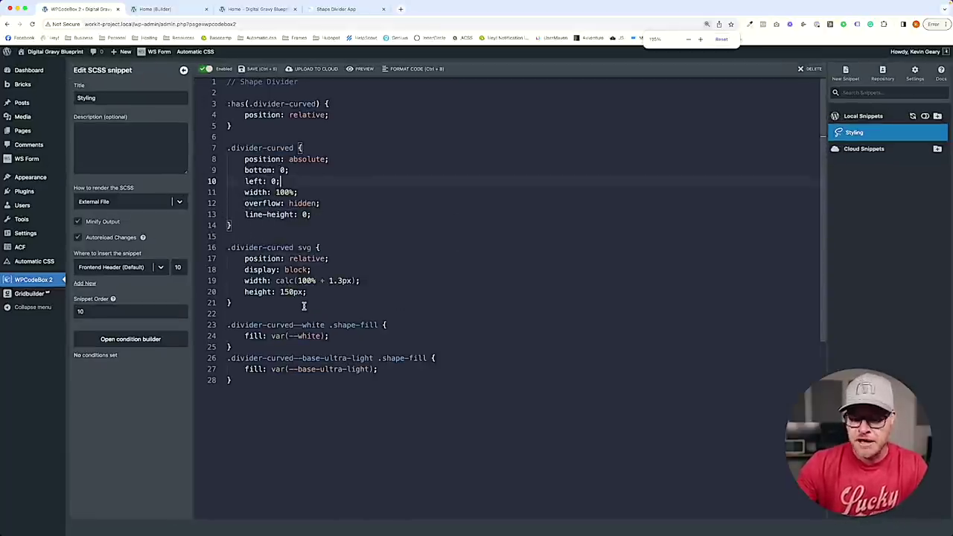
pyautogui.press('super+equal')
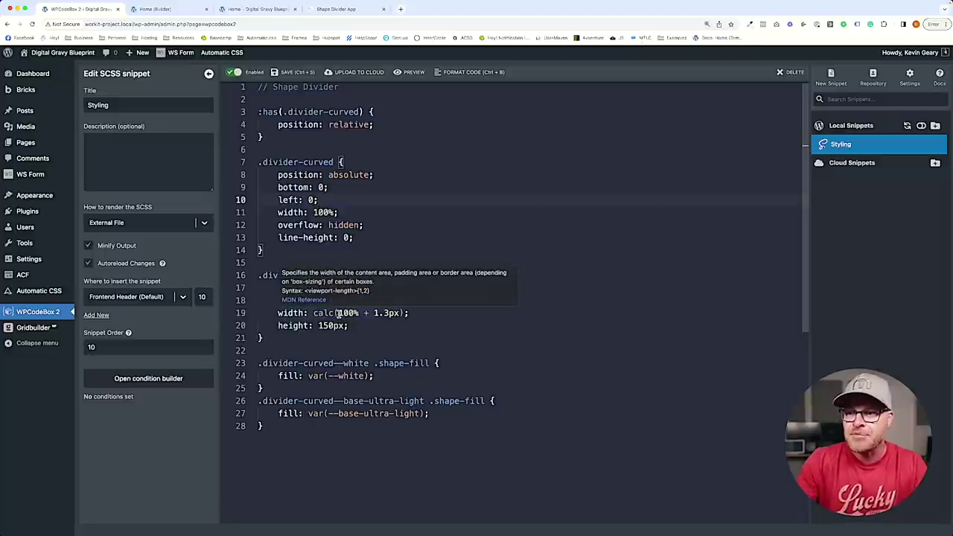
# Set the .divider-curved svg width to calc(150% + 1.3px), save the snippet and check the curve on the front-end page.
pyautogui.click(172, 13)
pyautogui.click(296, 96)
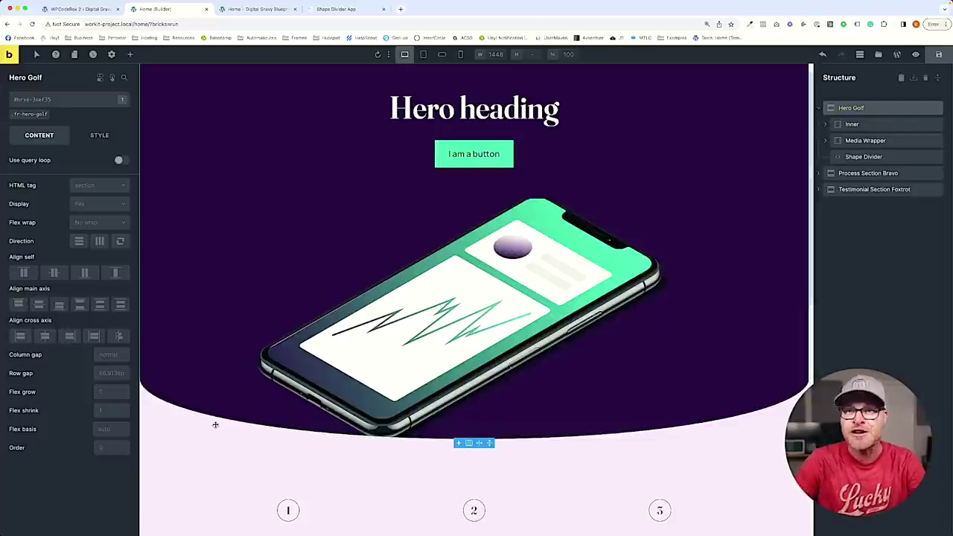
pyautogui.click(78, 9)
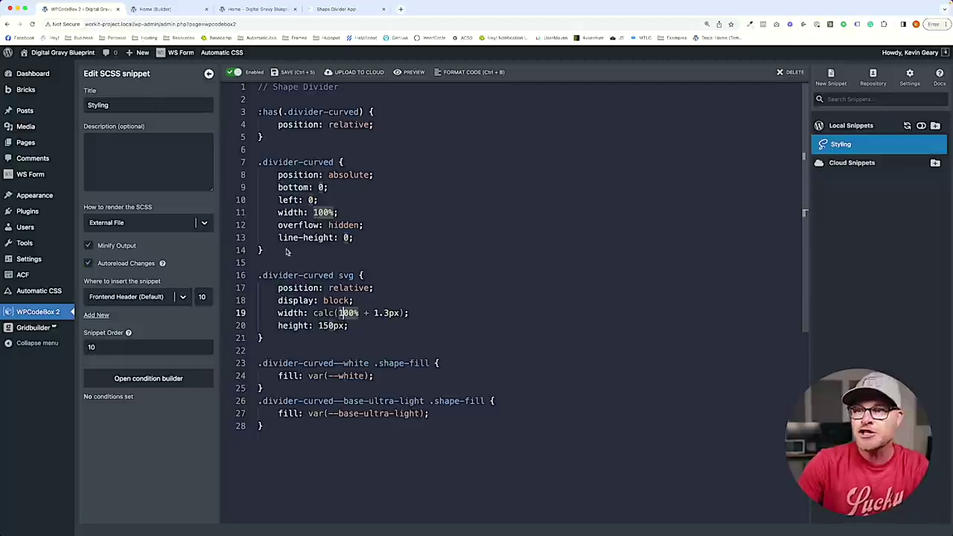
pyautogui.click(348, 312)
pyautogui.write('150')
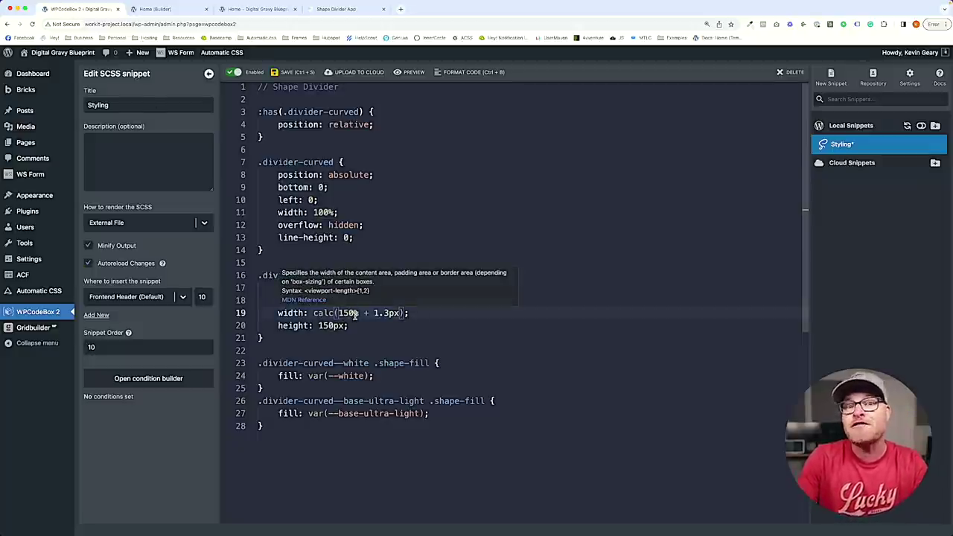
pyautogui.hotkey('ctrl', 's')
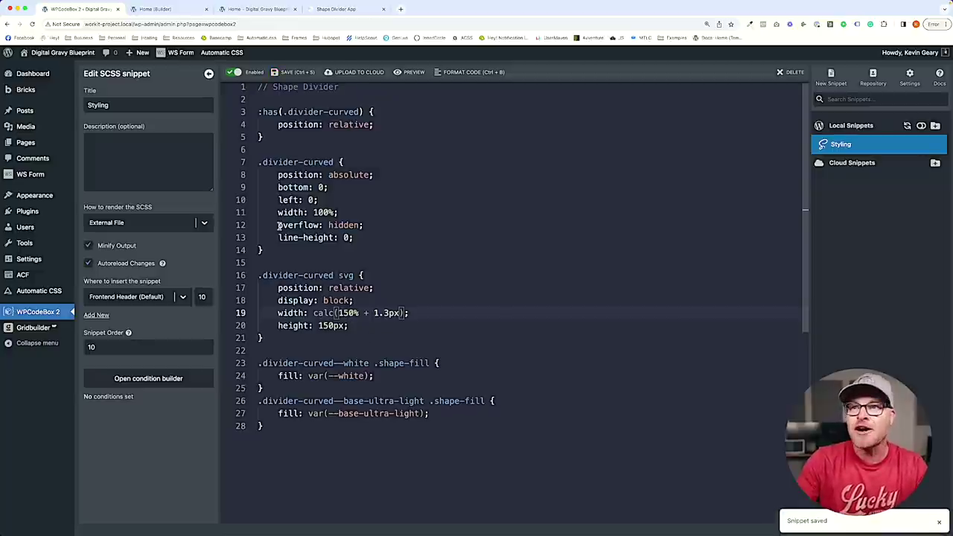
pyautogui.click(186, 11)
pyautogui.click(252, 9)
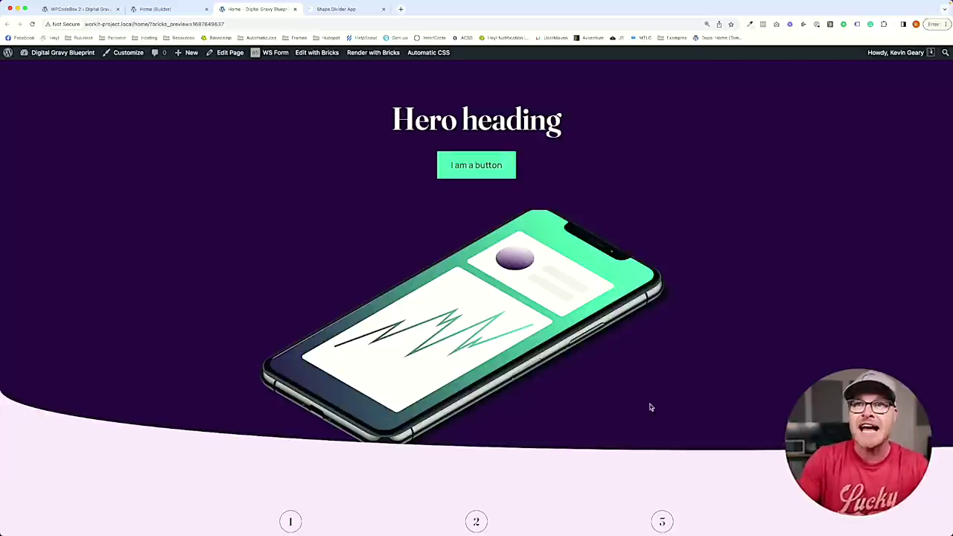
# Center the .divider-curved svg with left: 50% and transform: translateX(-50%), save the Styling snippet and check the curve on the front-end page.
pyautogui.press('super+1')
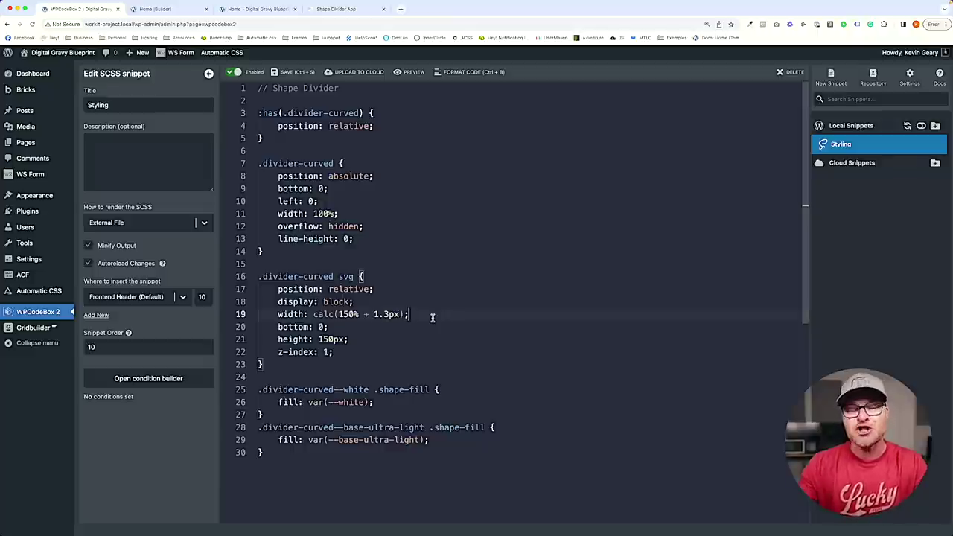
pyautogui.press('Return')
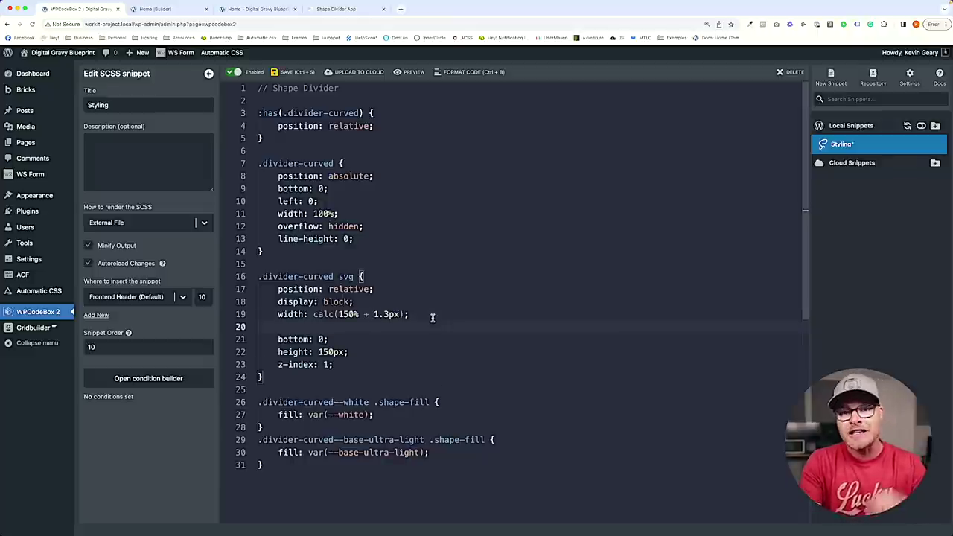
pyautogui.write('left: 50%;')
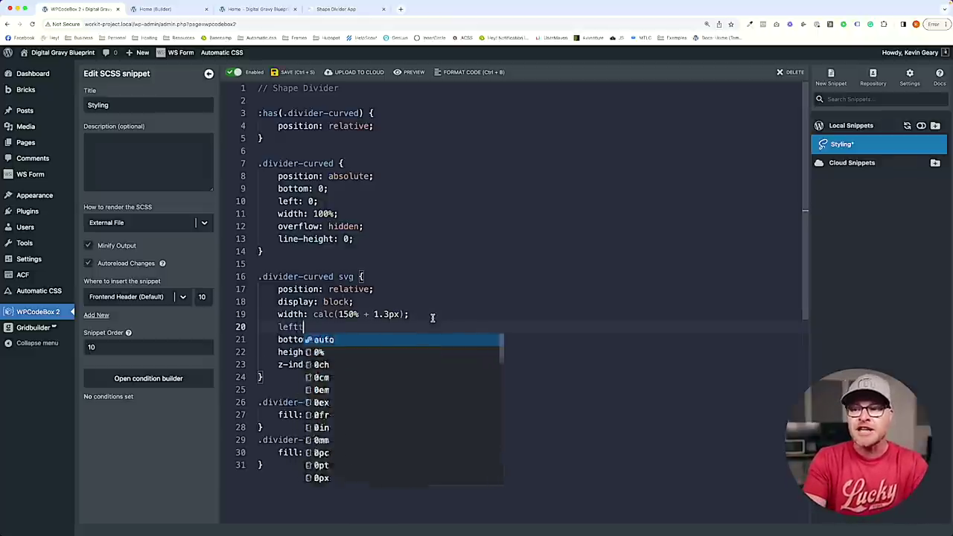
pyautogui.press('Return')
pyautogui.write('transform: translate()')
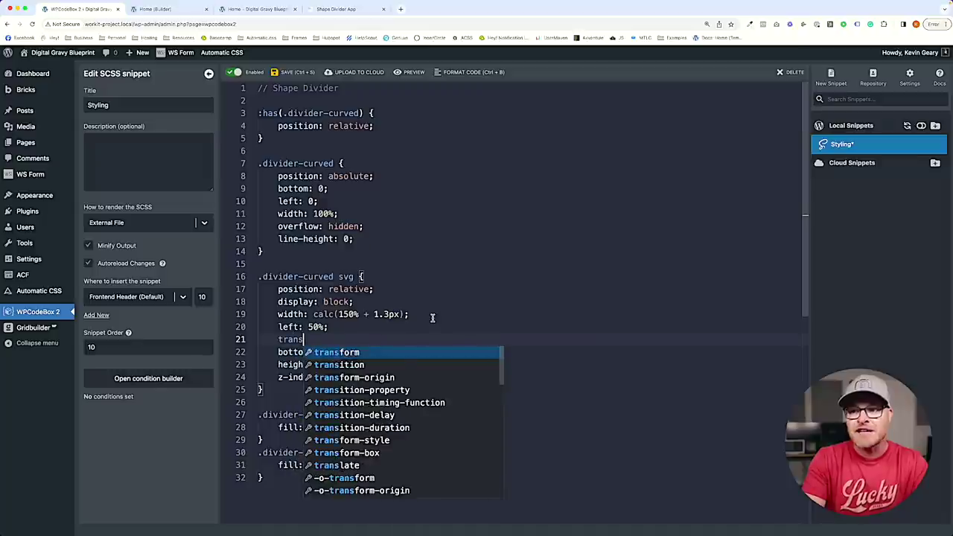
pyautogui.press('BackSpace')
pyautogui.write('X(-50%);')
pyautogui.hotkey('ctrl', 's')
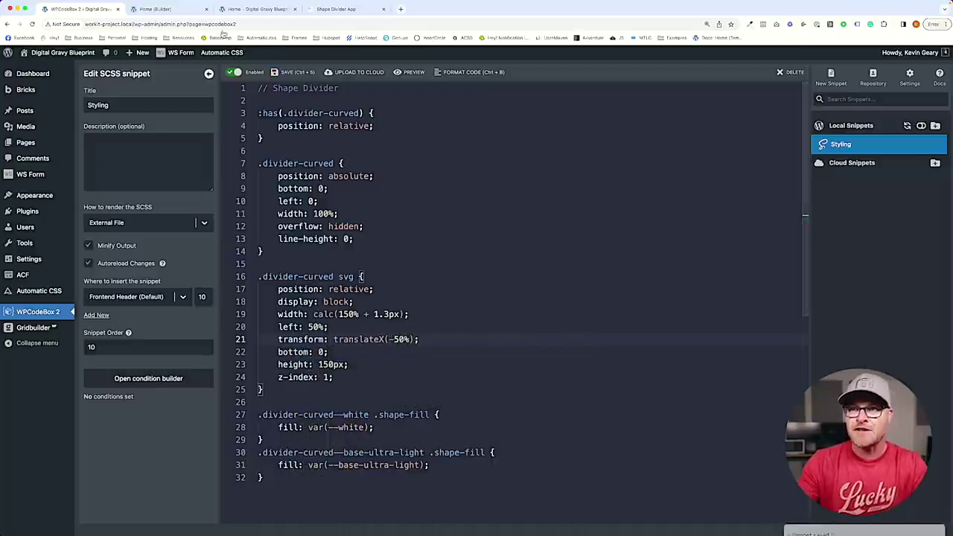
pyautogui.click(254, 9)
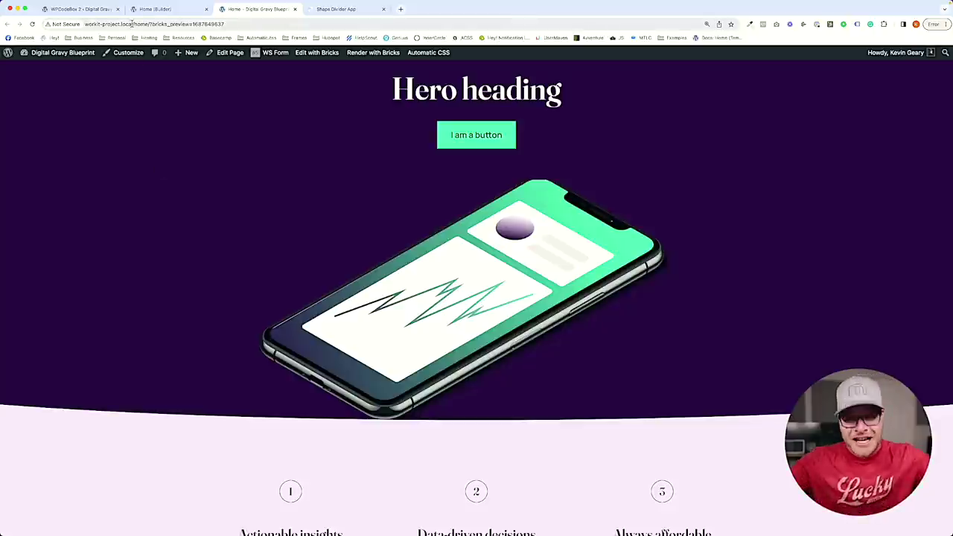
# Try a height of 250px for the .divider-curved svg rule, save the snippet and view the curve on the front-end page.
pyautogui.click(78, 8)
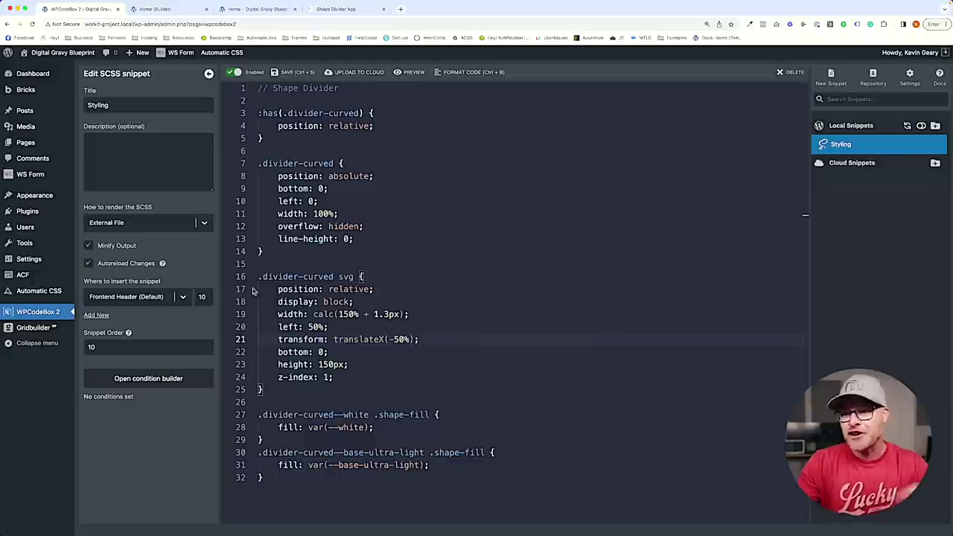
pyautogui.doubleClick(325, 364)
pyautogui.write('300')
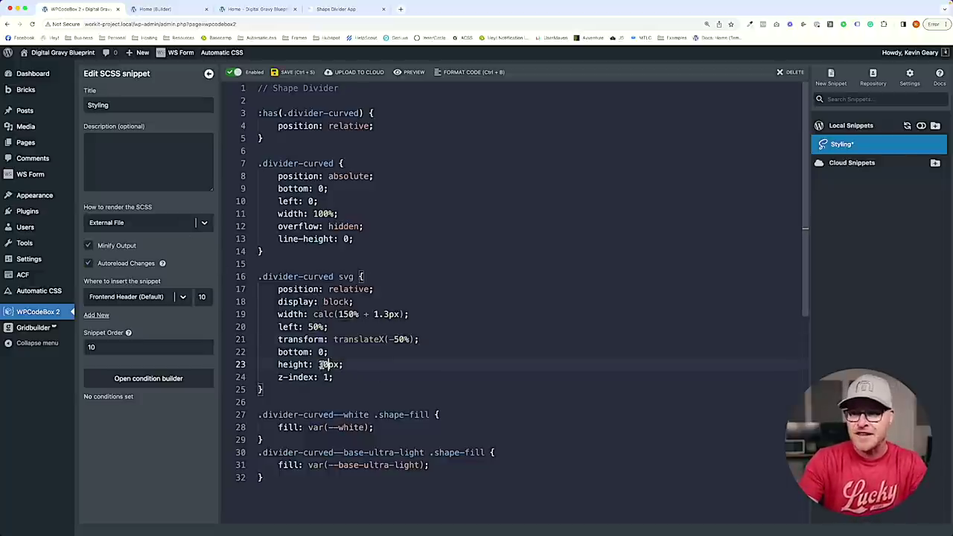
pyautogui.doubleClick(325, 364)
pyautogui.write('250')
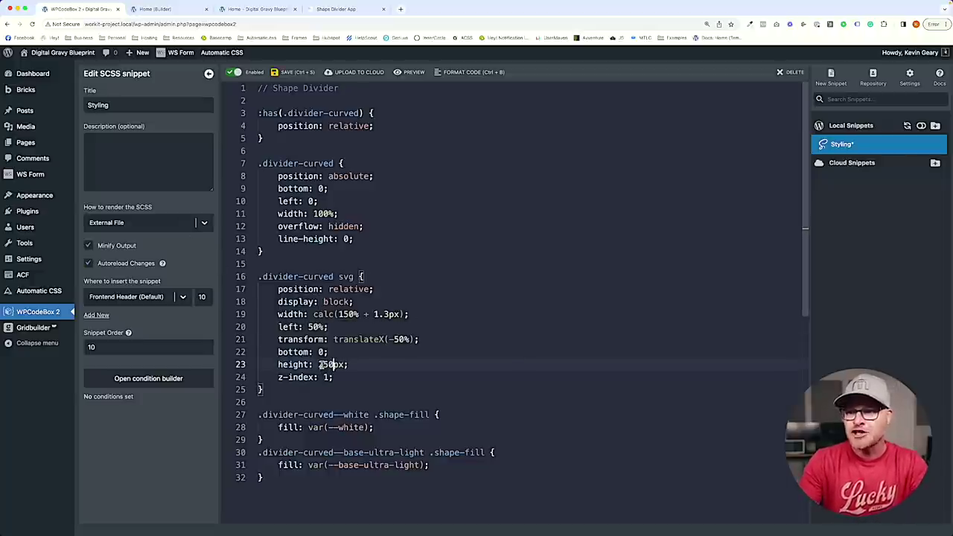
pyautogui.hotkey('ctrl', 's')
pyautogui.click(153, 9)
pyautogui.click(253, 9)
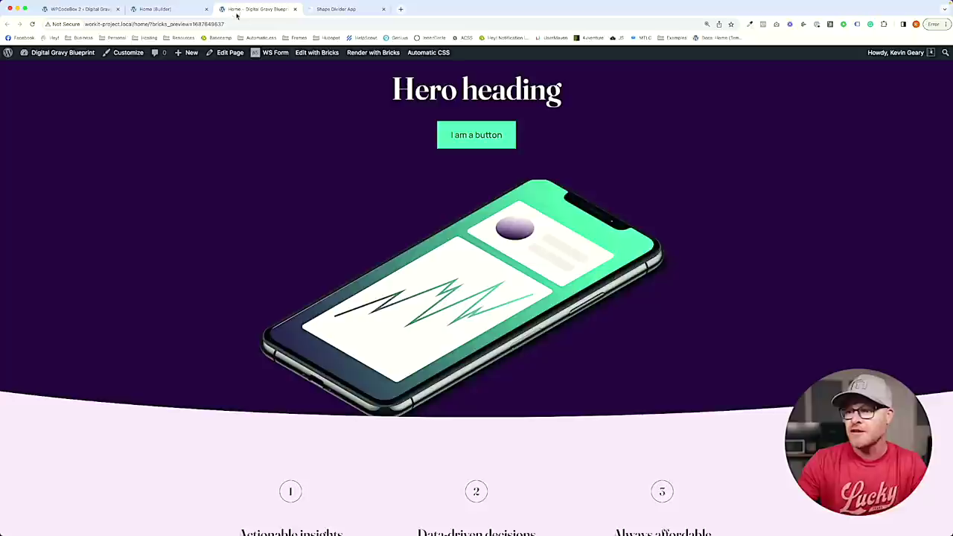
# Compare the hero's curved divider on the front-end page with the curve in the Figma landing-page design.
pyautogui.scroll(-5, 318, 250)
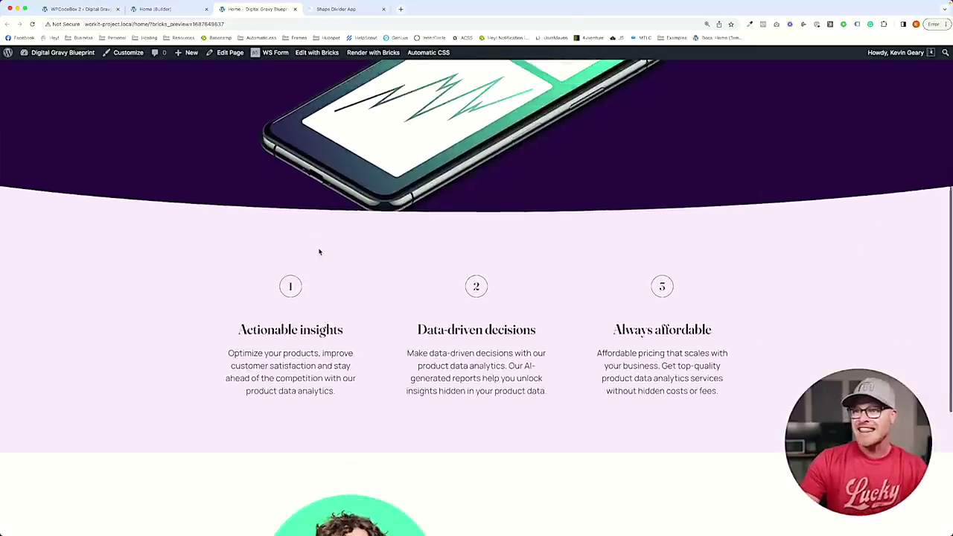
pyautogui.scroll(3, 318, 251)
pyautogui.press('super+Tab')
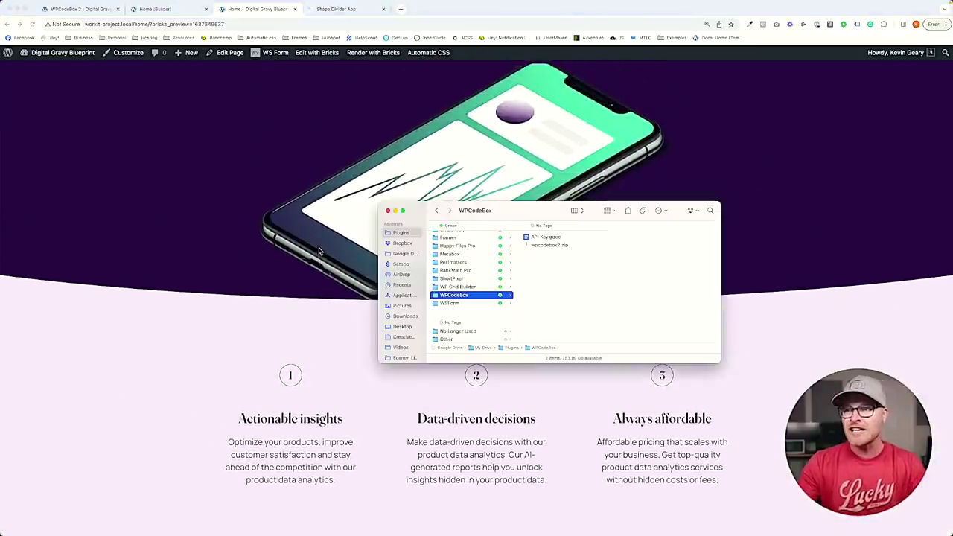
pyautogui.press('super+Tab')
pyautogui.press('super+Tab')
pyautogui.press('super+Tab')
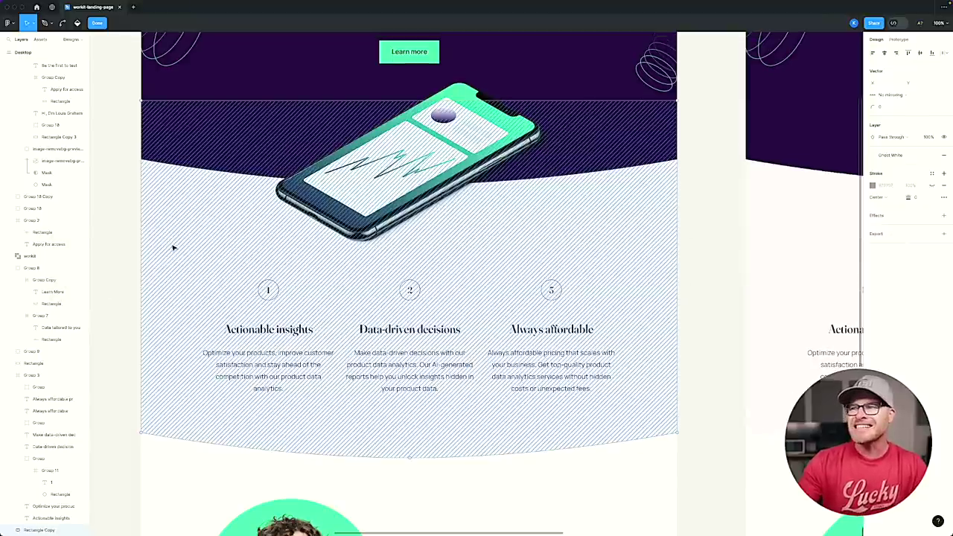
pyautogui.press('super+Tab')
# Set the .divider-curved svg height to 300px in the Styling snippet, save it and reload the front-end page to check the curve.
pyautogui.click(156, 10)
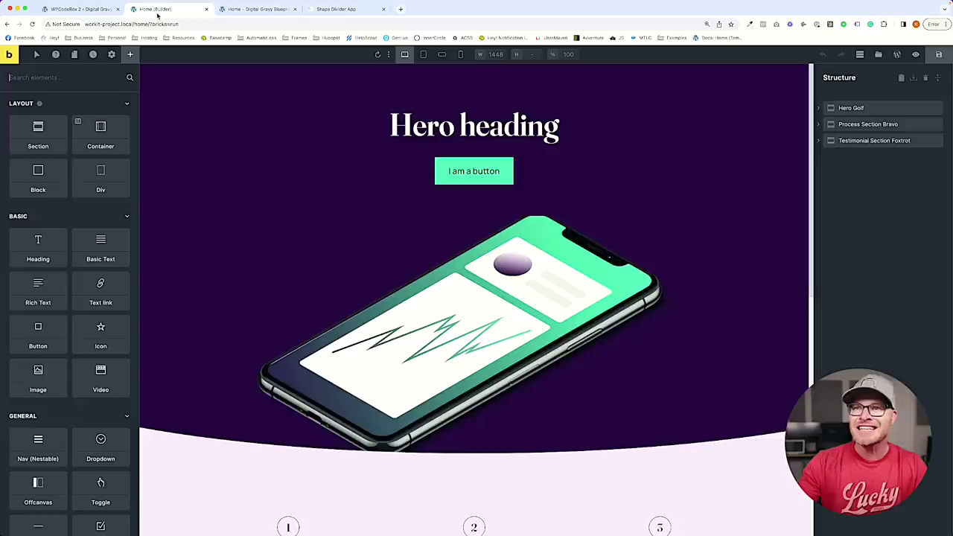
pyautogui.click(95, 10)
pyautogui.click(333, 364)
pyautogui.press('BackSpace')
pyautogui.press('BackSpace')
pyautogui.press('BackSpace')
pyautogui.write('300px;')
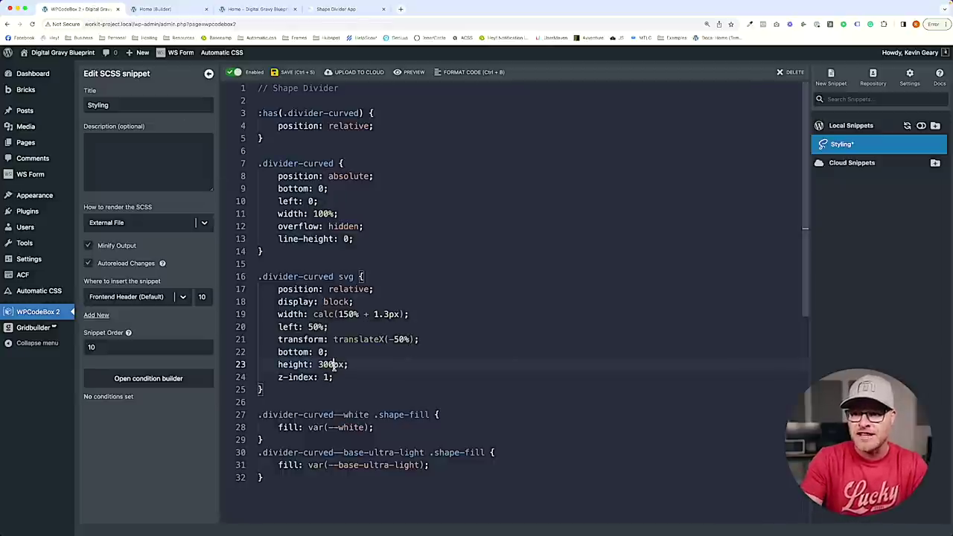
pyautogui.hotkey('ctrl', 's')
pyautogui.click(255, 9)
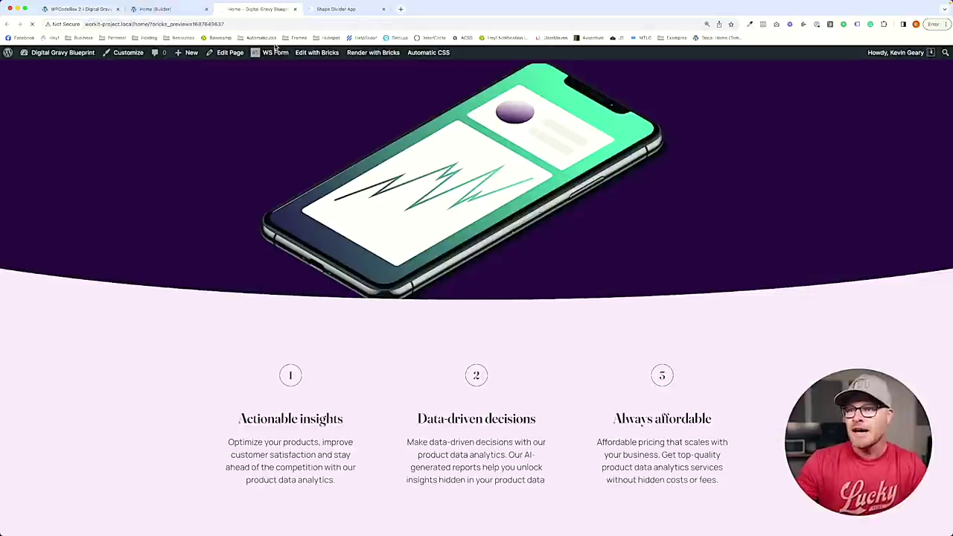
pyautogui.press('super+r')
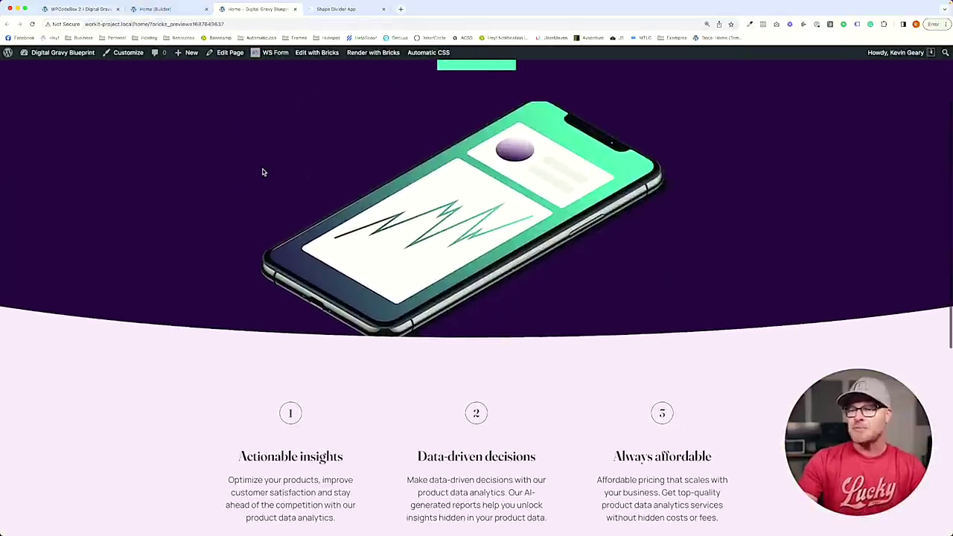
# Duplicate the Hero Golf section's Shape Divider in the Home builder and move the copy into Process Section Bravo below Process Grid Bravo.
pyautogui.click(149, 9)
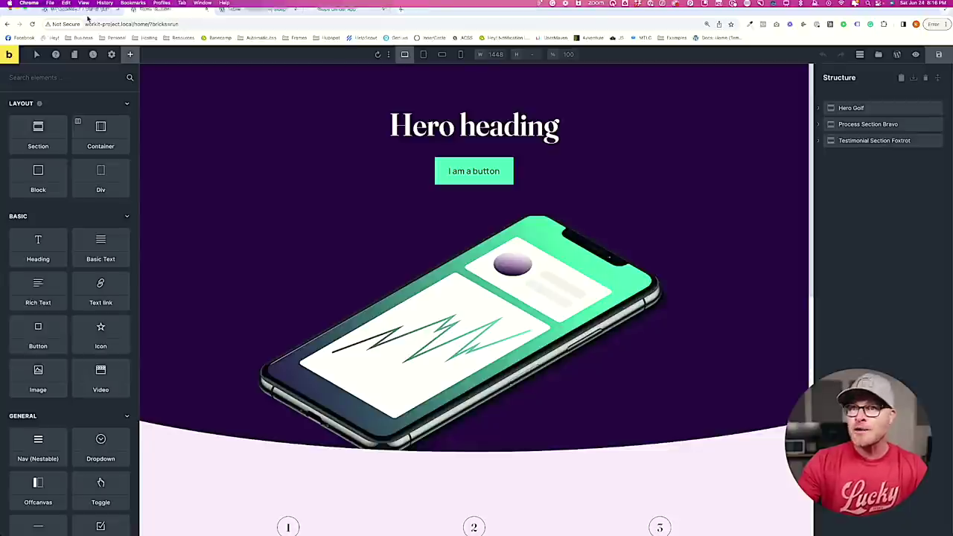
pyautogui.click(849, 108)
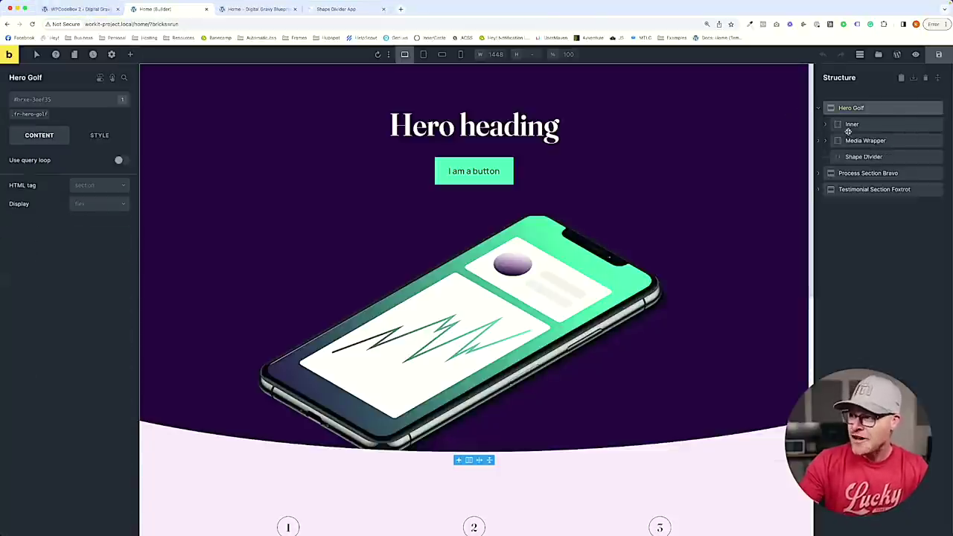
pyautogui.click(864, 157)
pyautogui.press('super+d')
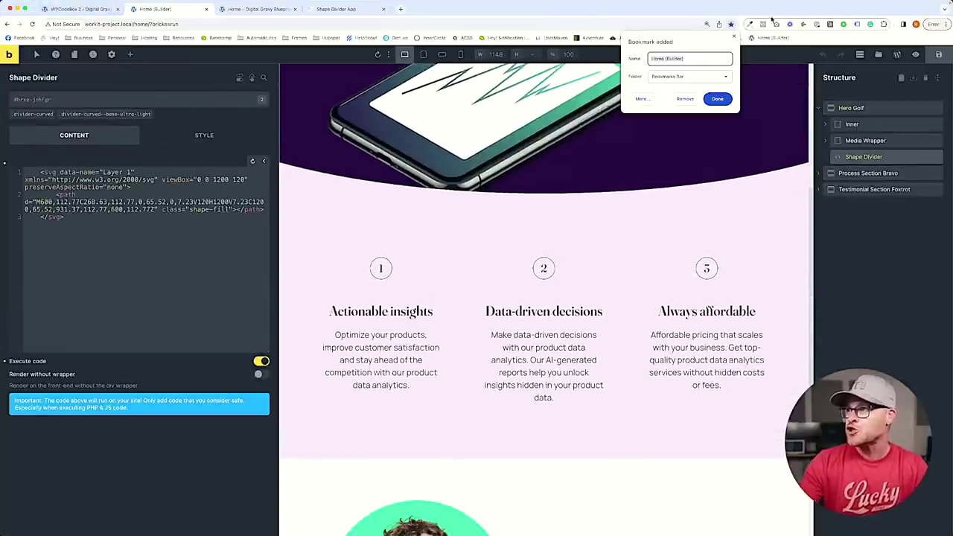
pyautogui.click(735, 36)
pyautogui.press('super+d')
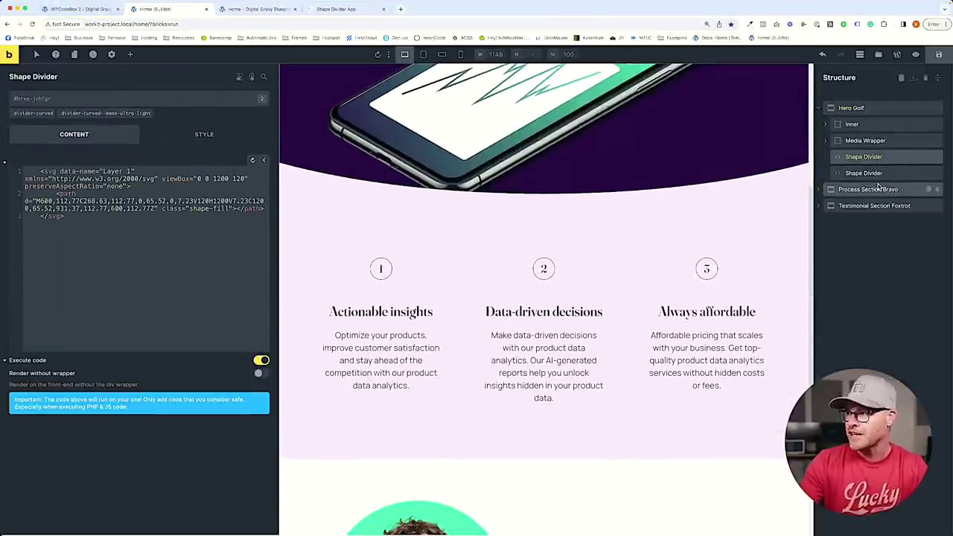
pyautogui.click(838, 190)
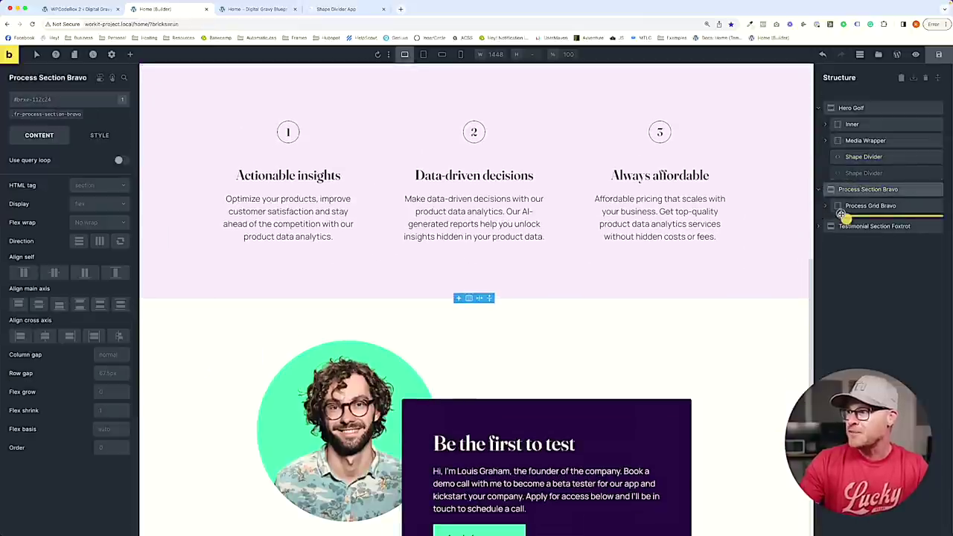
pyautogui.moveTo(843, 217); pyautogui.dragTo(844, 215)
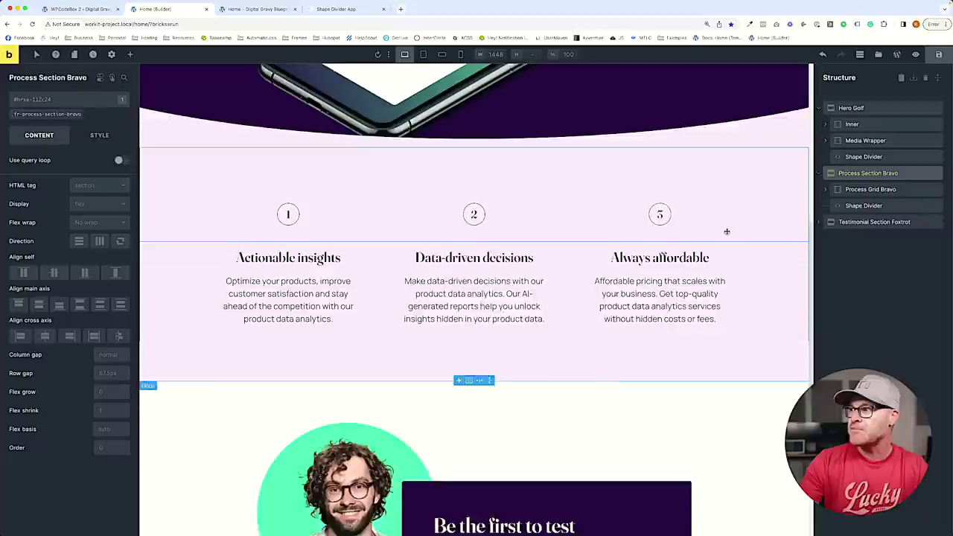
# Replace the base-ultra-light modifier class on Process Section Bravo's Shape Divider with divider-curved--white.
pyautogui.click(864, 206)
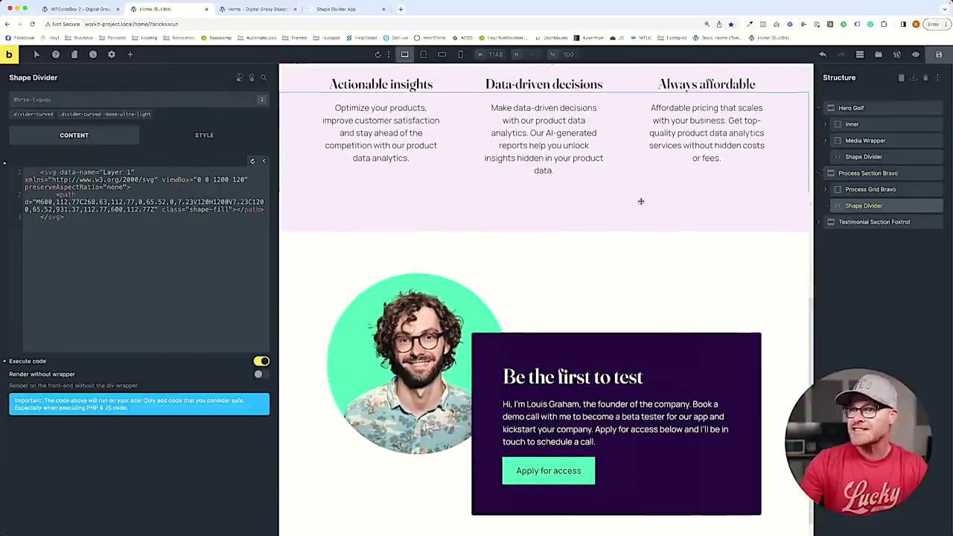
pyautogui.scroll(2, 295, 196)
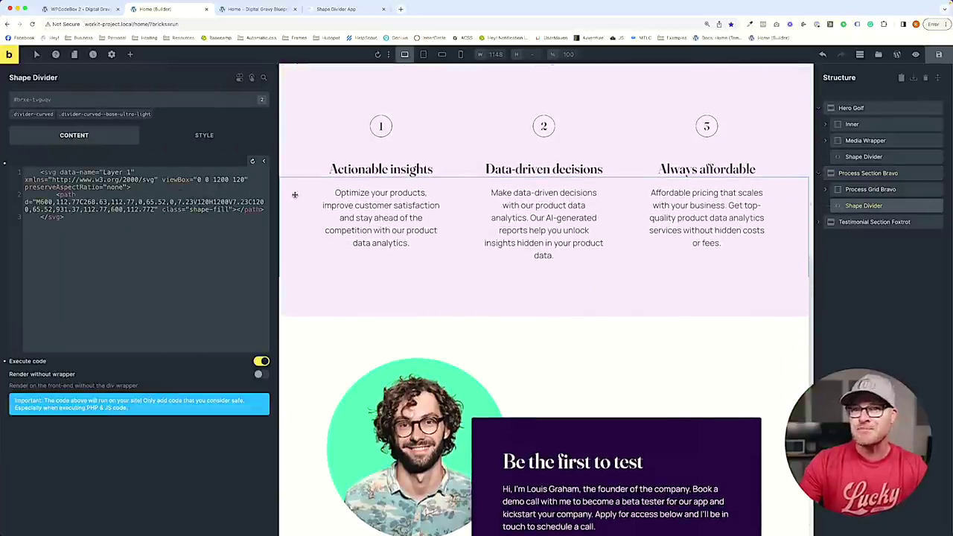
pyautogui.click(153, 110)
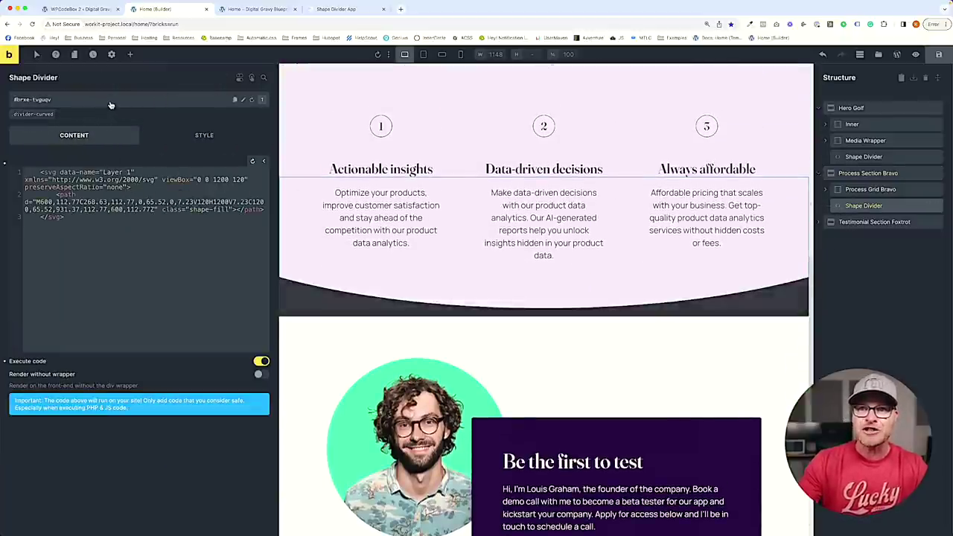
pyautogui.click(110, 103)
pyautogui.write('divider-curve')
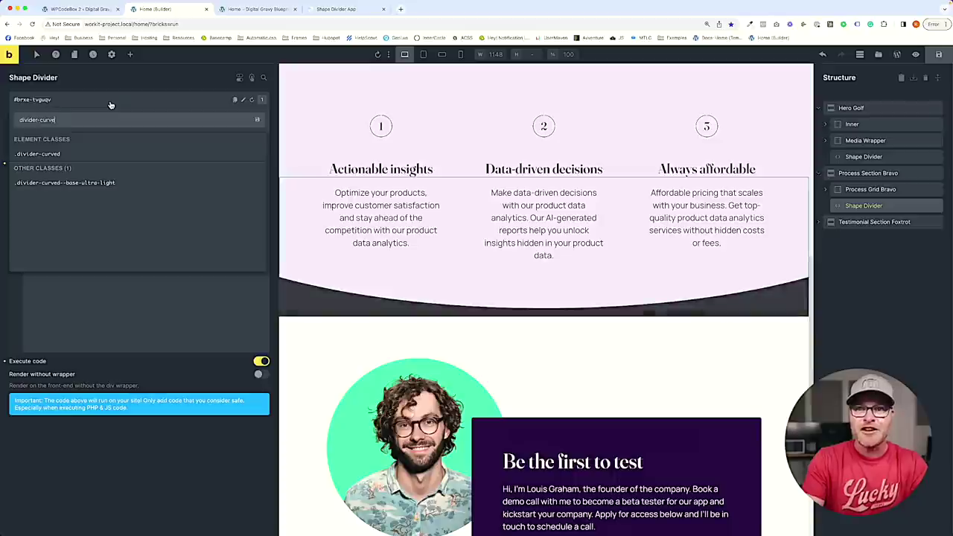
pyautogui.write('d--white')
pyautogui.press('Return')
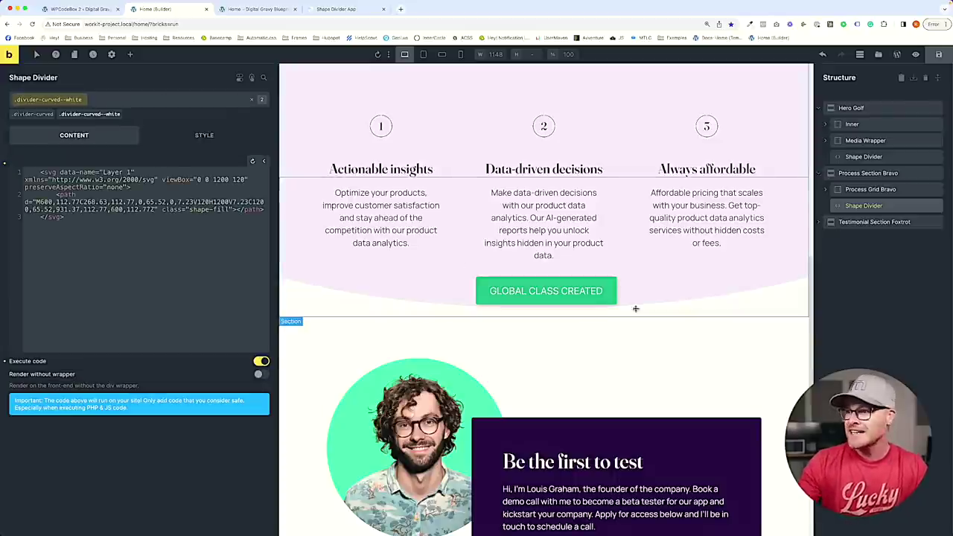
# Save the page in the builder and review the hero and process section curves on the front-end page.
pyautogui.click(938, 54)
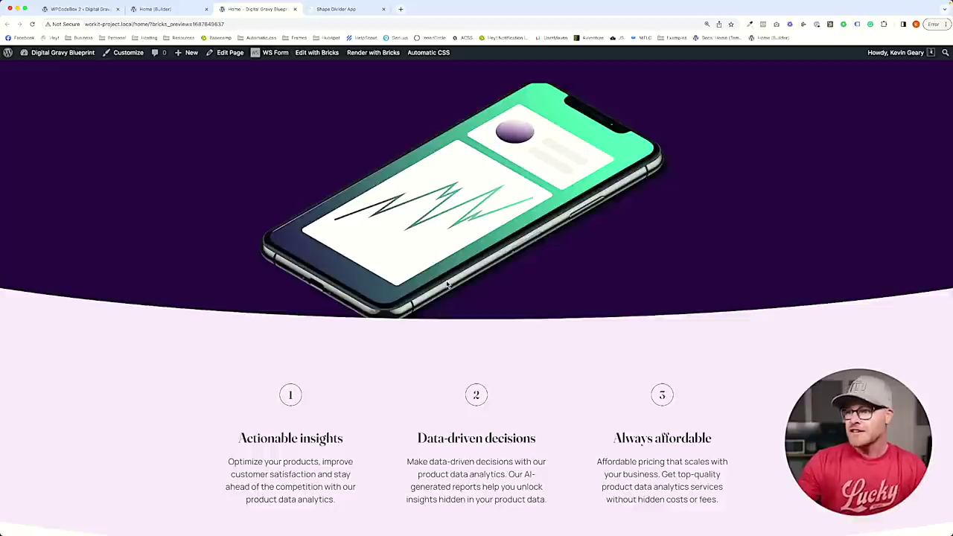
pyautogui.scroll(1, 444, 297)
pyautogui.scroll(-2, 445, 298)
pyautogui.scroll(3, 445, 298)
pyautogui.scroll(-3, 445, 299)
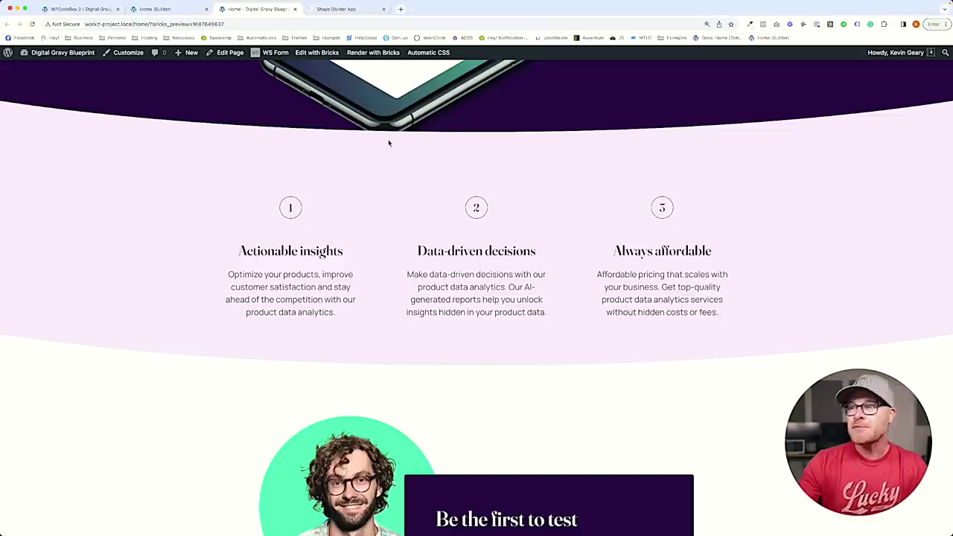
pyautogui.scroll(3, 462, 197)
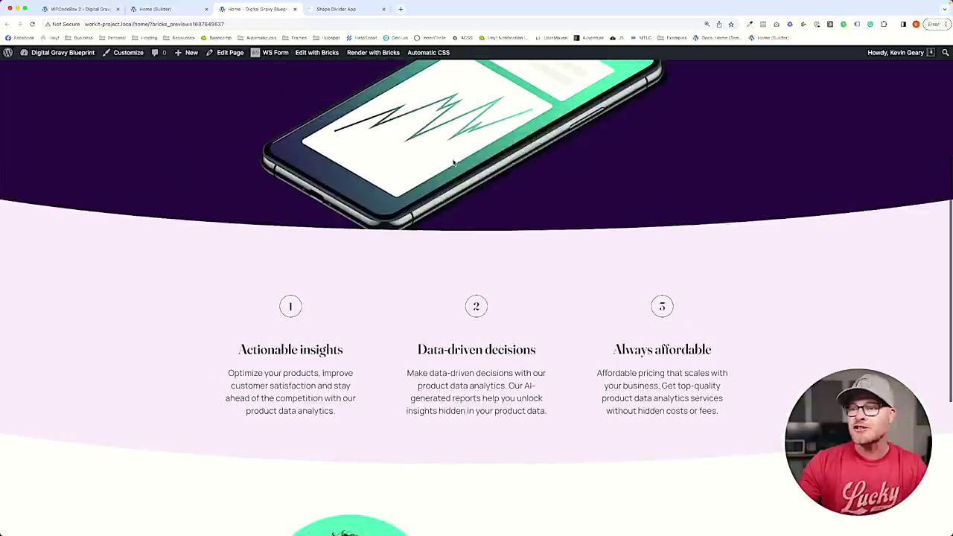
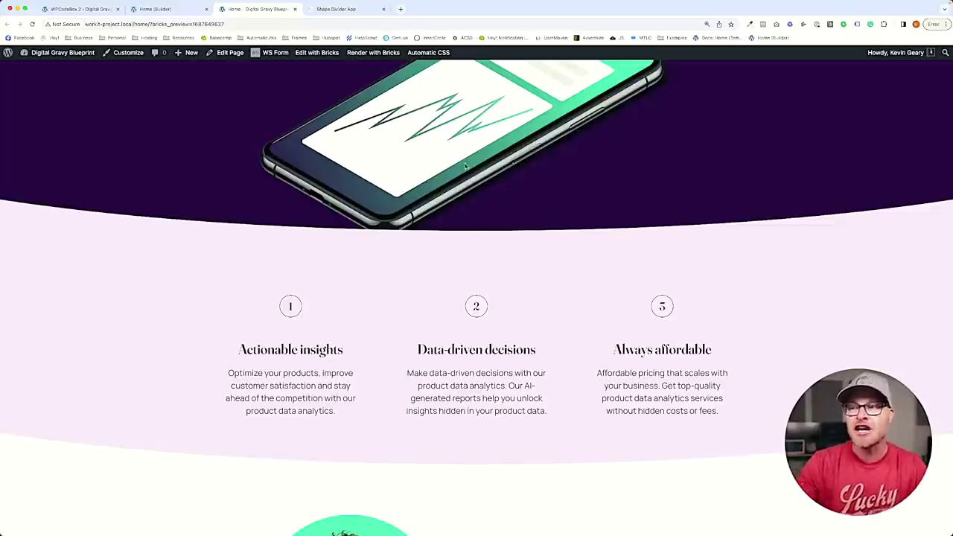
# Compare how the phone image sits over the hero's curve in the builder with its placement in the Figma design.
pyautogui.hotkey('ctrl', 'shift', 'Tab')
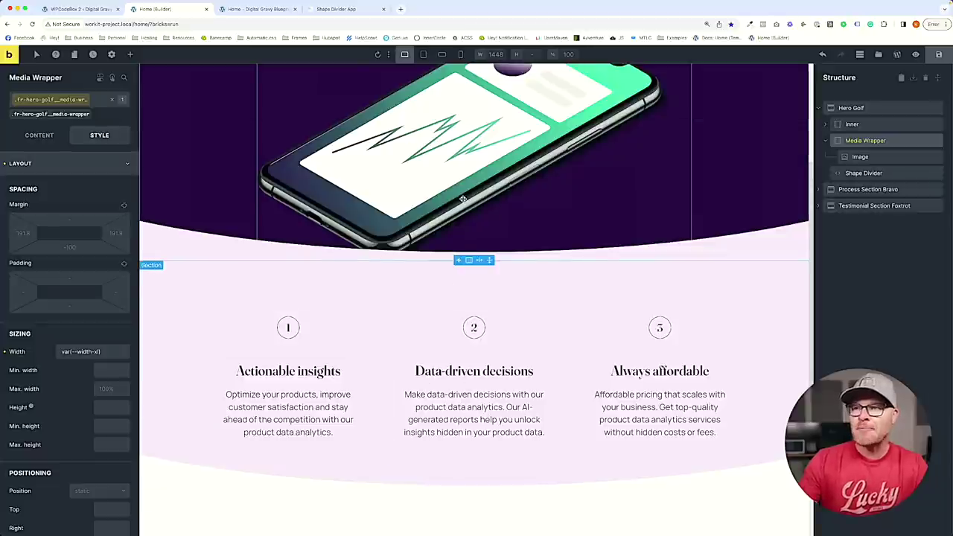
pyautogui.scroll(2, 466, 197)
pyautogui.press('super+Tab')
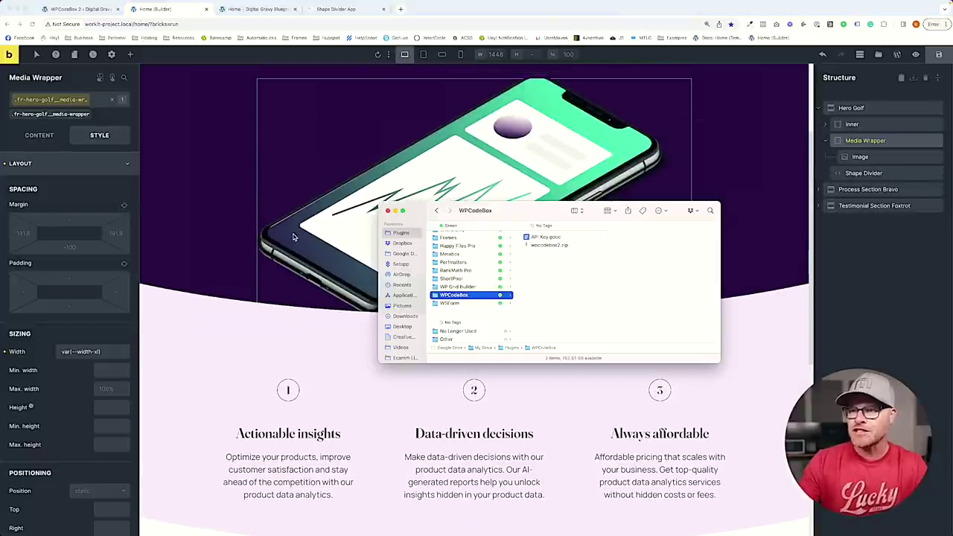
pyautogui.press('super+Tab')
pyautogui.press('super+Tab')
pyautogui.scroll(-5, 447, 337)
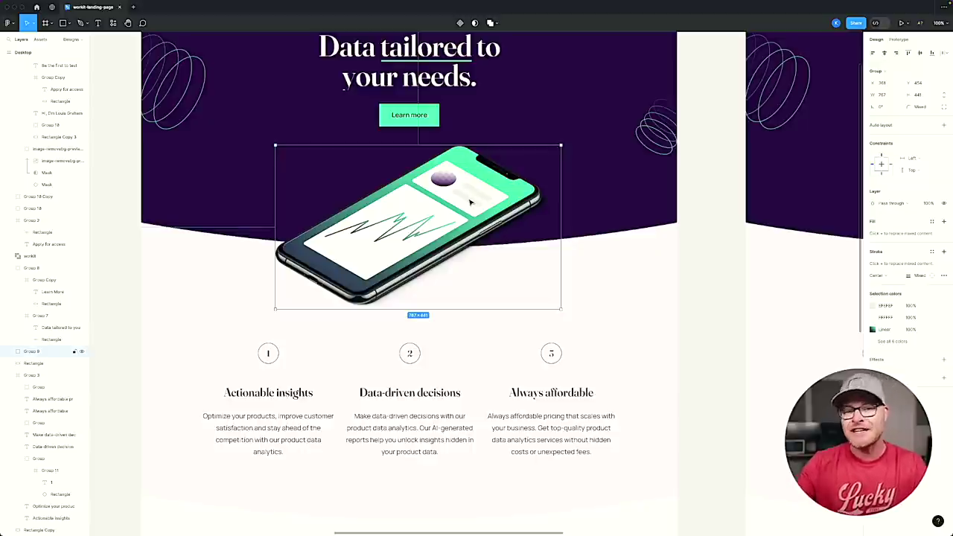
# Compare the phone image's size and overlap of the hero curve between the Figma design and the builder.
pyautogui.hscroll(-1, 470, 202)
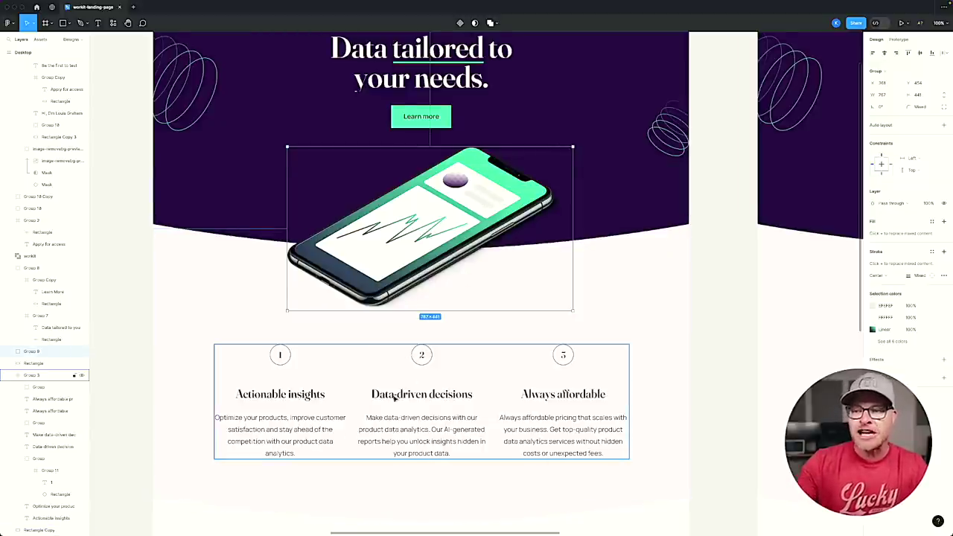
pyautogui.scroll(1, 325, 255)
pyautogui.press('super+Tab')
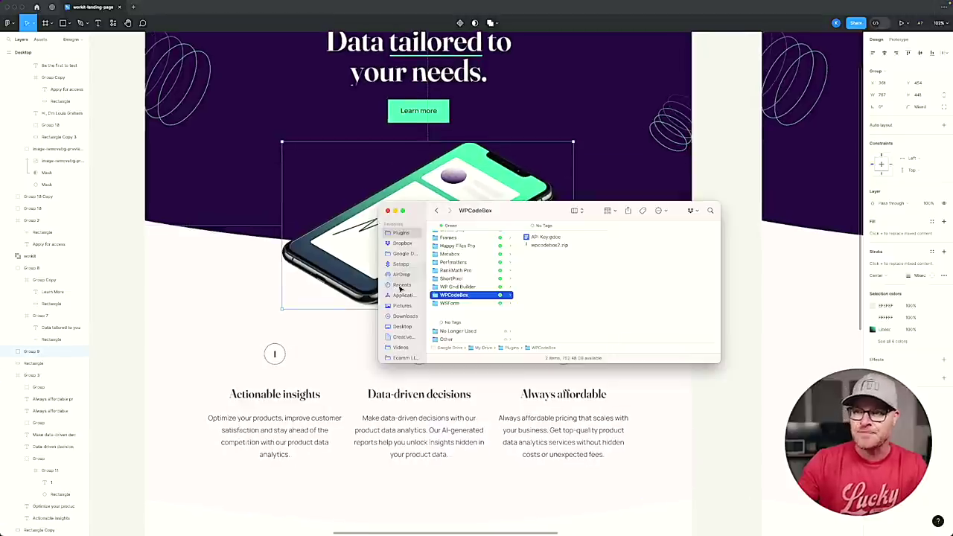
pyautogui.press('super+Tab')
pyautogui.press('super+Tab')
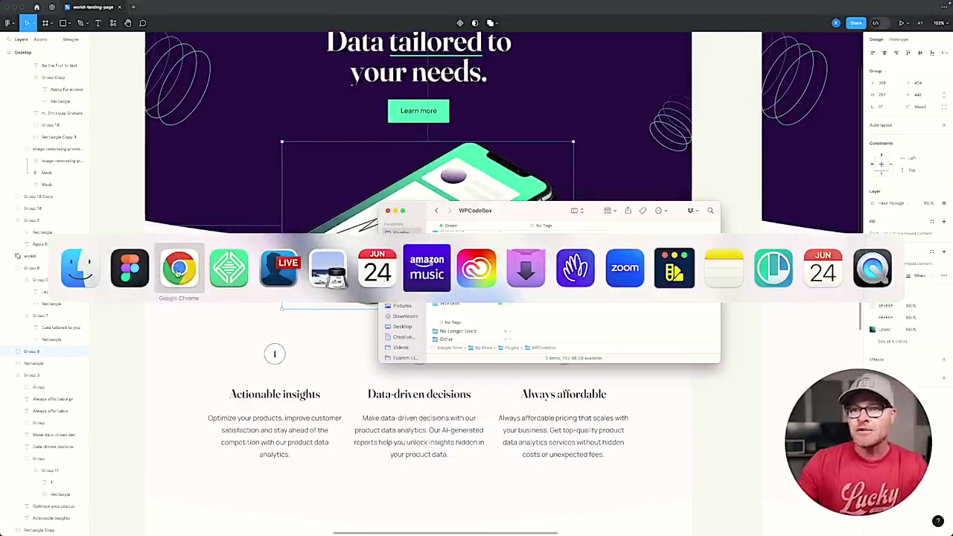
pyautogui.press('super+Tab')
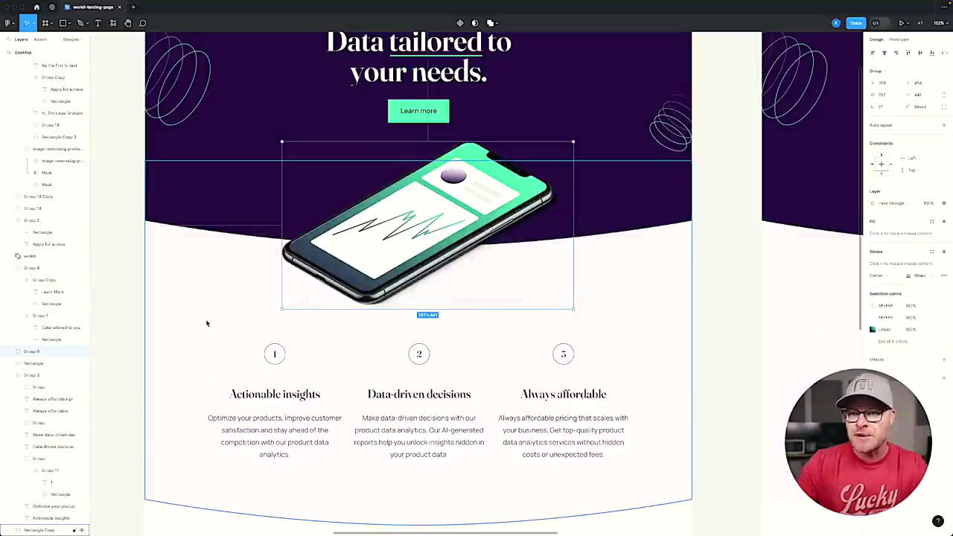
pyautogui.press('super+Tab')
pyautogui.scroll(2, 630, 253)
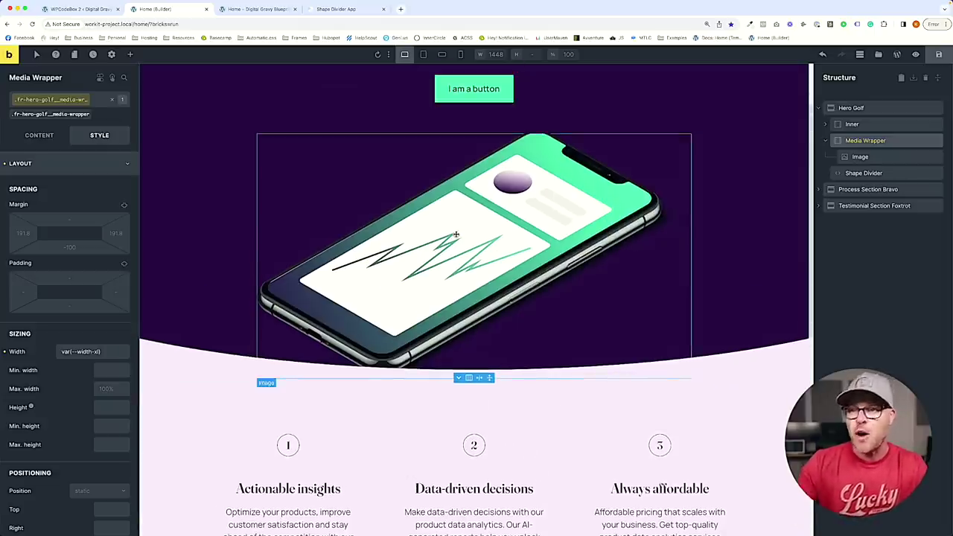
pyautogui.press('super+Tab')
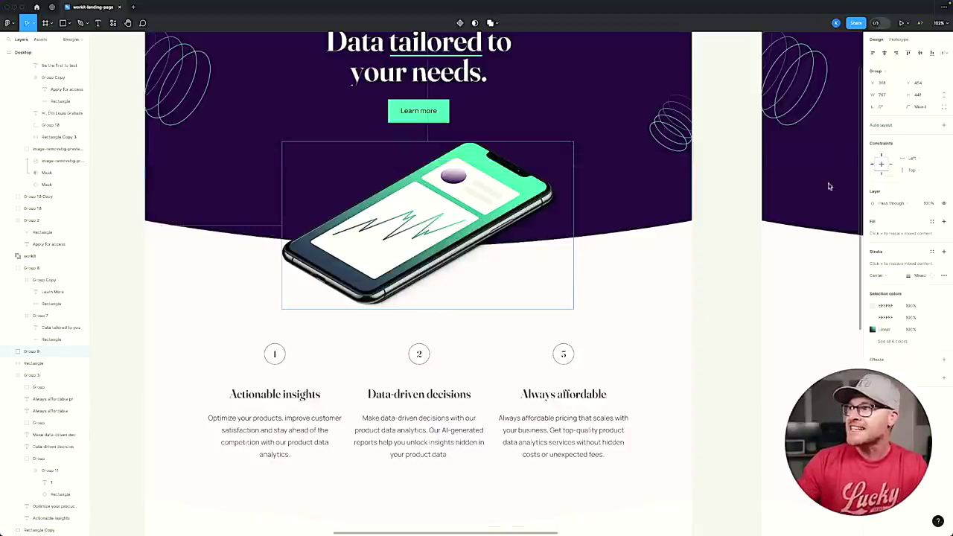
pyautogui.press('super+Tab')
# Clear the width on the hero's Media Wrapper class, save the page and reload the builder.
pyautogui.click(417, 223)
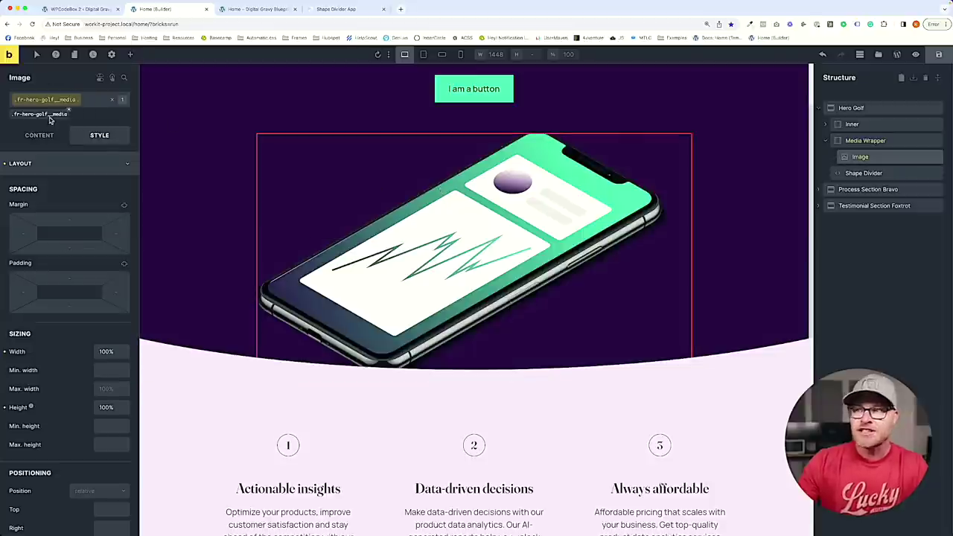
pyautogui.click(865, 140)
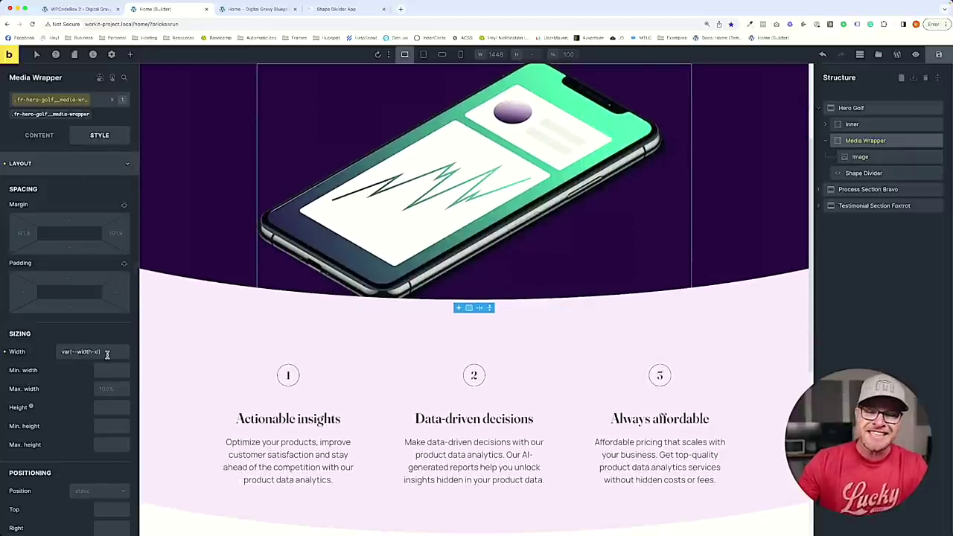
pyautogui.tripleClick(118, 354)
pyautogui.press('BackSpace')
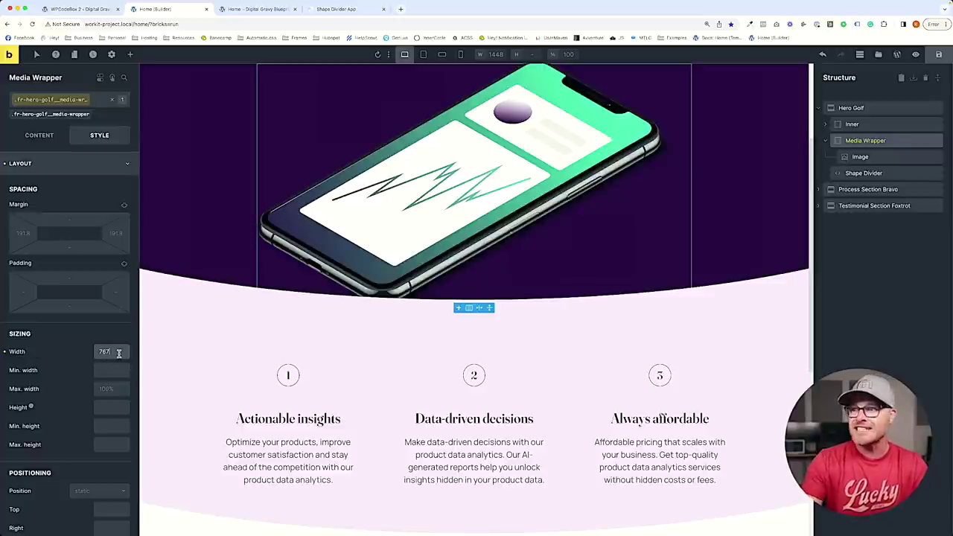
pyautogui.scroll(2, 359, 379)
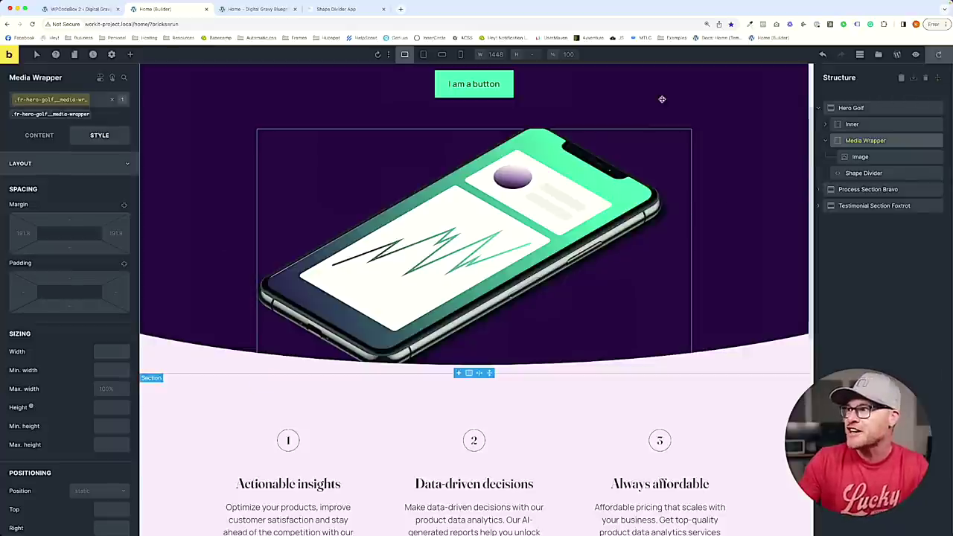
pyautogui.click(64, 115)
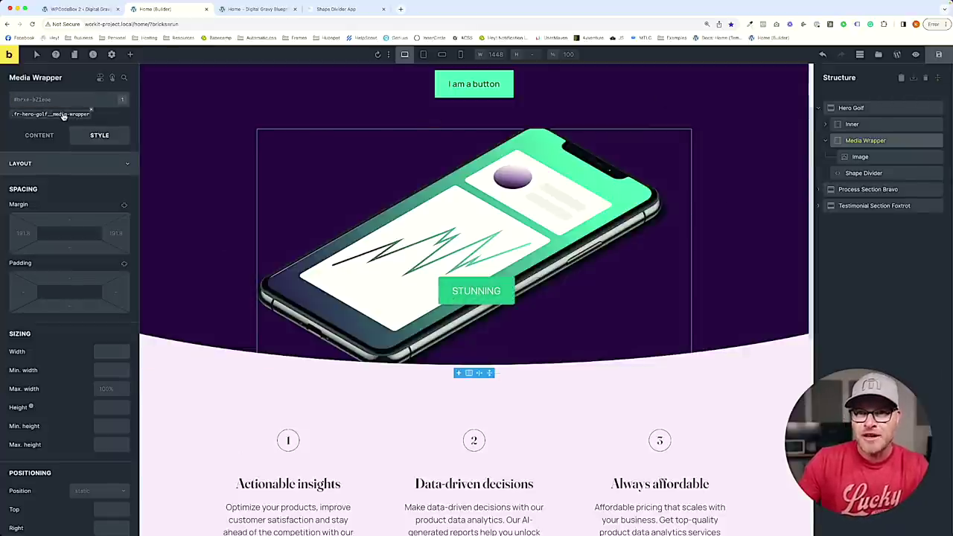
pyautogui.press('super+r')
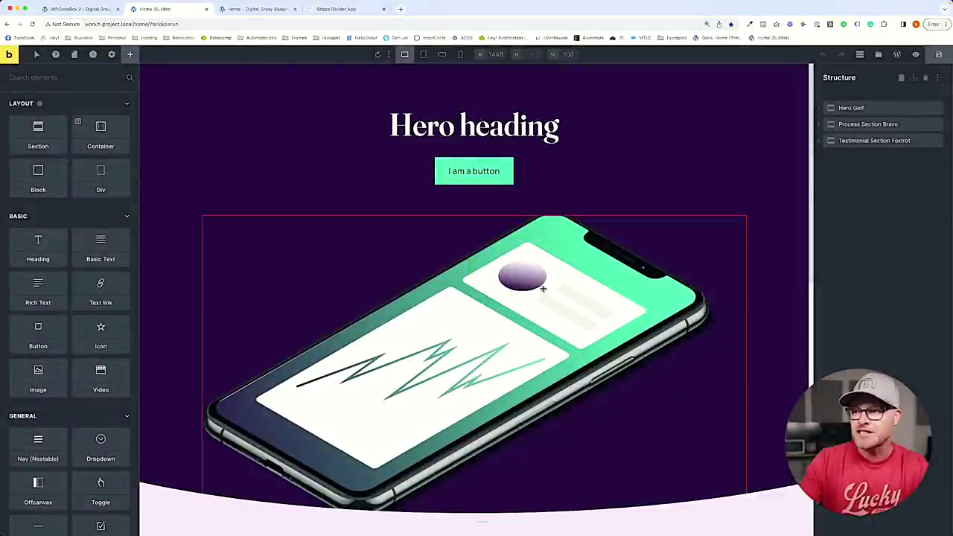
# Set the width of the hero's Media Wrapper class to 767.
pyautogui.click(669, 289)
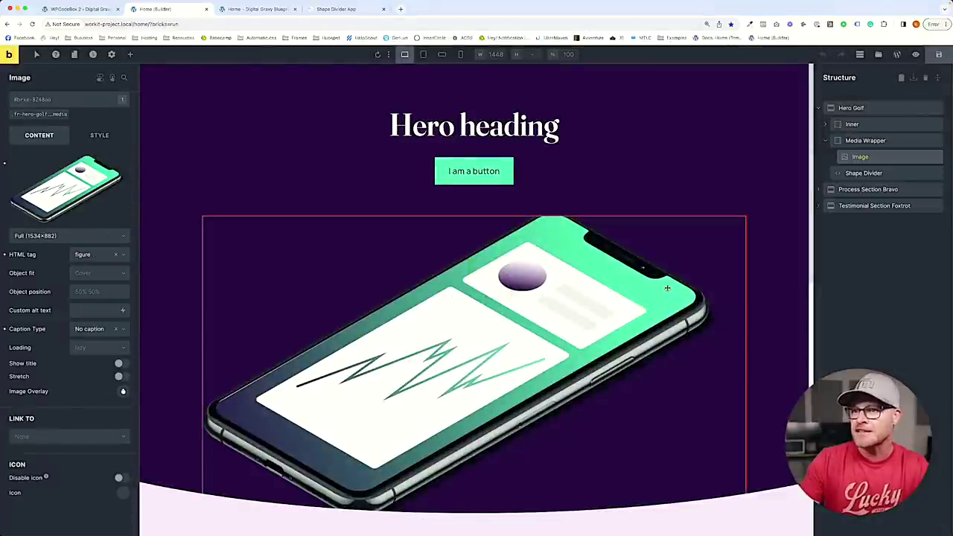
pyautogui.click(866, 140)
pyautogui.scroll(-3, 477, 223)
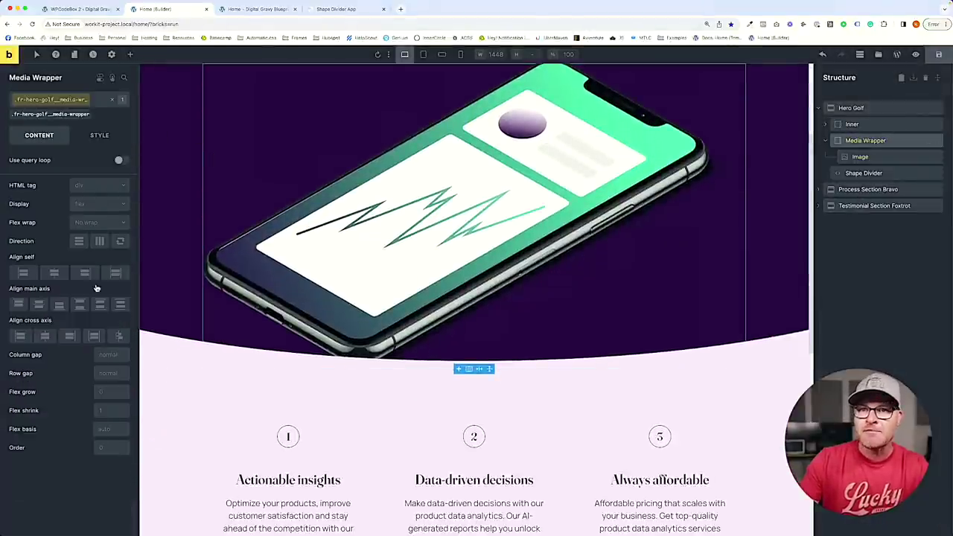
pyautogui.click(99, 135)
pyautogui.click(64, 165)
pyautogui.click(116, 351)
pyautogui.write('640')
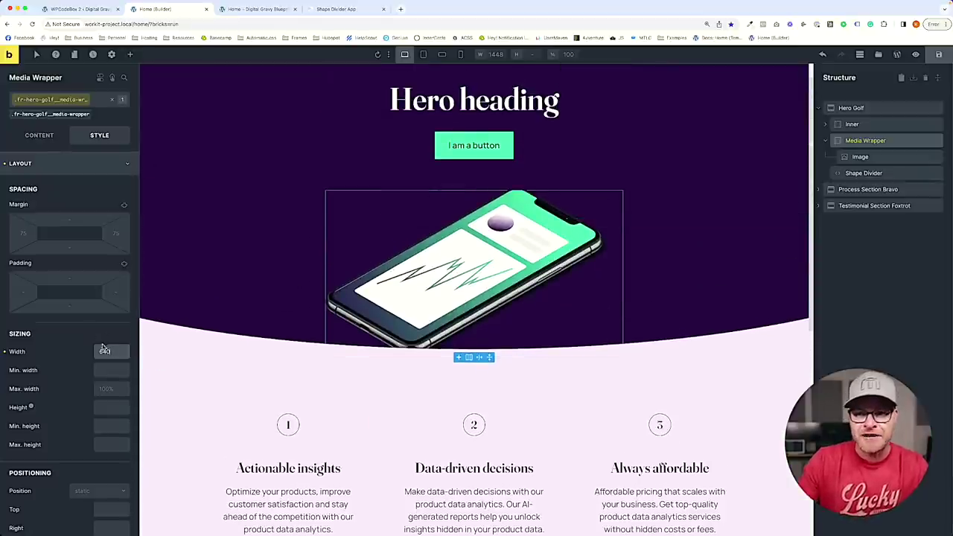
pyautogui.doubleClick(114, 352)
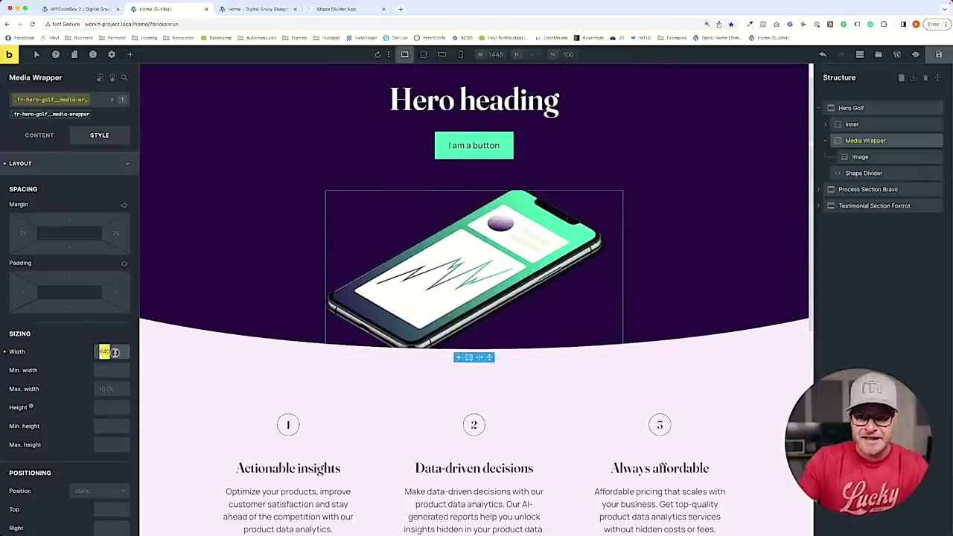
pyautogui.write('767')
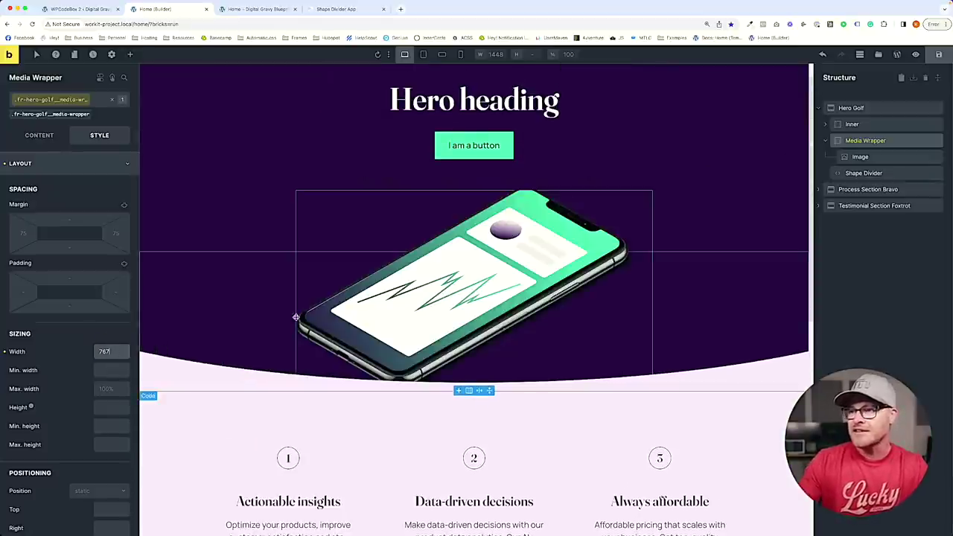
# Try a bottom margin of -200 on the hero Image's fr-hero-golf__media class.
pyautogui.click(883, 155)
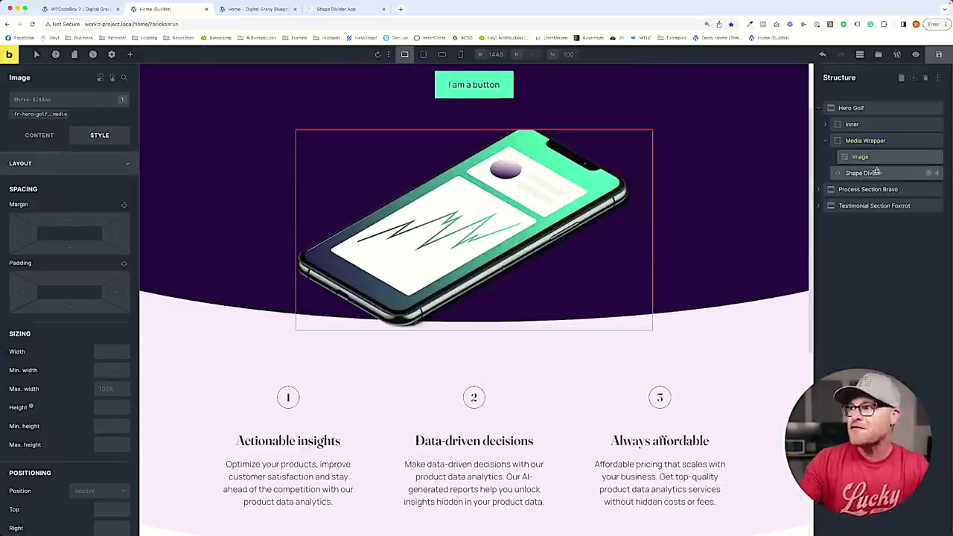
pyautogui.click(881, 149)
pyautogui.click(860, 156)
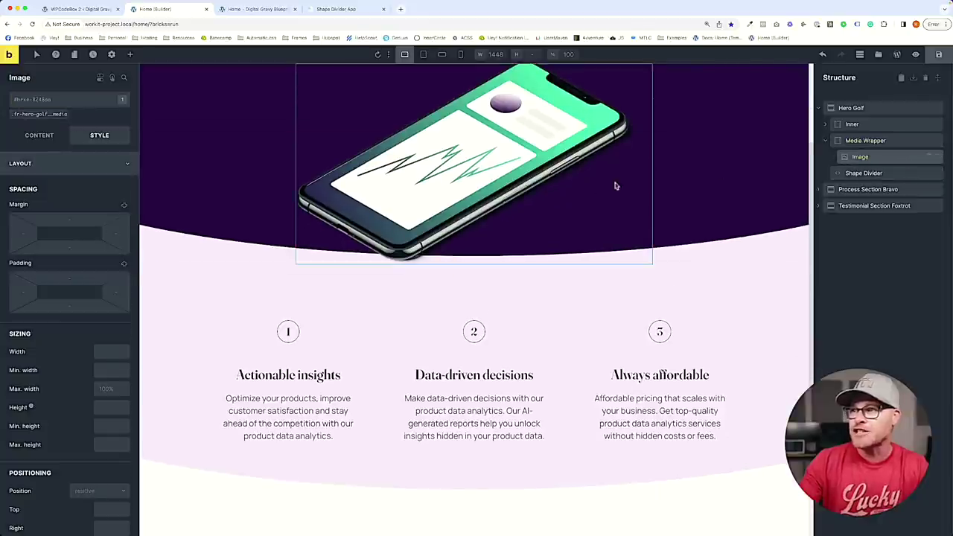
pyautogui.click(41, 114)
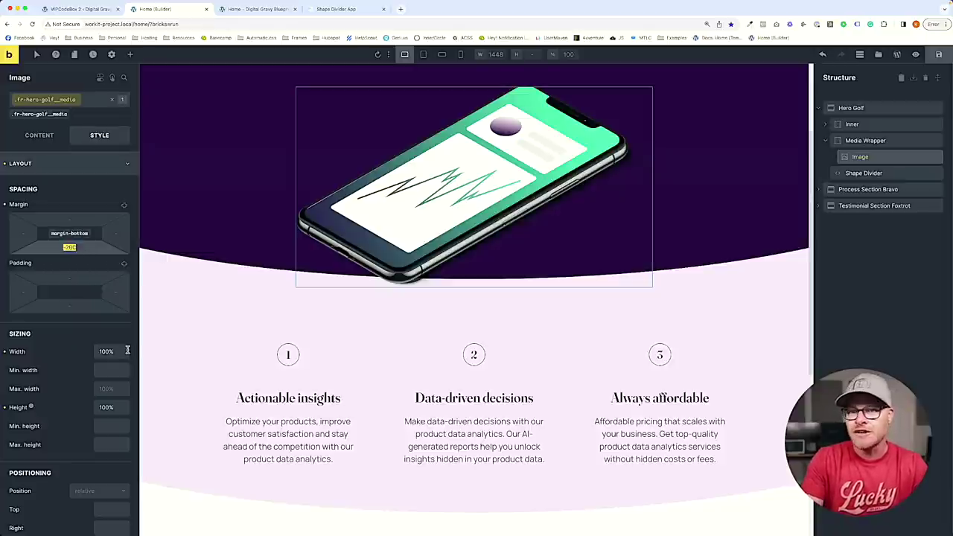
# Try a bottom margin of -200 on the hero's Media Wrapper class.
pyautogui.click(856, 143)
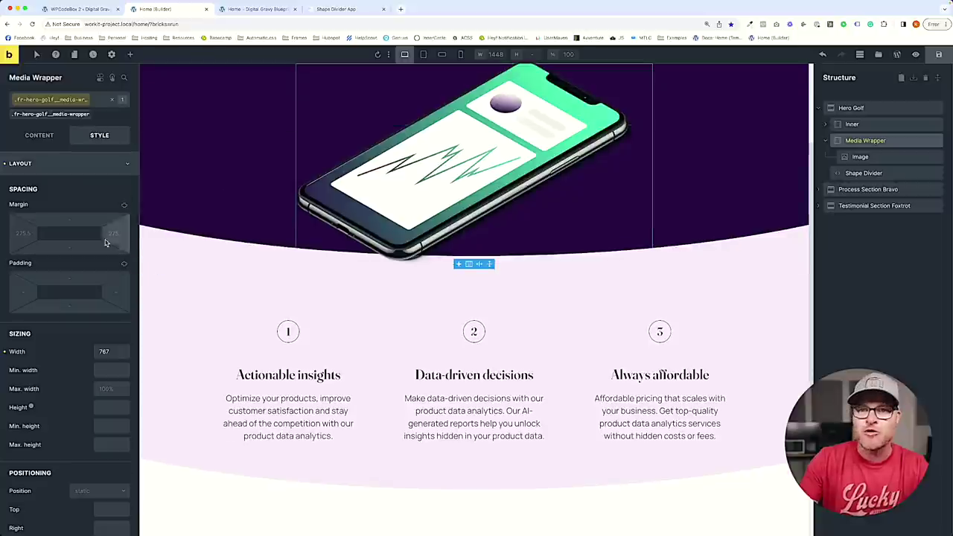
pyautogui.click(71, 250)
pyautogui.write('-200')
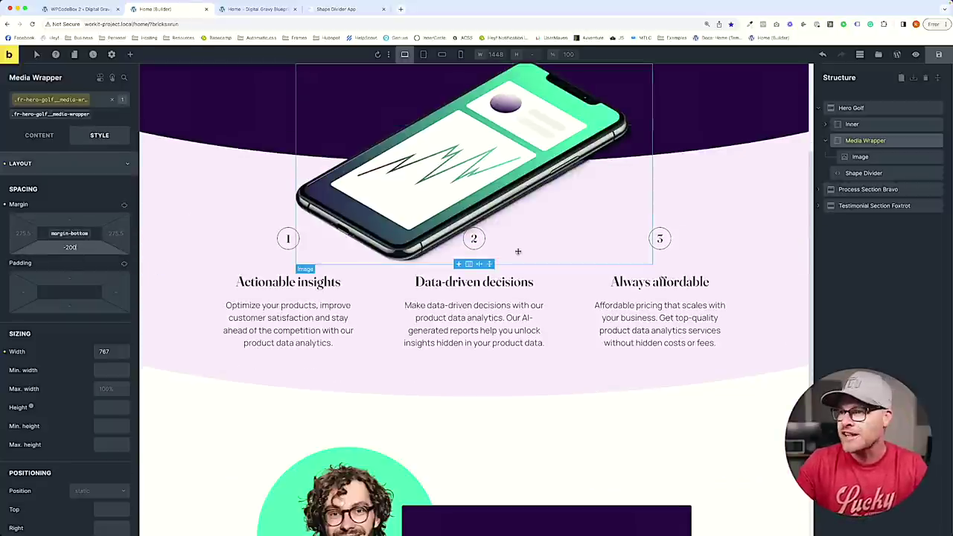
pyautogui.scroll(2, 517, 251)
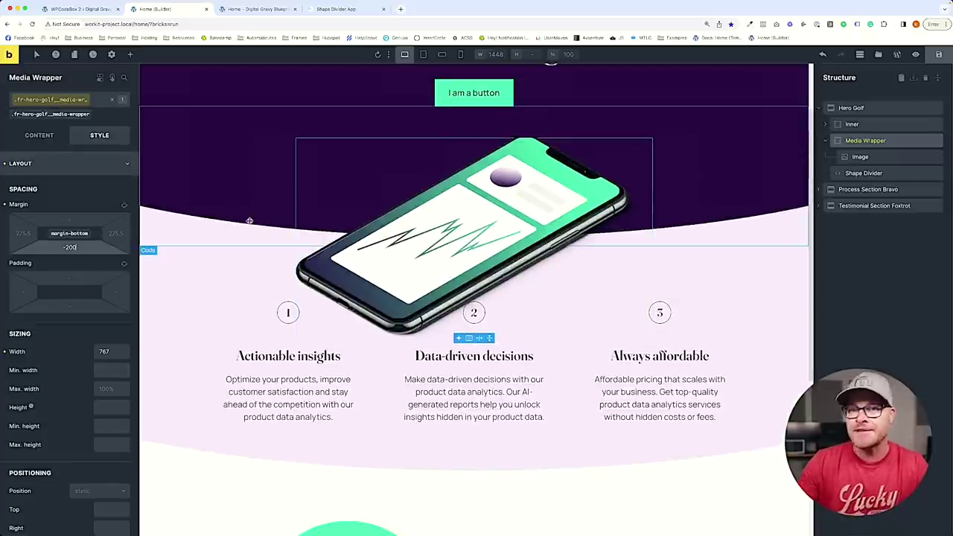
# Set the Media Wrapper's bottom margin to calc(var(--section-space-m) * -1).
pyautogui.tripleClick(86, 247)
pyautogui.press('BackSpace')
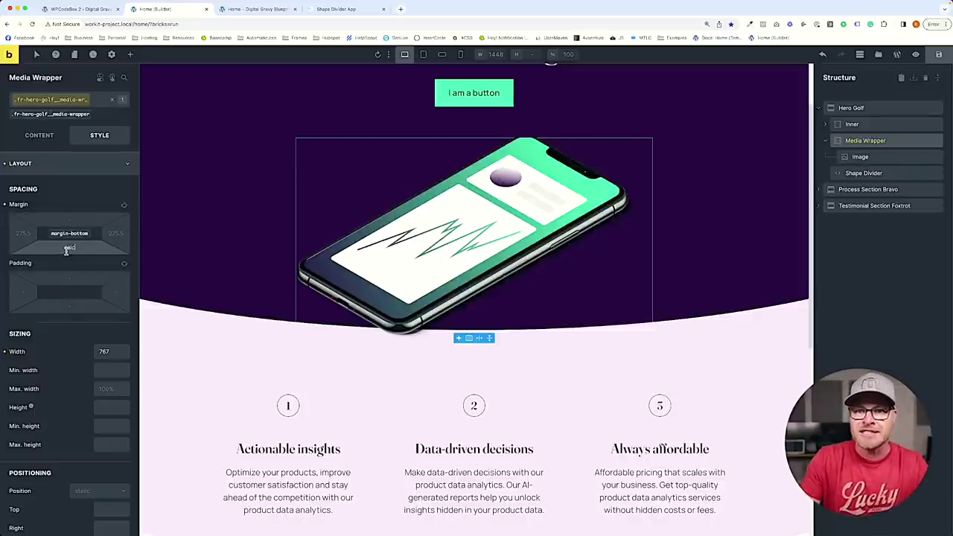
pyautogui.write('()var(')
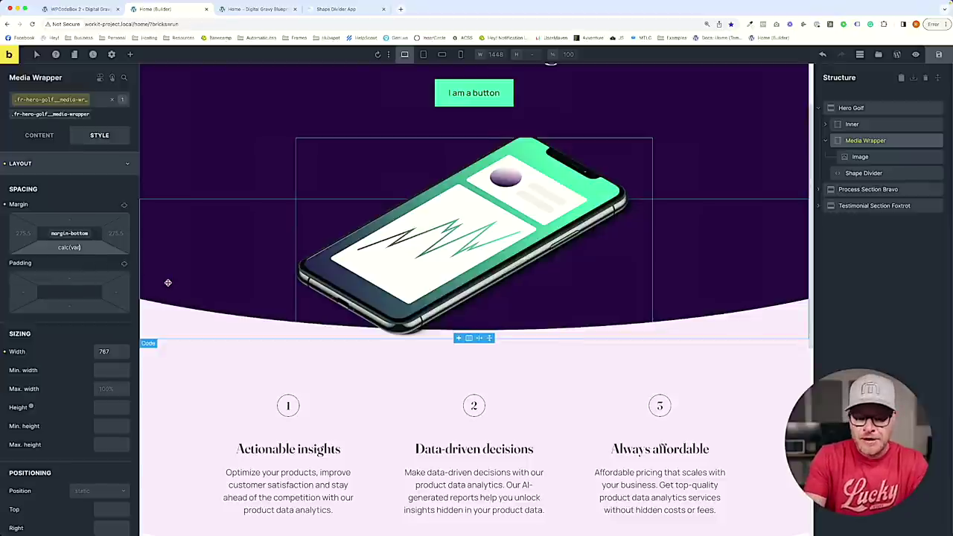
pyautogui.write('--section-spad')
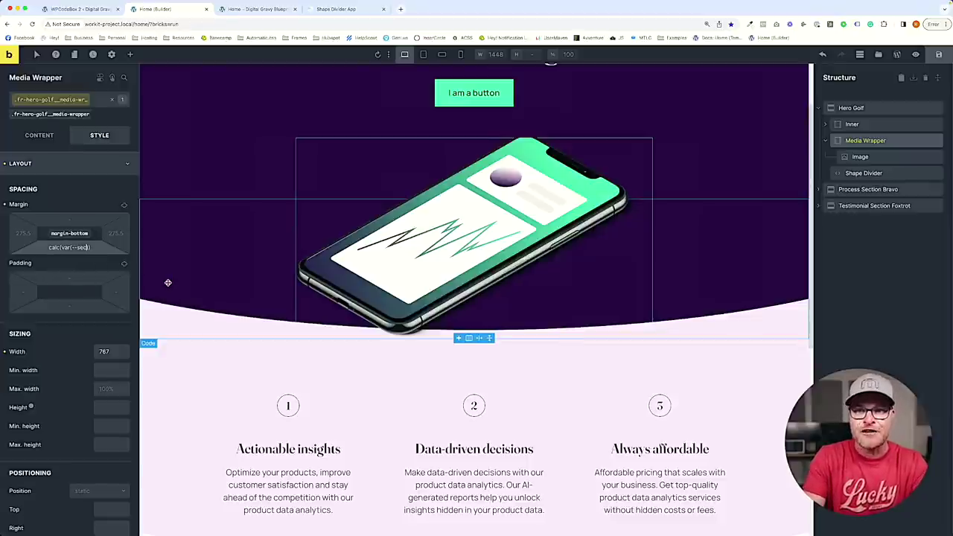
pyautogui.write('e-m')
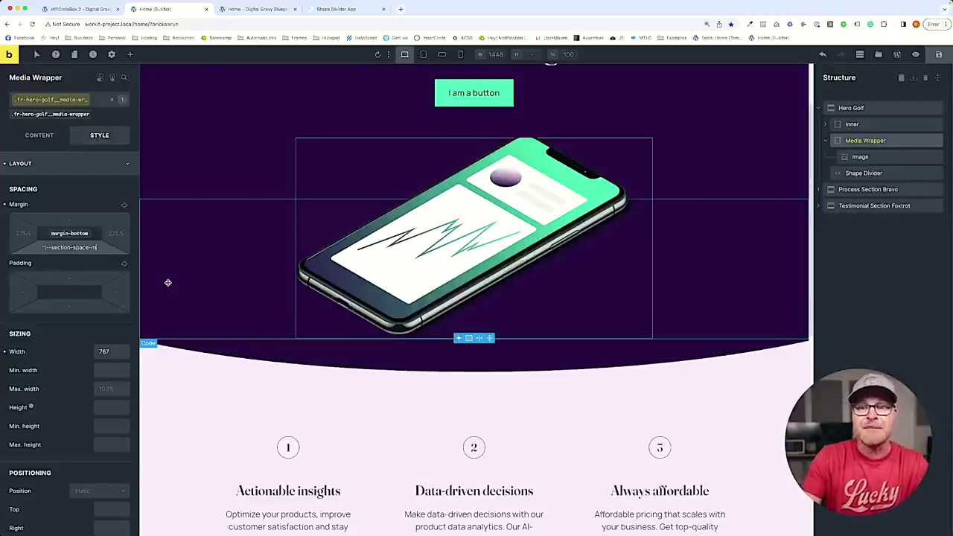
pyautogui.press('Right')
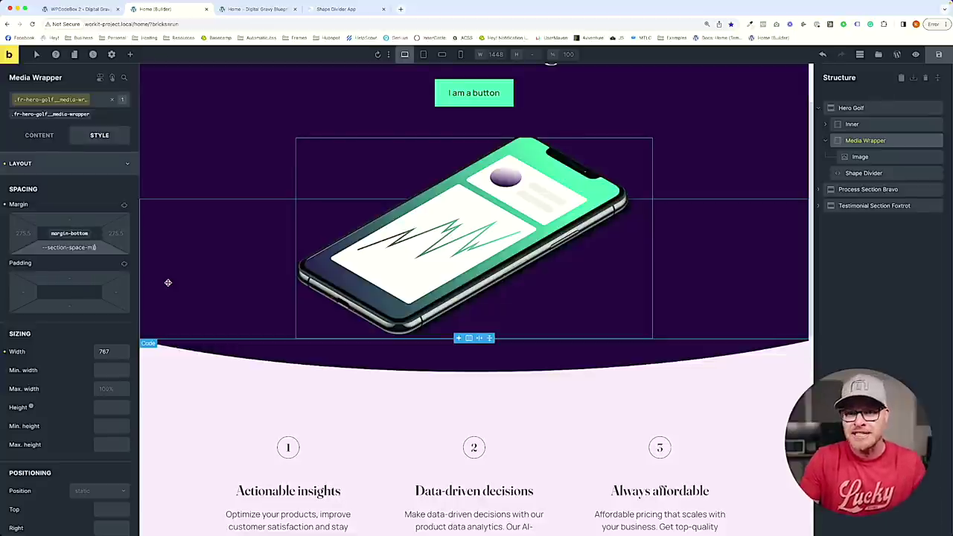
pyautogui.write('*')
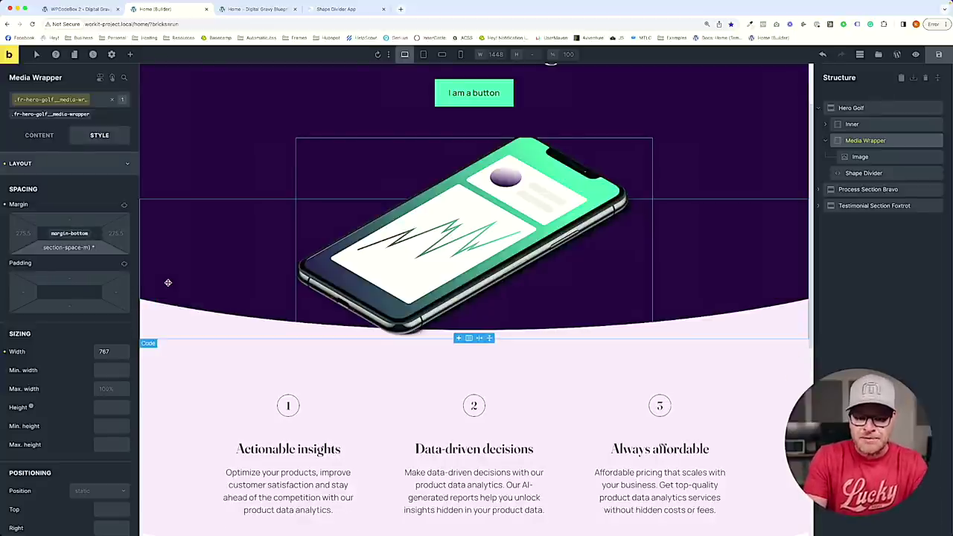
pyautogui.write(' -1')
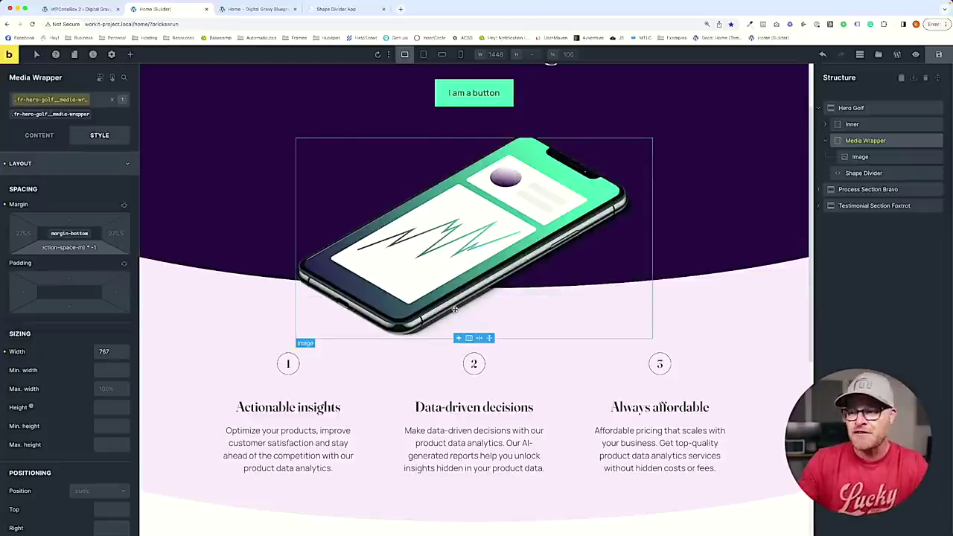
# Preview the page on the front end at 100% zoom and review how the phone image overlaps the curve.
pyautogui.click(916, 54)
pyautogui.scroll(-1, 407, 209)
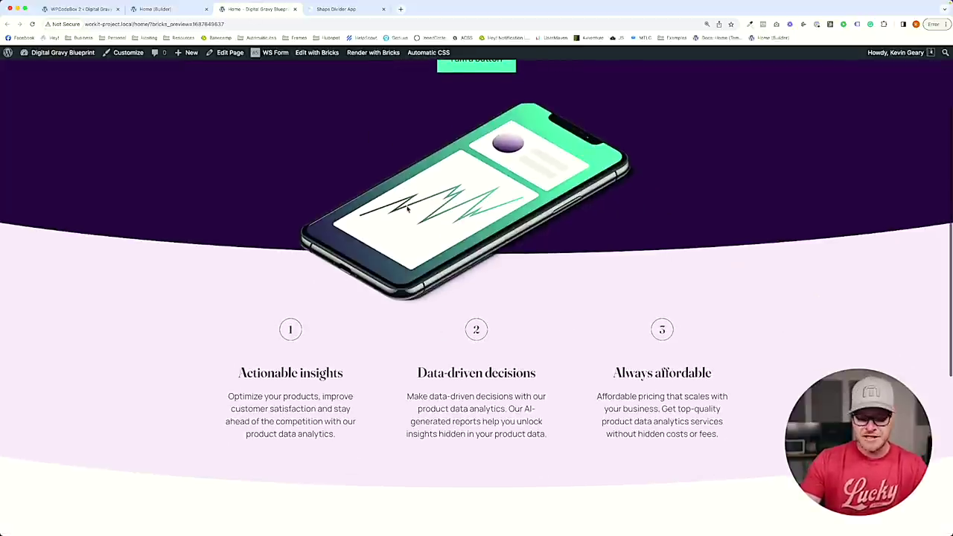
pyautogui.press('super+minus')
pyautogui.press('super+minus')
pyautogui.scroll(3, 411, 256)
pyautogui.scroll(-2, 411, 256)
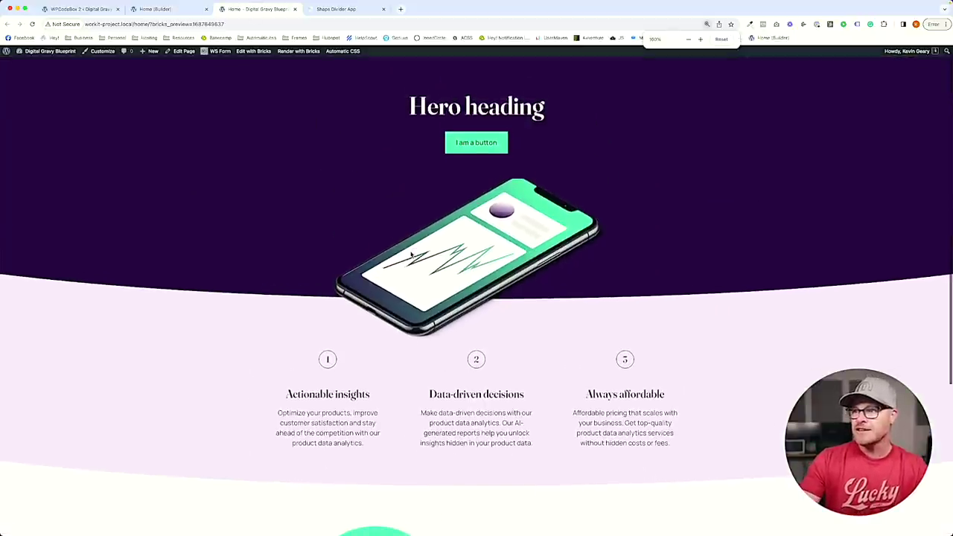
pyautogui.scroll(1, 447, 371)
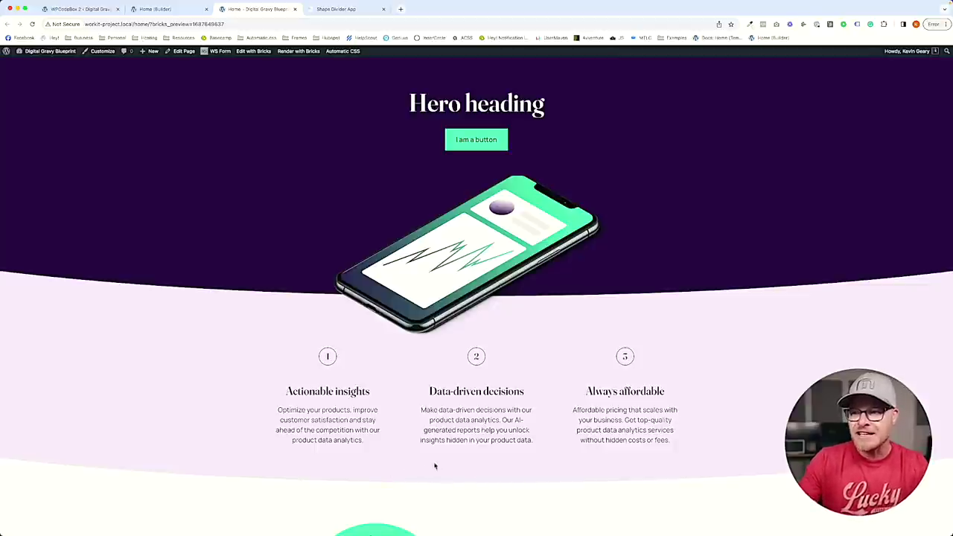
# Set Process Section Bravo's bottom padding to --section-space-l at the element ID level instead of on its class, and save.
pyautogui.click(155, 9)
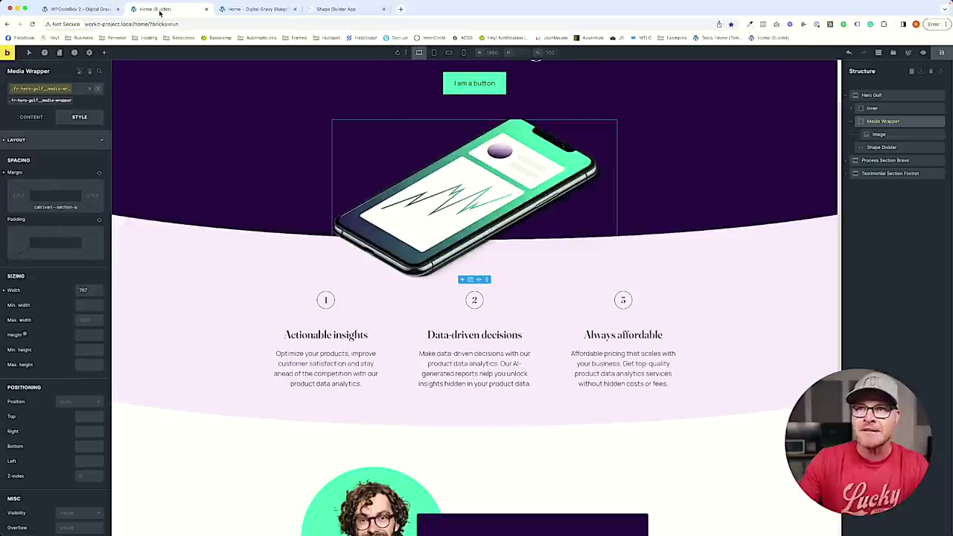
pyautogui.click(218, 290)
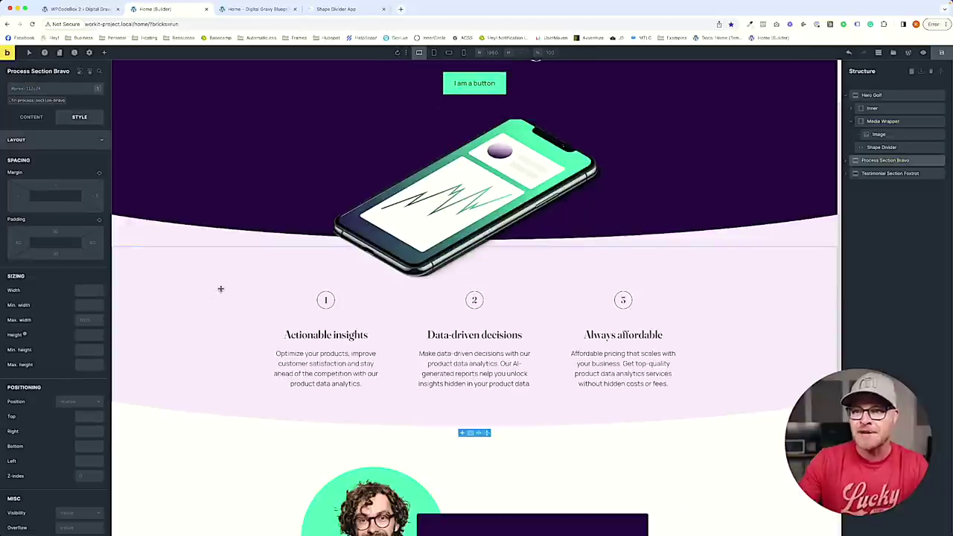
pyautogui.click(37, 101)
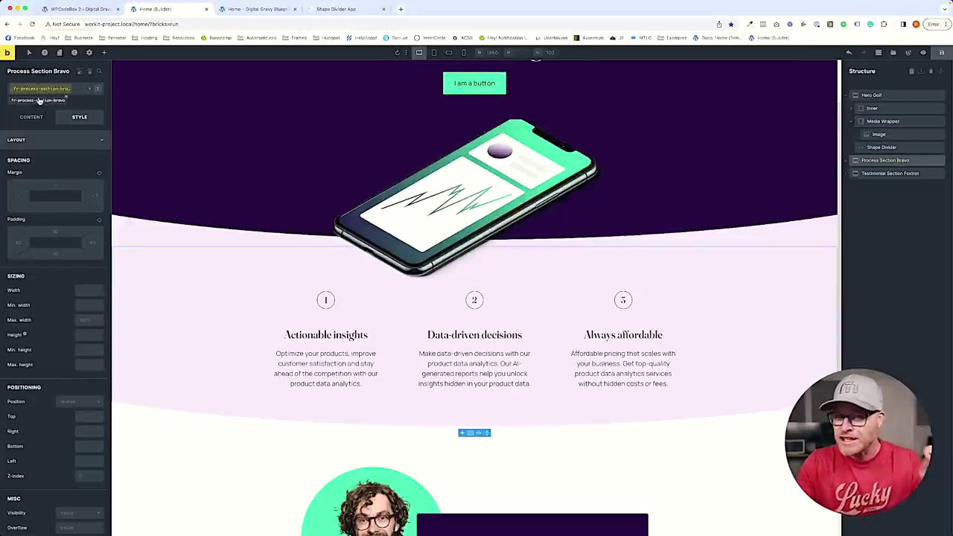
pyautogui.click(39, 101)
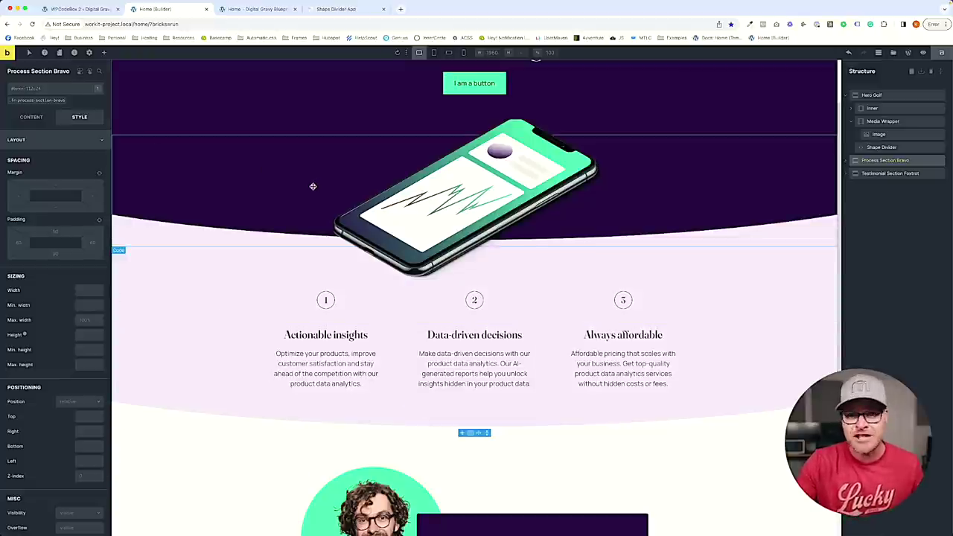
pyautogui.click(63, 256)
pyautogui.write('--section-space-m')
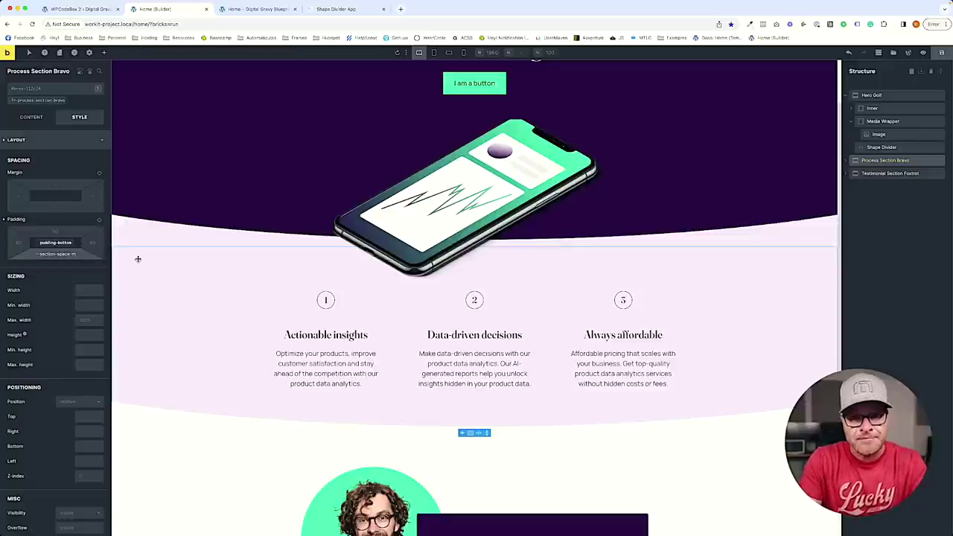
pyautogui.press('BackSpace')
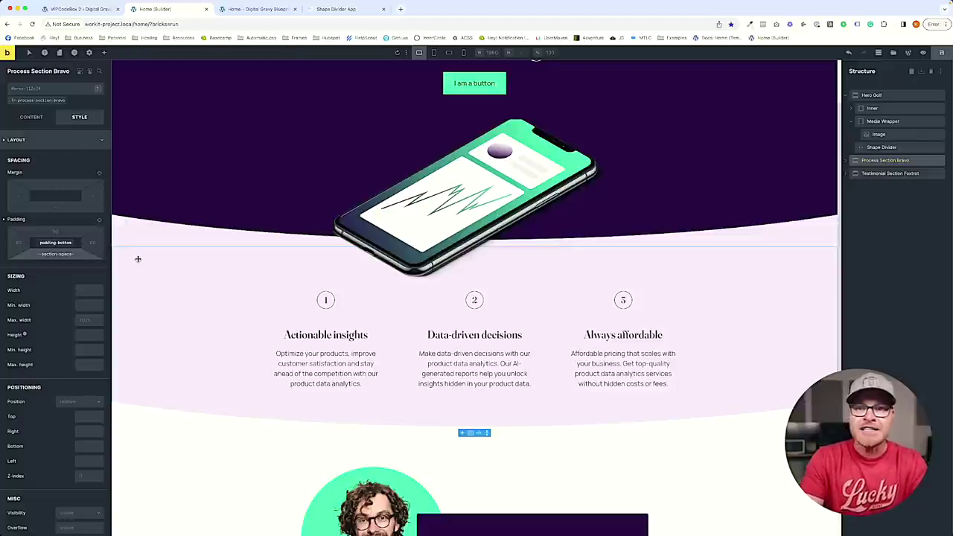
pyautogui.write('l')
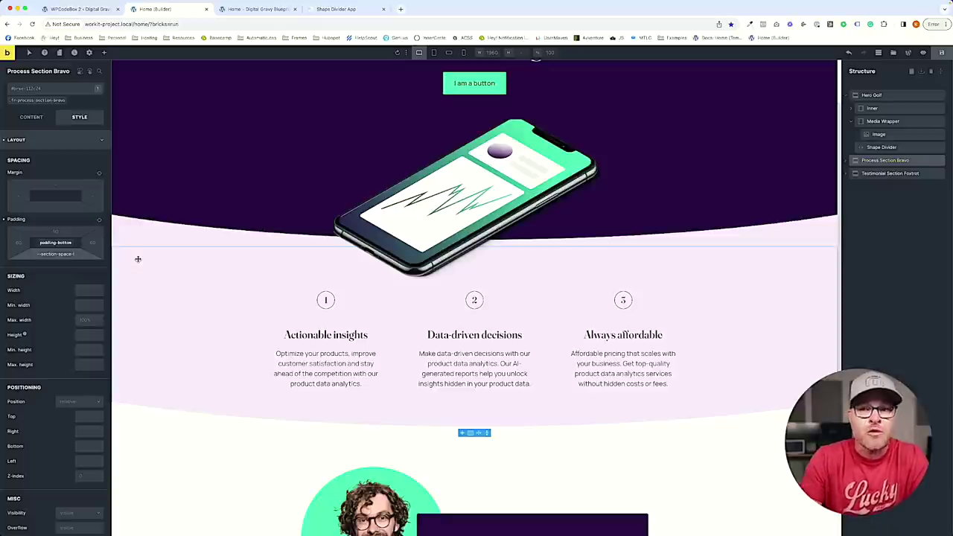
pyautogui.press('Return')
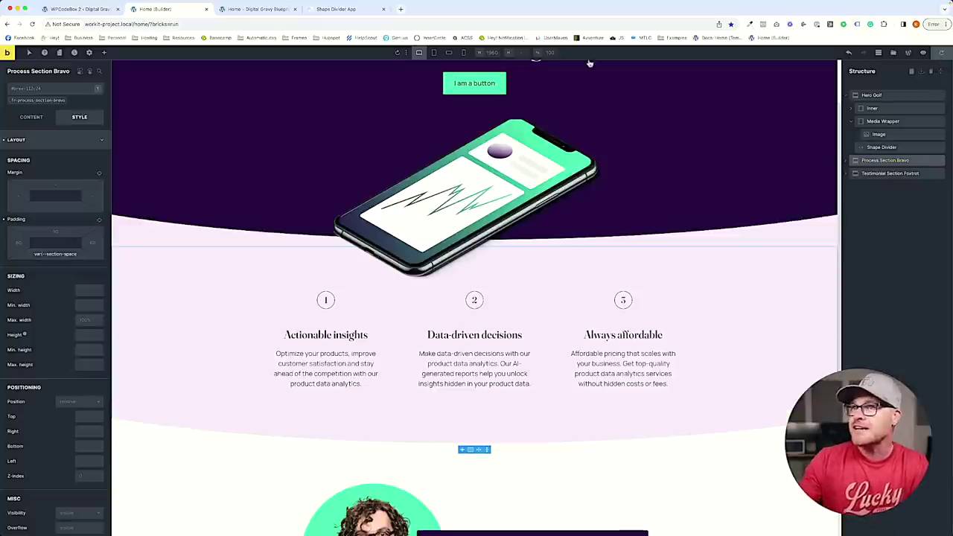
# Review the hero and process section spacing on the front end and compare it with the Figma design.
pyautogui.click(250, 9)
pyautogui.scroll(-3, 566, 342)
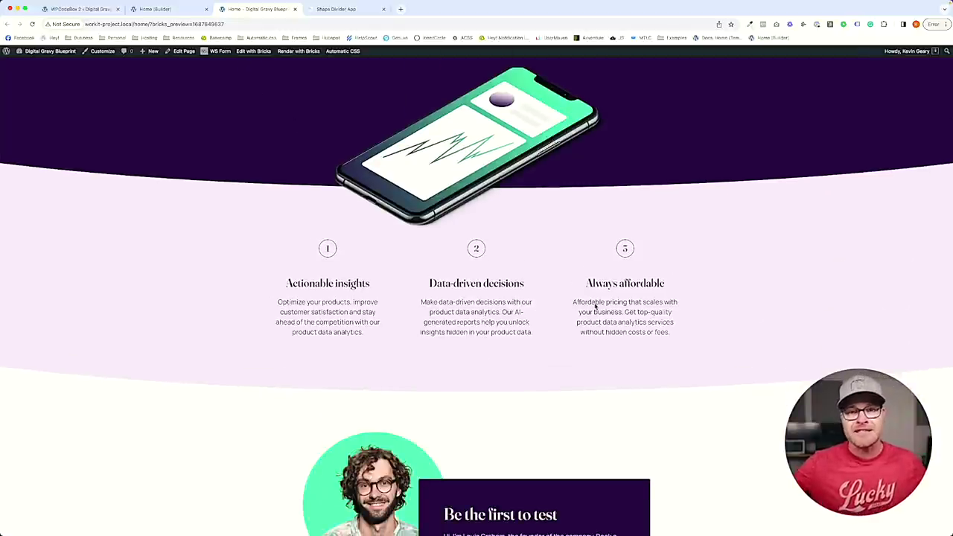
pyautogui.scroll(3, 595, 305)
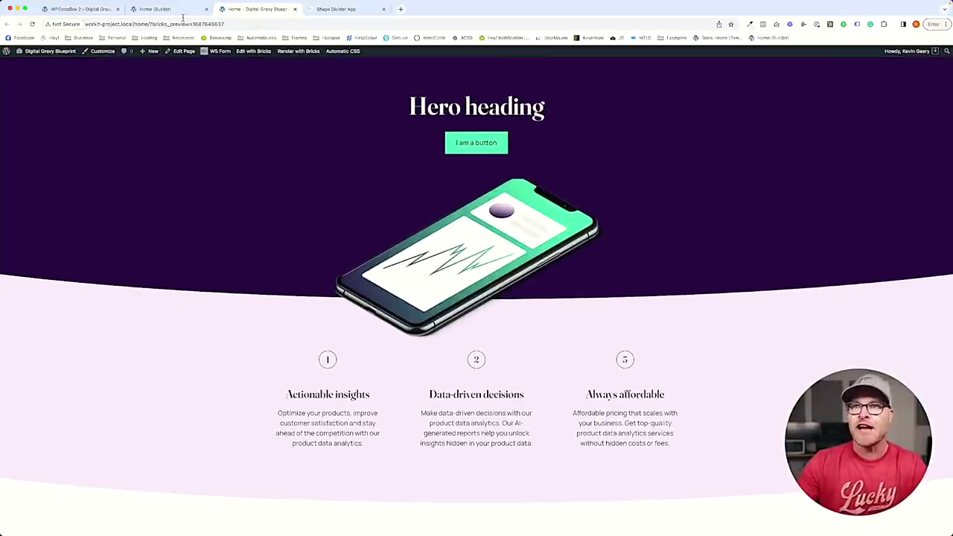
pyautogui.click(155, 9)
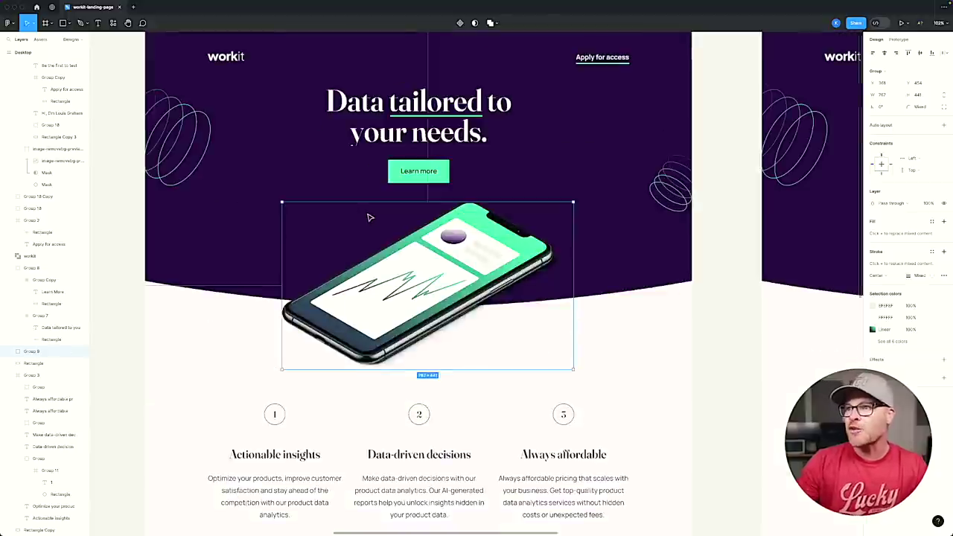
pyautogui.scroll(3, 368, 216)
pyautogui.scroll(-2, 368, 215)
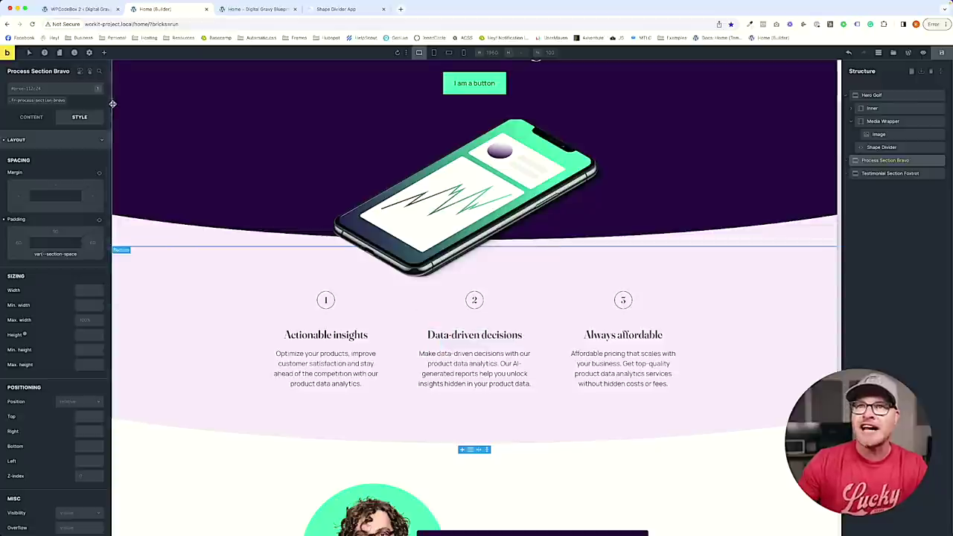
pyautogui.click(95, 14)
pyautogui.click(174, 9)
pyautogui.scroll(2, 273, 129)
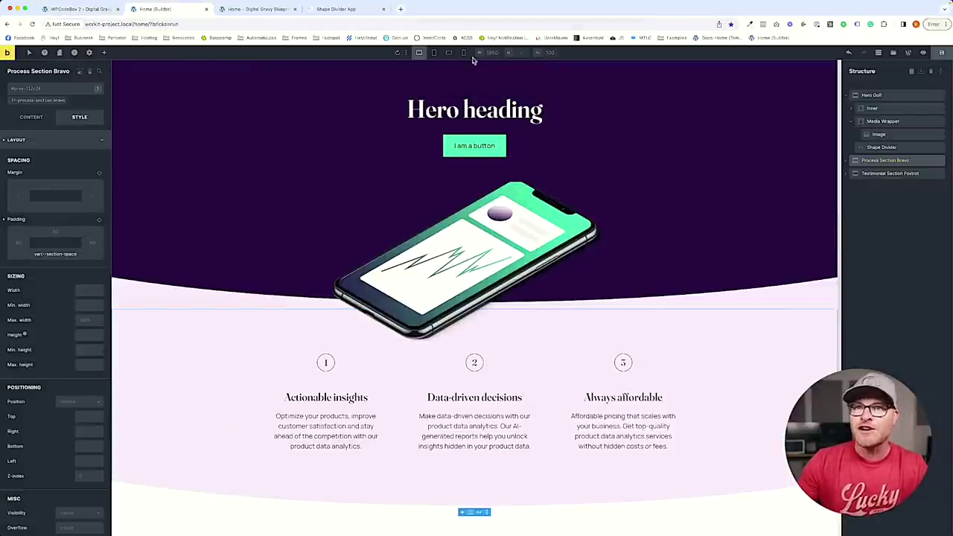
# Create and publish a new Bricks template titled Header with the template type Header.
pyautogui.click(907, 52)
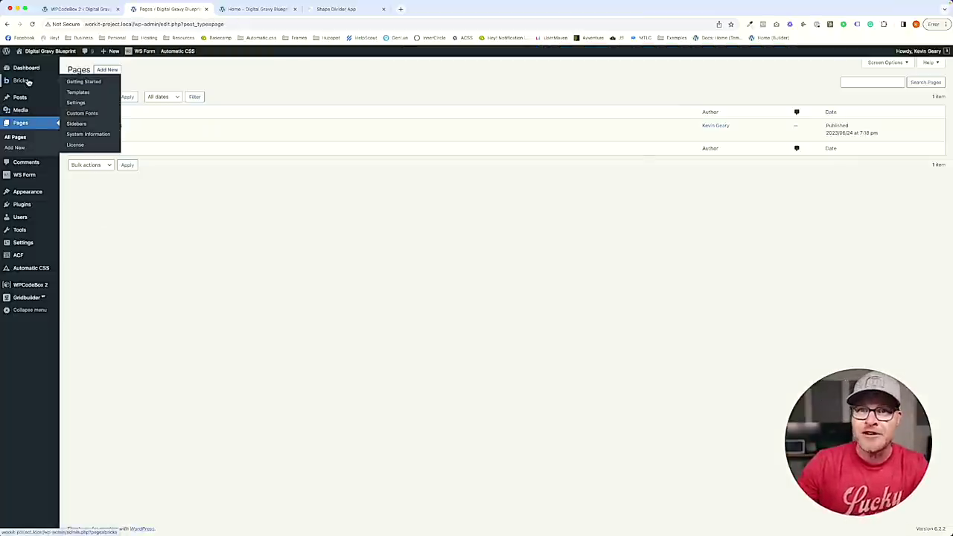
pyautogui.click(90, 92)
pyautogui.click(135, 69)
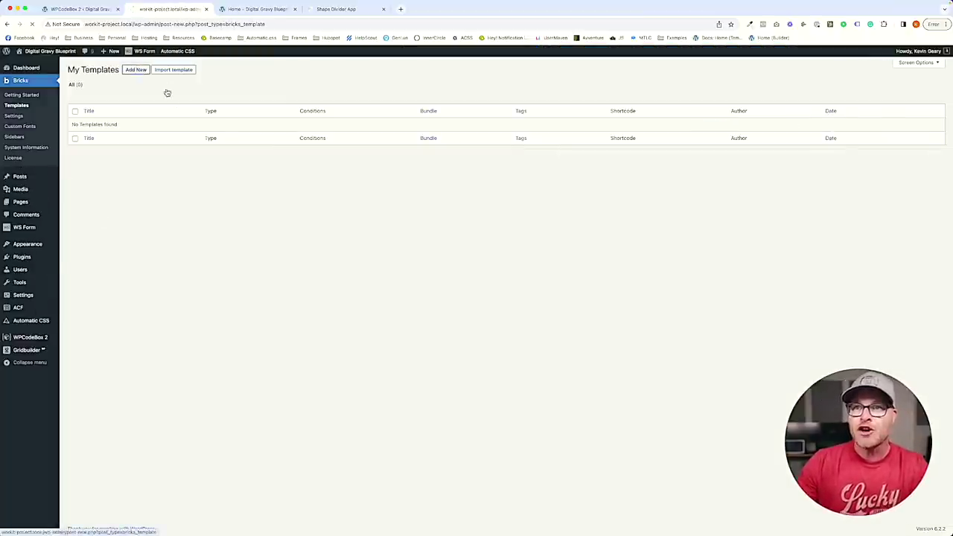
pyautogui.write('Header')
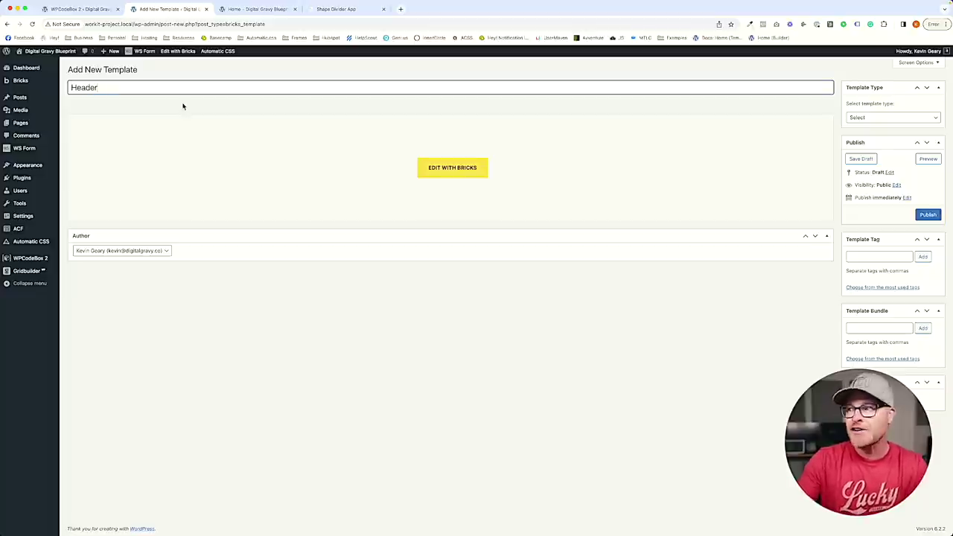
pyautogui.click(861, 121)
pyautogui.click(871, 127)
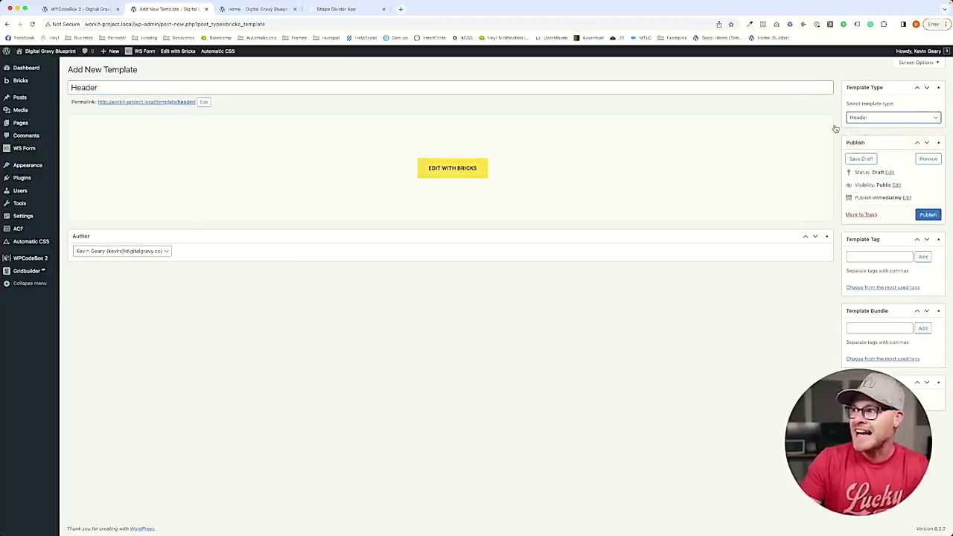
pyautogui.click(928, 214)
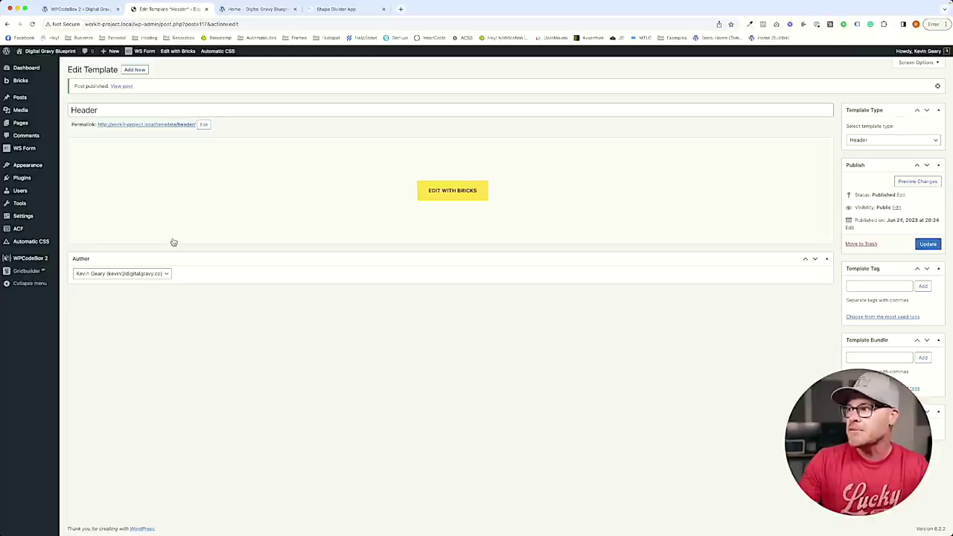
# Edit the Header template with Bricks and insert the remote Header Bravo template from the Headers bundle.
pyautogui.click(453, 190)
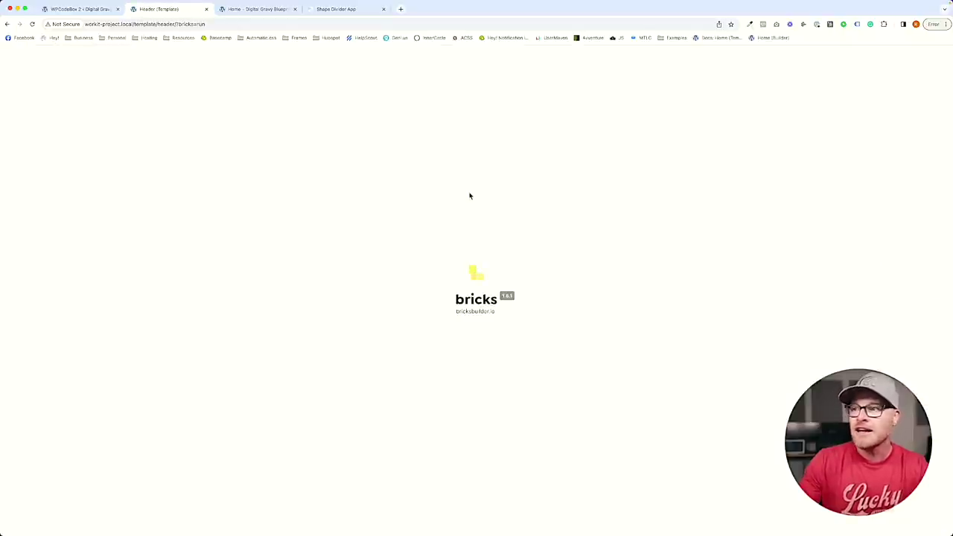
pyautogui.click(904, 53)
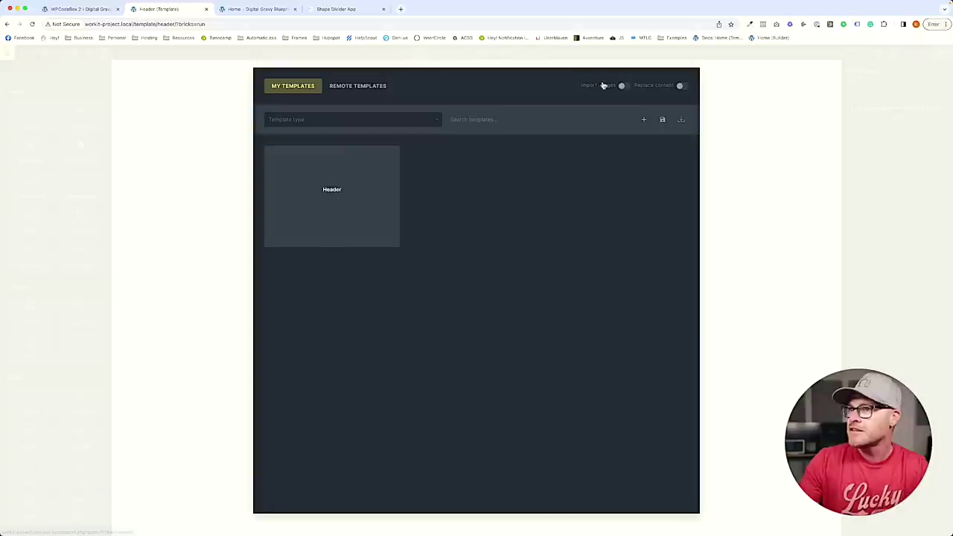
pyautogui.click(349, 87)
pyautogui.click(327, 118)
pyautogui.scroll(-5, 294, 222)
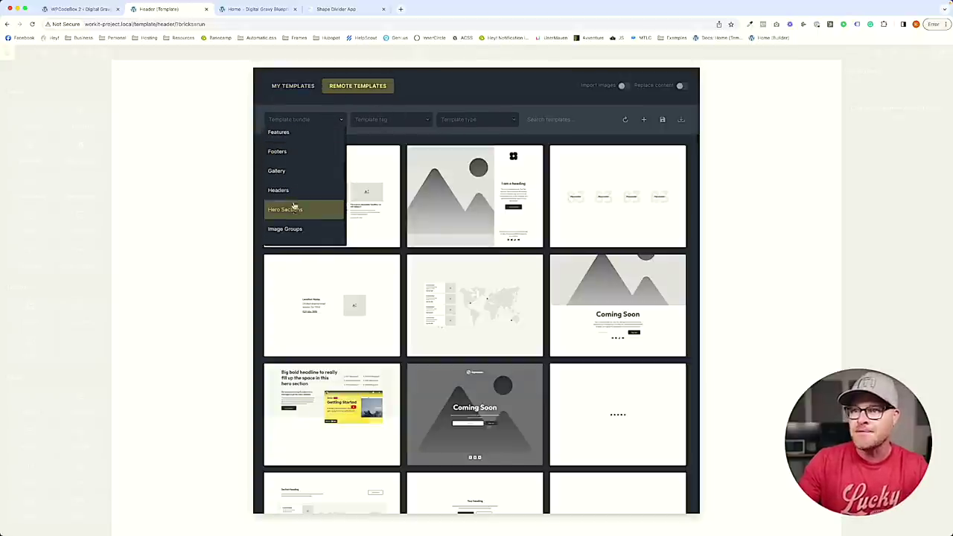
pyautogui.click(283, 191)
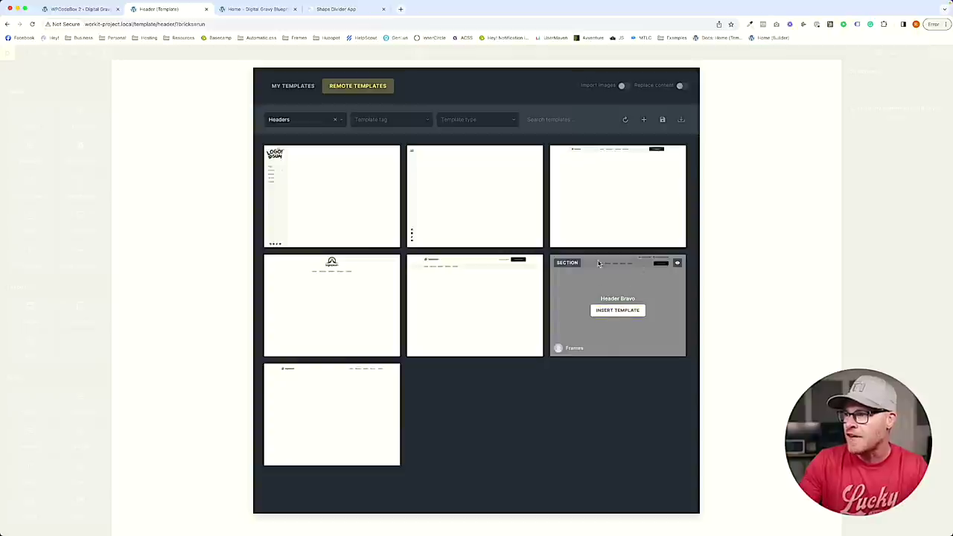
pyautogui.click(628, 317)
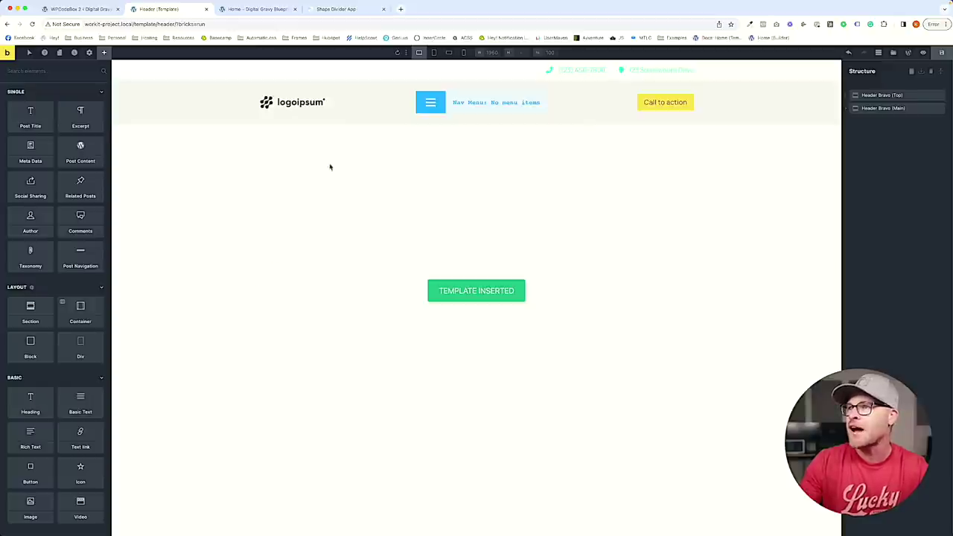
# Delete the Header Bravo (Top) section and the nav menu from the header.
pyautogui.click(238, 69)
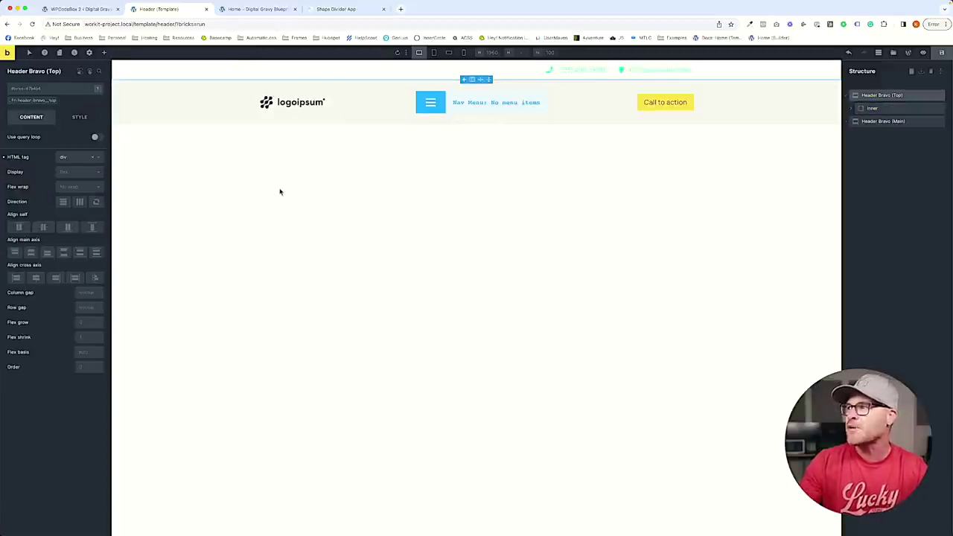
pyautogui.press('Delete')
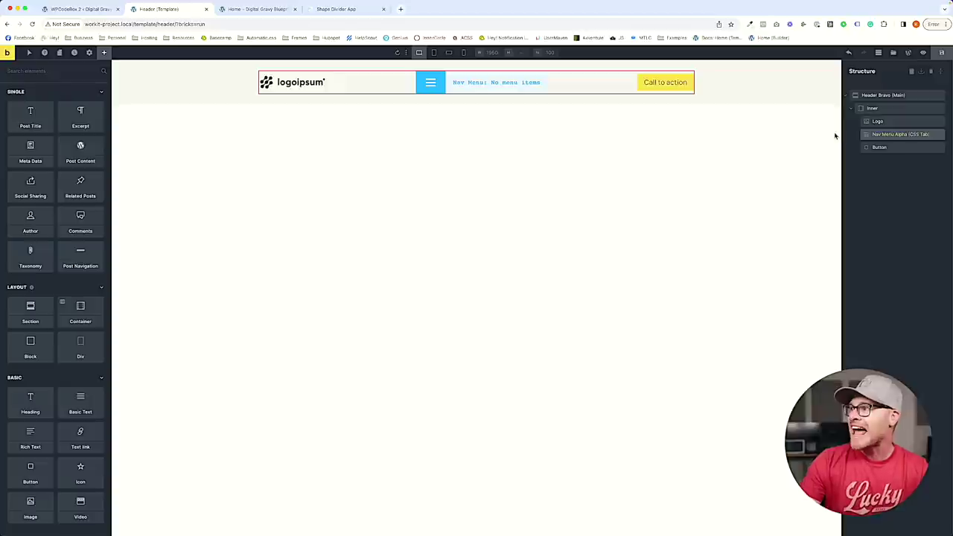
pyautogui.press('Delete')
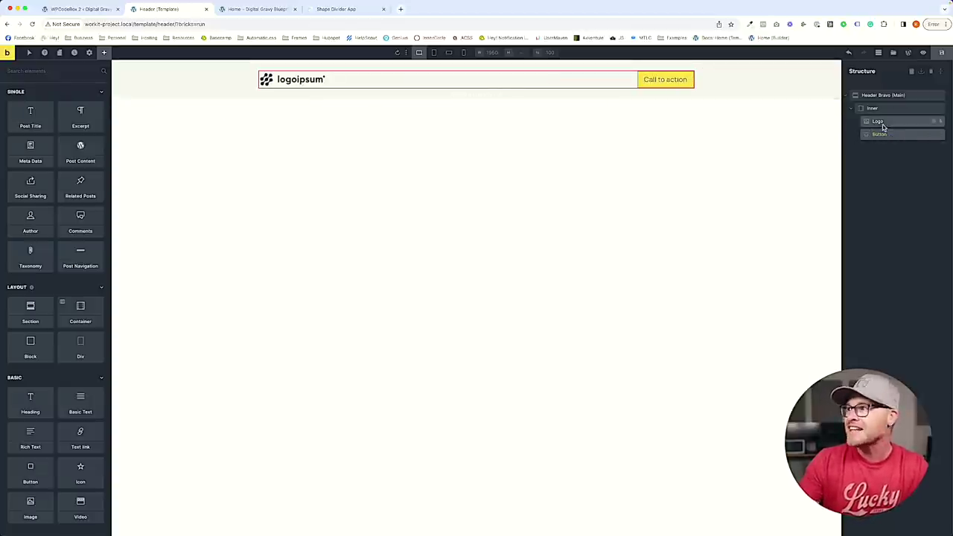
# Try replacing the classes on the header's Call to action button with btn--action.
pyautogui.click(882, 134)
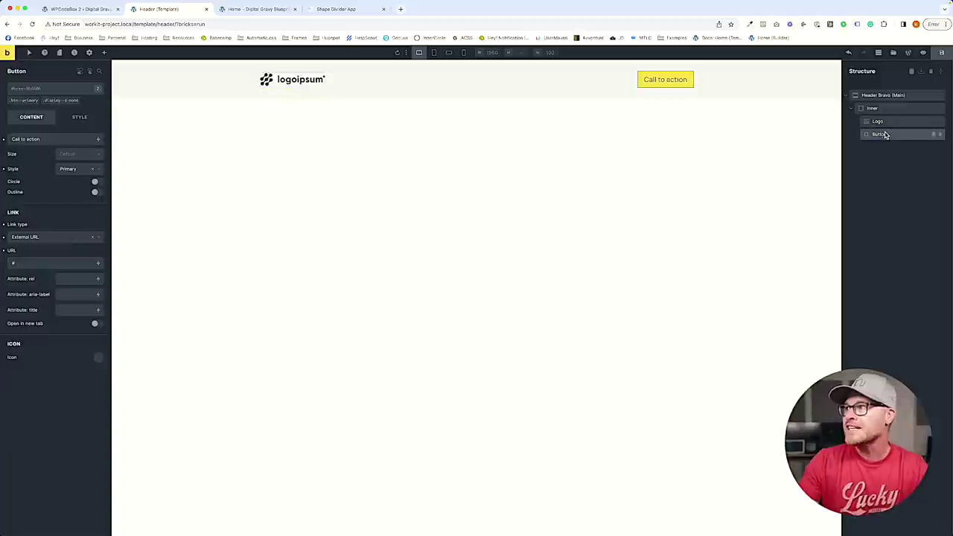
pyautogui.click(40, 100)
pyautogui.click(42, 100)
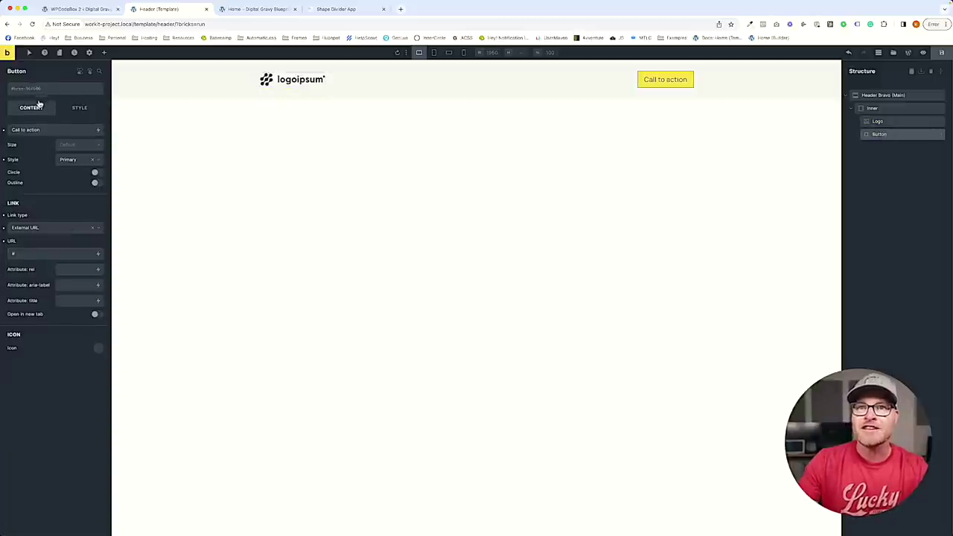
pyautogui.click(37, 91)
pyautogui.write('btn-act')
pyautogui.press('Return')
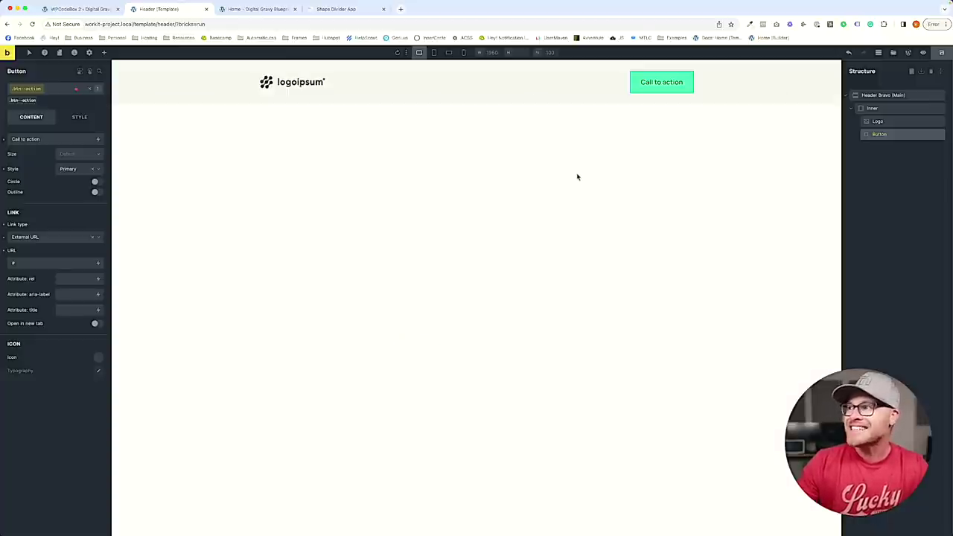
# Replace the header's Call to action button with a text link after the logo.
pyautogui.click(941, 134)
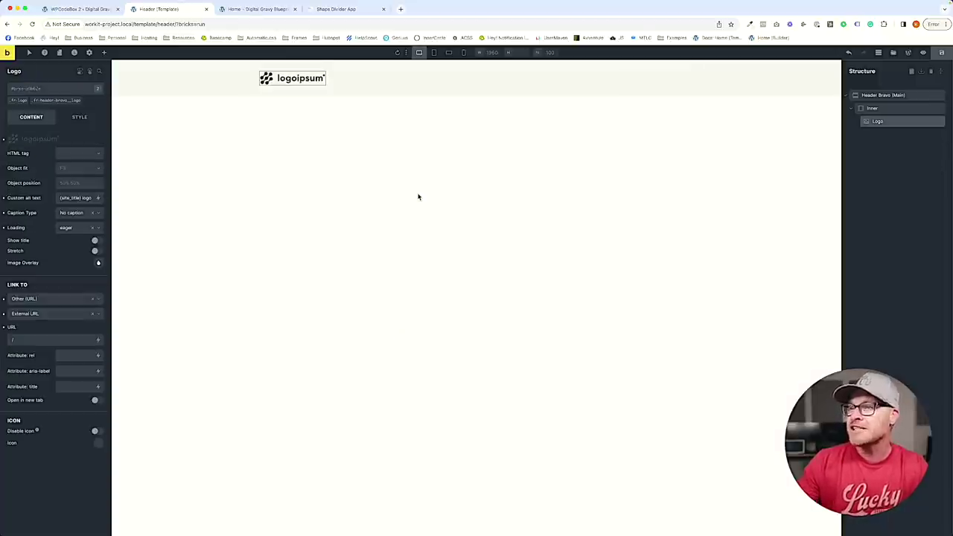
pyautogui.hotkey('ctrl', 'z')
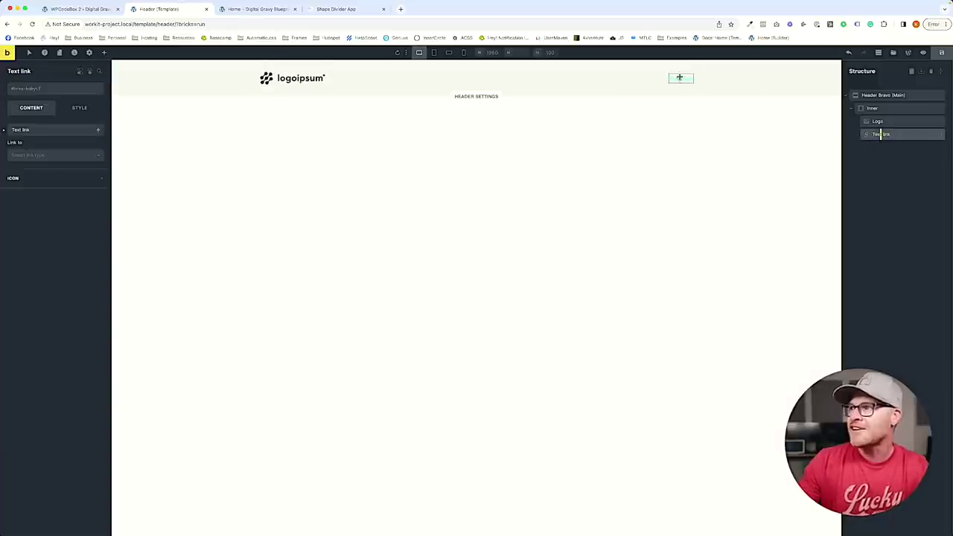
# Add a new class fr-header-bravo__cta to the header's text link.
pyautogui.click(50, 94)
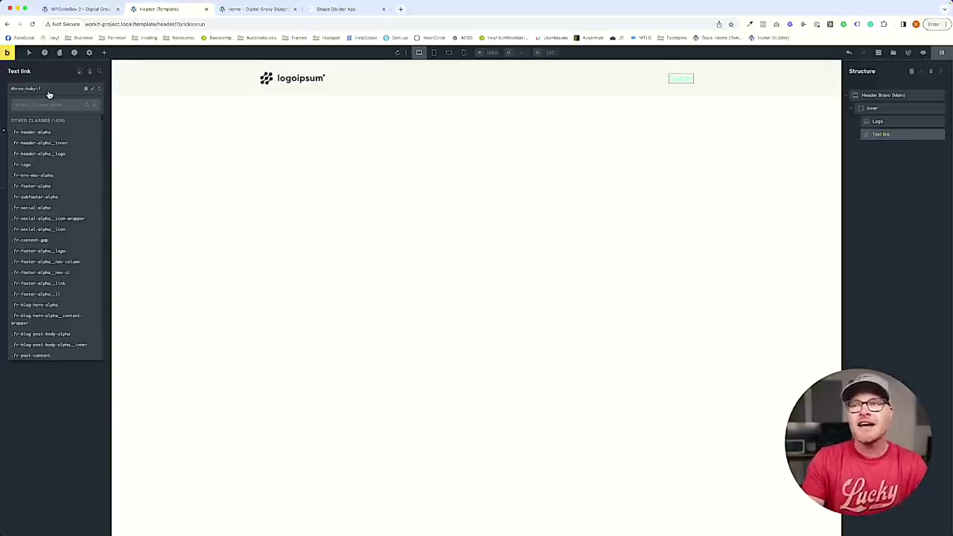
pyautogui.click(228, 82)
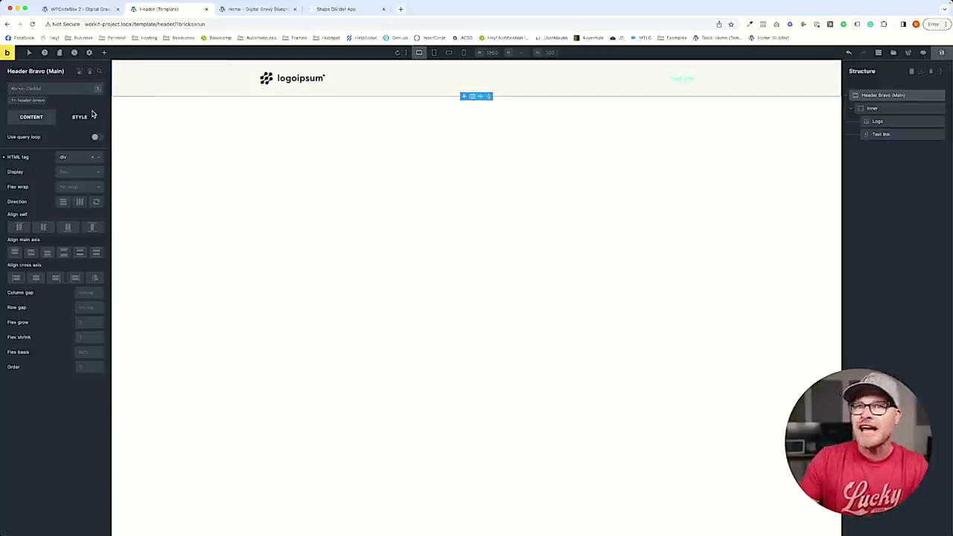
pyautogui.click(680, 79)
pyautogui.click(35, 90)
pyautogui.write('fr-he')
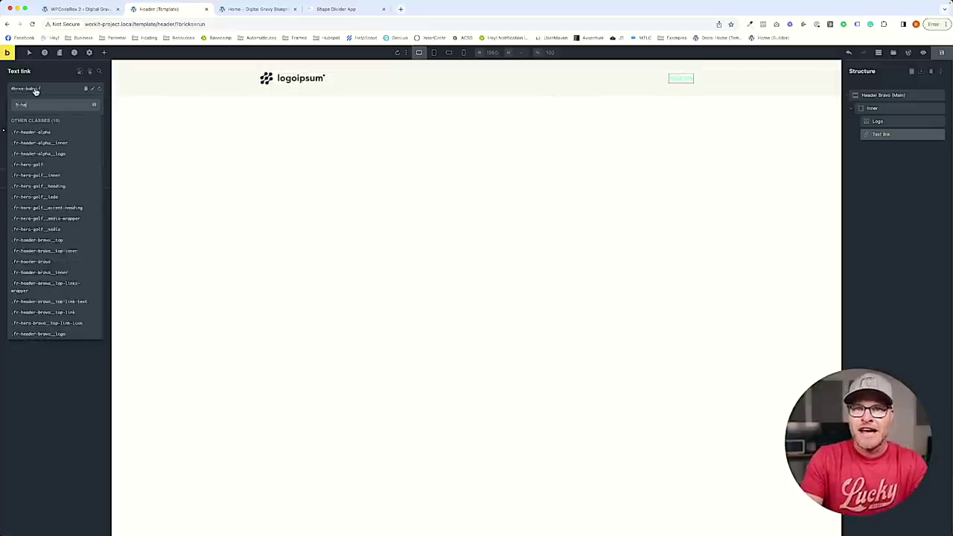
pyautogui.write('ader-bravo__l')
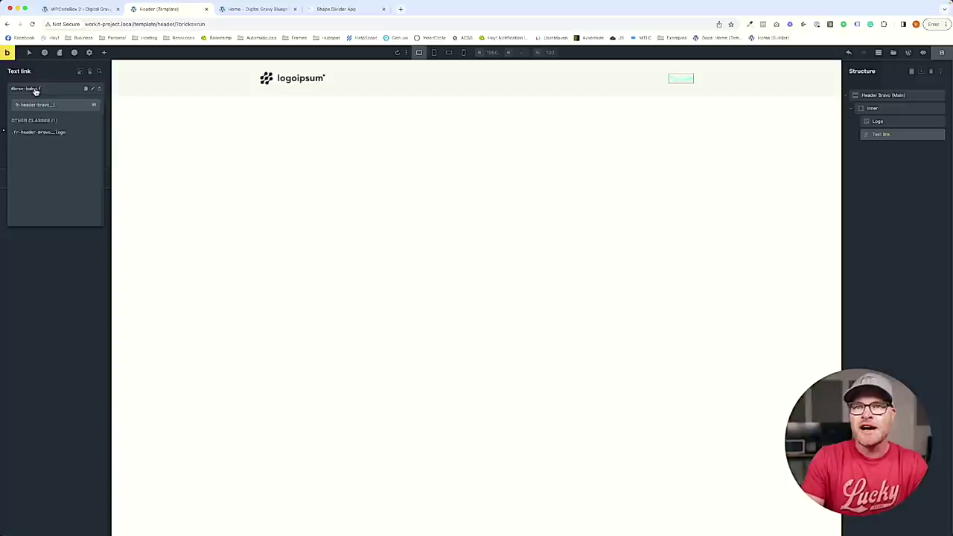
pyautogui.press('BackSpace')
pyautogui.write('cta')
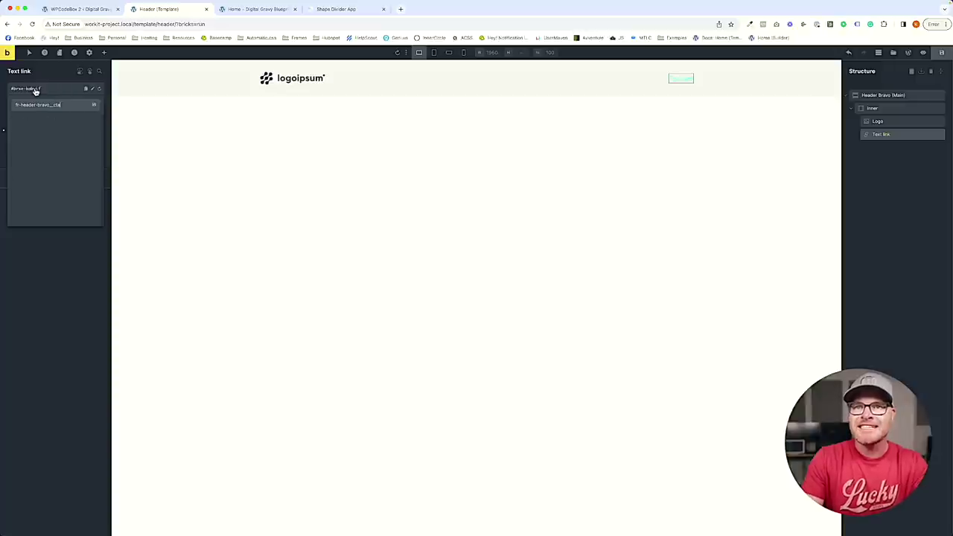
pyautogui.press('Return')
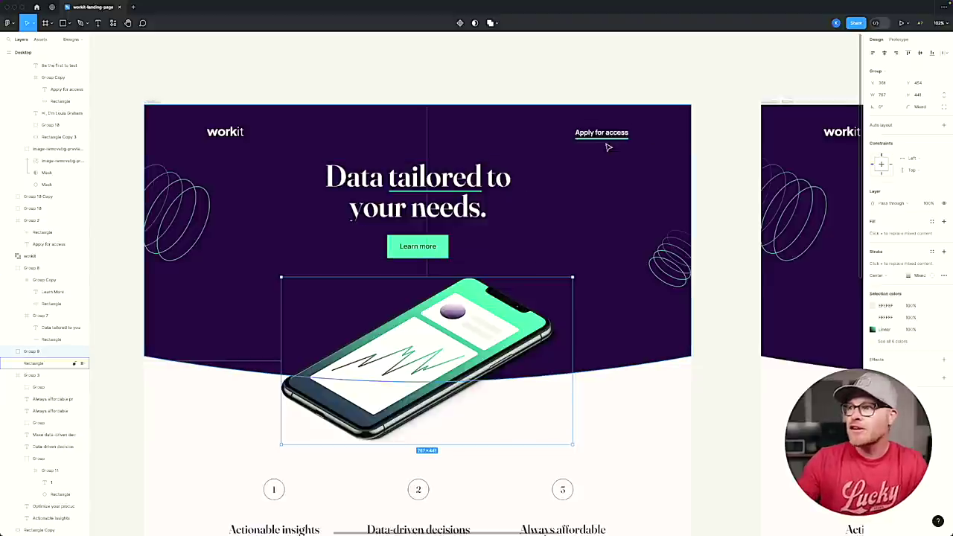
# Switch to Figma and examine the Apply for access link in the landing-page design's header.
pyautogui.click(607, 145)
pyautogui.scroll(-8, 564, 181)
pyautogui.scroll(-7, 563, 181)
pyautogui.scroll(15, 563, 181)
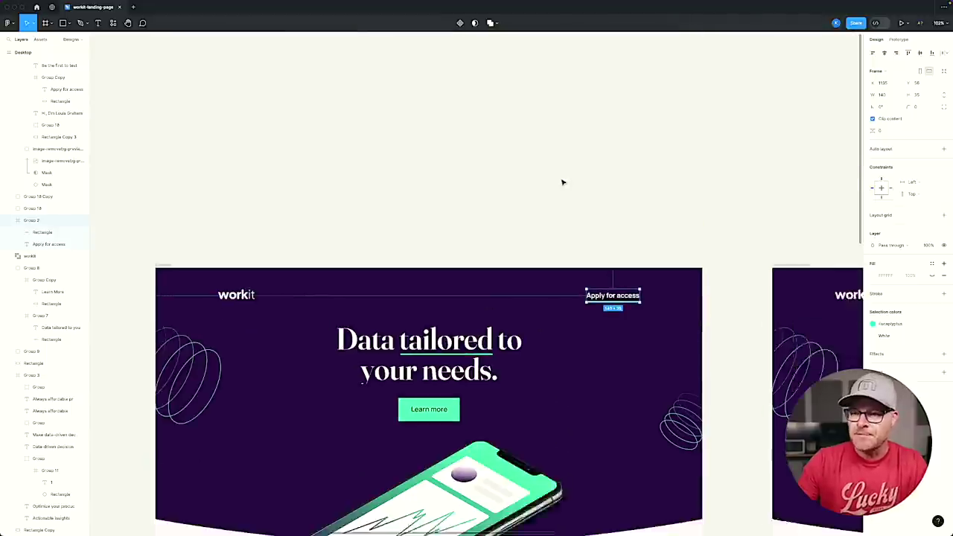
pyautogui.scroll(-5, 564, 181)
pyautogui.hscroll(1, 564, 181)
pyautogui.scroll(1, 576, 132)
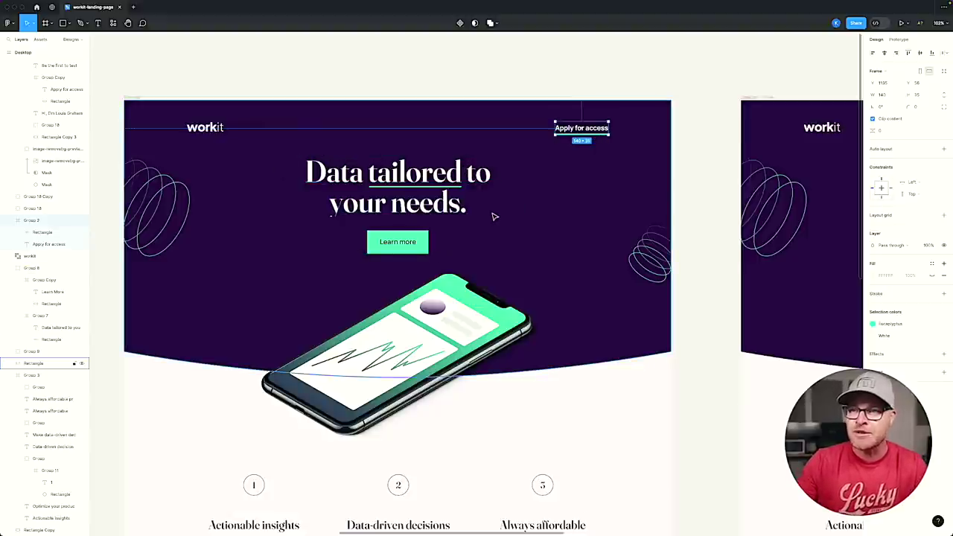
# Switch back to the header template in the browser and replace the text link's class with link--action.
pyautogui.press('super+Tab')
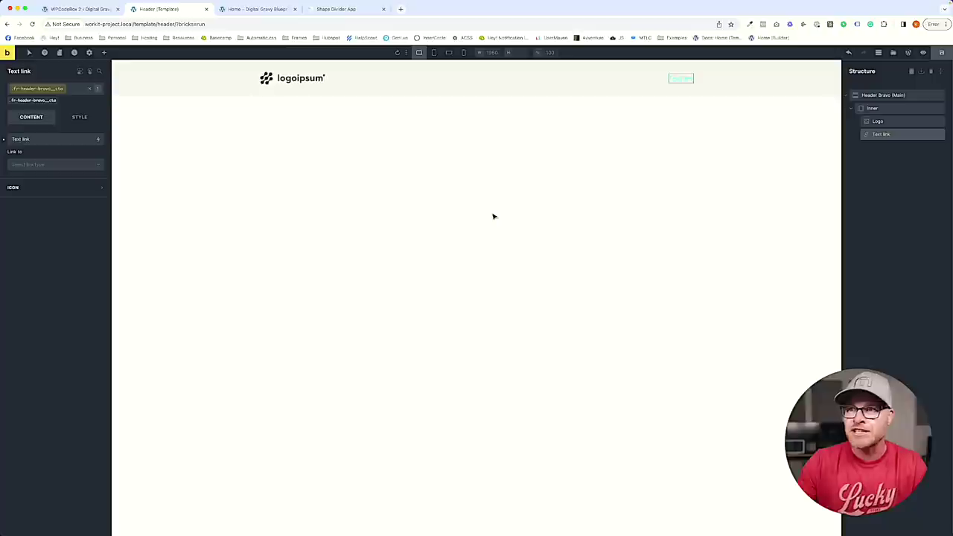
pyautogui.click(56, 97)
pyautogui.click(38, 90)
pyautogui.write('link--action')
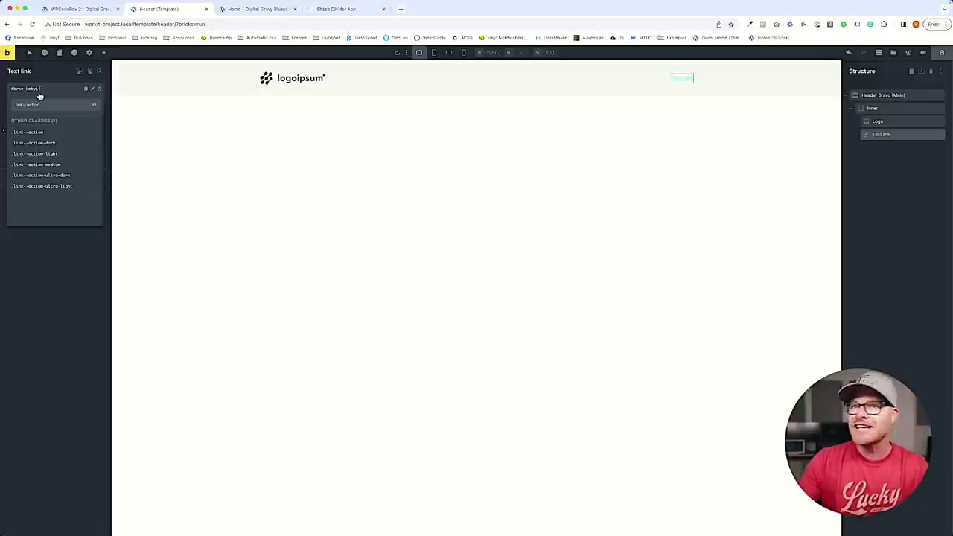
pyautogui.click(39, 132)
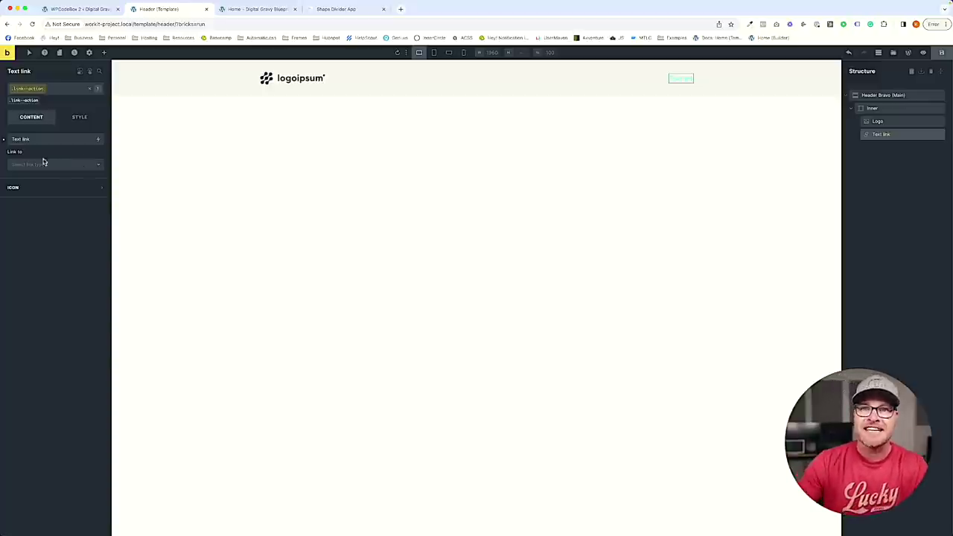
# Give the link--action class white text and an underline text decoration.
pyautogui.click(82, 118)
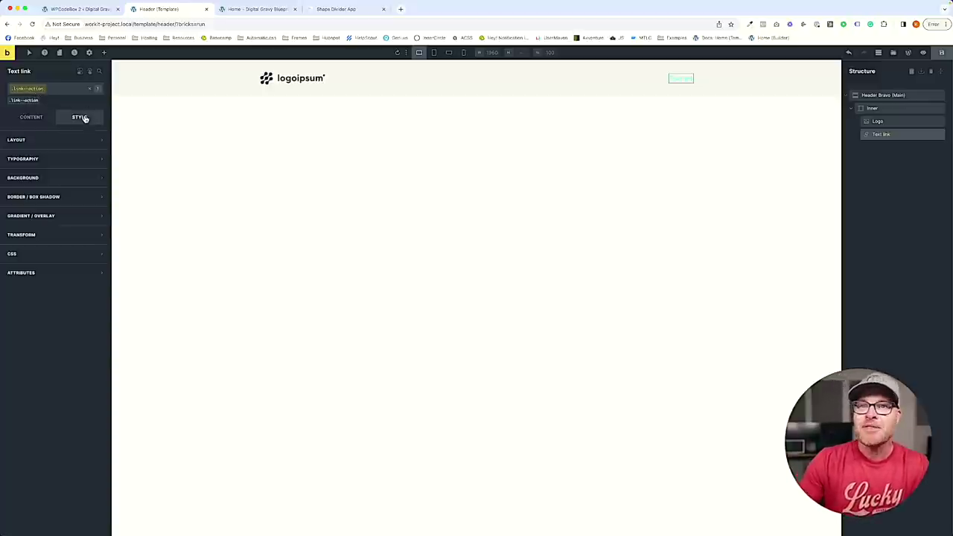
pyautogui.click(57, 157)
pyautogui.click(100, 177)
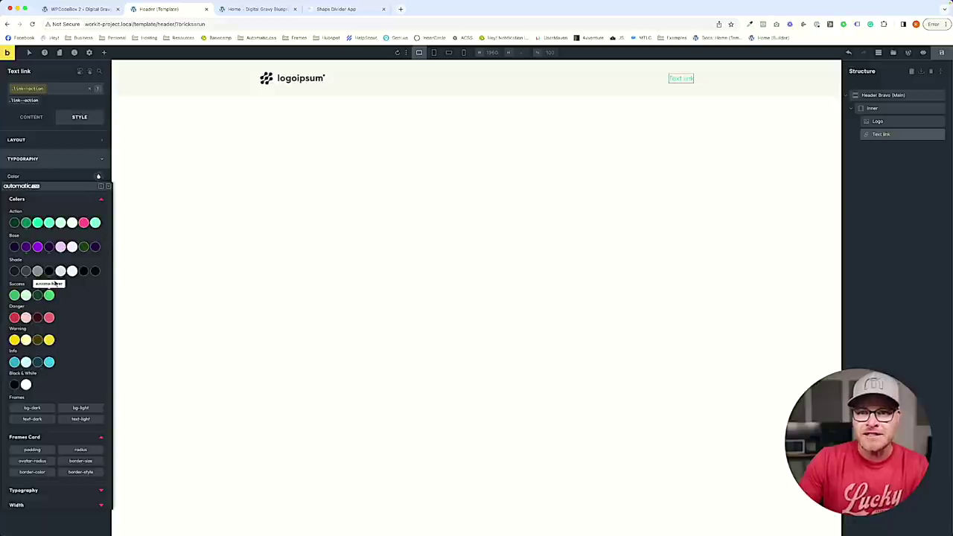
pyautogui.click(26, 384)
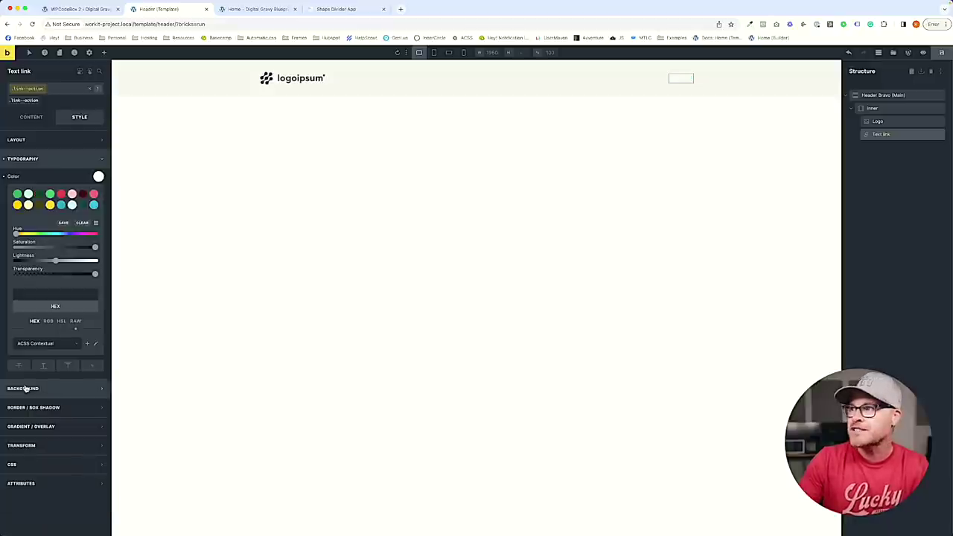
pyautogui.click(67, 158)
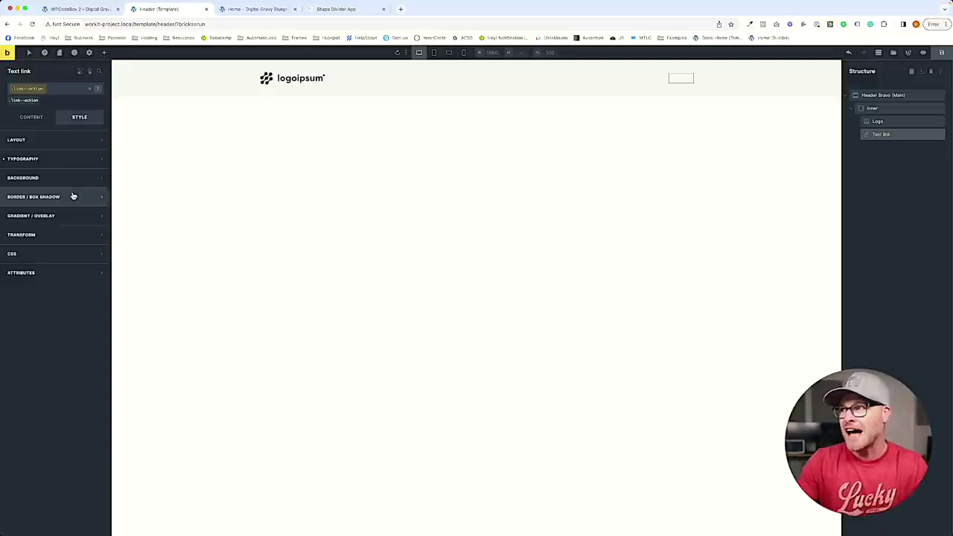
pyautogui.click(51, 158)
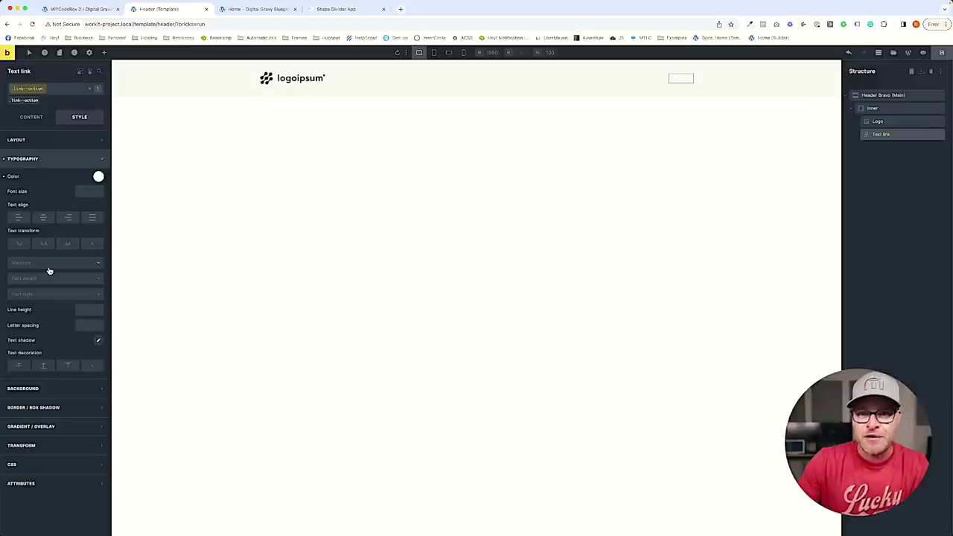
pyautogui.click(45, 365)
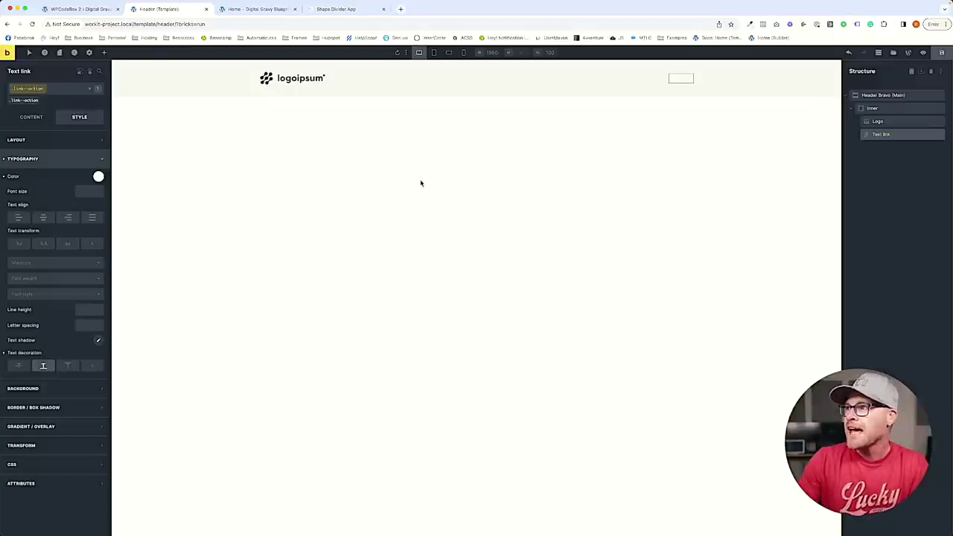
pyautogui.click(39, 159)
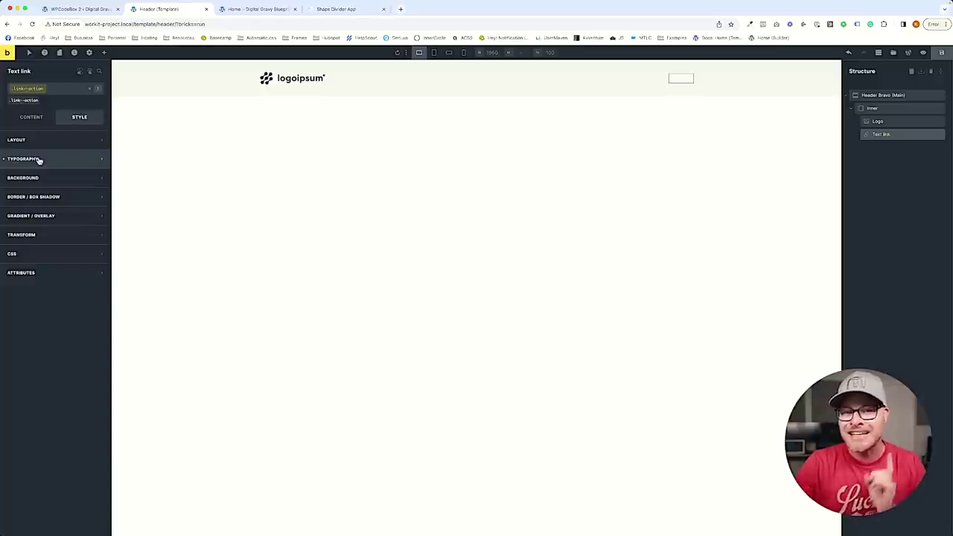
# Add custom CSS to the link--action class with a root rule setting text-decoration-color to var(--action).
pyautogui.click(49, 256)
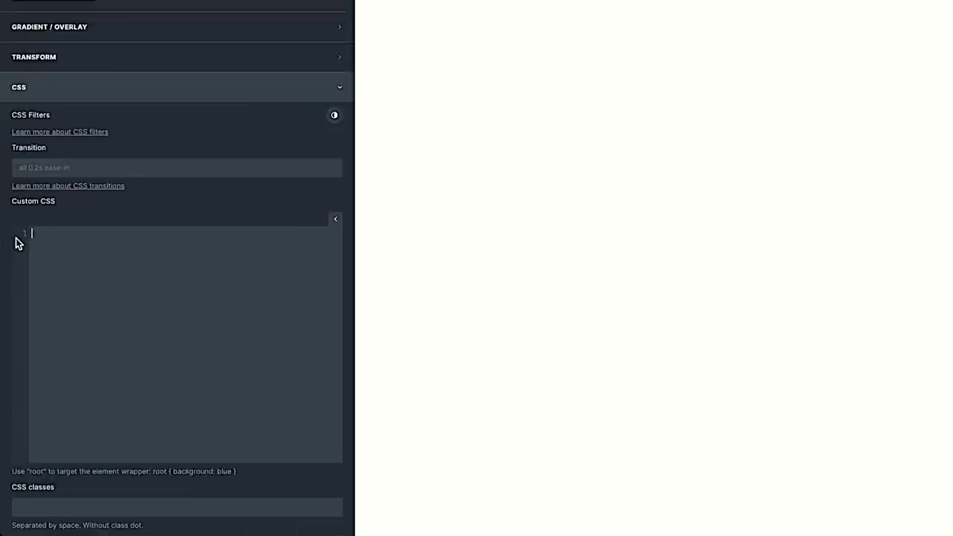
pyautogui.write('root {')
pyautogui.press('Return')
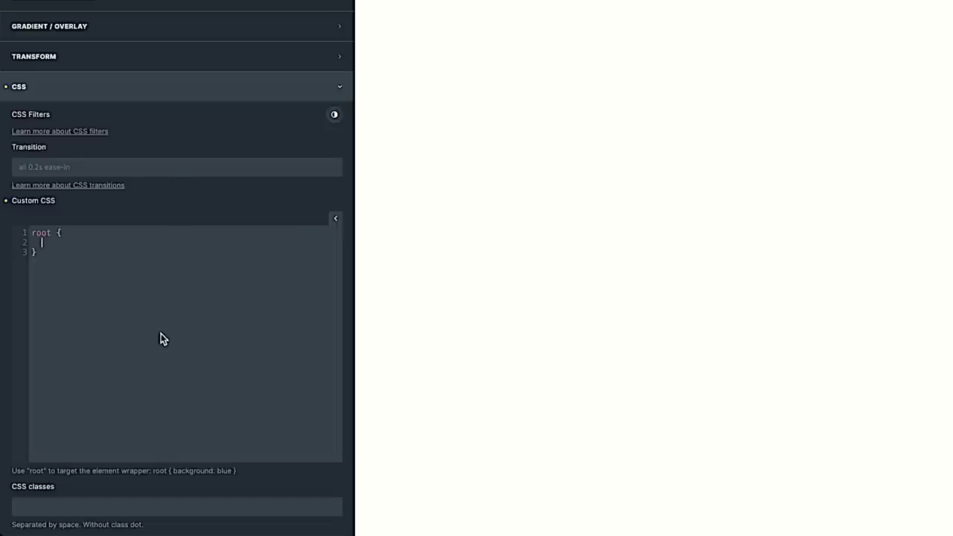
pyautogui.write('text-dec')
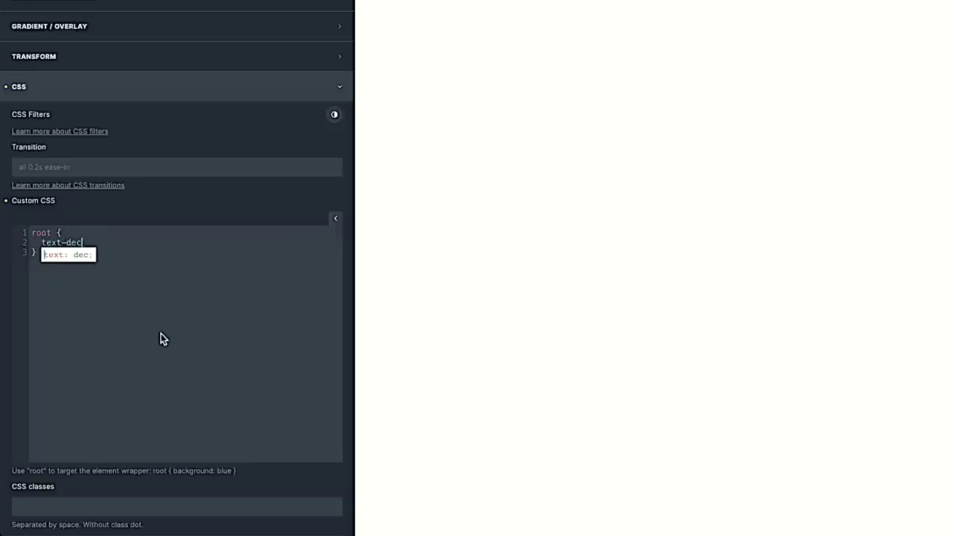
pyautogui.write('oration-color: var();')
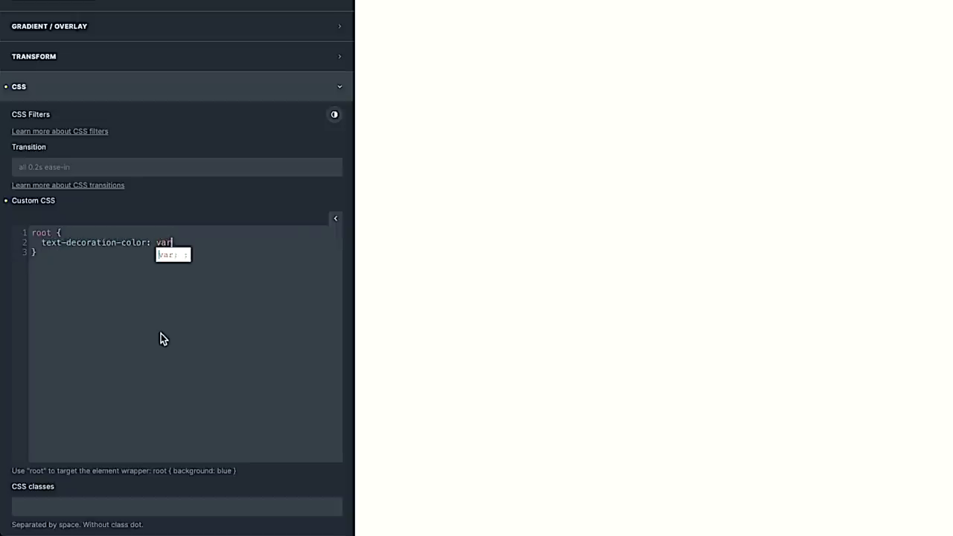
pyautogui.press('Left')
pyautogui.press('Left')
pyautogui.write('--action')
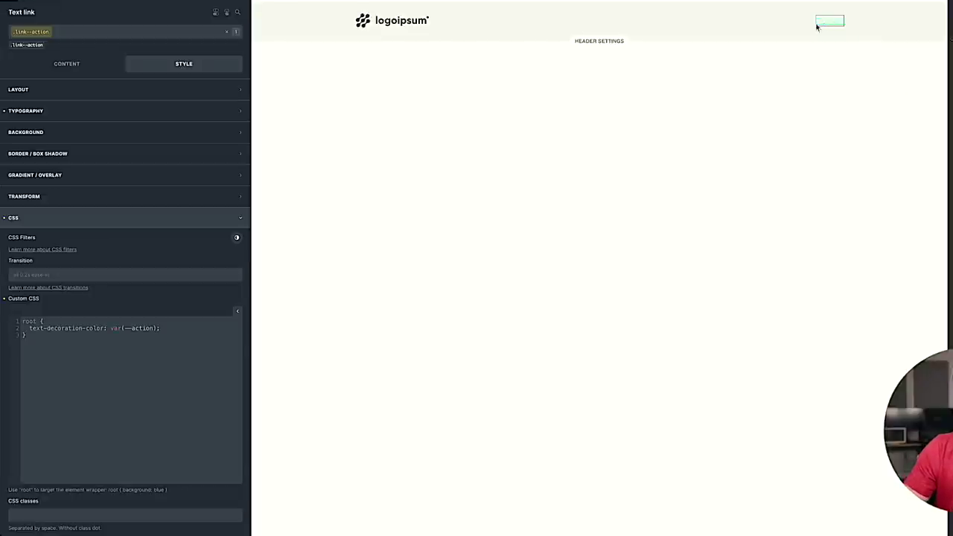
# Try setting the underline's weight by adding text-decoration-size: 5px to the link--action class's root rule.
pyautogui.click(184, 327)
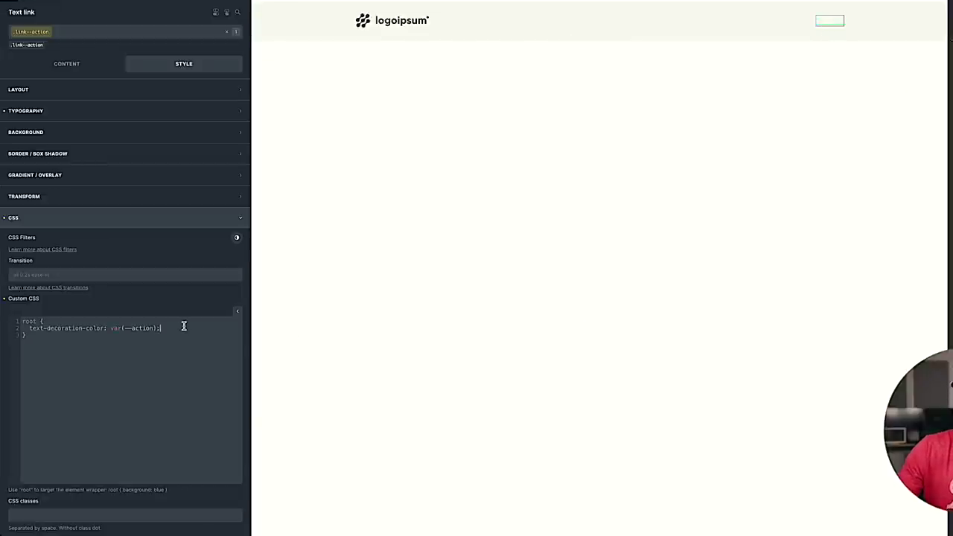
pyautogui.write('text-')
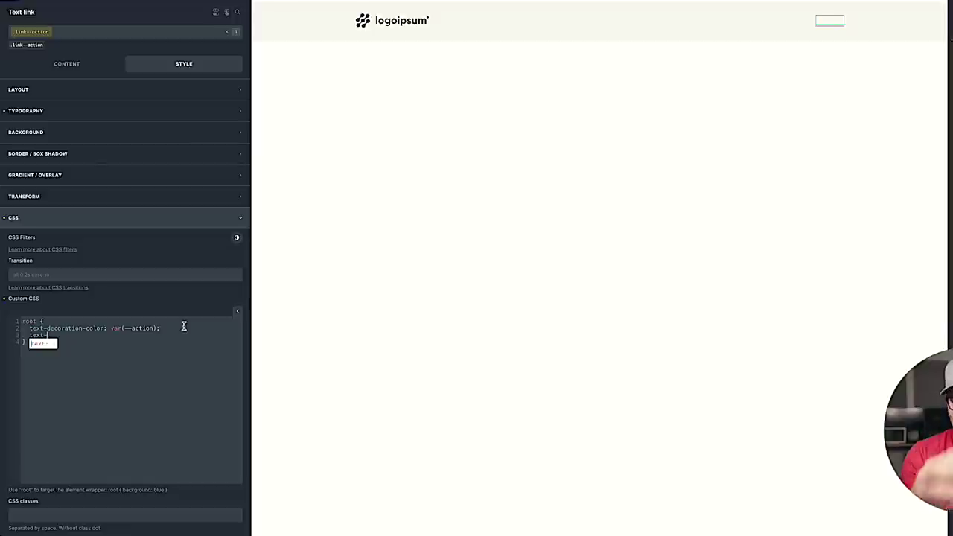
pyautogui.write('underline-width: 5px;')
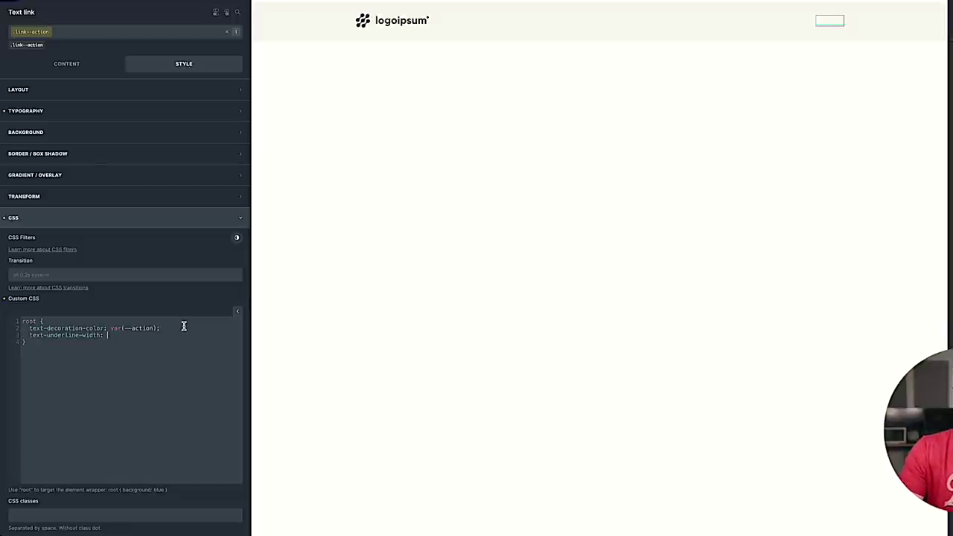
pyautogui.doubleClick(58, 334)
pyautogui.write('decoration-')
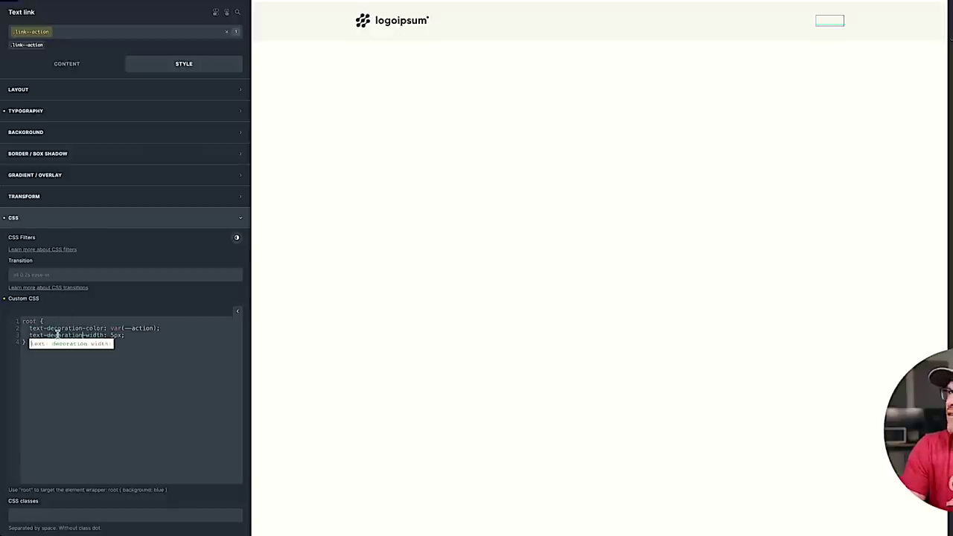
pyautogui.doubleClick(94, 335)
pyautogui.write('size')
pyautogui.click(125, 335)
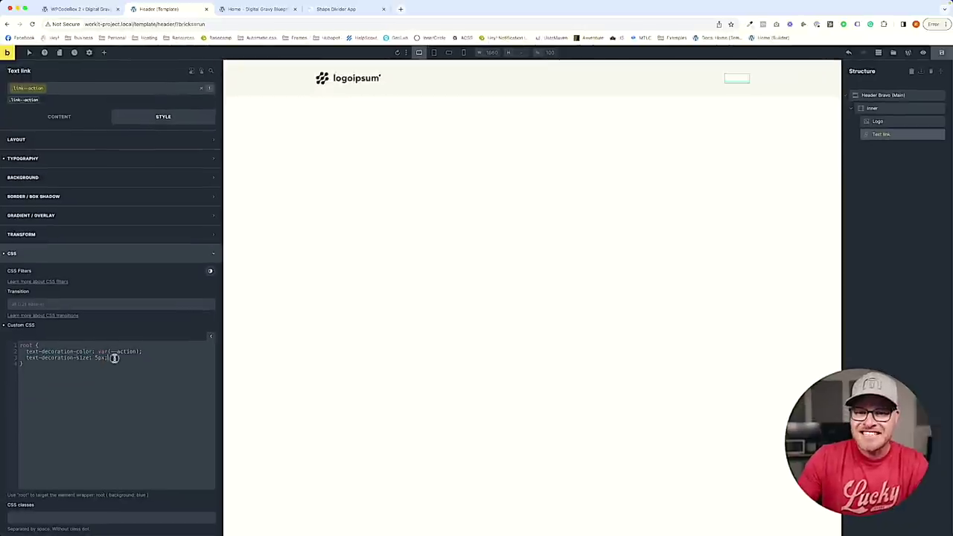
# Search the web for "css text decoration width" in a new tab and open MDN's text-decoration-thickness page.
pyautogui.press('super+t')
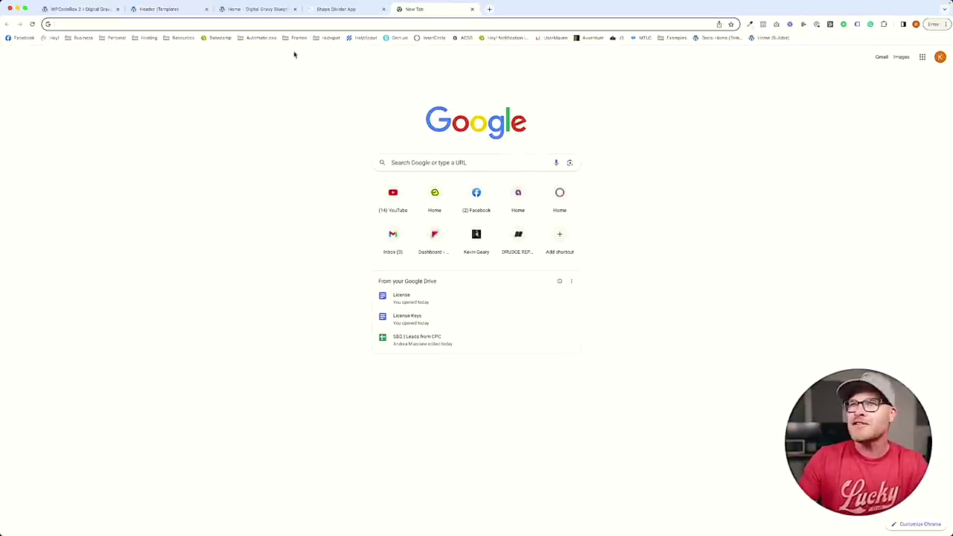
pyautogui.write('css text')
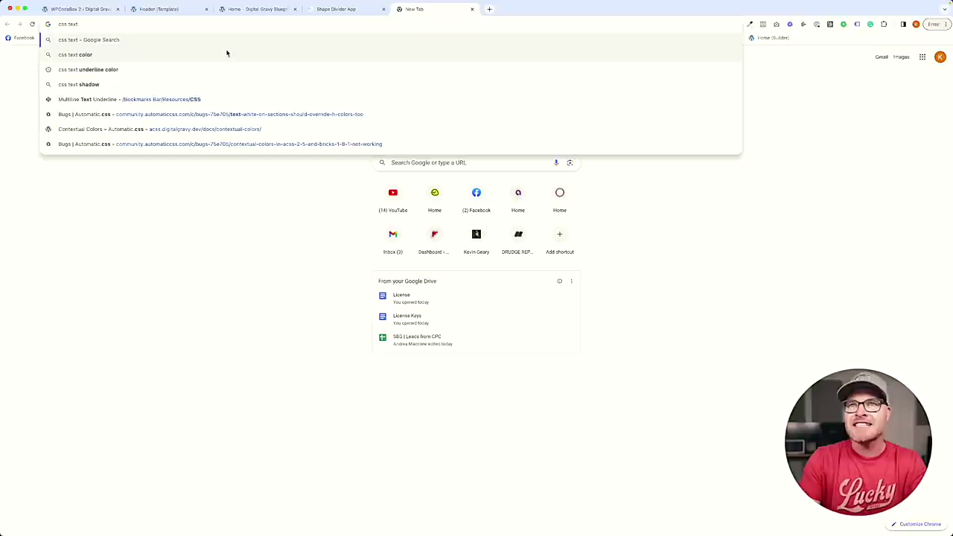
pyautogui.write(' decoration width')
pyautogui.press('Return')
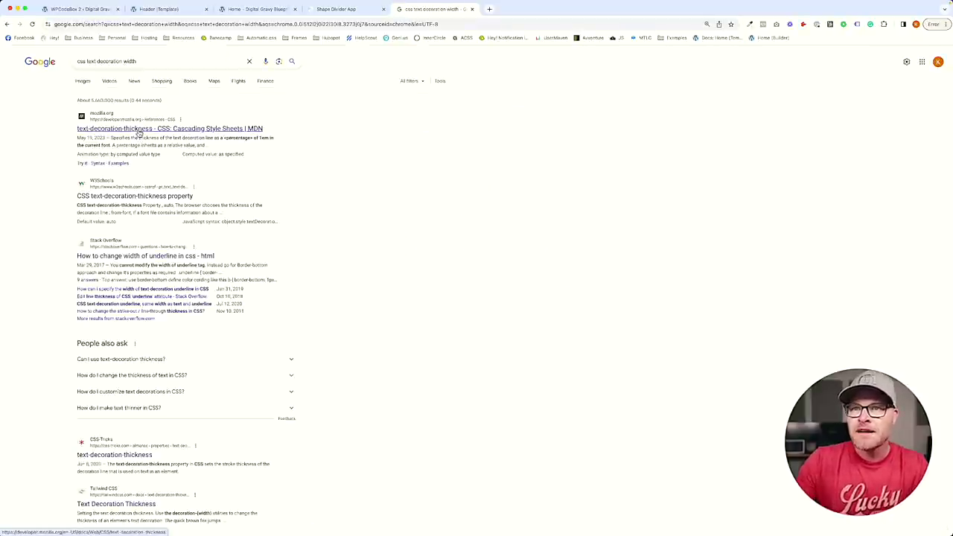
pyautogui.click(138, 129)
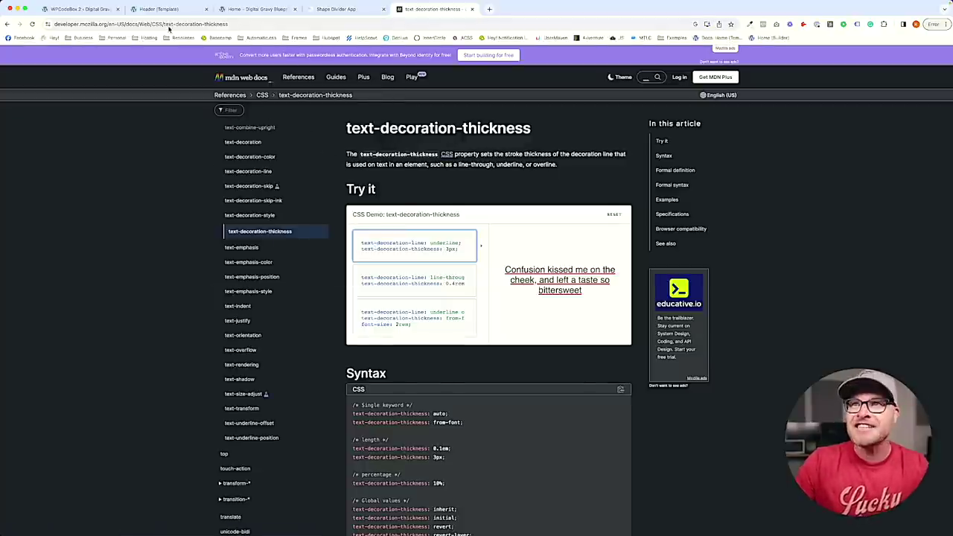
# Return to the header template and change the 5px declaration's property to text-decoration-thickness.
pyautogui.click(160, 9)
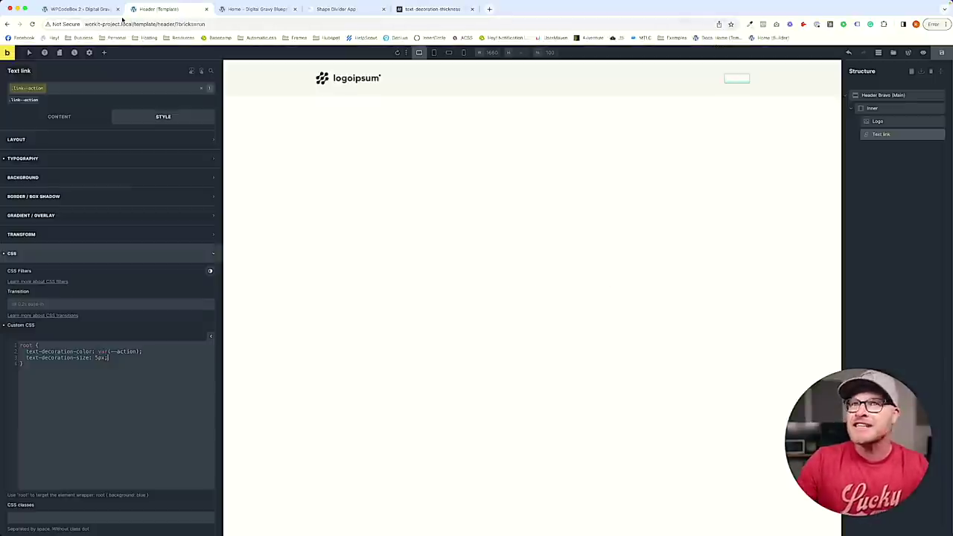
pyautogui.doubleClick(82, 358)
pyautogui.write('thickness')
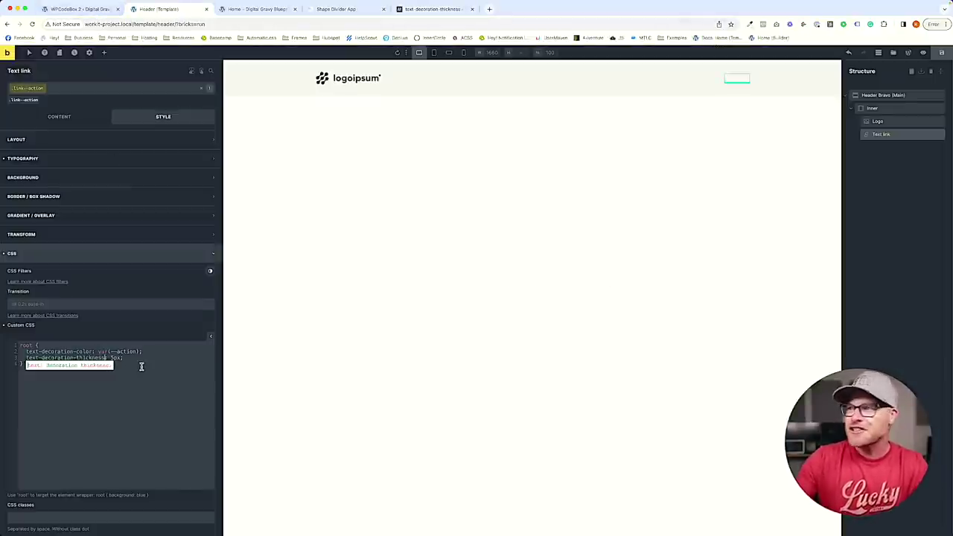
pyautogui.click(141, 356)
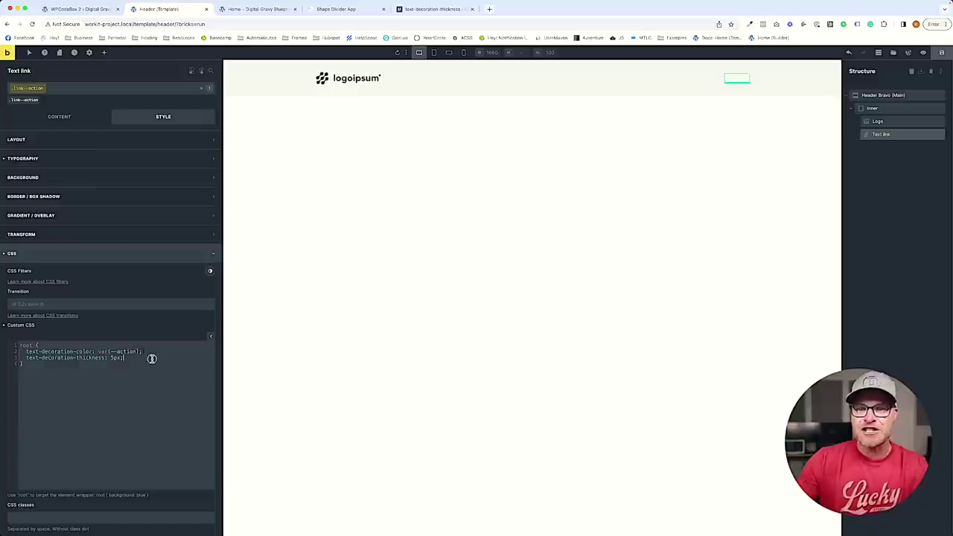
# Add a text-underline-offset: .025em declaration to the link--action class's root rule.
pyautogui.write('text-deco')
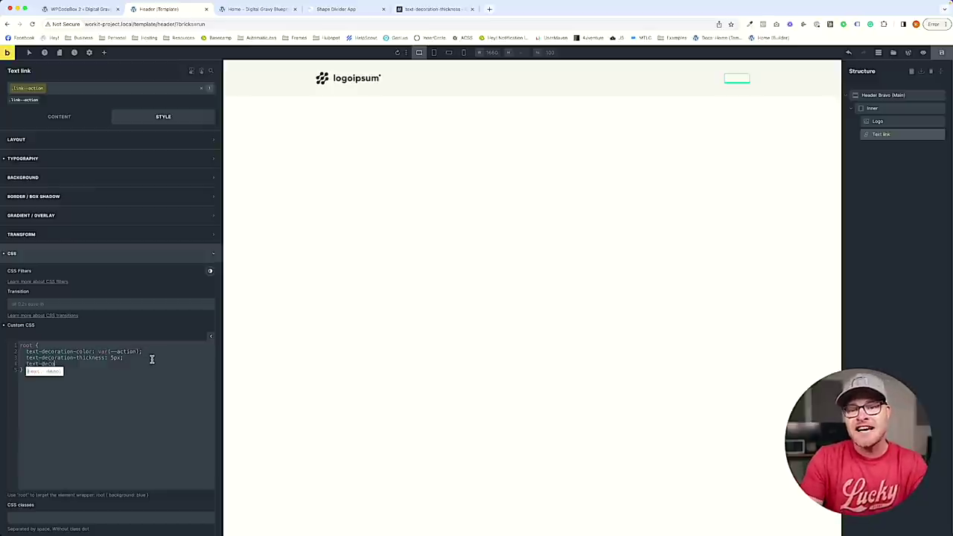
pyautogui.write('ration-offset: .2em')
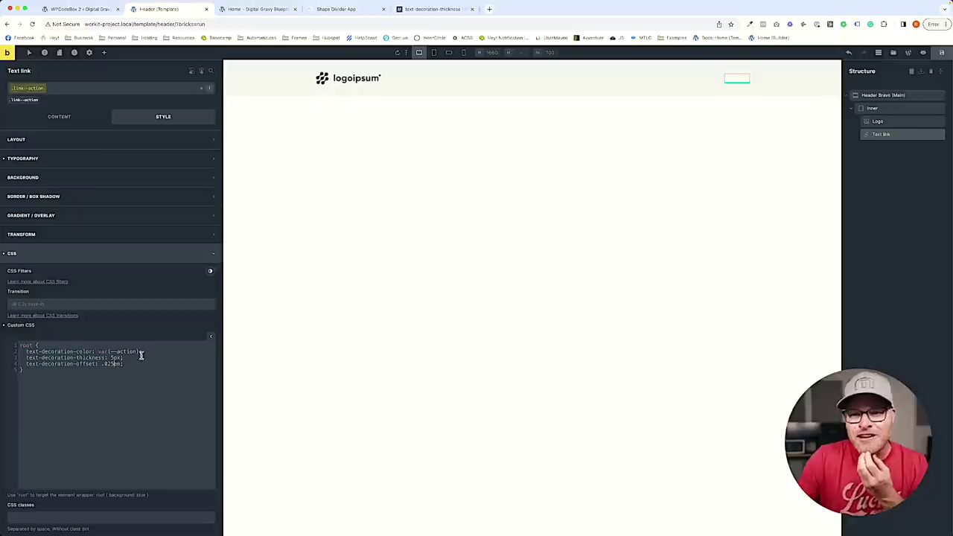
pyautogui.moveTo(56, 365)
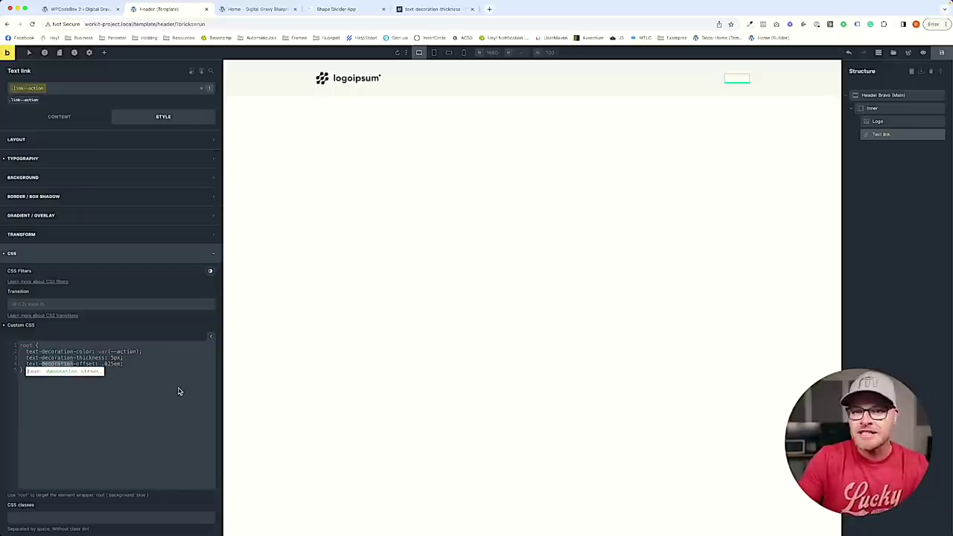
pyautogui.write('underline')
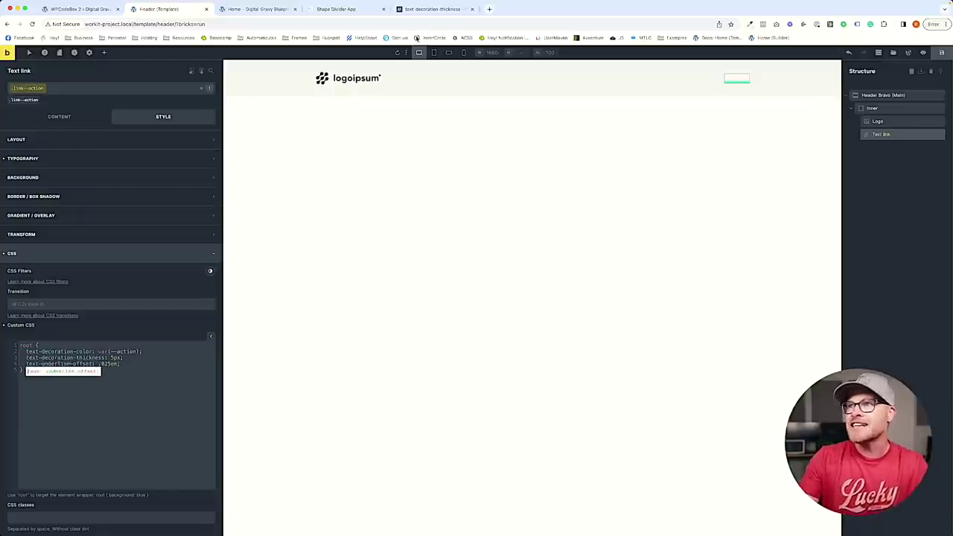
# Search the web for "text underline offset css" and open MDN's text-underline-offset page.
pyautogui.press('super+5')
pyautogui.click(179, 27)
pyautogui.write('text u')
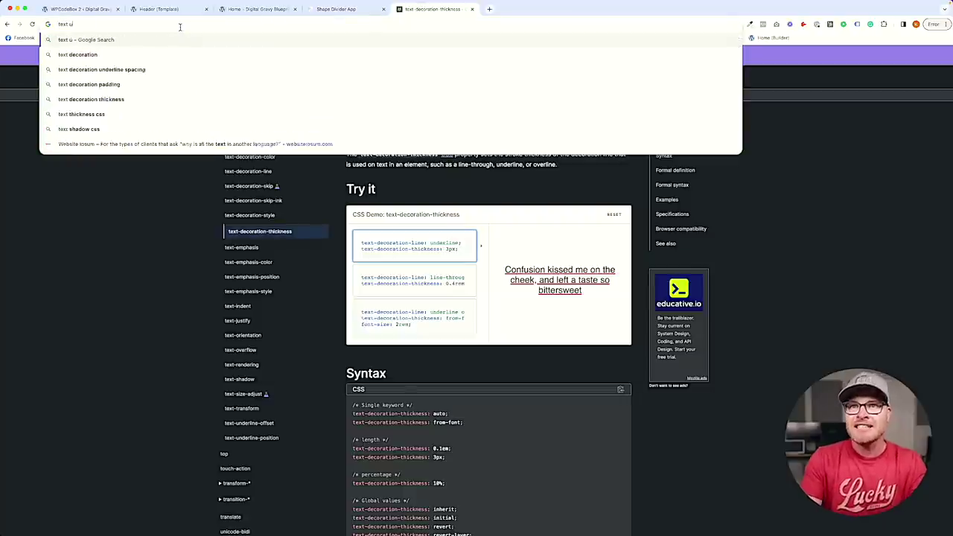
pyautogui.write('nderline offset css')
pyautogui.press('Return')
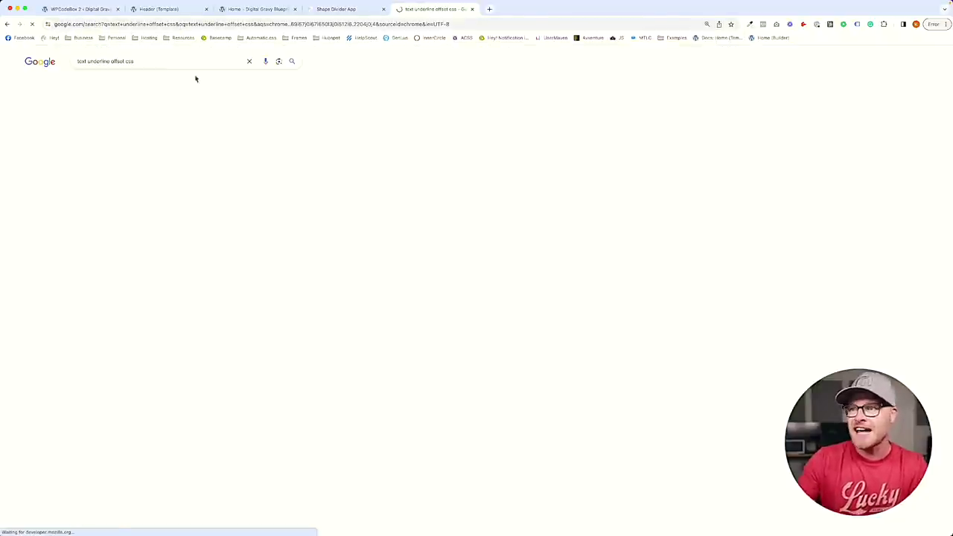
pyautogui.click(140, 128)
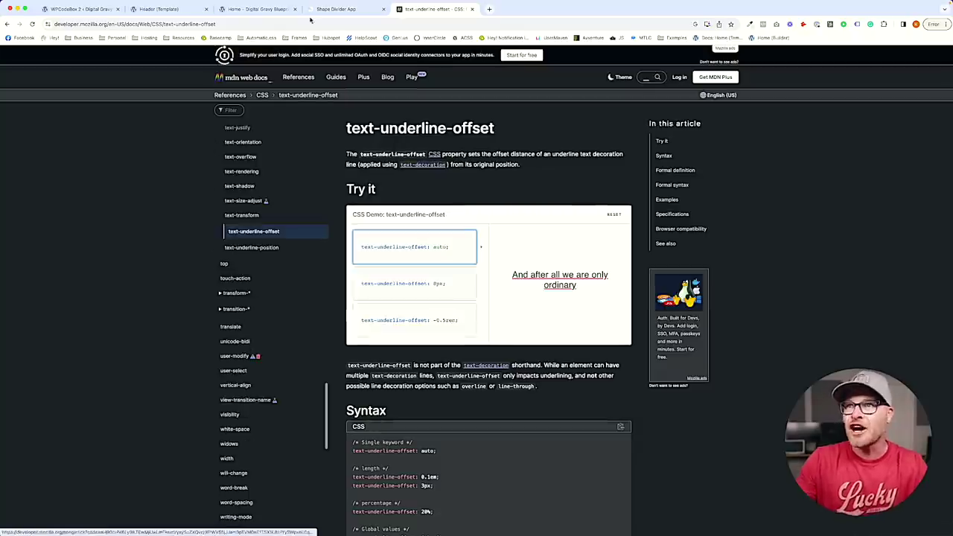
# Return to the header template, set the link--action class's text-underline-offset to .25em and save.
pyautogui.press('super+4')
pyautogui.press('super+2')
pyautogui.click(67, 368)
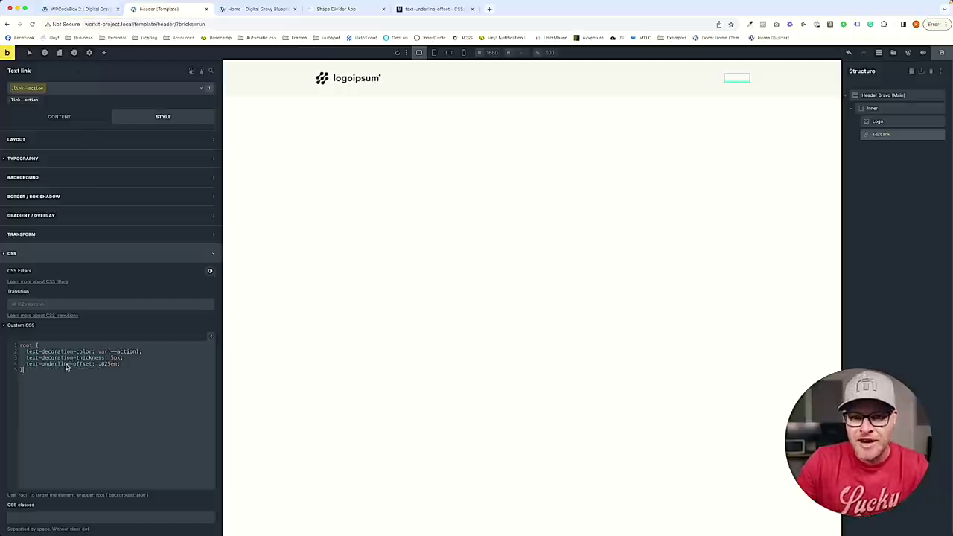
pyautogui.click(106, 363)
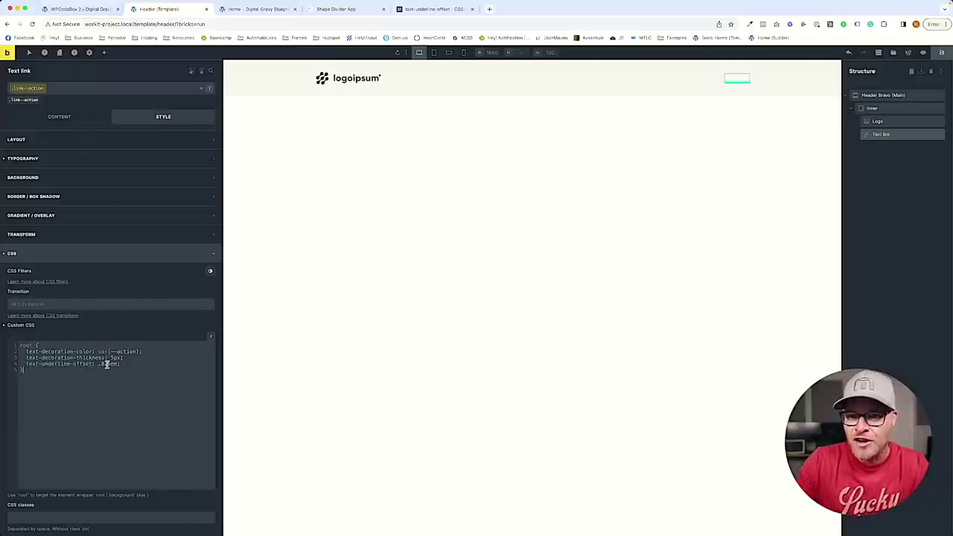
pyautogui.press('BackSpace')
pyautogui.press('BackSpace')
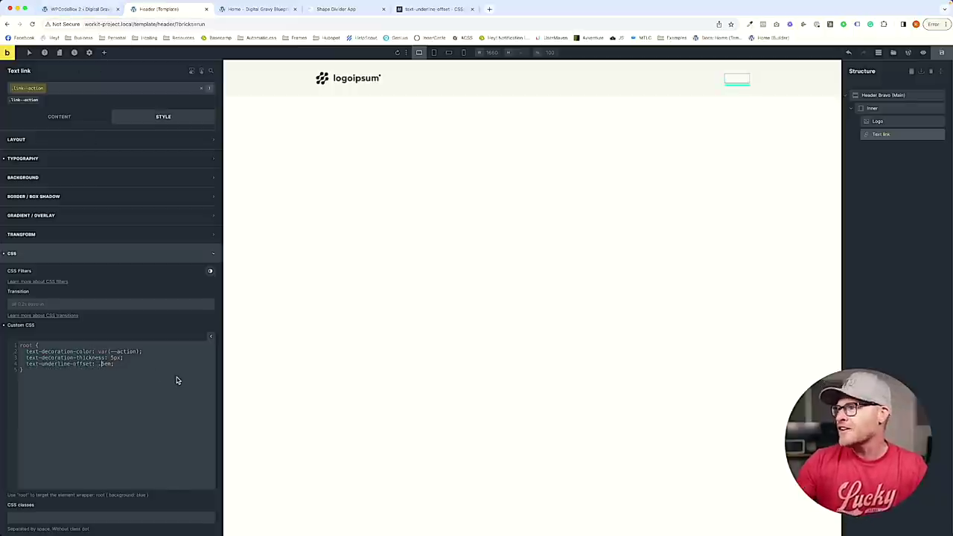
pyautogui.write('2')
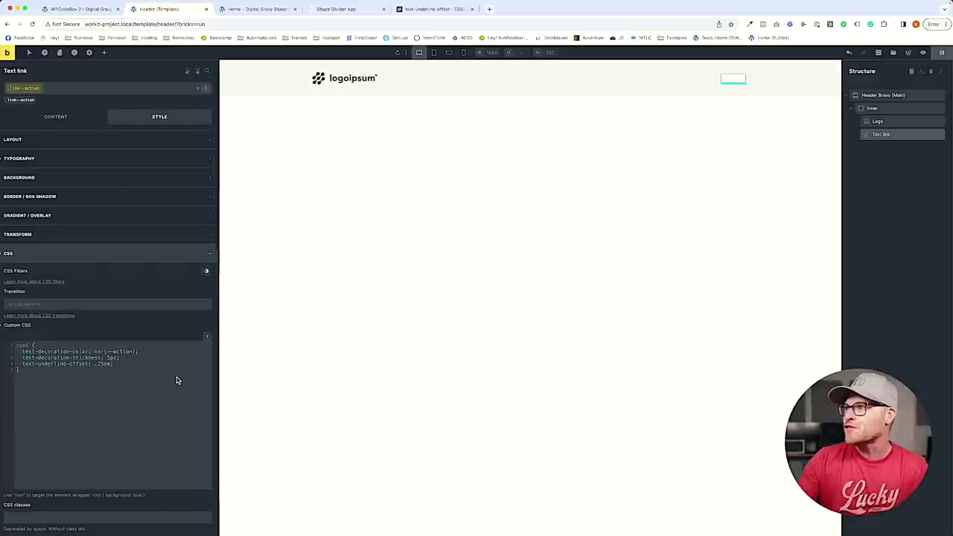
pyautogui.click(940, 54)
# Remove the background color from the Header Bravo section's fr-header-bravo class and save the template.
pyautogui.click(253, 94)
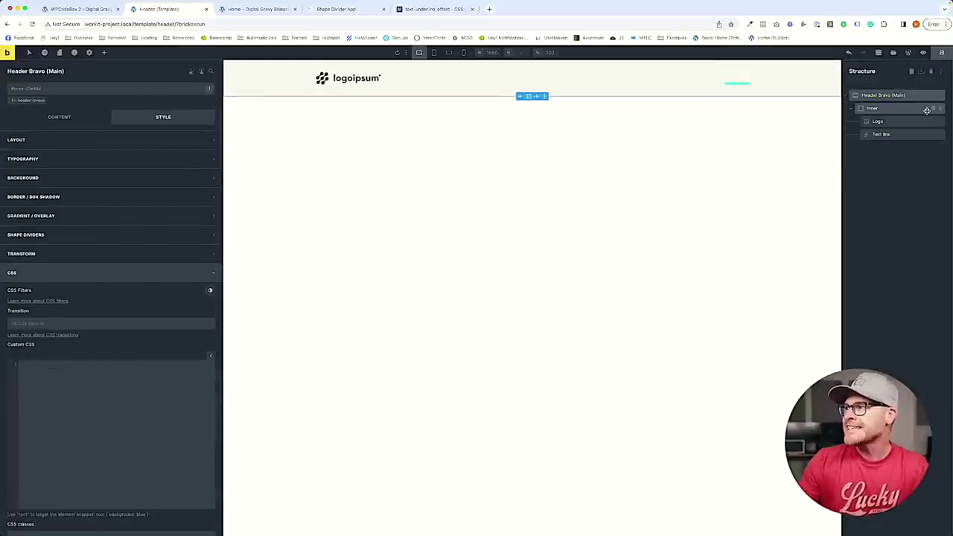
pyautogui.click(28, 100)
pyautogui.click(33, 179)
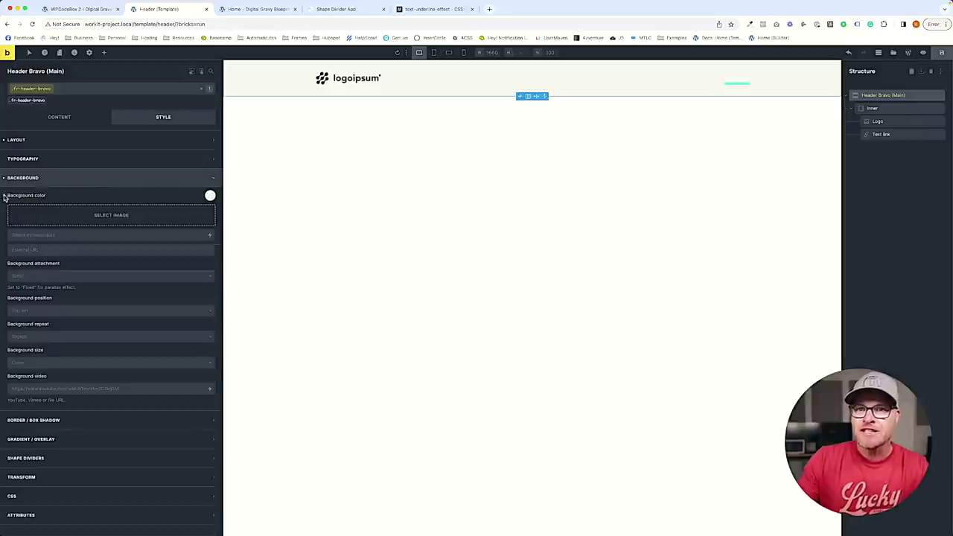
pyautogui.hotkey('ctrl', 's')
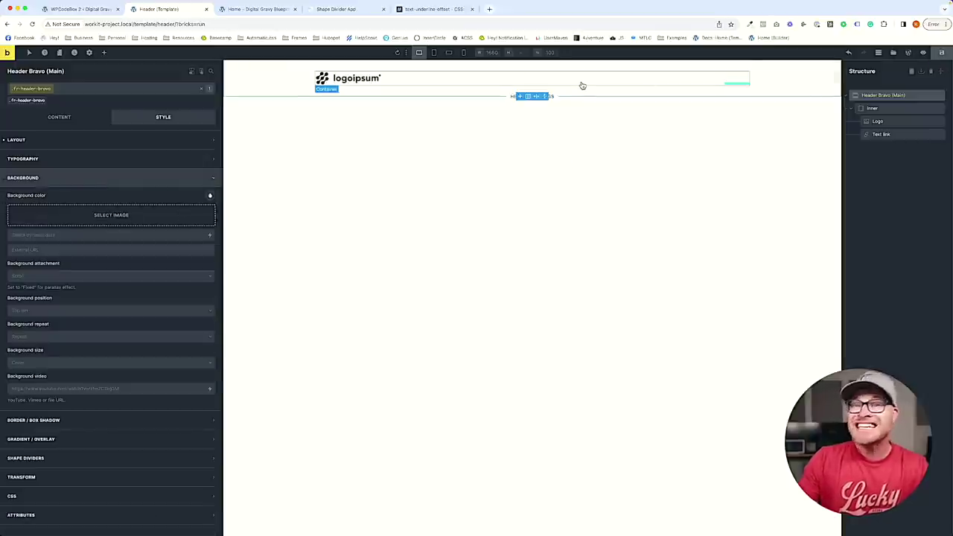
# Enable the sticky header option in the header template's settings.
pyautogui.click(89, 52)
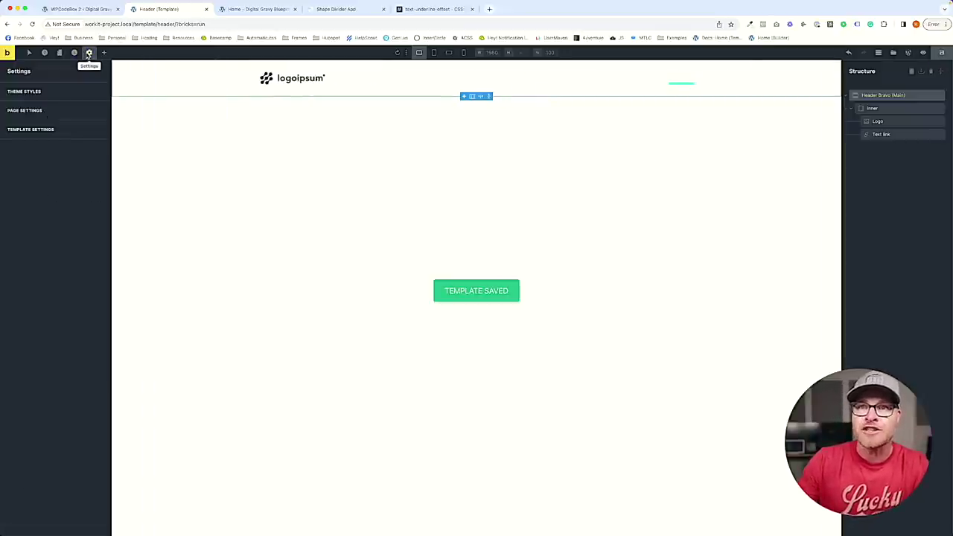
pyautogui.click(51, 128)
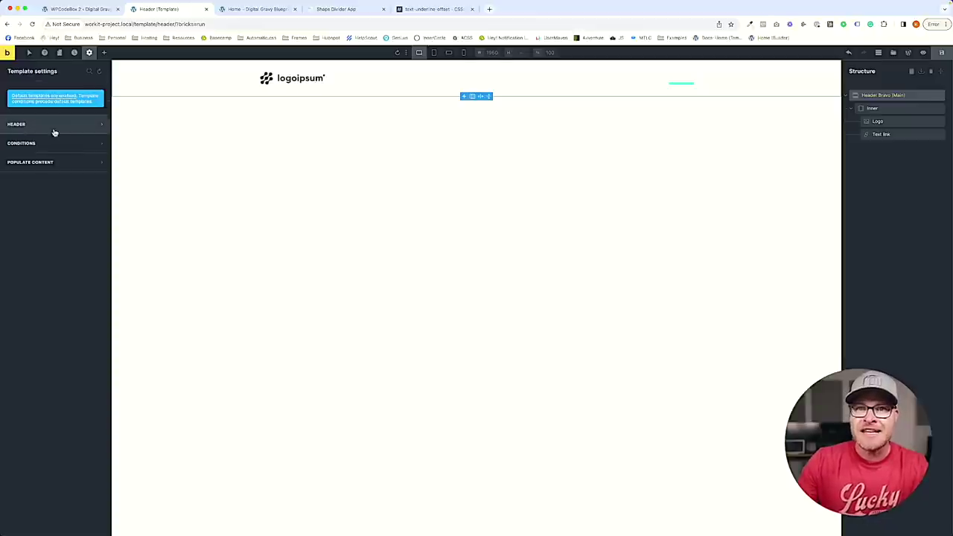
pyautogui.click(54, 127)
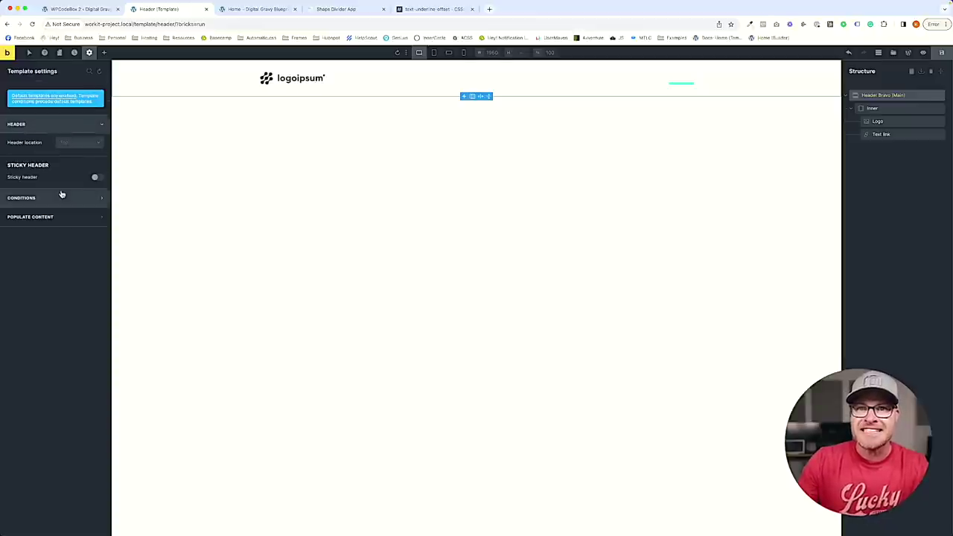
pyautogui.click(97, 179)
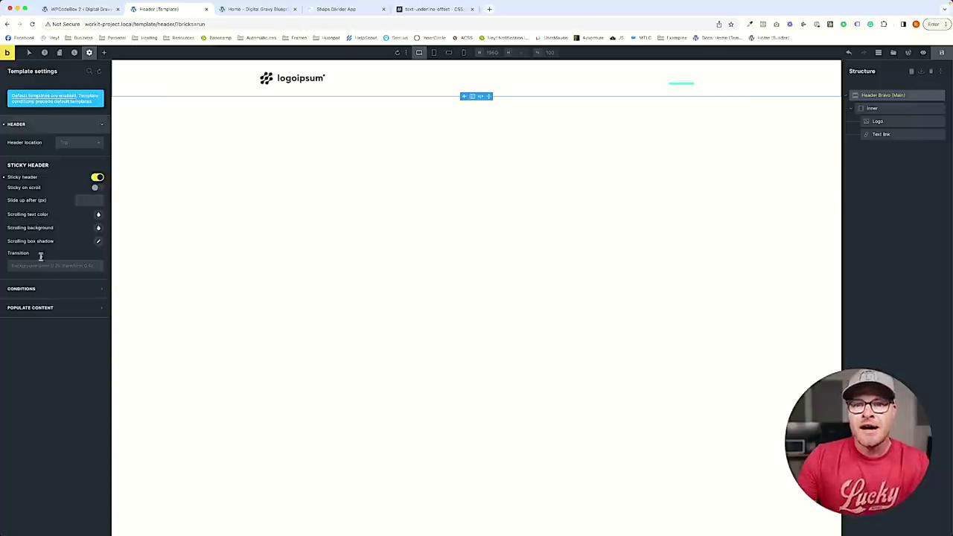
# Add an Entire website condition to the header template, save it and check the home page preview.
pyautogui.click(34, 289)
pyautogui.click(56, 186)
pyautogui.click(41, 208)
pyautogui.click(43, 214)
pyautogui.click(942, 52)
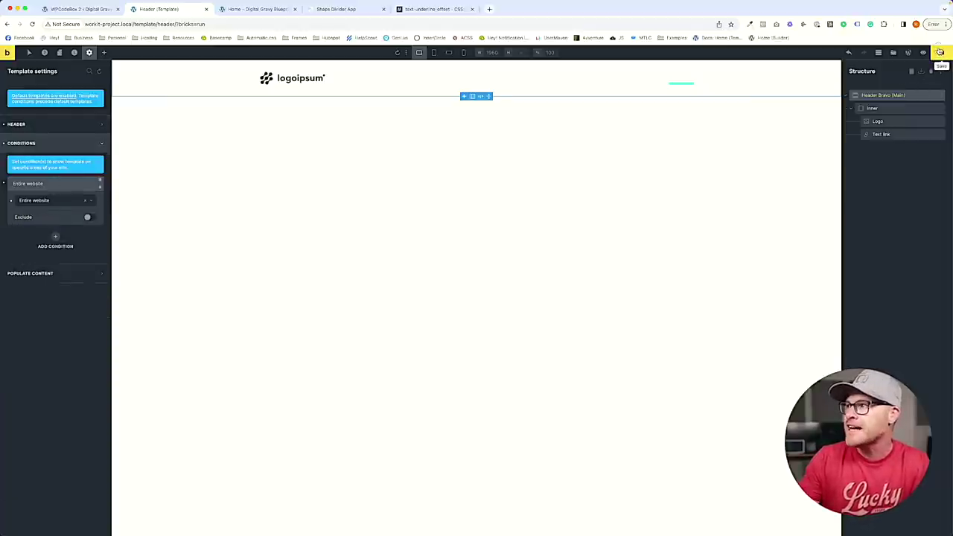
pyautogui.click(257, 9)
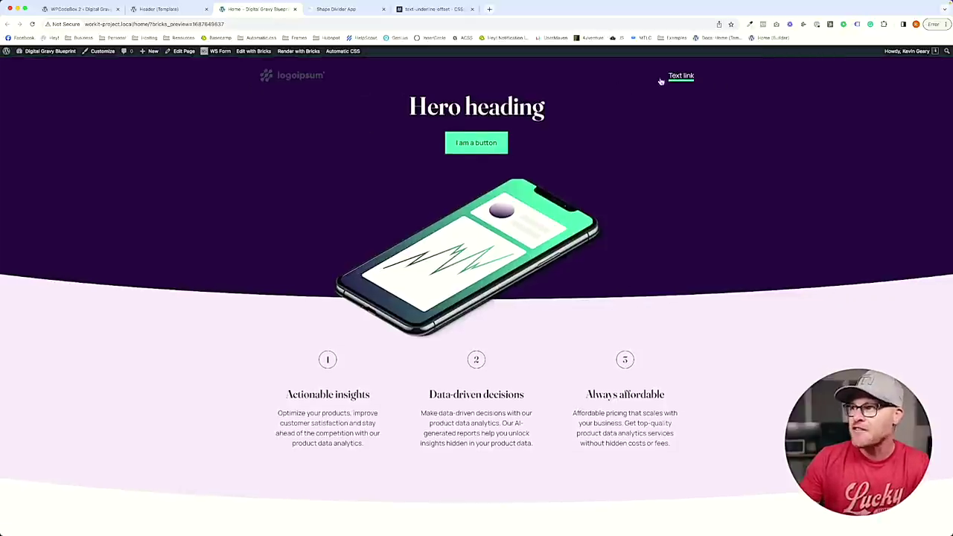
# Reduce the link--action class's text-decoration-thickness to 2px in the header template and check the link on the home page.
pyautogui.click(162, 9)
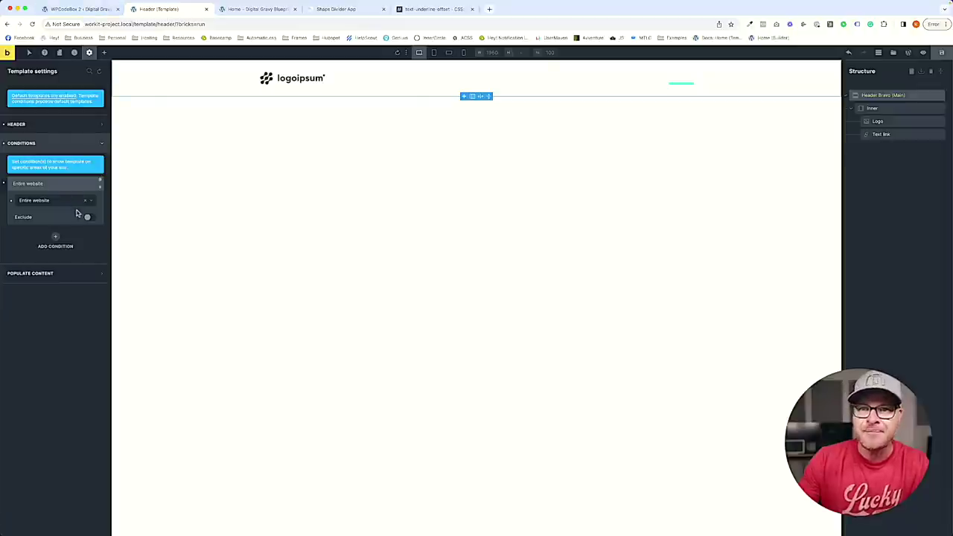
pyautogui.click(880, 134)
pyautogui.click(33, 253)
pyautogui.click(112, 358)
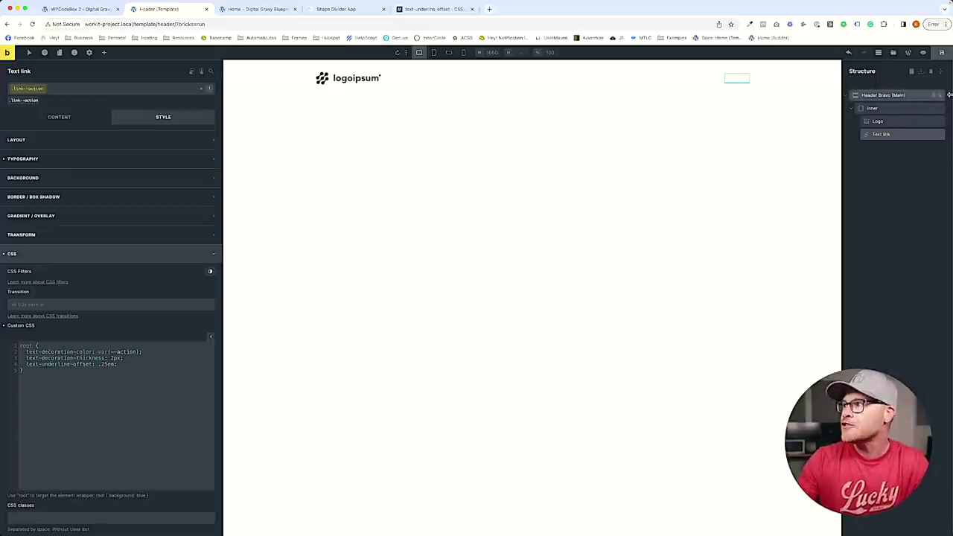
pyautogui.click(253, 9)
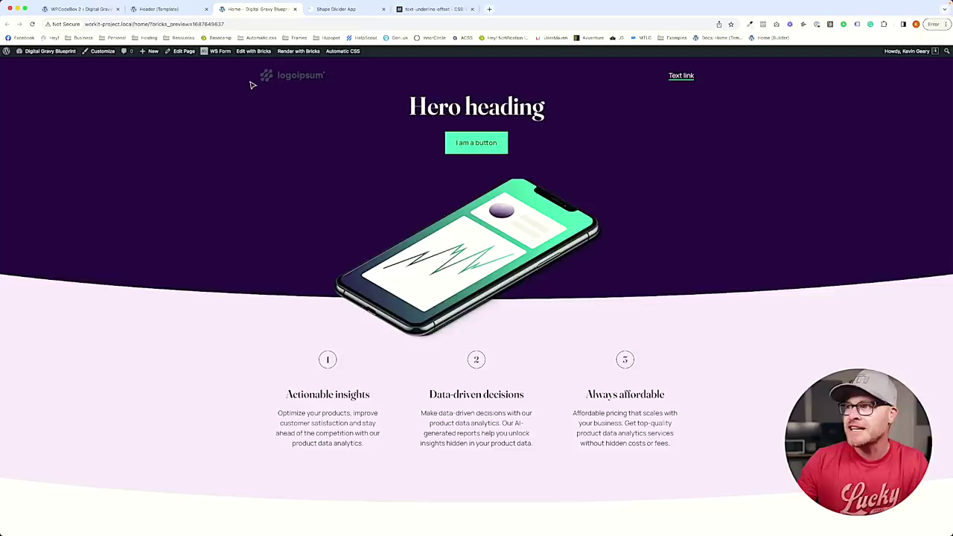
# Give the link--action class a font size of var(--text-l) and a font weight of 700, save and reload the home page.
pyautogui.click(149, 10)
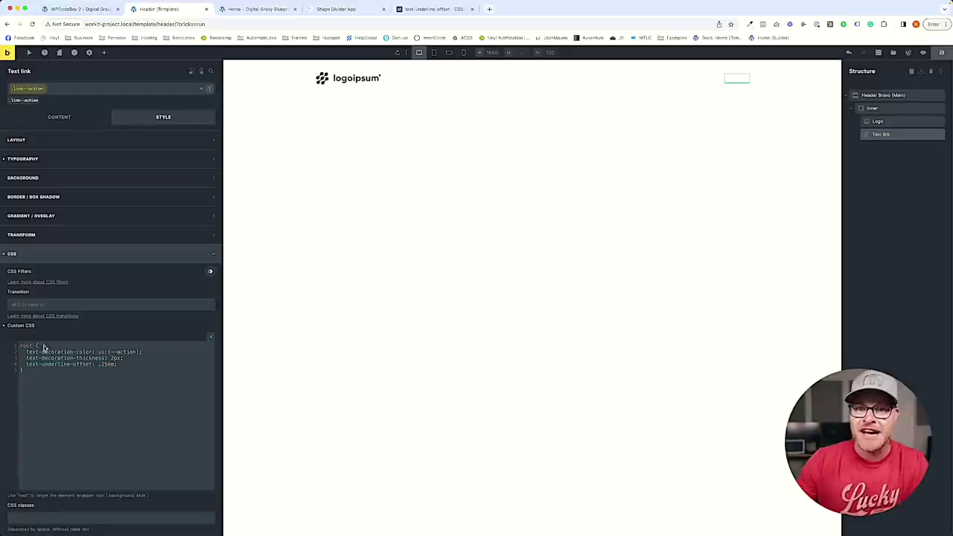
pyautogui.click(33, 159)
pyautogui.click(170, 194)
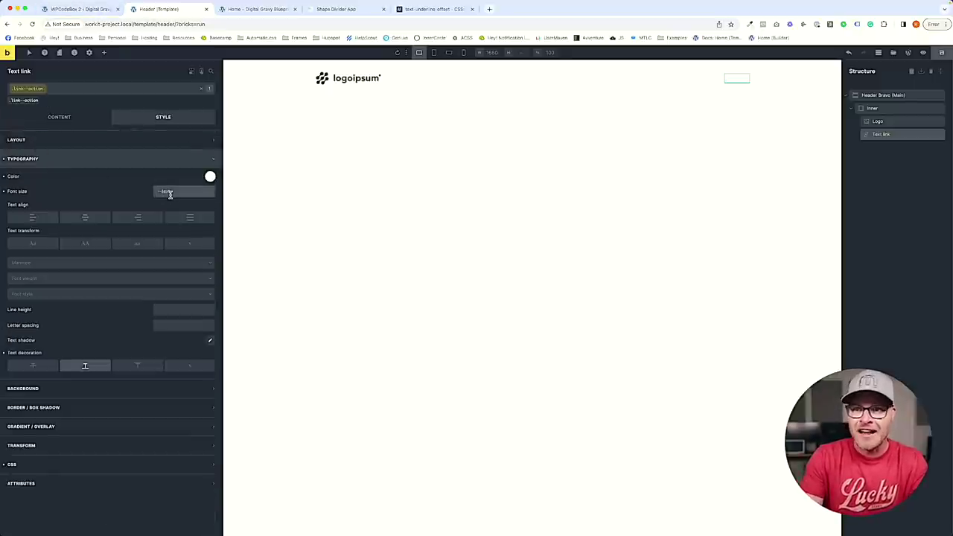
pyautogui.write('var(--text-l')
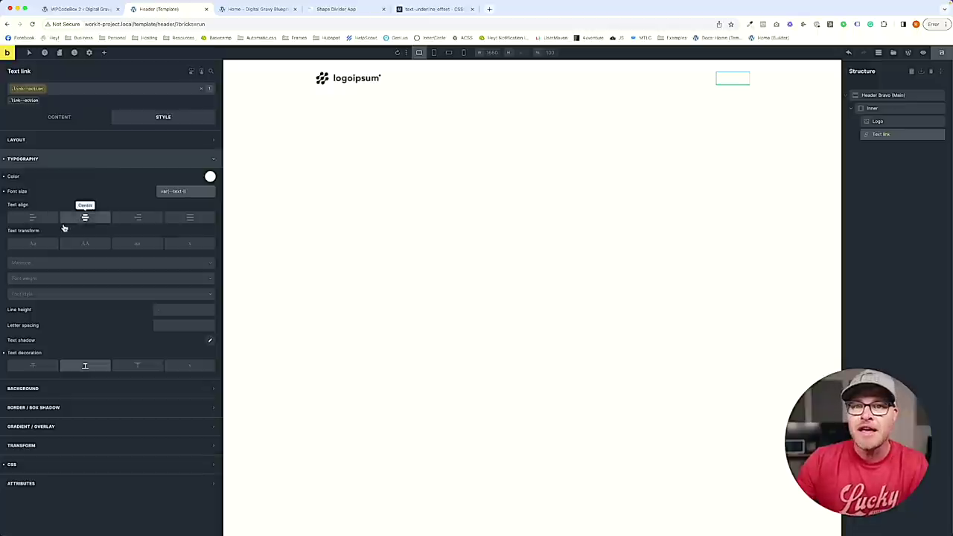
pyautogui.click(61, 279)
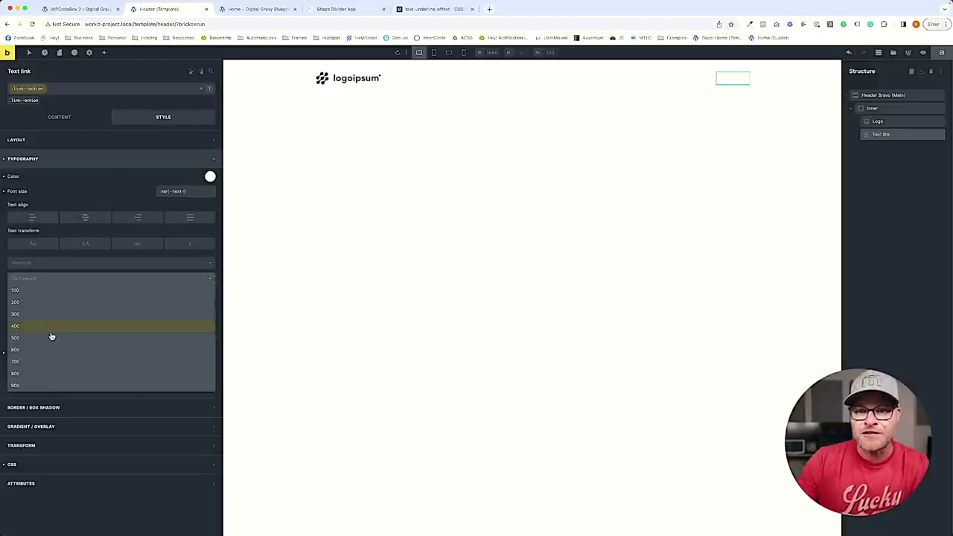
pyautogui.click(50, 362)
pyautogui.click(941, 52)
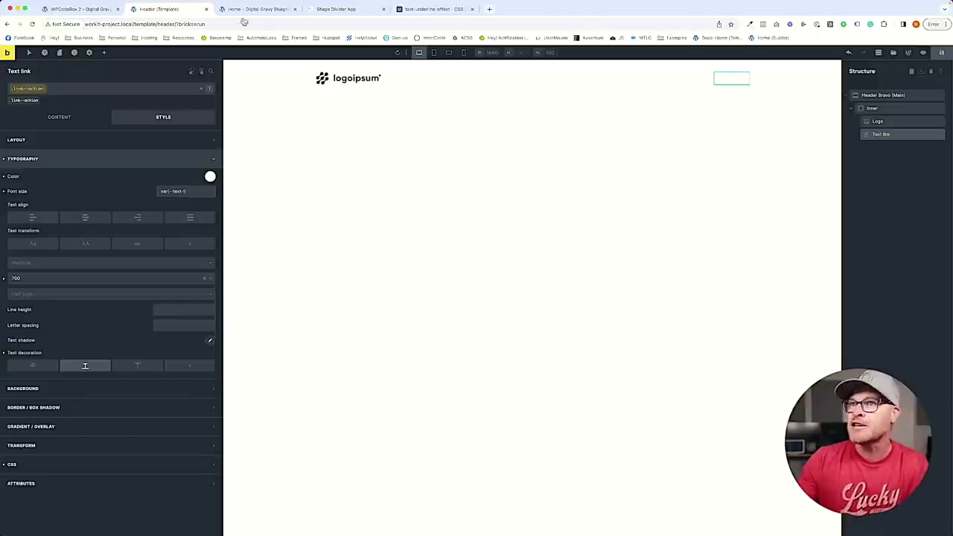
pyautogui.click(251, 11)
pyautogui.press('super+r')
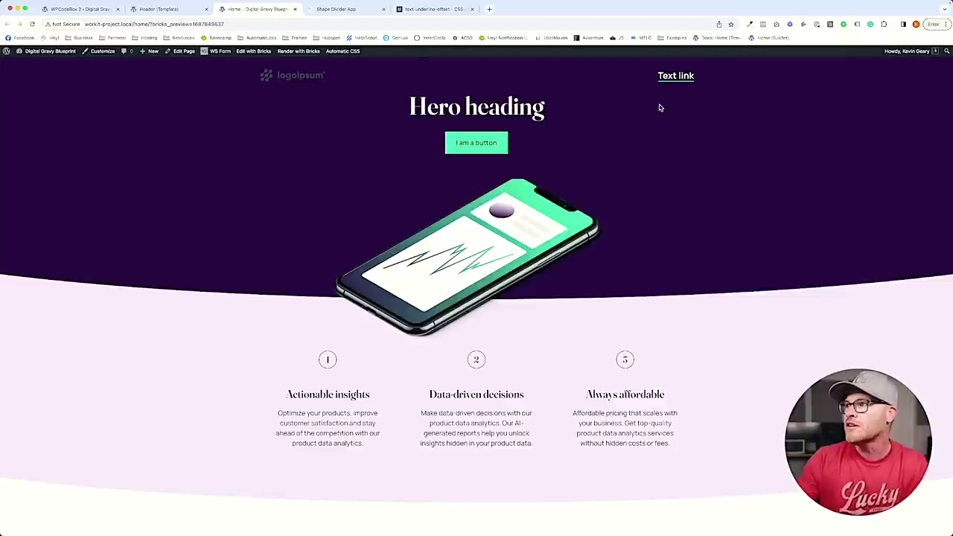
# Compare the home page's header link with the "Apply for access" link in the Figma design.
pyautogui.click(436, 9)
pyautogui.click(251, 9)
pyautogui.press('super+Tab')
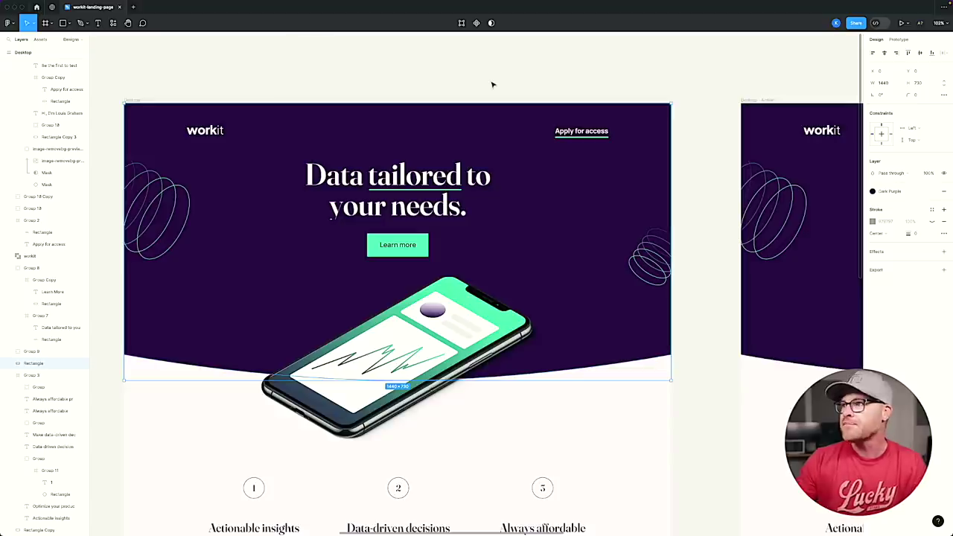
pyautogui.press('super+Tab')
pyautogui.press('super+Tab')
pyautogui.press('super+Tab')
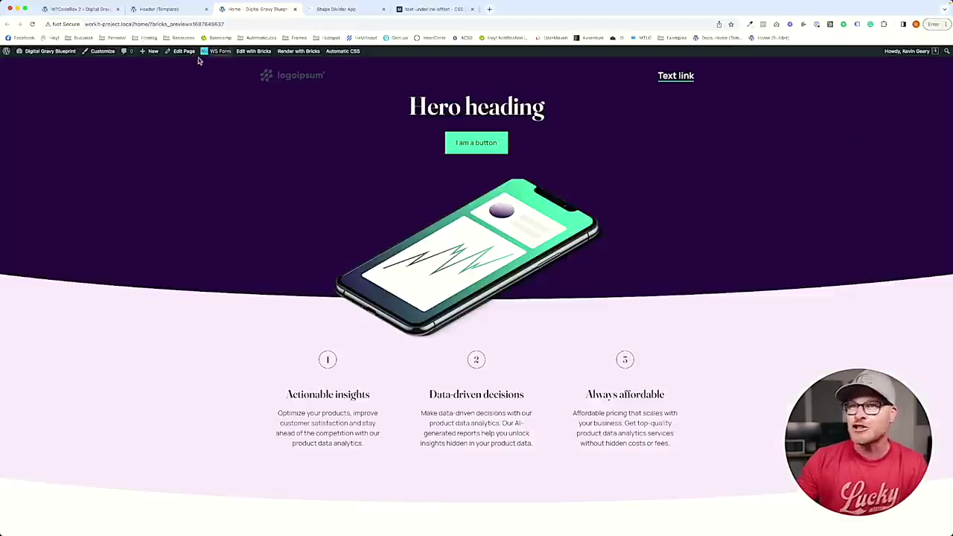
# Set the link--action class's font size to calc(var(--text-m) * 1.1) in the header template, save and reload the home page.
pyautogui.click(149, 9)
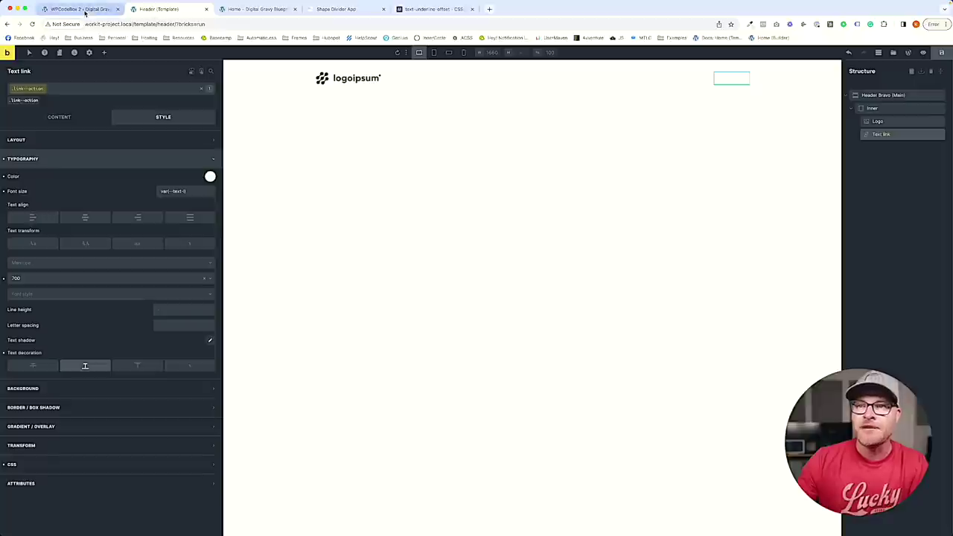
pyautogui.click(196, 191)
pyautogui.hotkey('ctrl', 'a')
pyautogui.write('calc(var(--text-m')
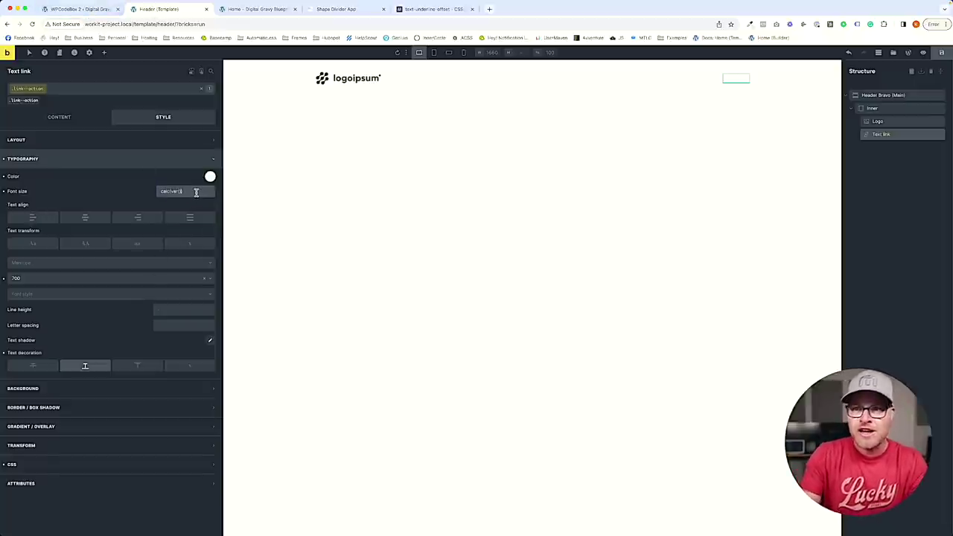
pyautogui.write(')')
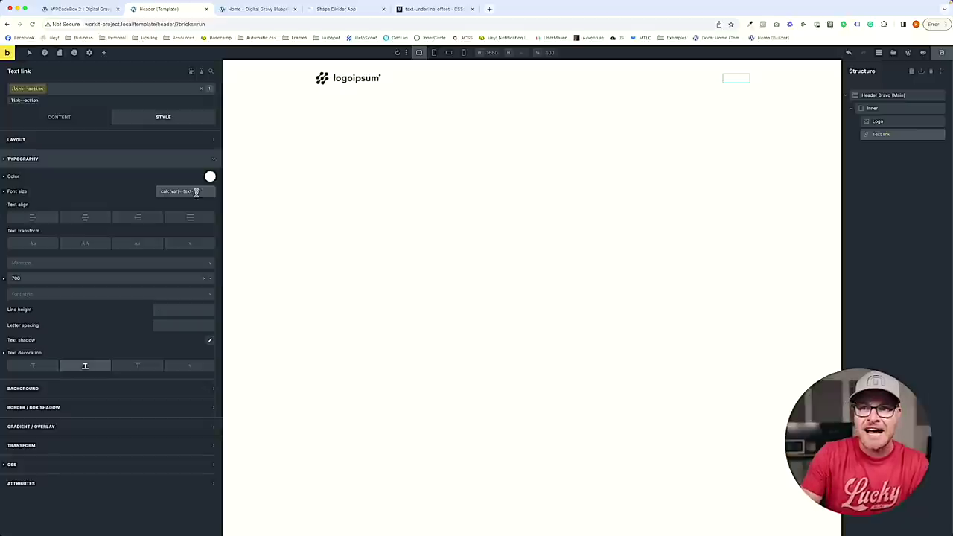
pyautogui.write(' * 1.5')
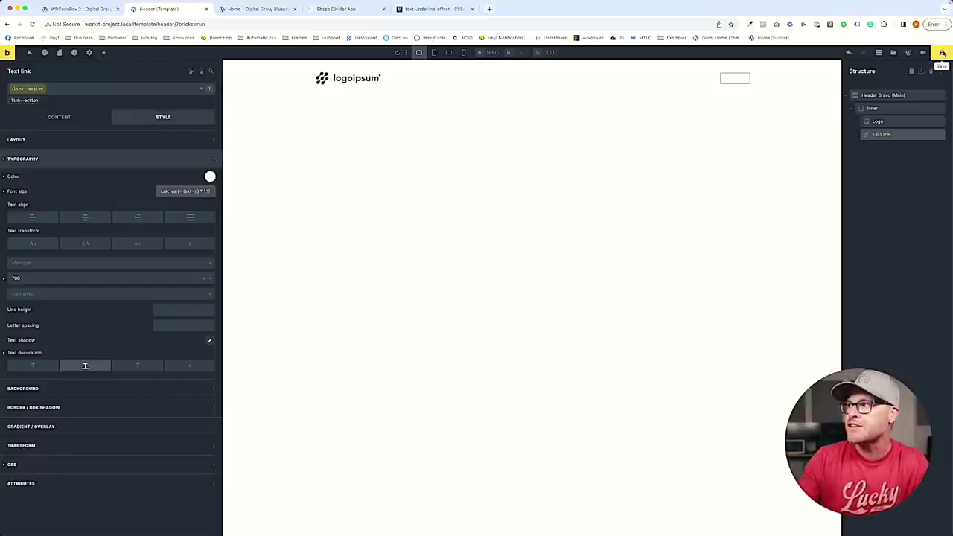
pyautogui.click(276, 9)
pyautogui.press('super+r')
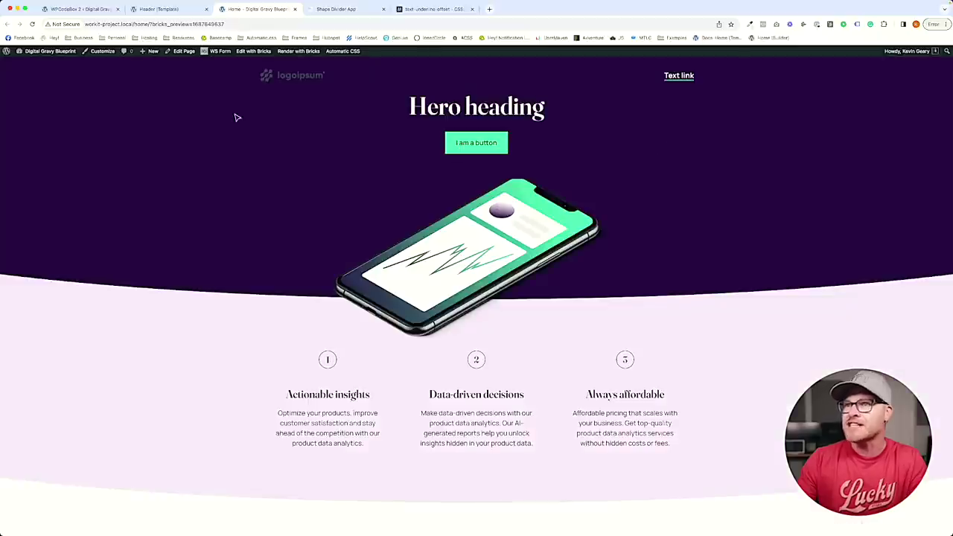
# Change the header template's text link wording to "Apply for access".
pyautogui.click(112, 11)
pyautogui.click(180, 10)
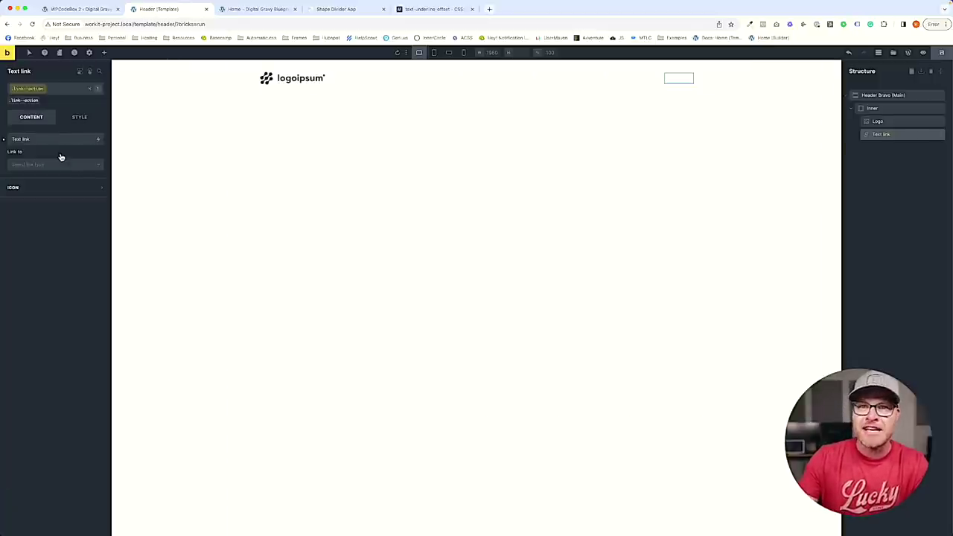
pyautogui.tripleClick(60, 141)
pyautogui.write('Apply for ad')
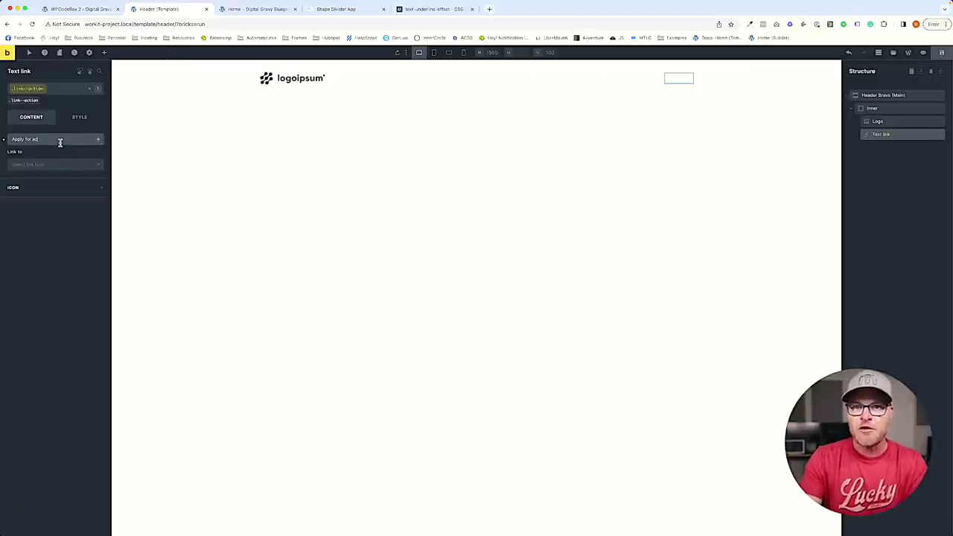
# Link the header's "Apply for access" text to the external URL "#", save the template and check the home page.
pyautogui.click(52, 164)
pyautogui.click(52, 188)
pyautogui.write('#')
pyautogui.click(942, 52)
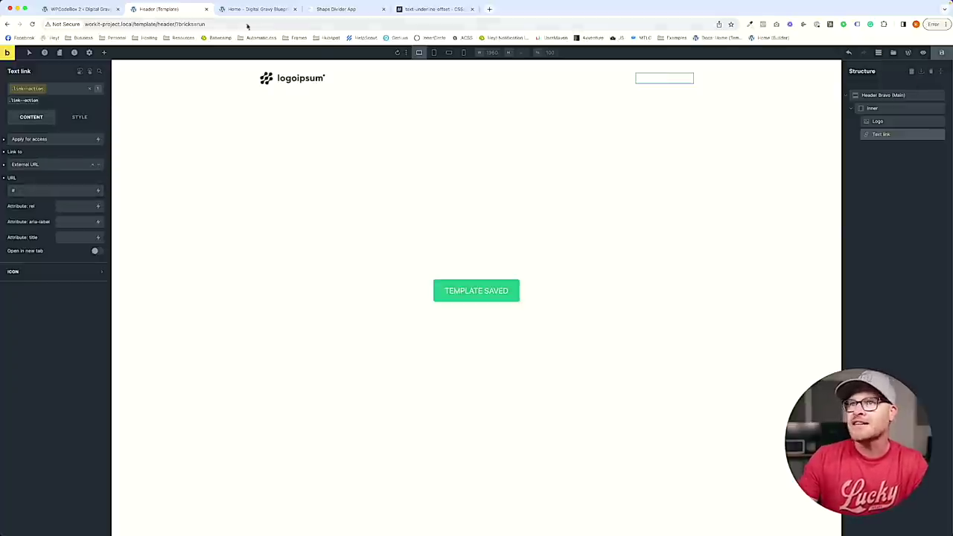
pyautogui.click(253, 8)
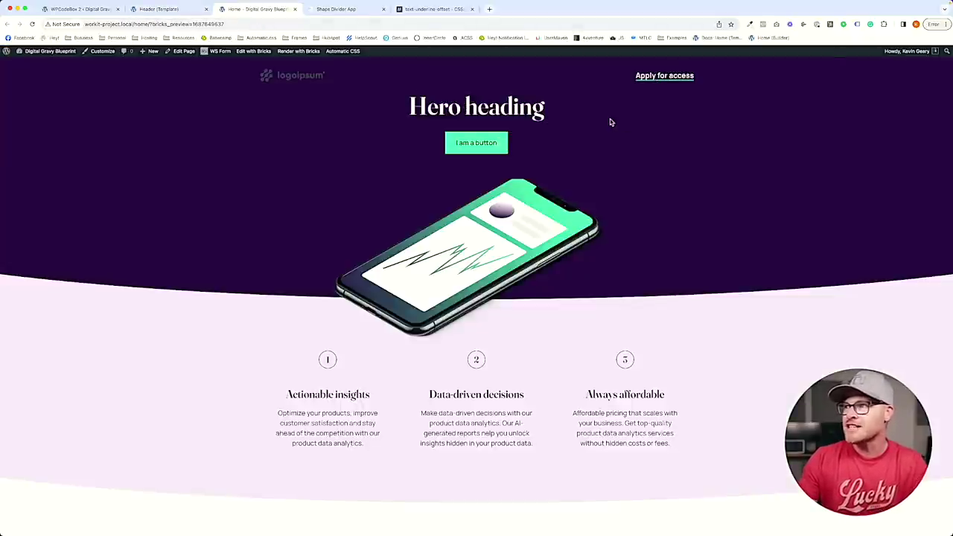
# Set text-underline-offset to .45em in the custom CSS of the .link--action class and compare the home page with the Figma design.
pyautogui.click(168, 9)
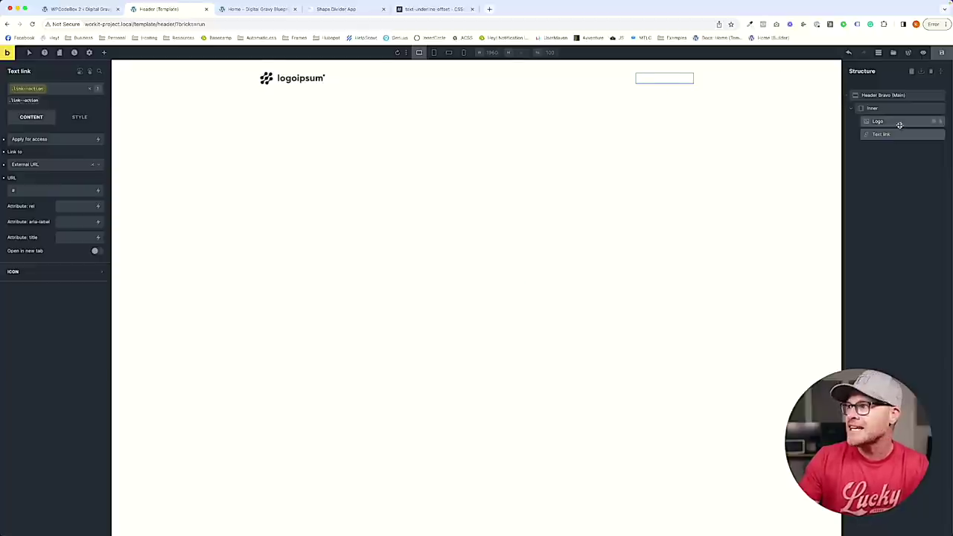
pyautogui.click(79, 118)
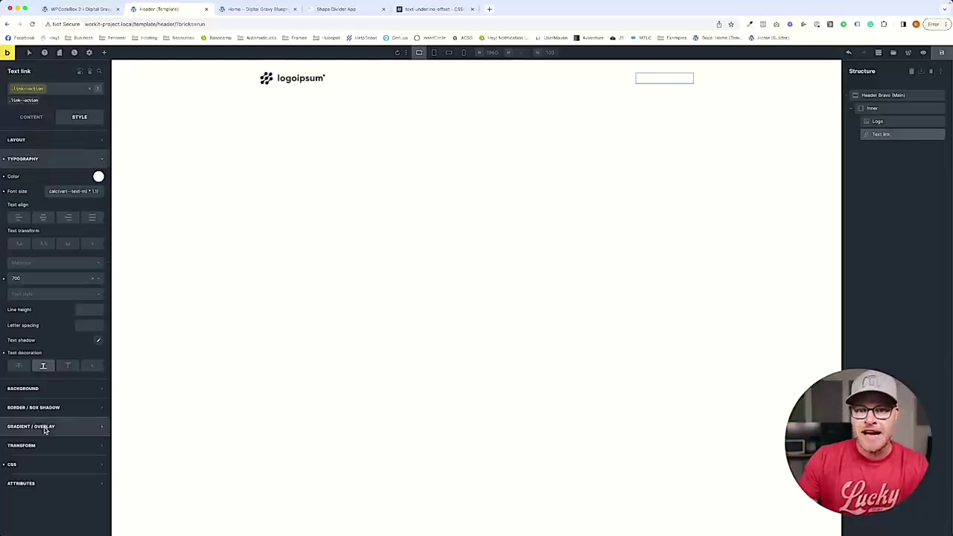
pyautogui.click(23, 464)
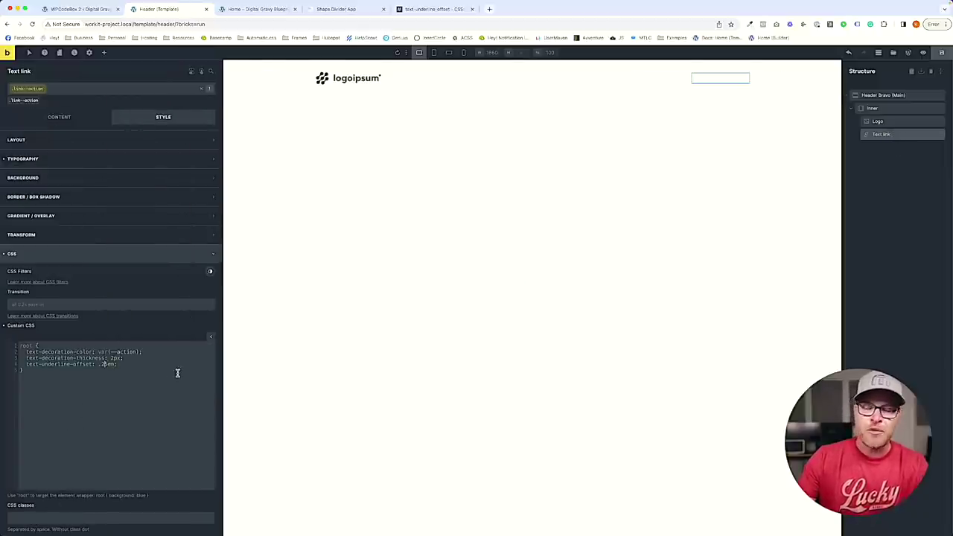
pyautogui.click(224, 9)
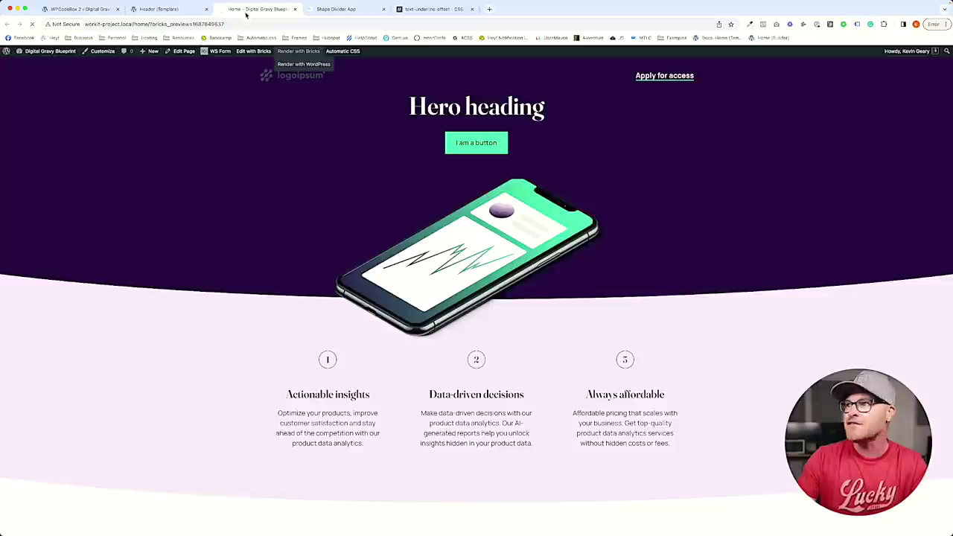
pyautogui.press('super+Tab')
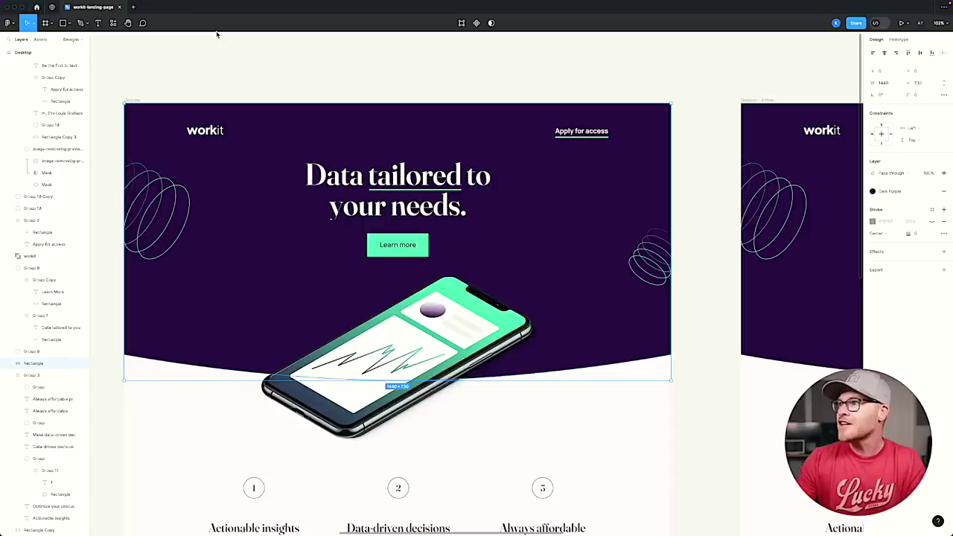
pyautogui.press('super+Tab')
pyautogui.press('super+Tab')
pyautogui.press('super+Tab')
# Set text-decoration-thickness to 2.5px in the link's custom CSS and compare the home page with the Figma design again.
pyautogui.click(166, 10)
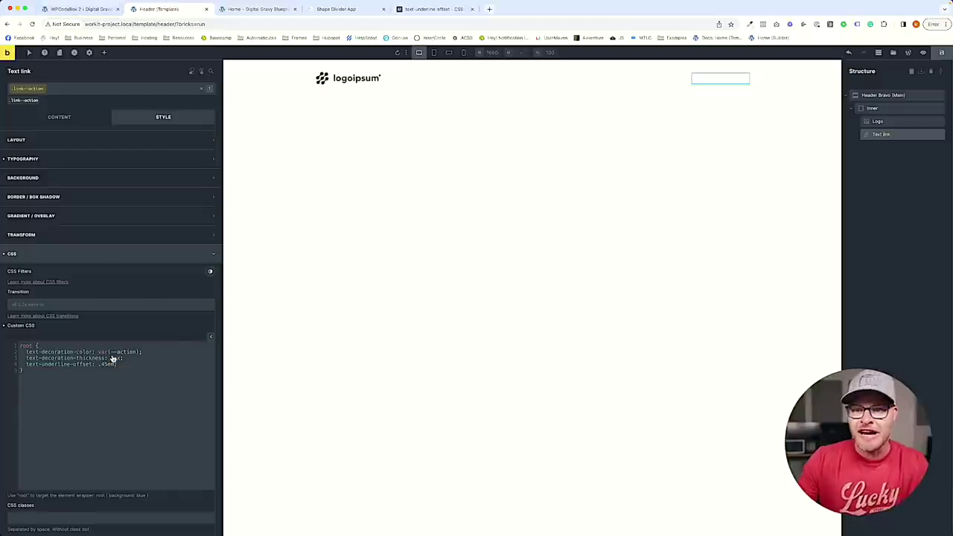
pyautogui.click(255, 11)
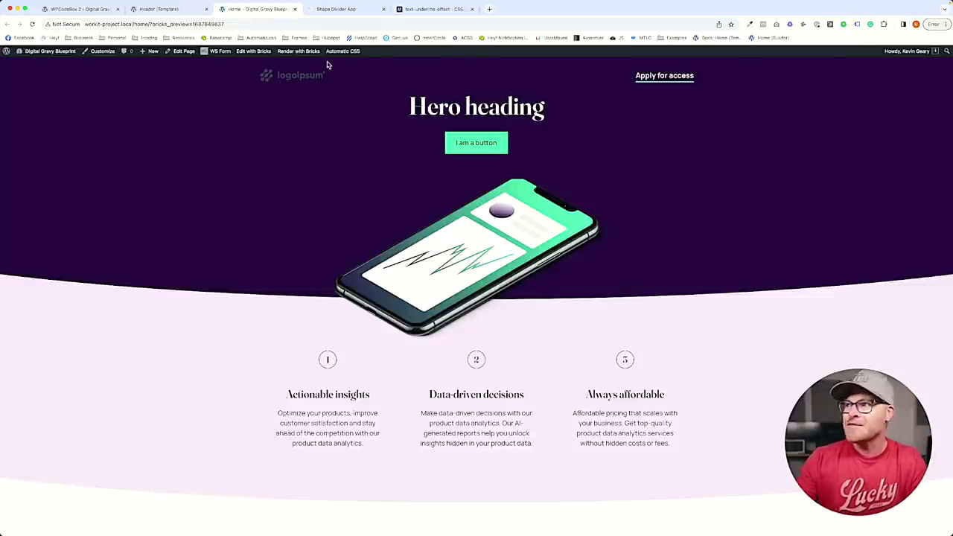
pyautogui.press('super+Tab')
pyautogui.press('super+Tab')
pyautogui.press('super+Tab')
pyautogui.press('super+Tab')
pyautogui.press('super+Tab')
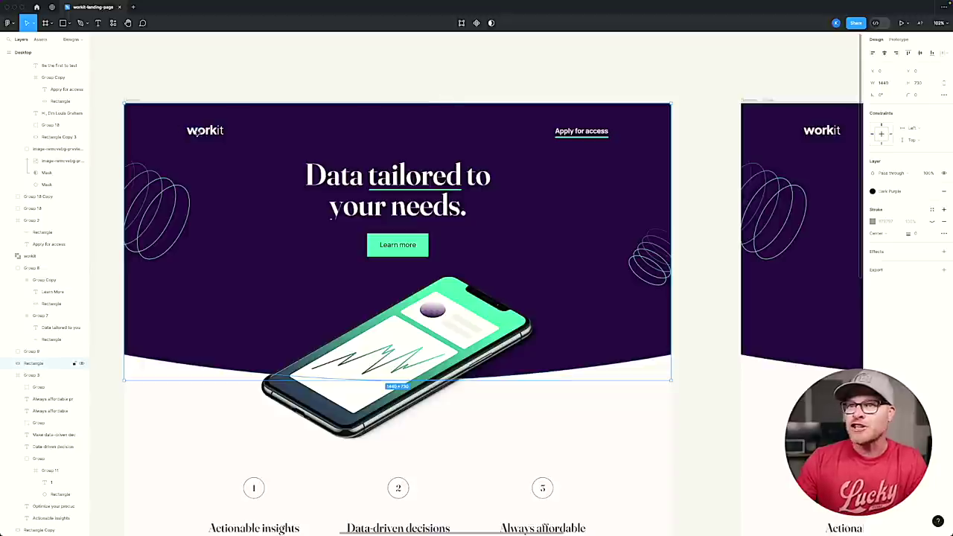
pyautogui.click(195, 131)
pyautogui.rightClick(223, 133)
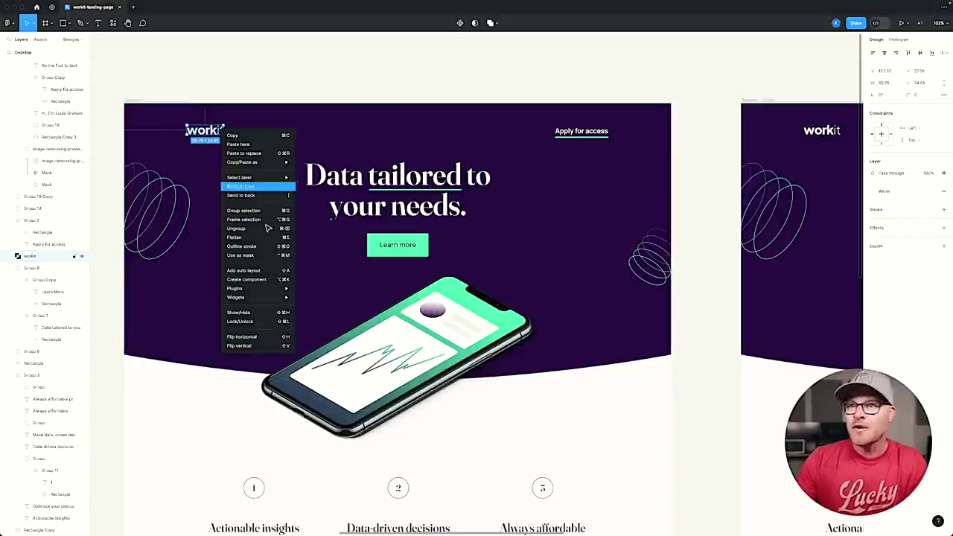
pyautogui.click(896, 245)
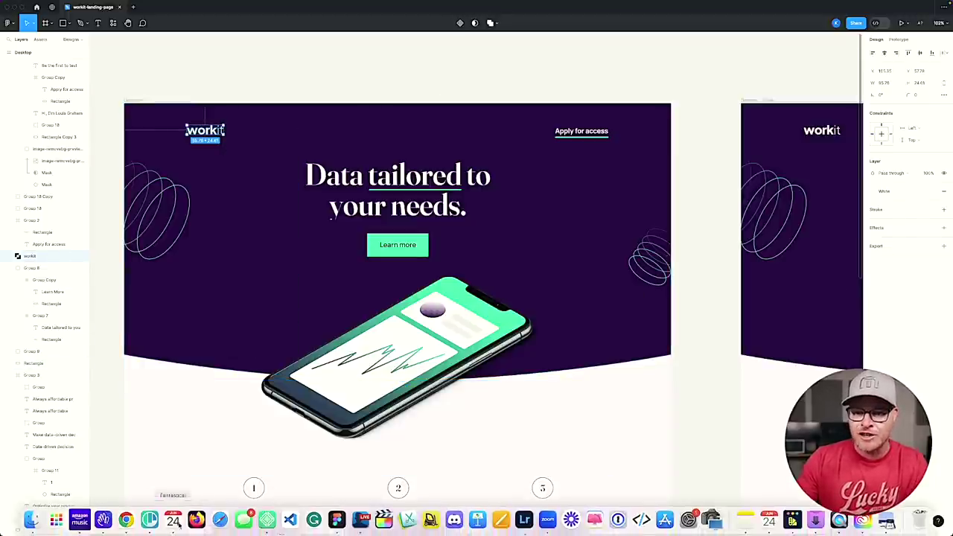
# Switch to Chrome, replace the header's logo image with logo-light.svg from the media library, save and check the home page.
pyautogui.click(127, 530)
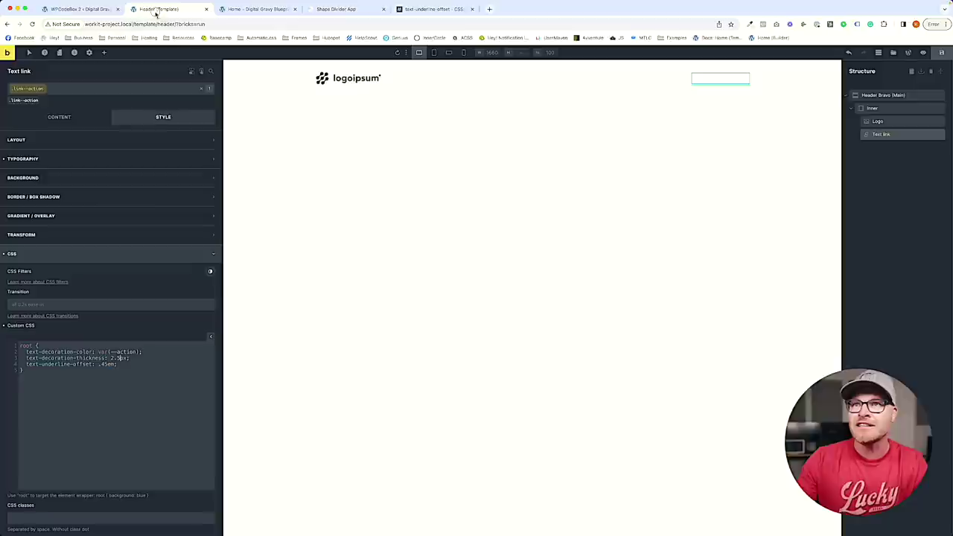
pyautogui.click(159, 9)
pyautogui.click(58, 117)
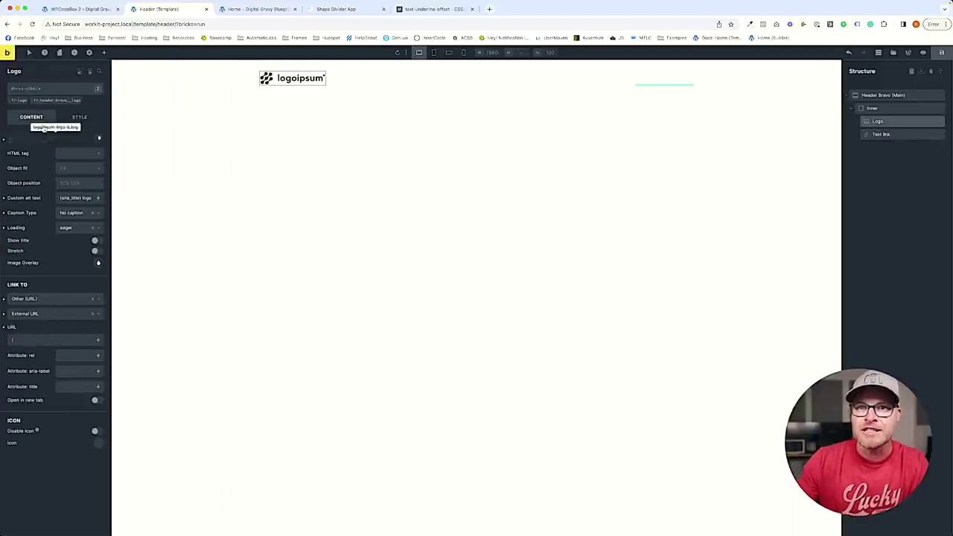
pyautogui.click(38, 137)
pyautogui.click(177, 152)
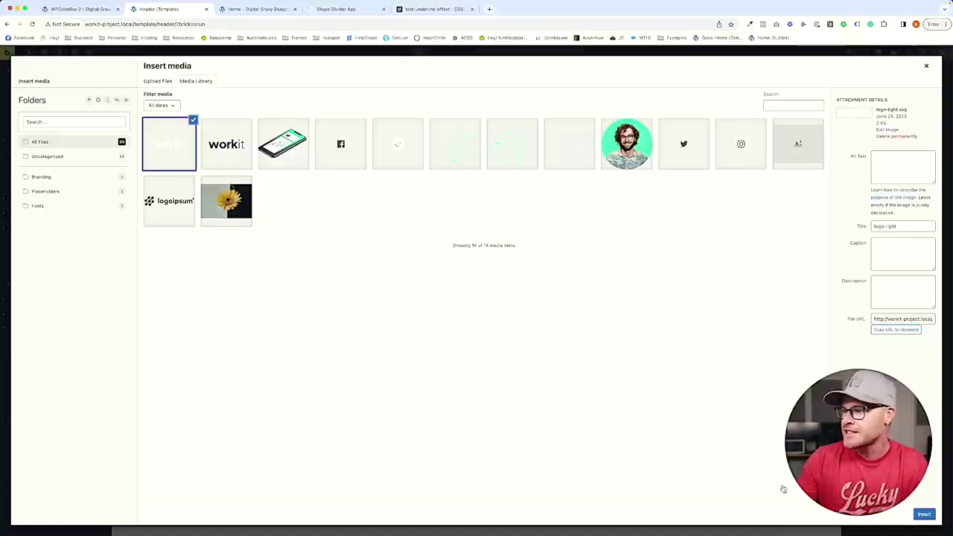
pyautogui.click(926, 514)
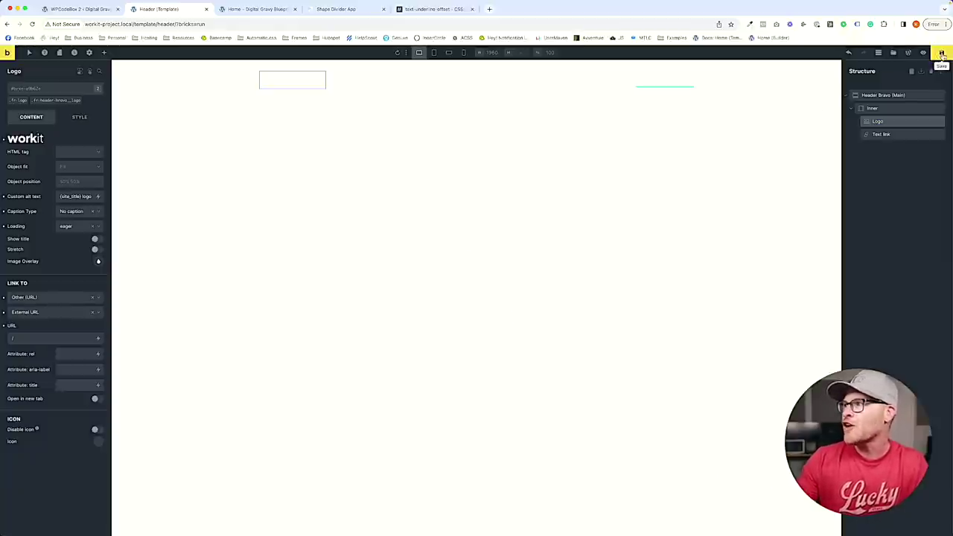
pyautogui.click(257, 10)
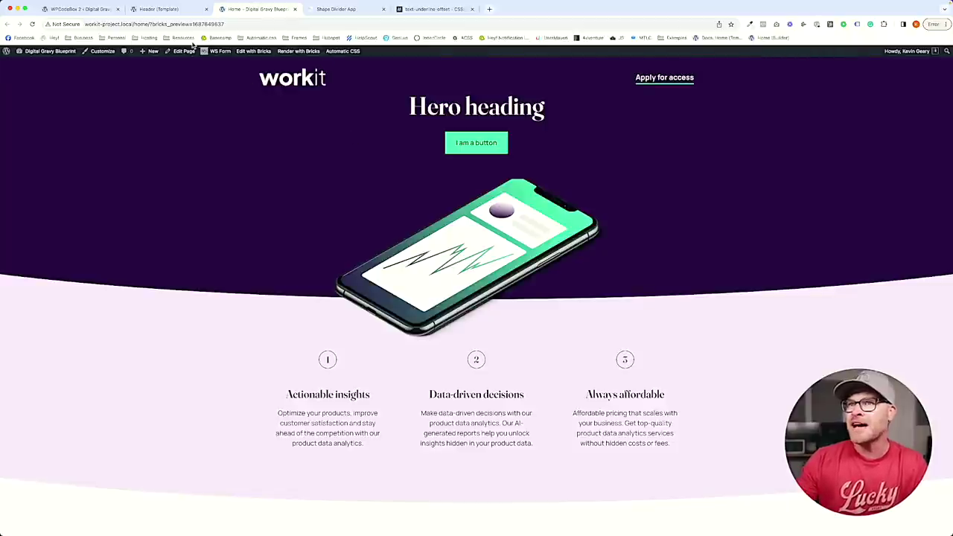
# Set the height of the logo's .fr-logo class to 25 and check the header while scrolling the home page.
pyautogui.click(163, 9)
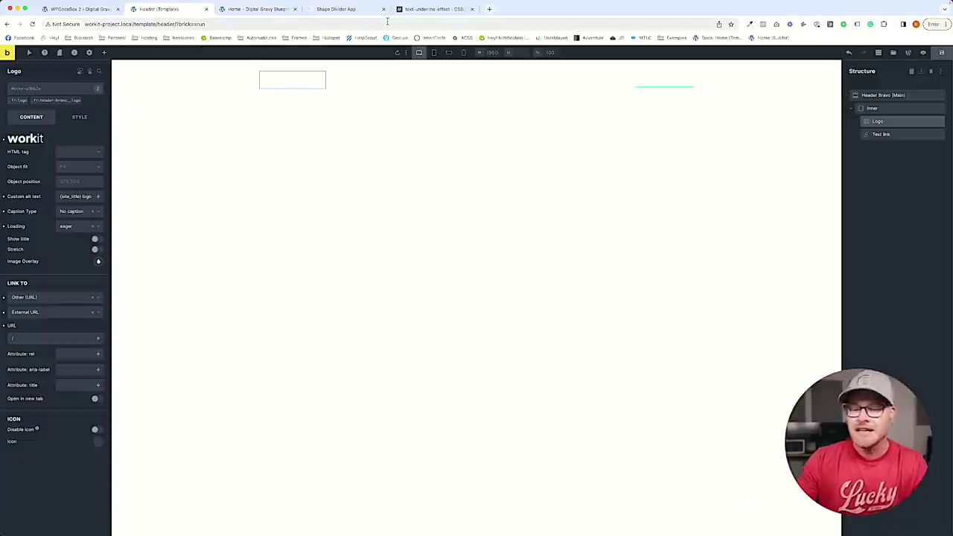
pyautogui.press('super+Tab')
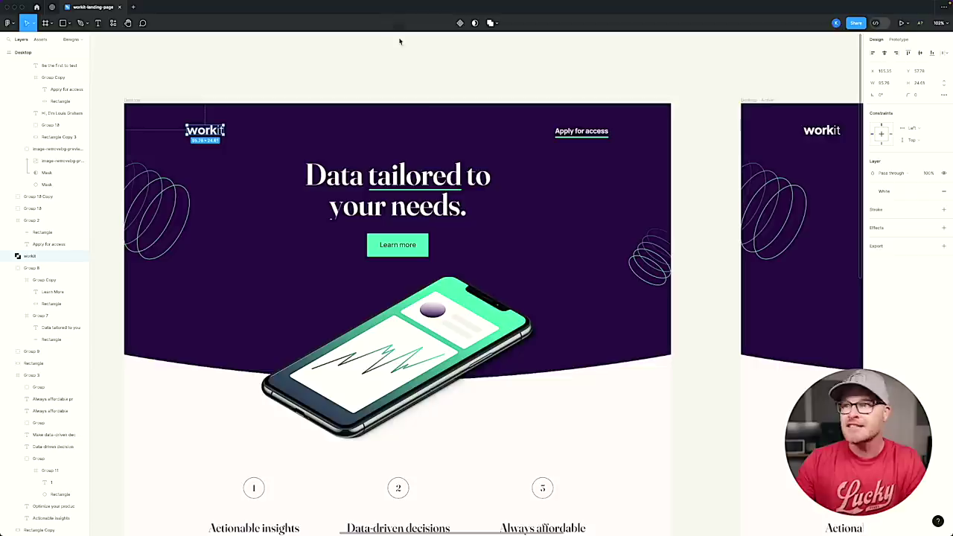
pyautogui.press('super+Tab')
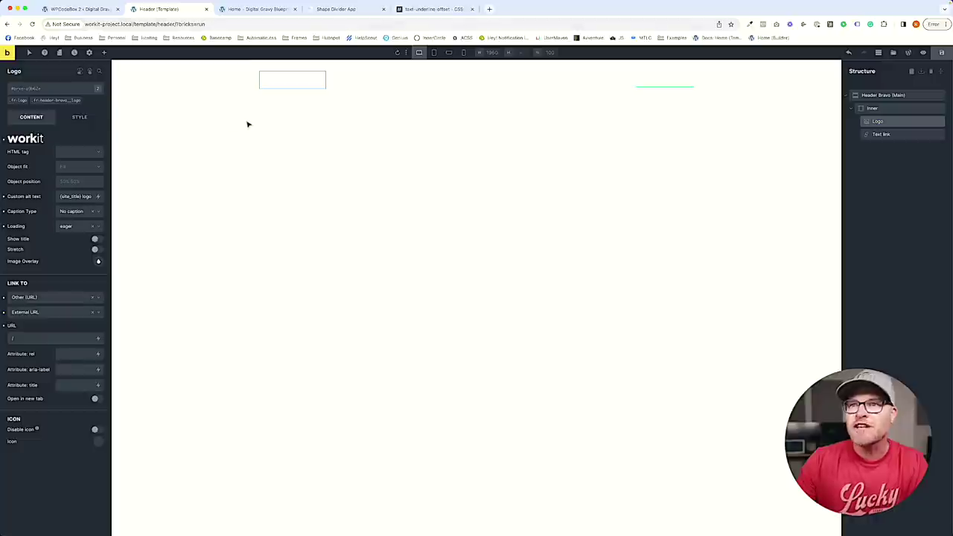
pyautogui.click(23, 102)
pyautogui.click(78, 118)
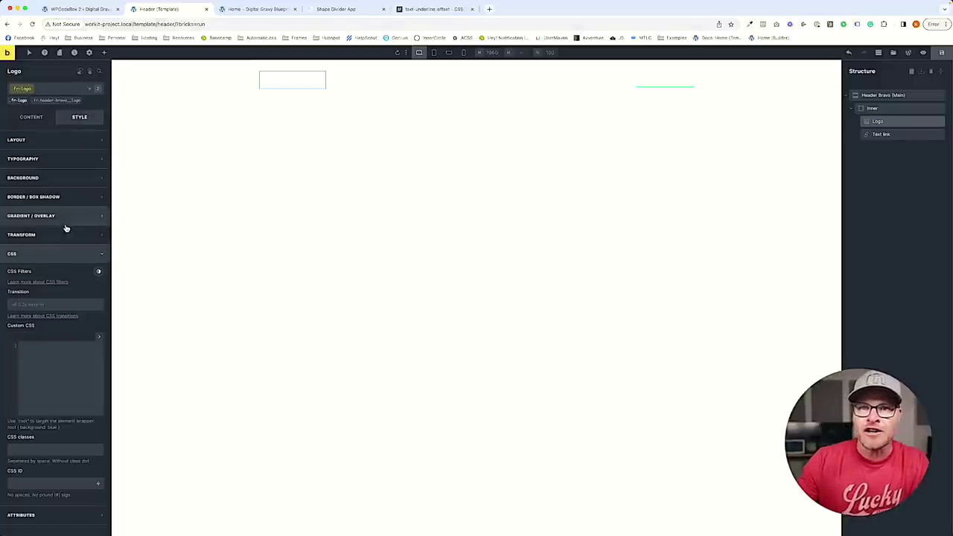
pyautogui.click(63, 144)
pyautogui.click(85, 334)
pyautogui.write('25')
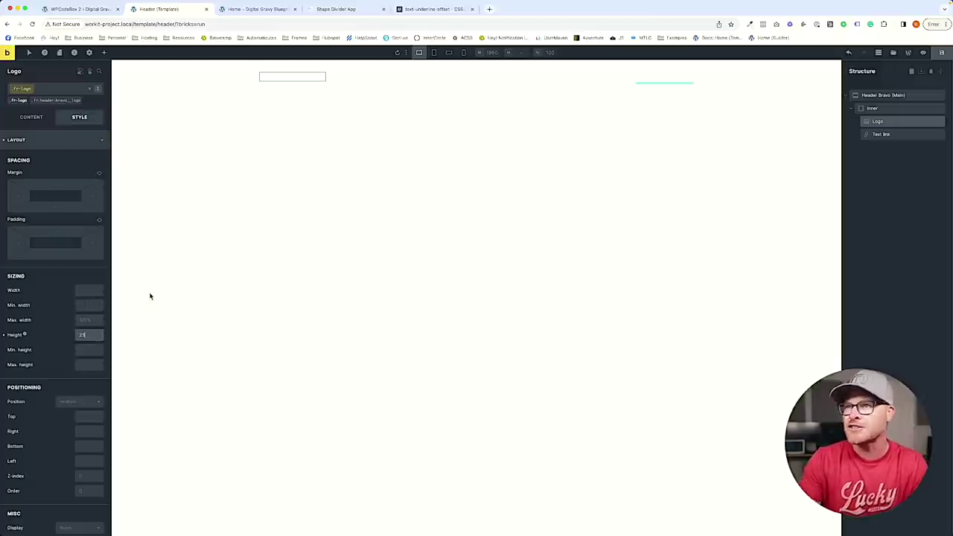
pyautogui.hotkey('ctrl', 'Tab')
pyautogui.scroll(-3, 541, 179)
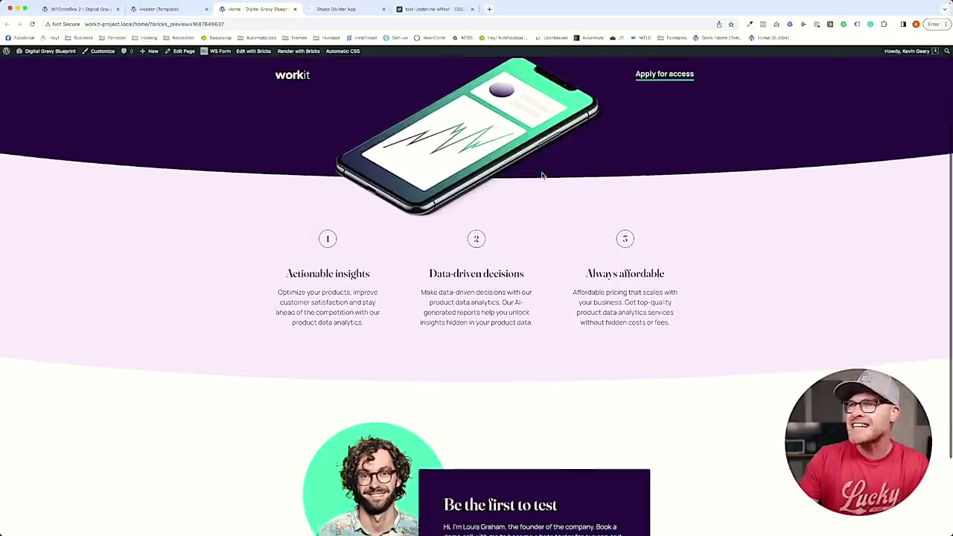
pyautogui.scroll(-2, 541, 175)
pyautogui.scroll(5, 539, 174)
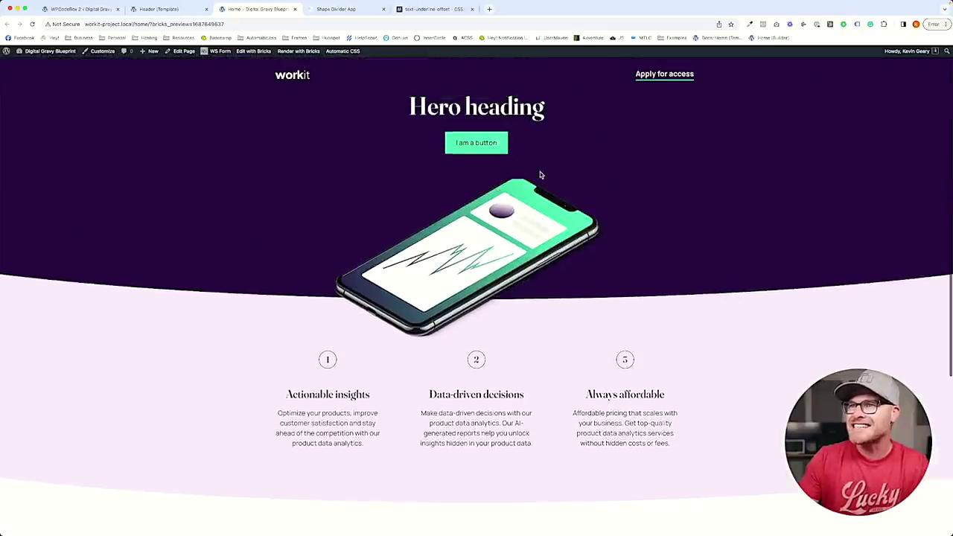
# Set the sticky header's scrolling background color to the base color in the template settings and save the template.
pyautogui.click(171, 9)
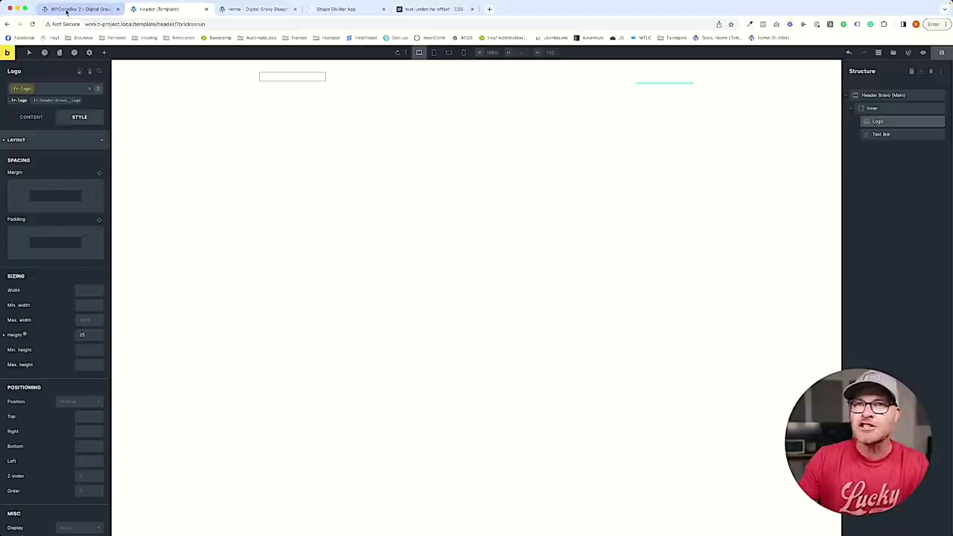
pyautogui.click(88, 52)
pyautogui.click(57, 109)
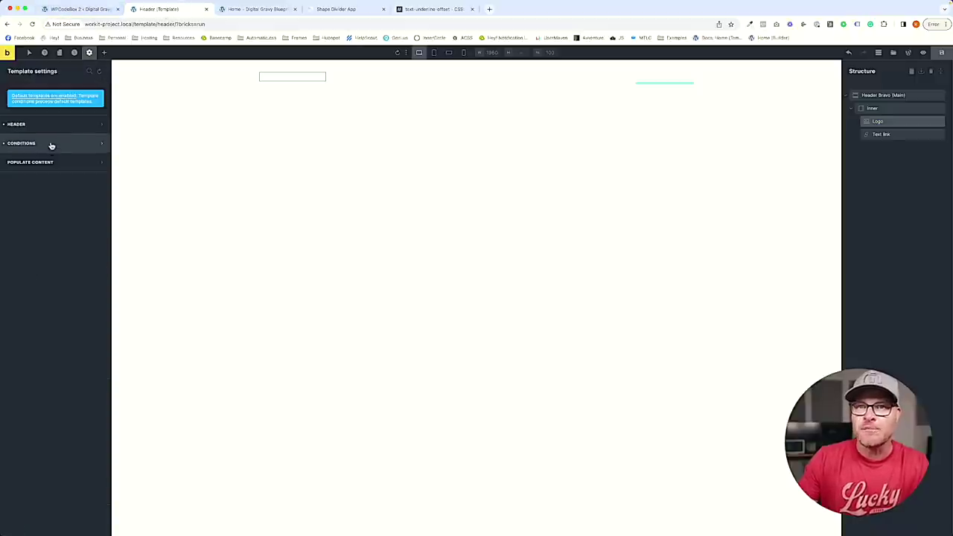
pyautogui.click(52, 126)
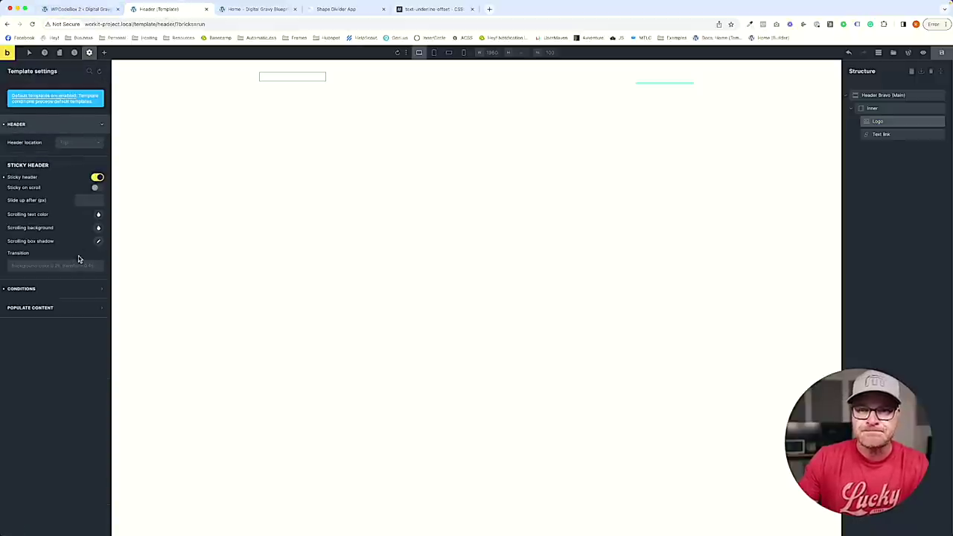
pyautogui.rightClick(97, 231)
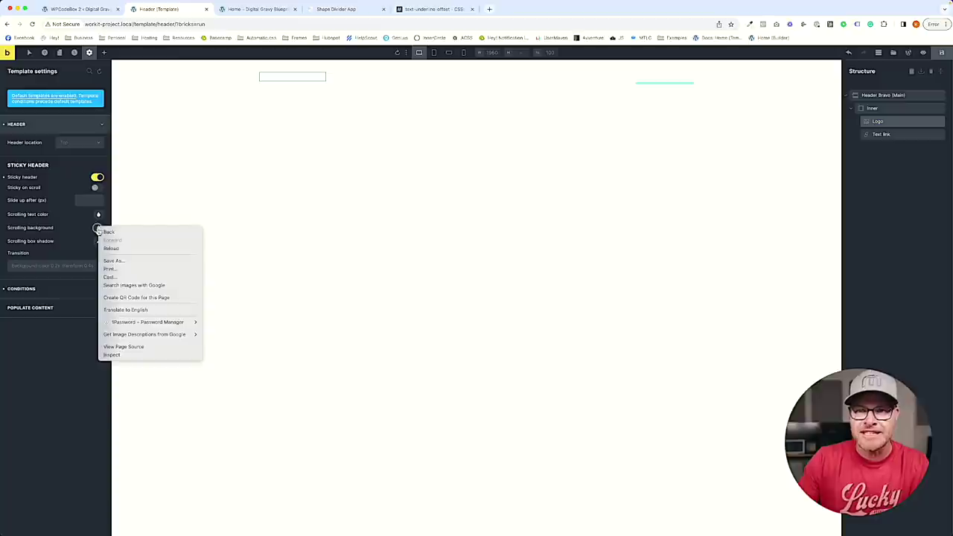
pyautogui.click(97, 228)
pyautogui.rightClick(93, 249)
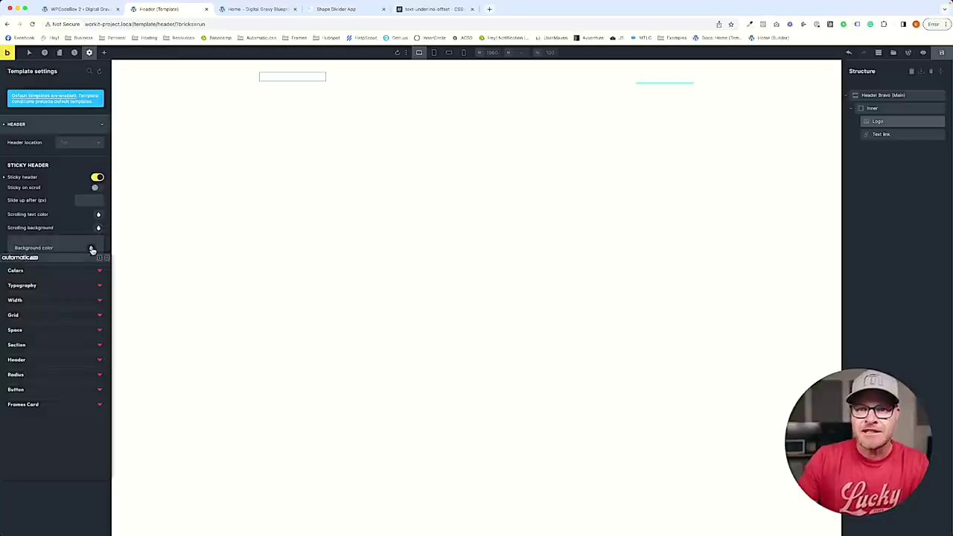
pyautogui.click(43, 274)
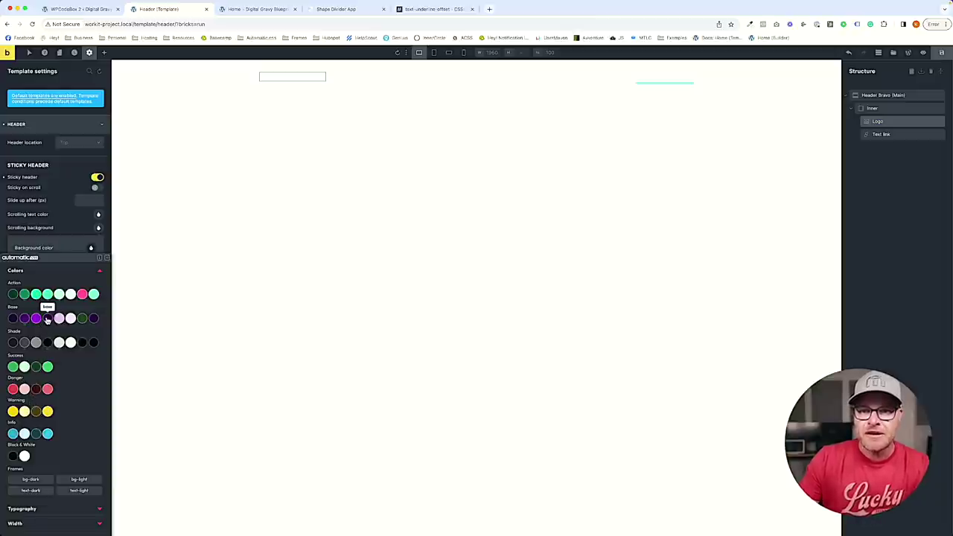
pyautogui.click(48, 318)
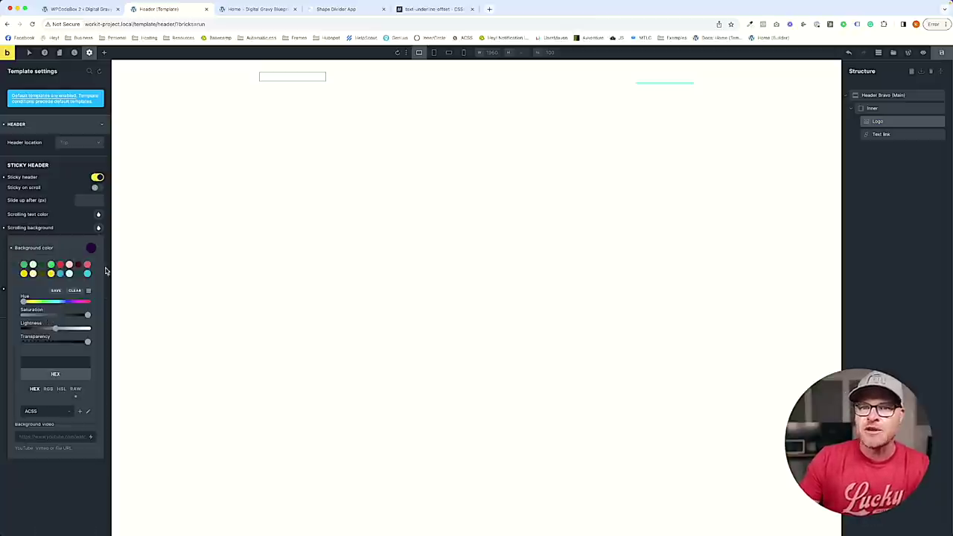
pyautogui.click(943, 50)
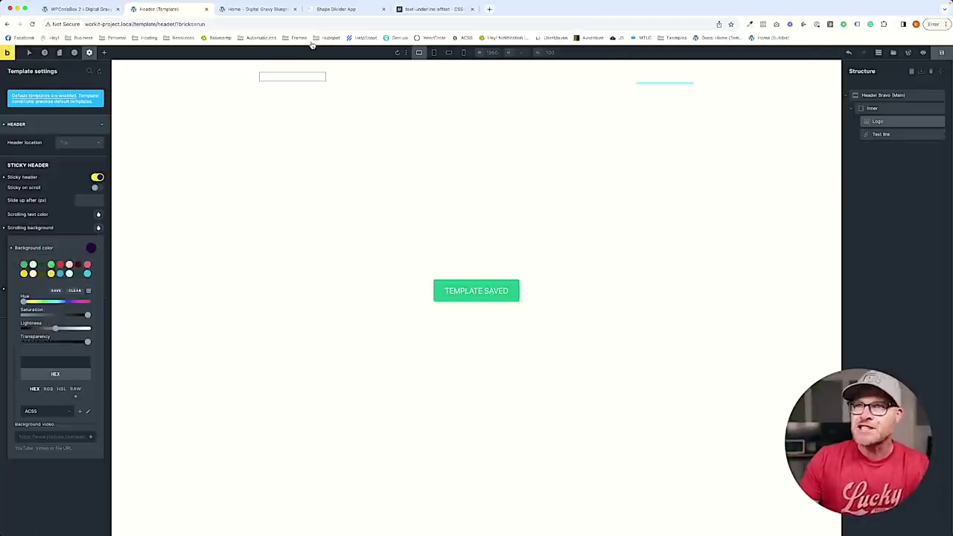
# Reload the home page and check the sticky header's background while scrolling.
pyautogui.click(241, 9)
pyautogui.scroll(-3, 206, 150)
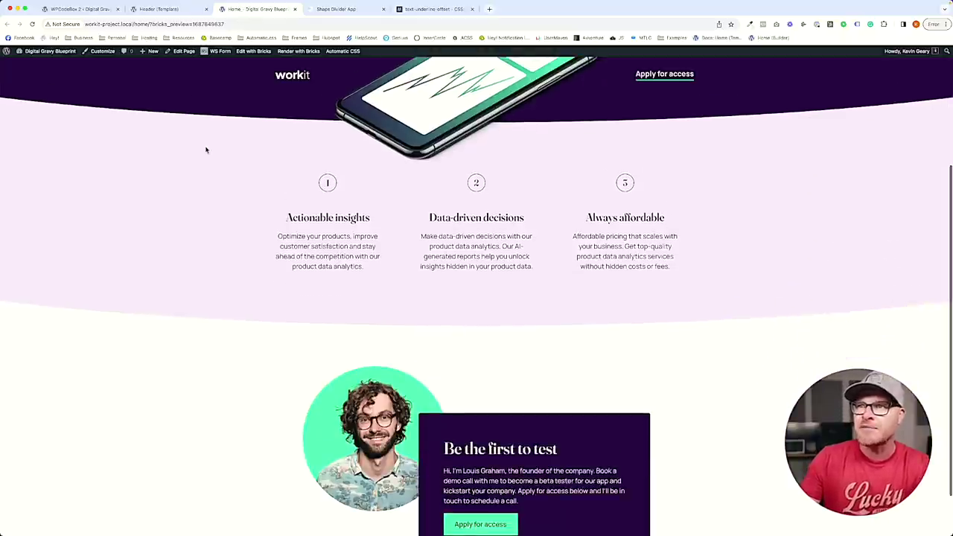
pyautogui.scroll(3, 206, 150)
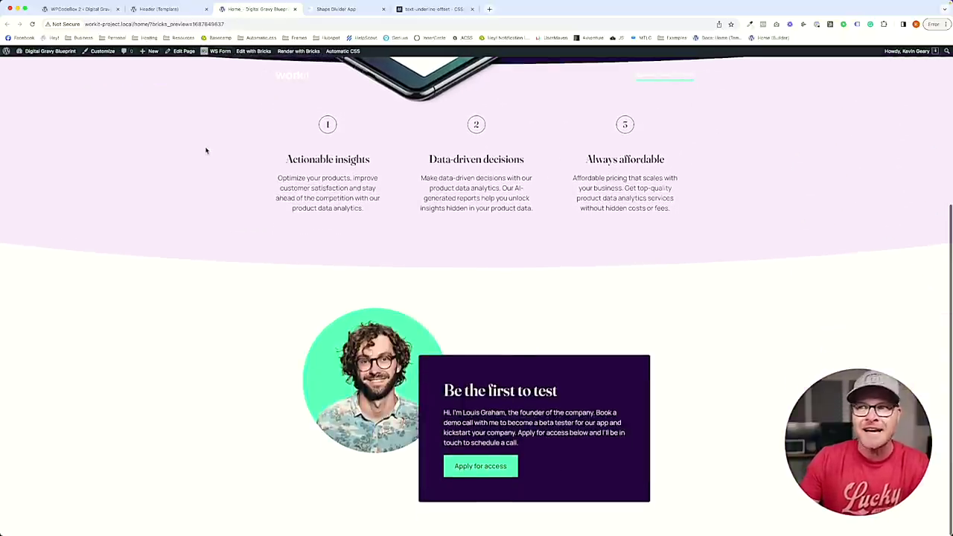
pyautogui.press('super+r')
pyautogui.scroll(5, 206, 152)
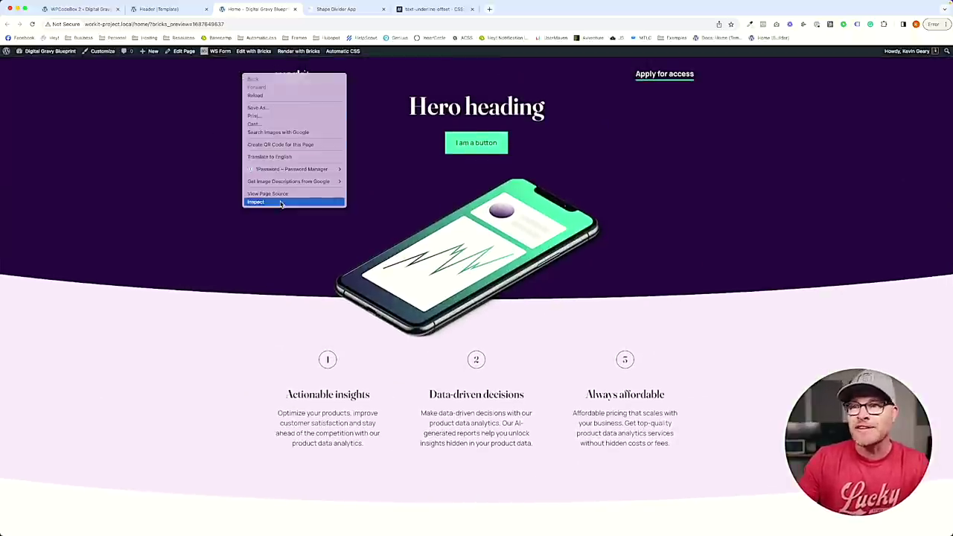
# Inspect the header in the home page's developer tools and copy the header element's ID, brx-header.
pyautogui.rightClick(367, 75)
pyautogui.click(403, 187)
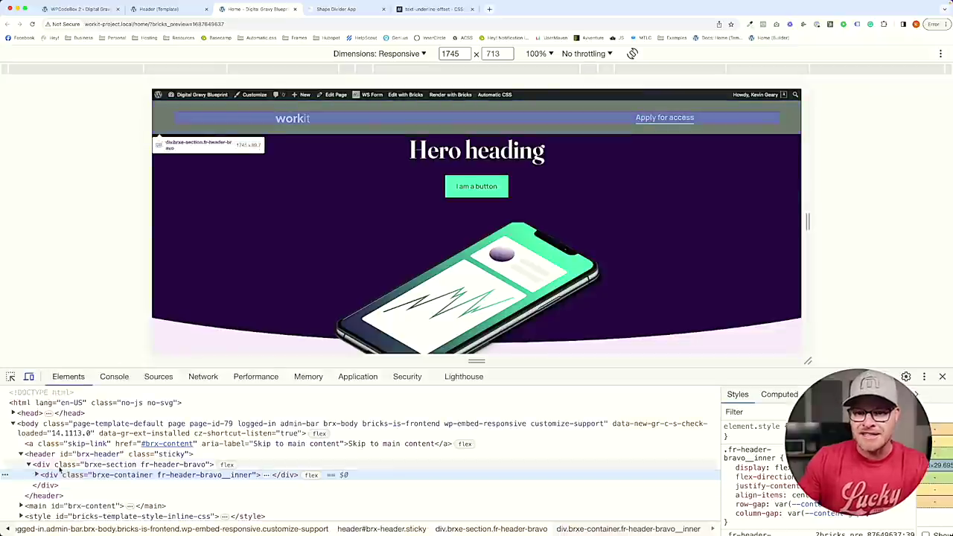
pyautogui.click(67, 455)
pyautogui.scroll(-3, 213, 266)
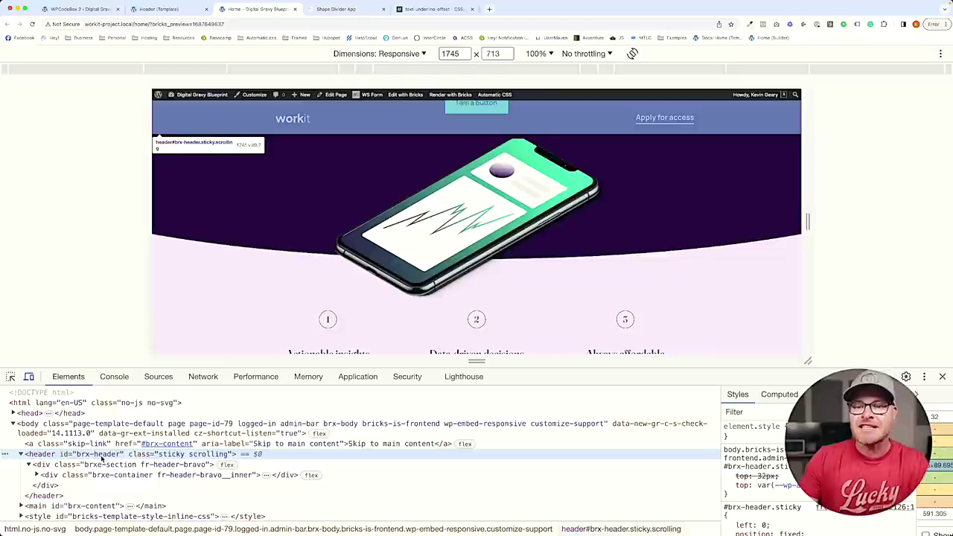
pyautogui.doubleClick(105, 458)
pyautogui.hotkey('ctrl', 'c')
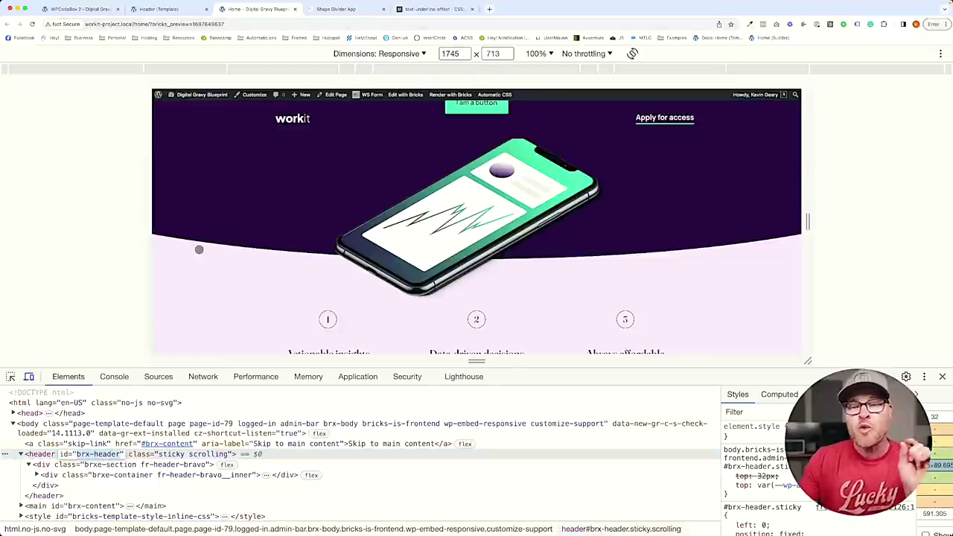
# Add a "// Header" comment at the end of the Styling SCSS snippet in WPCodeBox 2.
pyautogui.click(91, 10)
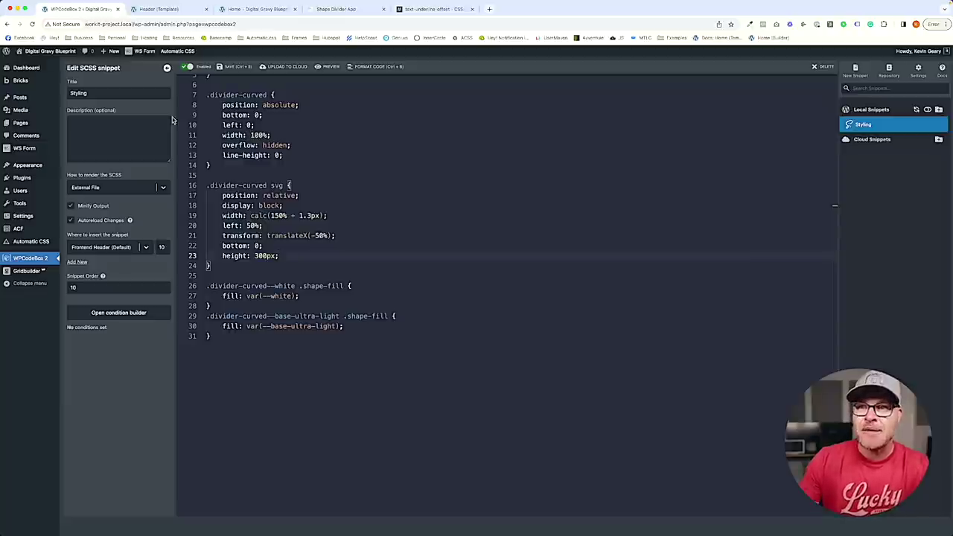
pyautogui.click(257, 379)
pyautogui.press('Return')
pyautogui.press('Return')
pyautogui.write('// Header')
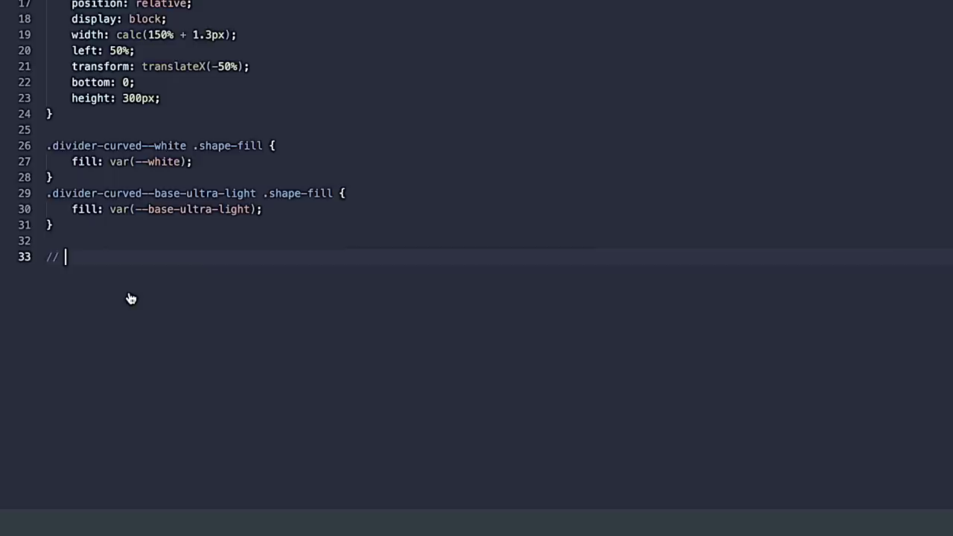
# Create a #brx-header.scrolling rule below the Header comment using the copied ID.
pyautogui.press('Return')
pyautogui.press('Return')
pyautogui.hotkey('ctrl', 'v')
pyautogui.write('#')
pyautogui.click(47, 289)
pyautogui.write('#')
pyautogui.click(156, 288)
pyautogui.press('BackSpace')
pyautogui.write('.scrolling {')
pyautogui.press('Return')
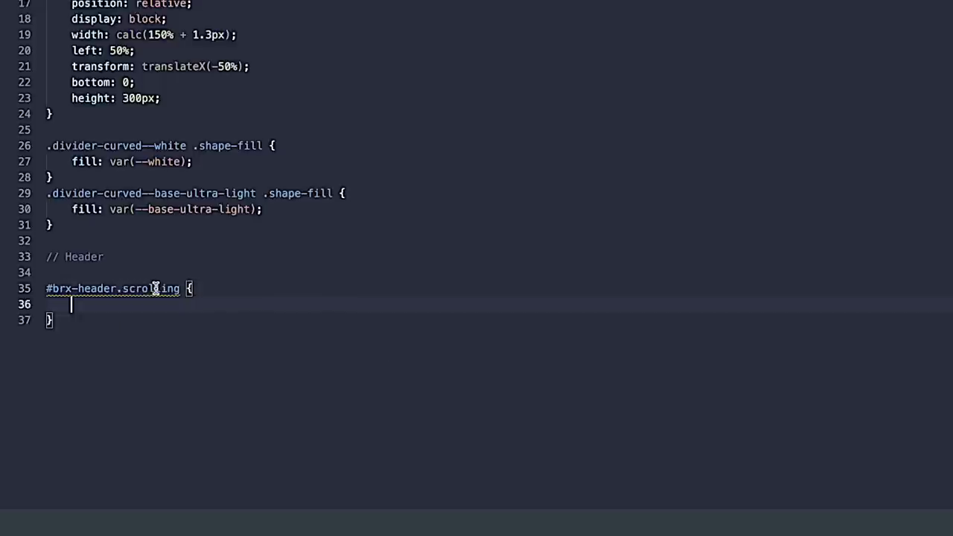
# Set the scrolling header rule's background-color to var(--base) in the Styling snippet.
pyautogui.write('background-c')
pyautogui.press('Return')
pyautogui.write('var(')
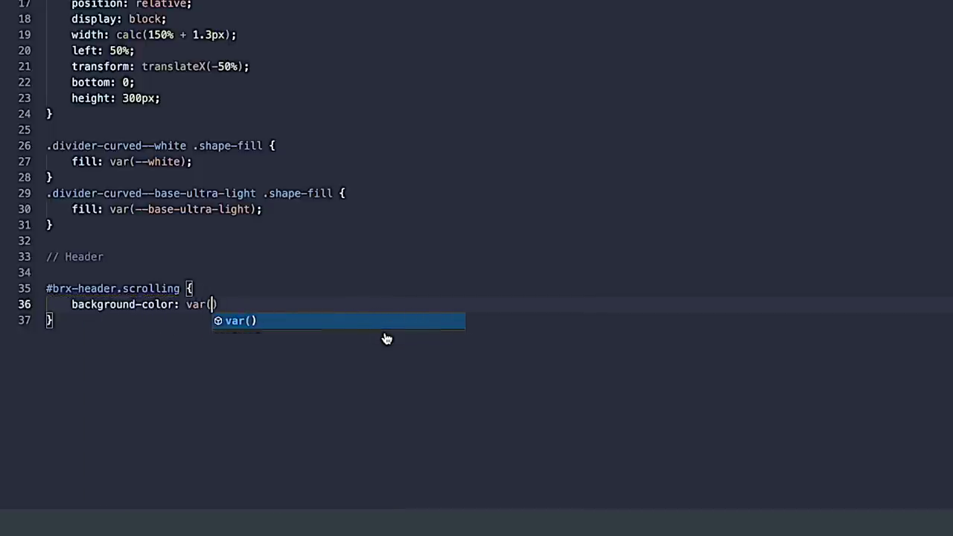
pyautogui.write('--base')
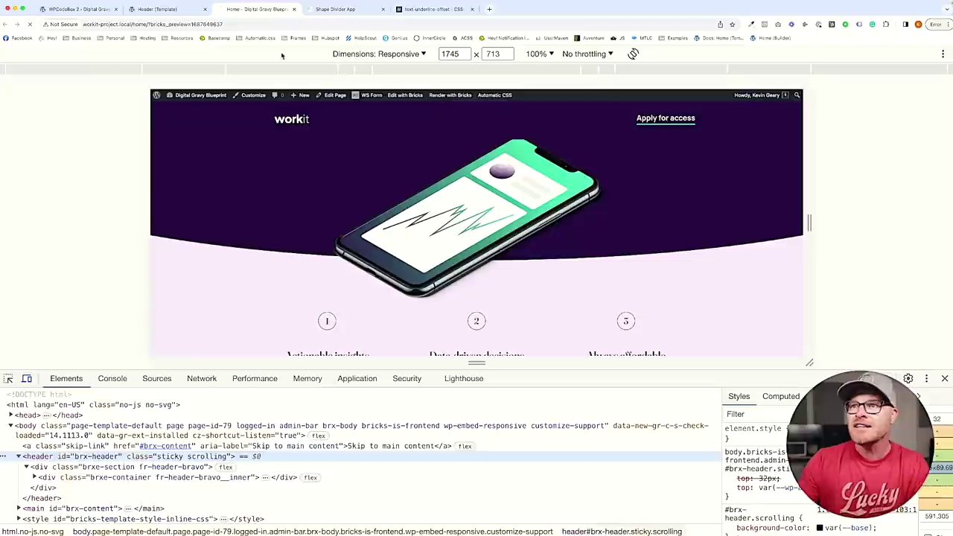
# Check the sticky header's background while scrolling the home page up and down, and close the developer tools.
pyautogui.scroll(-10, 241, 199)
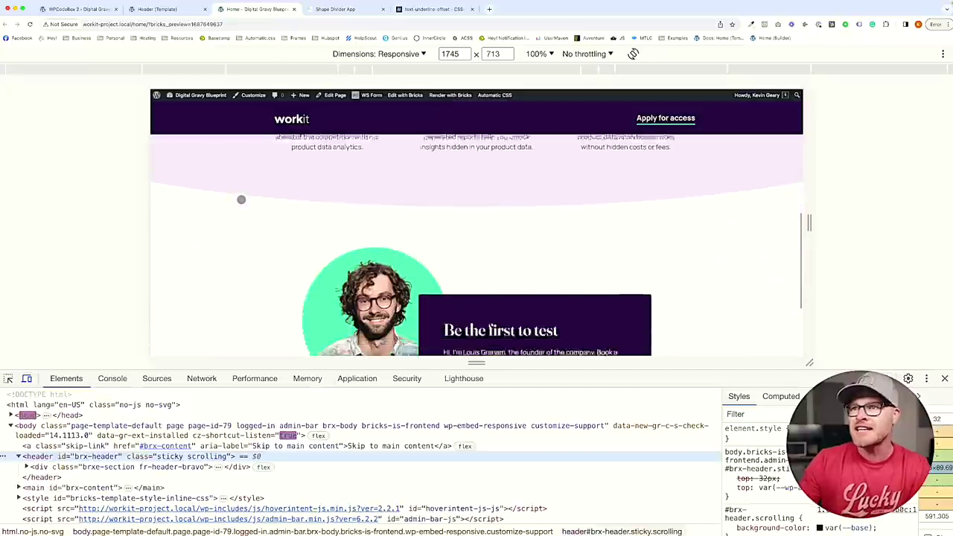
pyautogui.scroll(10, 242, 200)
pyautogui.scroll(-10, 241, 200)
pyautogui.press('super+alt+i')
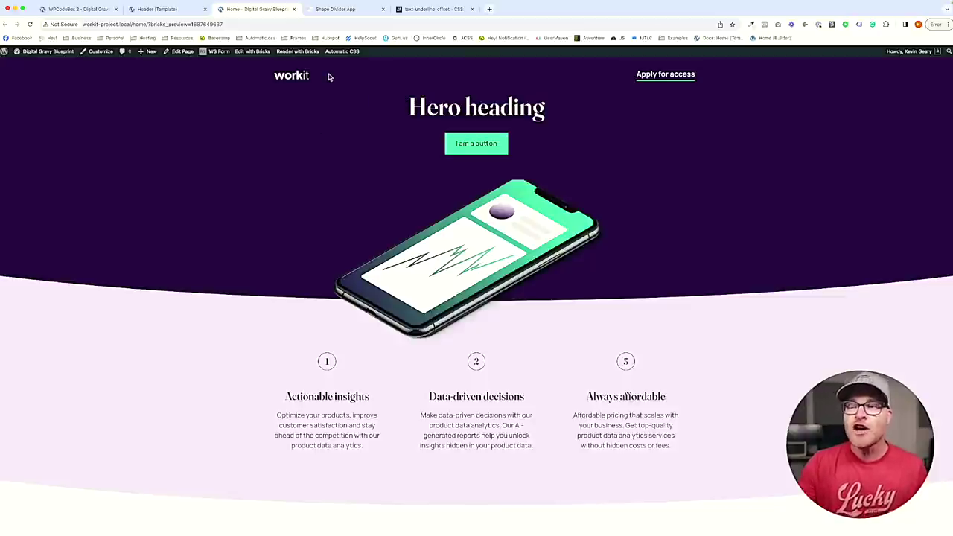
# Inspect the #brx-header element above the hero heading to examine the header's height.
pyautogui.moveTo(399, 103); pyautogui.dragTo(581, 138)
pyautogui.click(583, 139)
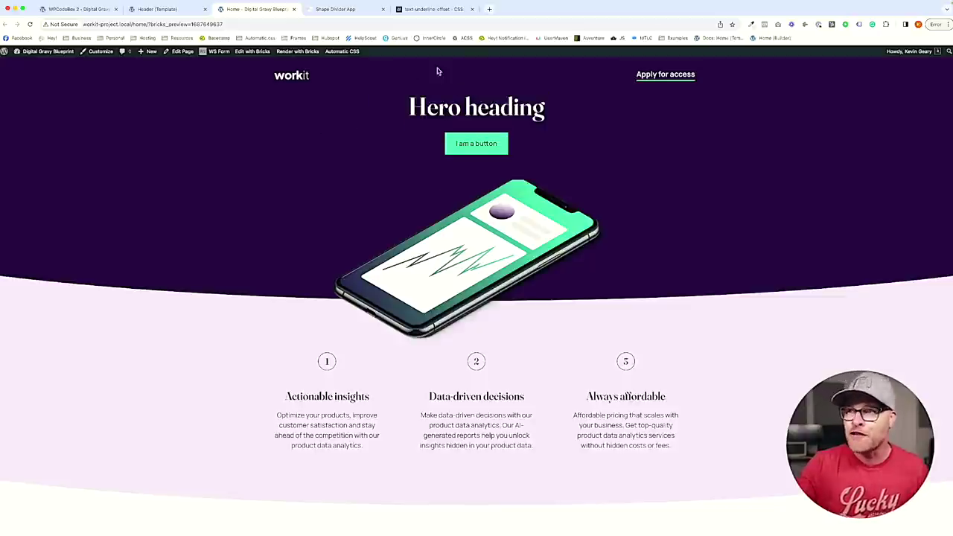
pyautogui.rightClick(364, 74)
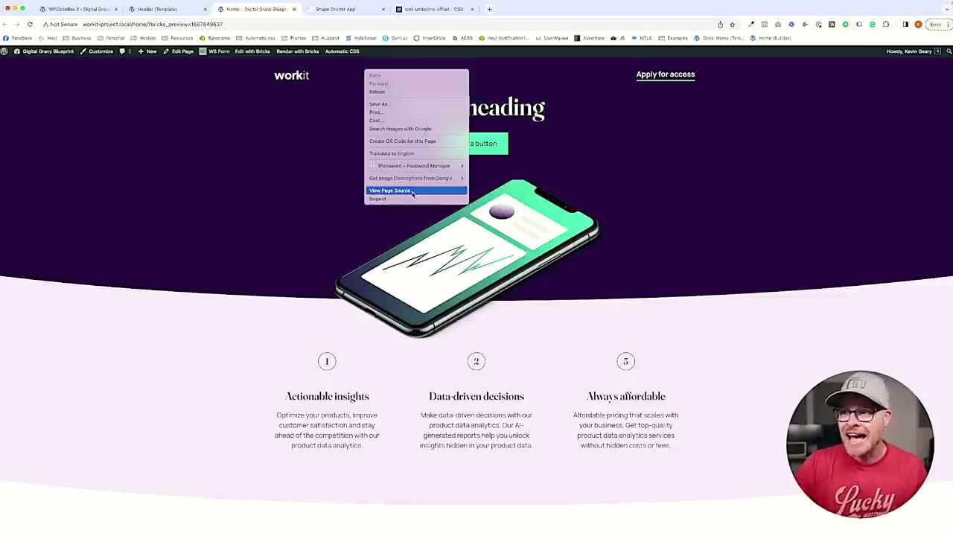
pyautogui.click(410, 201)
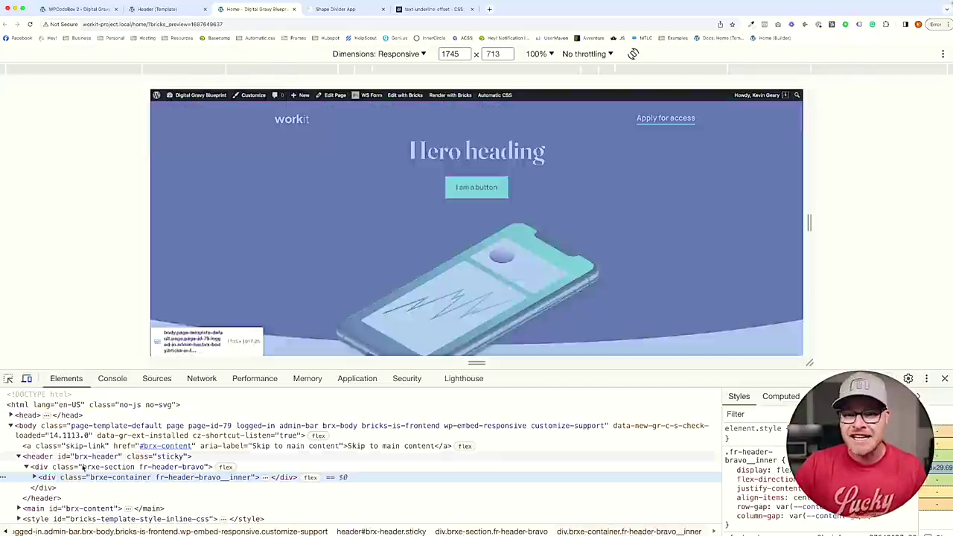
pyautogui.click(86, 458)
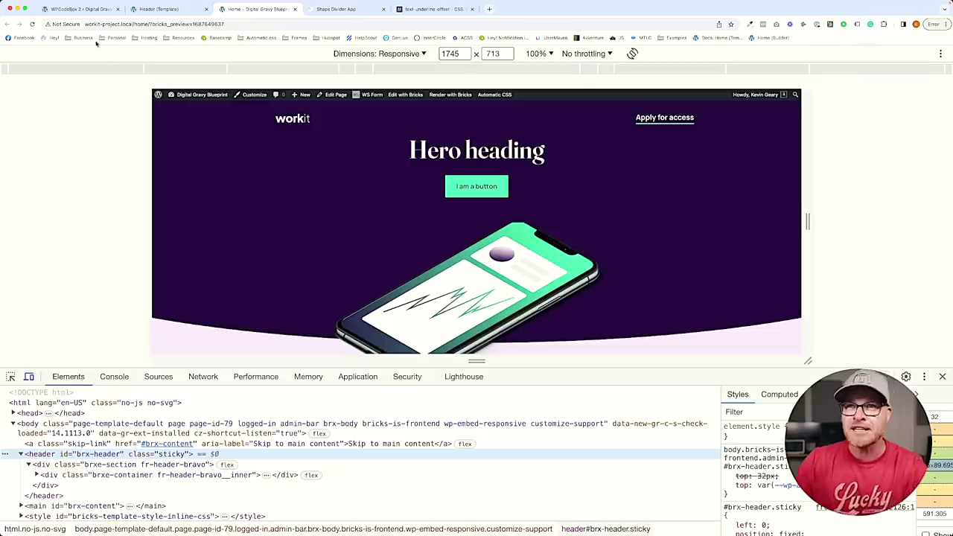
# Set all four header heights to 90 px in the Additional Styling settings of Automatic CSS.
pyautogui.click(80, 9)
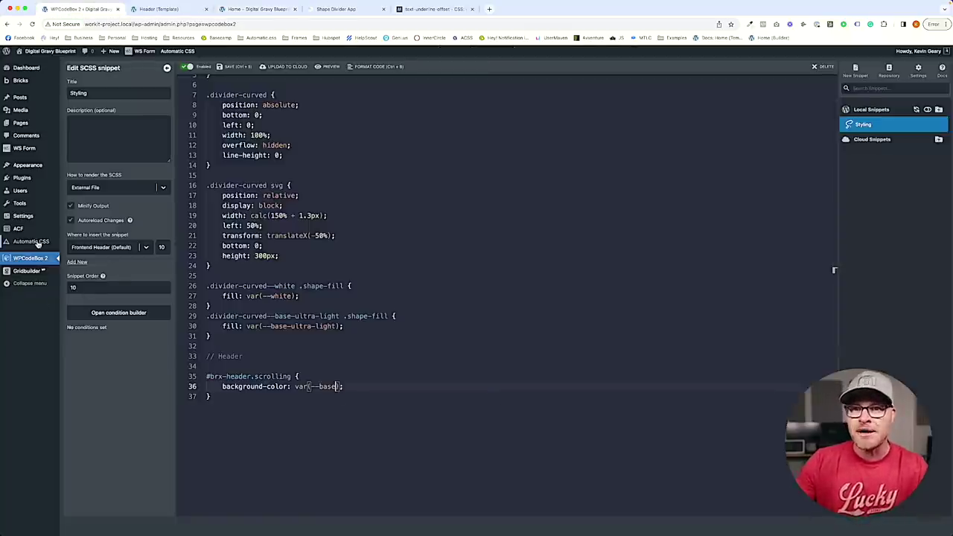
pyautogui.click(33, 242)
pyautogui.click(352, 206)
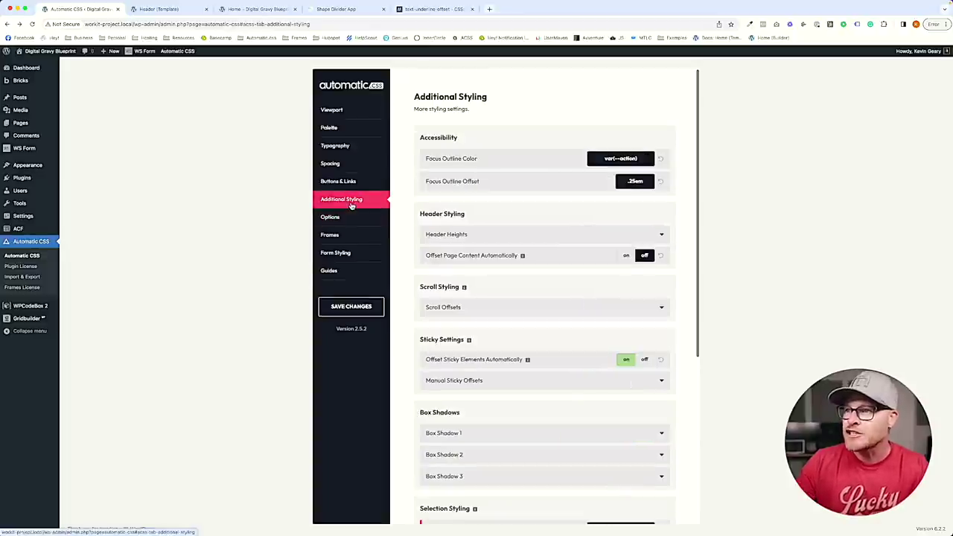
pyautogui.click(603, 237)
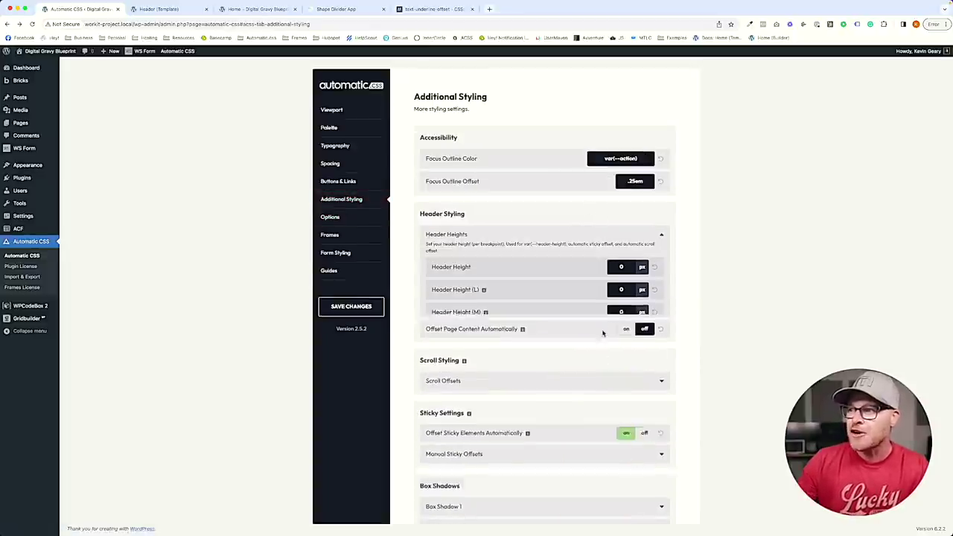
pyautogui.press('Tab')
pyautogui.write('90')
pyautogui.press('Tab')
pyautogui.write('90')
pyautogui.press('Tab')
pyautogui.write('90')
pyautogui.press('Tab')
pyautogui.scroll(-3, 634, 267)
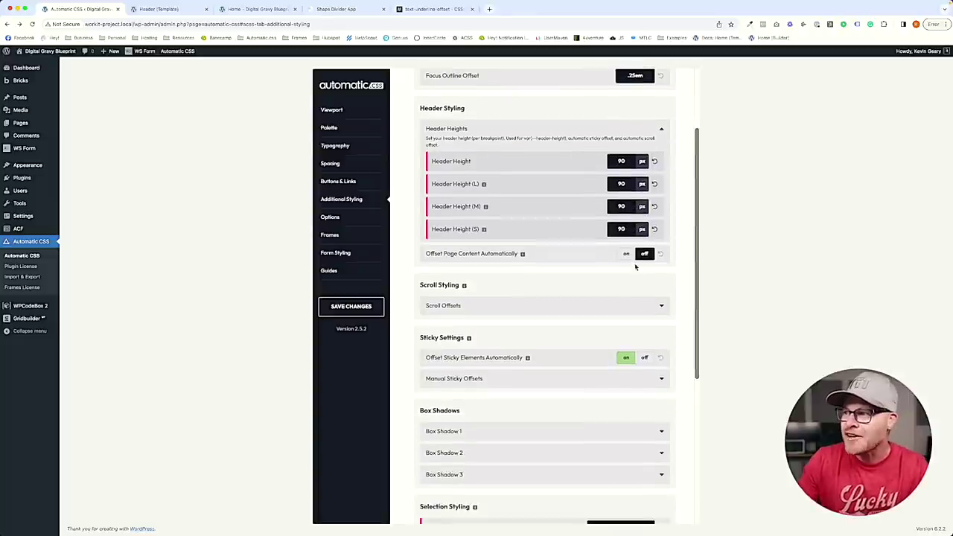
# Turn on Offset Page Content Automatically and save the Automatic CSS changes.
pyautogui.moveTo(427, 254); pyautogui.dragTo(523, 255)
pyautogui.click(563, 262)
pyautogui.moveTo(523, 256)
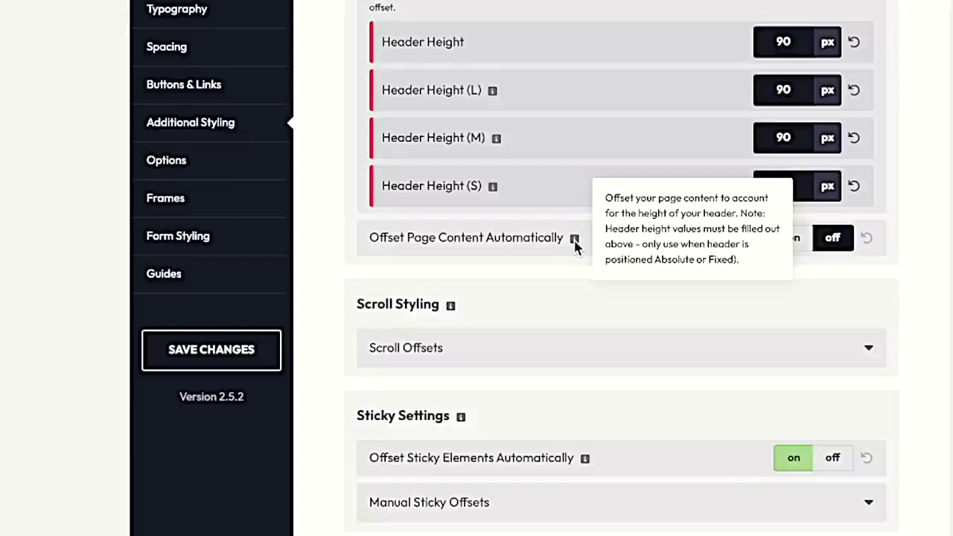
pyautogui.click(799, 239)
pyautogui.click(219, 353)
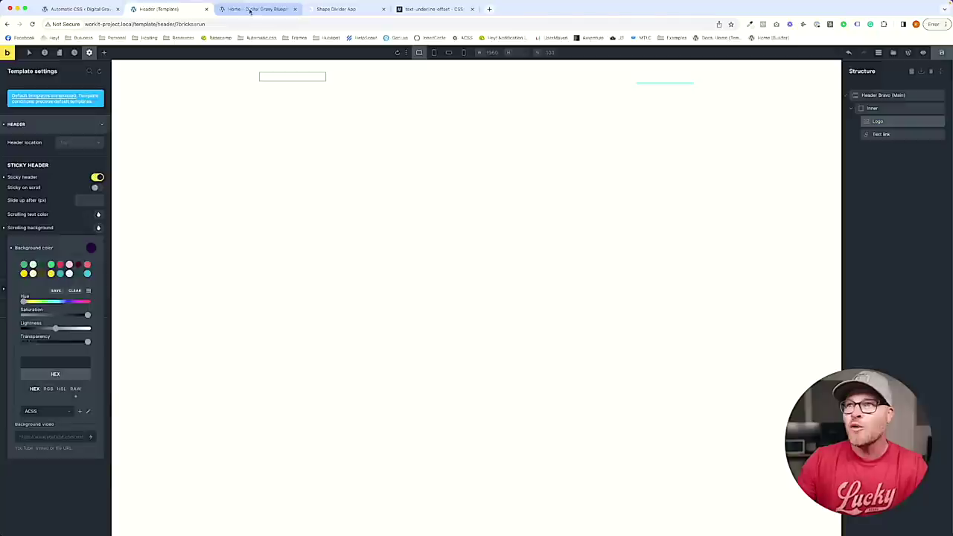
# Close the developer tools on the home page and check the hero's offset below the header while scrolling.
pyautogui.click(250, 9)
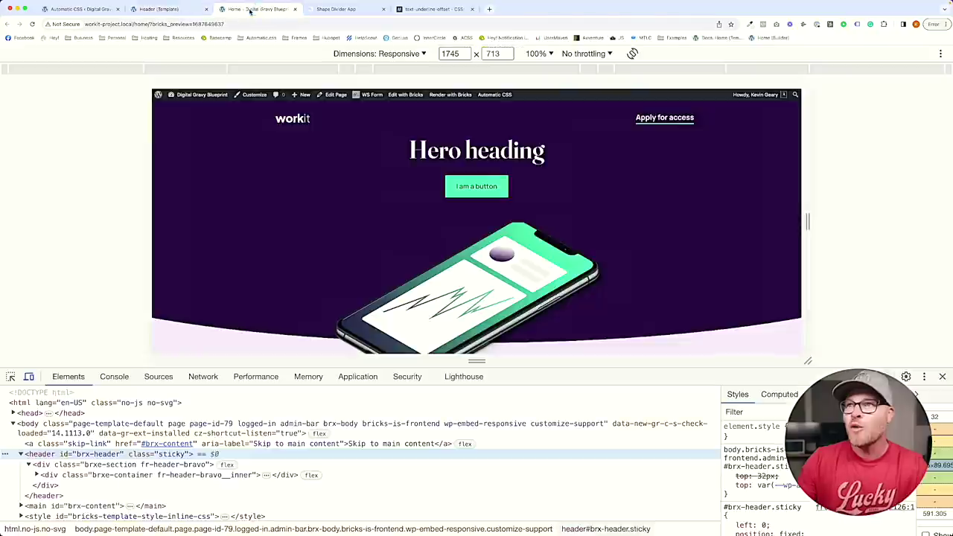
pyautogui.click(942, 377)
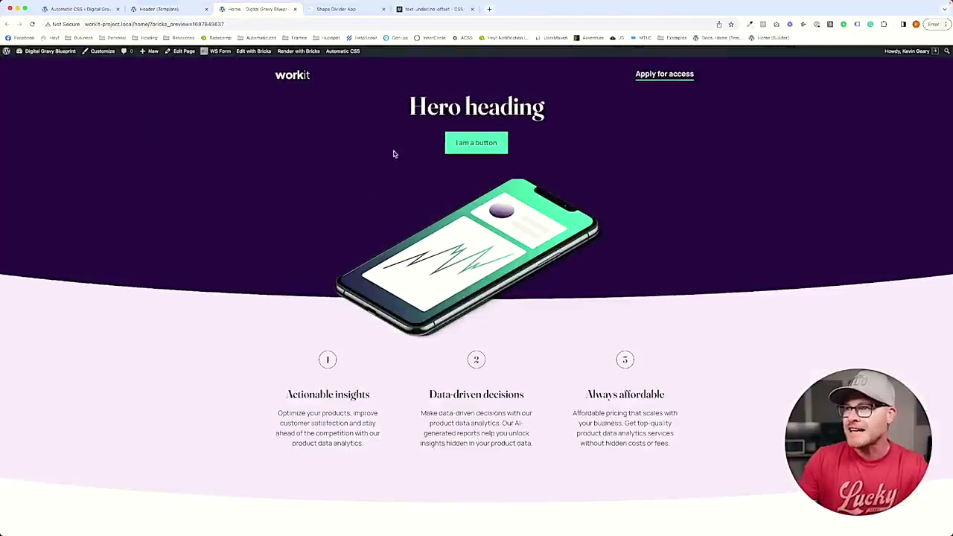
pyautogui.scroll(1, 434, 218)
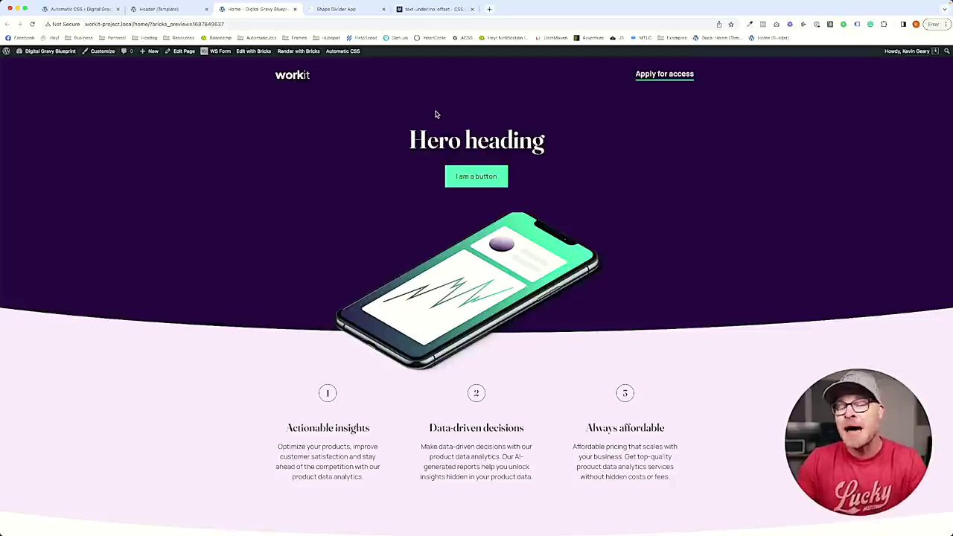
pyautogui.scroll(-5, 435, 111)
# Add a new Bricks template titled Footer in the WordPress dashboard and publish it.
pyautogui.click(80, 9)
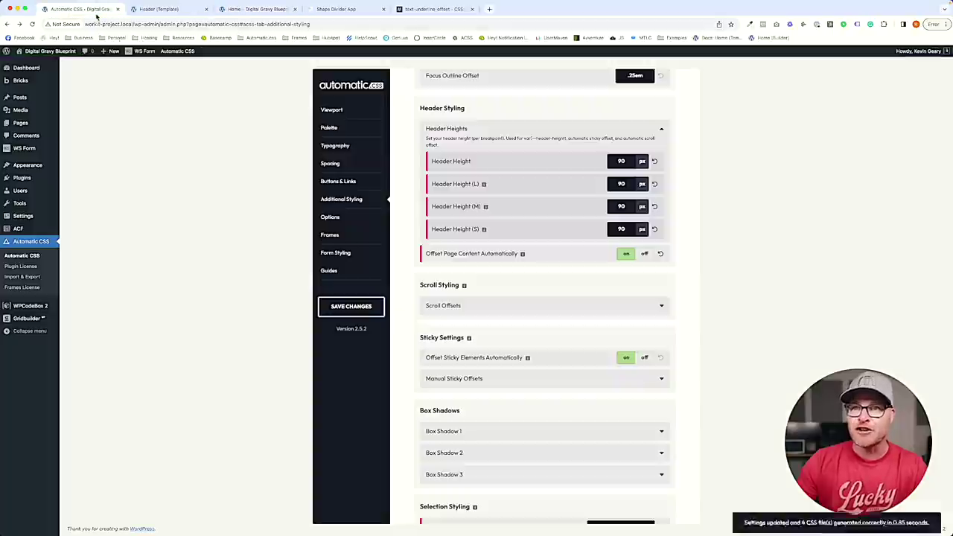
pyautogui.click(153, 9)
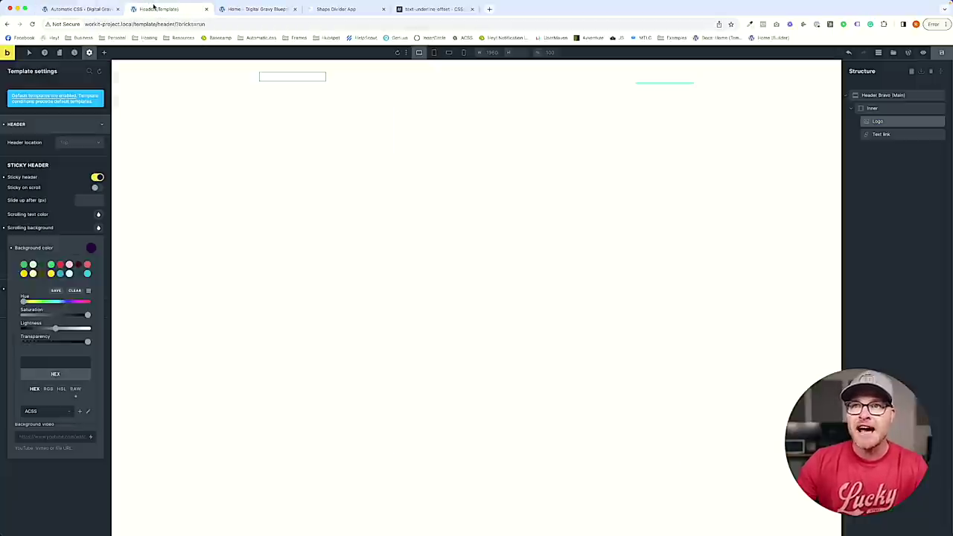
pyautogui.click(82, 11)
pyautogui.moveTo(26, 81)
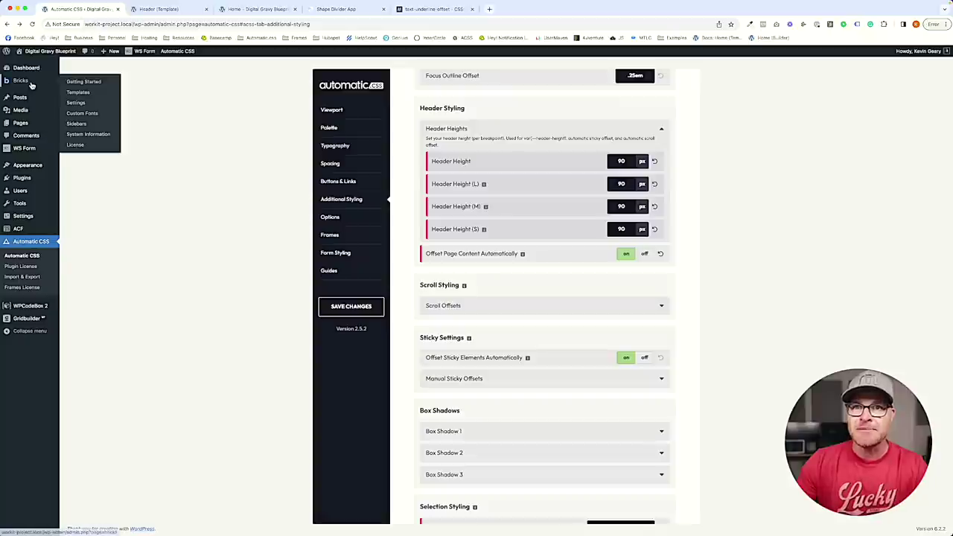
pyautogui.click(75, 90)
pyautogui.click(130, 72)
pyautogui.write('Footer')
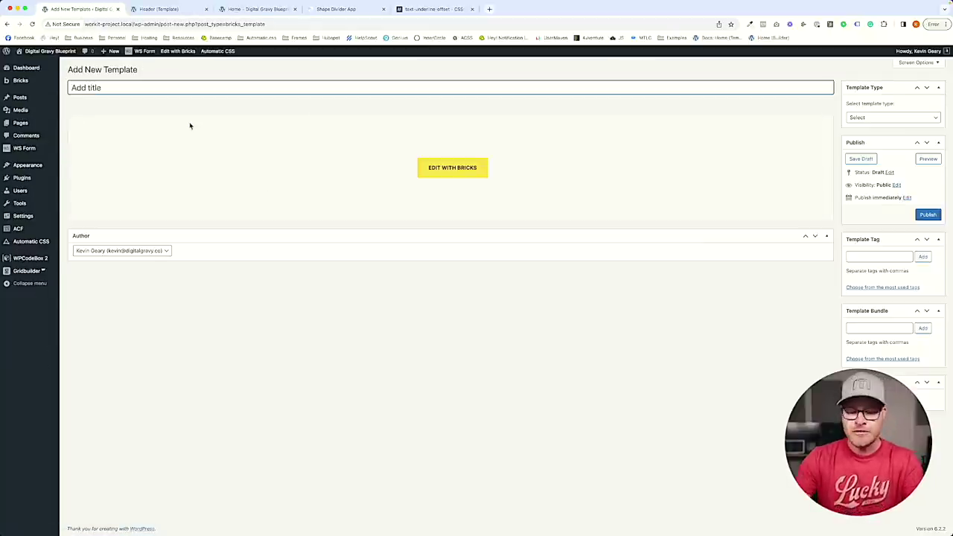
pyautogui.click(928, 214)
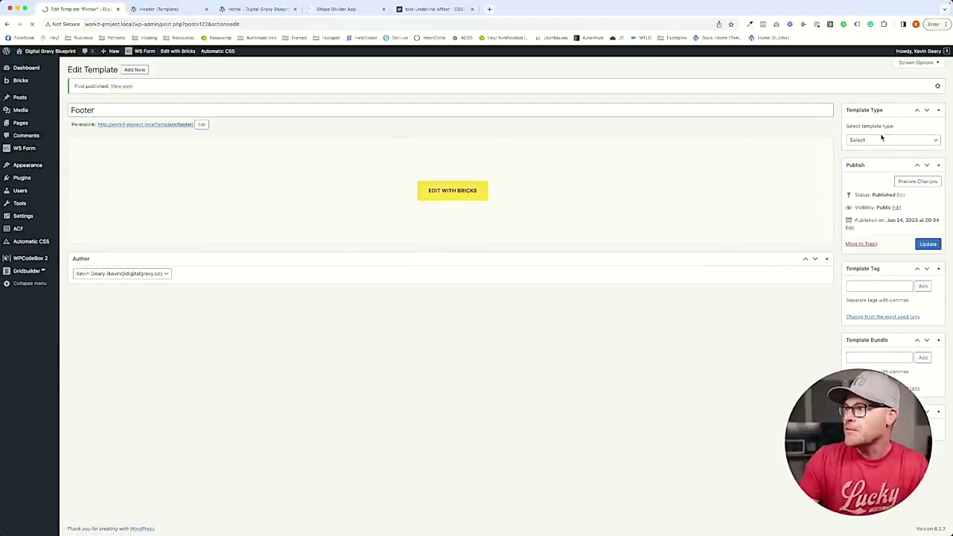
# Set the template type to Footer and update the template.
pyautogui.click(883, 141)
pyautogui.click(886, 157)
pyautogui.click(928, 244)
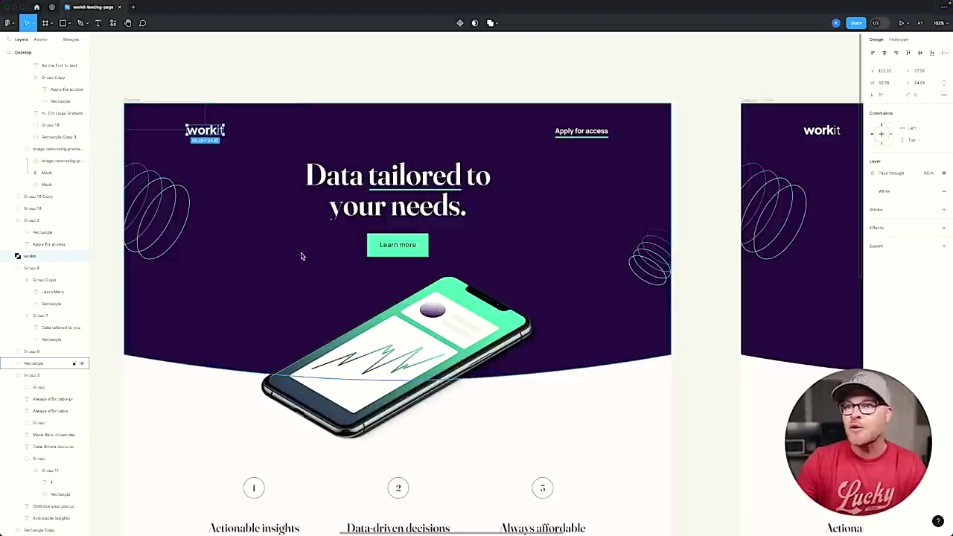
# Examine the footer area of the workit landing page design in Figma and return to Chrome.
pyautogui.scroll(-10, 335, 290)
pyautogui.click(415, 143)
pyautogui.click(391, 196)
pyautogui.press('super+Tab')
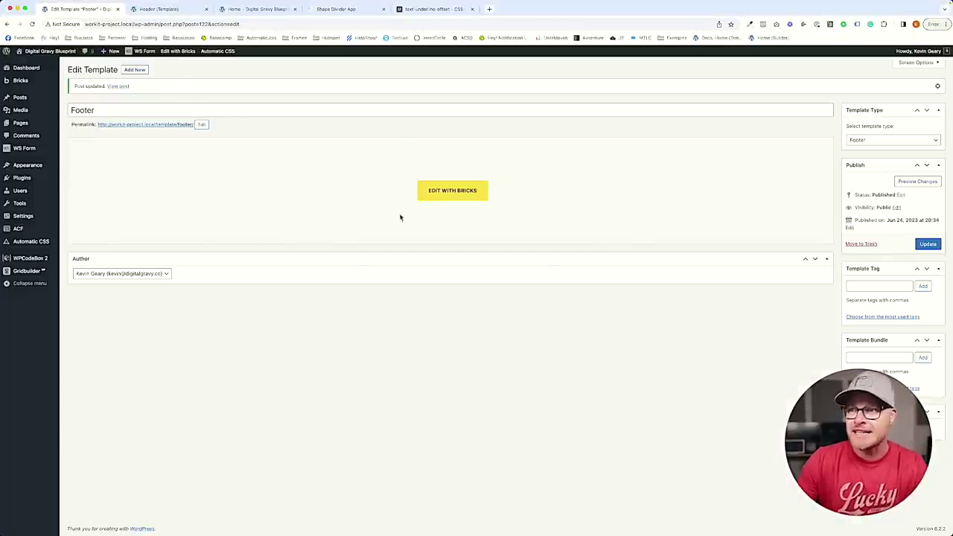
# Open the Footer template in Bricks, search the template library for "footer" and insert Footer Delta.
pyautogui.click(452, 190)
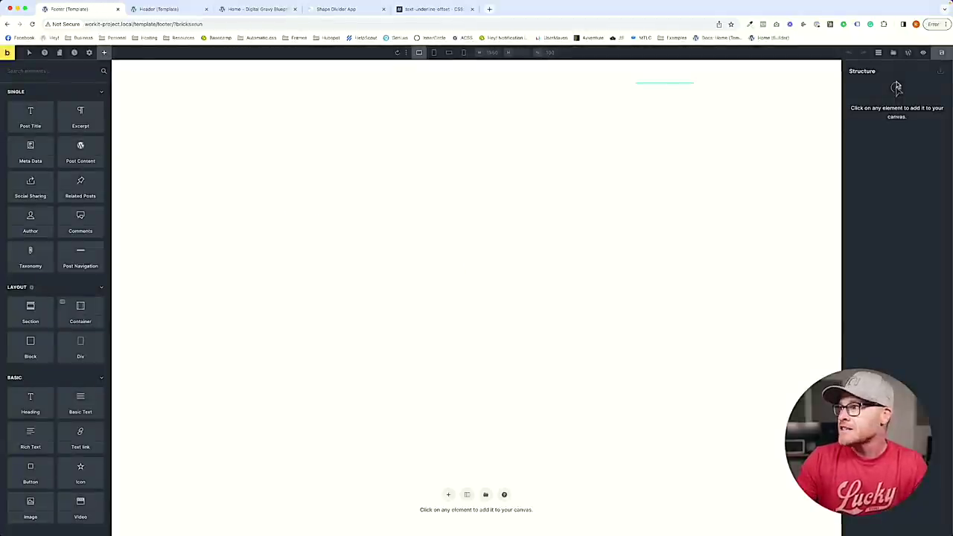
pyautogui.click(892, 50)
pyautogui.click(358, 86)
pyautogui.click(544, 119)
pyautogui.write('footer')
pyautogui.moveTo(483, 315)
pyautogui.click(482, 313)
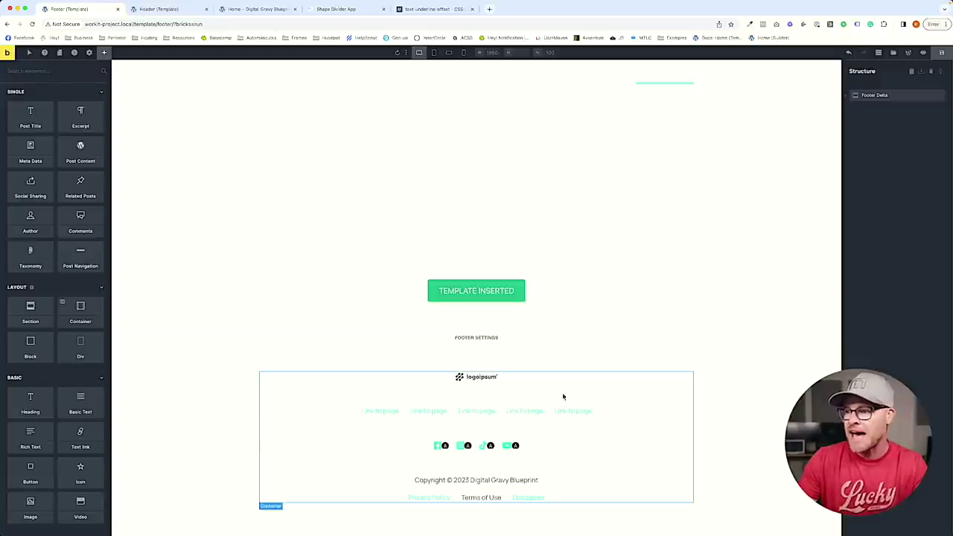
# Delete the Nav and Legal elements from the Footer Delta container and save the template.
pyautogui.click(867, 94)
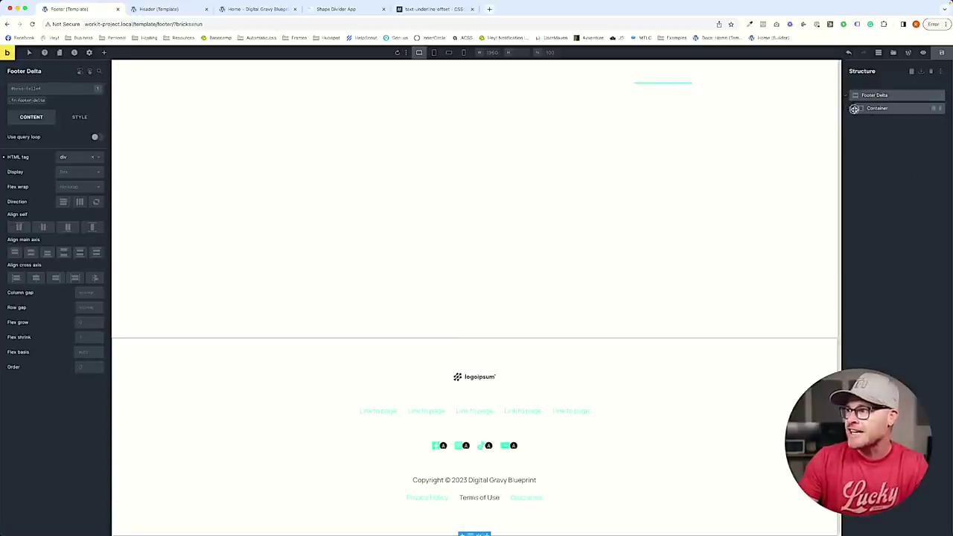
pyautogui.click(854, 109)
pyautogui.click(879, 122)
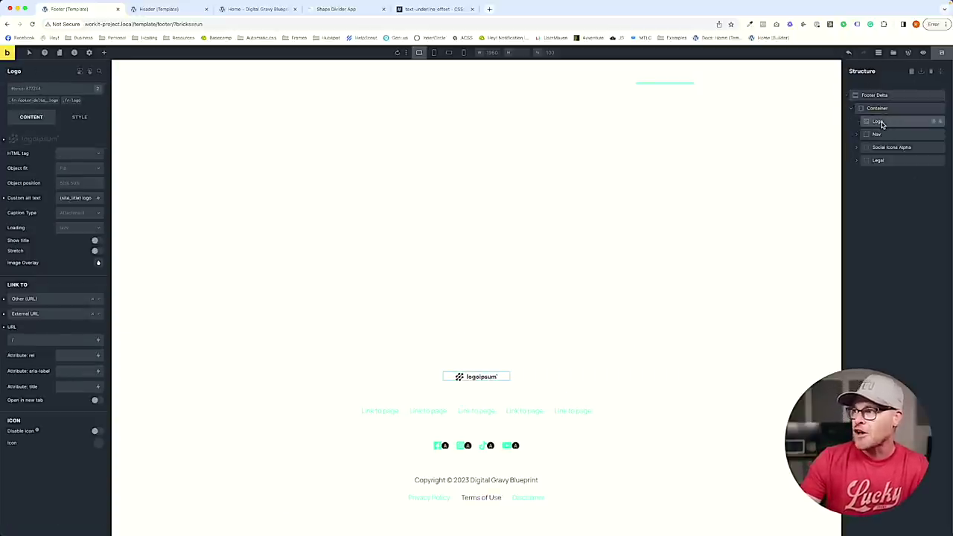
pyautogui.click(877, 134)
pyautogui.press('BackSpace')
pyautogui.click(887, 135)
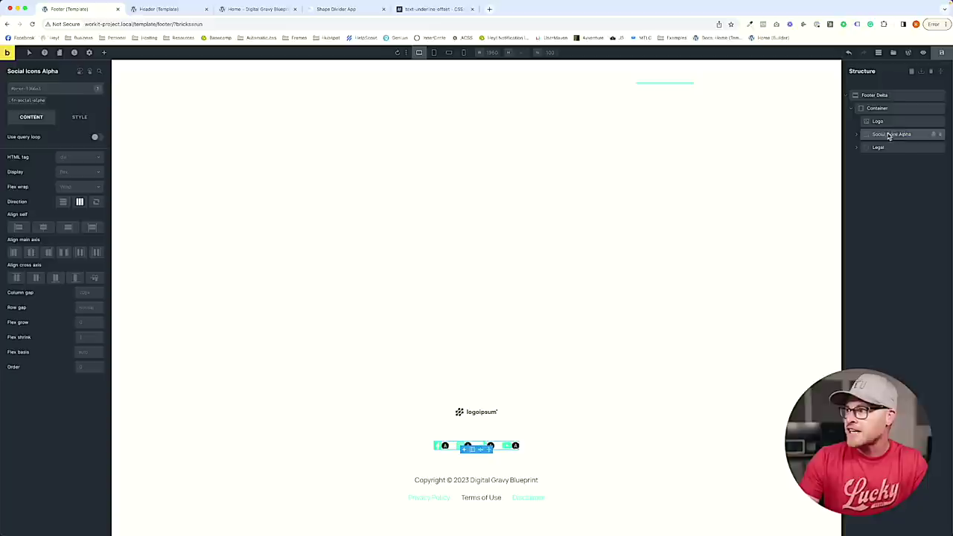
pyautogui.click(893, 146)
pyautogui.press('BackSpace')
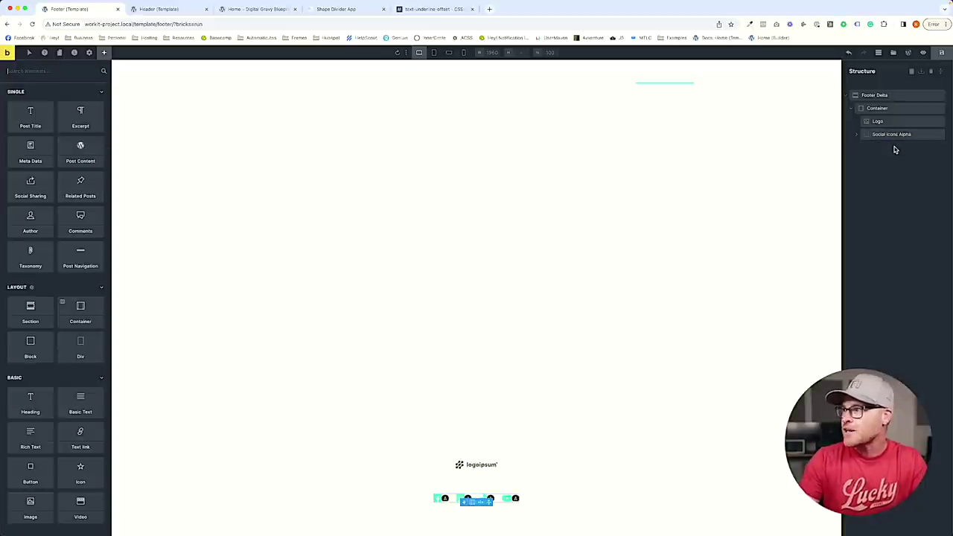
pyautogui.click(941, 53)
# Set the row gap of the container's fr-footer-delta__inner class to calc(var(--container-gap) / 2).
pyautogui.click(485, 476)
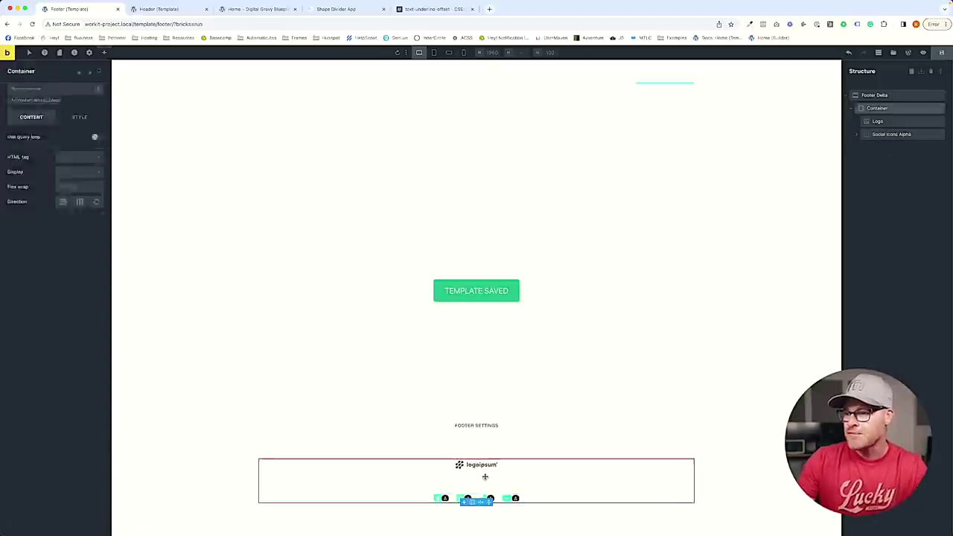
pyautogui.click(39, 100)
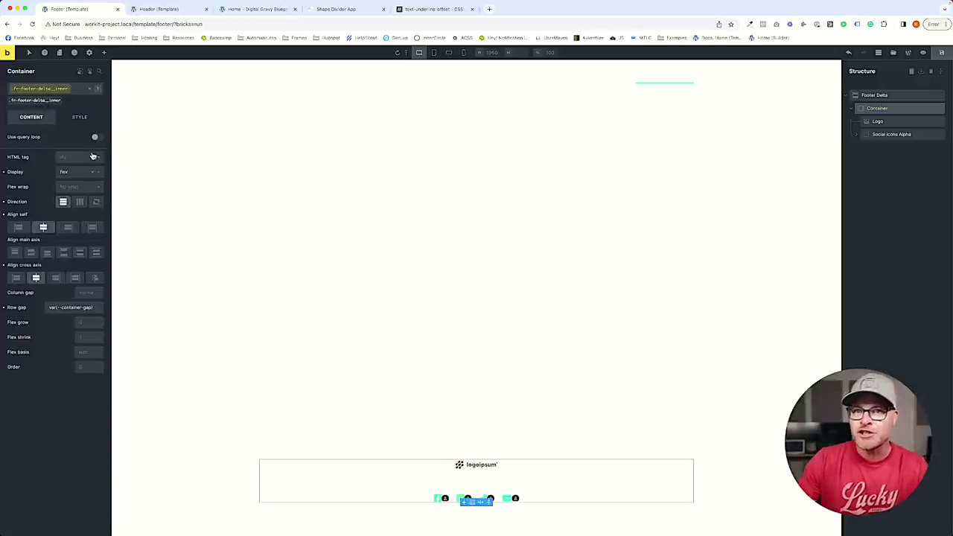
pyautogui.tripleClick(96, 308)
pyautogui.tripleClick(96, 308)
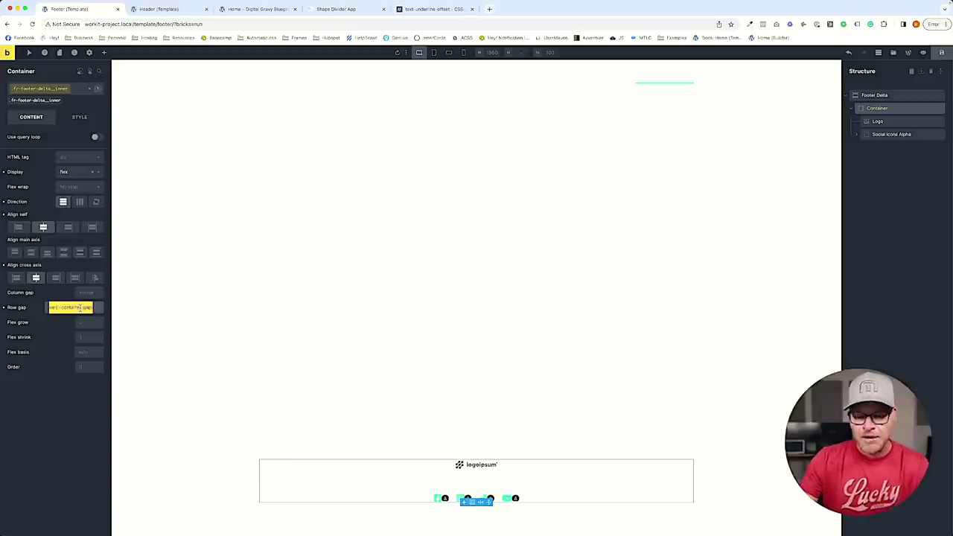
pyautogui.press('BackSpace')
pyautogui.write('contai')
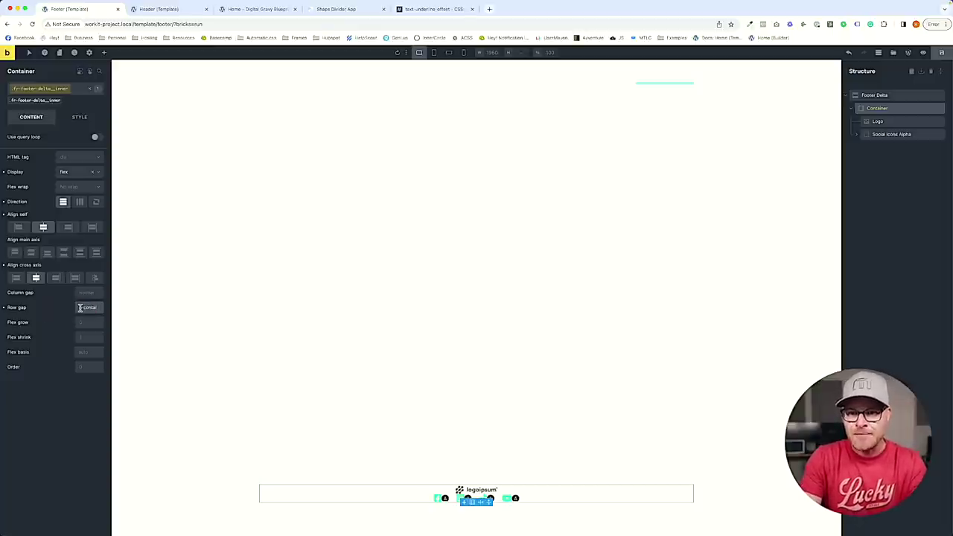
pyautogui.write('ner-gap / 2')
pyautogui.press('Return')
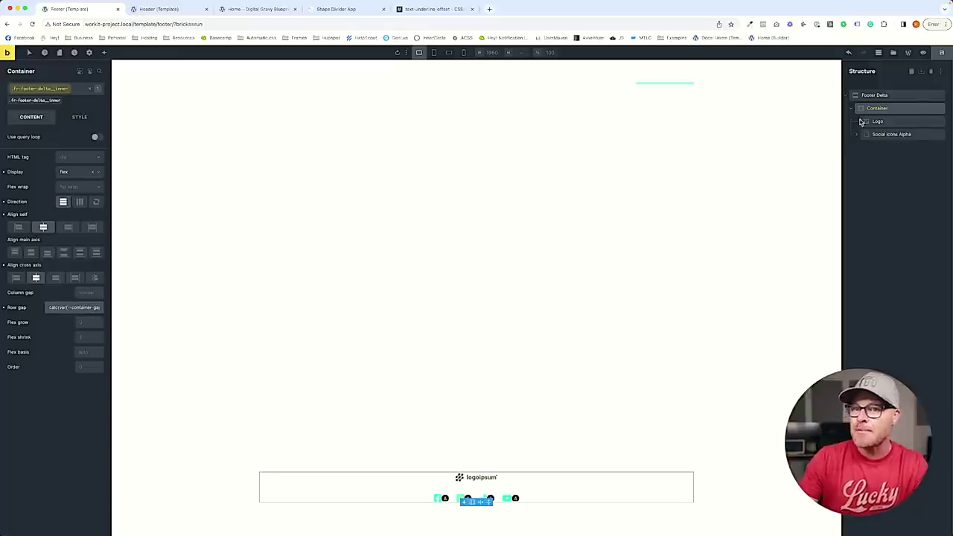
# Replace the footer's placeholder logo image with the dark workit logo from the media library.
pyautogui.click(878, 120)
pyautogui.click(7, 137)
pyautogui.click(224, 158)
pyautogui.click(922, 515)
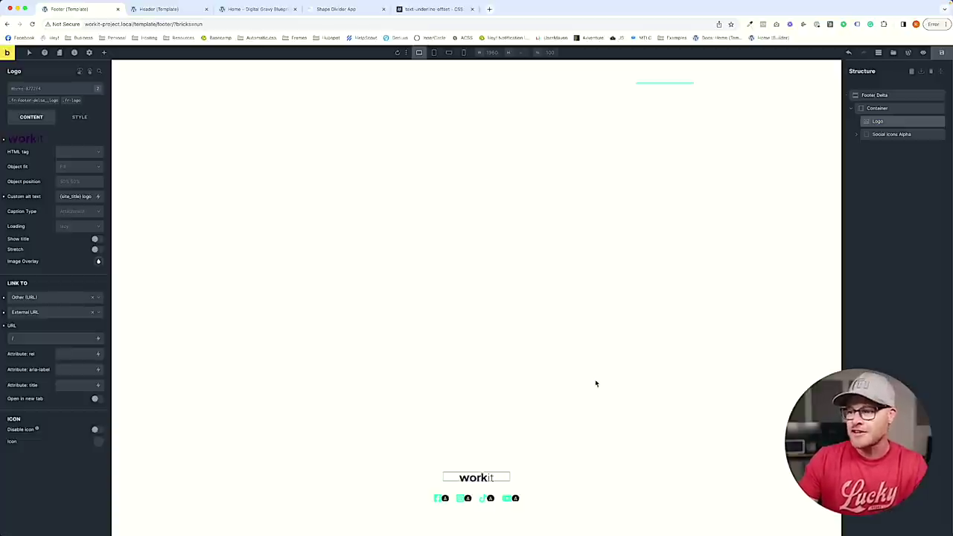
# Set the color of the fr-social-alpha__icon class to base-medium and save the template.
pyautogui.click(440, 499)
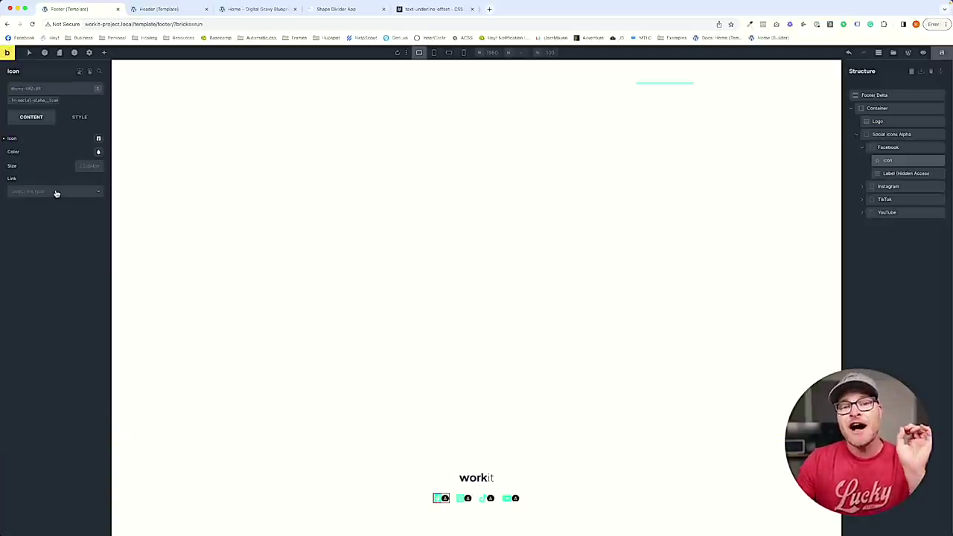
pyautogui.click(38, 100)
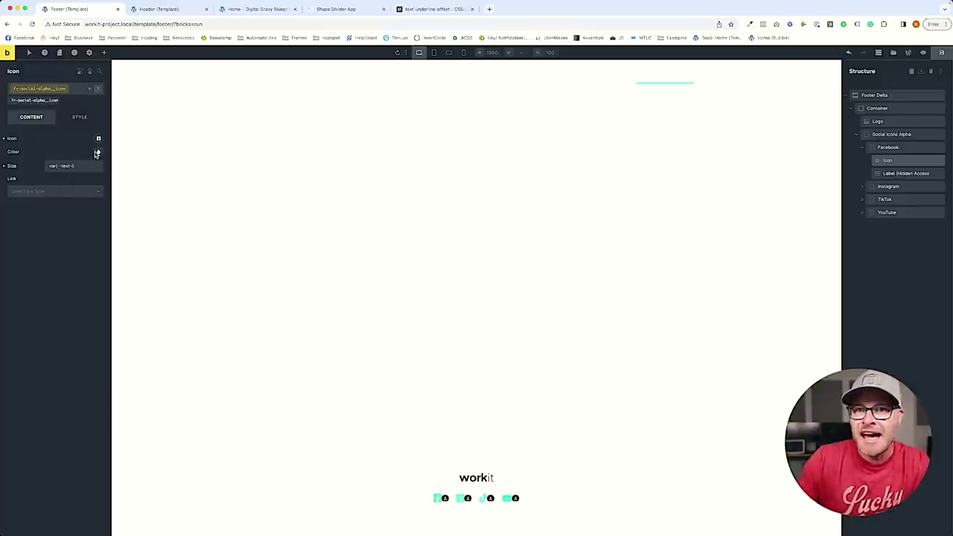
pyautogui.click(97, 153)
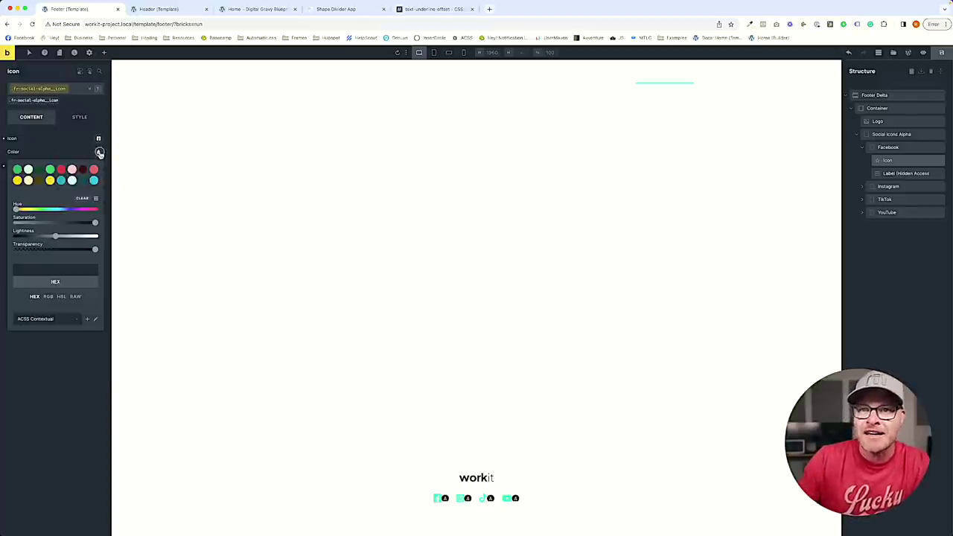
pyautogui.rightClick(99, 152)
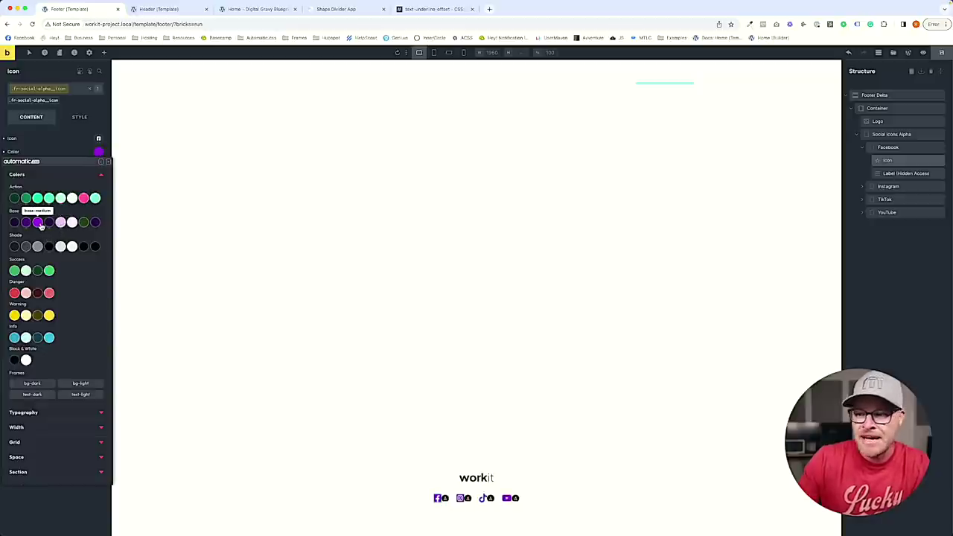
pyautogui.click(38, 223)
pyautogui.click(942, 52)
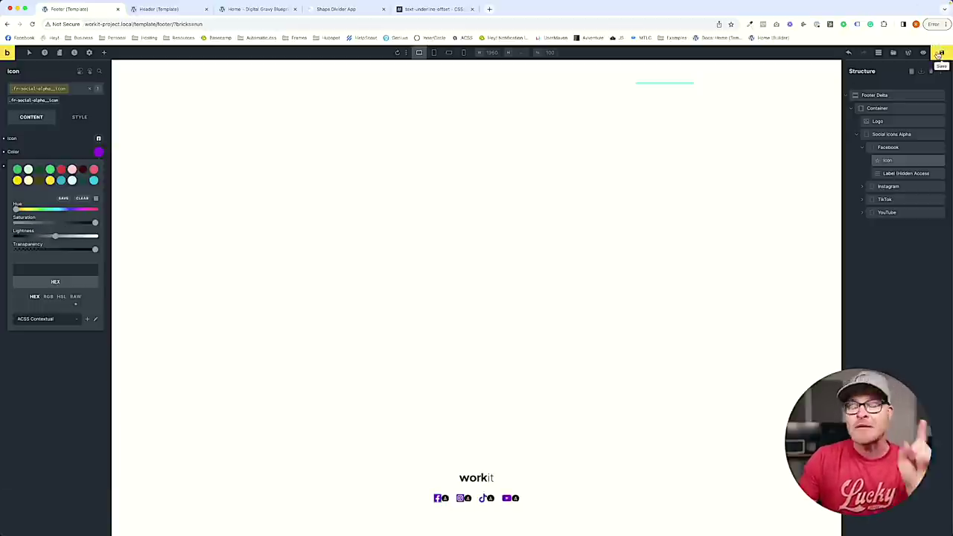
# Examine the footer on the home page preview and compare its social icons with the Figma design.
pyautogui.click(164, 9)
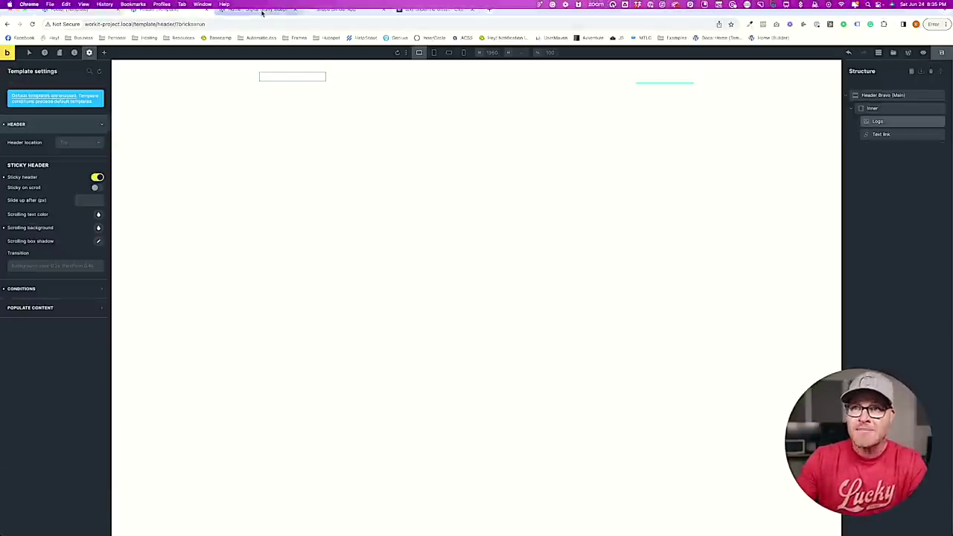
pyautogui.click(257, 9)
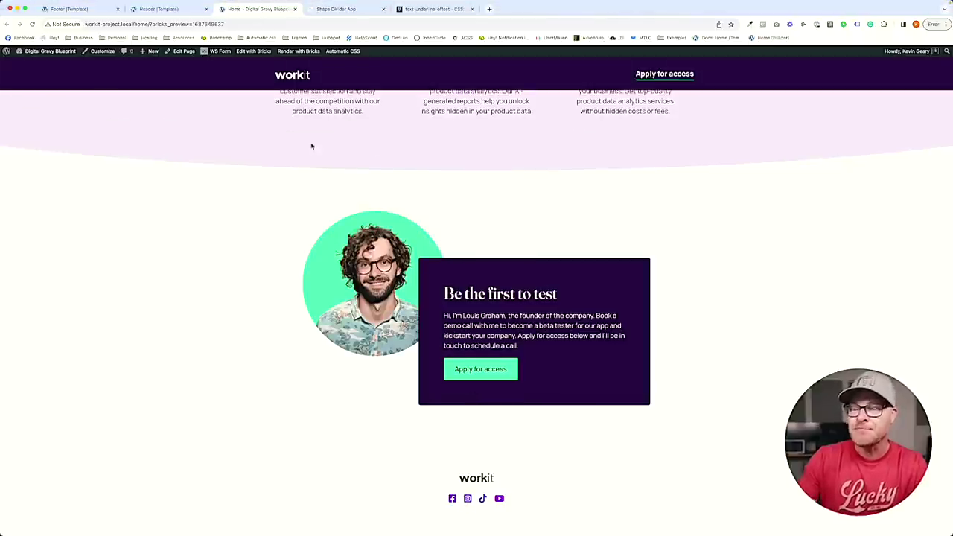
pyautogui.scroll(3, 253, 157)
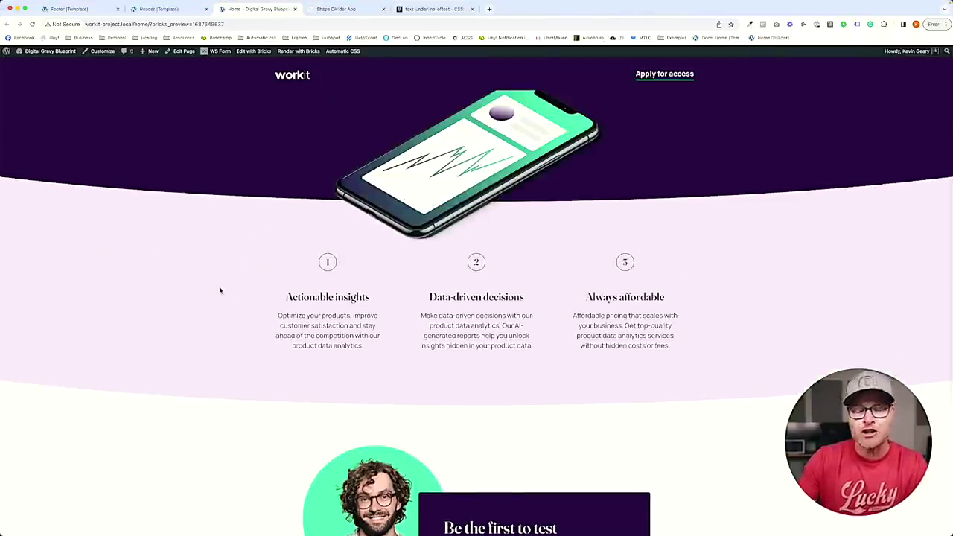
pyautogui.scroll(-3, 219, 291)
pyautogui.scroll(-1, 220, 291)
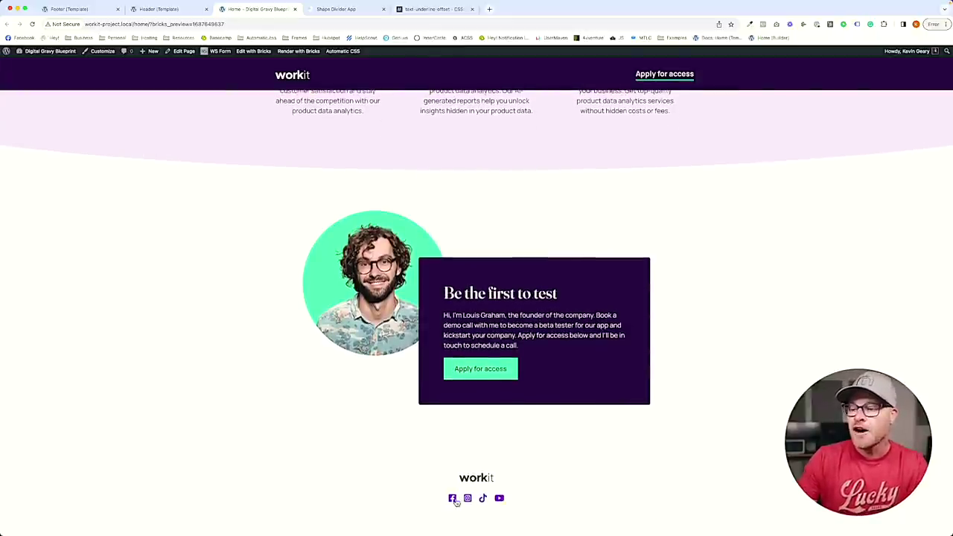
pyautogui.press('super+Tab')
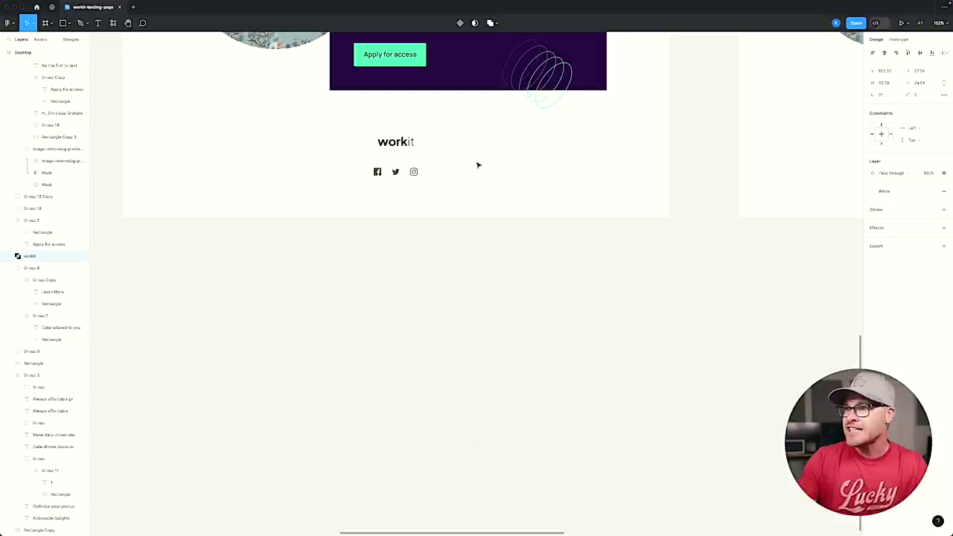
pyautogui.hscroll(-2, 410, 249)
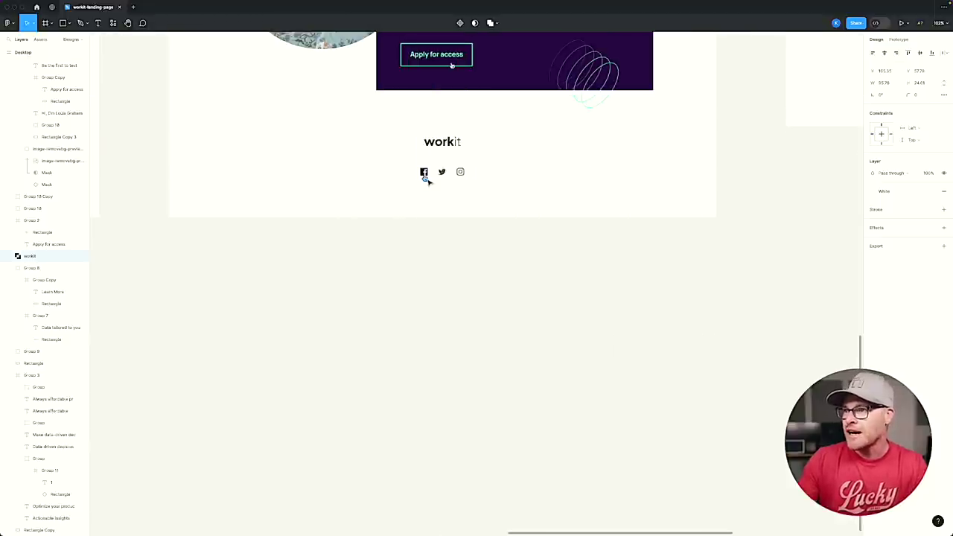
pyautogui.press('super+Tab')
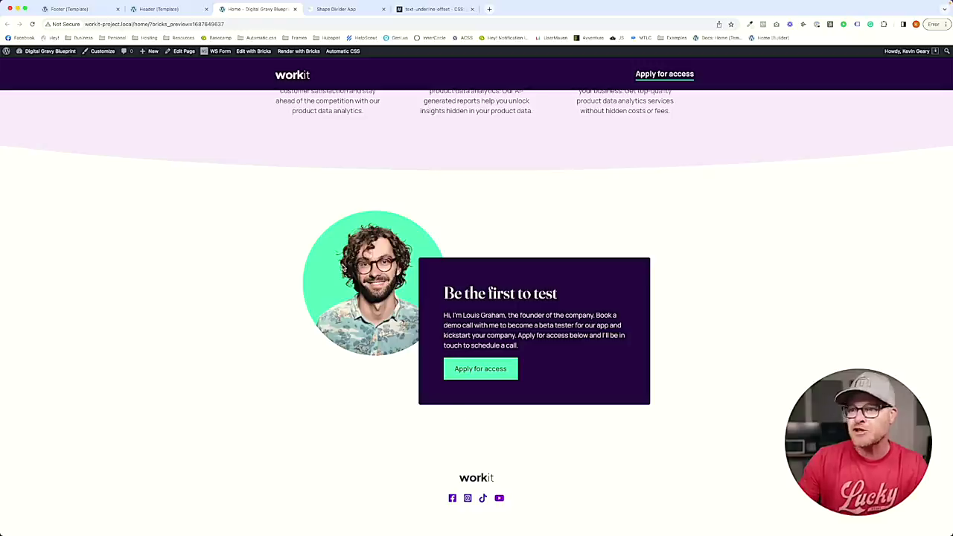
# Close the Header template's browser tab and return to the Footer template.
pyautogui.click(179, 9)
pyautogui.click(97, 9)
pyautogui.click(206, 9)
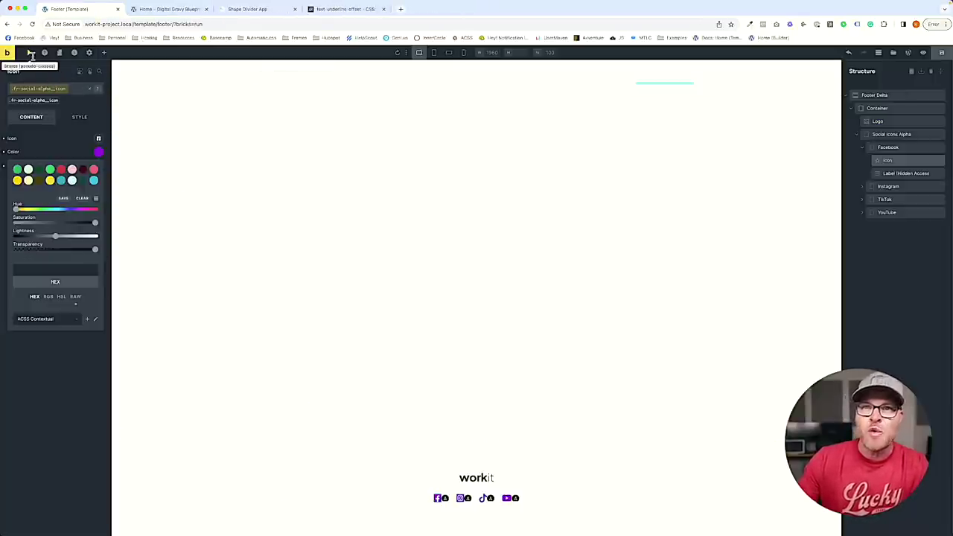
# Set the hover color of the fr-social-alpha__icon class to base, save the template and check the effect on the home page.
pyautogui.click(79, 117)
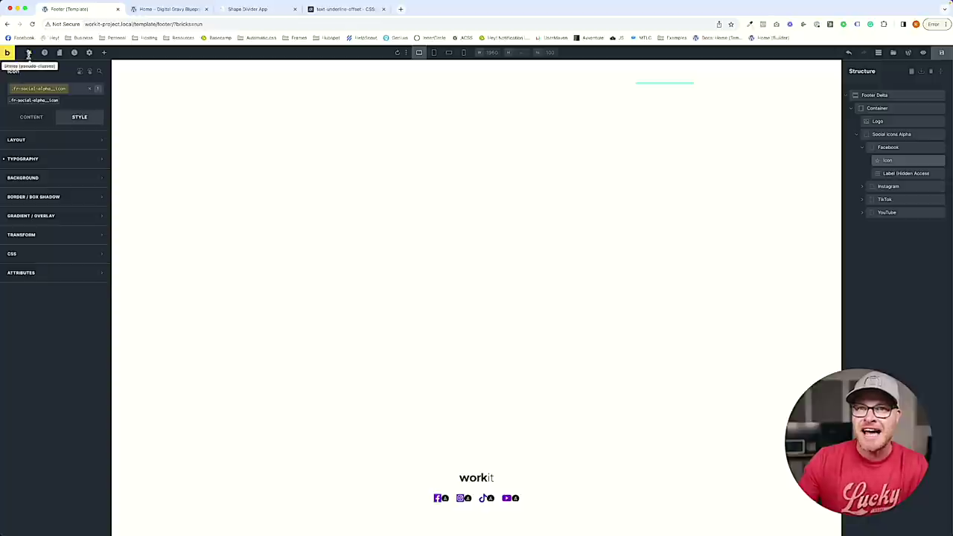
pyautogui.click(29, 52)
pyautogui.click(43, 70)
pyautogui.click(34, 89)
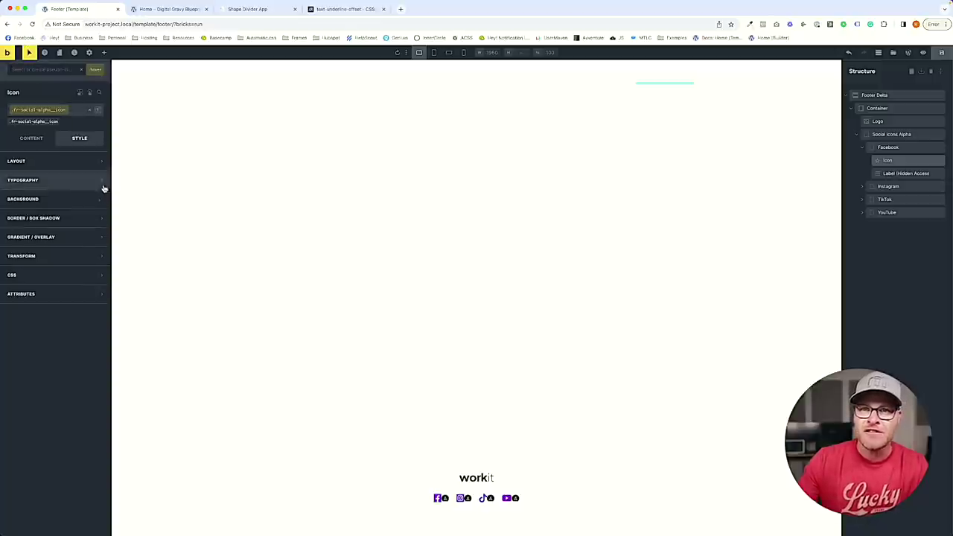
pyautogui.click(69, 186)
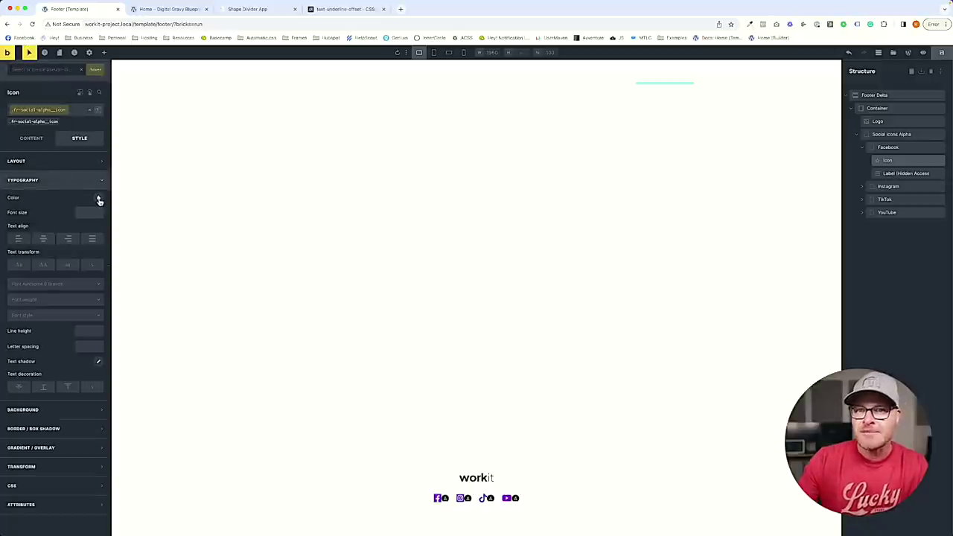
pyautogui.click(32, 138)
pyautogui.click(97, 175)
pyautogui.click(97, 177)
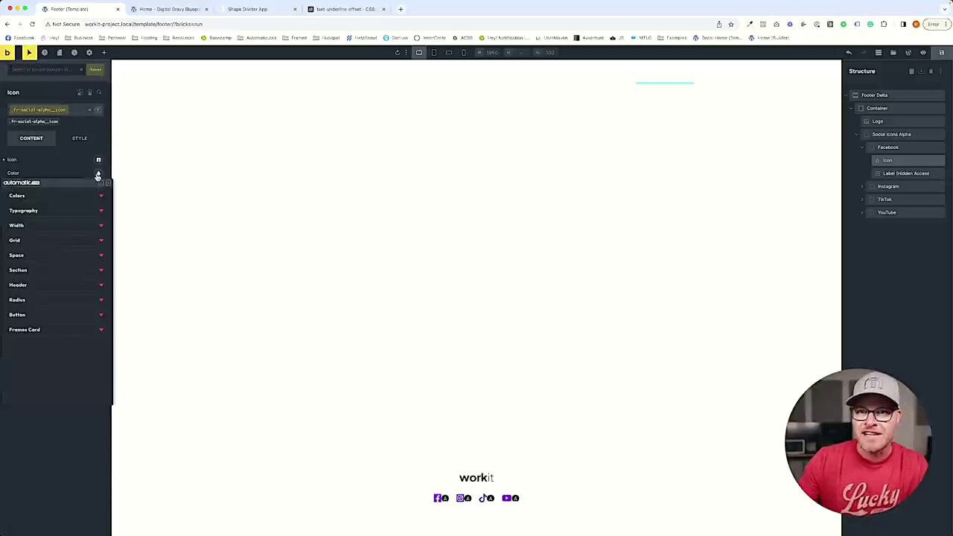
pyautogui.click(14, 195)
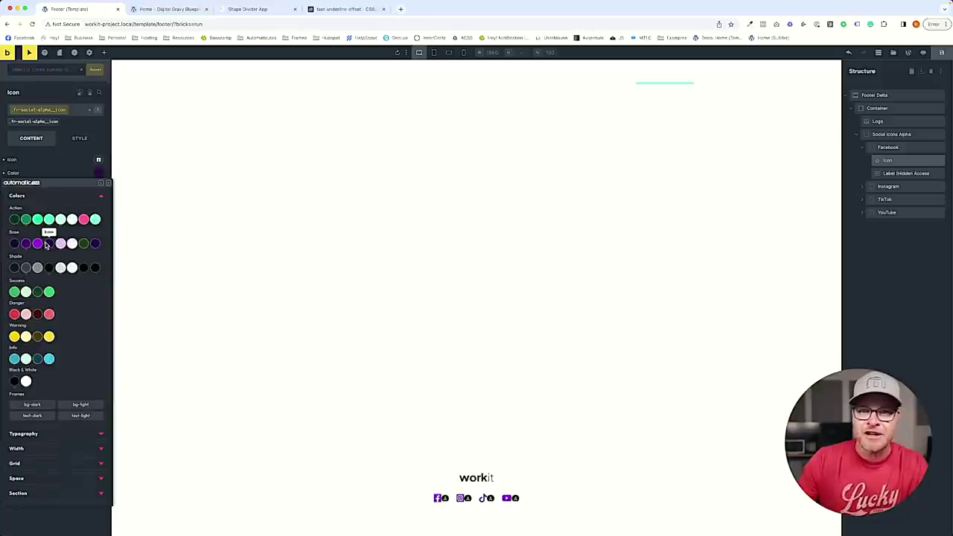
pyautogui.click(37, 244)
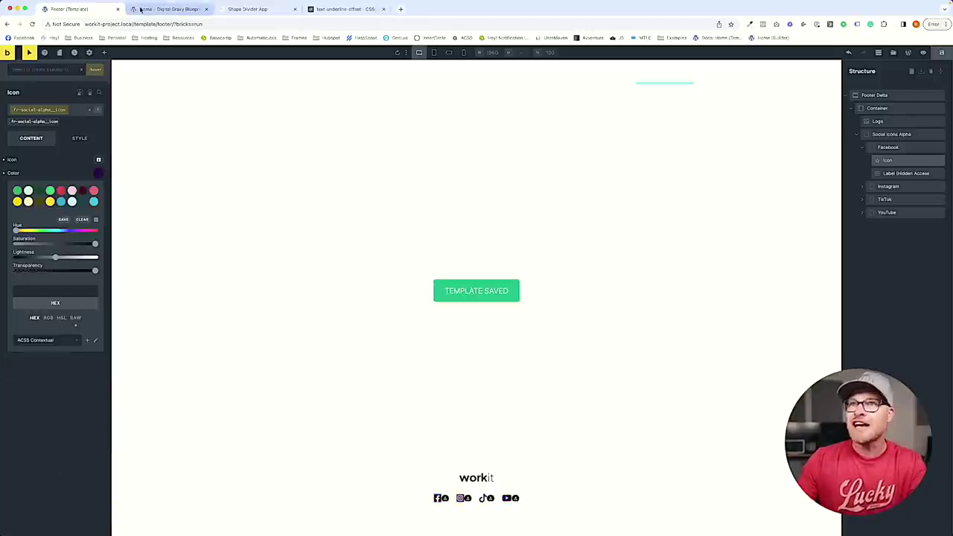
pyautogui.click(170, 9)
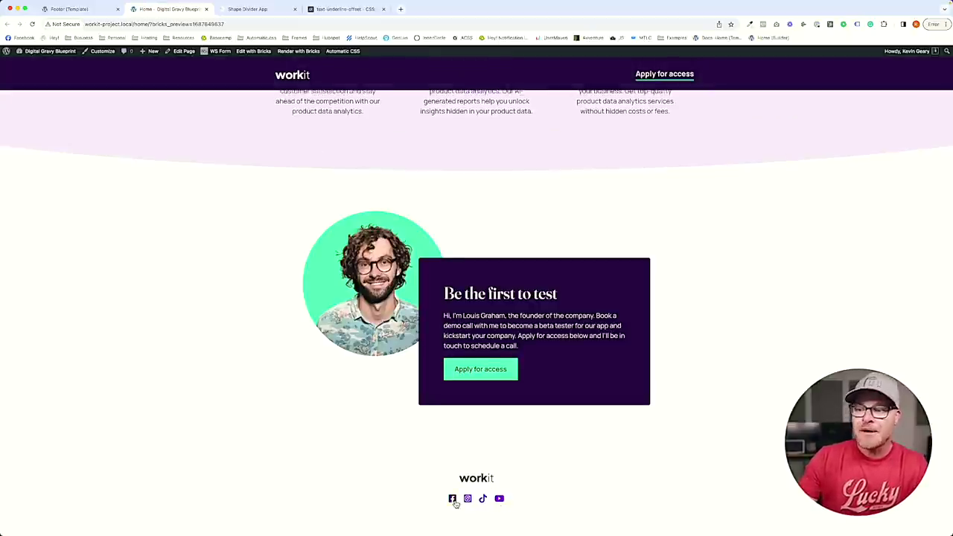
# Inspect the Facebook icon's hidden accessible label in the Footer template and check which social icons the Figma design uses.
pyautogui.click(75, 9)
pyautogui.click(441, 499)
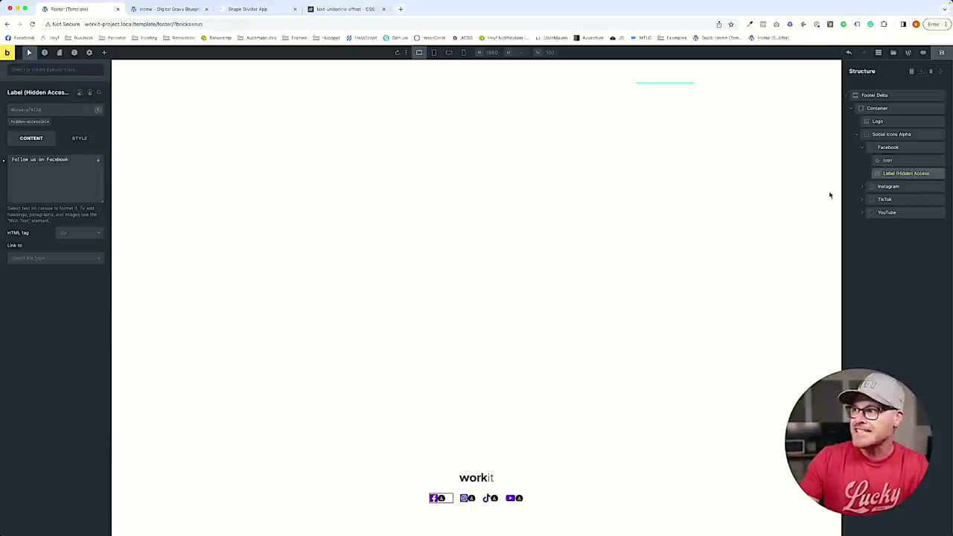
pyautogui.click(27, 163)
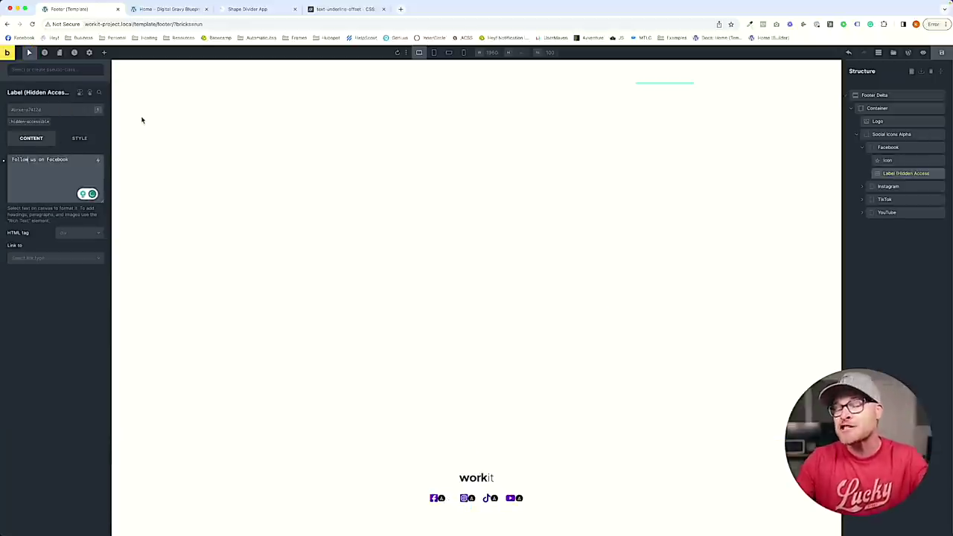
pyautogui.press('super+Tab')
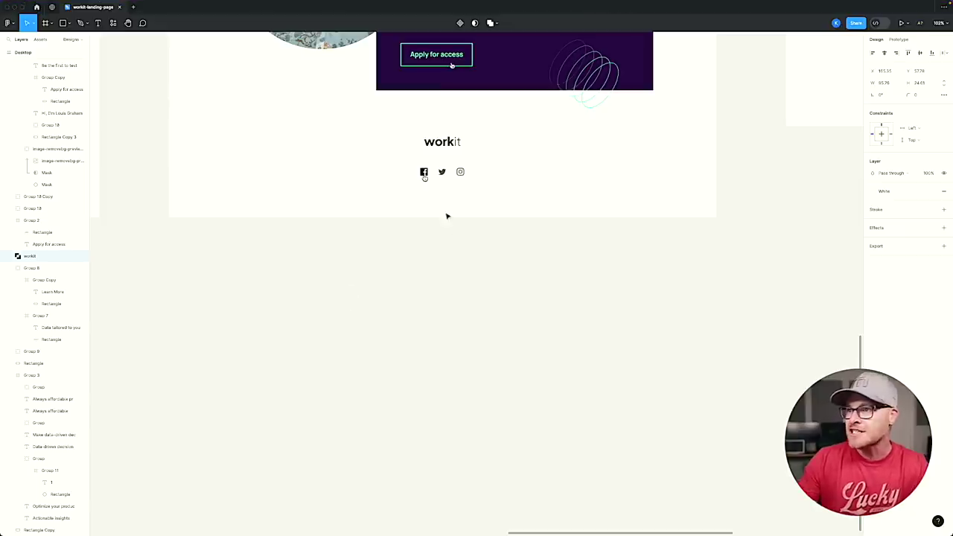
pyautogui.press('super+Tab')
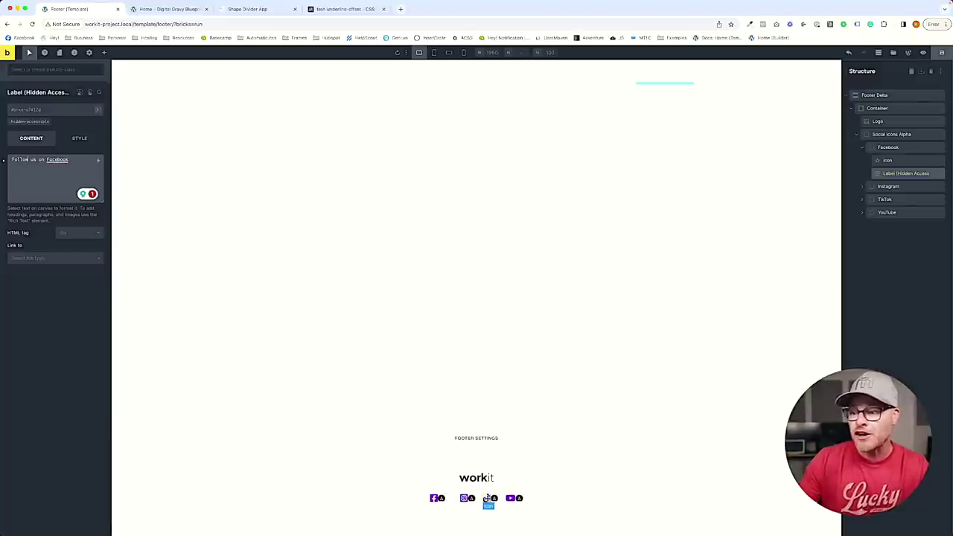
# Delete the YouTube item from the footer's social icons and replace the TikTok icon with the Fontawesome Brands Twitter bird.
pyautogui.click(942, 215)
pyautogui.click(886, 199)
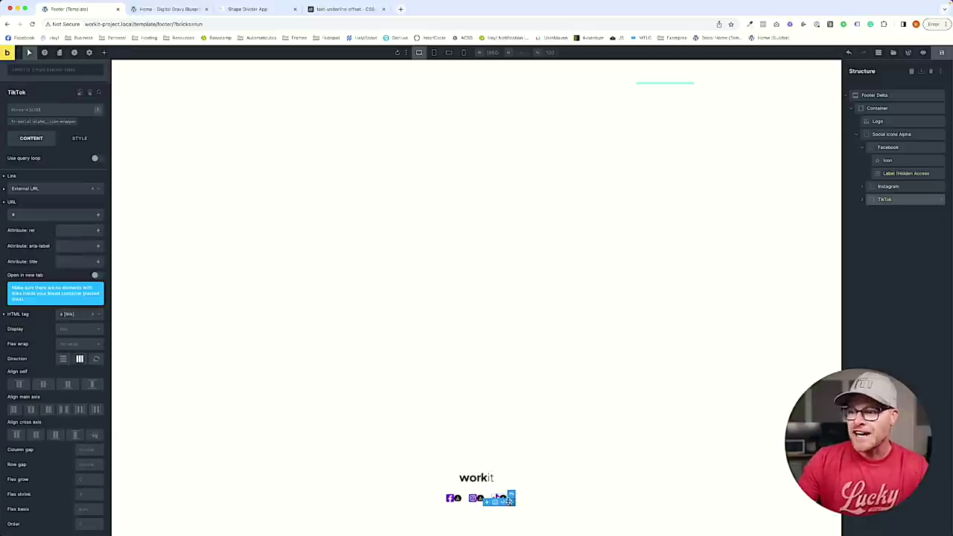
pyautogui.click(497, 499)
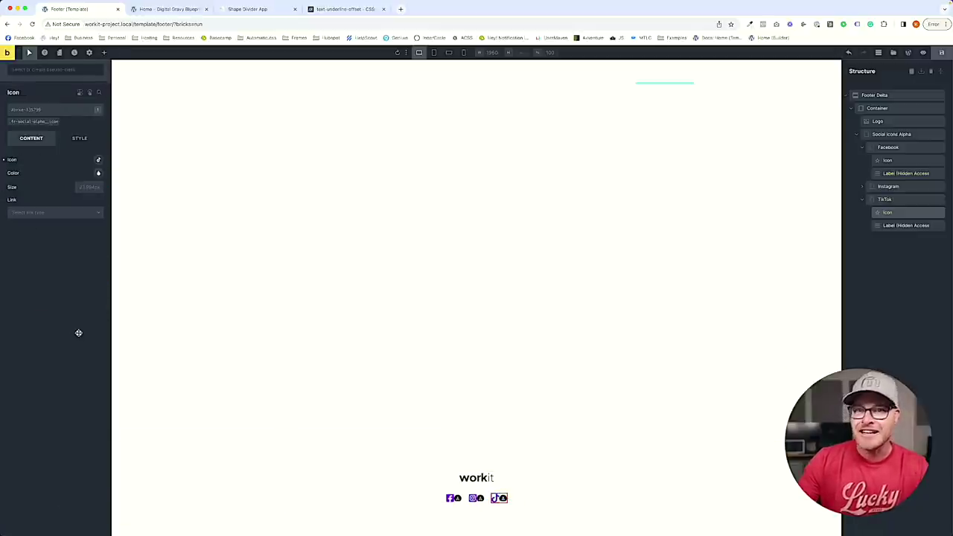
pyautogui.click(98, 160)
pyautogui.click(65, 198)
pyautogui.write('twitter')
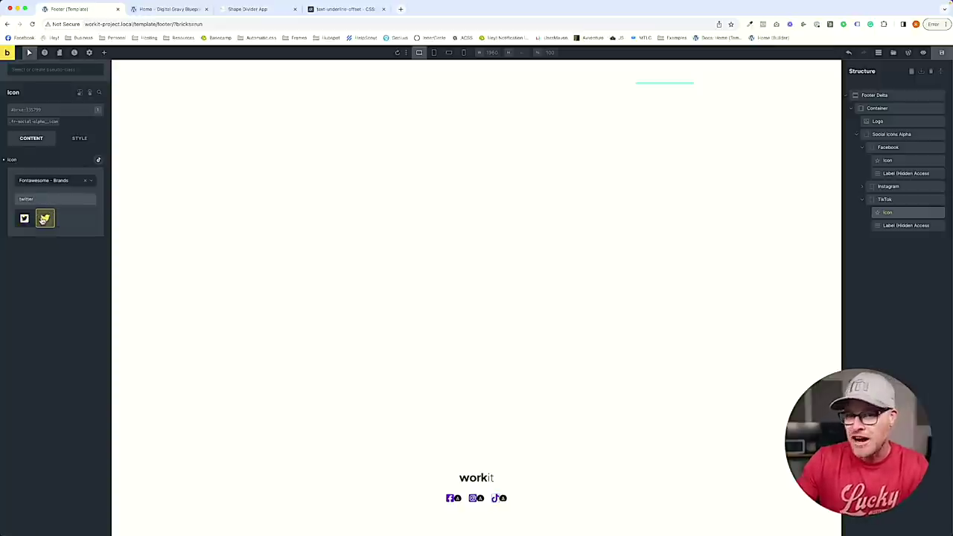
pyautogui.click(42, 219)
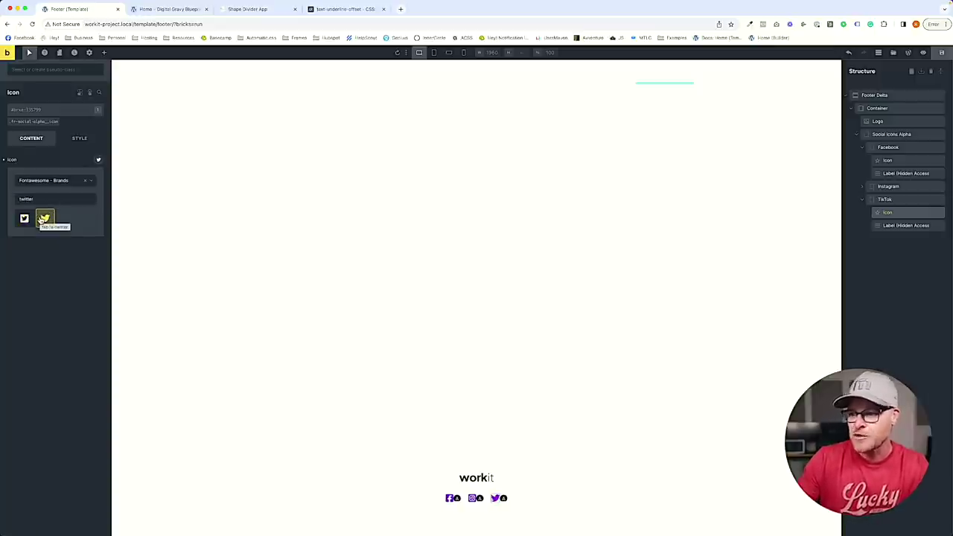
# Change the TikTok item's hidden accessible label to "Follow us on Twitter" and rename the item Twitter.
pyautogui.click(889, 225)
pyautogui.doubleClick(54, 159)
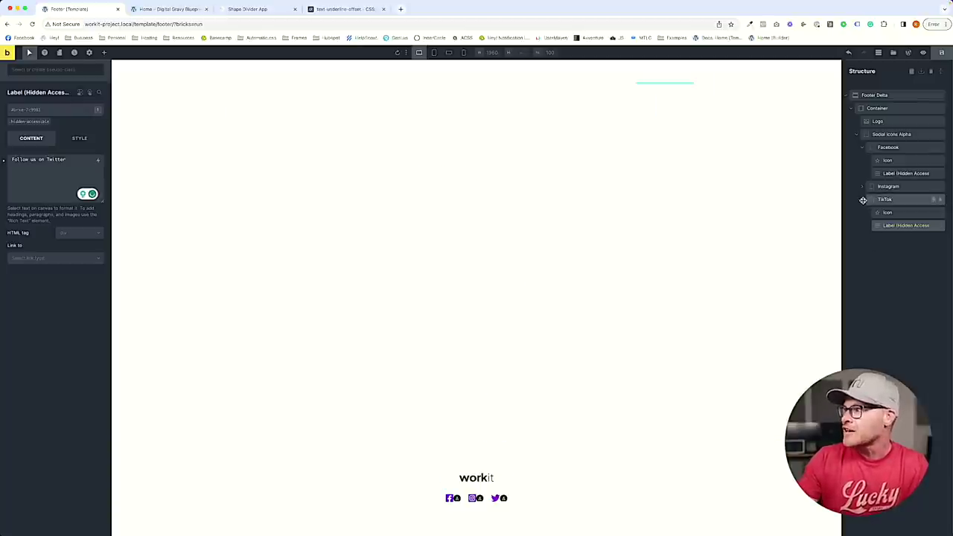
pyautogui.click(881, 200)
pyautogui.doubleClick(883, 200)
pyautogui.write('Twitter')
# Move the Twitter item above Instagram, save the footer template and check the icons on the reloaded home page.
pyautogui.moveTo(874, 198); pyautogui.dragTo(874, 187)
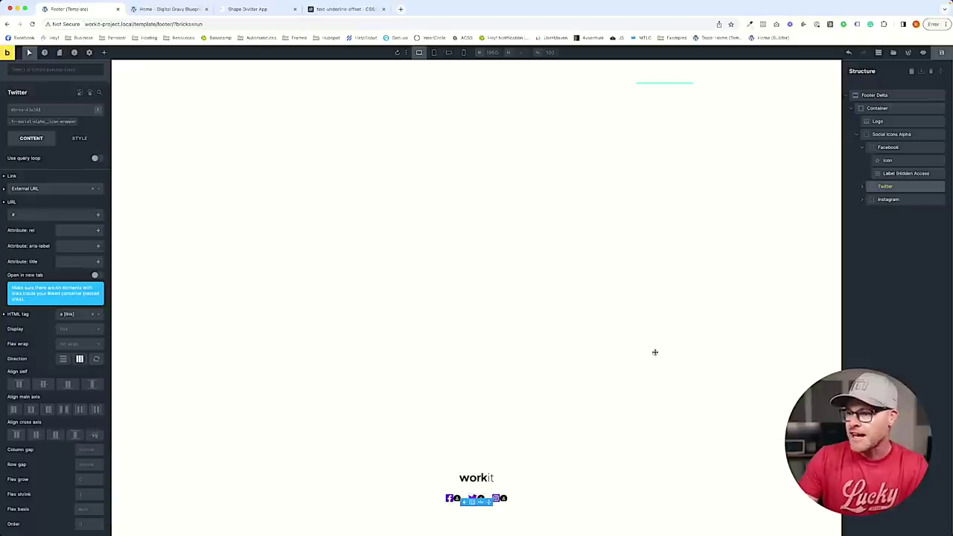
pyautogui.click(942, 52)
pyautogui.click(170, 9)
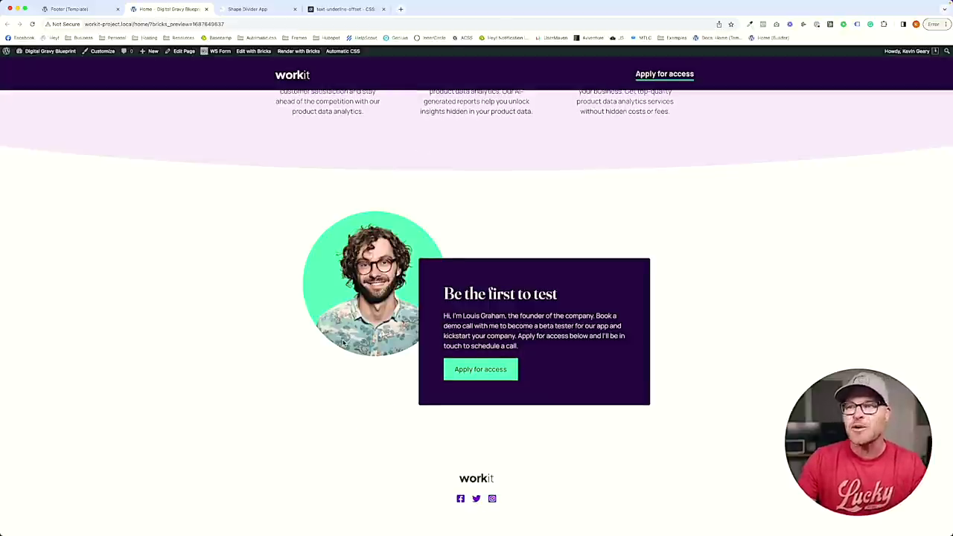
pyautogui.press('super+r')
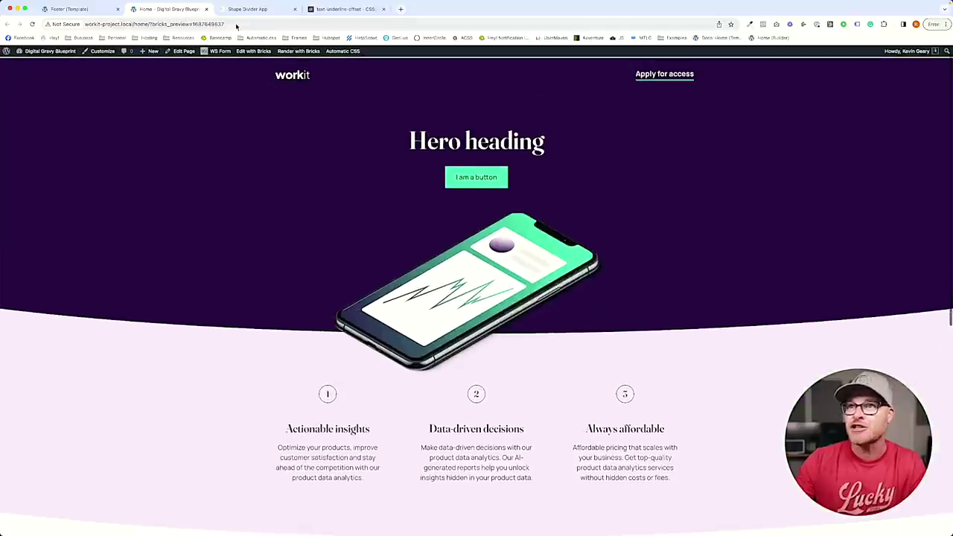
# Open the home page in the Bricks builder and change the hero heading to "Data tailored to your needs".
pyautogui.moveTo(247, 54)
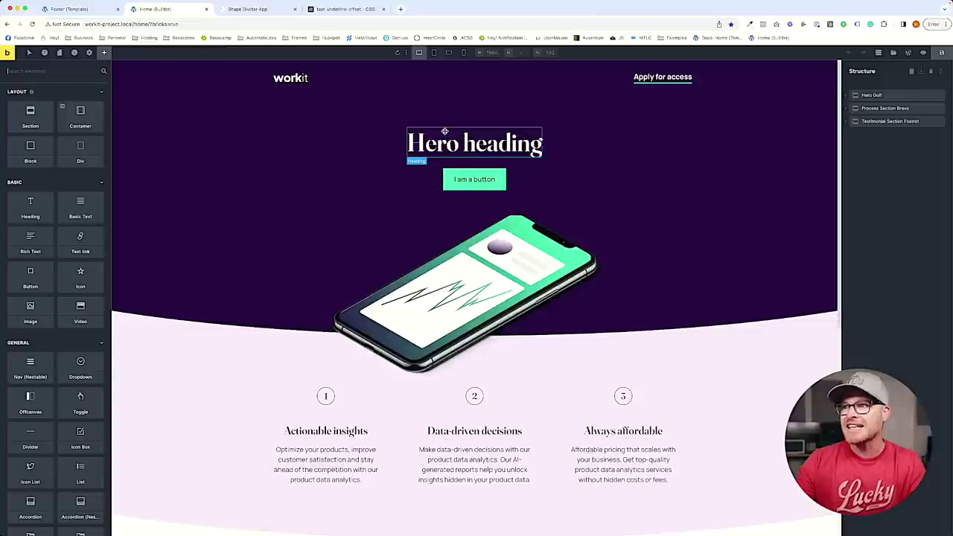
pyautogui.click(456, 149)
pyautogui.tripleClick(456, 149)
pyautogui.write('Data ta')
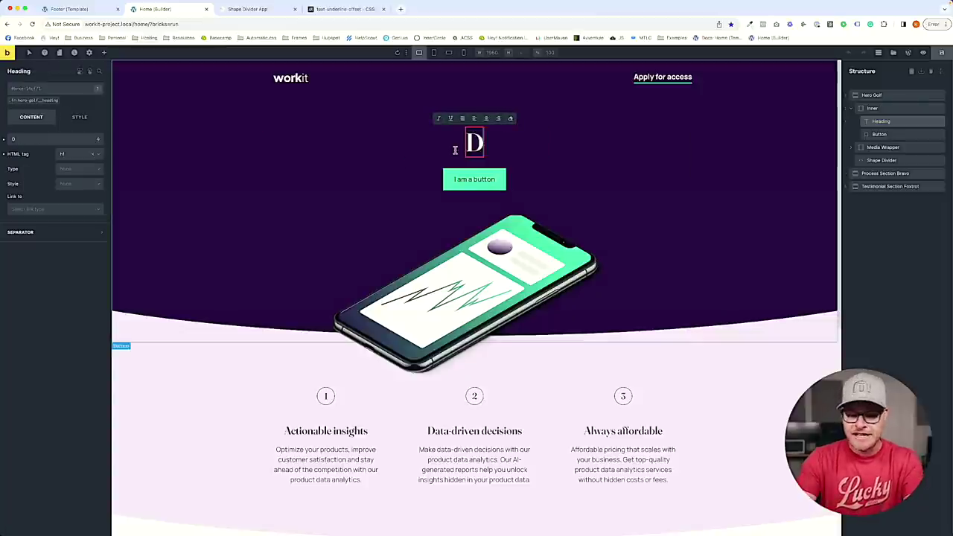
pyautogui.write('ilored to your needs')
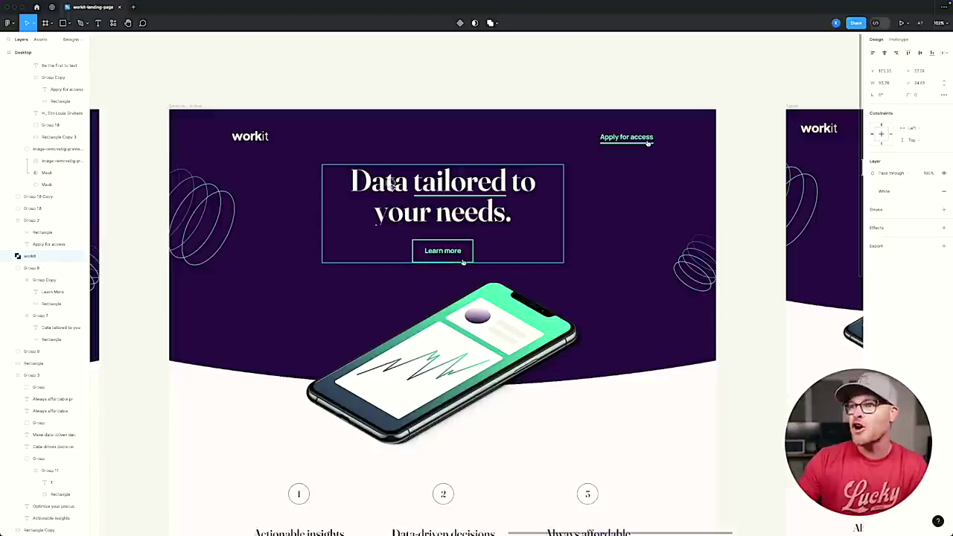
# Inspect the text style of the hero heading in the Figma design.
pyautogui.click(463, 261)
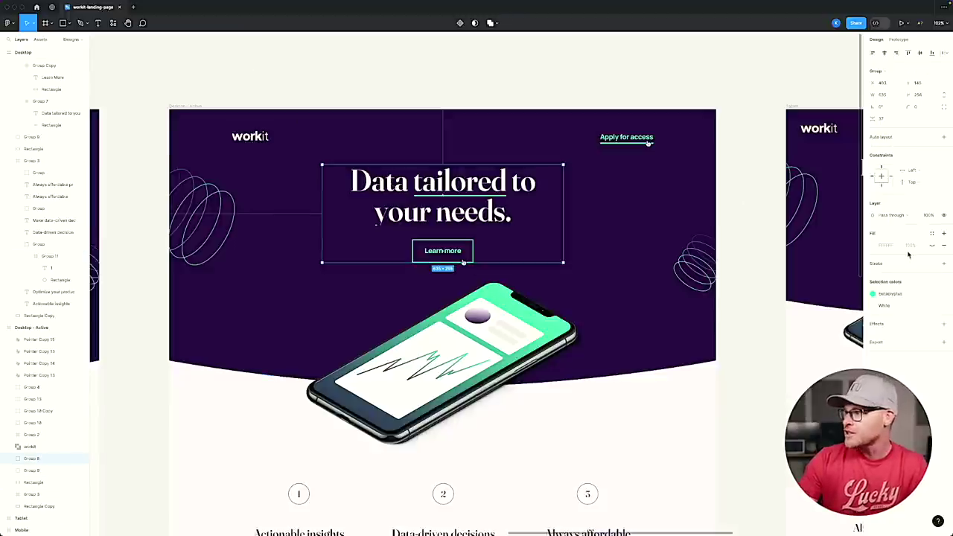
pyautogui.doubleClick(503, 199)
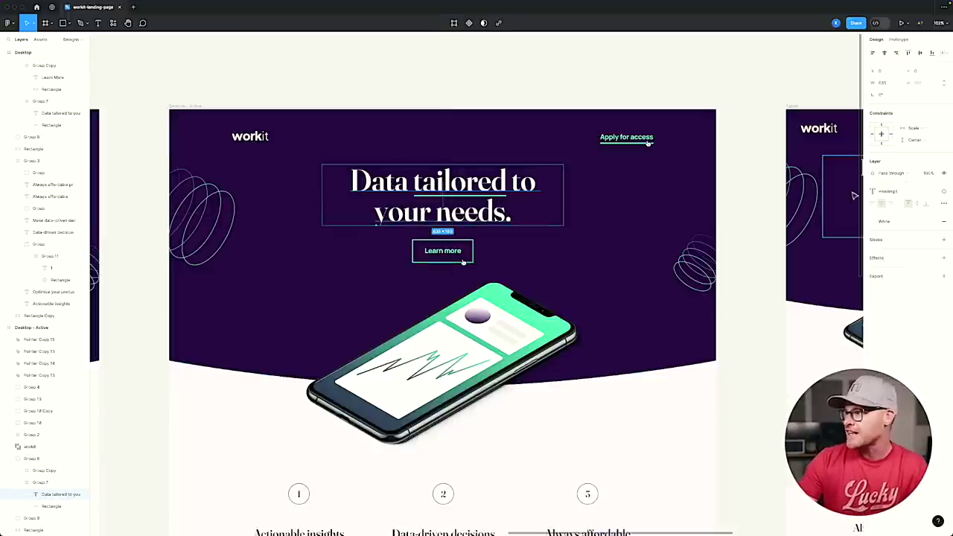
pyautogui.click(891, 192)
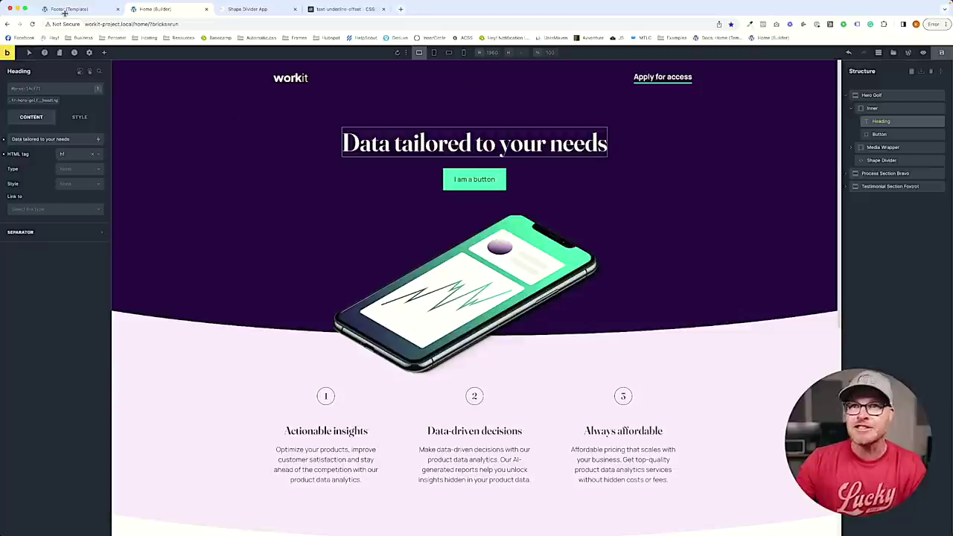
# Override the H1 desktop size with 80 px in the Automatic CSS typography settings and save the changes.
pyautogui.click(82, 9)
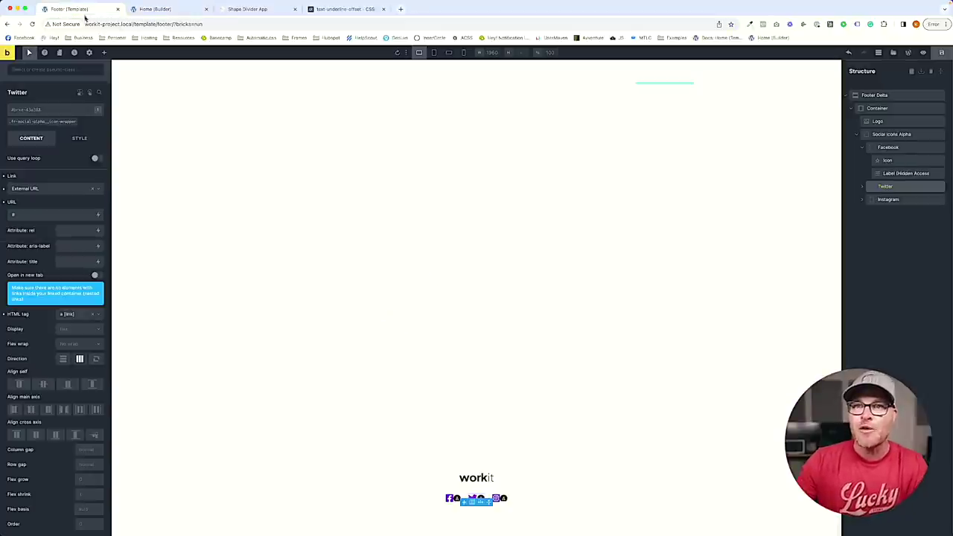
pyautogui.click(909, 53)
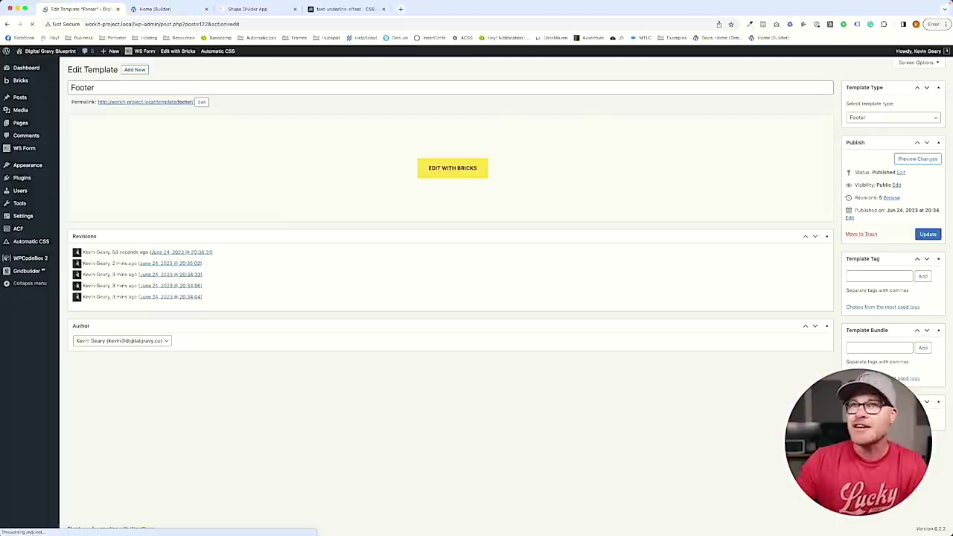
pyautogui.click(39, 242)
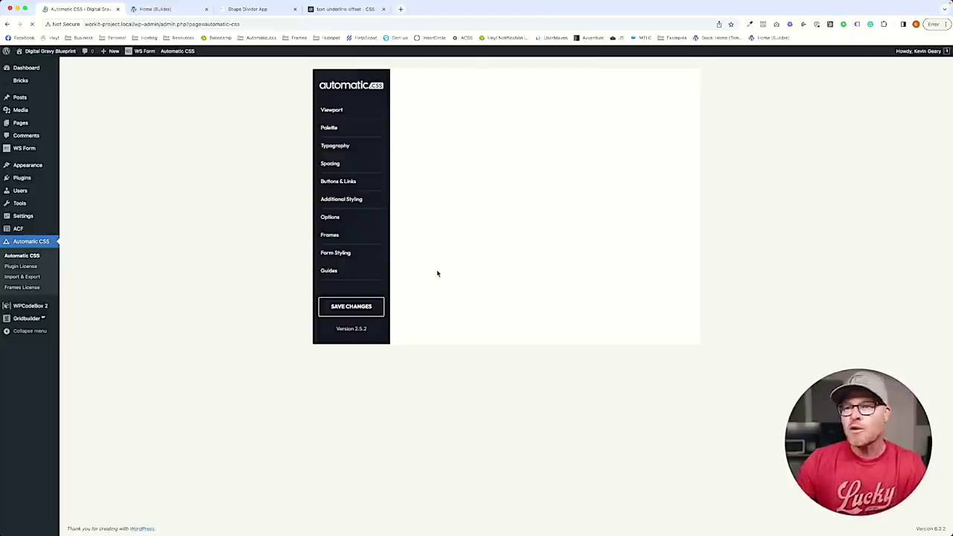
pyautogui.click(344, 146)
pyautogui.scroll(-5, 466, 362)
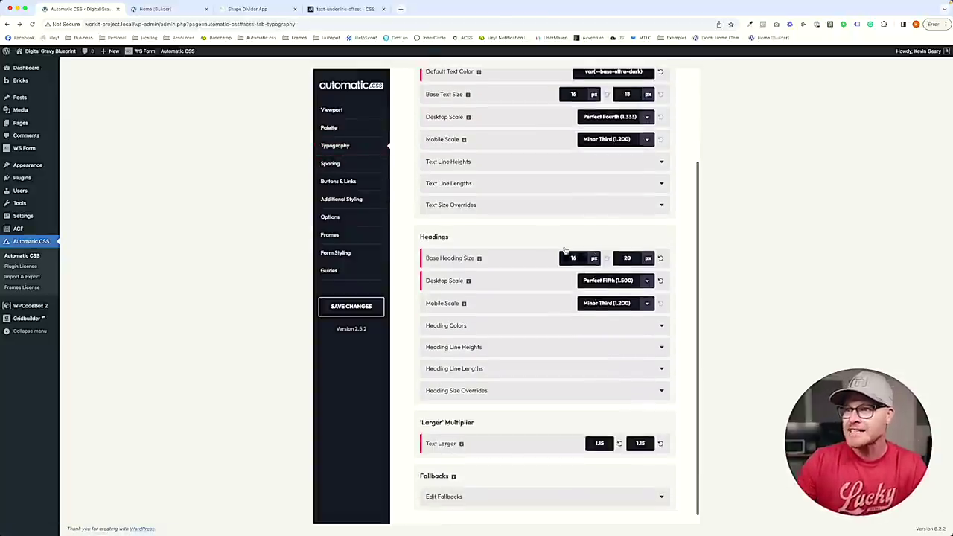
pyautogui.click(465, 392)
pyautogui.scroll(-3, 477, 373)
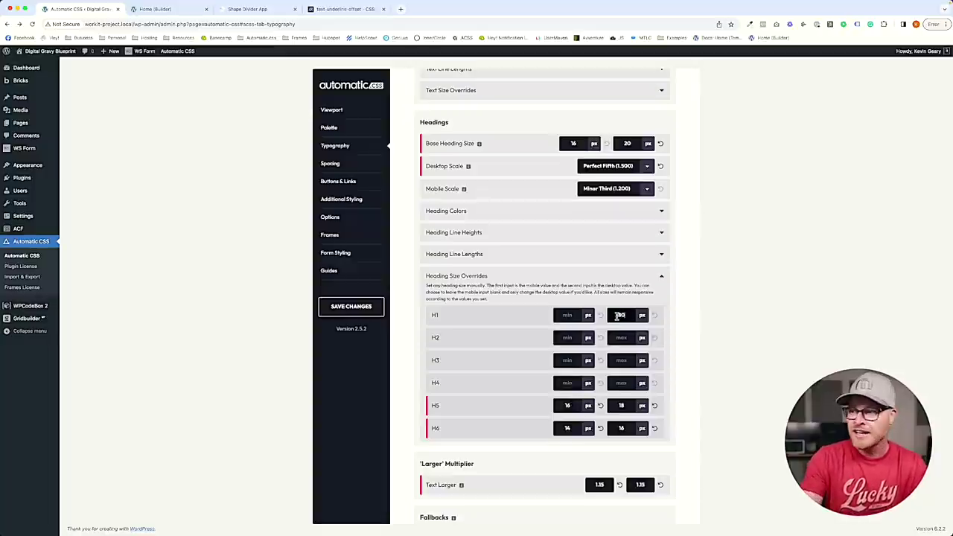
pyautogui.click(350, 306)
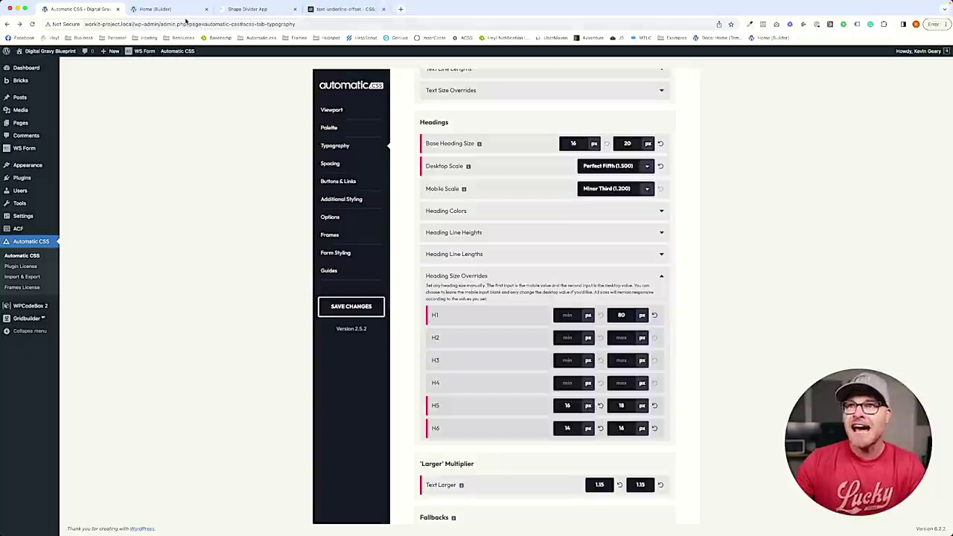
# Reload the home page builder and set the hero heading's width to 10ch.
pyautogui.click(183, 11)
pyautogui.press('super+r')
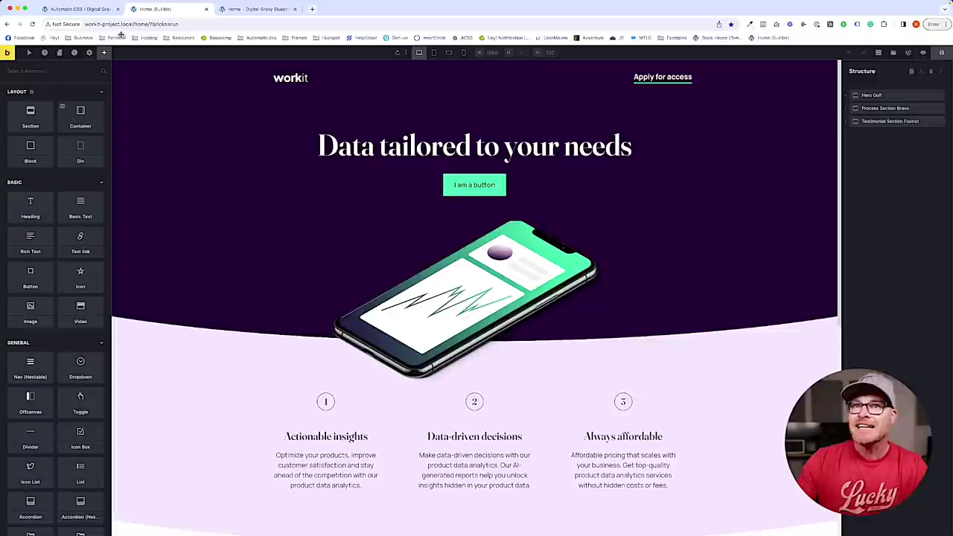
pyautogui.click(566, 151)
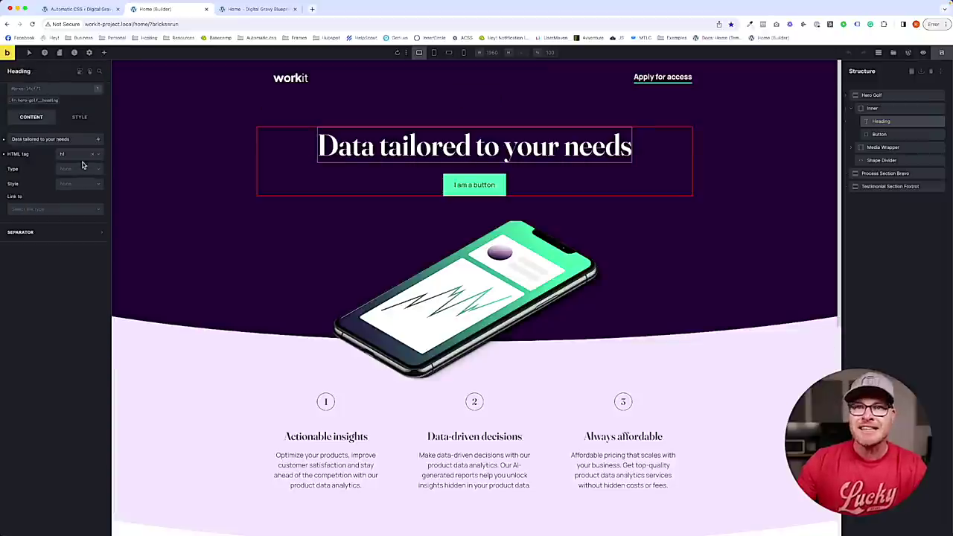
pyautogui.click(77, 120)
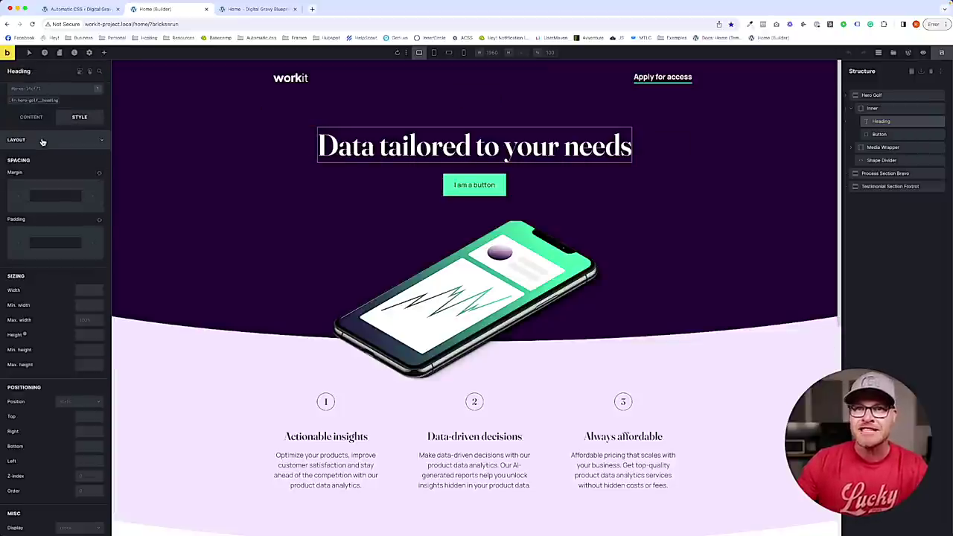
pyautogui.click(93, 290)
pyautogui.write('20ch')
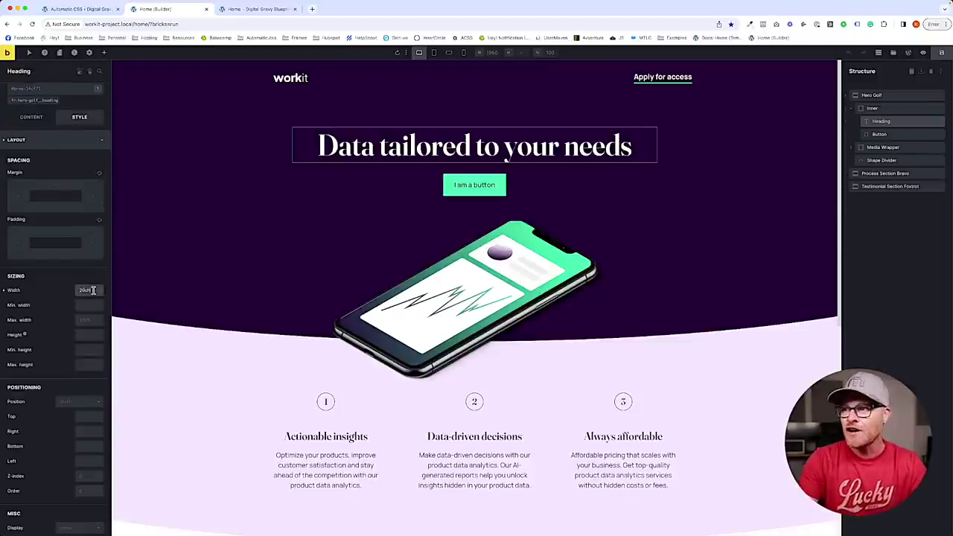
pyautogui.hotkey('shift', 'Down')
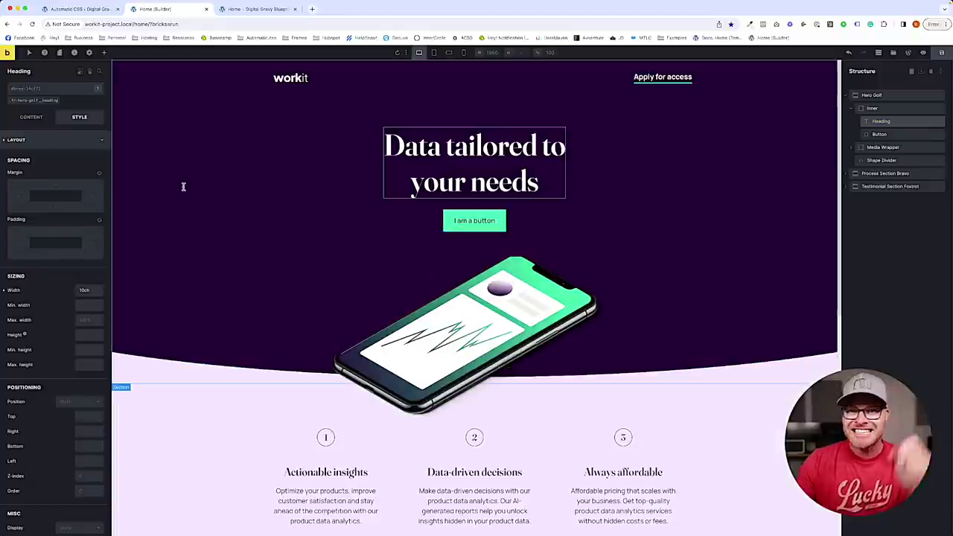
# Set the H1 line height to 1 in Automatic CSS, save the changes and check the heading on the home page preview.
pyautogui.click(78, 9)
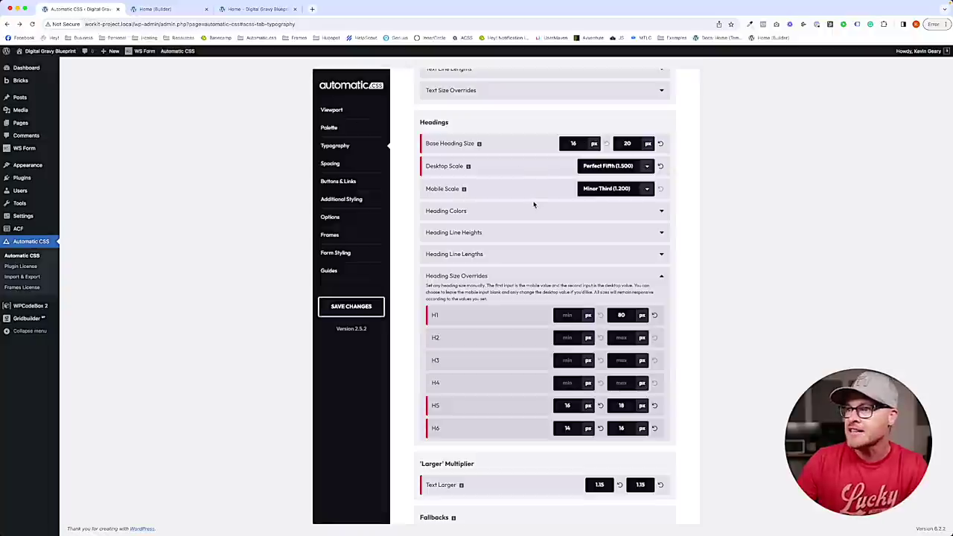
pyautogui.click(476, 234)
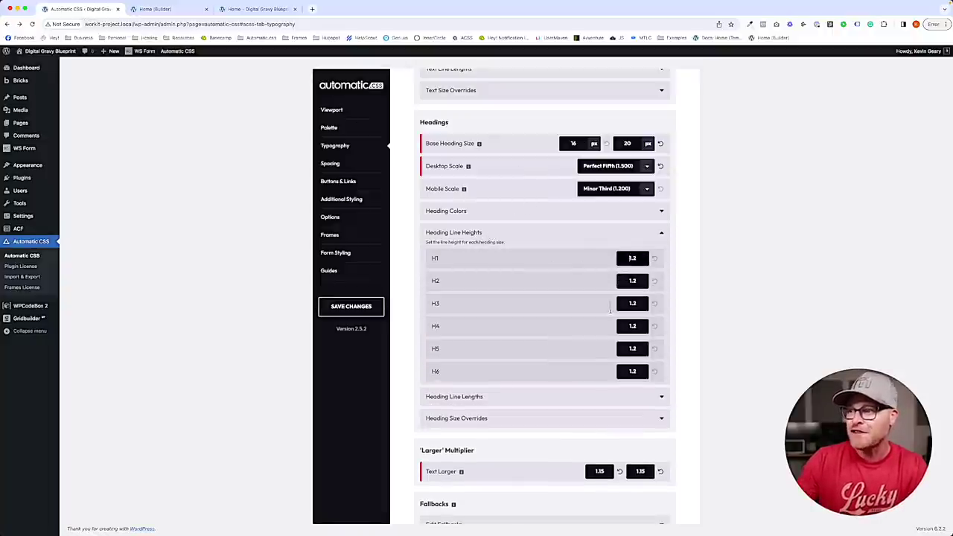
pyautogui.click(342, 306)
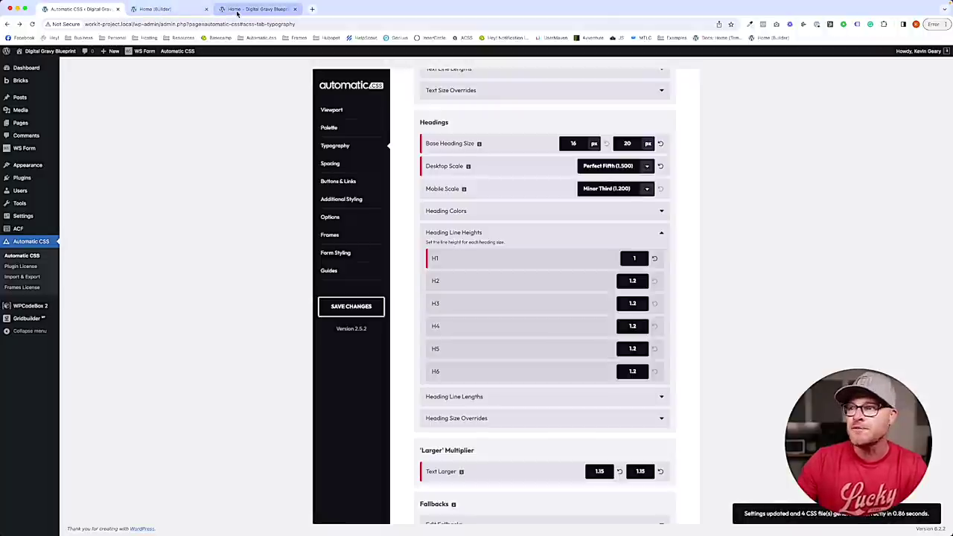
pyautogui.click(237, 12)
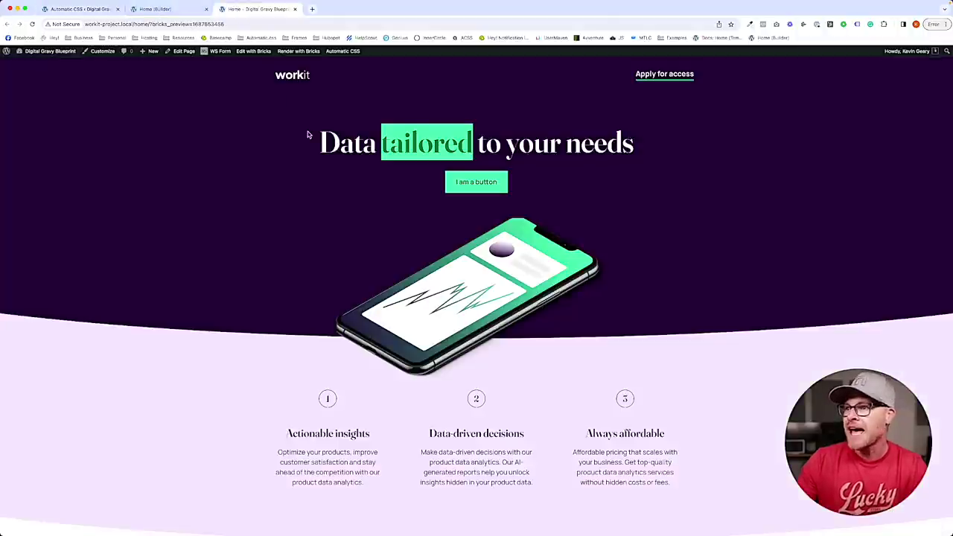
pyautogui.press('super+r')
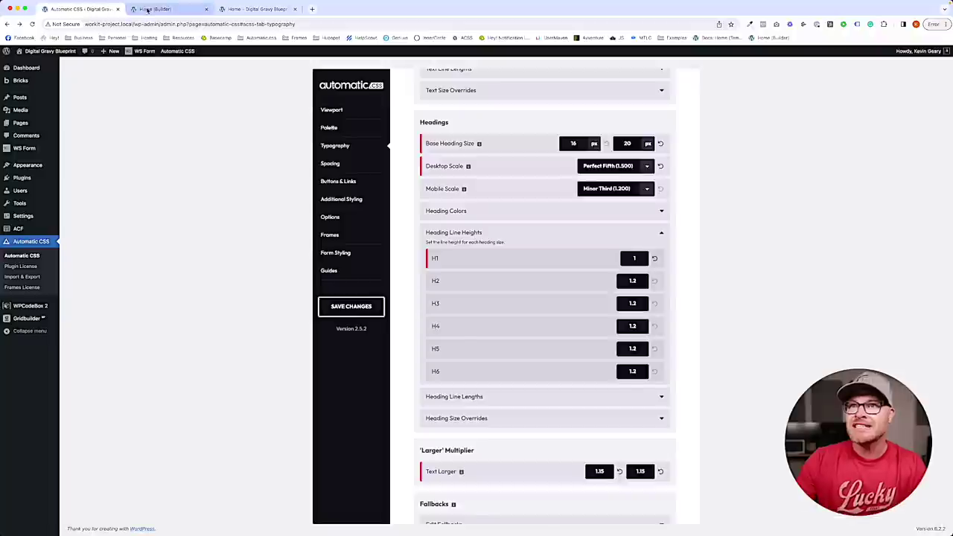
# Change the hero button's text to "Learn more", save the page and review the whole home page preview.
pyautogui.click(153, 9)
pyautogui.click(472, 221)
pyautogui.doubleClick(472, 221)
pyautogui.write('Learn more')
pyautogui.click(588, 200)
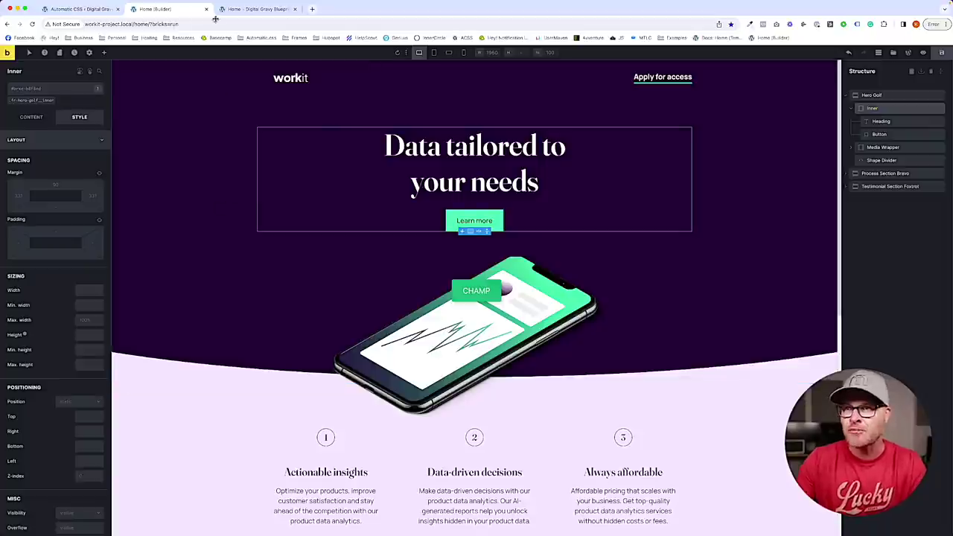
pyautogui.click(250, 9)
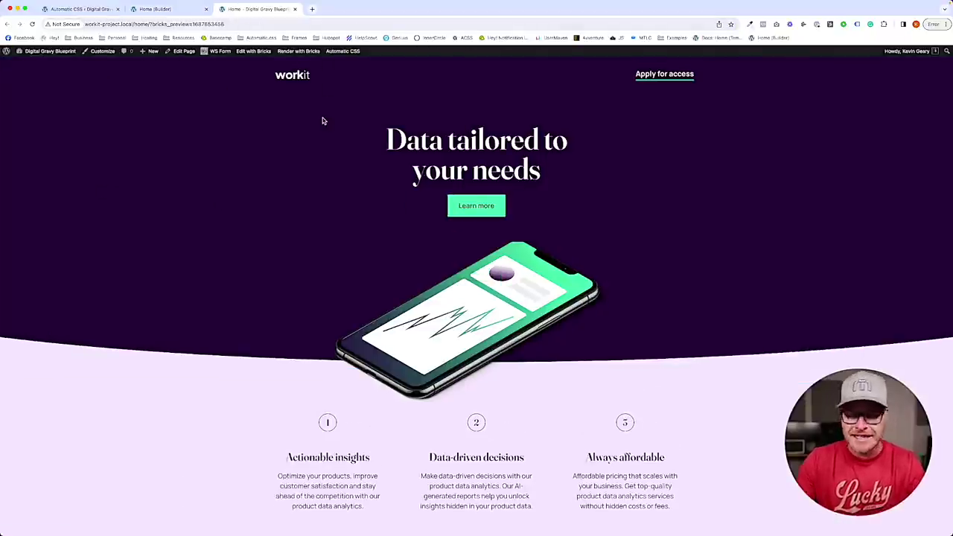
pyautogui.scroll(-5, 486, 230)
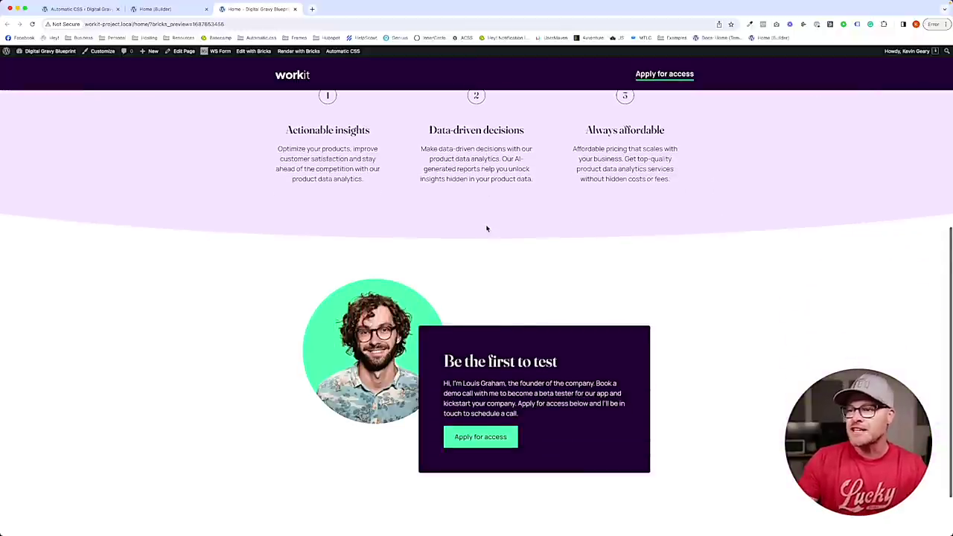
pyautogui.scroll(-1, 485, 229)
pyautogui.scroll(6, 486, 228)
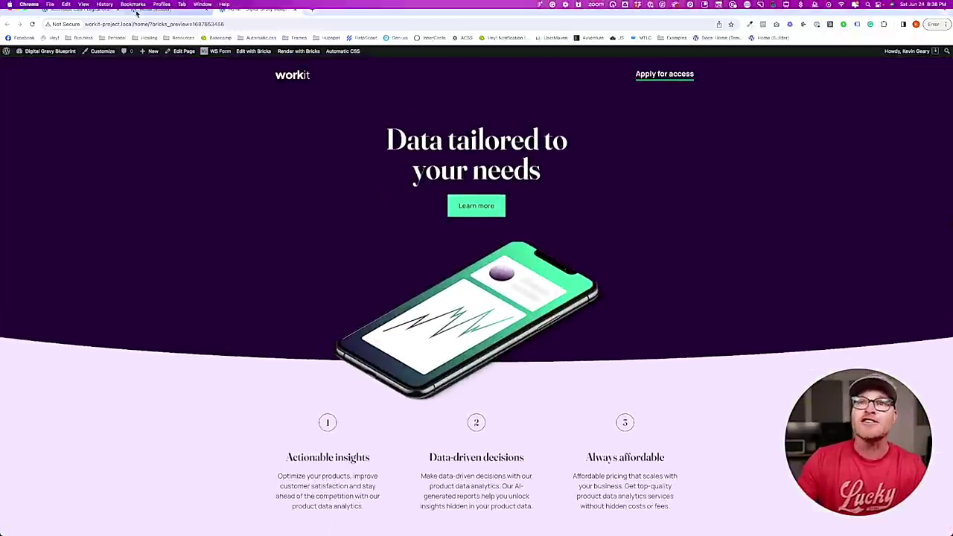
# Switch to the Figma design and look up the HSL values of the #FCF8FF swatch in the design system's colors.
pyautogui.scroll(-2, 168, 288)
pyautogui.press('super+Tab')
pyautogui.scroll(-2, 208, 313)
pyautogui.scroll(-3, 181, 291)
pyautogui.hscroll(-10, 177, 240)
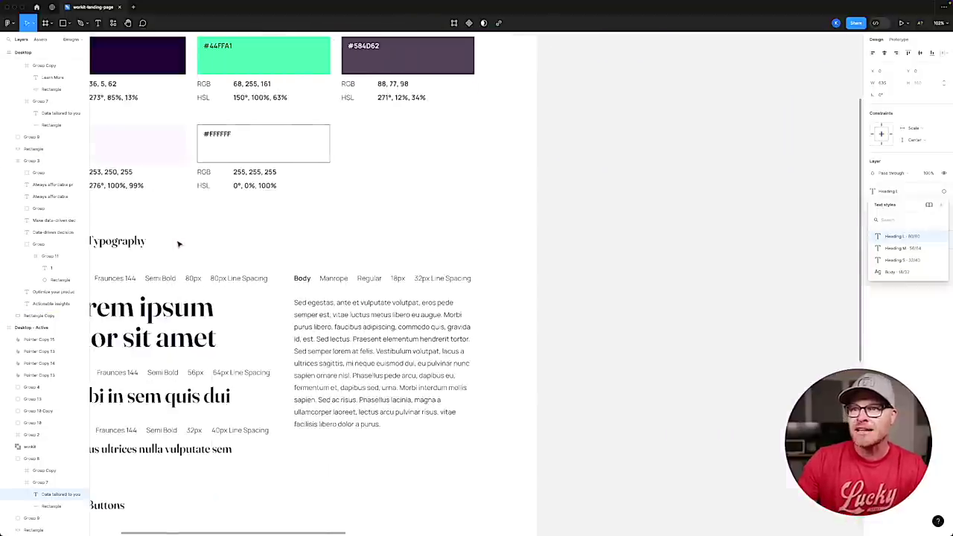
pyautogui.scroll(3, 179, 244)
pyautogui.hscroll(-3, 178, 244)
pyautogui.click(178, 242)
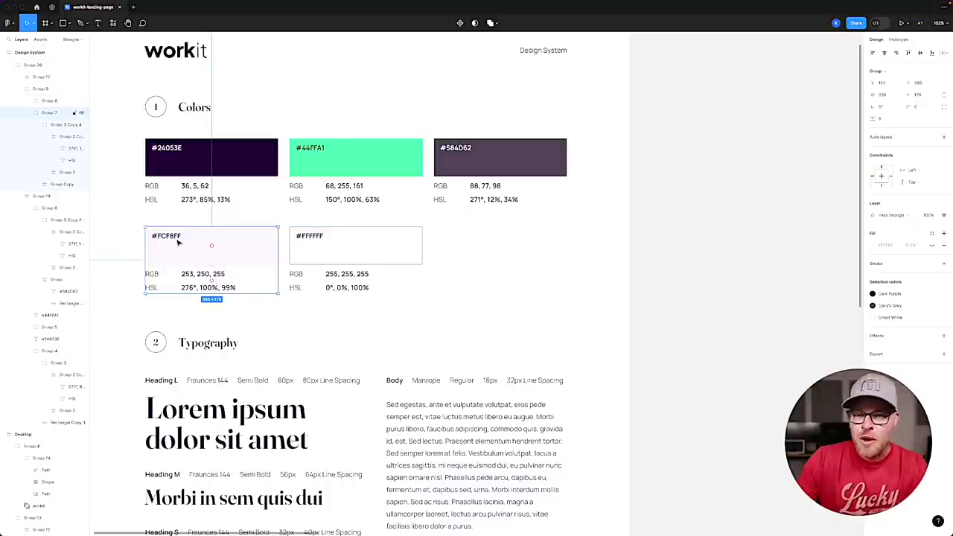
pyautogui.press('Return')
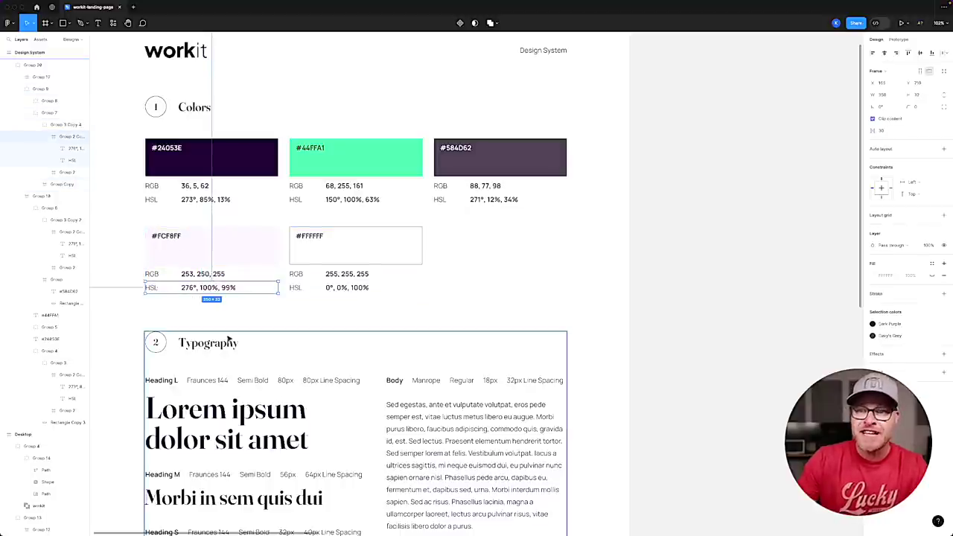
# Set the Base palette's Ultra Light shade in Automatic CSS to hue 276, saturation 100 and lightness 99, and save the changes.
pyautogui.press('super+Tab')
pyautogui.click(103, 10)
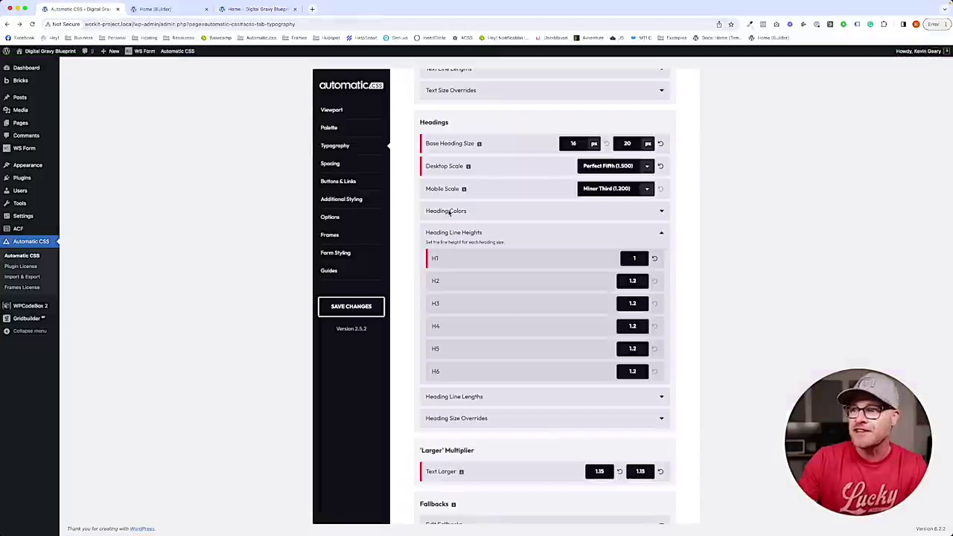
pyautogui.click(329, 127)
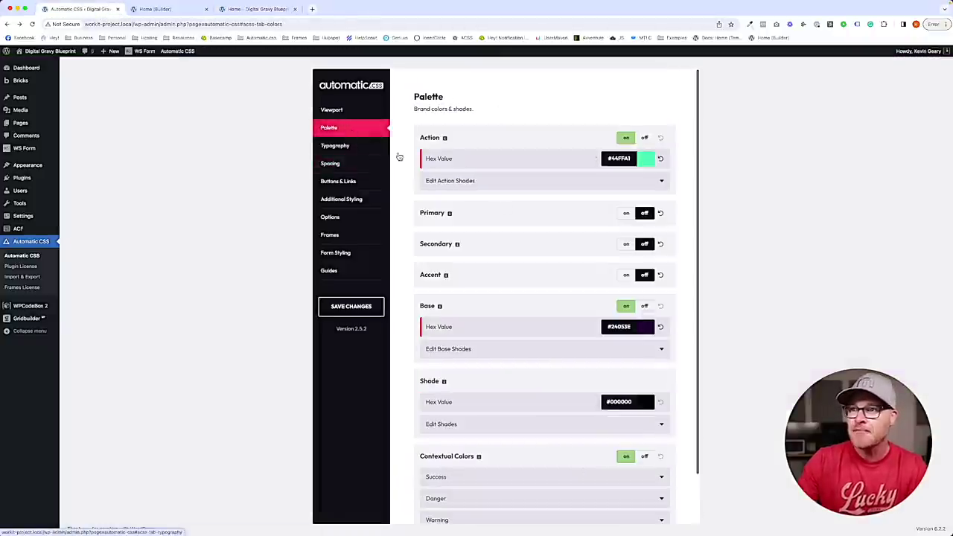
pyautogui.scroll(-2, 577, 320)
pyautogui.click(477, 298)
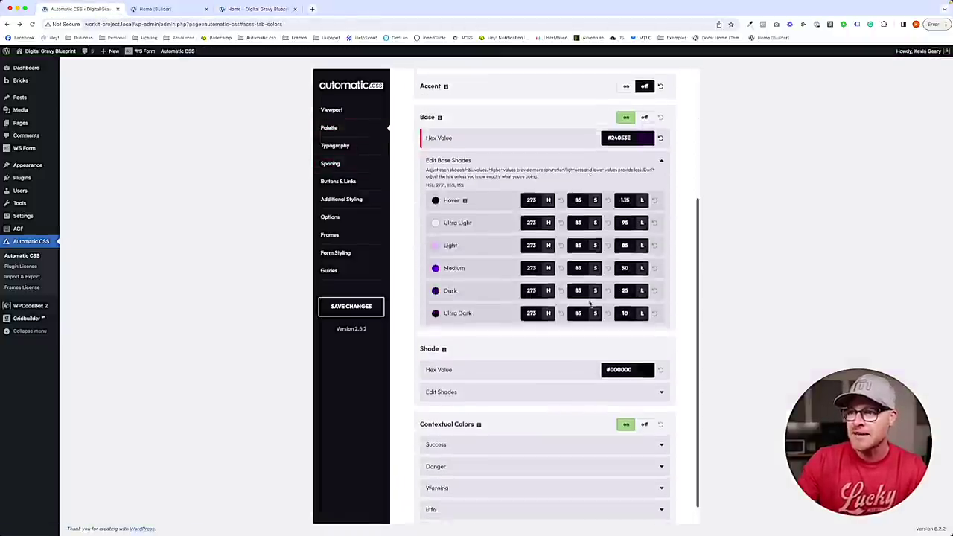
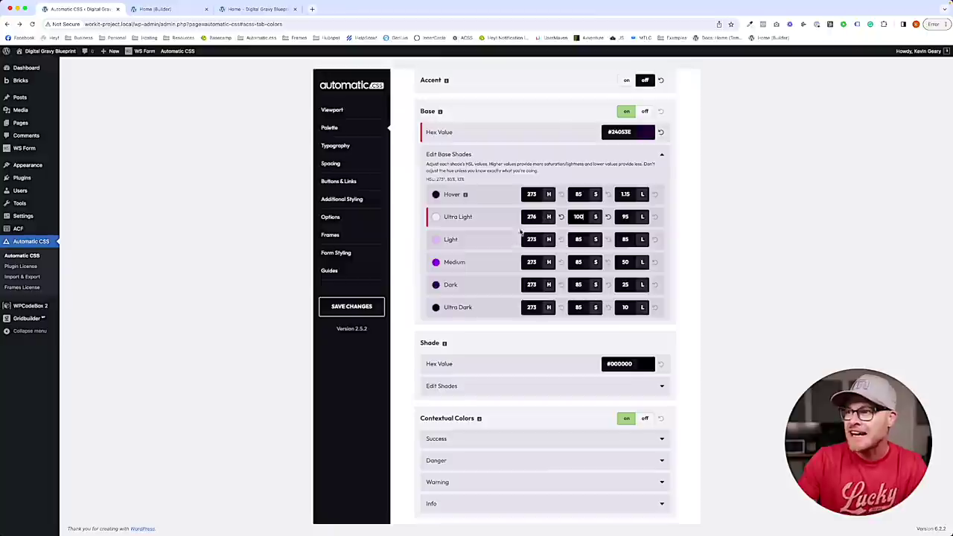
pyautogui.click(622, 219)
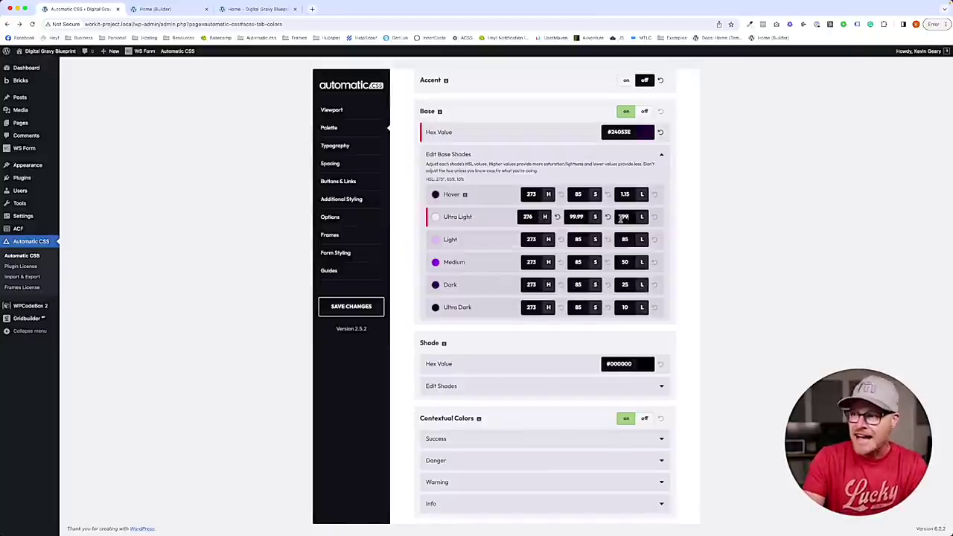
pyautogui.hotkey('shift', 'Tab')
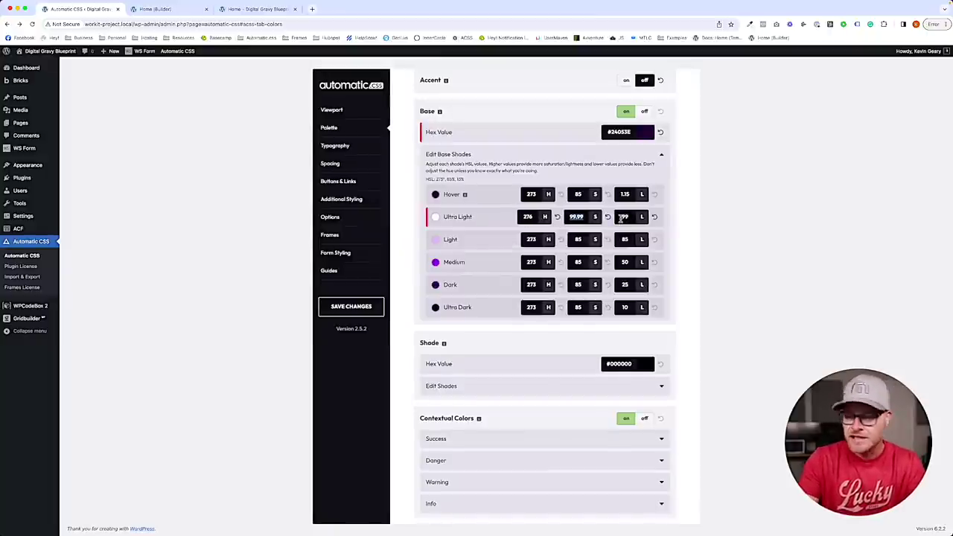
pyautogui.write('100')
pyautogui.hotkey('shift', 'Tab')
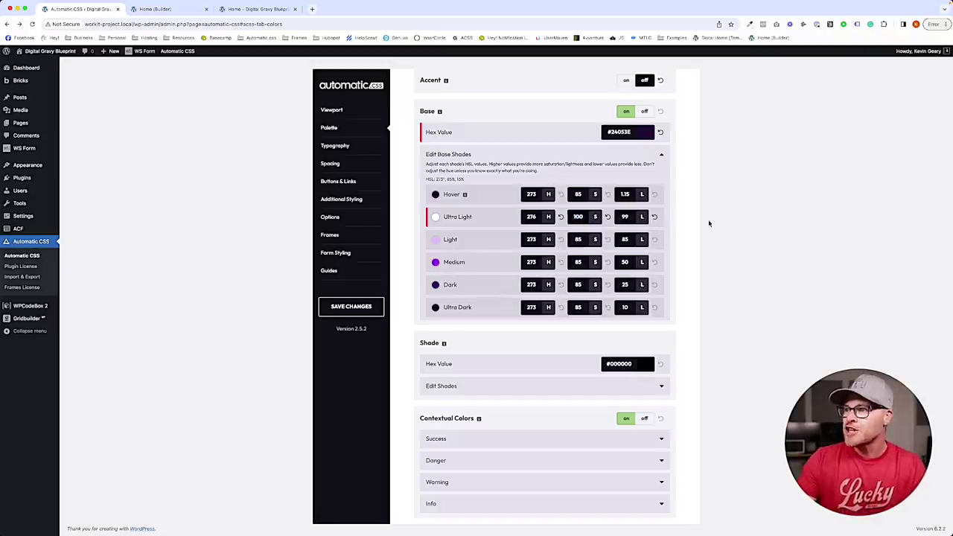
pyautogui.press('super+s')
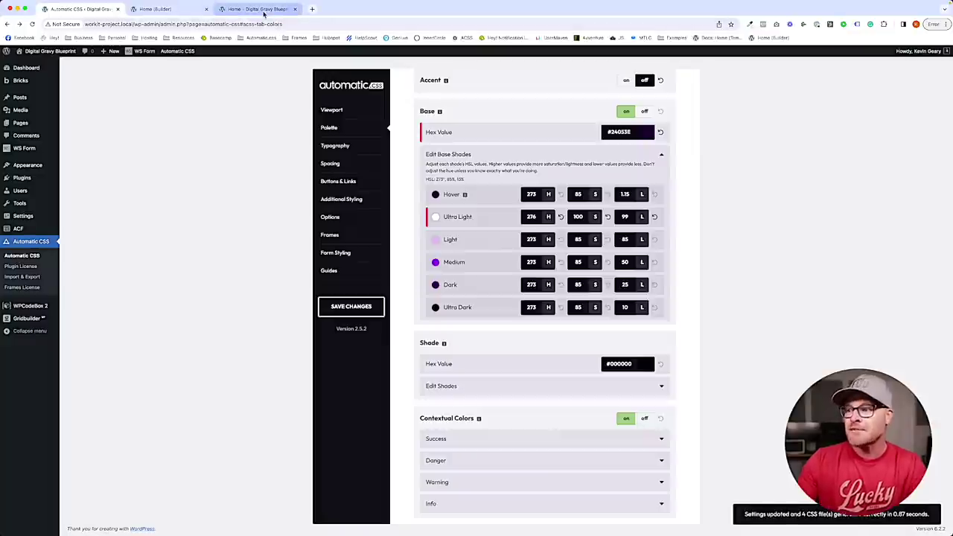
# Reload the home page preview and compare the features section's background color with the Figma desktop design.
pyautogui.click(262, 9)
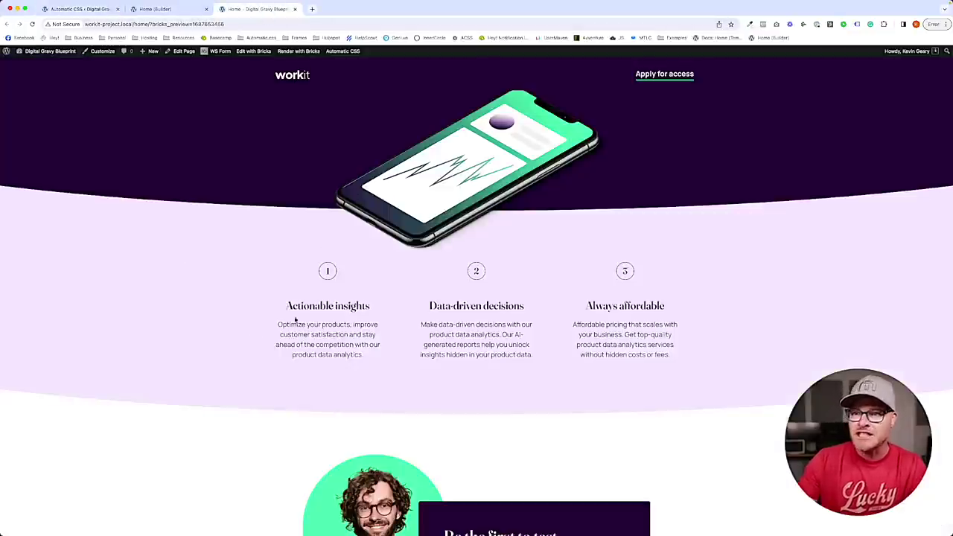
pyautogui.press('super+r')
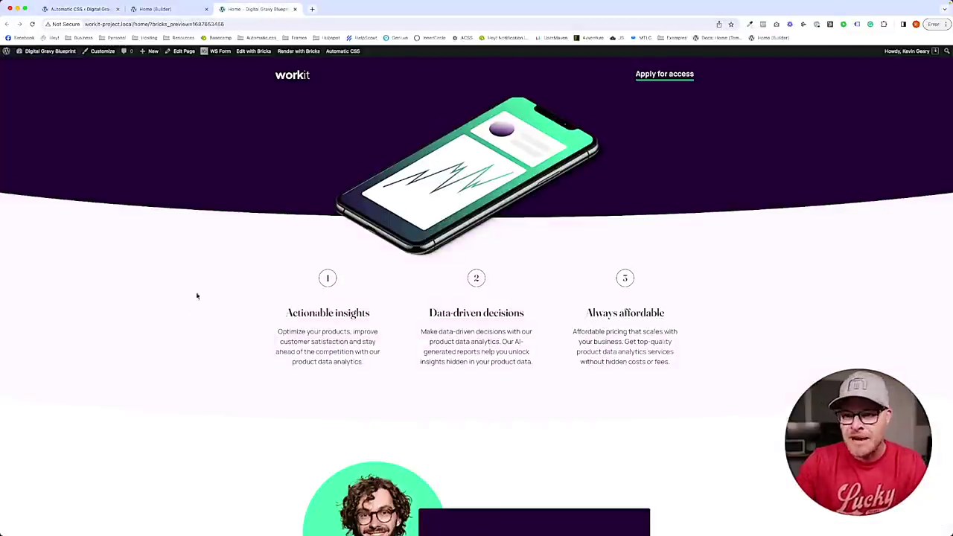
pyautogui.press('super+Tab')
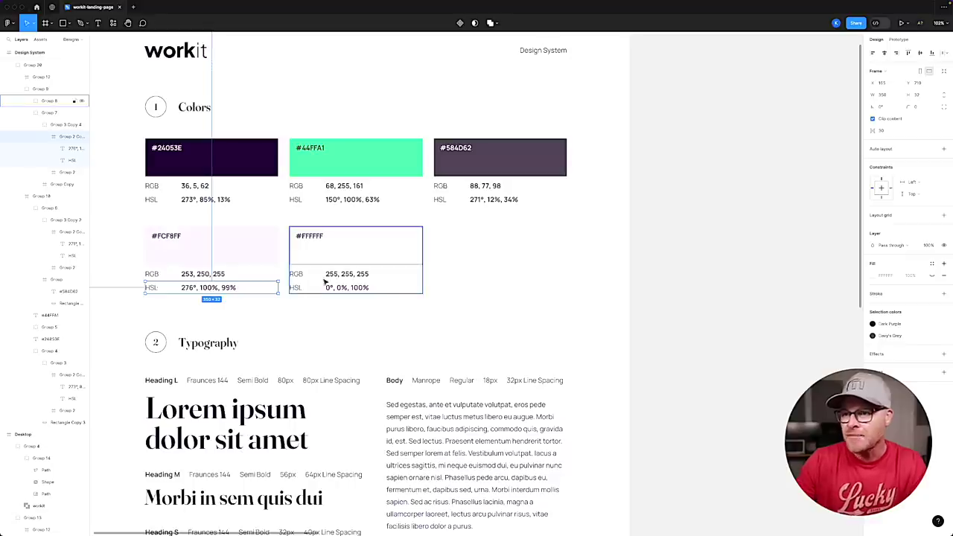
pyautogui.hscroll(10, 334, 273)
pyautogui.scroll(-4, 333, 272)
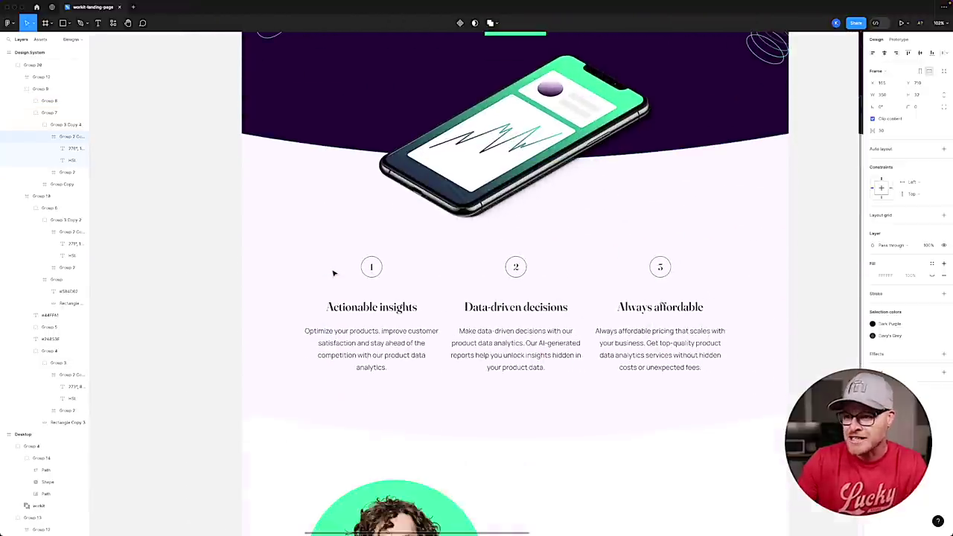
pyautogui.click(303, 293)
pyautogui.press('super+Tab')
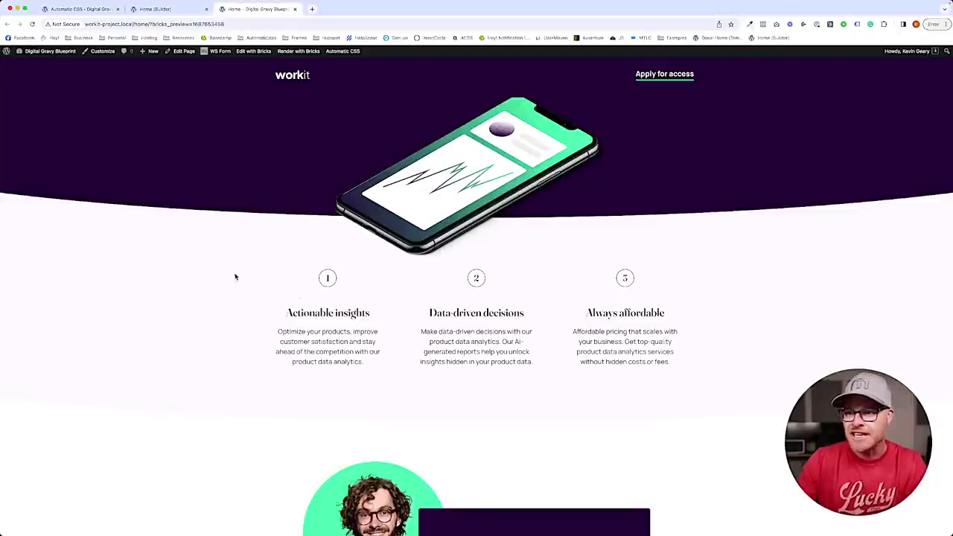
# Set the Ultra Light base shade to saturation 50 and lightness 95, save, and check the home page preview.
pyautogui.click(160, 9)
pyautogui.click(85, 9)
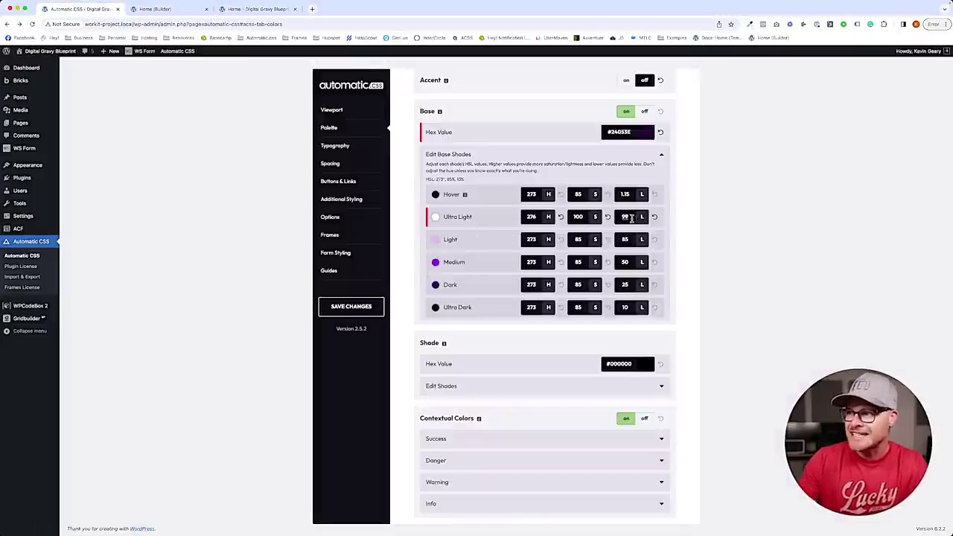
pyautogui.doubleClick(586, 216)
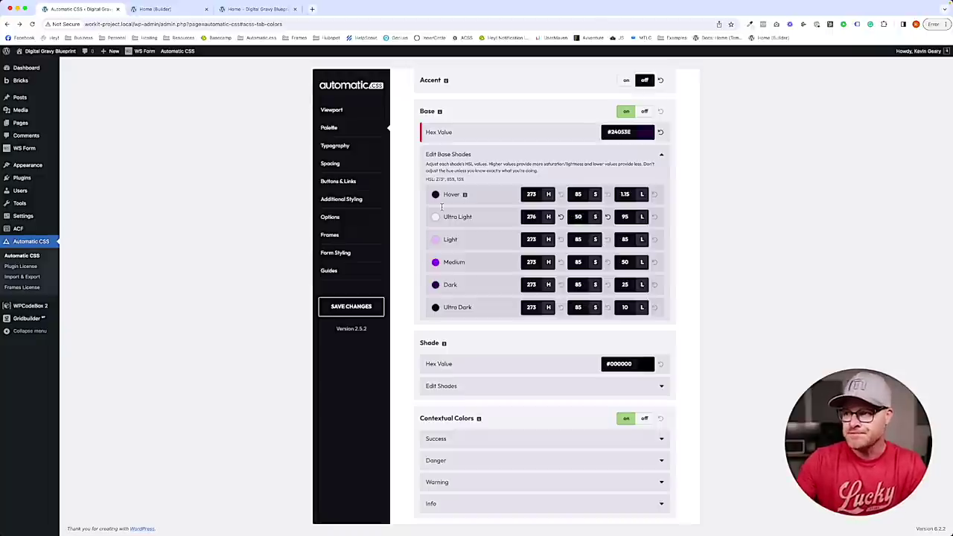
pyautogui.click(349, 310)
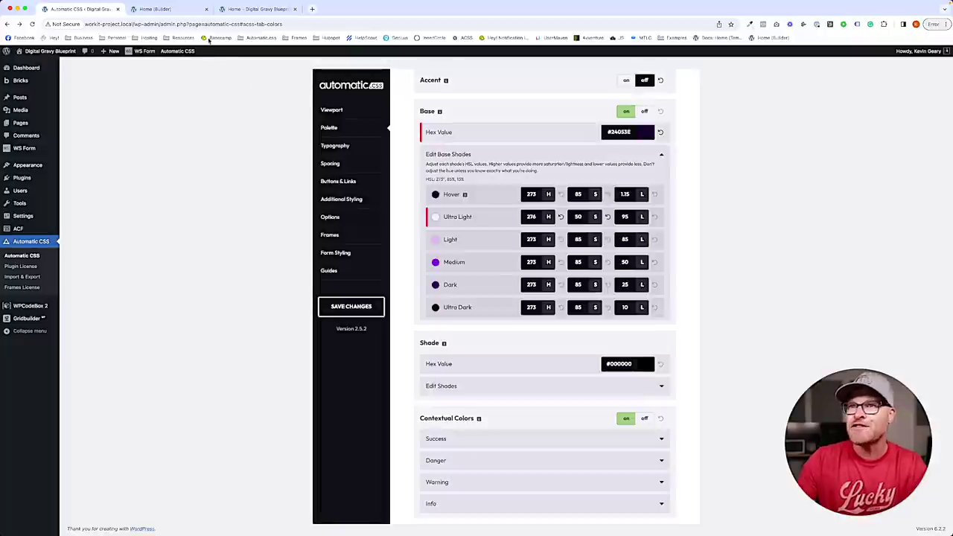
pyautogui.click(236, 10)
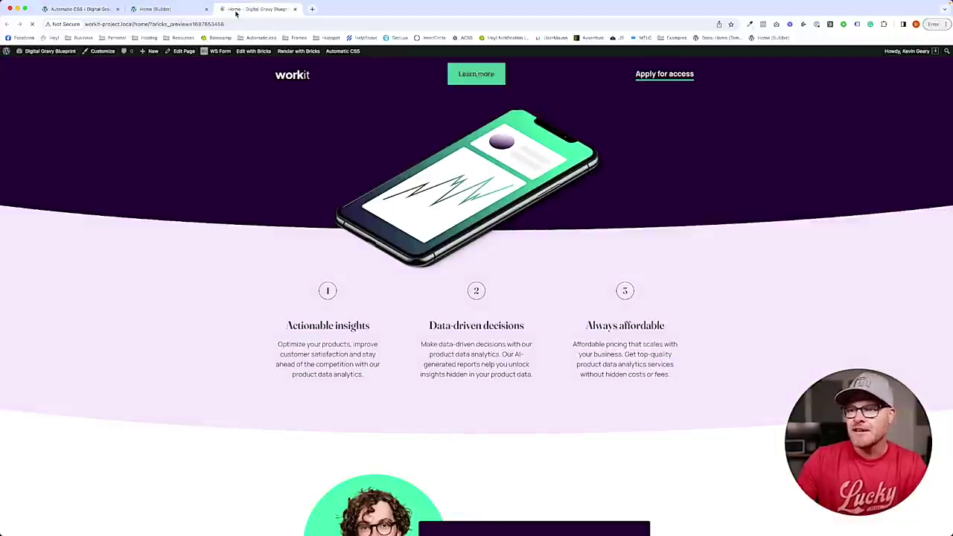
# Set the Ultra Light base shade's lightness to 98, save, and check the features section's background on the preview.
pyautogui.click(78, 11)
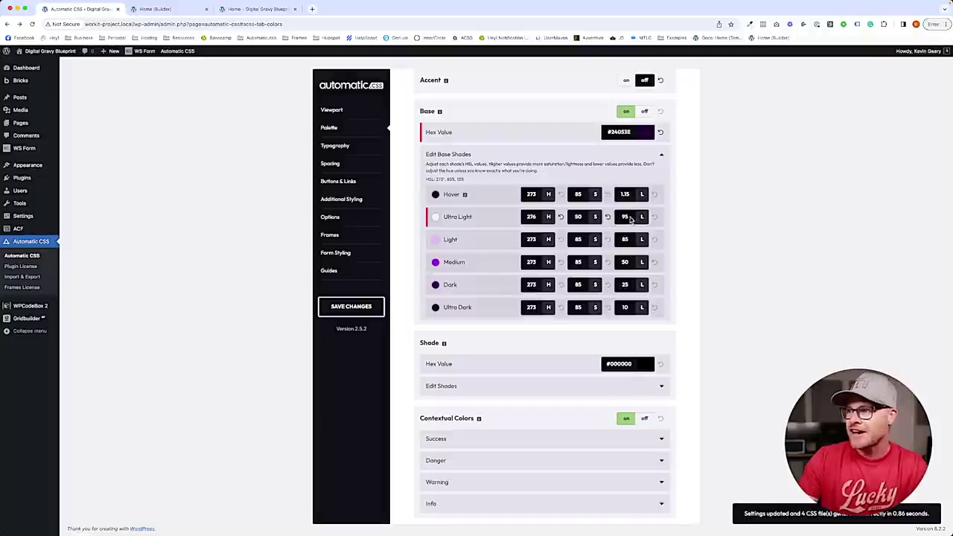
pyautogui.write('8')
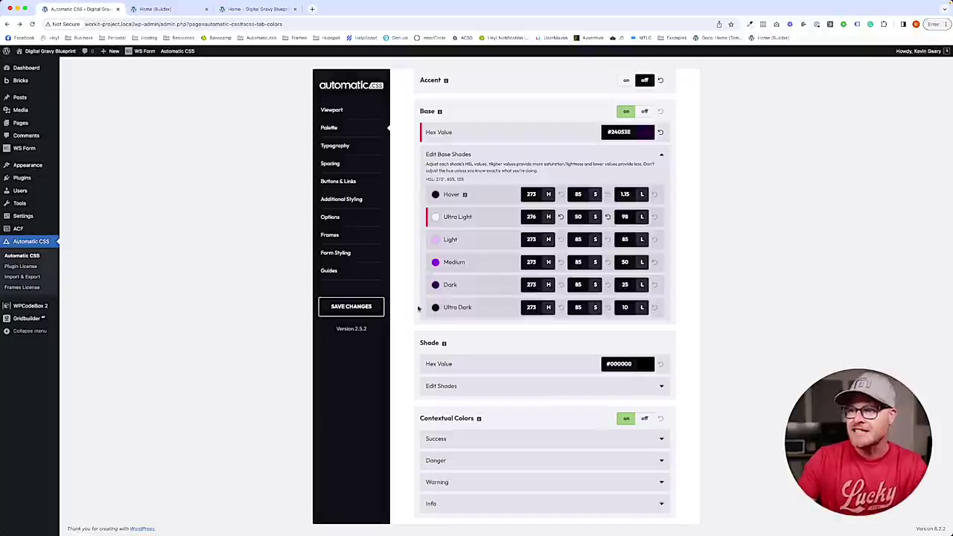
pyautogui.click(357, 306)
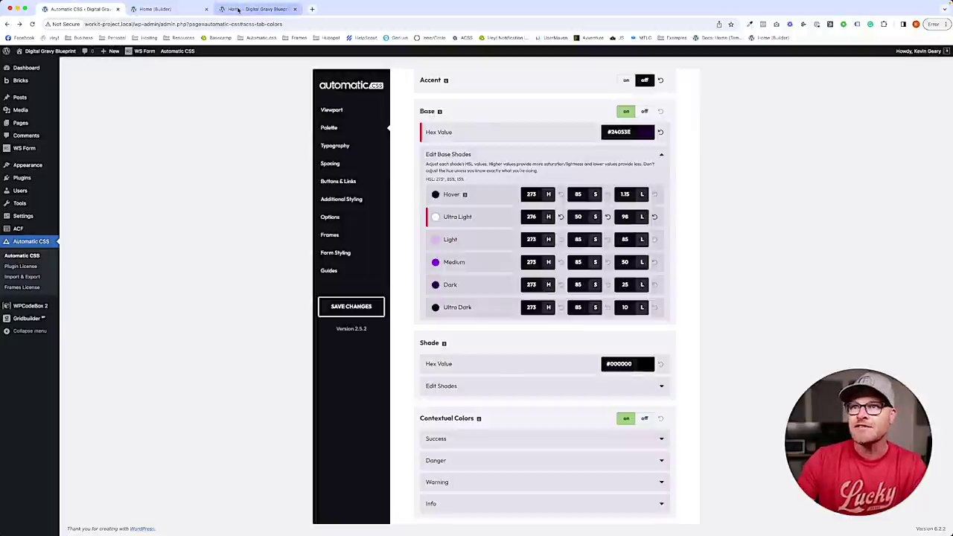
pyautogui.click(257, 9)
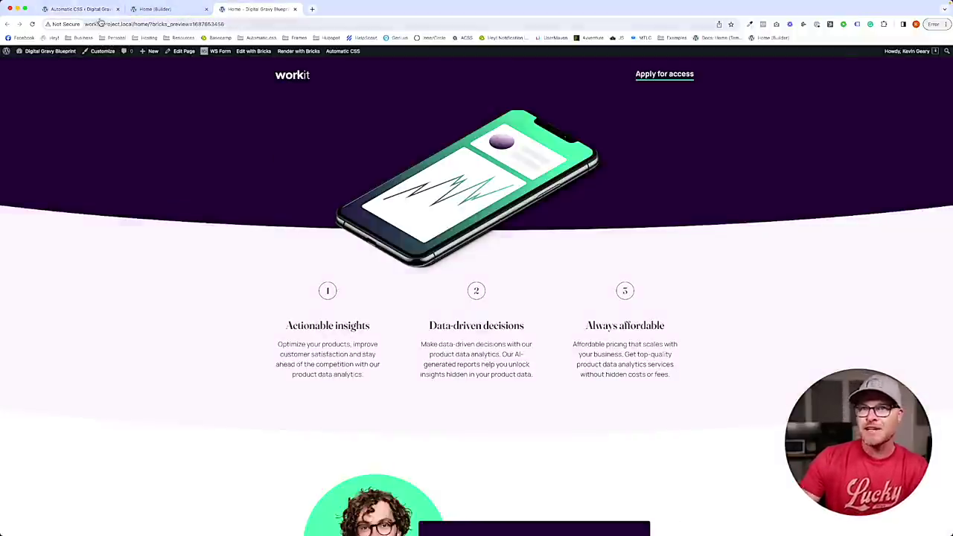
# Set the Ultra Light base shade's lightness to 97, save the changes and reload the home page preview.
pyautogui.press('super+1')
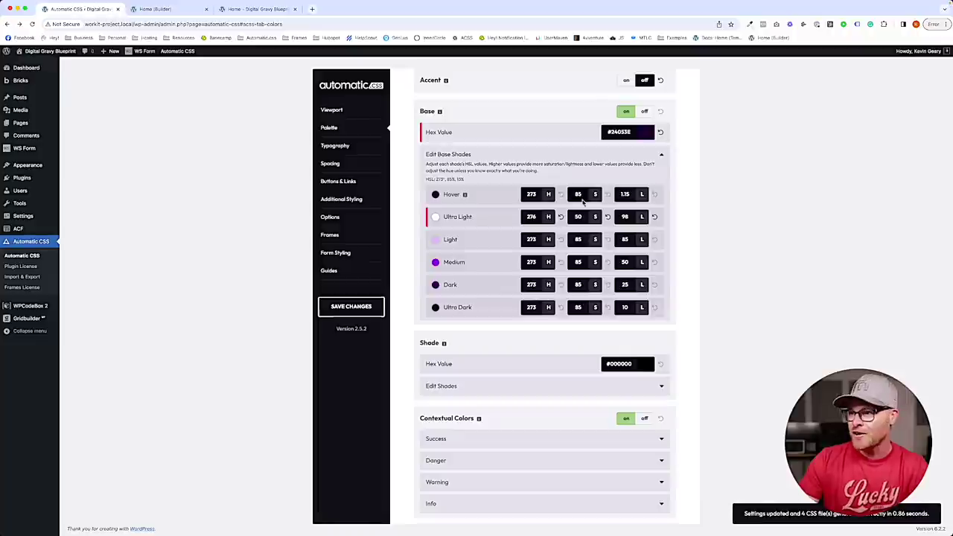
pyautogui.doubleClick(616, 217)
pyautogui.write('9')
pyautogui.press('super+s')
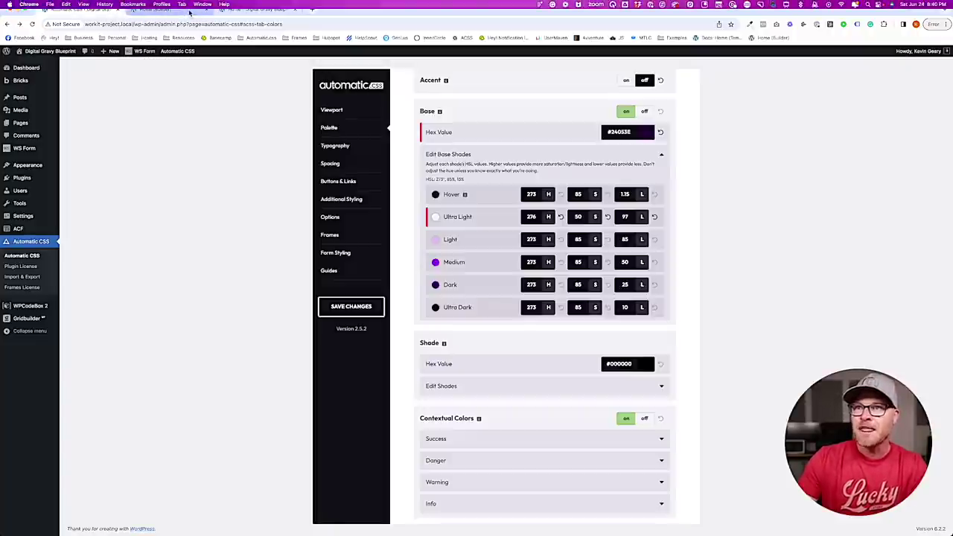
pyautogui.click(190, 12)
pyautogui.click(248, 13)
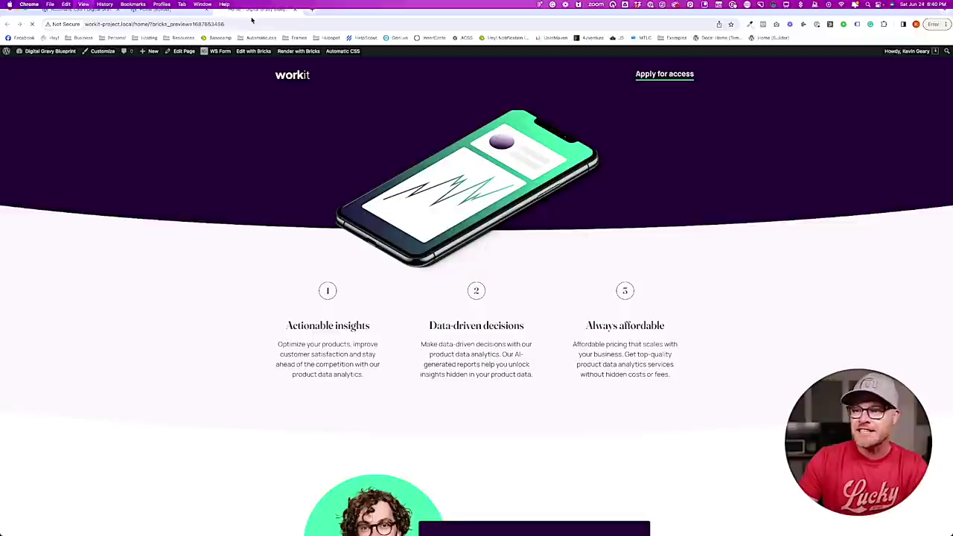
pyautogui.press('super+r')
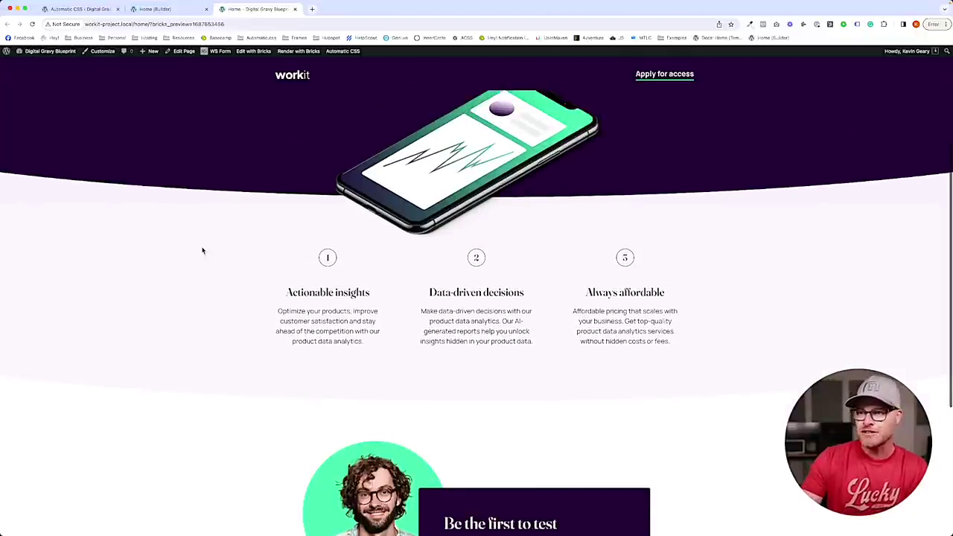
# Compare the features section's background with the Figma design and review the home page preview down to the footer.
pyautogui.press('super+Tab')
pyautogui.press('super+Tab')
pyautogui.press('super+Tab')
pyautogui.press('super+Tab')
pyautogui.press('super+Tab')
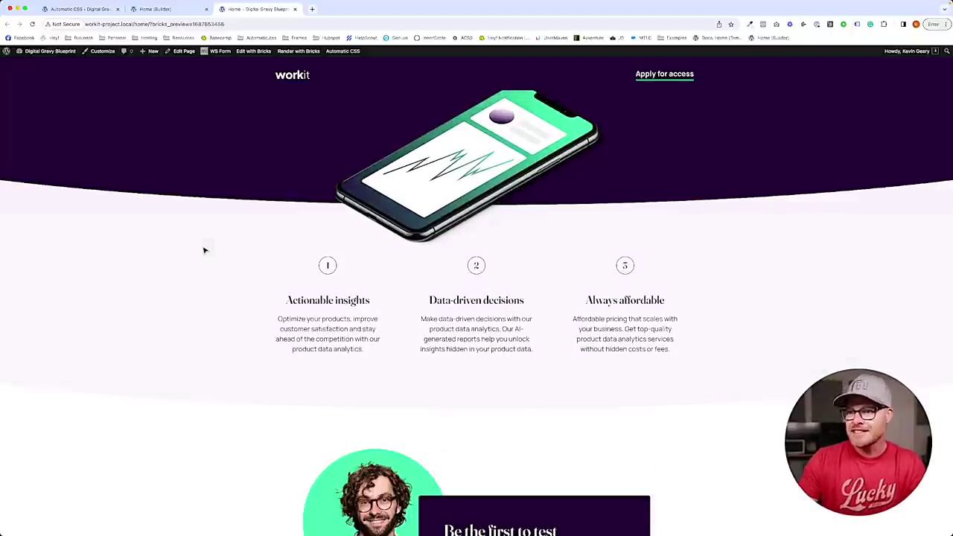
pyautogui.press('super+Tab')
pyautogui.scroll(-2, 202, 249)
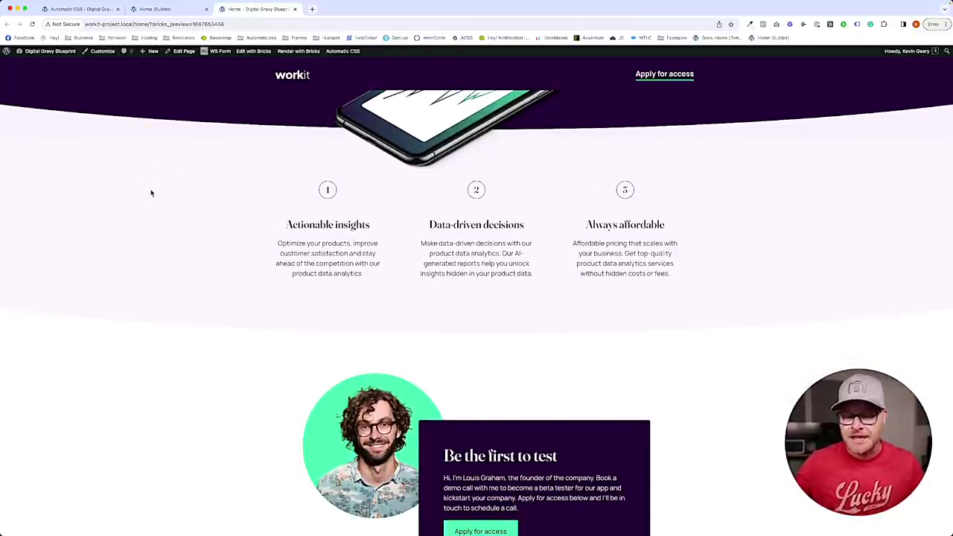
pyautogui.scroll(-3, 153, 200)
pyautogui.scroll(7, 210, 363)
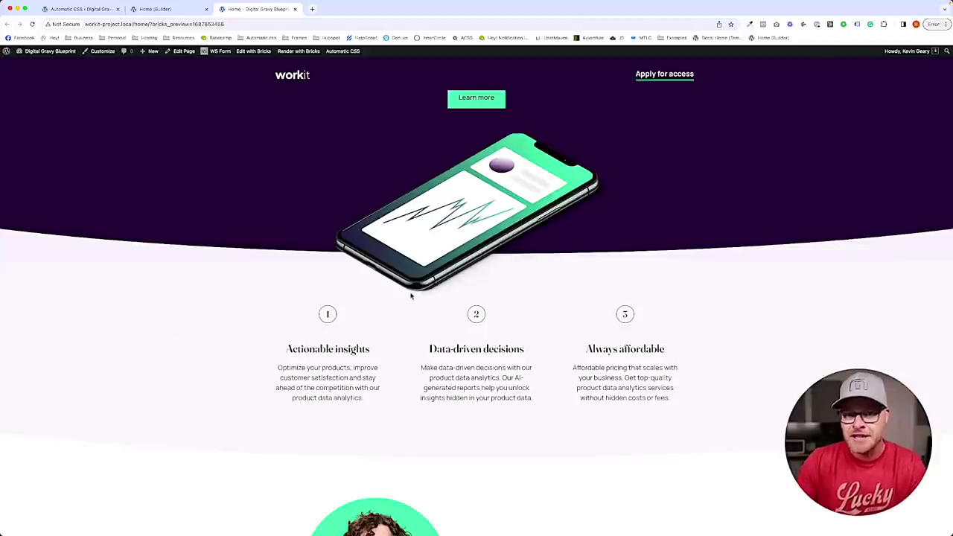
pyautogui.scroll(-5, 412, 295)
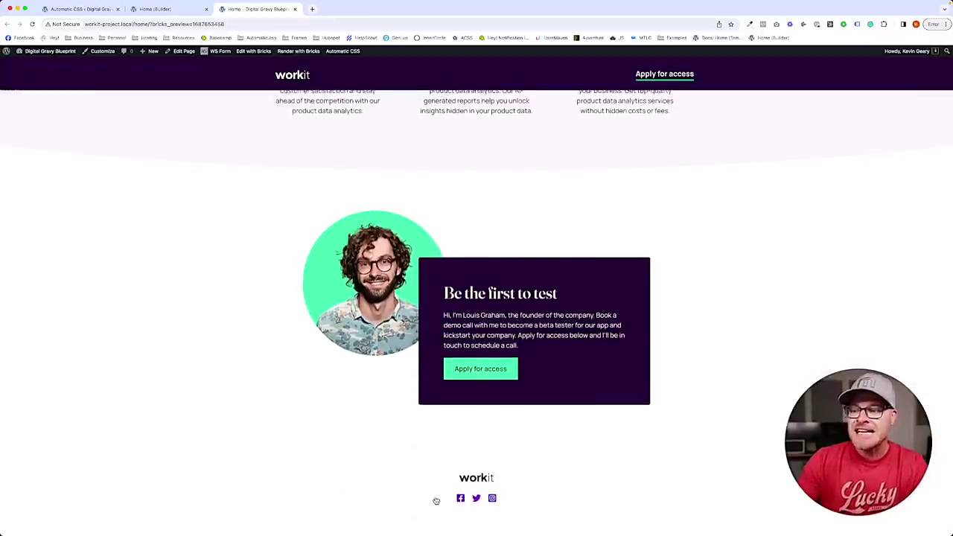
# Look up the RGB and HSL values of the #584D62 swatch in the Figma design system.
pyautogui.click(85, 9)
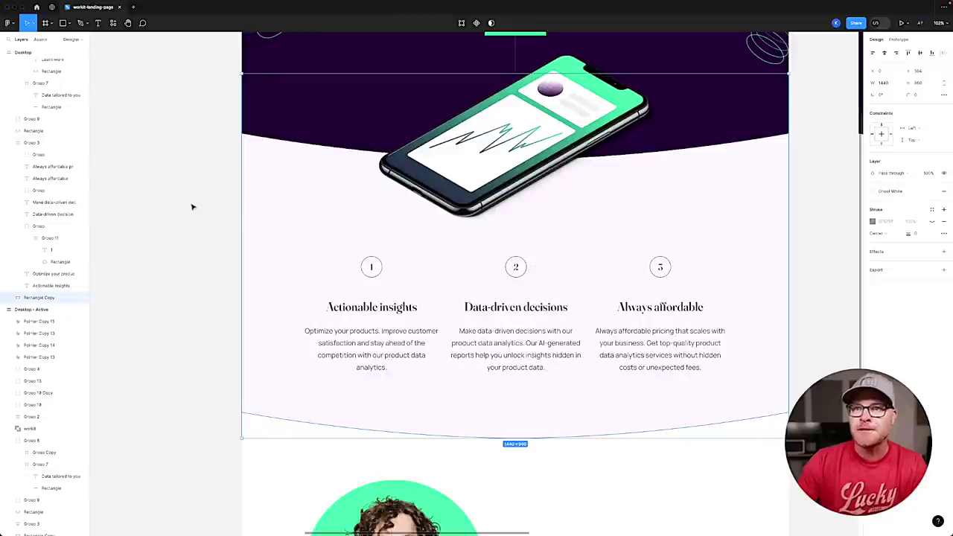
pyautogui.hscroll(-10, 190, 207)
pyautogui.scroll(2, 190, 207)
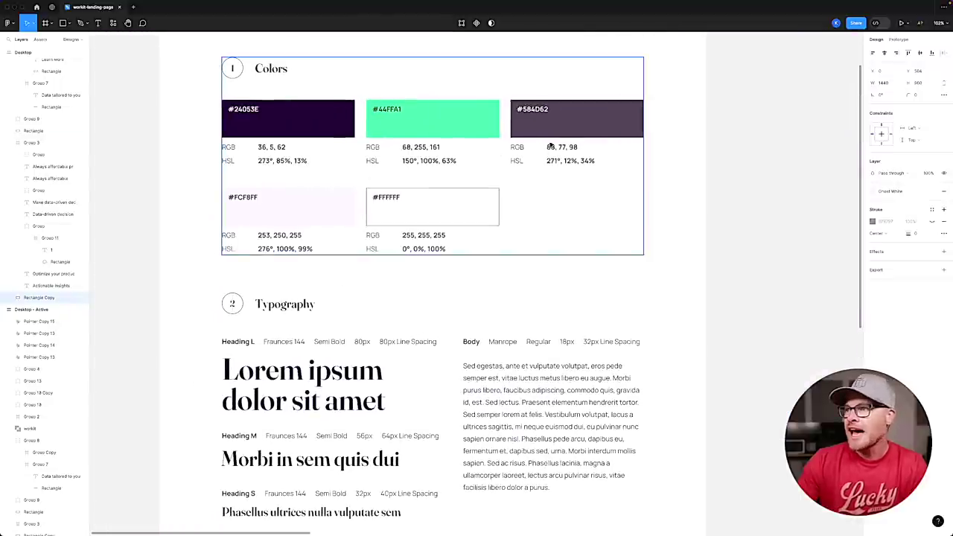
pyautogui.click(551, 149)
pyautogui.click(557, 163)
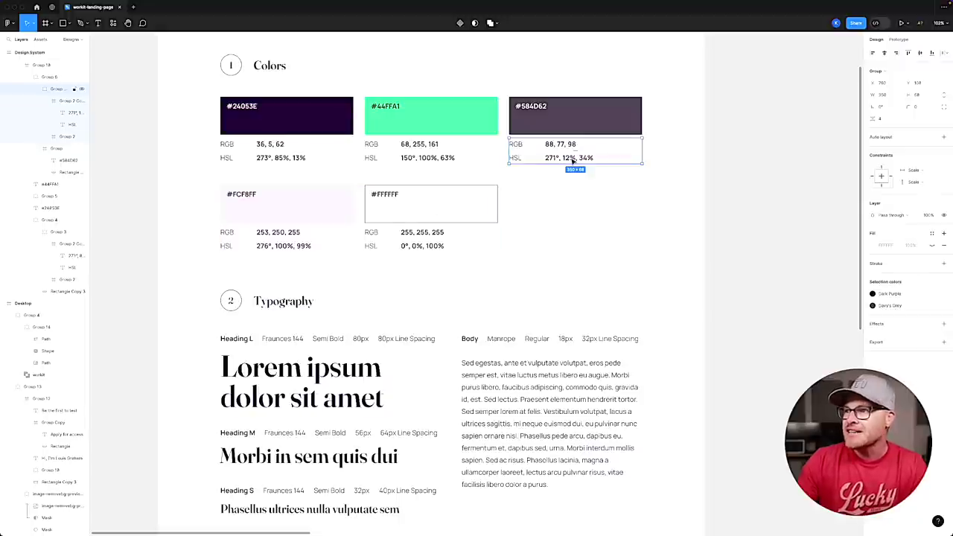
# Match the Medium base shade to the #584D62 swatch by setting saturation to 12 and lightness to 34, and save the changes.
pyautogui.doubleClick(573, 159)
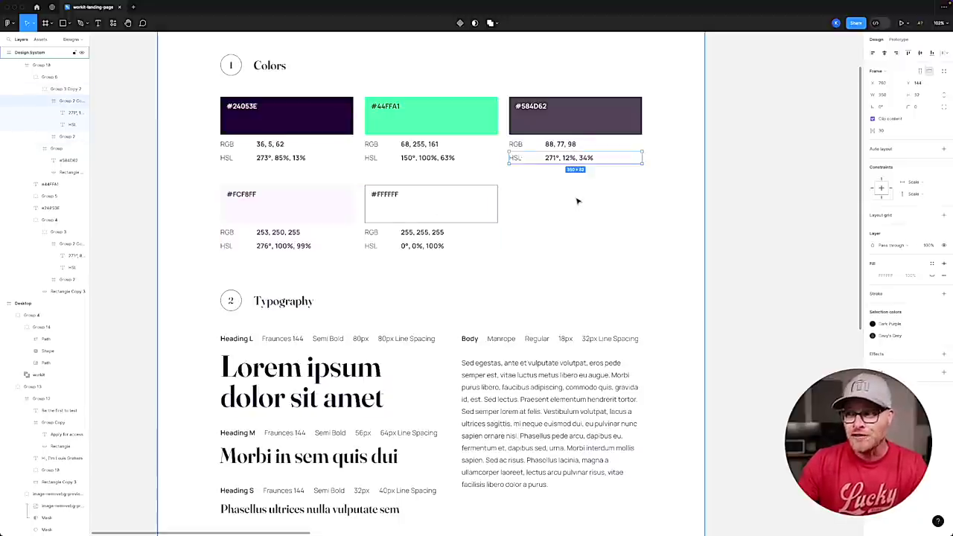
pyautogui.press('super+Tab')
pyautogui.click(599, 263)
pyautogui.write('1')
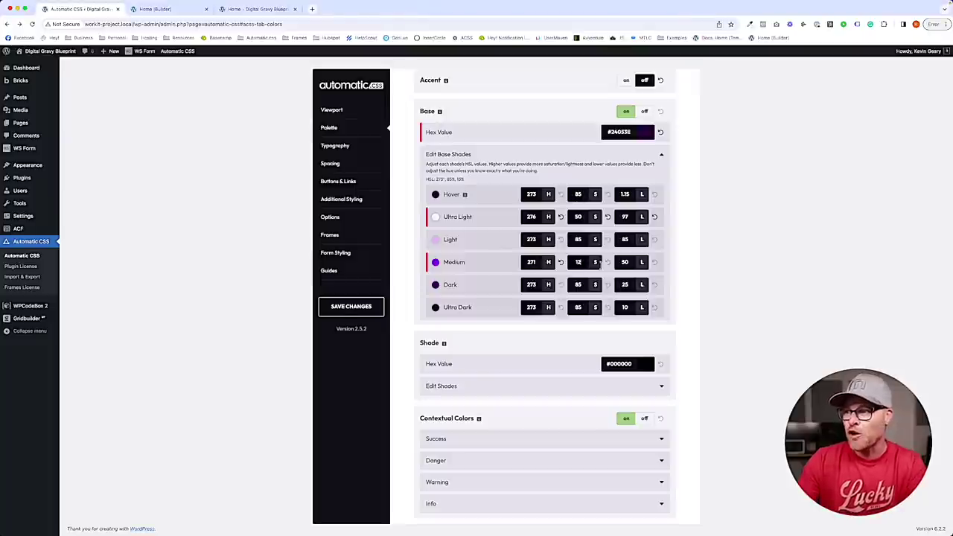
pyautogui.write('2')
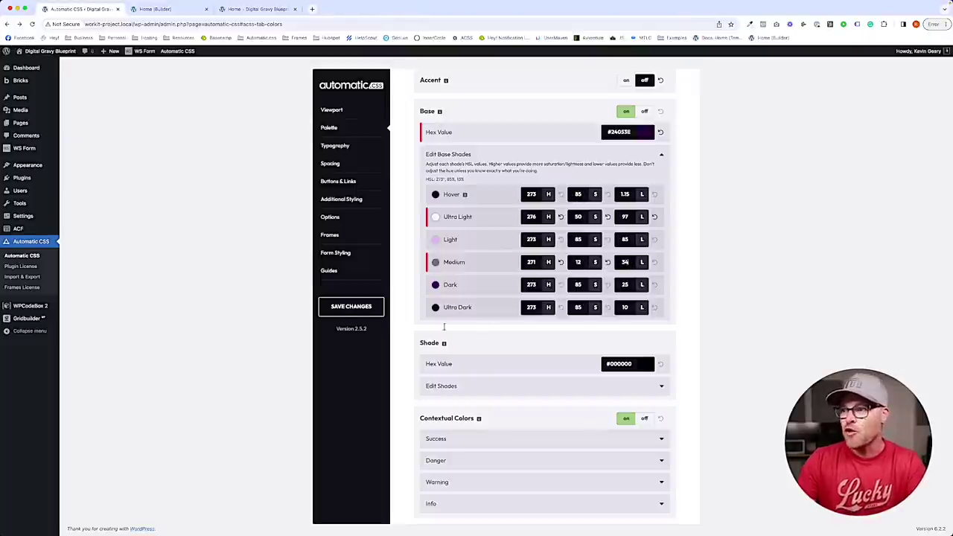
pyautogui.click(360, 308)
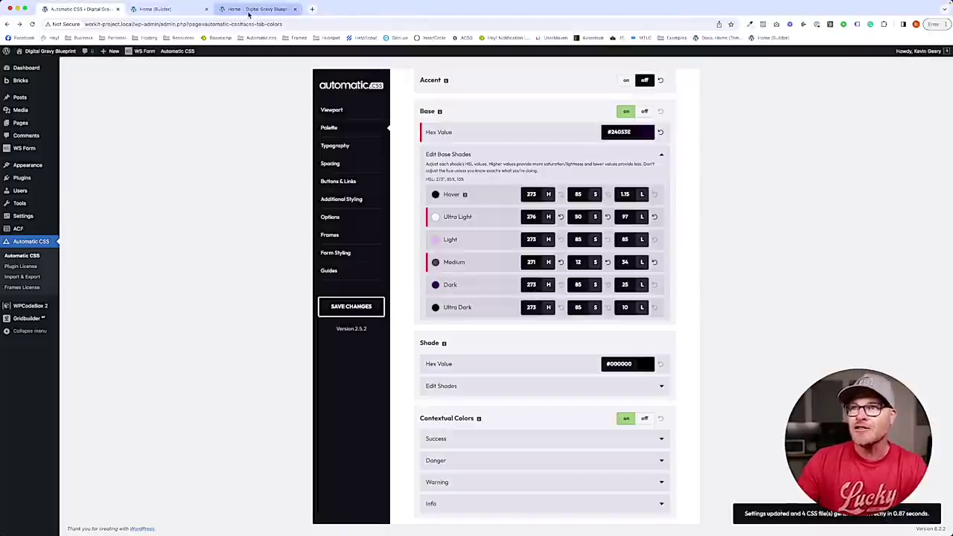
# Compare the hero heading on the home page preview with the hero heading in the Figma desktop design.
pyautogui.click(249, 10)
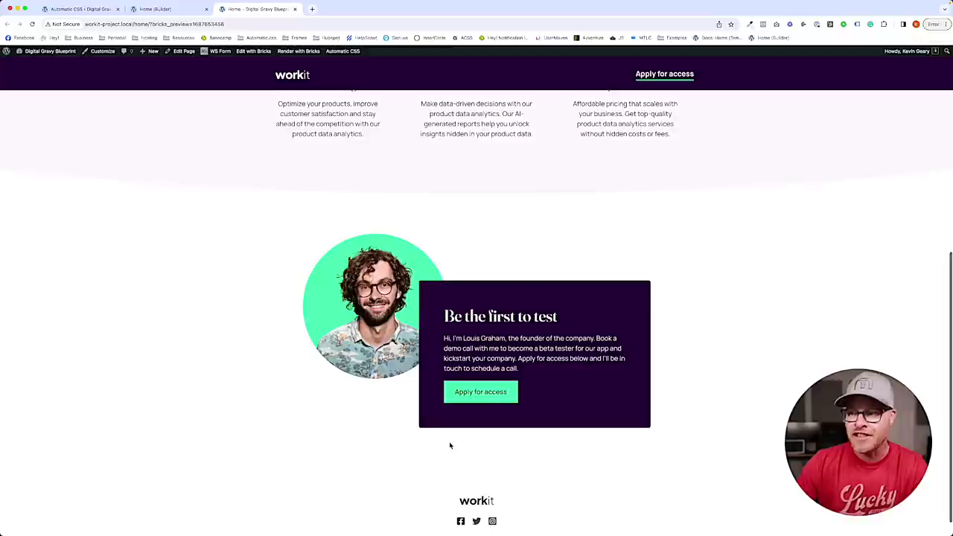
pyautogui.scroll(5, 459, 454)
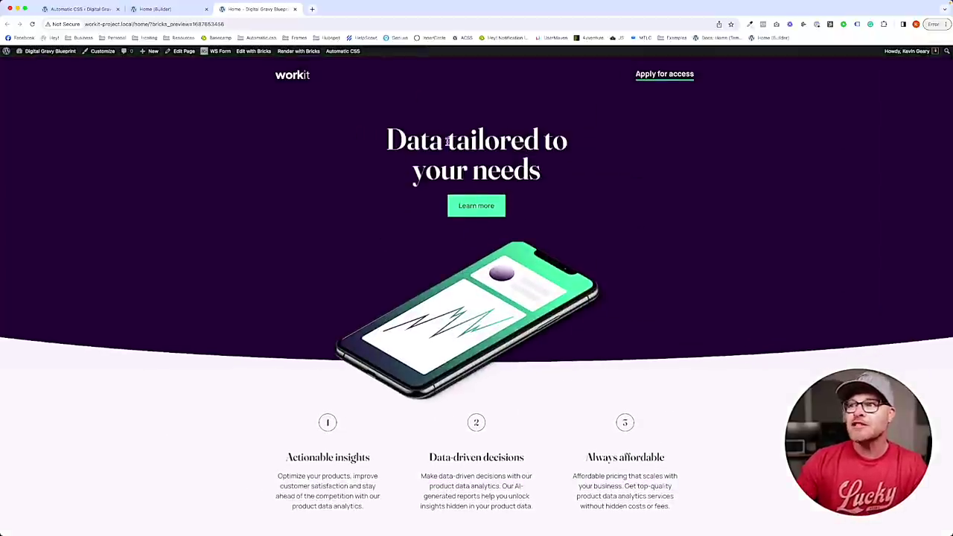
pyautogui.moveTo(450, 142); pyautogui.dragTo(539, 141)
pyautogui.click(532, 172)
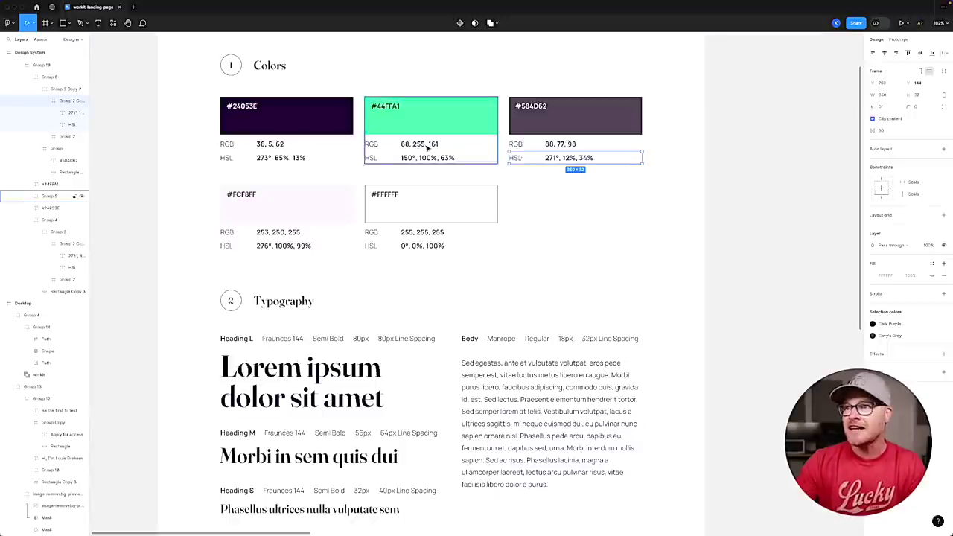
pyautogui.scroll(5, 426, 149)
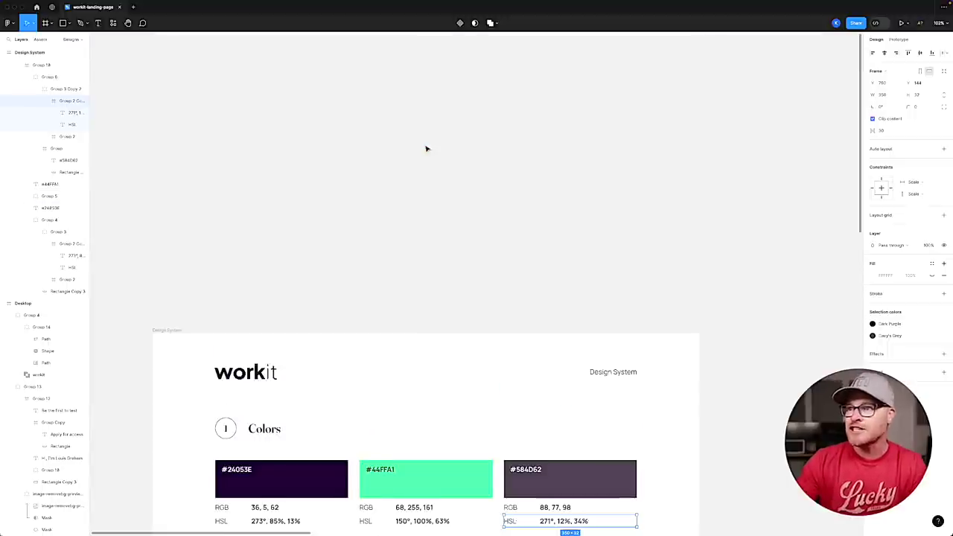
pyautogui.scroll(1, 426, 149)
pyautogui.hscroll(10, 426, 149)
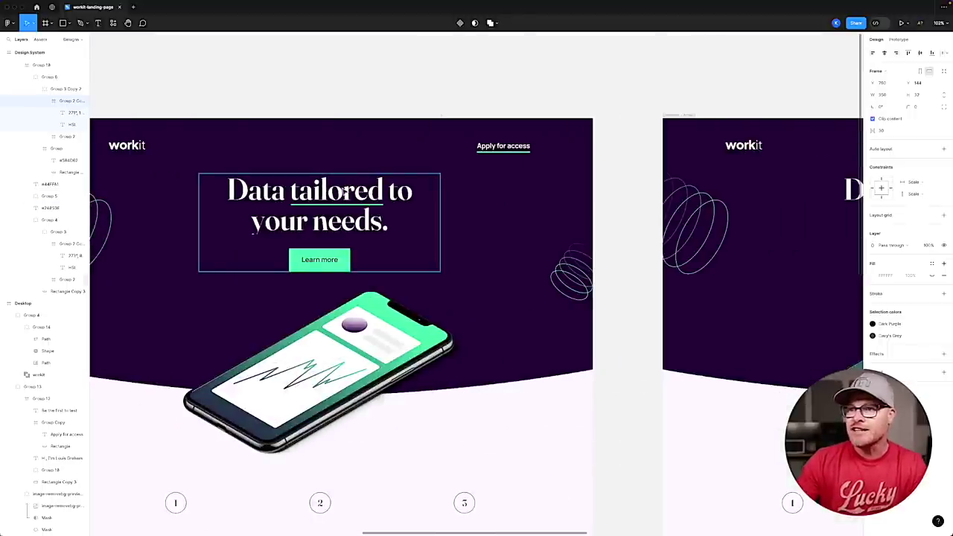
pyautogui.hscroll(-3, 342, 191)
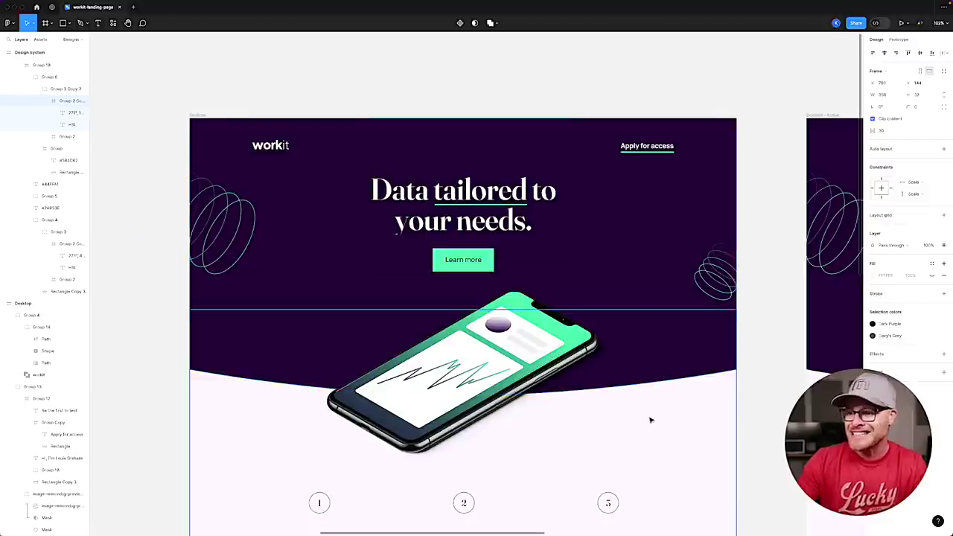
pyautogui.scroll(-5, 675, 356)
# In the Bricks builder, wrap the word "tailored" in the hero heading in a span with the class "highlight".
pyautogui.press('super+Tab')
pyautogui.click(157, 9)
pyautogui.click(467, 151)
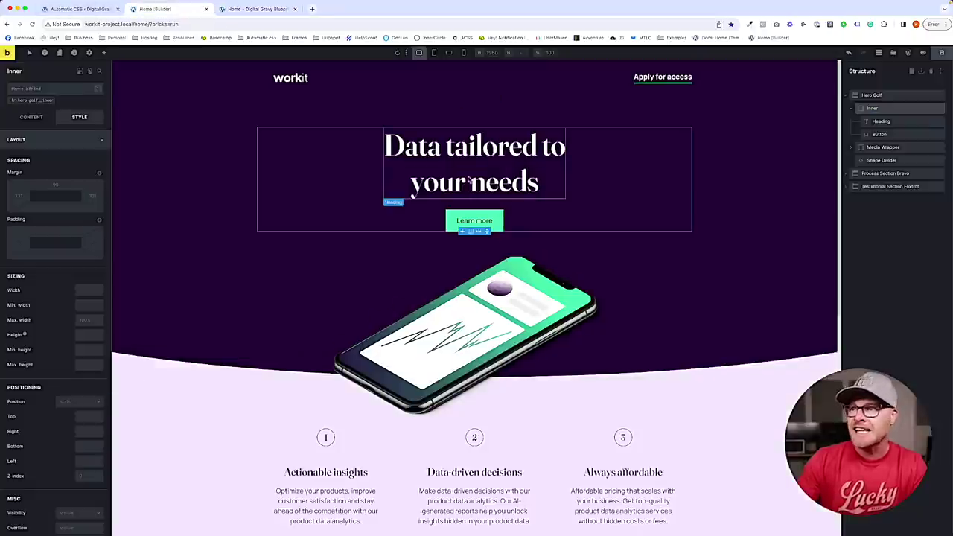
pyautogui.click(32, 117)
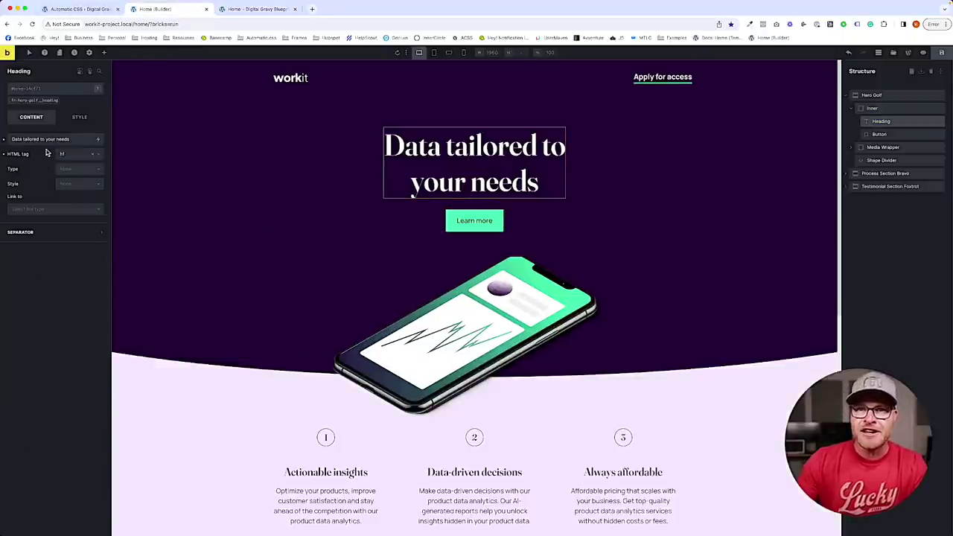
pyautogui.click(25, 139)
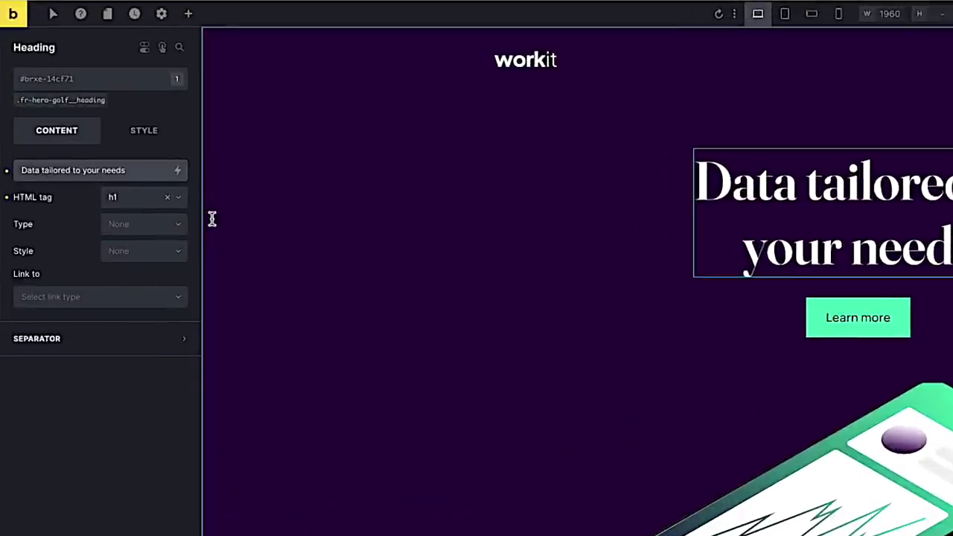
pyautogui.write('<span class="')
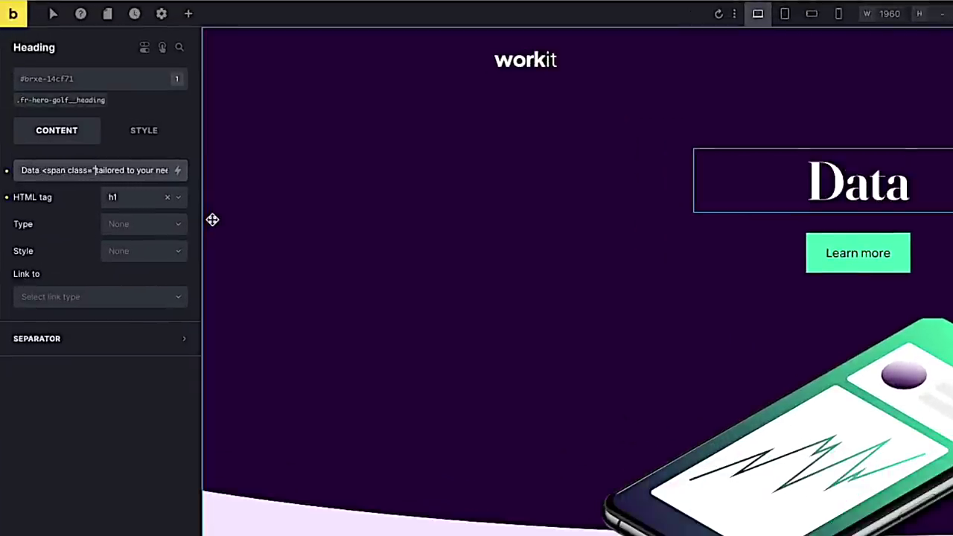
pyautogui.write('highlight">')
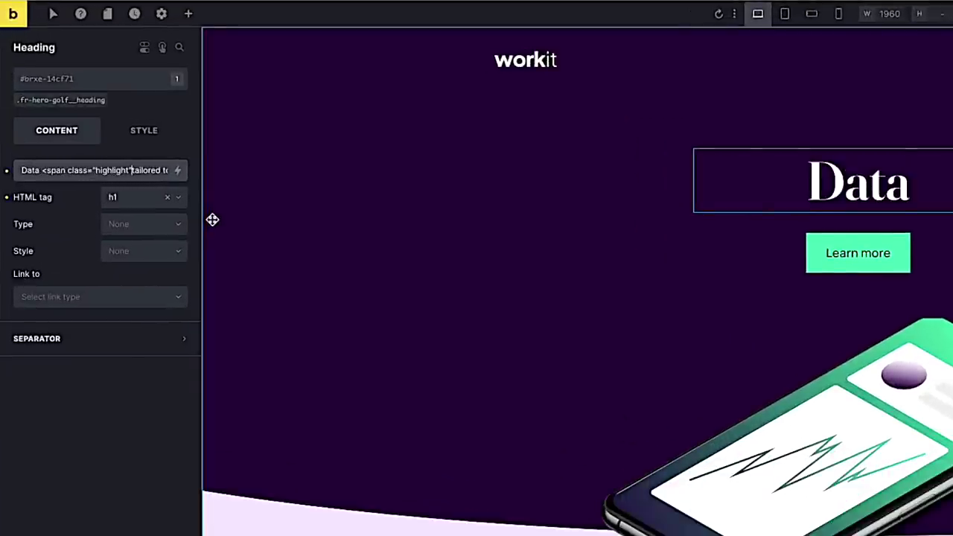
pyautogui.click(125, 170)
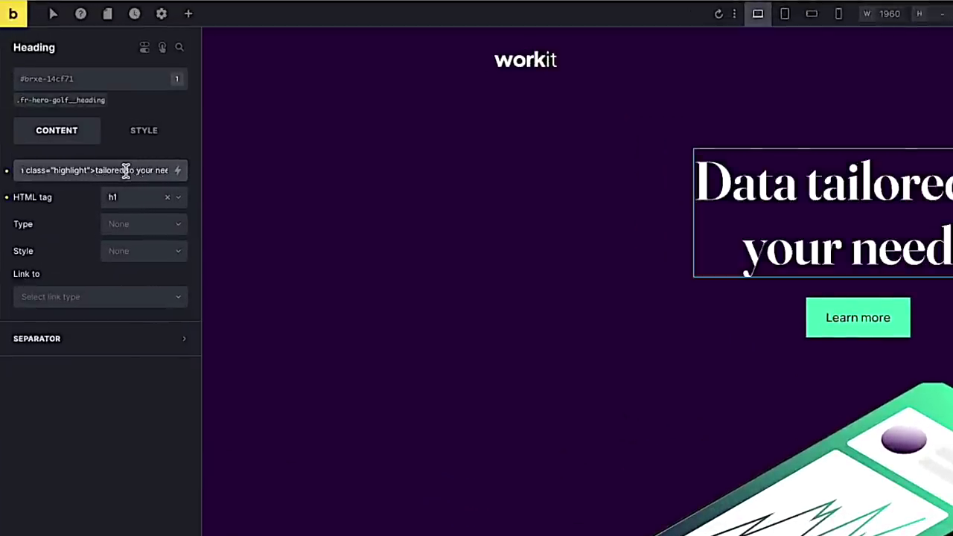
pyautogui.write('</span>')
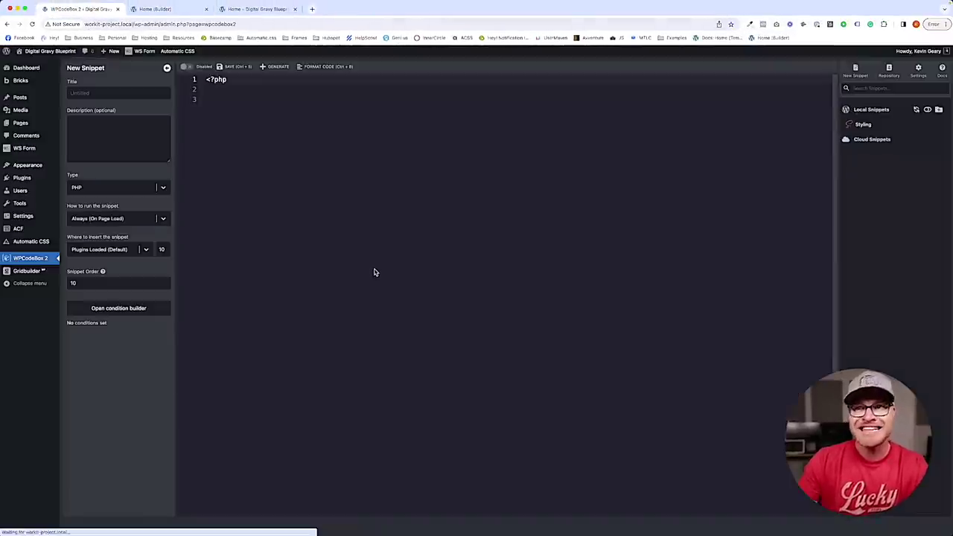
# Open the Styling snippet in WPCodeBox and append a "// Highlight Style" comment after the header rule.
pyautogui.click(82, 9)
pyautogui.click(868, 126)
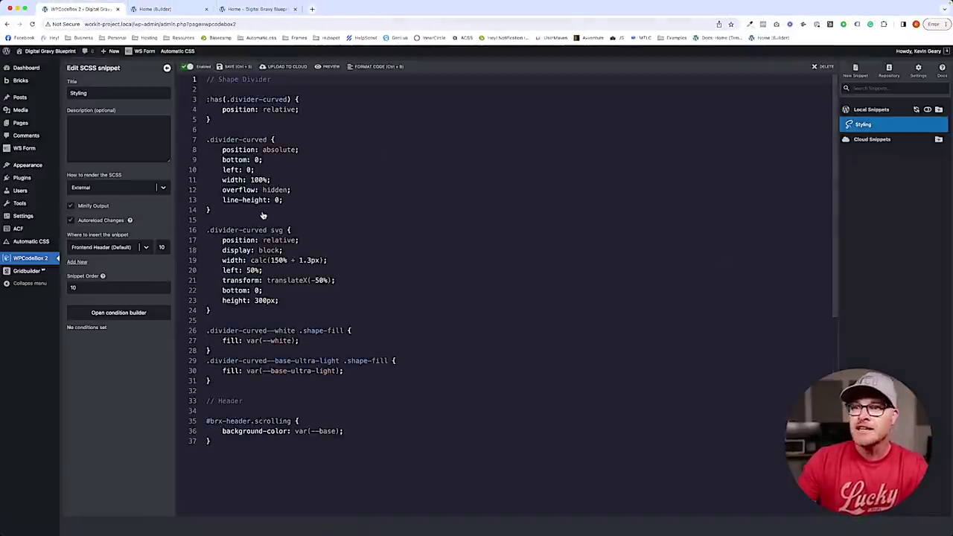
pyautogui.press('Return')
pyautogui.press('Return')
pyautogui.write('// ')
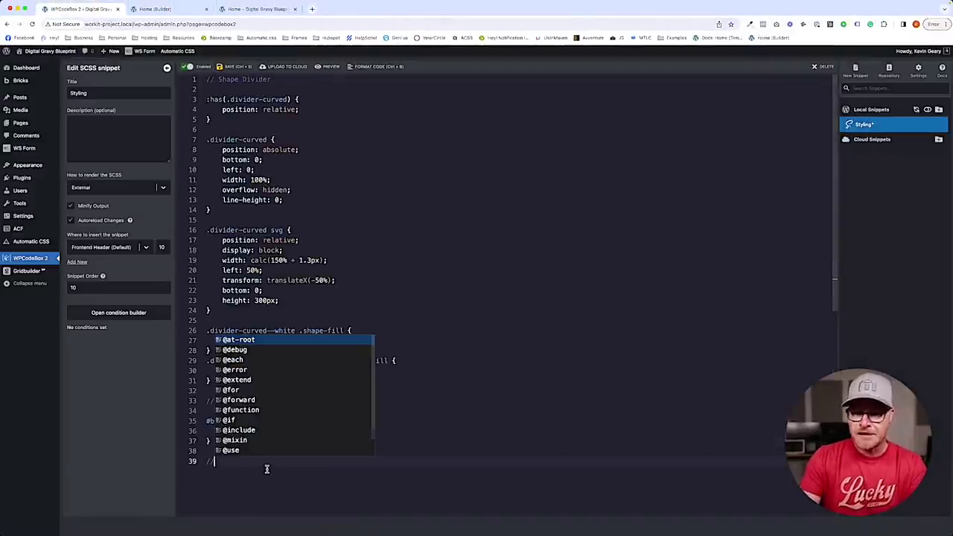
pyautogui.write('Highlight Style')
pyautogui.press('Return')
pyautogui.press('Return')
# Create a .highlight rule under the comment with text-decoration: underline.
pyautogui.write('.highl')
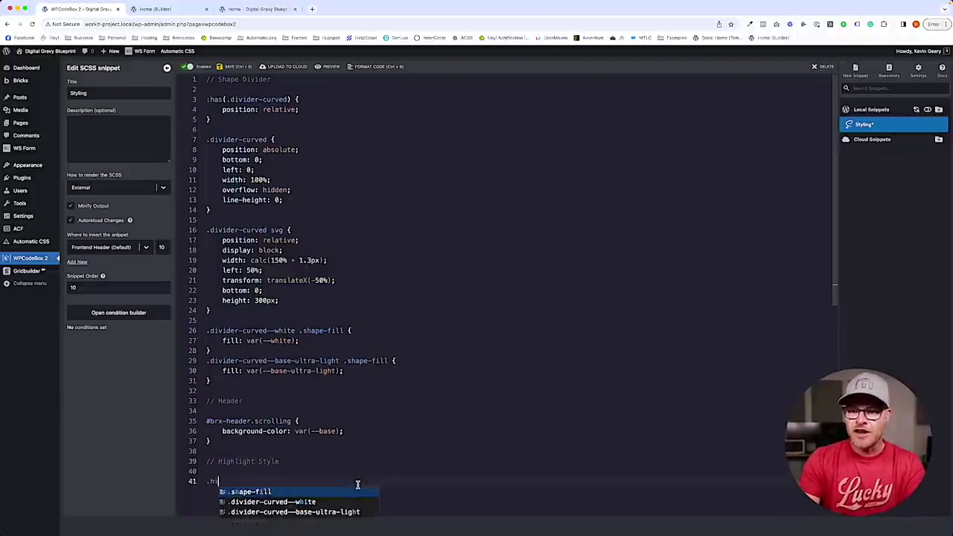
pyautogui.write('ight')
pyautogui.scroll(-10, 368, 468)
pyautogui.scroll(3, 368, 468)
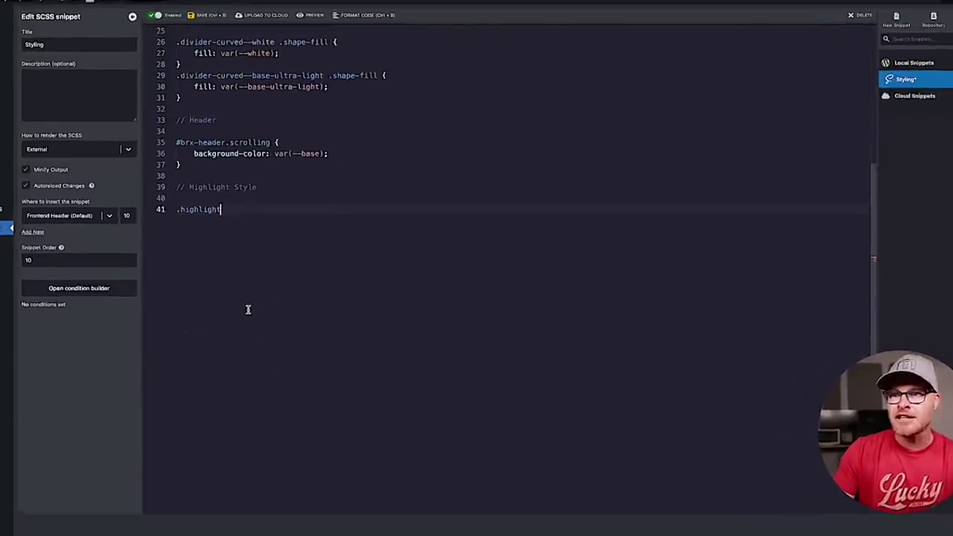
pyautogui.write('{')
pyautogui.press('Return')
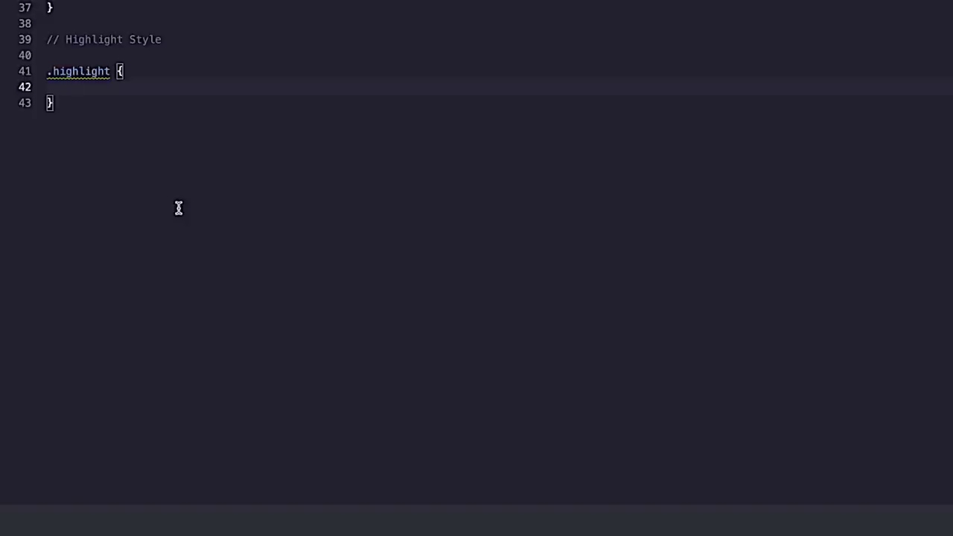
pyautogui.write('text-decoration: underline;')
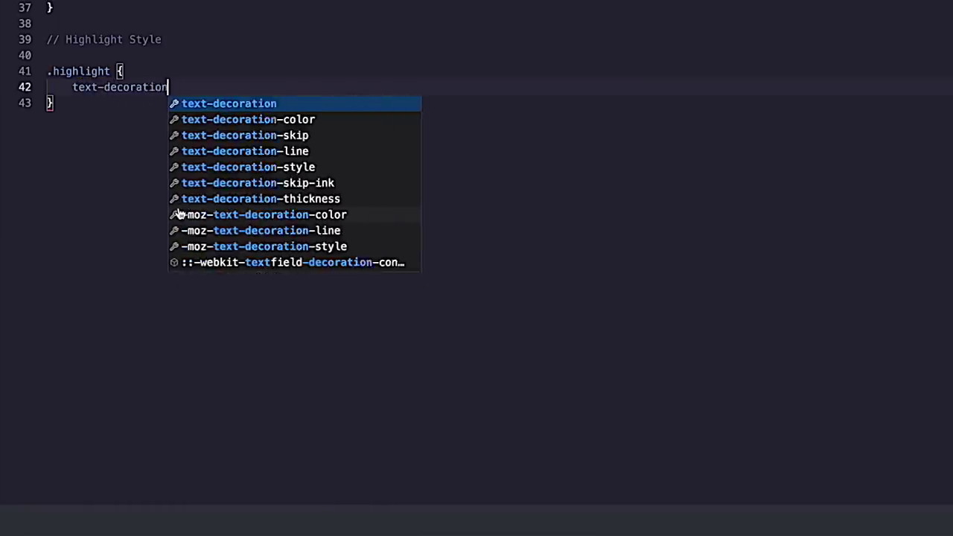
pyautogui.press('Return')
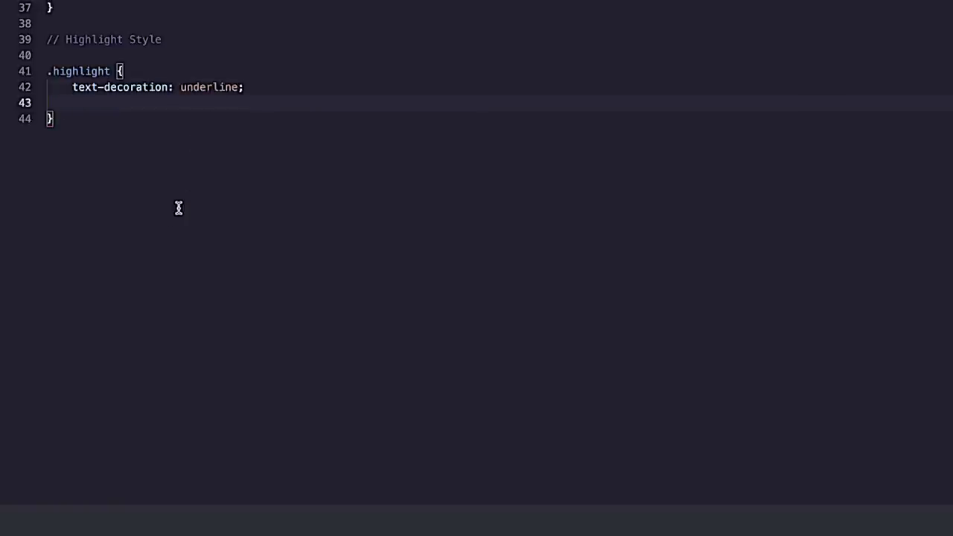
# Add a text-underline-offset of .35em to the .highlight rule.
pyautogui.write('text-')
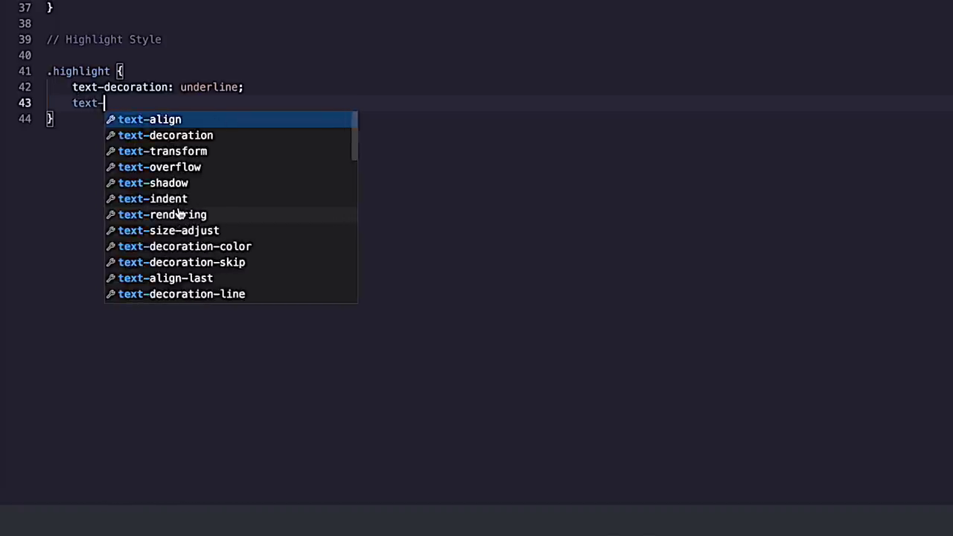
pyautogui.write('underline')
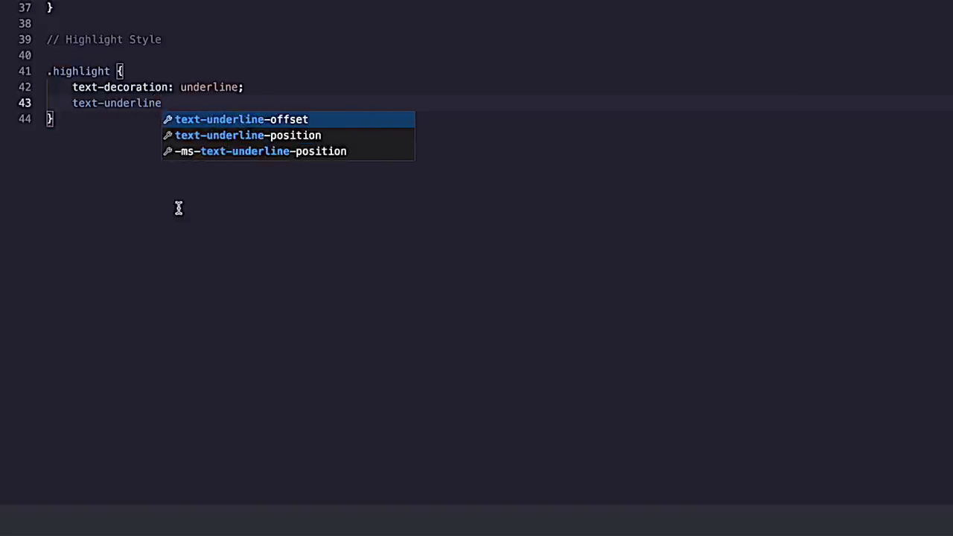
pyautogui.press('Return')
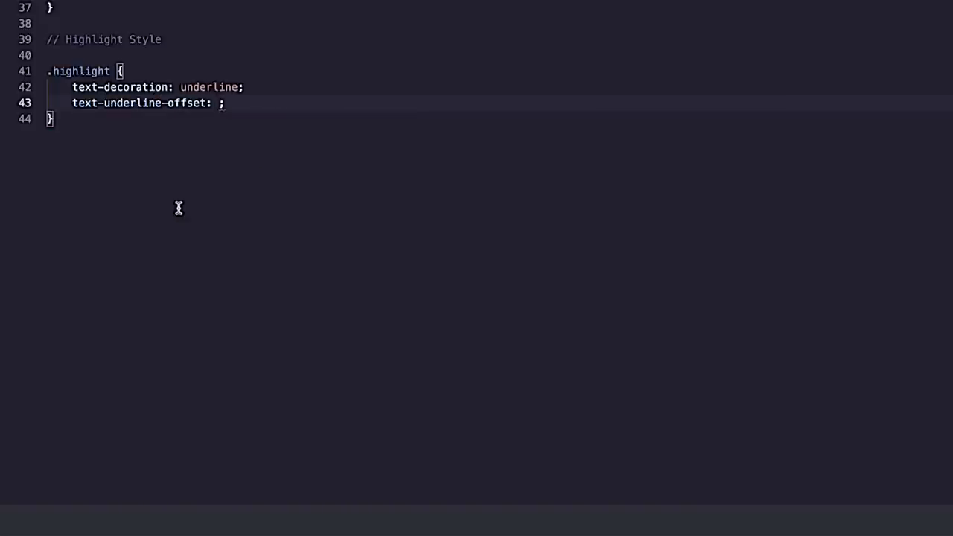
pyautogui.write('.25em')
pyautogui.press('Left')
pyautogui.press('Left')
pyautogui.press('Left')
pyautogui.press('BackSpace')
pyautogui.write('3')
pyautogui.press('End')
pyautogui.press('Return')
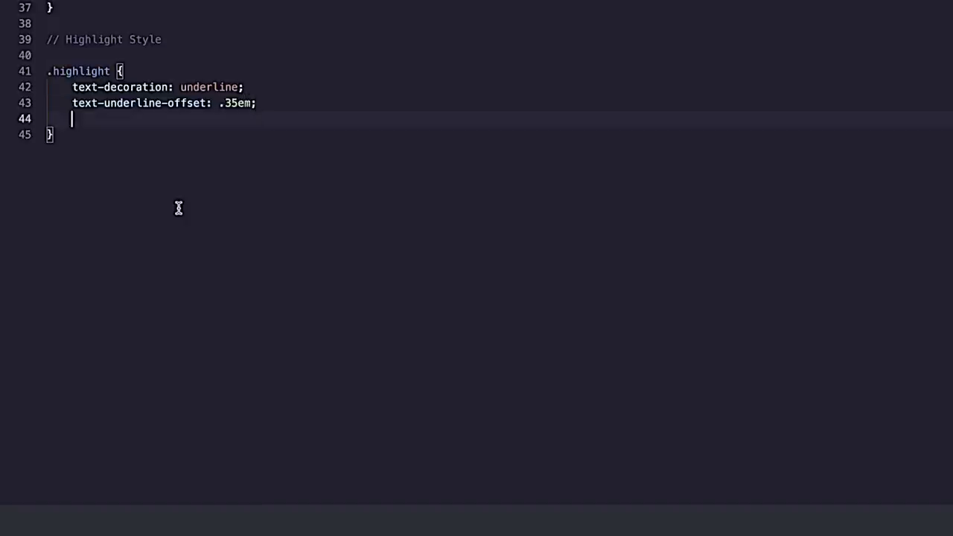
# Set the highlight's text-decoration-color to var(--action) and its underline offset to .25em, save, and check the hero heading in the builder.
pyautogui.write('text-decoration-co')
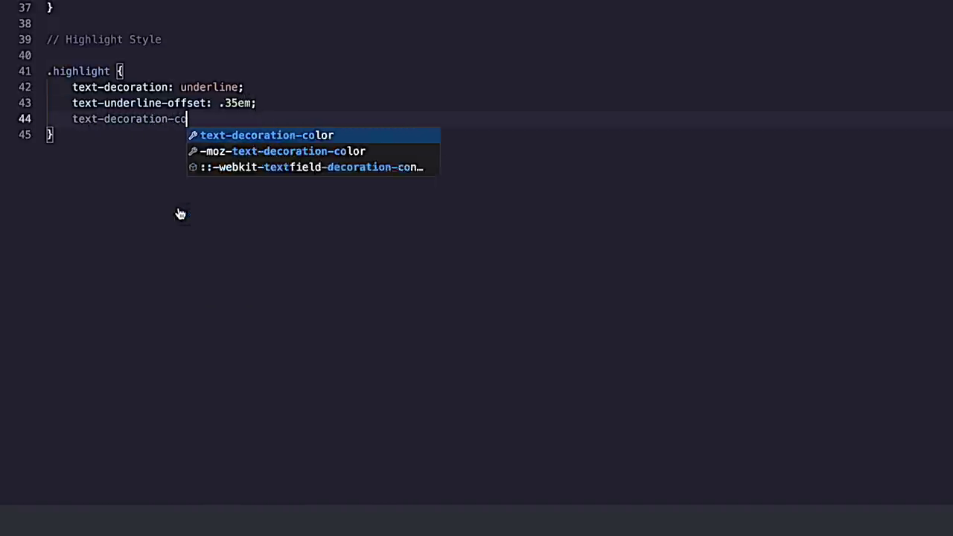
pyautogui.press('Return')
pyautogui.write('var(--acti')
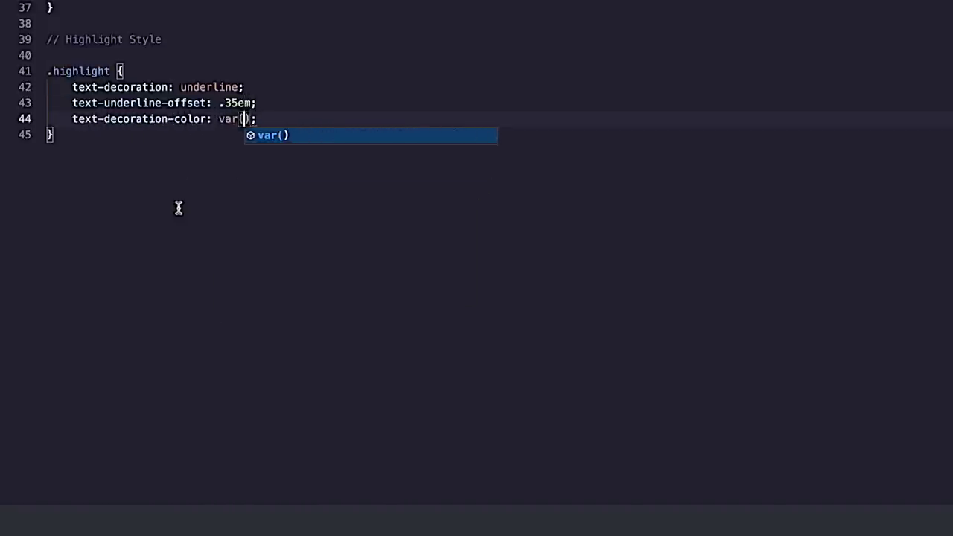
pyautogui.write('on')
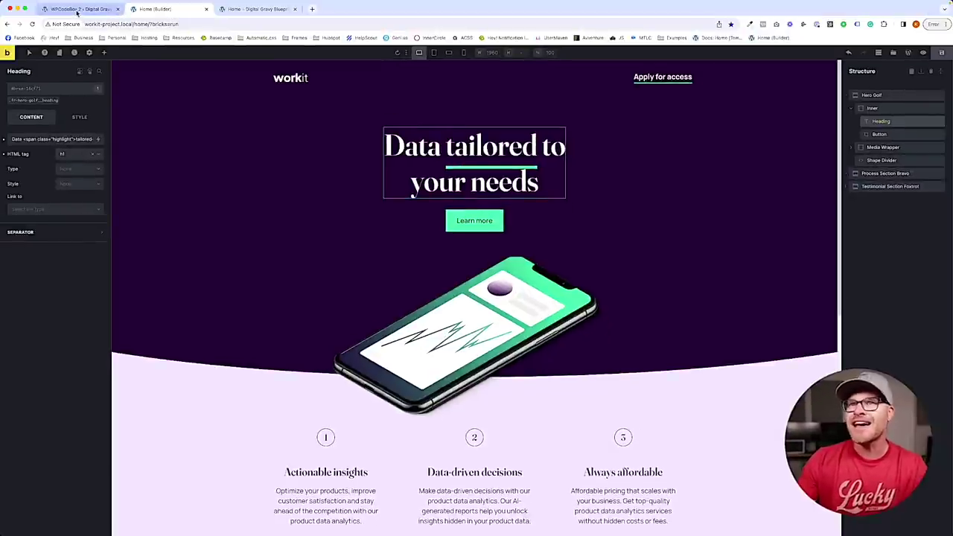
pyautogui.click(78, 9)
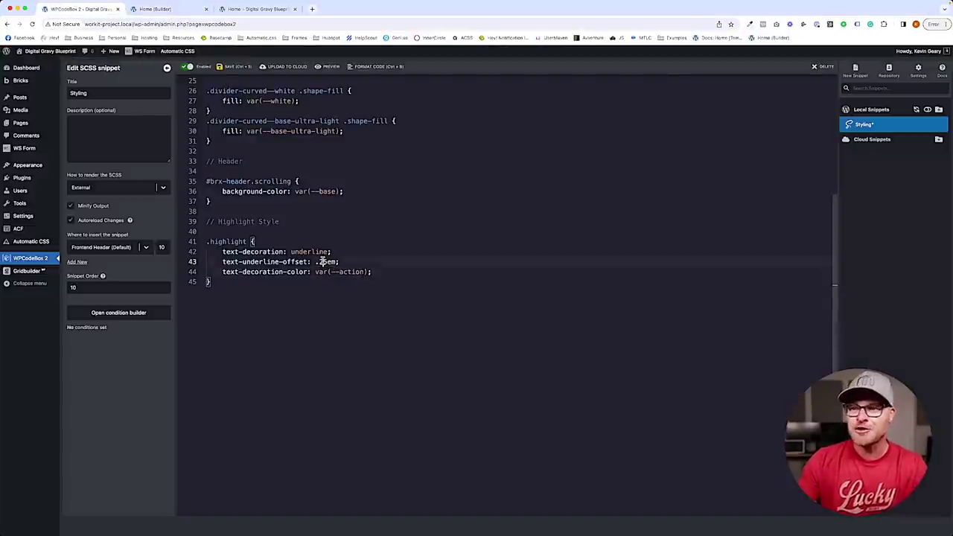
pyautogui.click(155, 9)
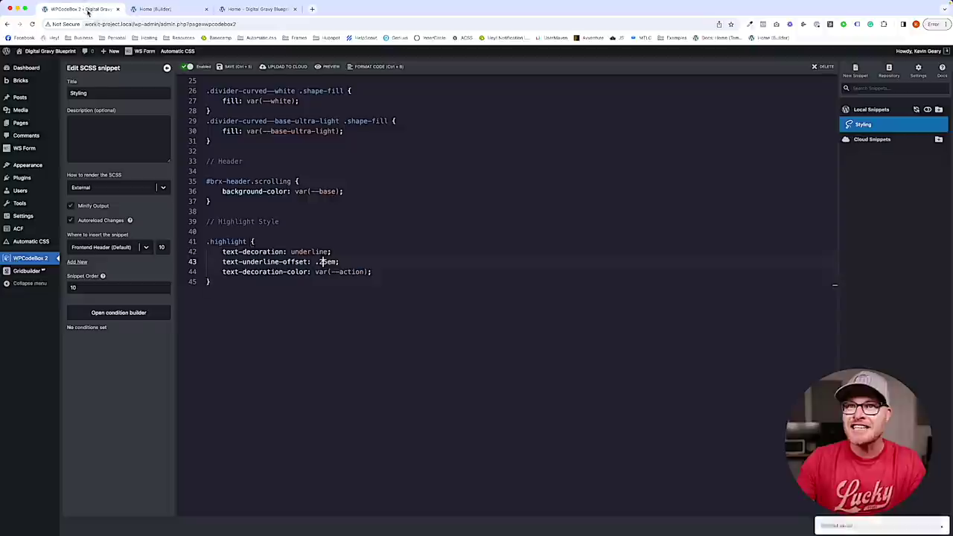
# Add a text-decoration-thickness property below text-decoration-color in the .highlight rule.
pyautogui.click(395, 270)
pyautogui.press('Return')
pyautogui.write('text-un')
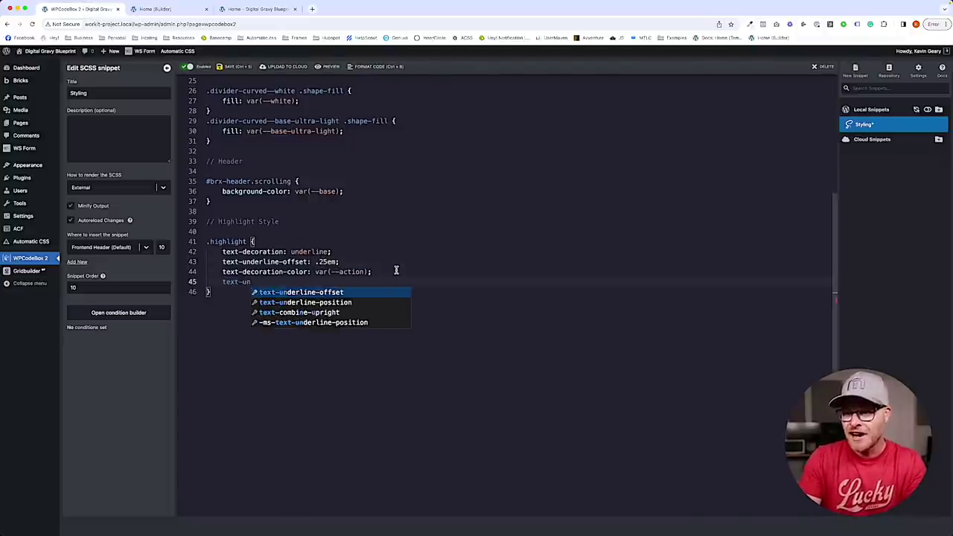
pyautogui.press('BackSpace')
pyautogui.press('BackSpace')
pyautogui.write('dec')
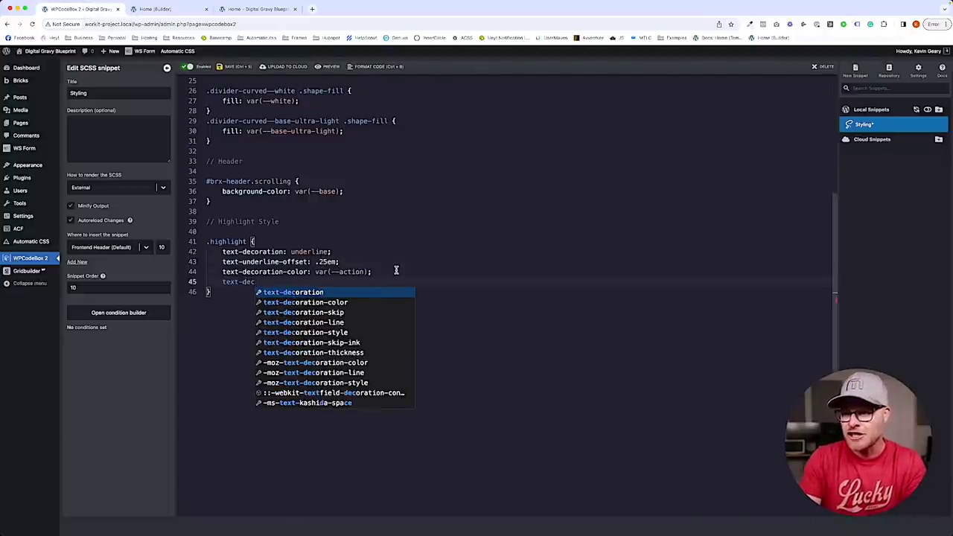
pyautogui.press('Down')
pyautogui.press('Down')
pyautogui.press('Down')
pyautogui.press('Down')
pyautogui.press('Down')
pyautogui.press('Down')
pyautogui.press('Down')
pyautogui.press('Down')
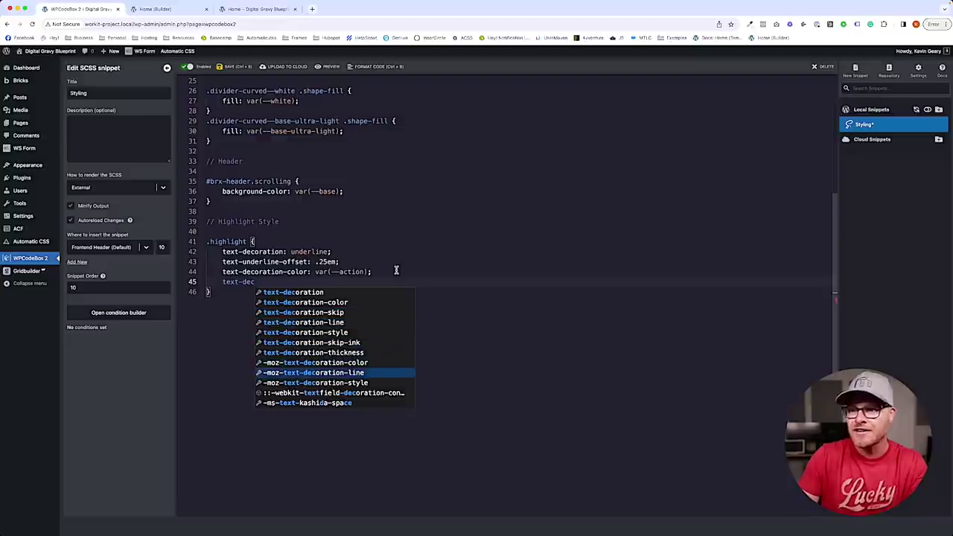
pyautogui.press('Up')
pyautogui.press('Up')
pyautogui.press('Return')
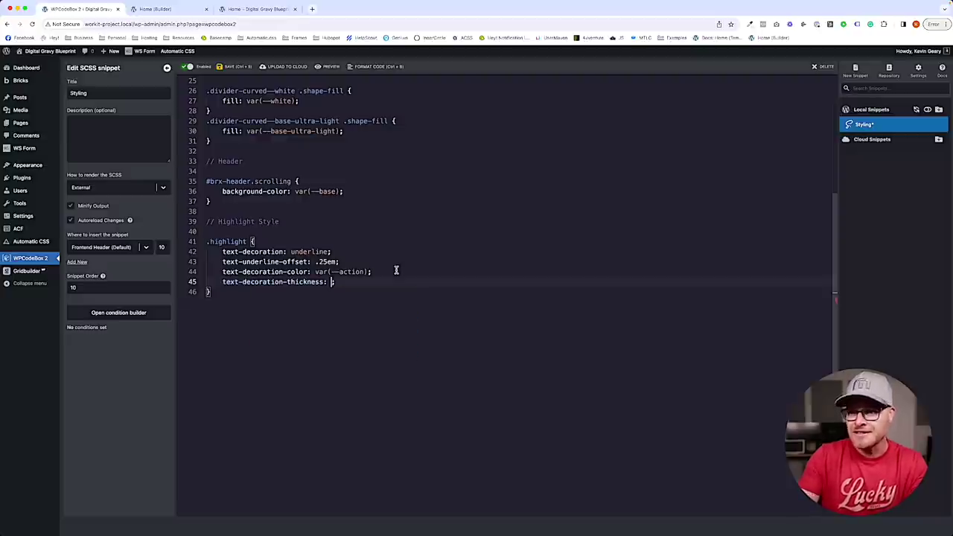
# Set the highlight's text-decoration-thickness to .25em, save the snippet, and check the hero heading in the builder.
pyautogui.write('2px;')
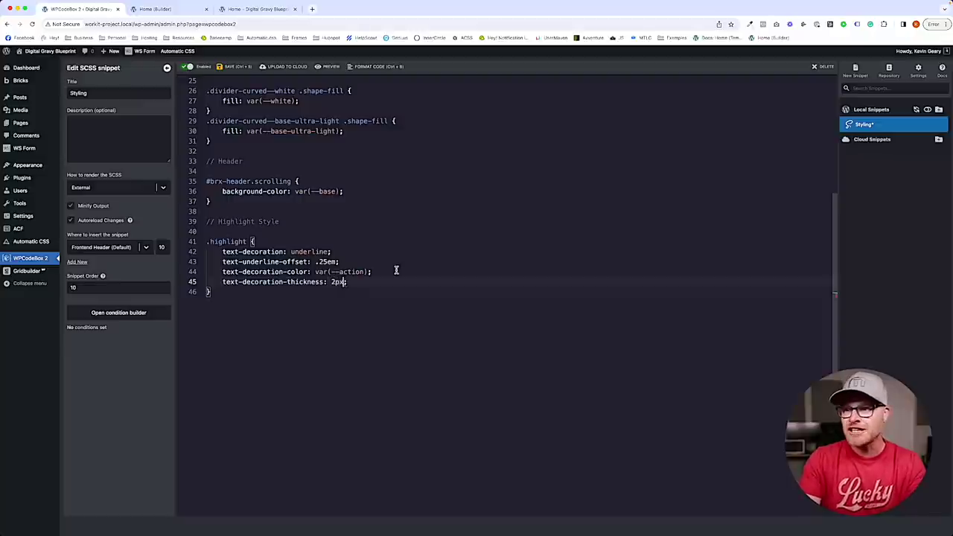
pyautogui.press('BackSpace')
pyautogui.press('BackSpace')
pyautogui.press('BackSpace')
pyautogui.write('.25em')
pyautogui.hotkey('ctrl', 's')
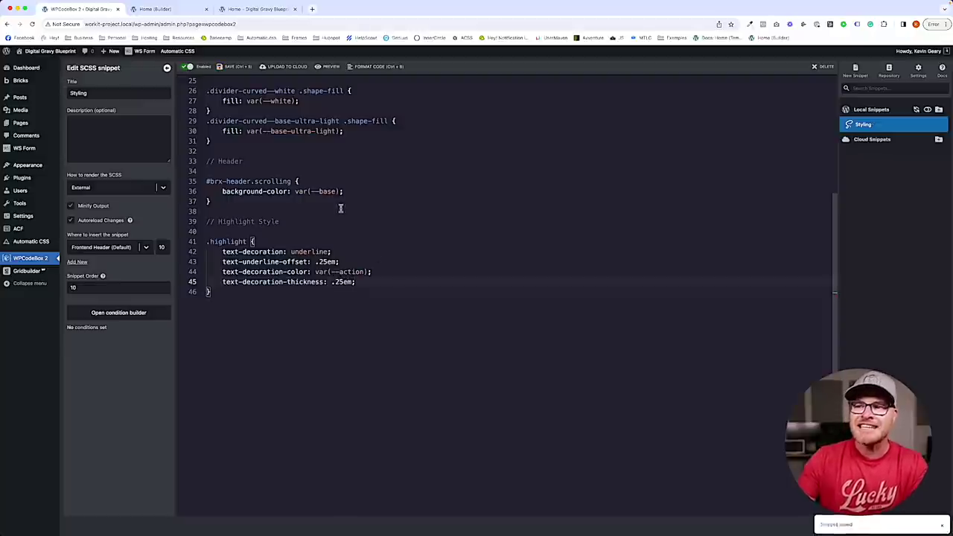
pyautogui.click(160, 9)
pyautogui.click(68, 11)
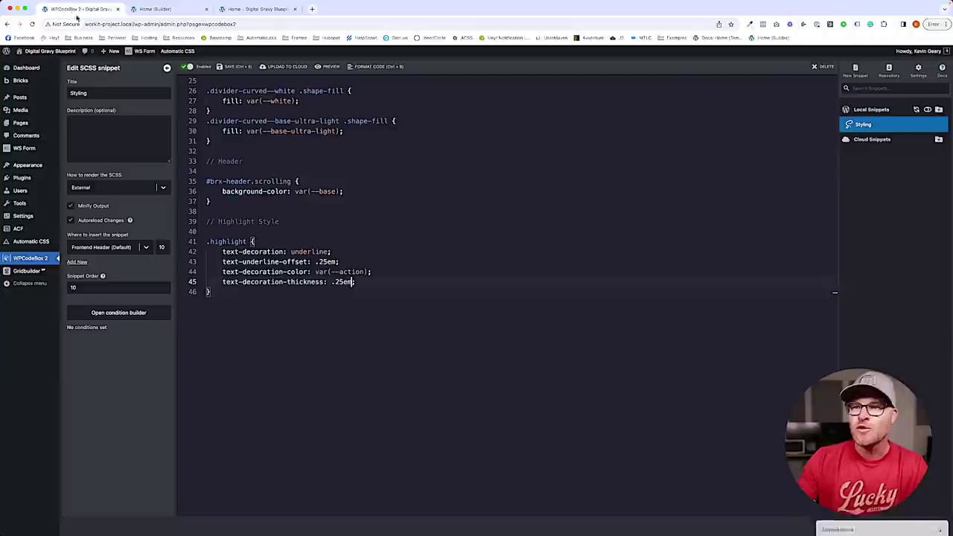
# Reduce the highlight's text-decoration-thickness to .025em and compare the heading underline with the Figma design.
pyautogui.doubleClick(334, 282)
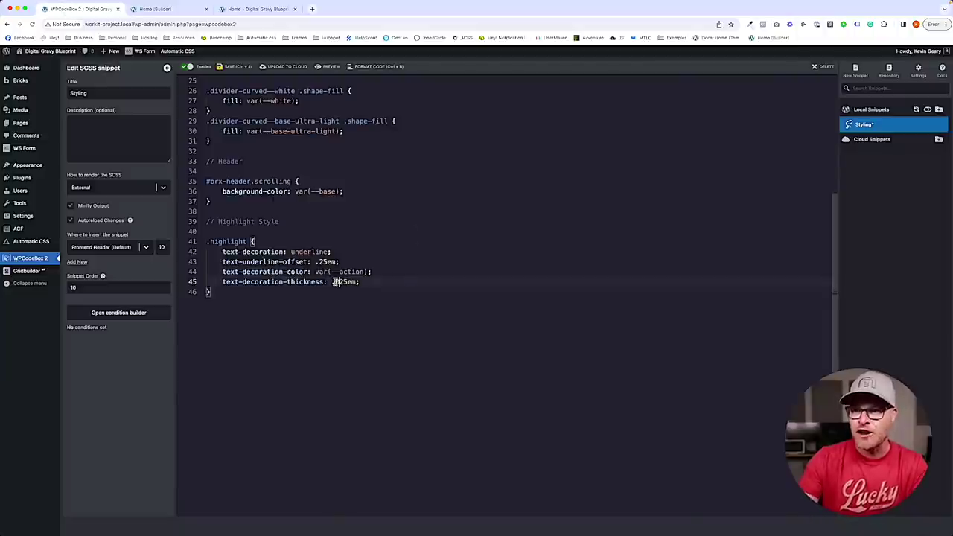
pyautogui.click(269, 9)
pyautogui.click(179, 11)
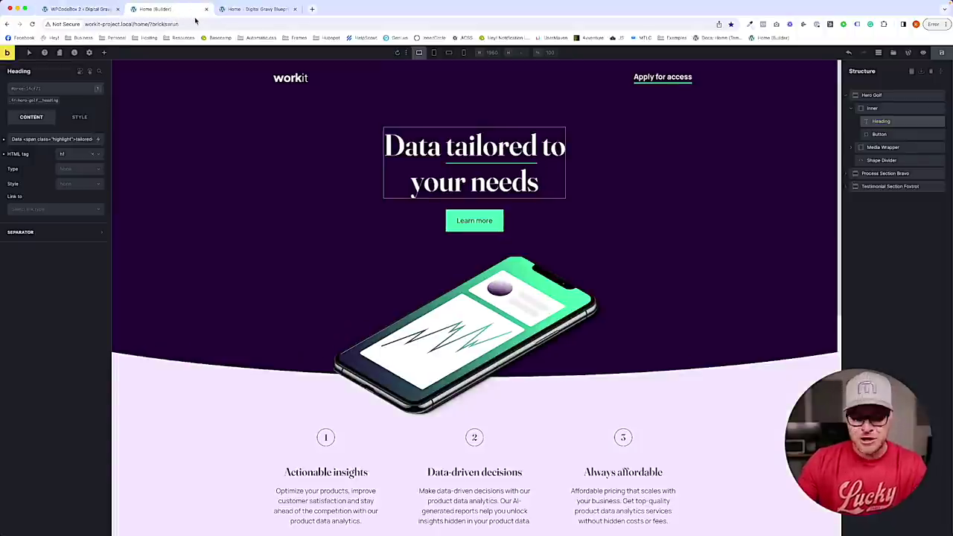
pyautogui.press('super+Tab')
pyautogui.press('super+Tab')
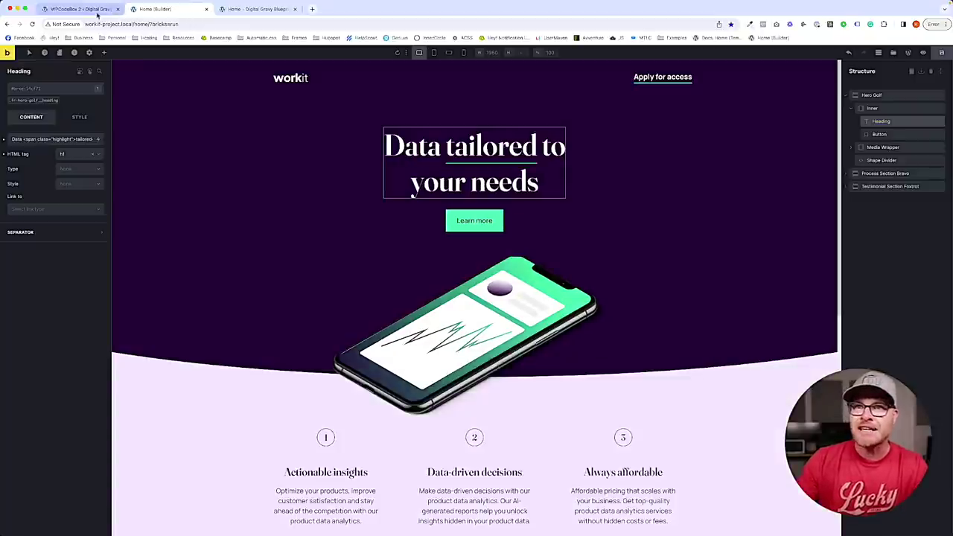
# Set the highlight's text-decoration-thickness to .03em, save, reload the builder, and compare the underline with the Figma design.
pyautogui.click(81, 9)
pyautogui.press('BackSpace')
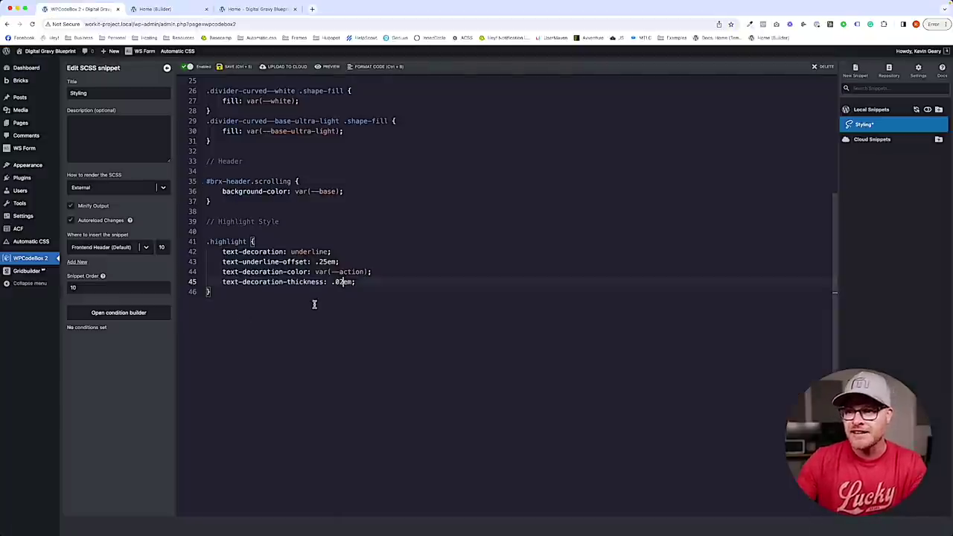
pyautogui.click(164, 8)
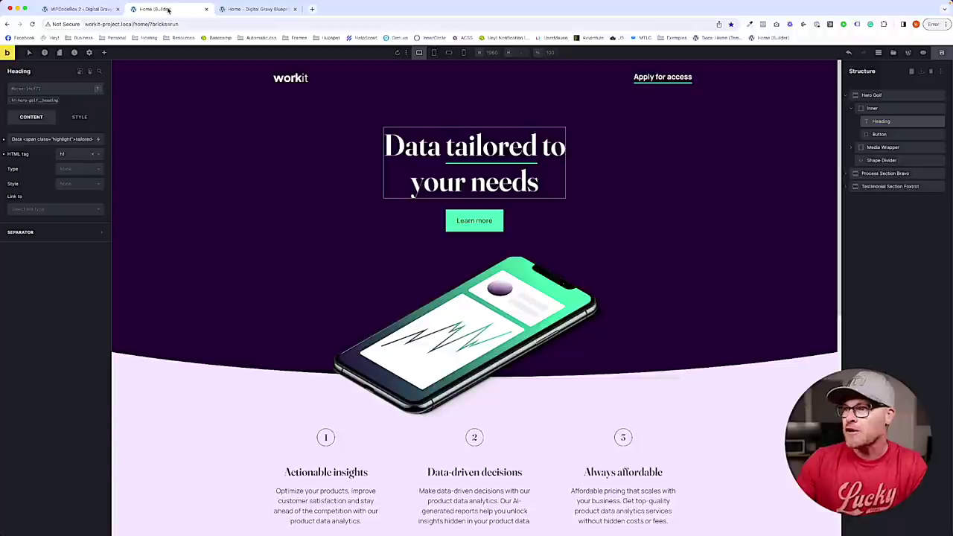
pyautogui.click(221, 9)
pyautogui.click(164, 9)
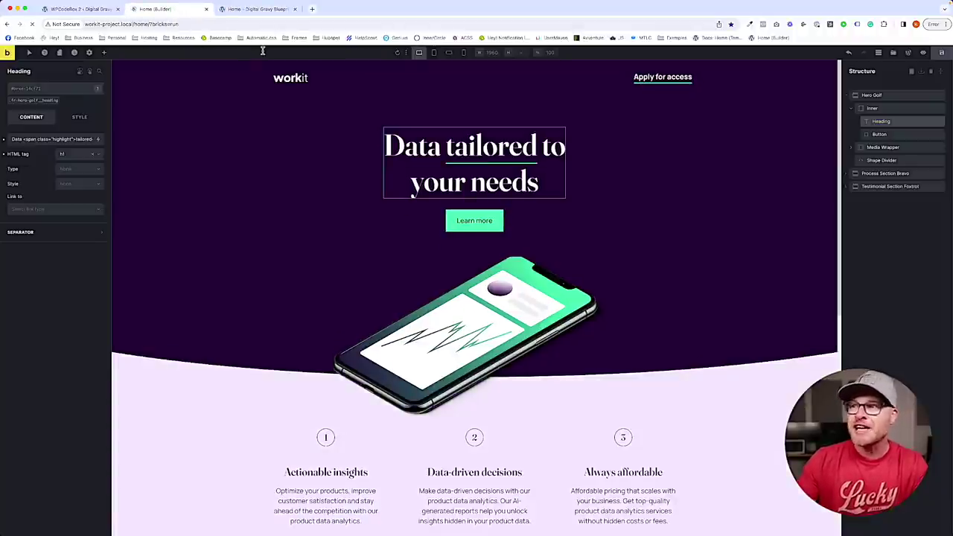
pyautogui.press('super+r')
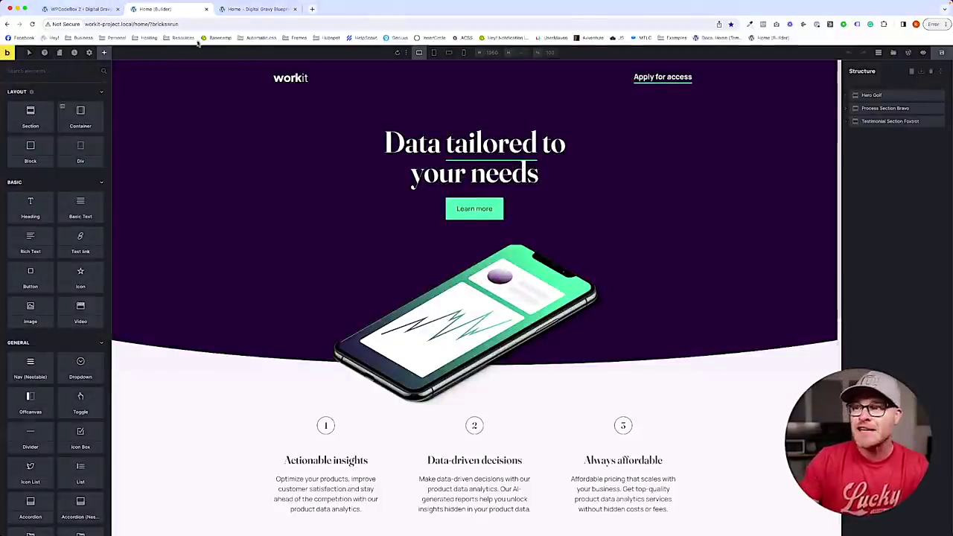
pyautogui.click(75, 9)
pyautogui.click(153, 11)
pyautogui.press('super+Tab')
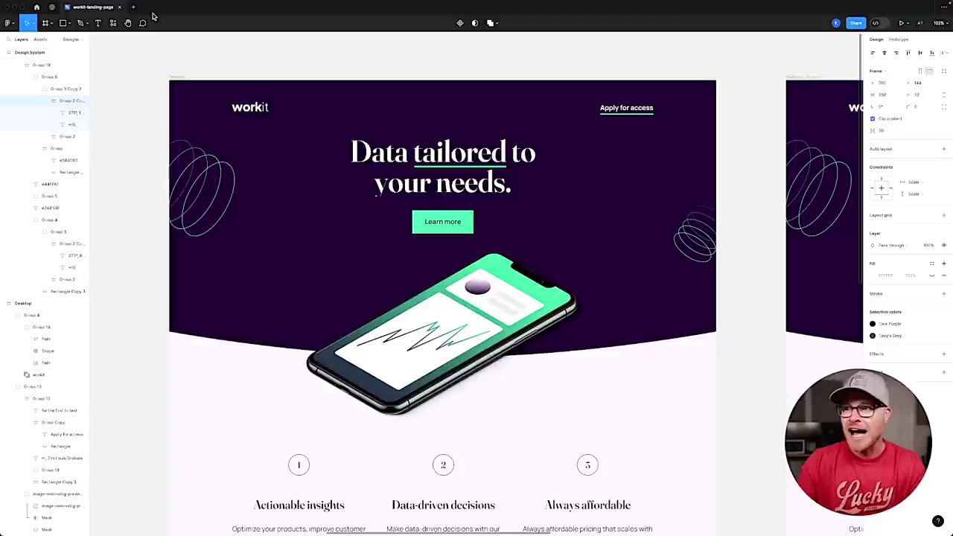
pyautogui.press('super+Tab')
pyautogui.hotkey('ctrl', 'shift', 'Tab')
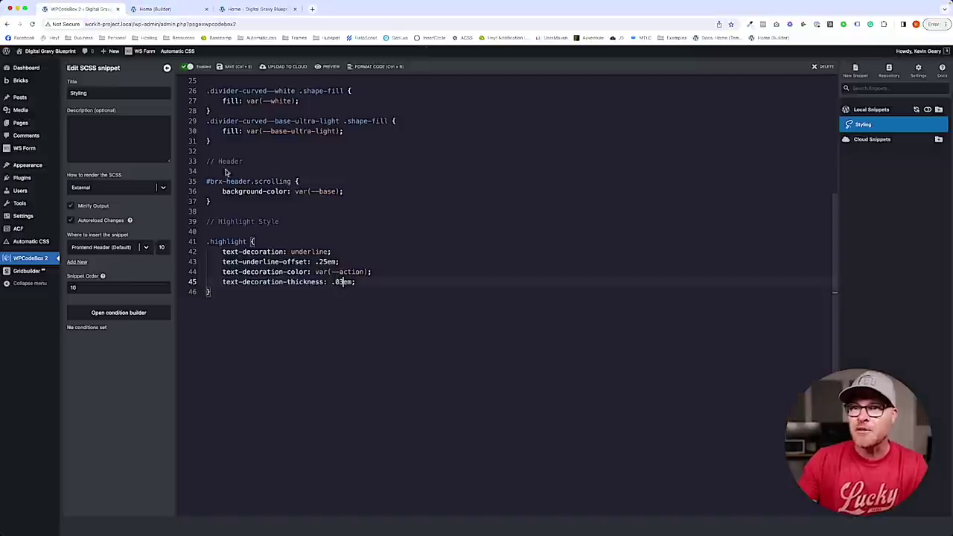
# Set the highlight's text-decoration-thickness to .035em and check the heading underline on the front-end page.
pyautogui.click(341, 281)
pyautogui.write('5')
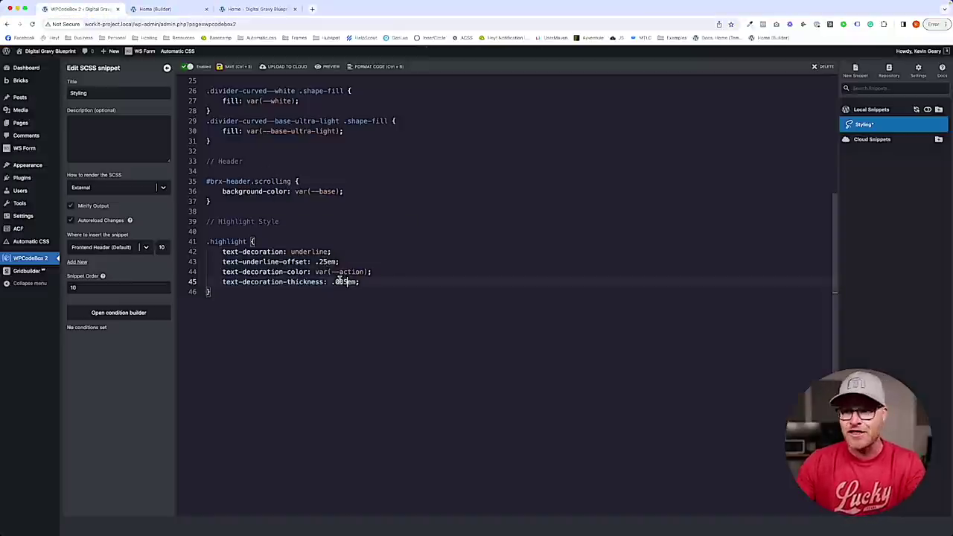
pyautogui.click(232, 9)
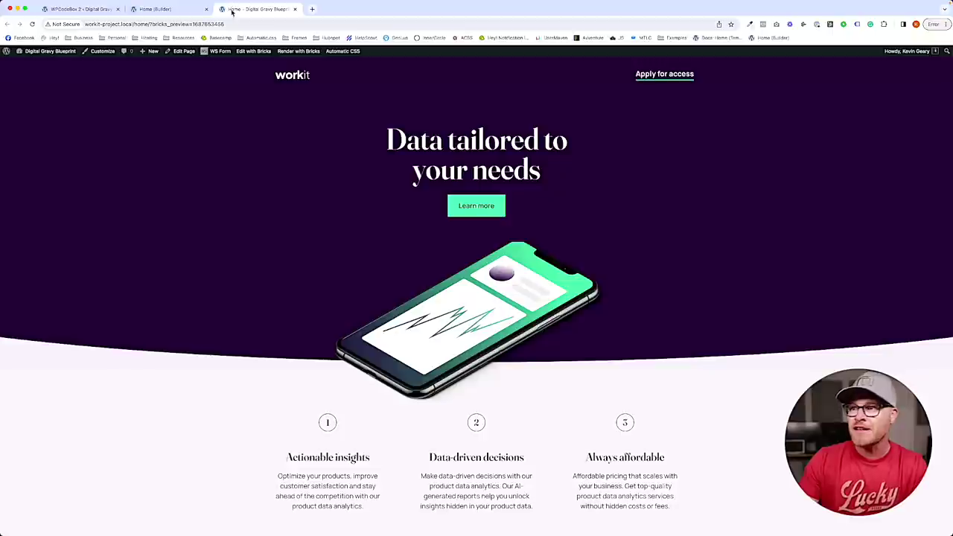
pyautogui.click(186, 11)
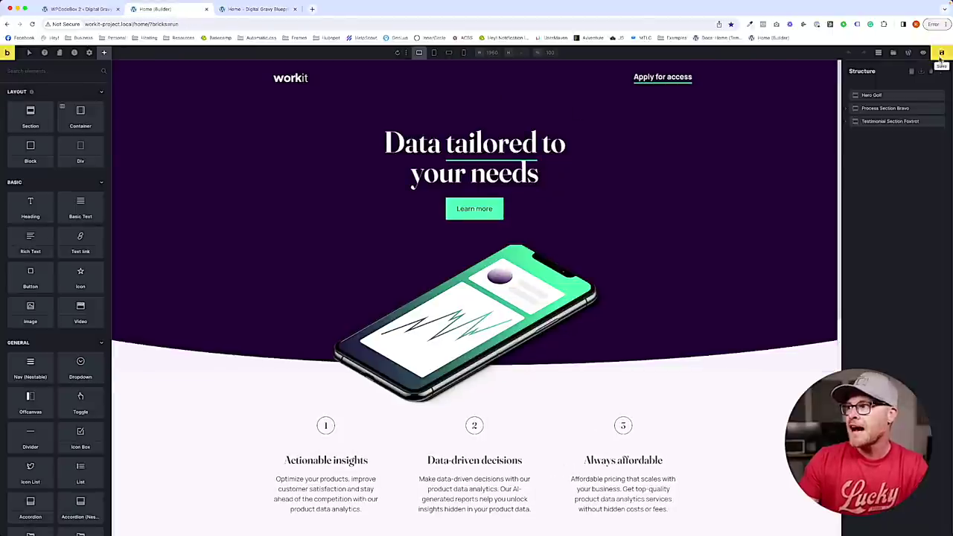
pyautogui.click(273, 10)
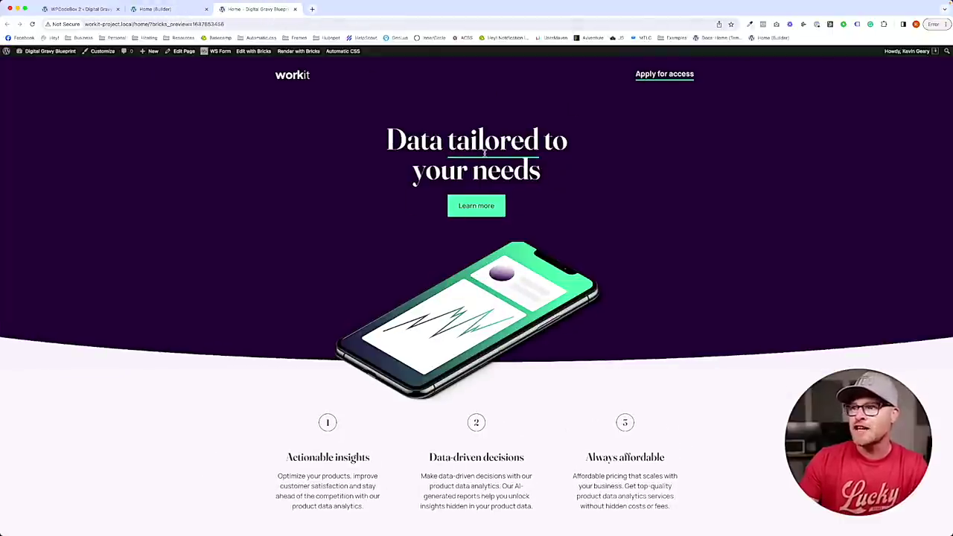
pyautogui.hotkey('ctrl', 'shift', 'Tab')
pyautogui.hotkey('ctrl', 'Tab')
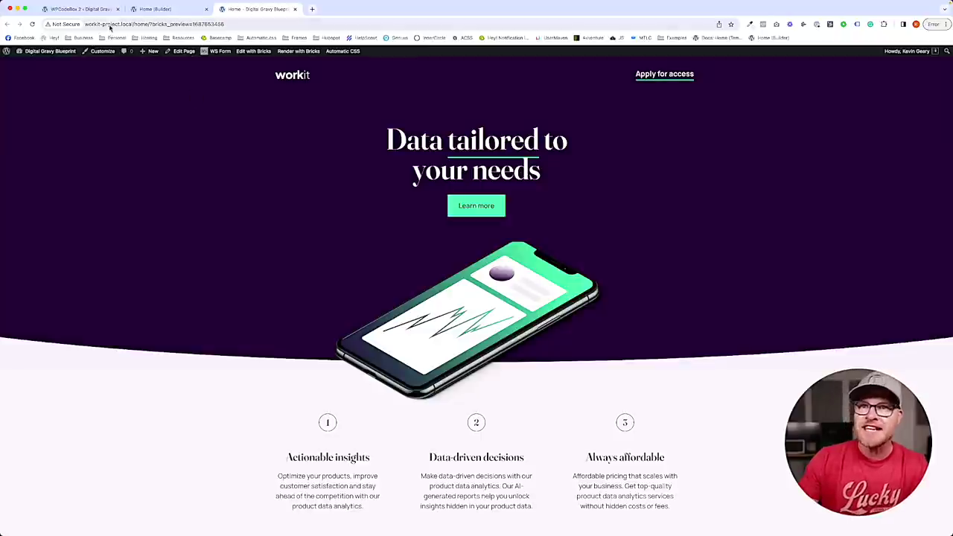
# Set the highlight's text-underline-offset to .15em, save the snippet, and check the heading in the builder and front-end page.
pyautogui.click(105, 10)
pyautogui.click(325, 261)
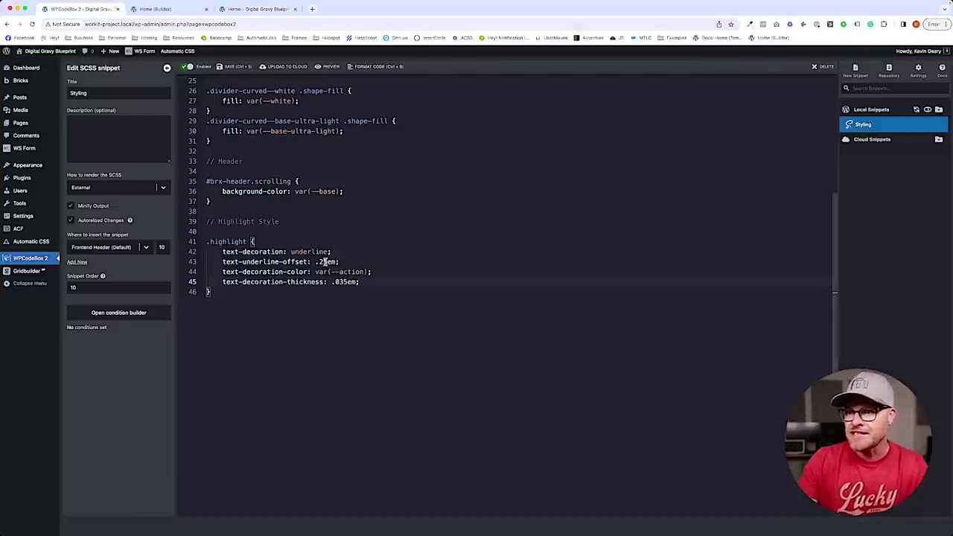
pyautogui.press('BackSpace')
pyautogui.write('1')
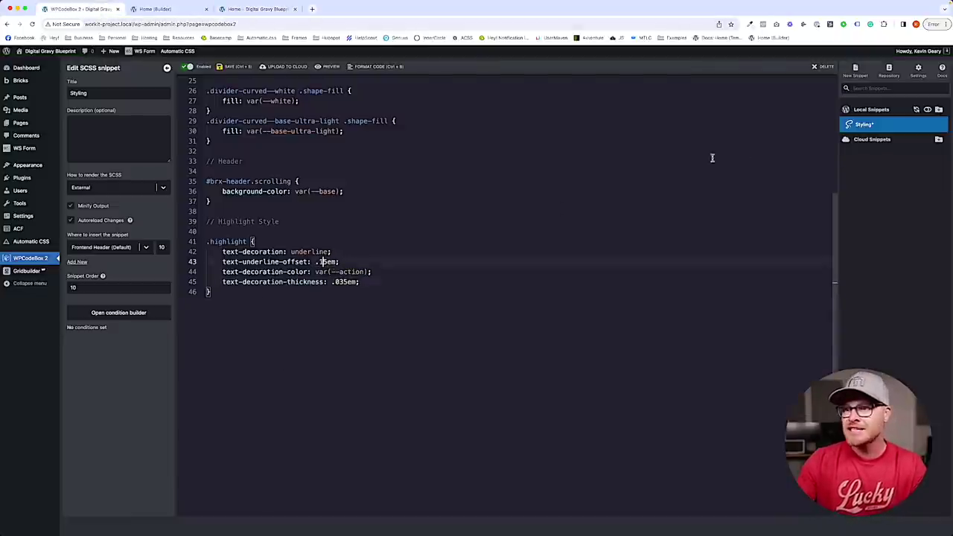
pyautogui.hotkey('ctrl', 's')
pyautogui.click(203, 9)
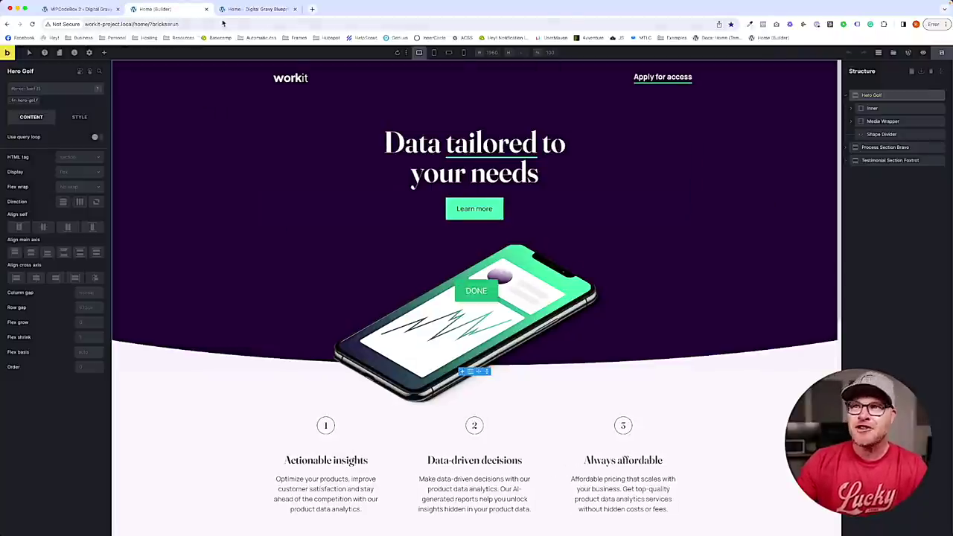
pyautogui.click(242, 9)
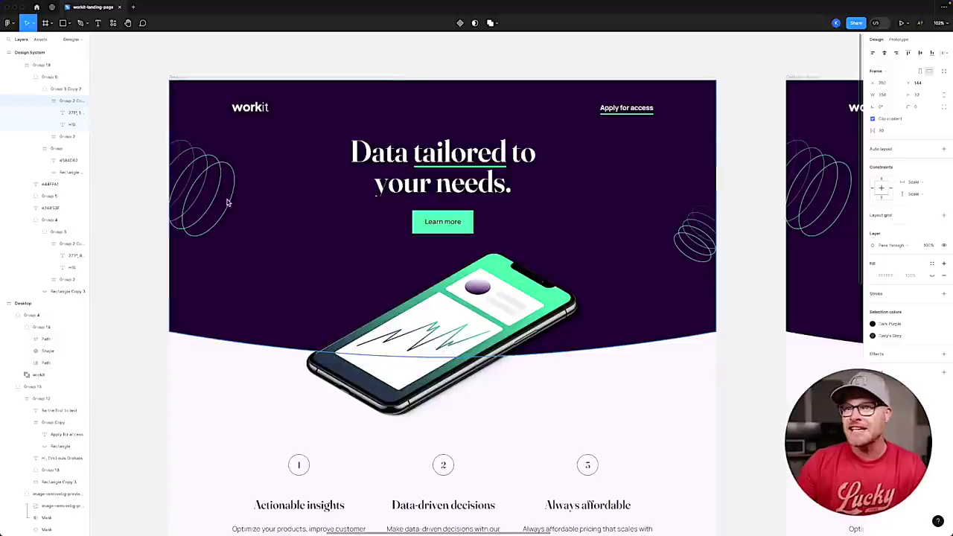
# Inspect the spiral accent graphics and the hero background in the Figma design.
pyautogui.click(217, 182)
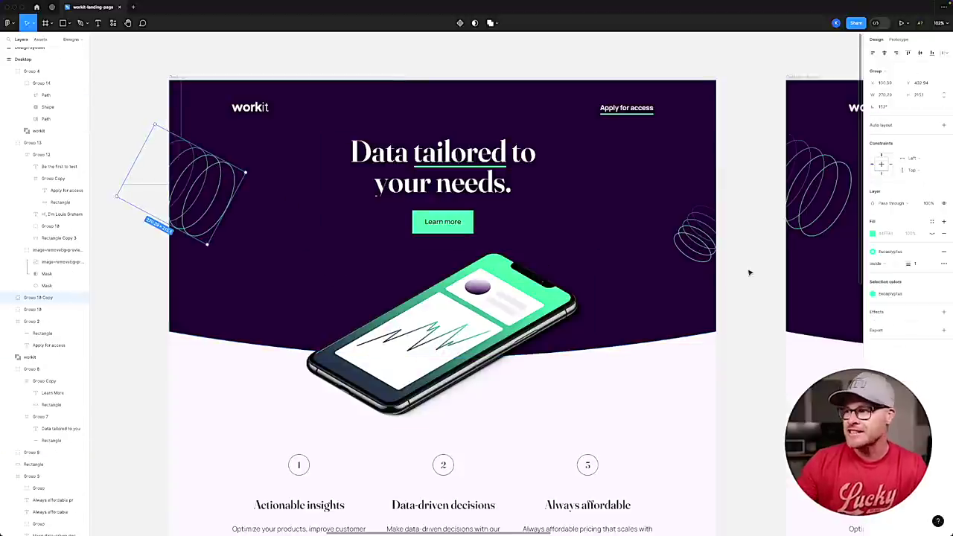
pyautogui.click(587, 288)
pyautogui.click(659, 280)
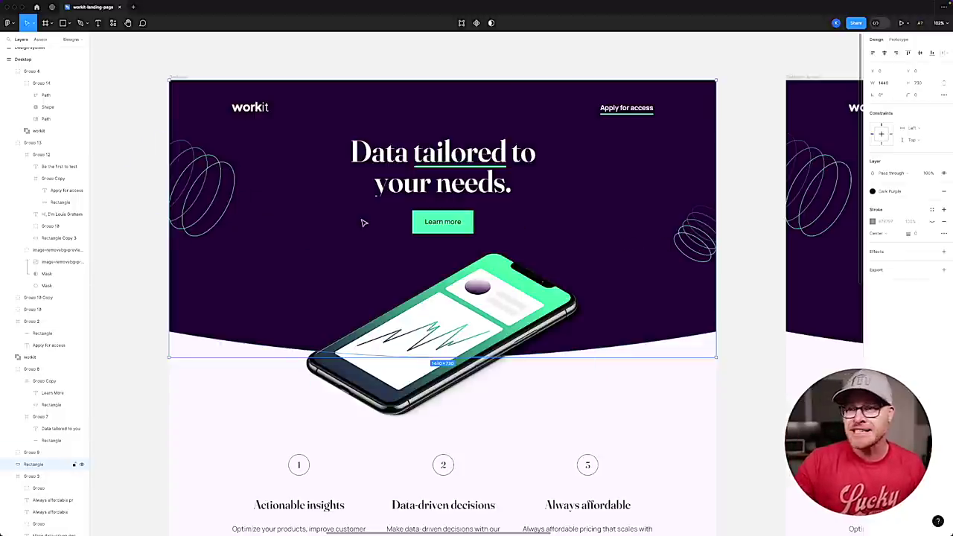
pyautogui.click(228, 165)
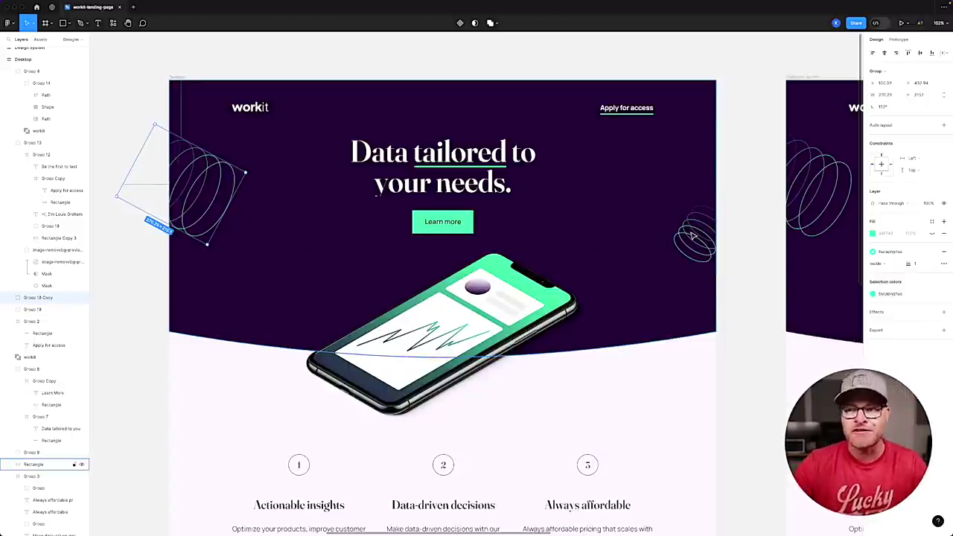
pyautogui.hscroll(-2, 425, 280)
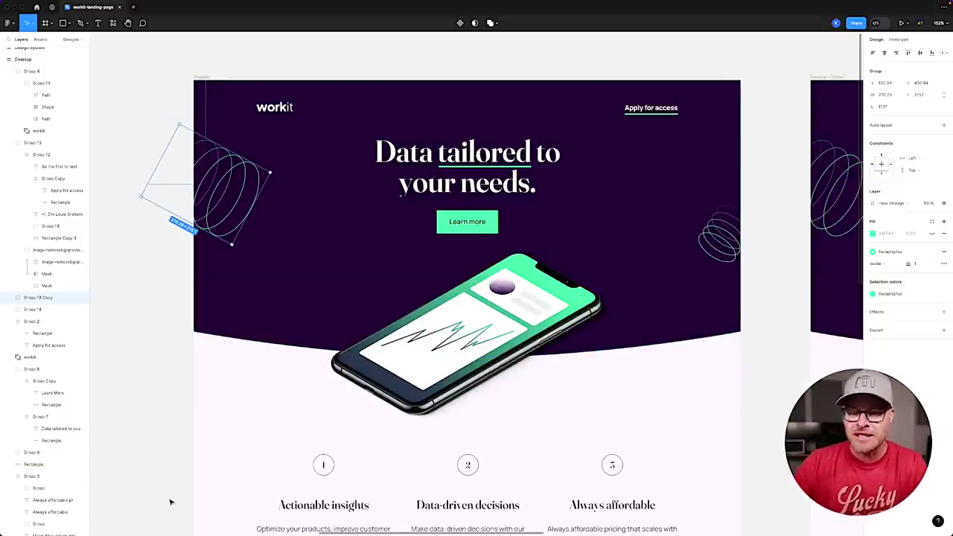
# Return to the Bricks builder and add a new global class accent--before to the Hero Golf section.
pyautogui.press('super+Tab')
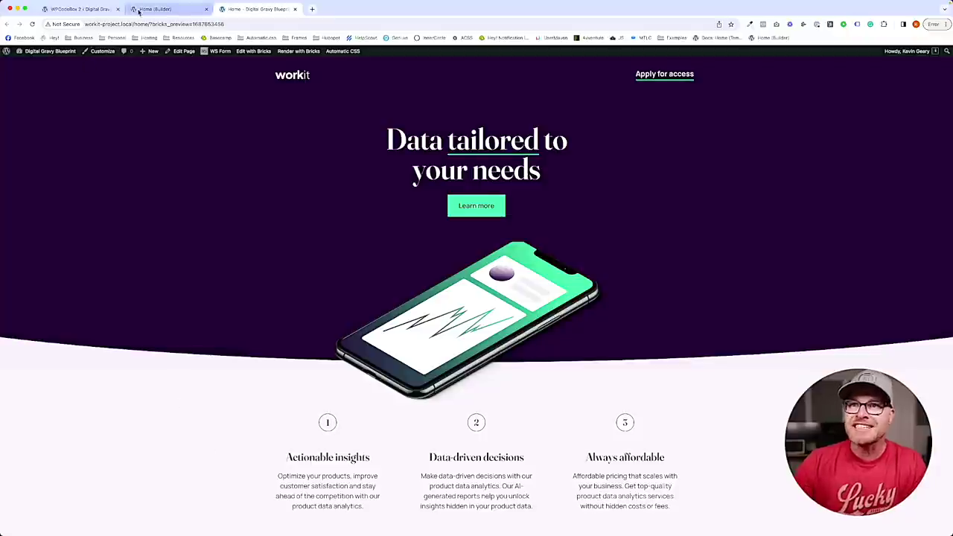
pyautogui.click(160, 9)
pyautogui.click(89, 9)
pyautogui.click(168, 9)
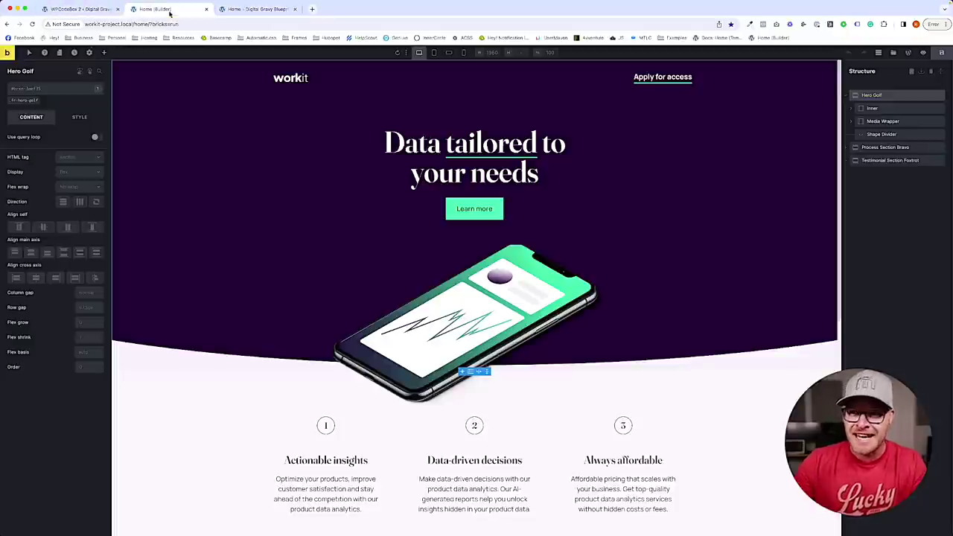
pyautogui.click(41, 94)
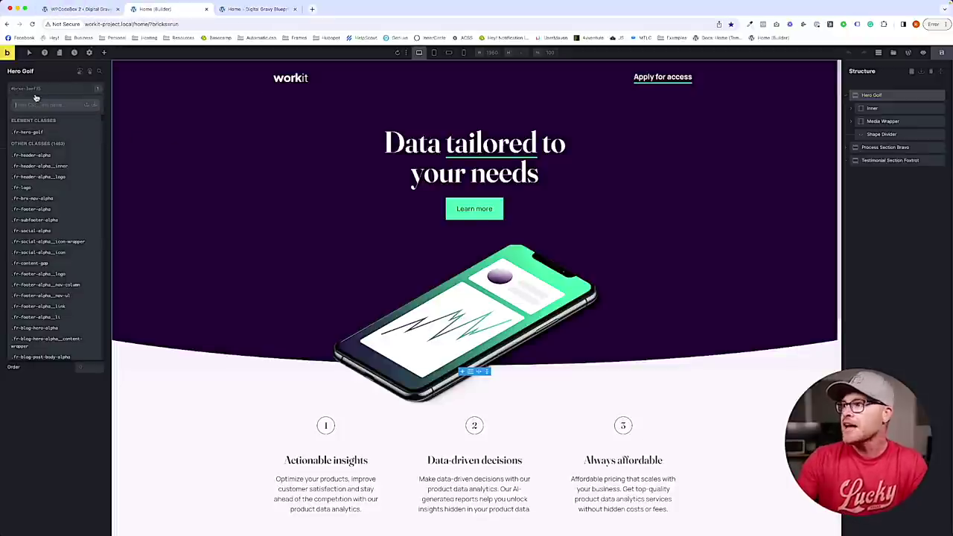
pyautogui.write('accent')
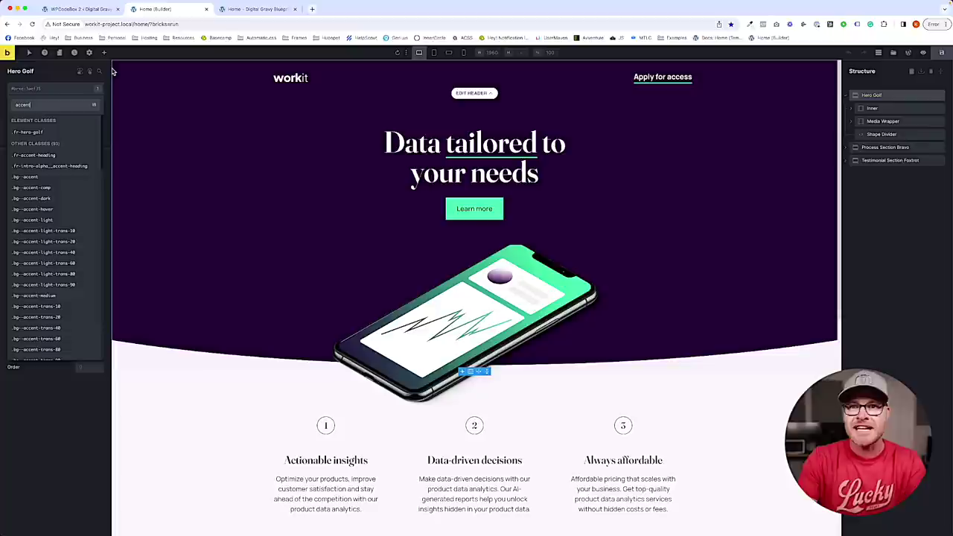
pyautogui.write('--bef')
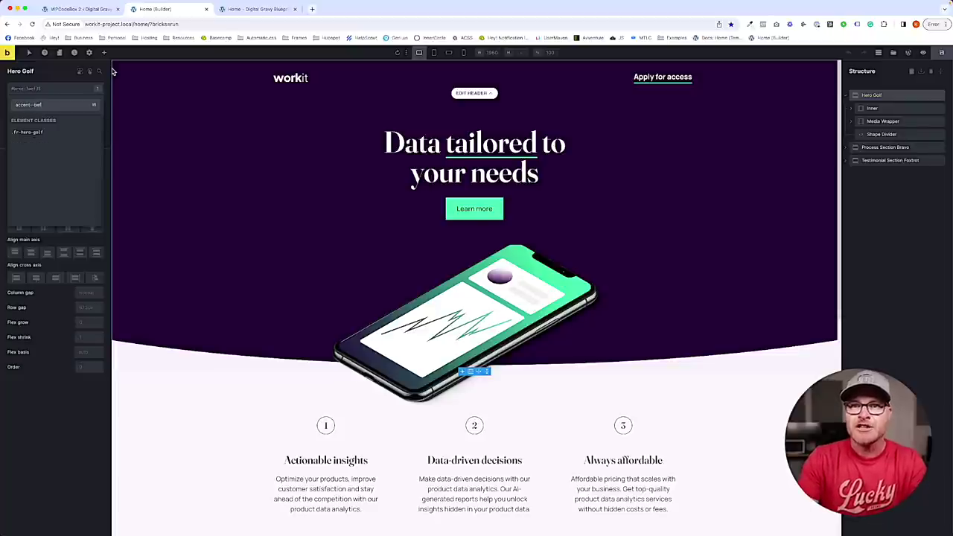
pyautogui.press('Return')
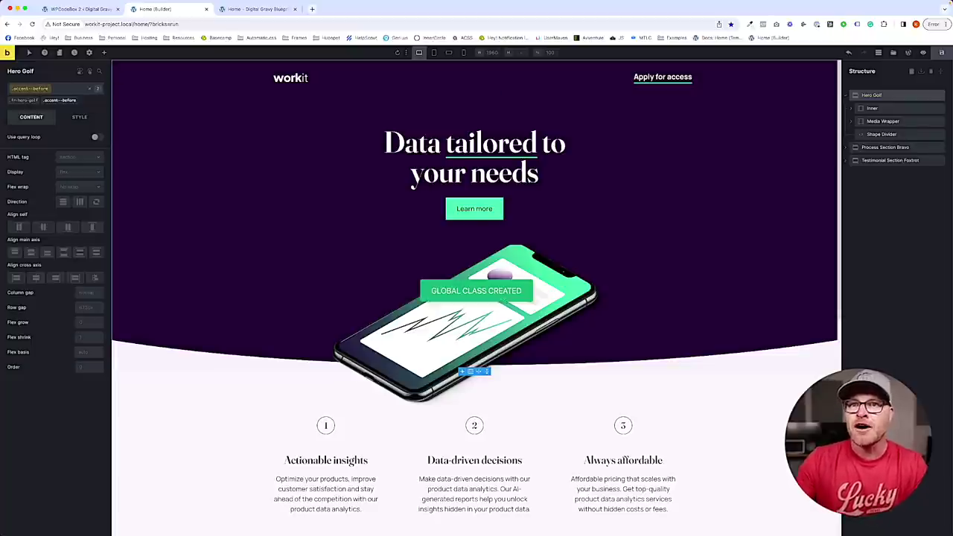
# Add a second new global class, accent--after, to the Hero Golf section.
pyautogui.click(61, 92)
pyautogui.write('accent--')
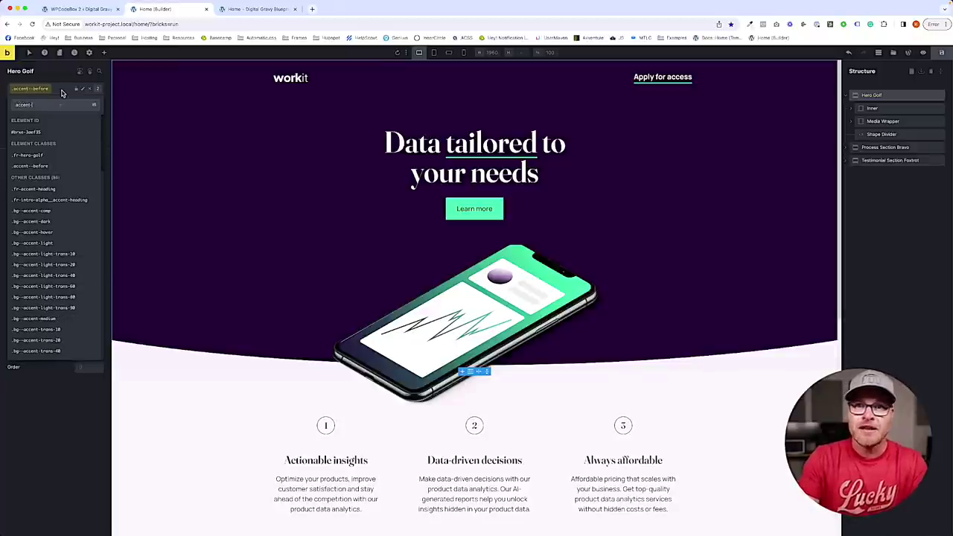
pyautogui.write('after')
pyautogui.press('Return')
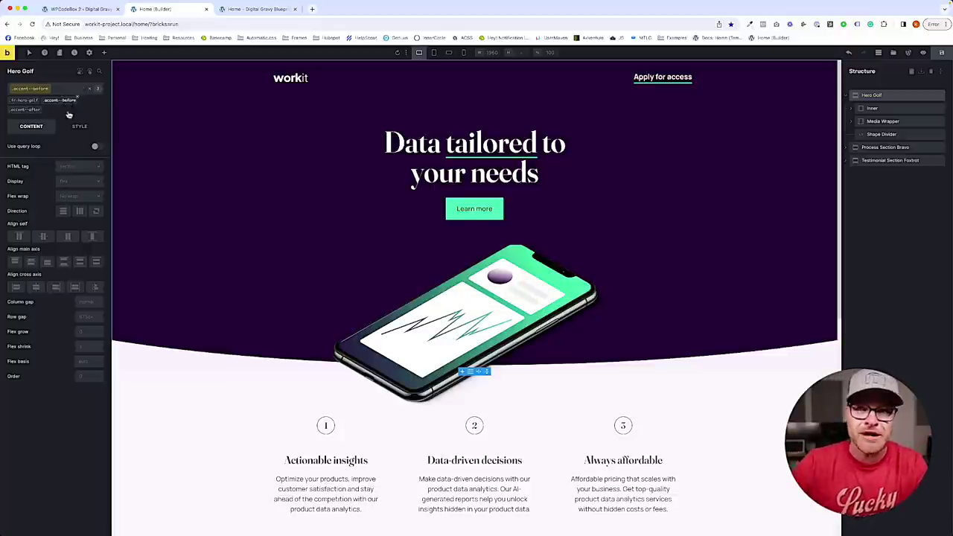
# In the custom CSS of the accent--before class, create a root::before rule with content: ''.
pyautogui.click(59, 99)
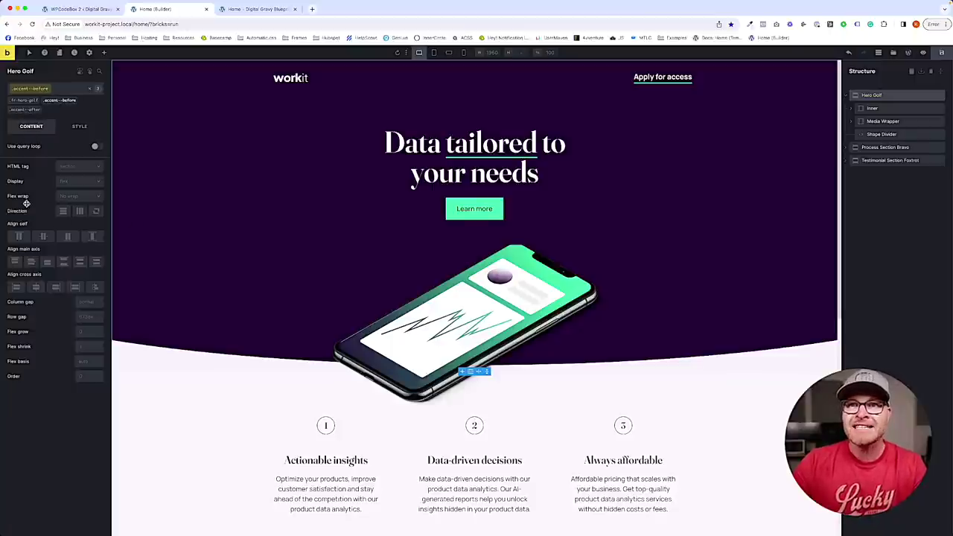
pyautogui.click(78, 125)
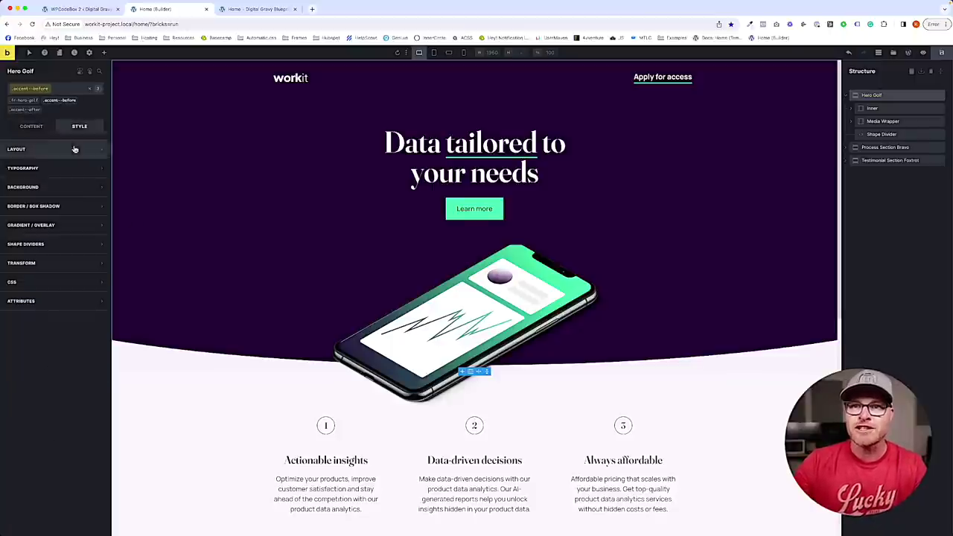
pyautogui.click(45, 282)
pyautogui.click(56, 391)
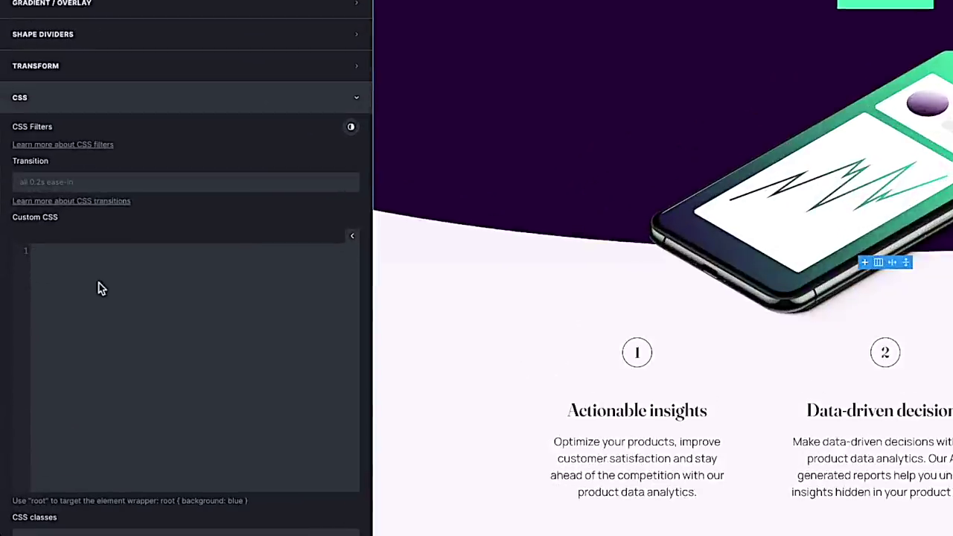
pyautogui.write('root {')
pyautogui.press('Return')
pyautogui.press('Up')
pyautogui.press('Up')
pyautogui.press('End')
pyautogui.press('Left')
pyautogui.press('Left')
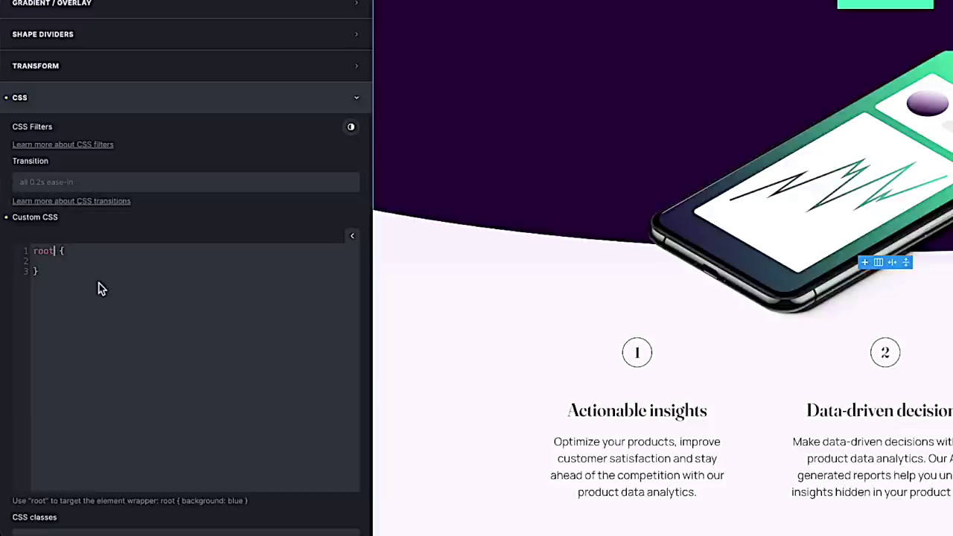
pyautogui.write('::before')
pyautogui.press('Down')
pyautogui.write("content: ''")
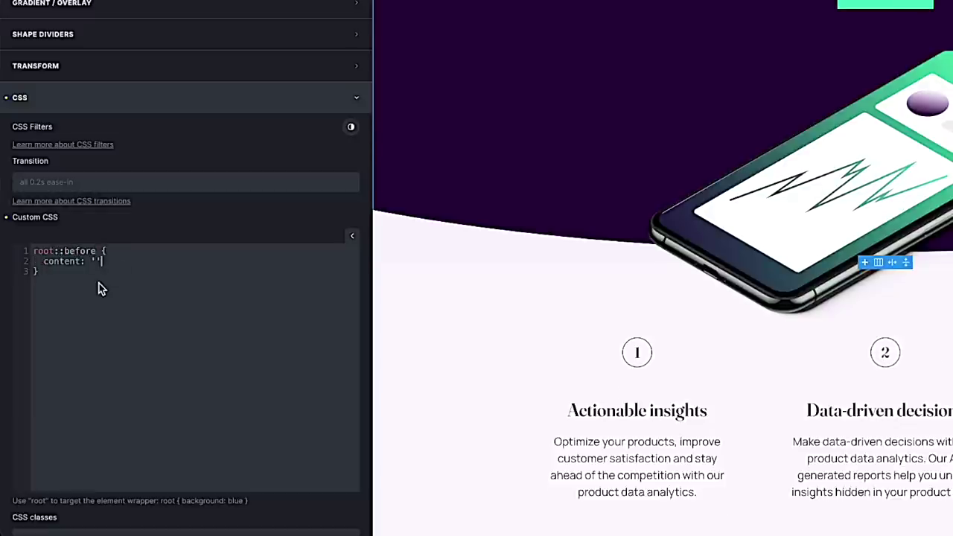
pyautogui.write(';')
pyautogui.press('Return')
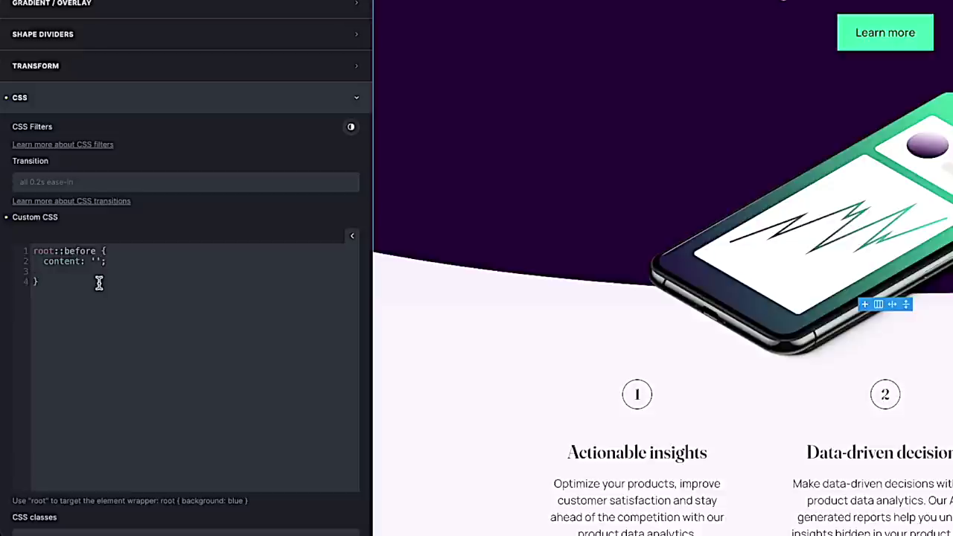
# Give the root::before rule display: flex and position: absolute.
pyautogui.write('display: flex;')
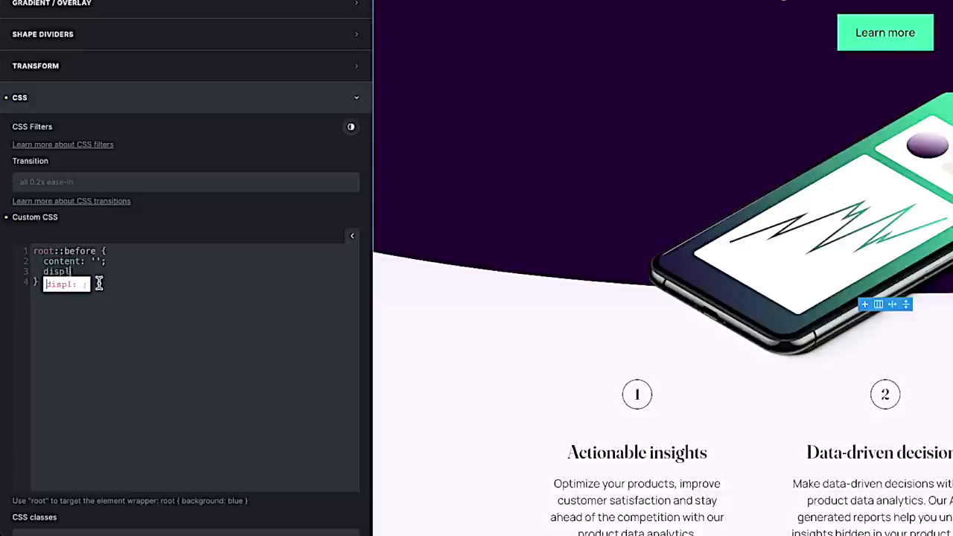
pyautogui.press('Return')
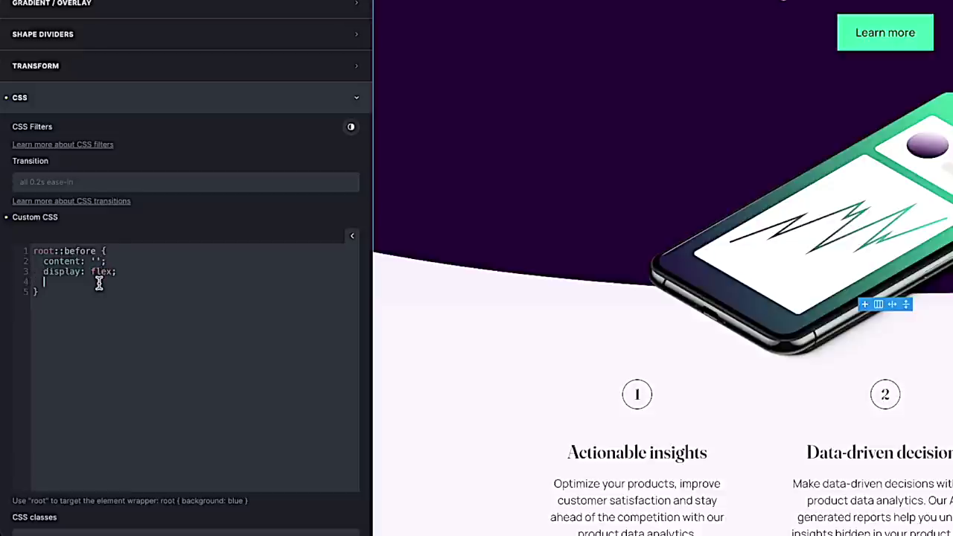
pyautogui.write('position: absolute;')
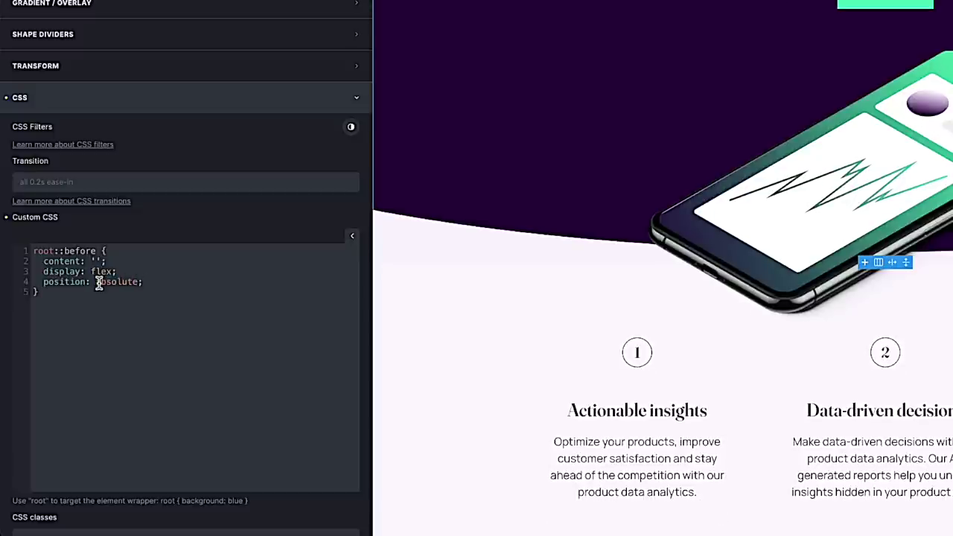
pyautogui.press('Return')
# Insert a root rule with position: relative above the root::before rule.
pyautogui.press('Up')
pyautogui.press('Up')
pyautogui.press('Up')
pyautogui.press('Home')
pyautogui.press('Return')
pyautogui.press('Return')
pyautogui.press('Up')
pyautogui.press('Up')
pyautogui.write('root {')
pyautogui.press('Return')
pyautogui.press('Return')
pyautogui.press('Up')
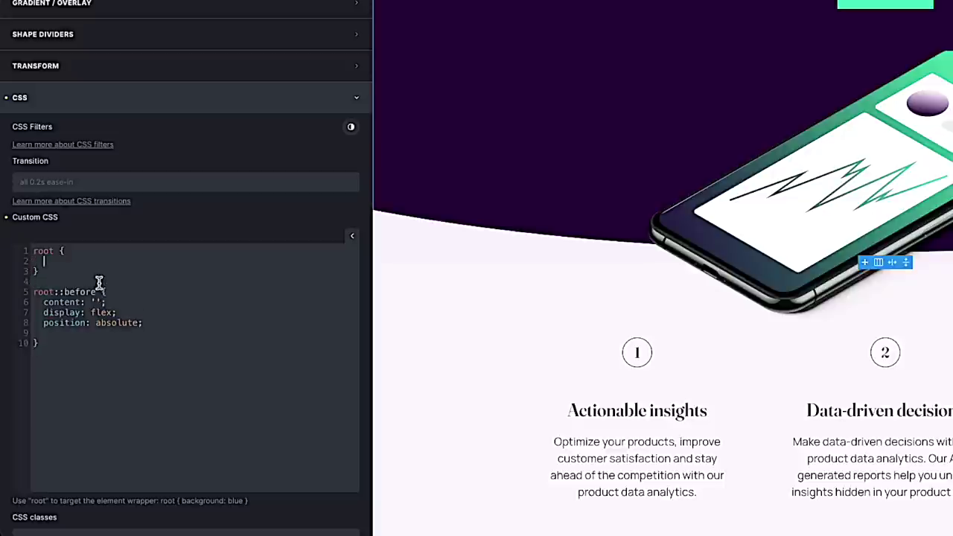
pyautogui.write('position: relative;')
# Set the root::before rule's width and height to 500px each.
pyautogui.press('Down')
pyautogui.press('Down')
pyautogui.press('Down')
pyautogui.press('Down')
pyautogui.press('Down')
pyautogui.press('Down')
pyautogui.press('Down')
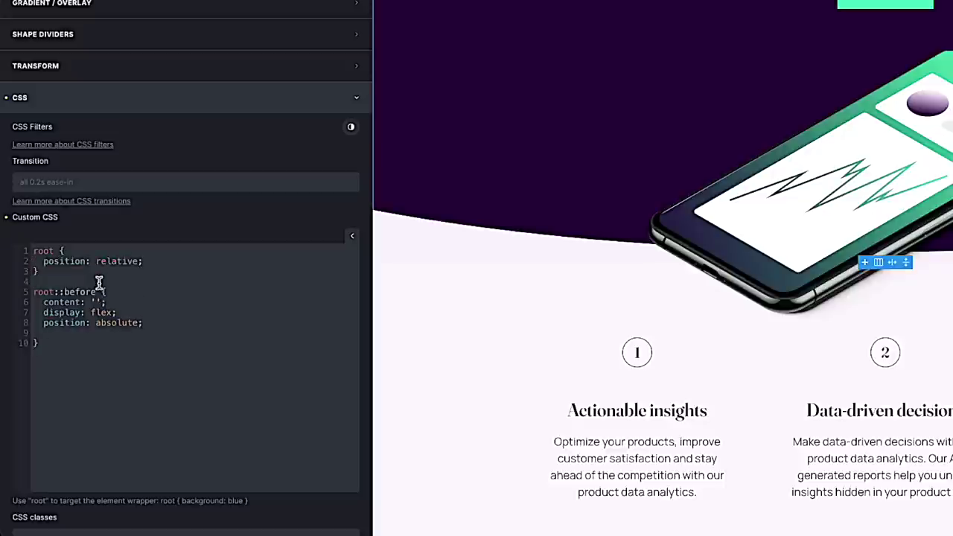
pyautogui.write('width: 500px;')
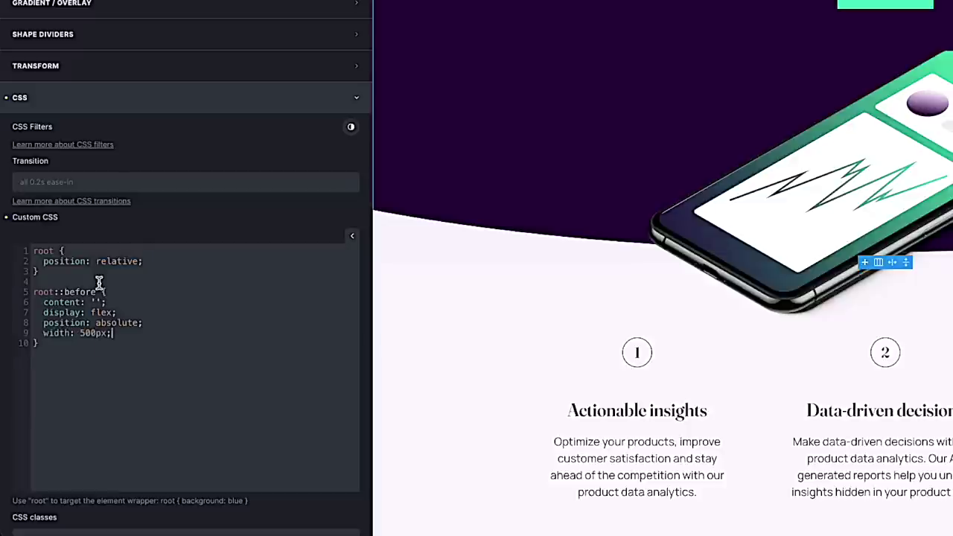
pyautogui.press('Return')
pyautogui.write('height: 500px;')
pyautogui.press('Return')
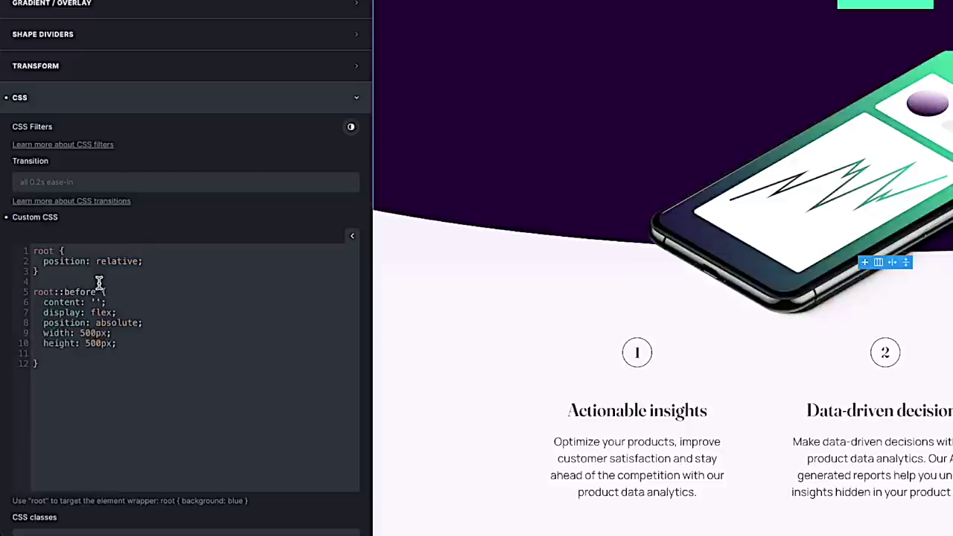
# Give the root::before rule background-color: red.
pyautogui.write('background-color: re')
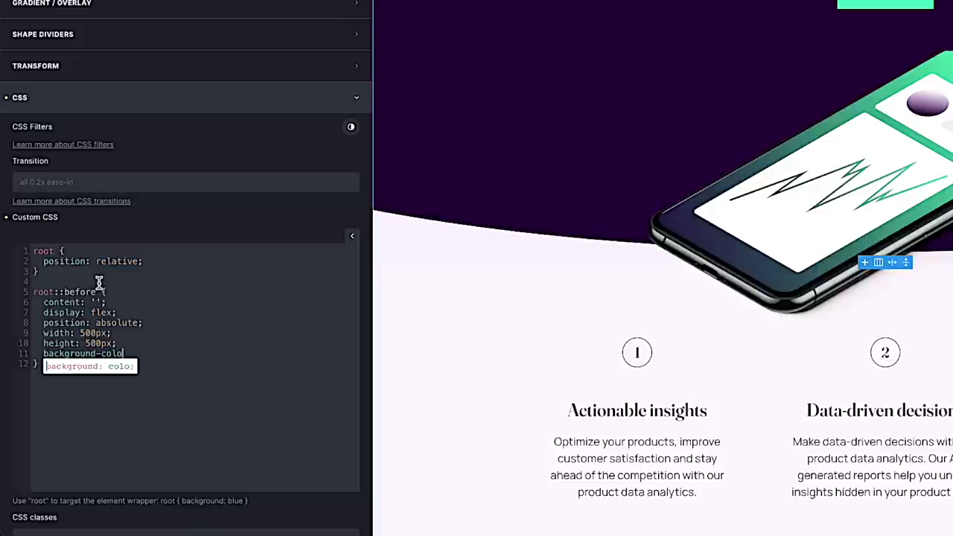
pyautogui.write('d;')
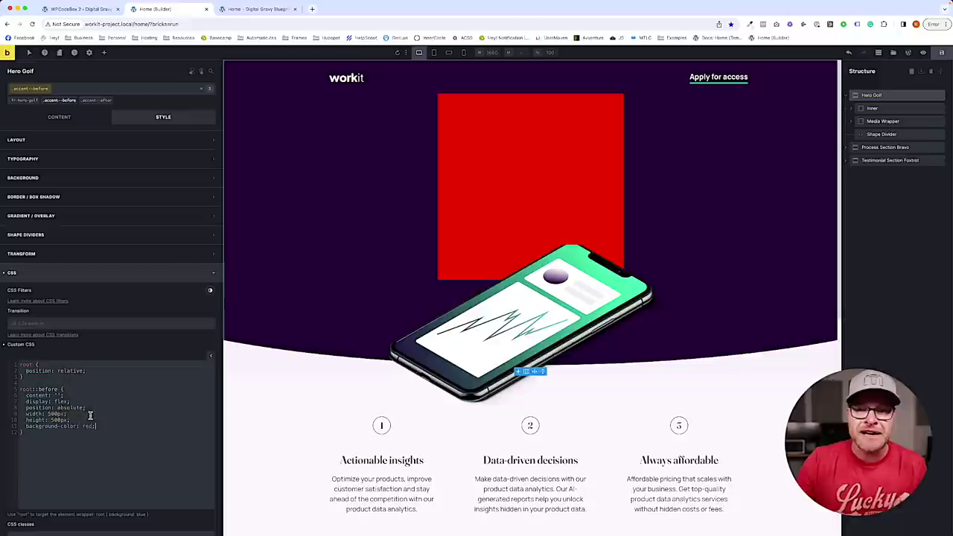
pyautogui.press('Return')
pyautogui.press('BackSpace')
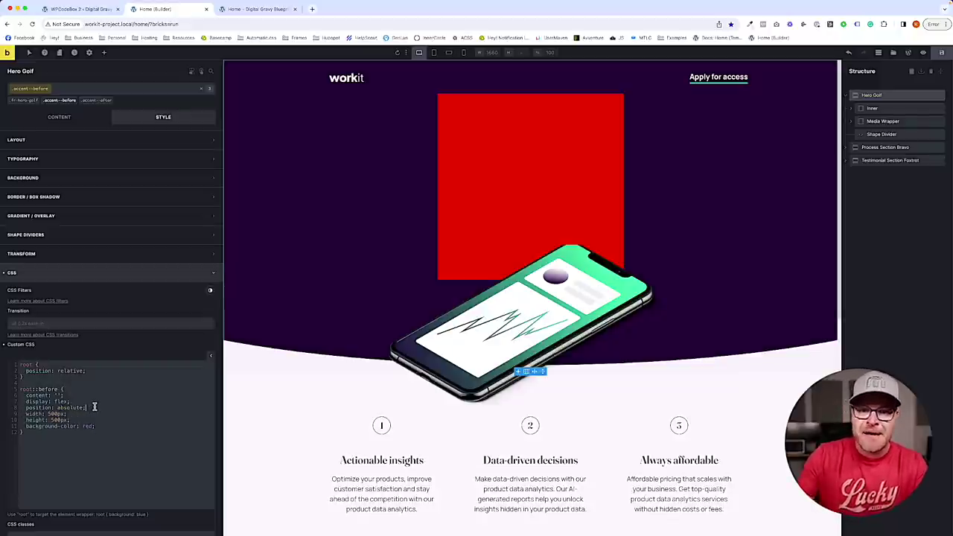
# Replace the red background-color with an empty background: url(), and copy the /wp-content/uploads path of bg-pattern-1.svg from the WordPress media library.
pyautogui.moveTo(94, 426); pyautogui.dragTo(58, 426)
pyautogui.write(': url();')
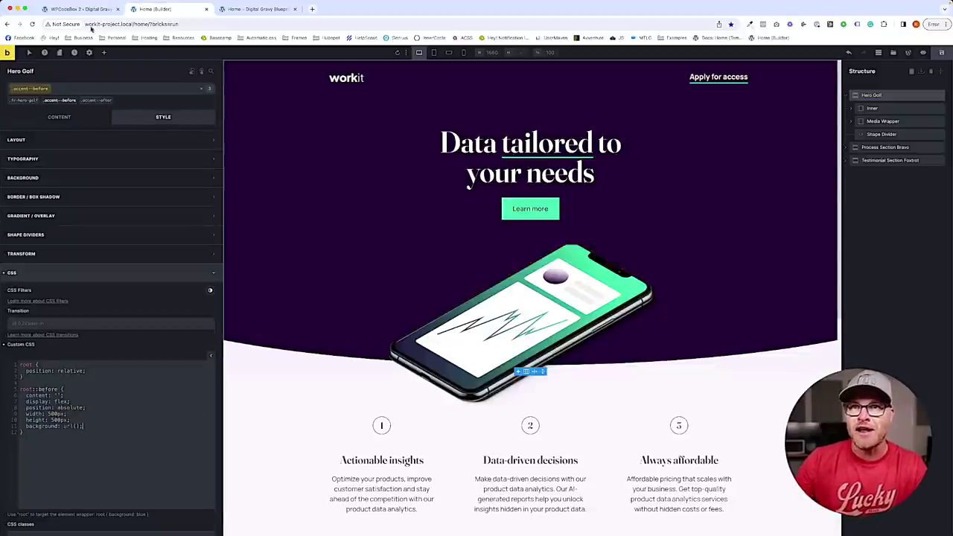
pyautogui.click(78, 9)
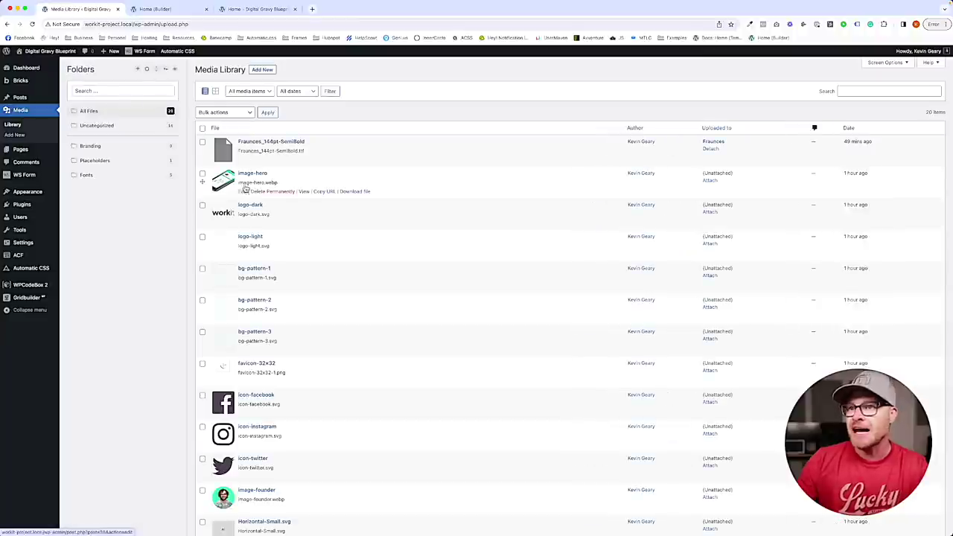
pyautogui.scroll(-2, 249, 192)
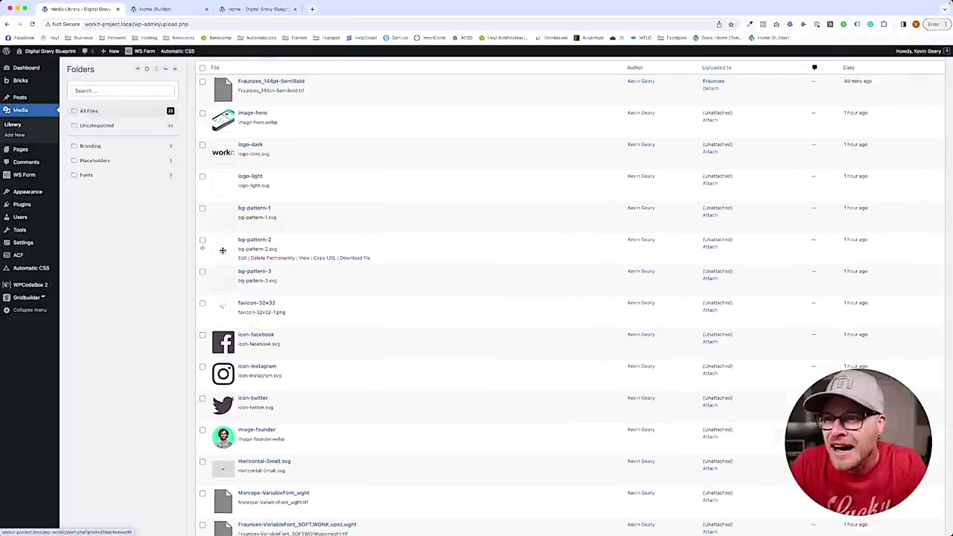
pyautogui.click(222, 220)
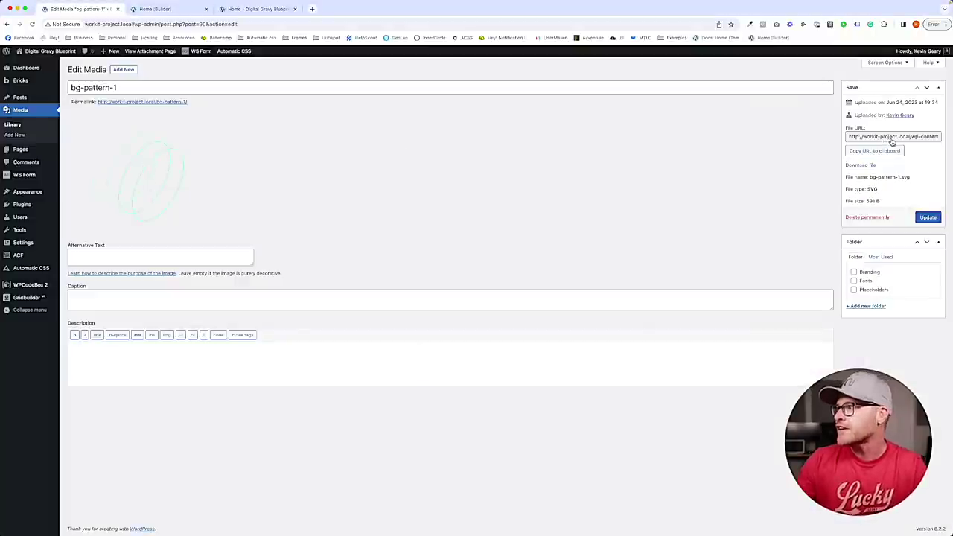
pyautogui.moveTo(907, 137); pyautogui.dragTo(949, 139)
pyautogui.press('super+c')
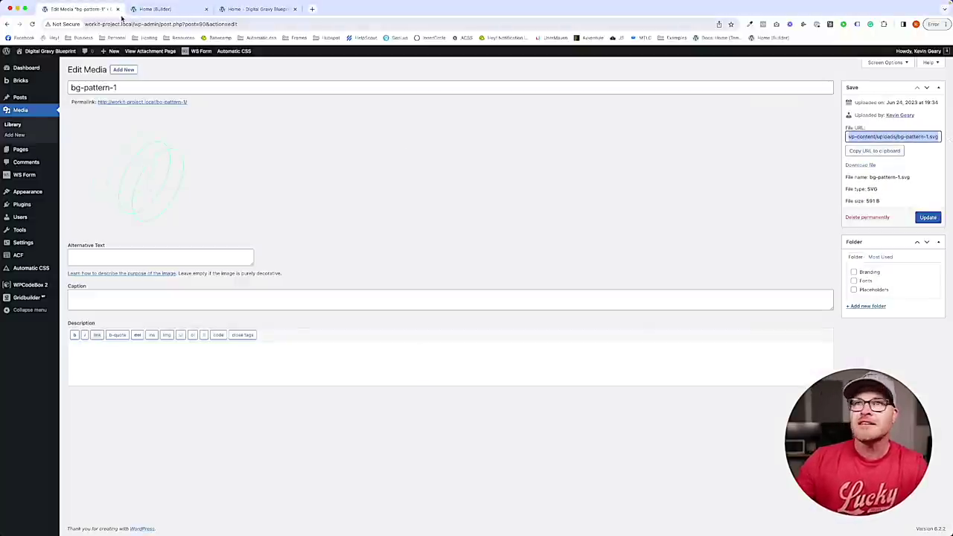
# Back in the Bricks builder, fill the background url with the quoted path '/wp-content/uploads/bg-pattern-1.svg'.
pyautogui.click(156, 9)
pyautogui.press('super+v')
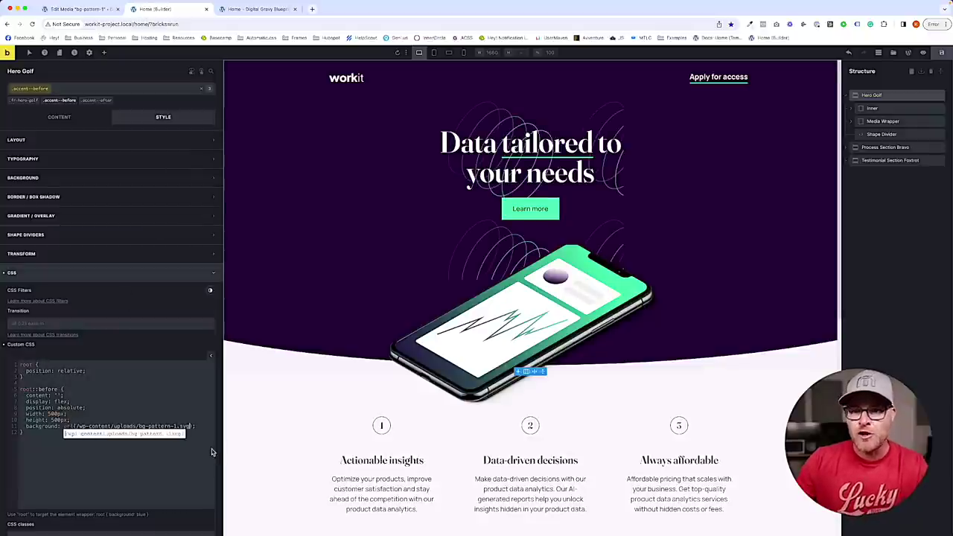
pyautogui.write("'")
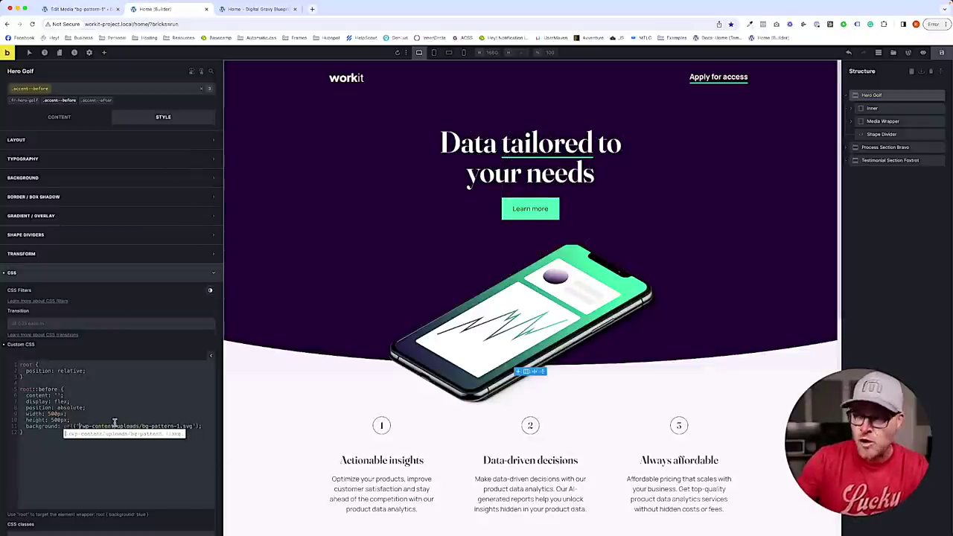
# Add background-size: cover below the background declaration in root::before.
pyautogui.click(202, 426)
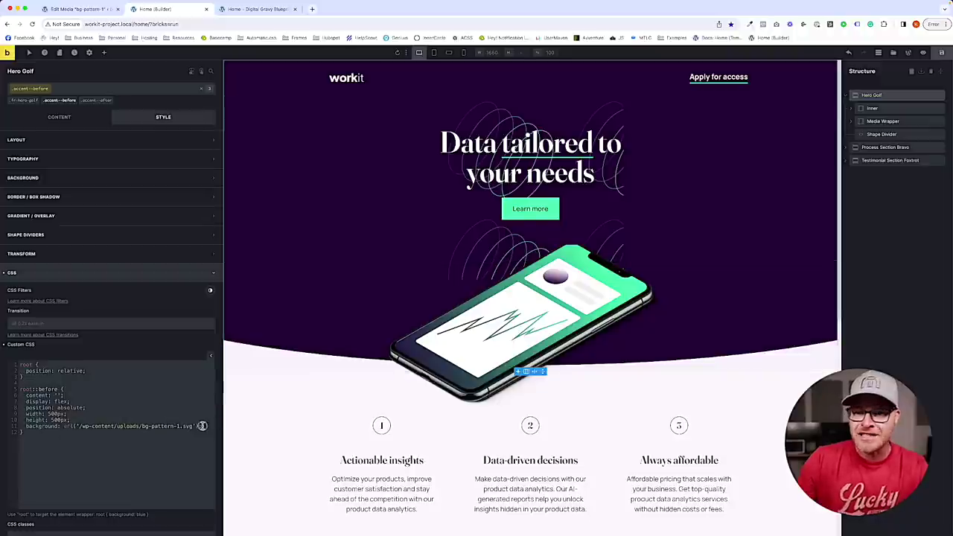
pyautogui.press('Return')
pyautogui.write('background-size: cover;')
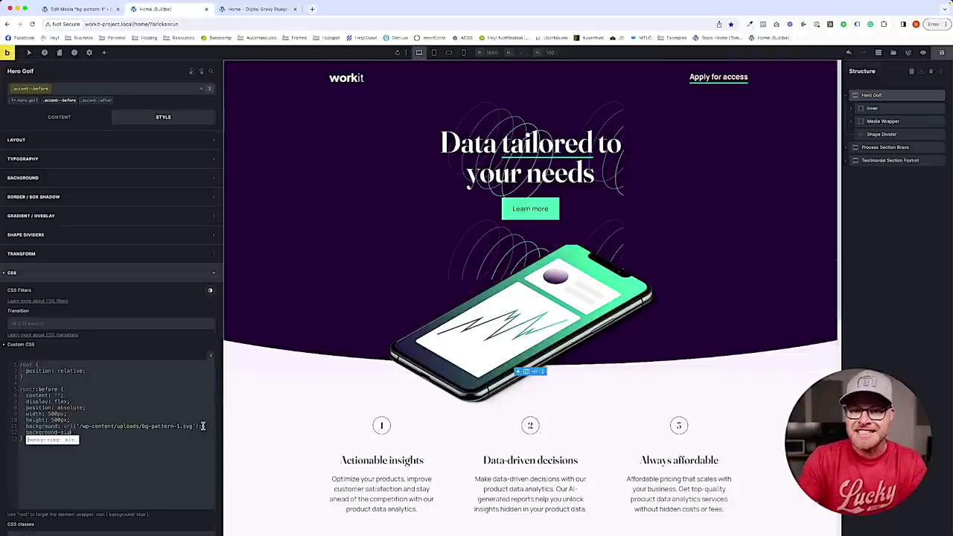
pyautogui.press('Left')
pyautogui.press('Left')
pyautogui.press('Left')
pyautogui.press('BackSpace')
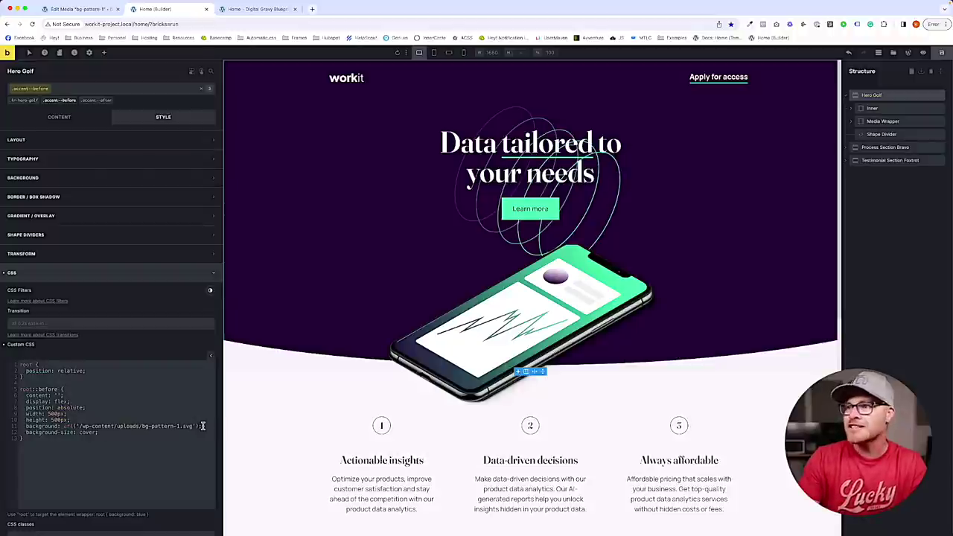
# Add background-repeat: no-repeat to root::before and set its width and height to 400px each.
pyautogui.write('background-repeat: repeat;')
pyautogui.press('BackSpace')
pyautogui.press('BackSpace')
pyautogui.press('BackSpace')
pyautogui.press('BackSpace')
pyautogui.press('BackSpace')
pyautogui.press('BackSpace')
pyautogui.press('BackSpace')
pyautogui.write('no-repeat;')
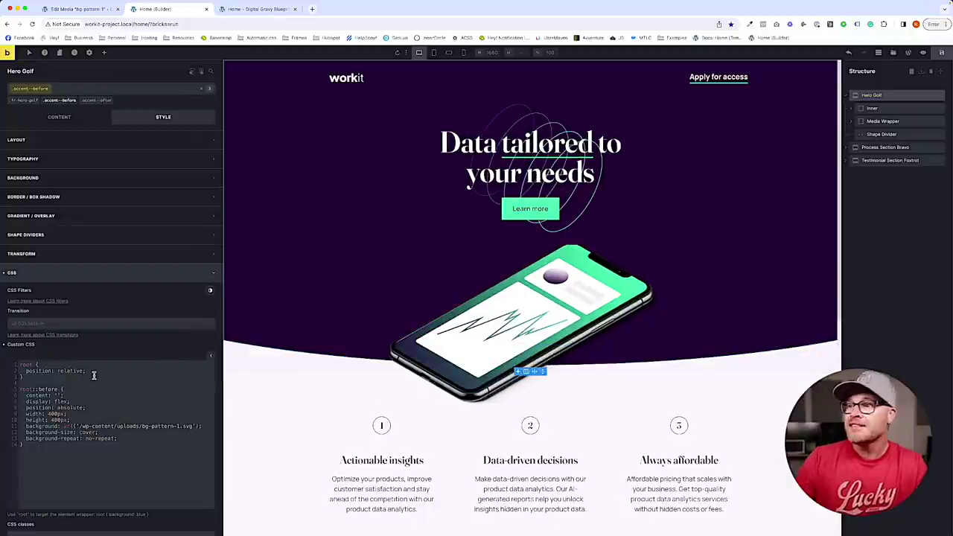
# Position the root::before graphic with left: 0 and top: 50% below its position: absolute declaration.
pyautogui.click(103, 412)
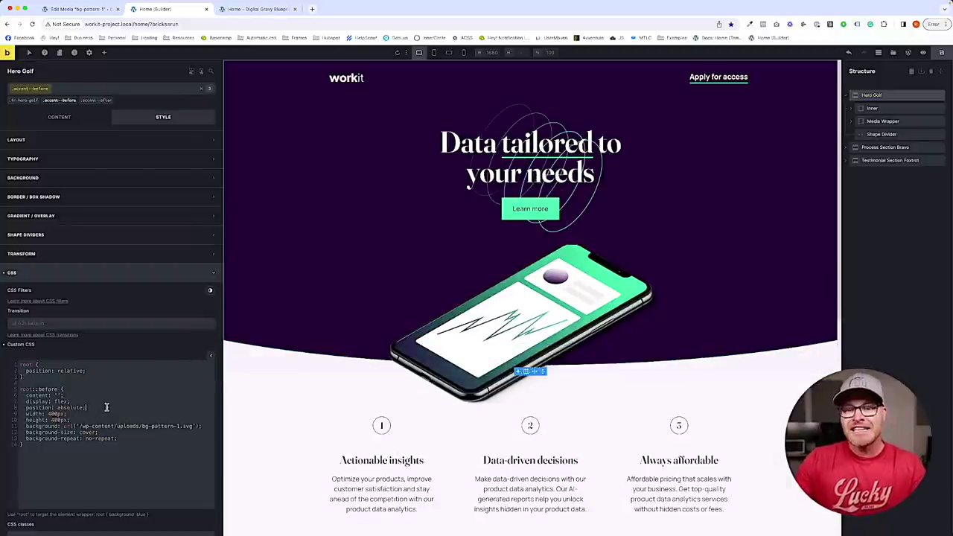
pyautogui.press('Return')
pyautogui.write('left: 0;')
pyautogui.press('Return')
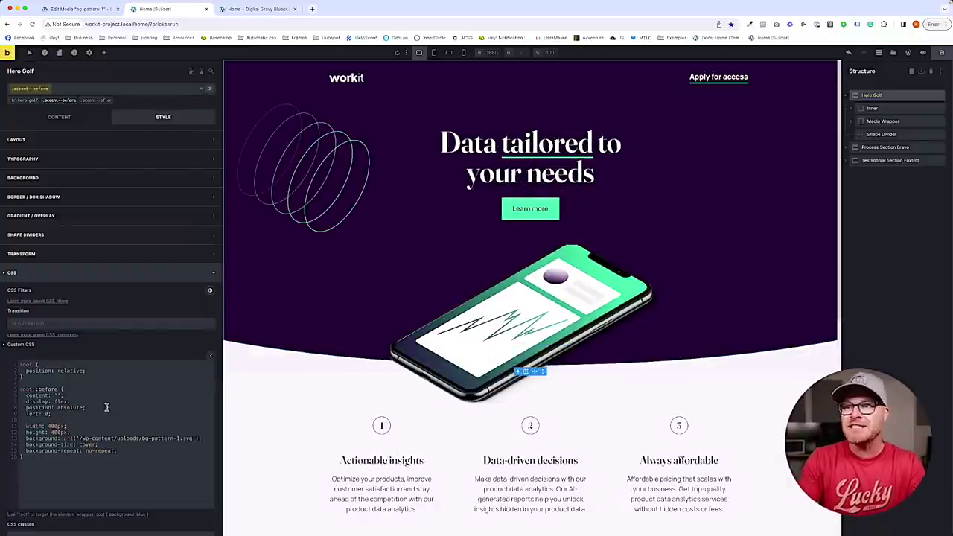
pyautogui.write('top: 50%;')
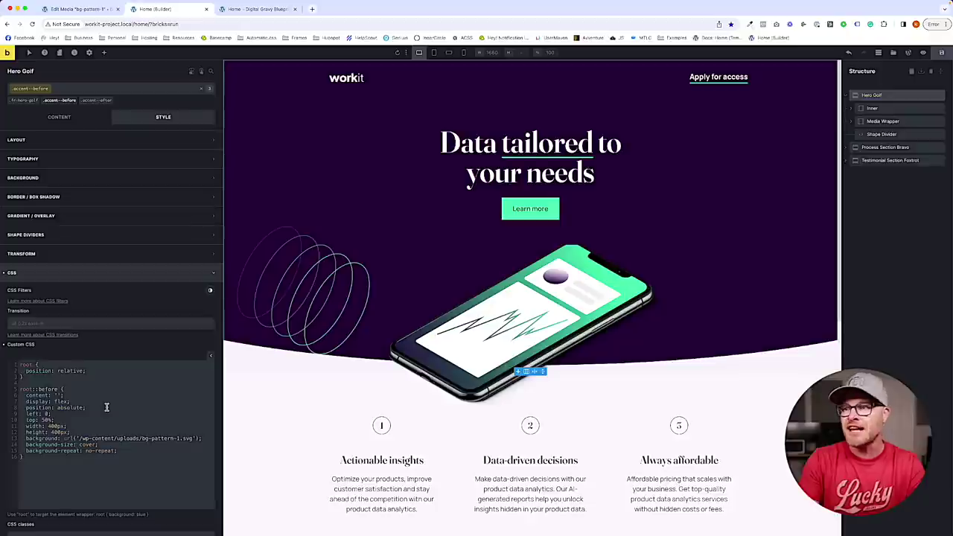
# Add transform: translateY(-50%) to root::before below the top: 50% declaration.
pyautogui.press('Return')
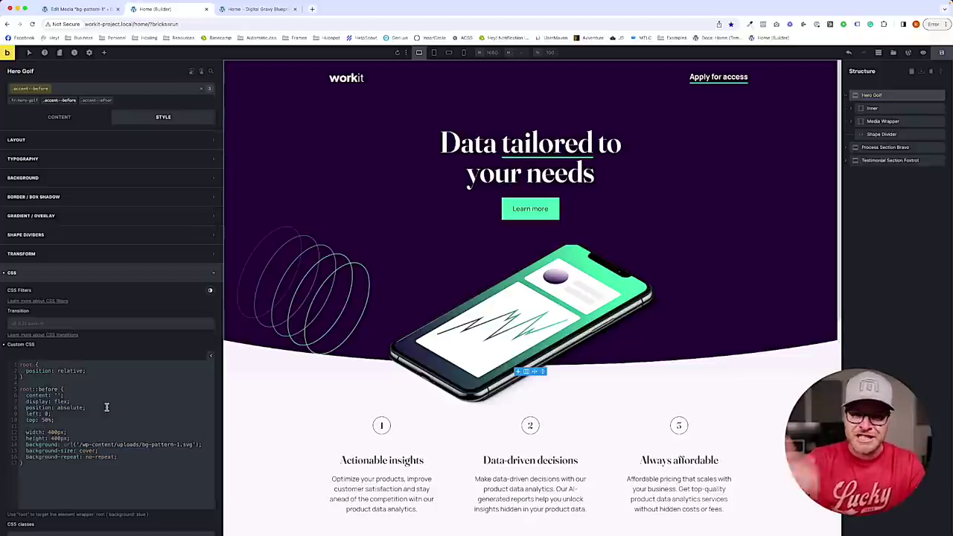
pyautogui.write('transform: tran')
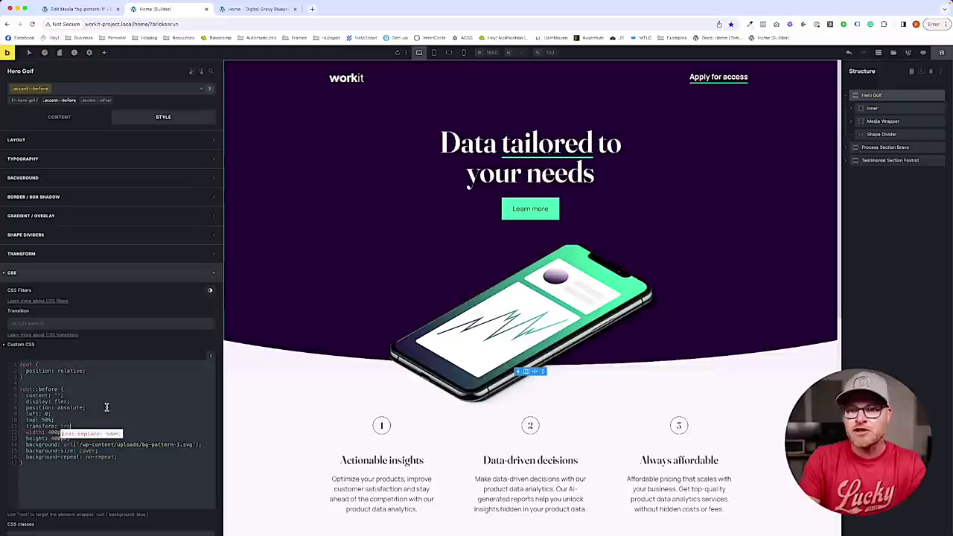
pyautogui.write('slate();')
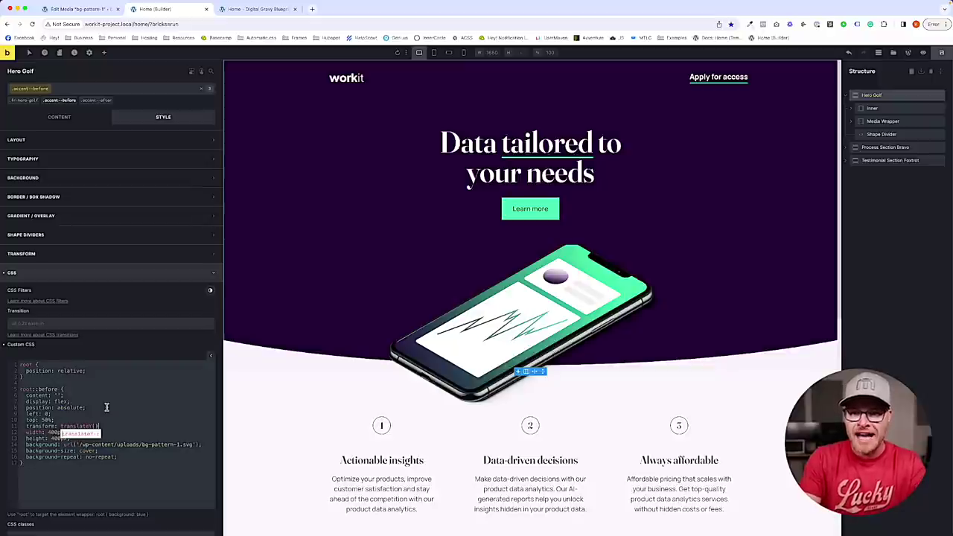
pyautogui.press('Left')
pyautogui.write('Y')
pyautogui.press('Right')
pyautogui.write('-50%')
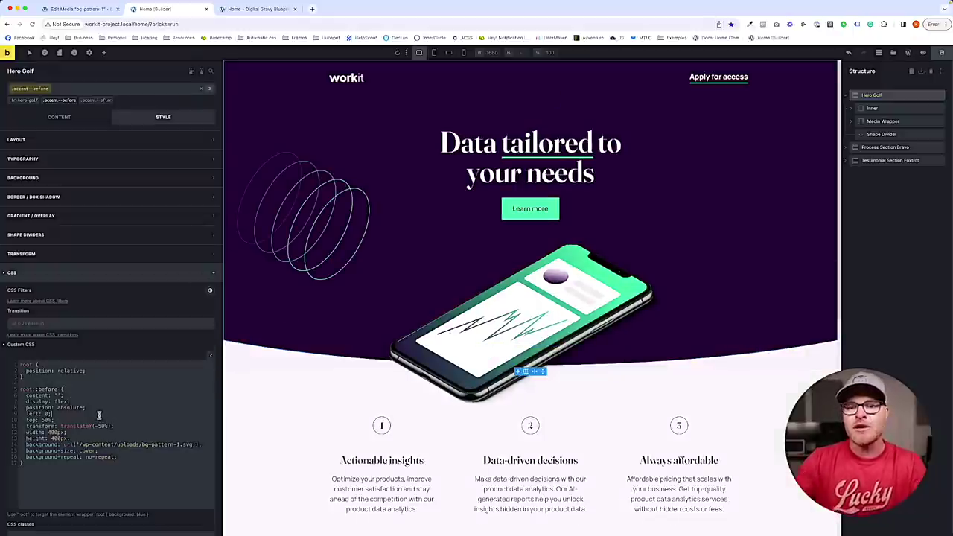
# Try left offsets of -200px and -100px for root::before.
pyautogui.press('BackSpace')
pyautogui.write('5')
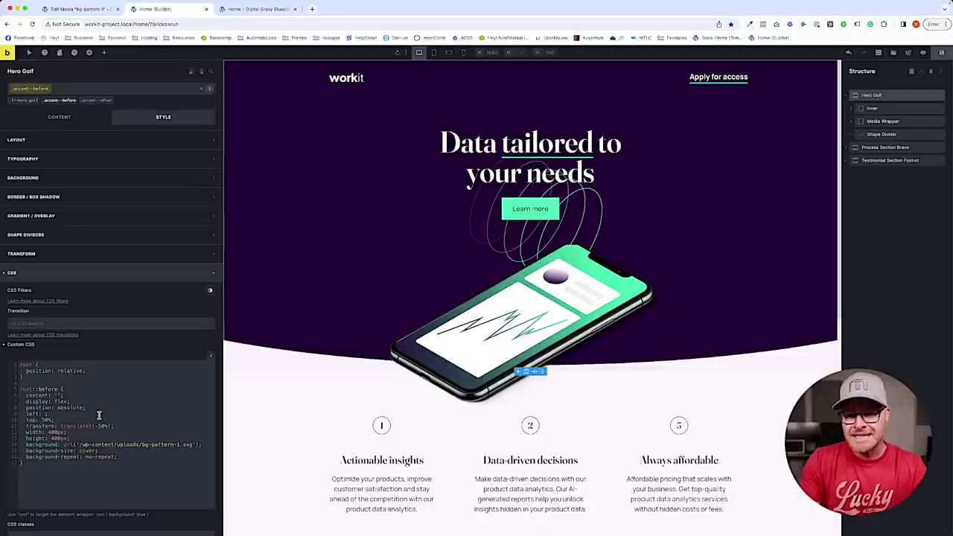
pyautogui.write('200px')
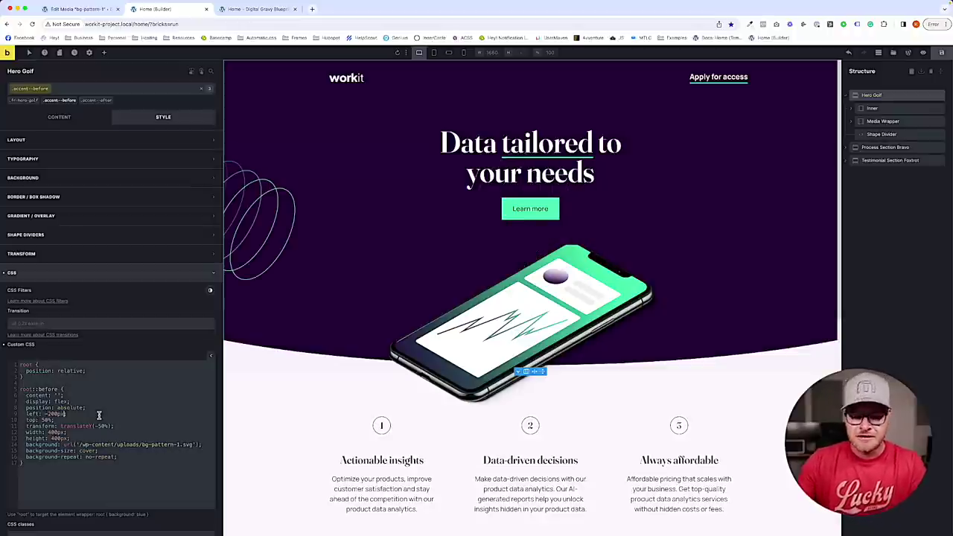
pyautogui.press('super+Tab')
pyautogui.press('super+Tab')
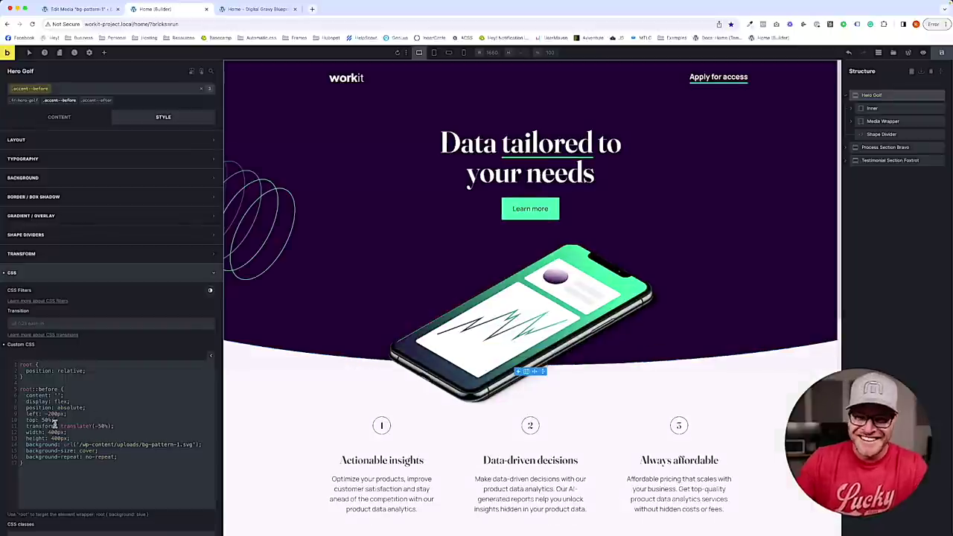
pyautogui.write('100')
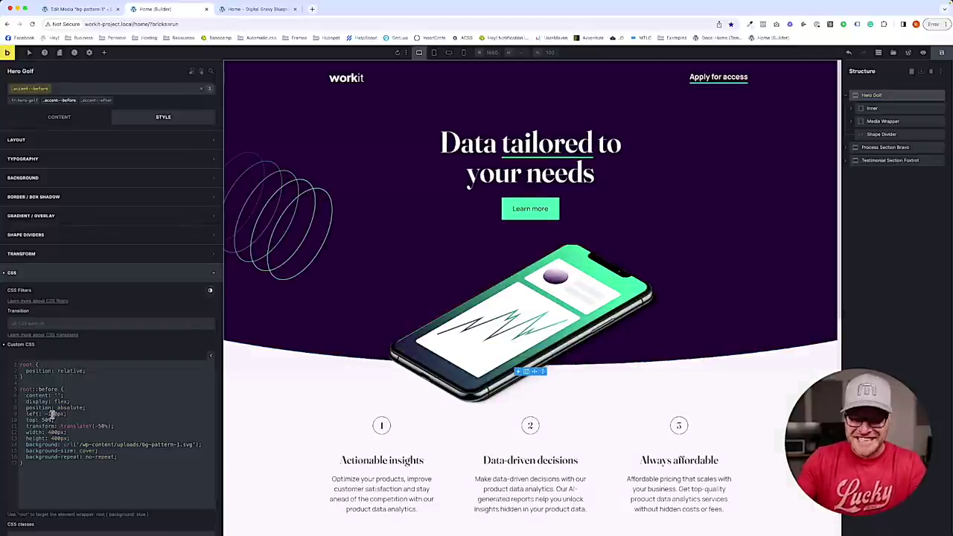
# Compare the graphic with the Figma design, set root::before's left offset to -170px, and save the page.
pyautogui.press('super+Tab')
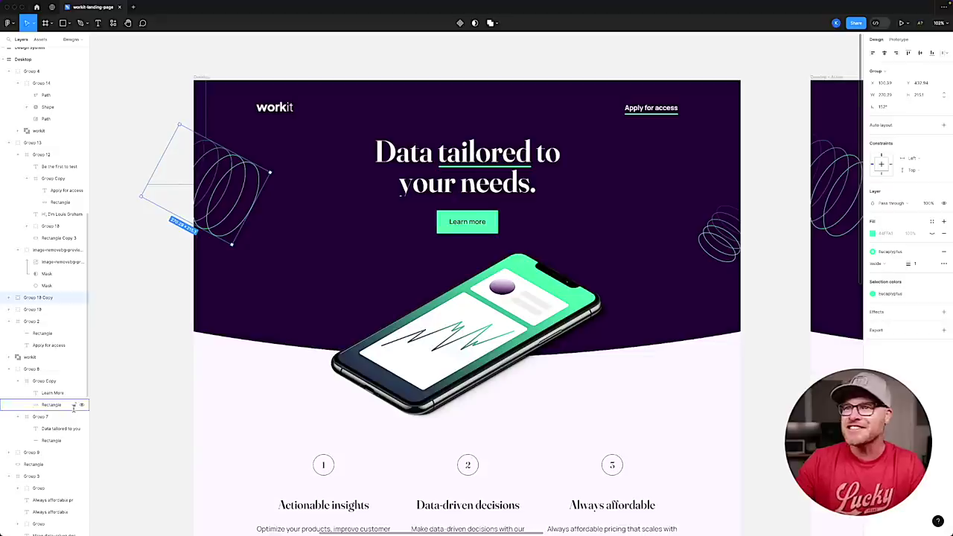
pyautogui.press('super+Tab')
pyautogui.press('super+Tab')
pyautogui.press('super+Tab')
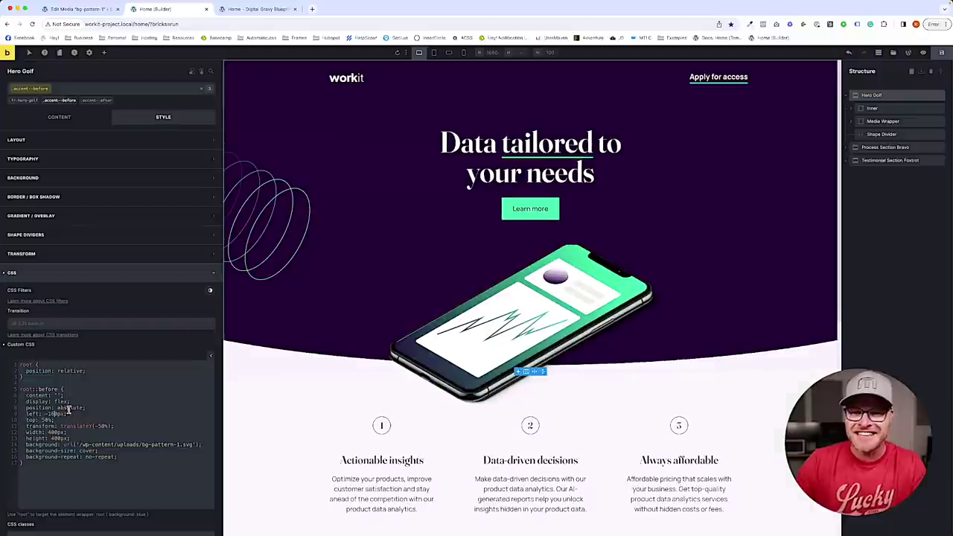
pyautogui.press('BackSpace')
pyautogui.write('7')
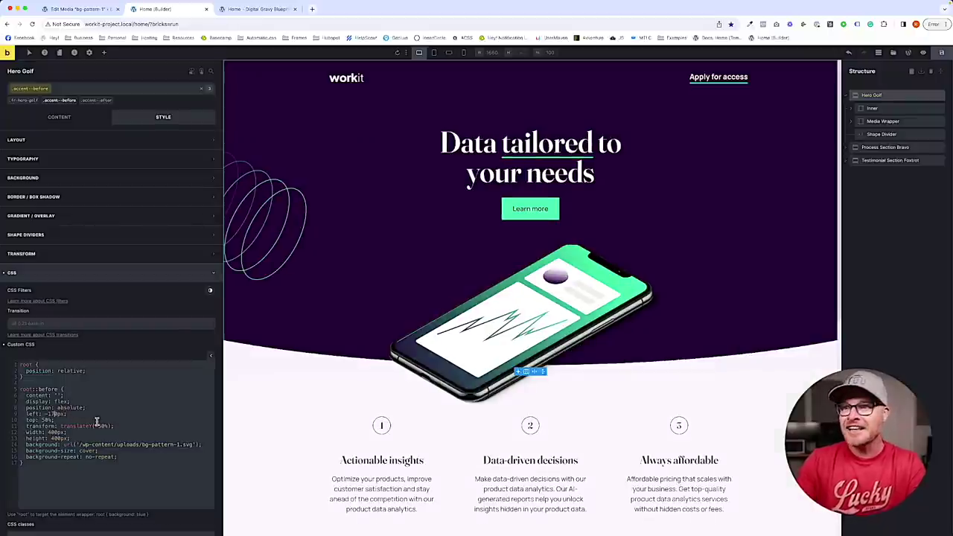
pyautogui.click(942, 54)
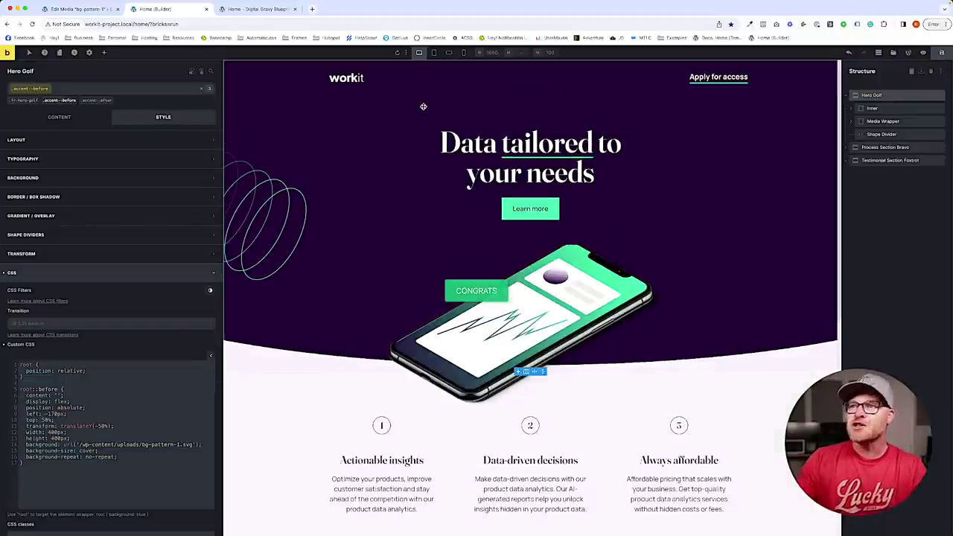
# Copy all custom CSS from the accent--before class into accent--after and change its pseudo-element to root::after.
pyautogui.click(64, 457)
pyautogui.press('super+a')
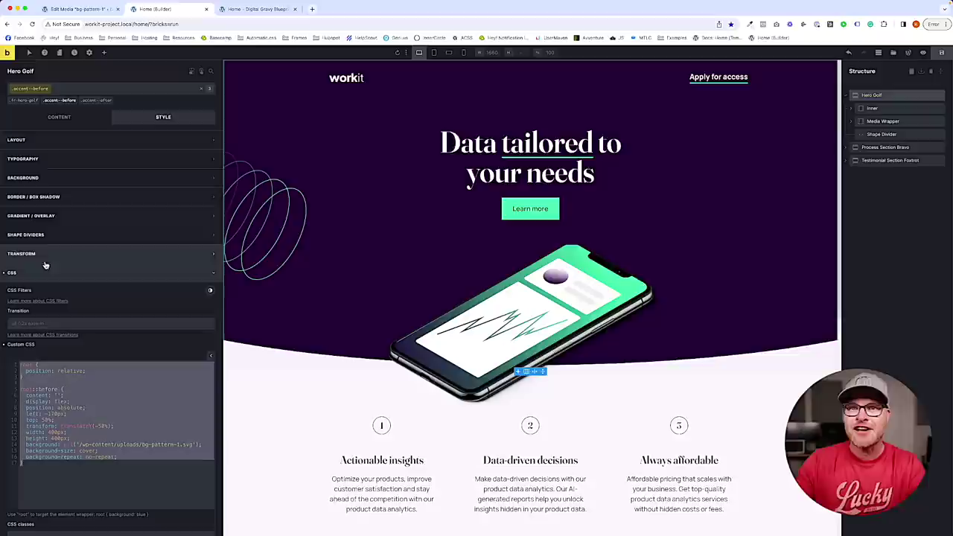
pyautogui.click(97, 100)
pyautogui.doubleClick(47, 389)
pyautogui.write('after')
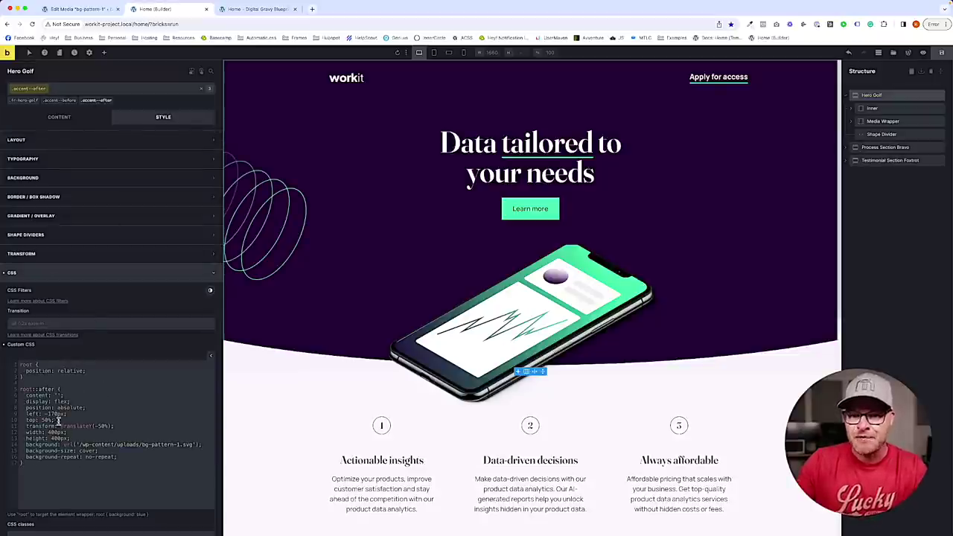
# Check the Figma design, replace root::after's left property with right, and point its background to bg-pattern-2.svg.
pyautogui.press('super+Tab')
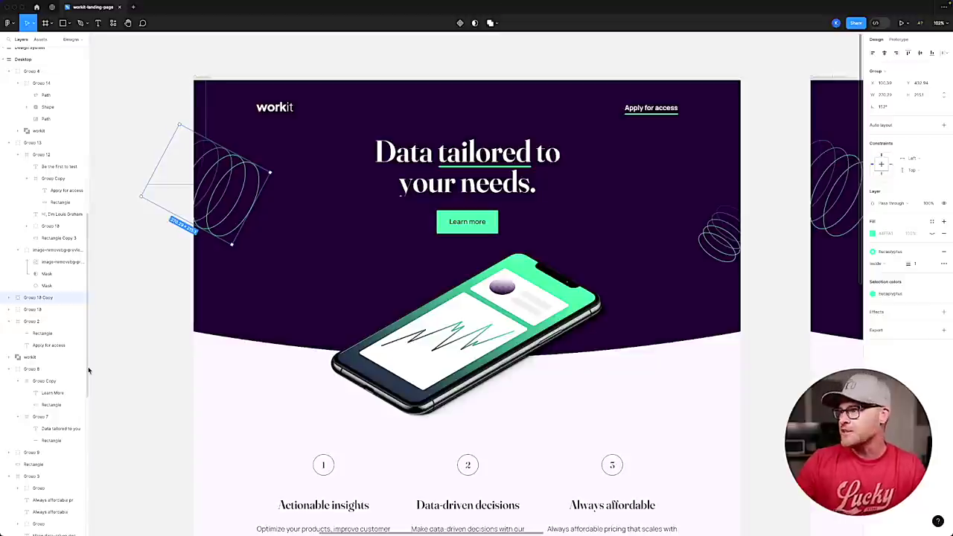
pyautogui.press('super+Tab')
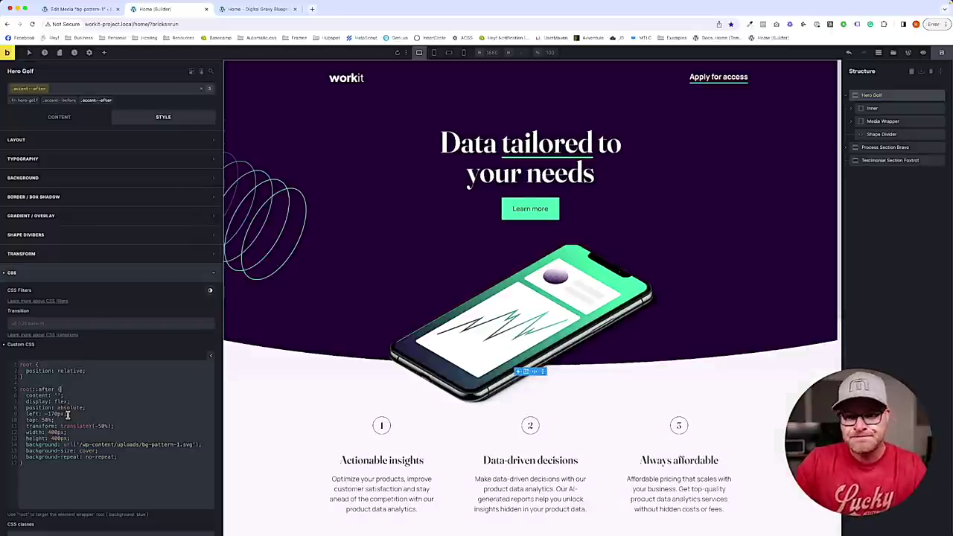
pyautogui.write('right')
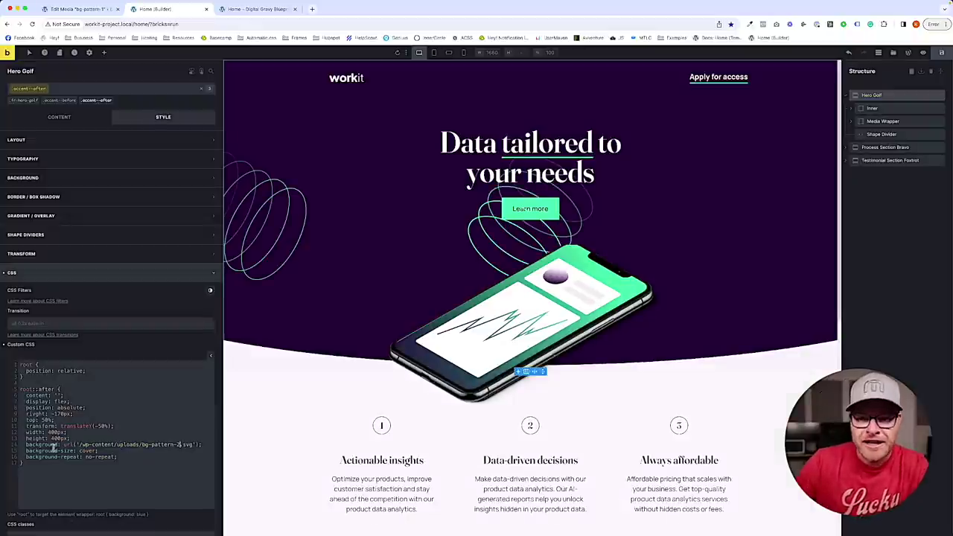
# Set the width and height of root::after to 200px each.
pyautogui.doubleClick(53, 432)
pyautogui.write('200px')
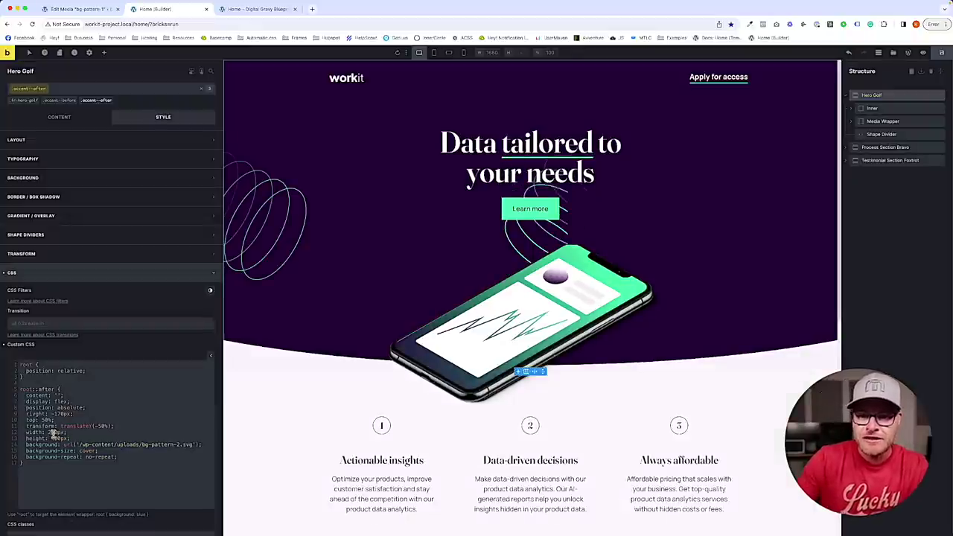
pyautogui.doubleClick(58, 439)
pyautogui.write('200px')
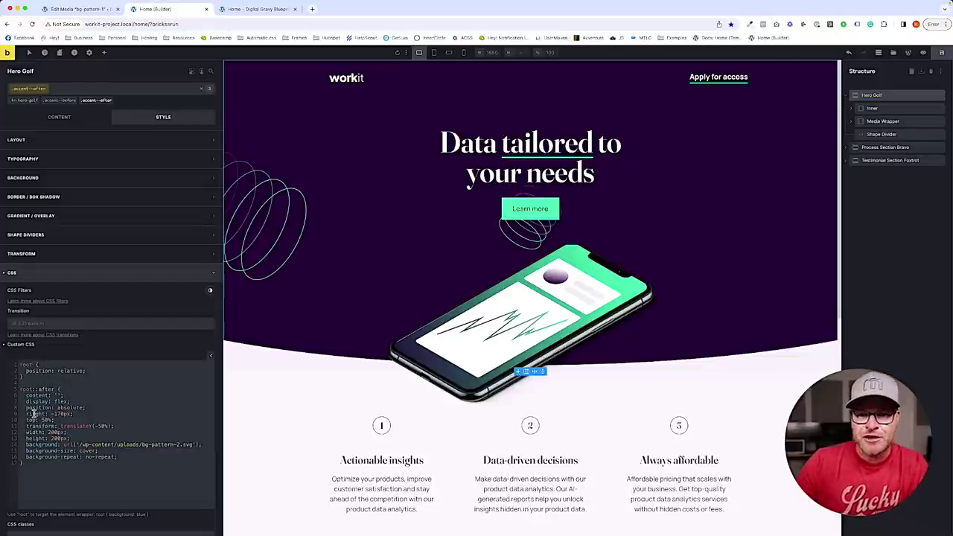
# Set root::after's right offset to -60px and check the hero in the frontend preview.
pyautogui.doubleClick(59, 414)
pyautogui.write('90')
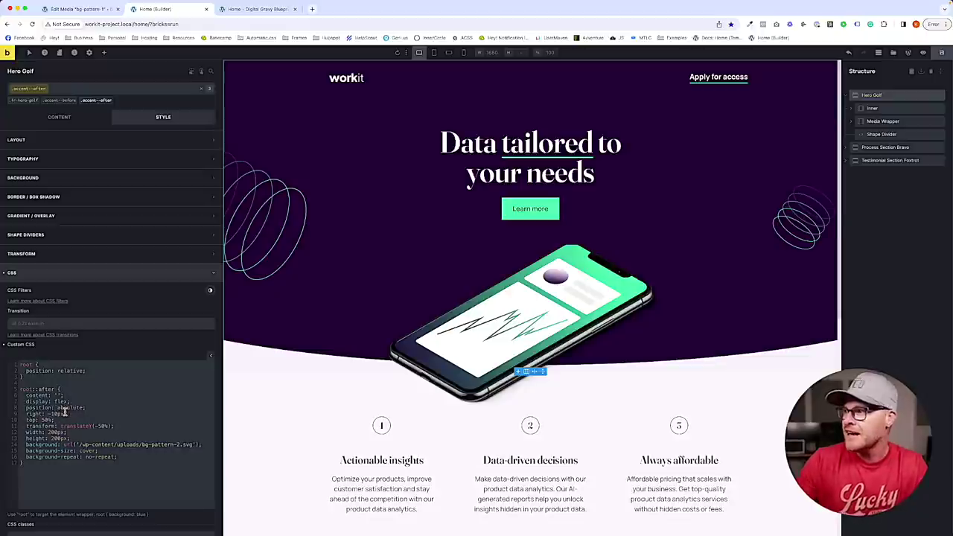
pyautogui.write('0')
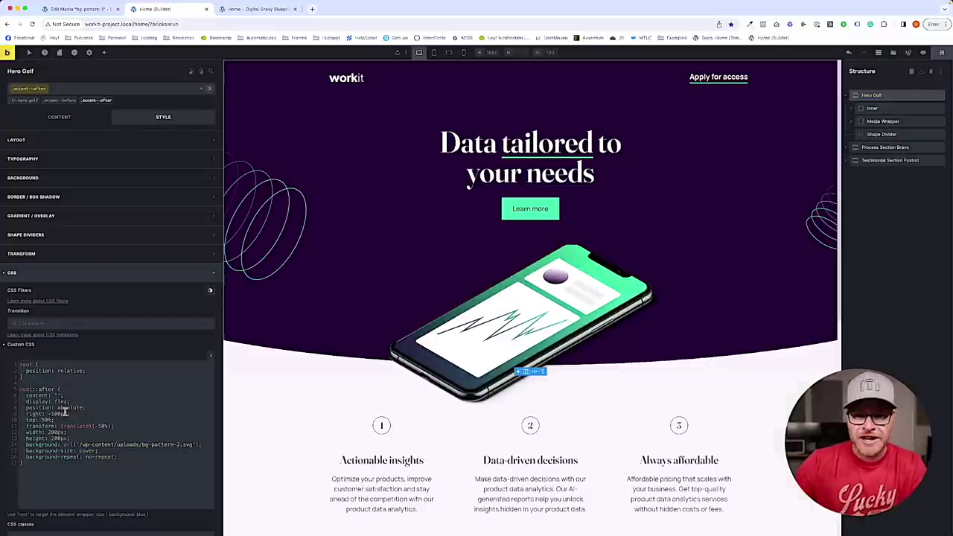
pyautogui.write('50')
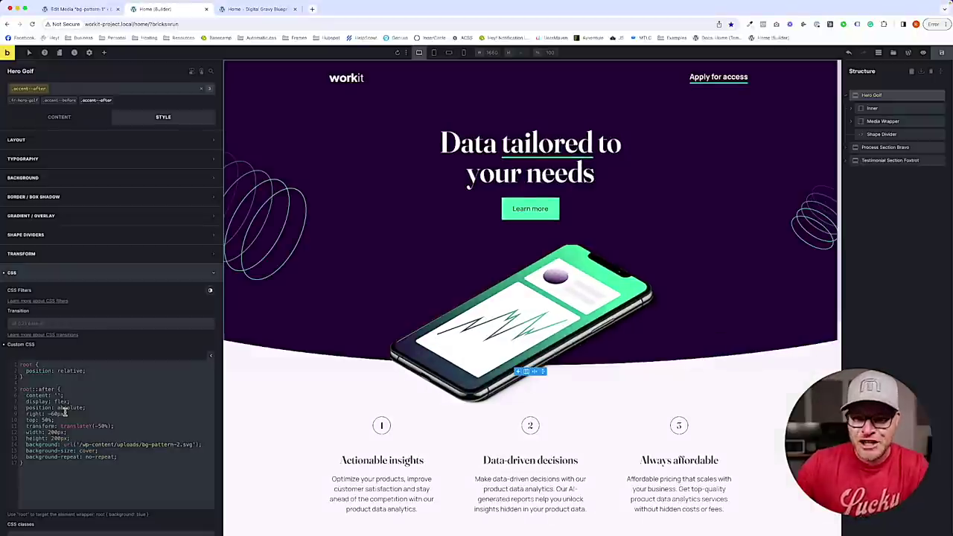
pyautogui.click(891, 55)
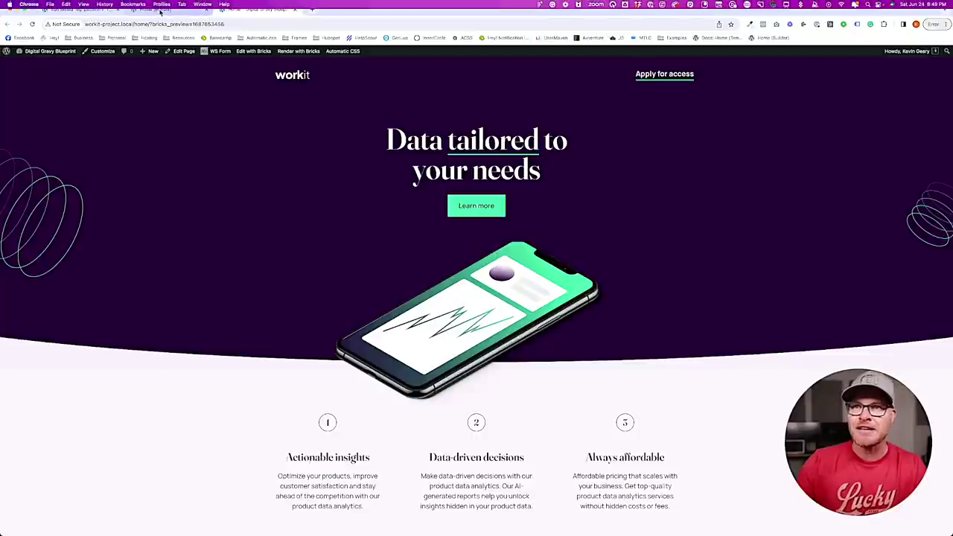
pyautogui.click(158, 13)
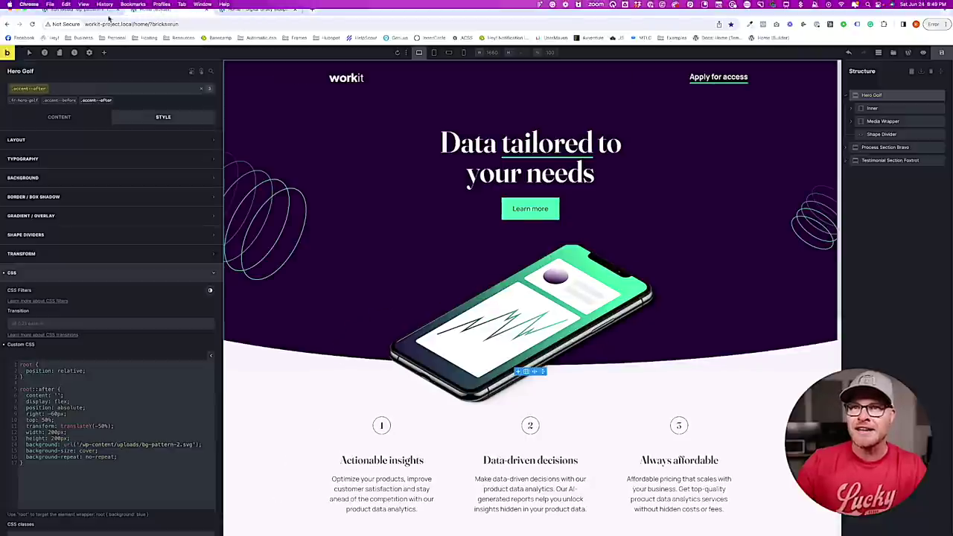
# Try a top offset of 25% for root::after and undo it.
pyautogui.doubleClick(46, 421)
pyautogui.write('25')
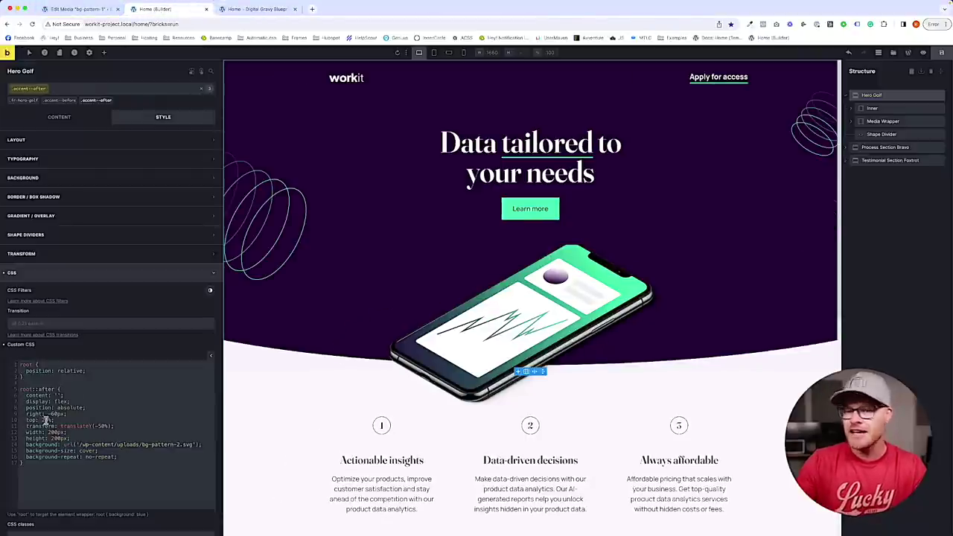
pyautogui.hotkey('ctrl', 'z')
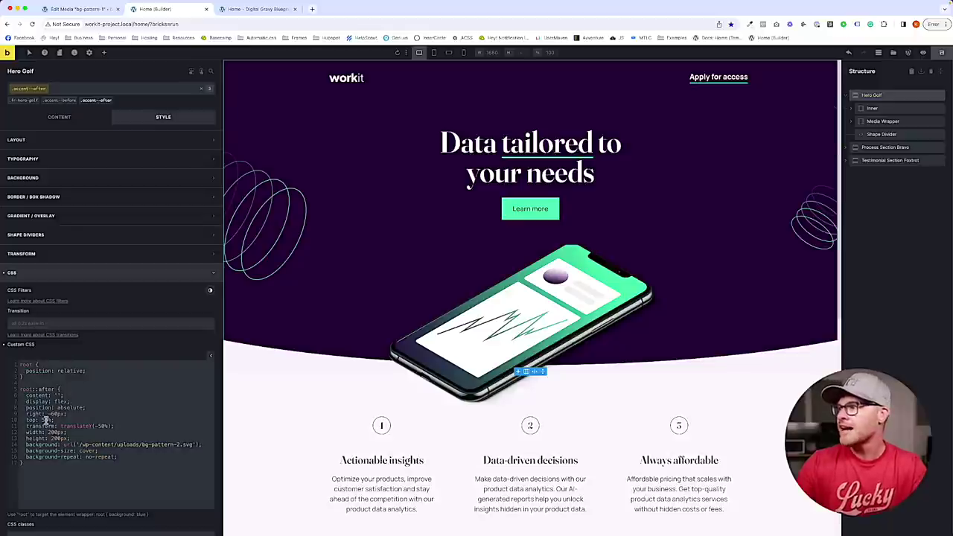
# Compare the accent's height with the Figma design and set root::after's top offset to 60%.
pyautogui.press('super+Tab')
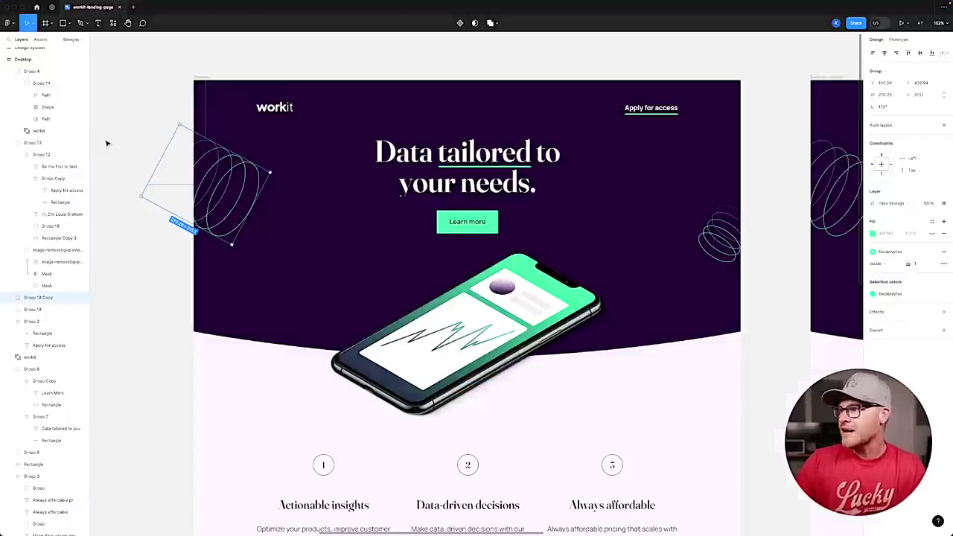
pyautogui.press('super+Tab')
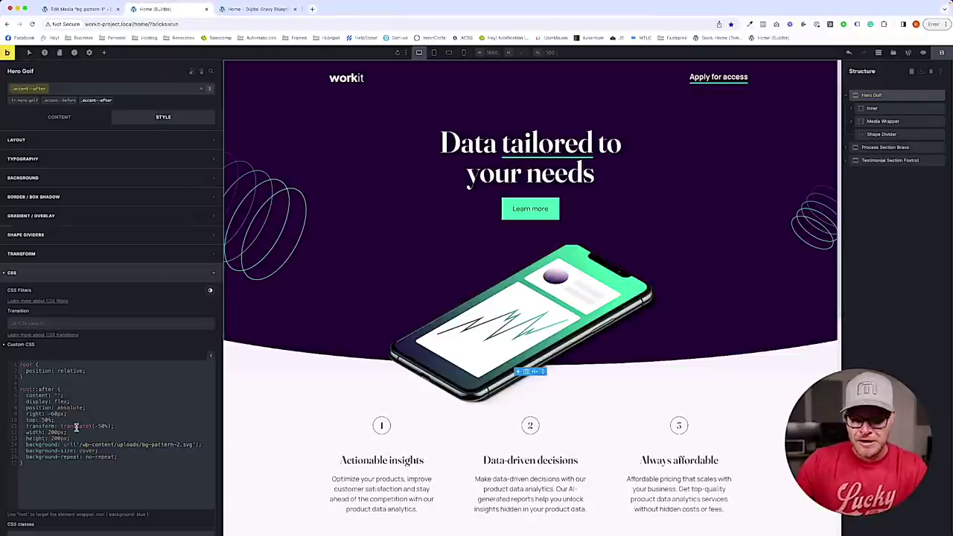
pyautogui.write('0')
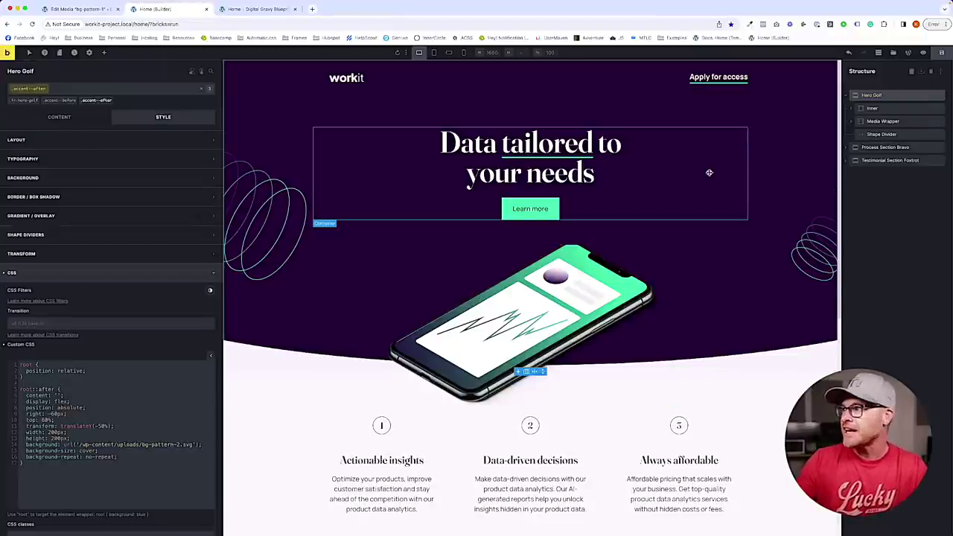
# Switch to the accent--before class and set root::before's top offset to 35%.
pyautogui.click(60, 100)
pyautogui.press('BackSpace')
pyautogui.write('2')
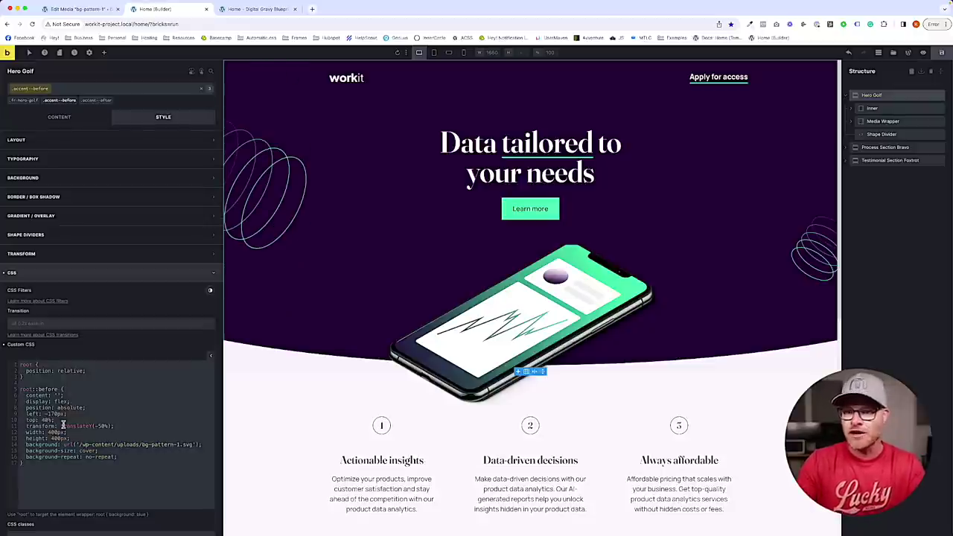
pyautogui.press('BackSpace')
pyautogui.write('35')
pyautogui.press('BackSpace')
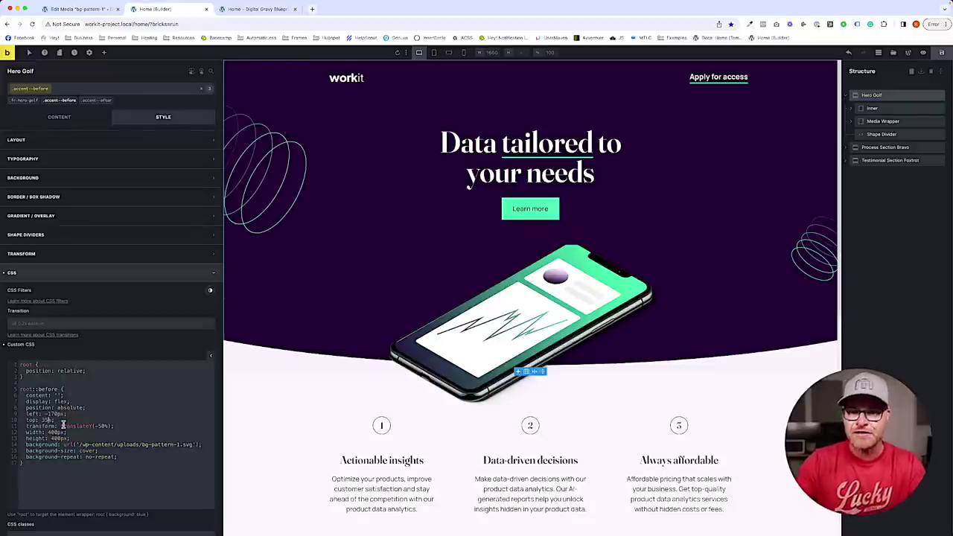
# Compare both accent positions with the Figma design and examine the hero in the frontend preview.
pyautogui.press('super+Tab')
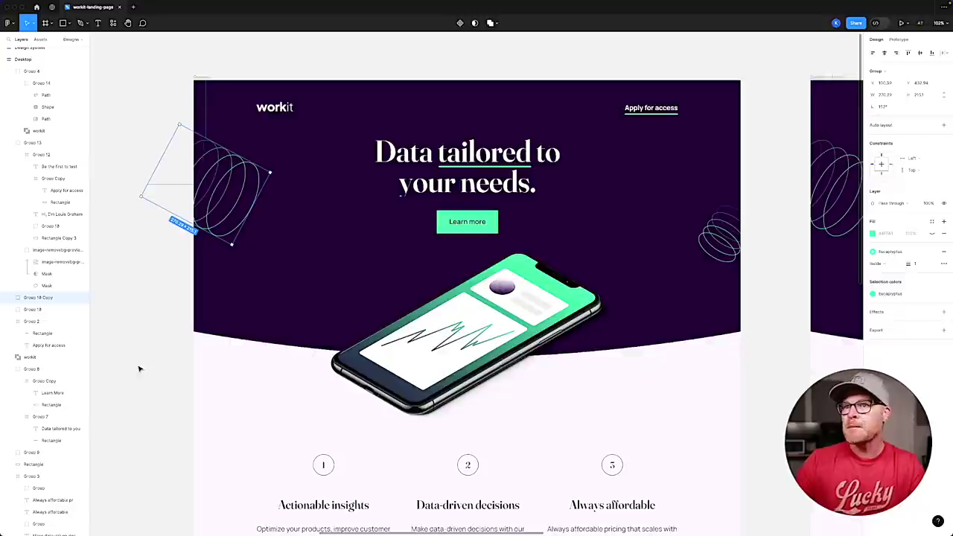
pyautogui.press('super+Tab')
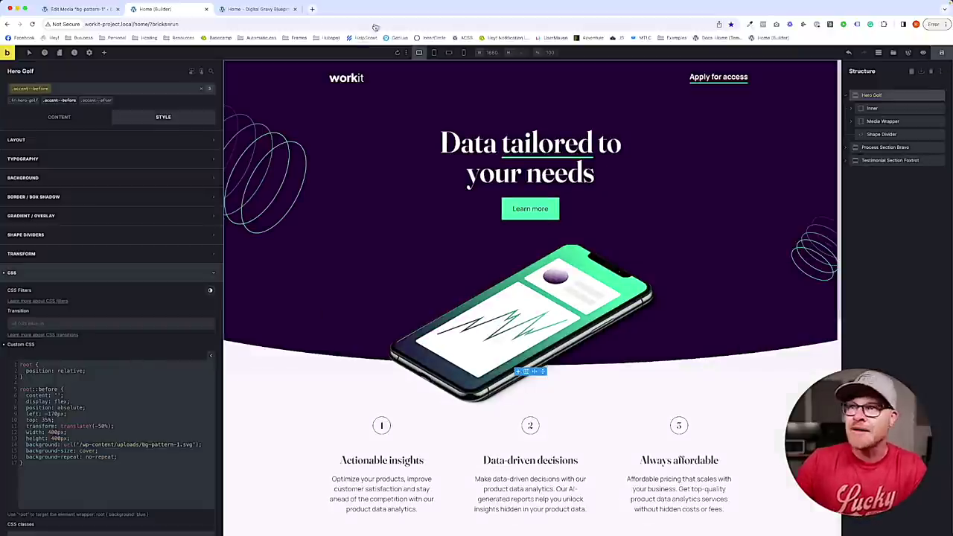
pyautogui.click(270, 10)
pyautogui.scroll(-3, 426, 233)
pyautogui.scroll(3, 426, 233)
pyautogui.click(160, 9)
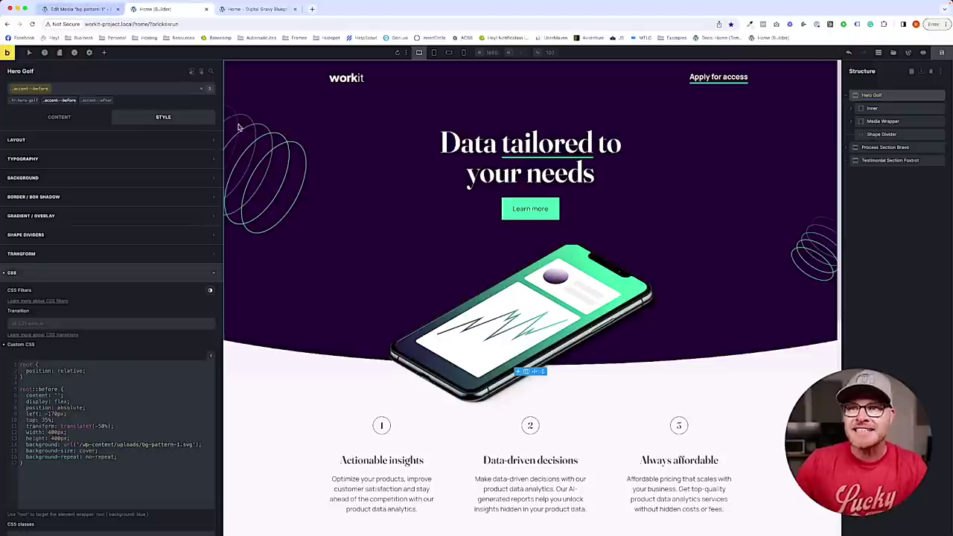
# Remove the accent--after and accent--before classes from the Hero Golf section.
pyautogui.click(882, 134)
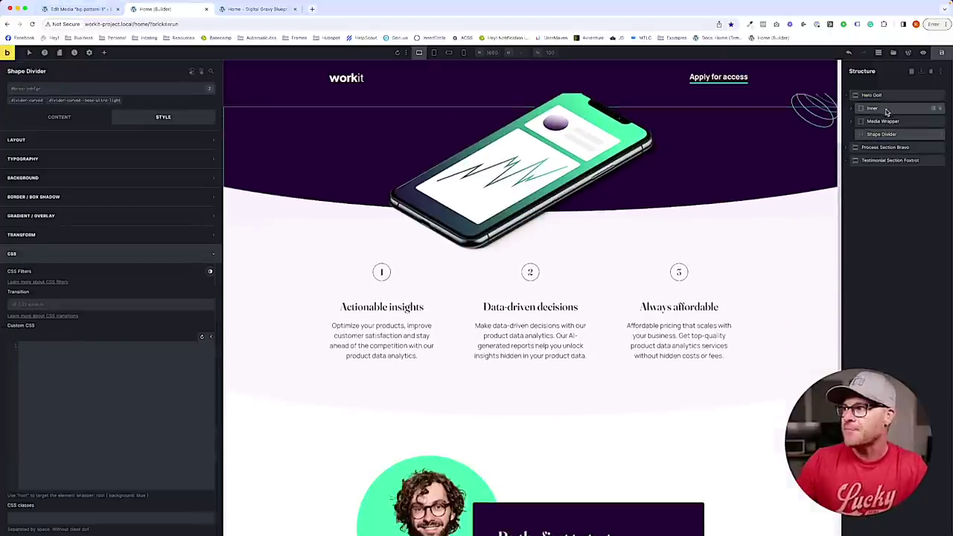
pyautogui.click(614, 116)
pyautogui.click(109, 99)
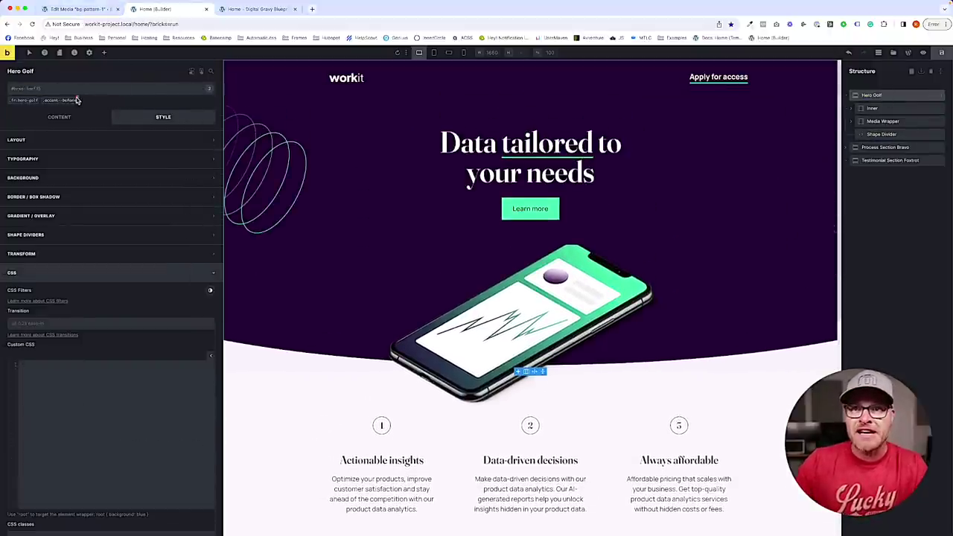
pyautogui.click(78, 98)
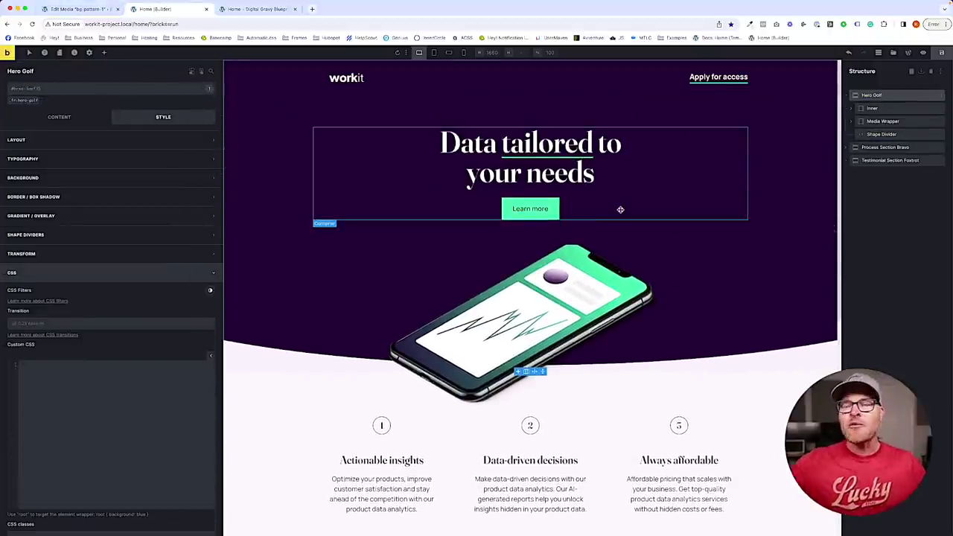
# Add the accent--before and accent--after classes back to the Hero Golf section.
pyautogui.click(70, 94)
pyautogui.write('accent--be')
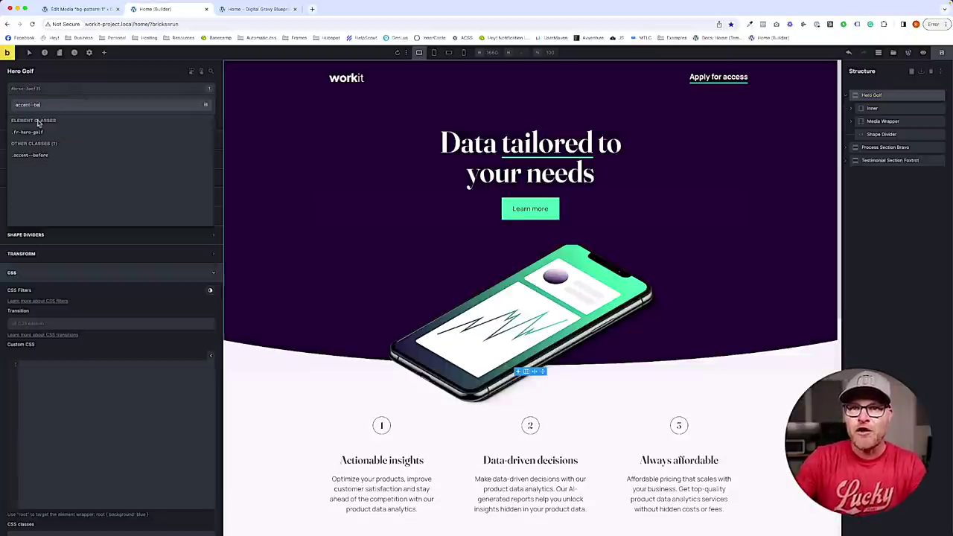
pyautogui.click(37, 154)
pyautogui.click(105, 90)
pyautogui.write('accent--af')
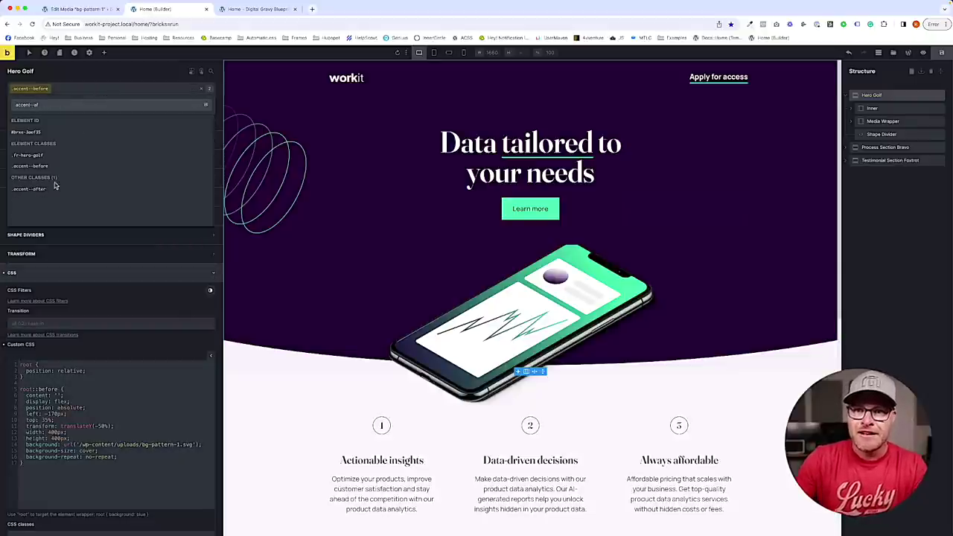
pyautogui.click(58, 189)
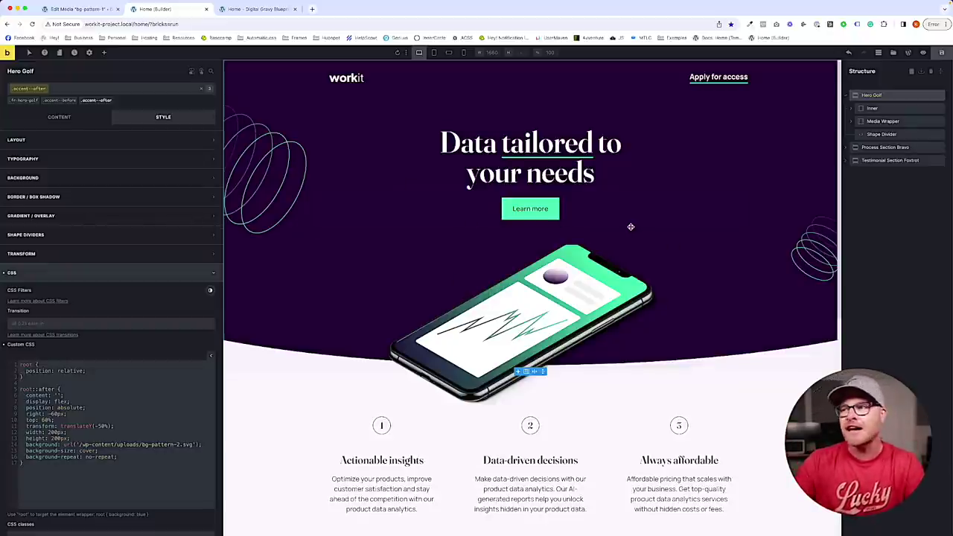
# Switch to the Figma design and inspect the spiral accent on the "Be the first to test" card.
pyautogui.scroll(-5, 442, 217)
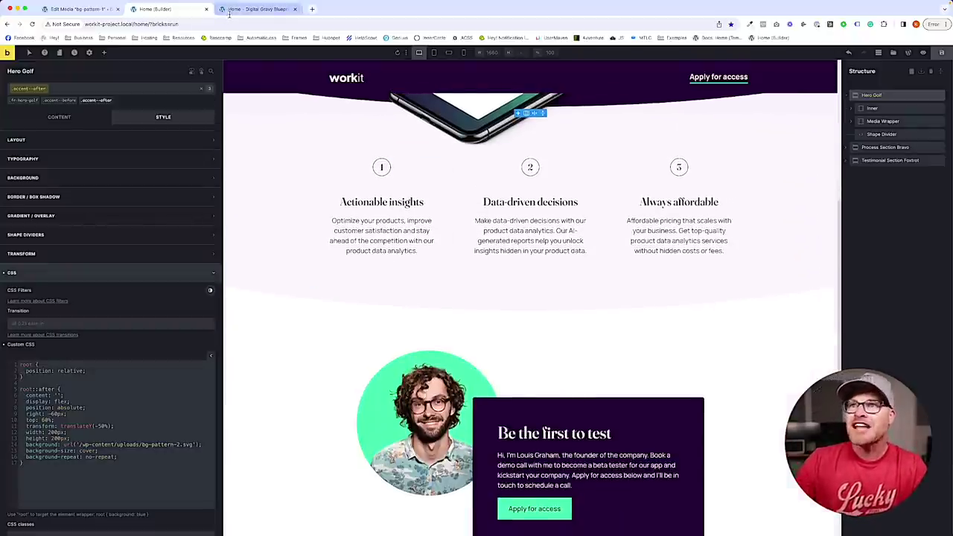
pyautogui.click(229, 10)
pyautogui.scroll(-10, 499, 227)
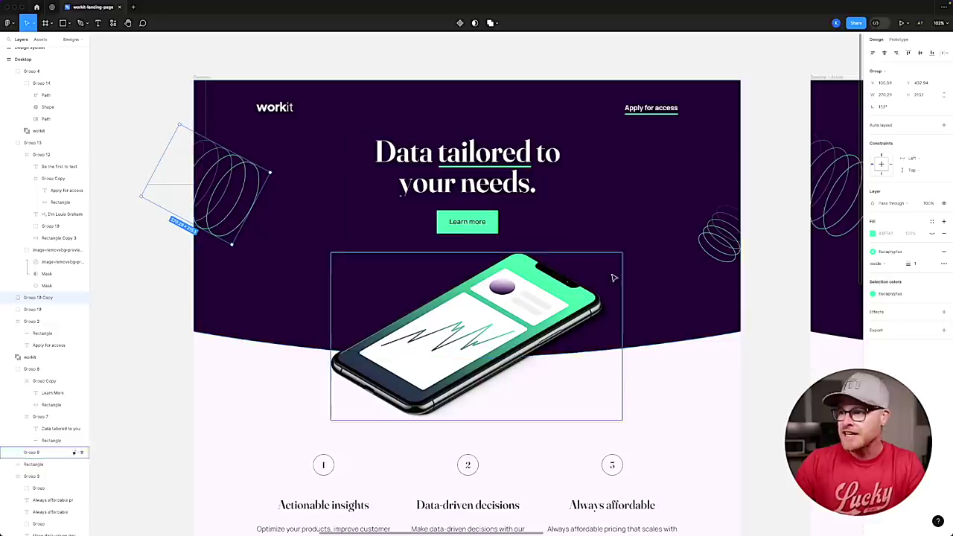
pyautogui.scroll(-5, 613, 276)
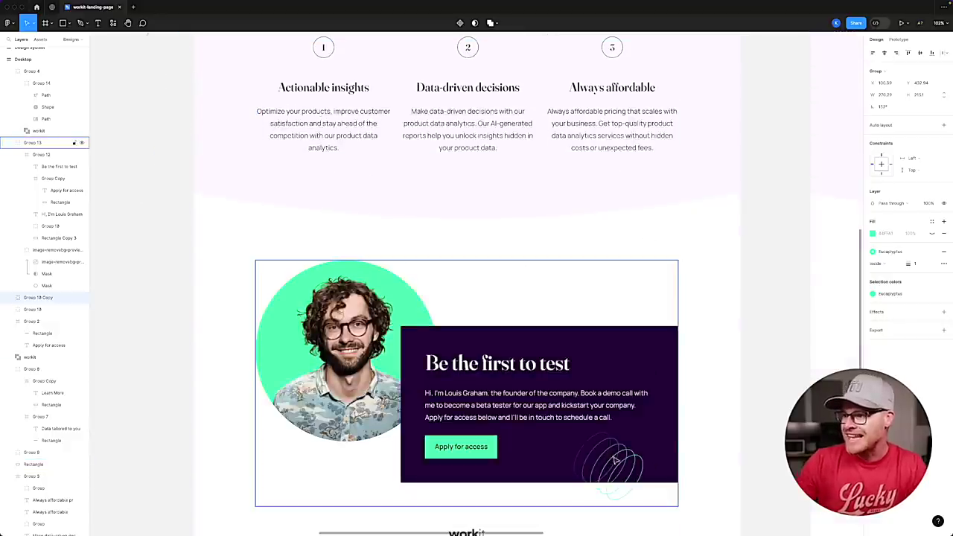
pyautogui.doubleClick(622, 462)
pyautogui.doubleClick(625, 468)
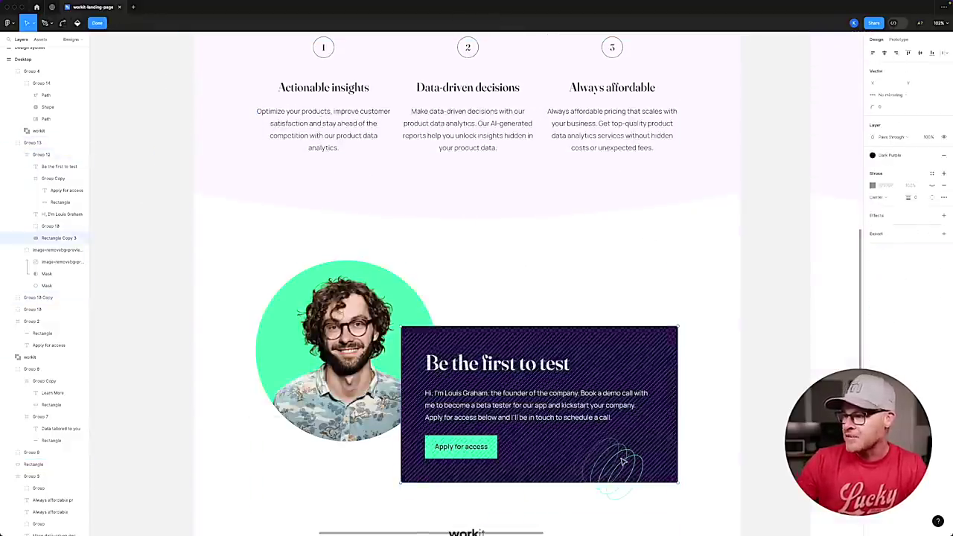
pyautogui.press('Escape')
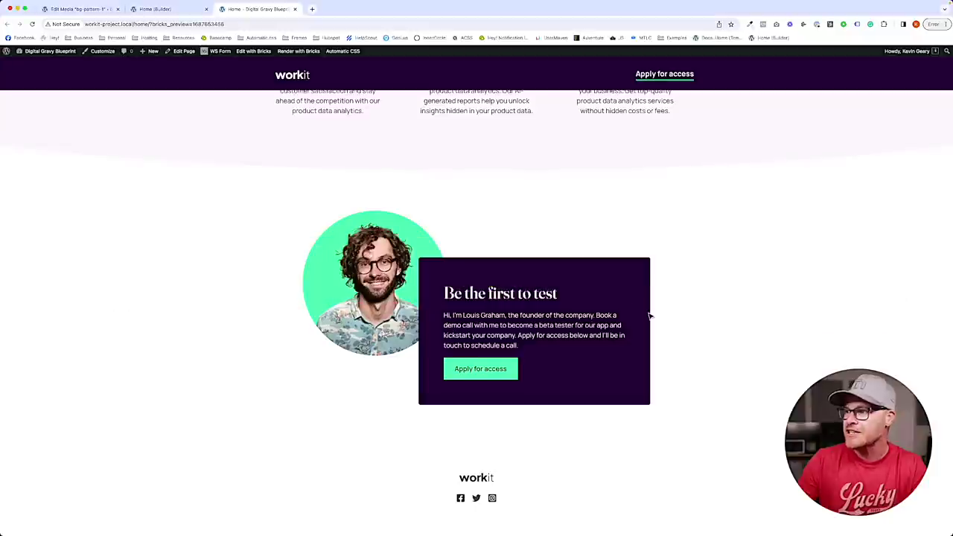
# Reload the frontend preview and compare its card with the hero and card accents across the Figma page.
pyautogui.press('super+r')
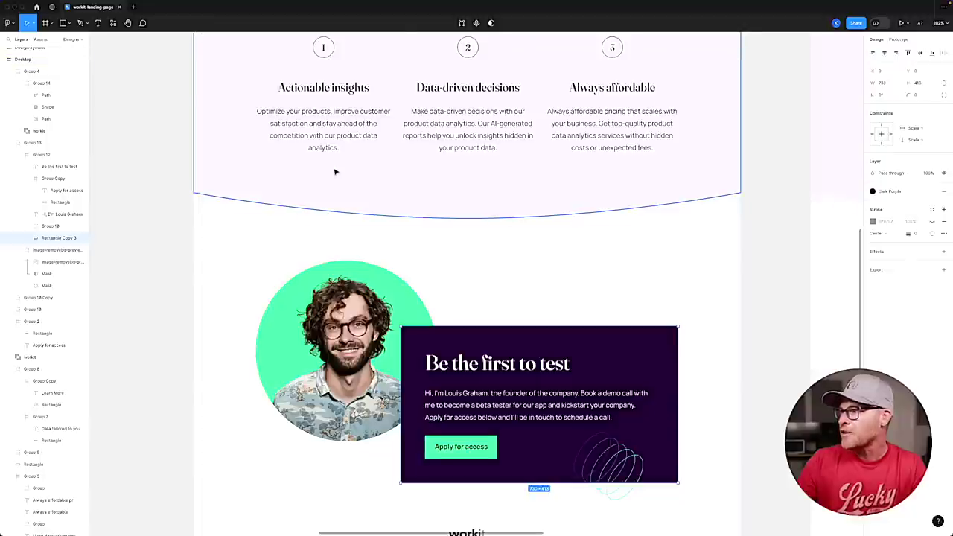
pyautogui.scroll(15, 336, 172)
pyautogui.scroll(-6, 677, 421)
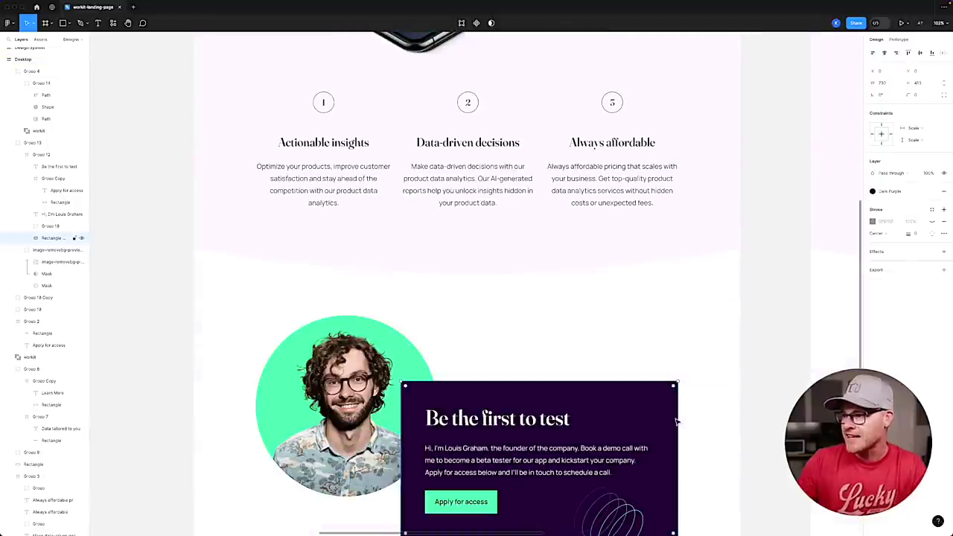
pyautogui.scroll(2, 652, 381)
pyautogui.scroll(5, 248, 234)
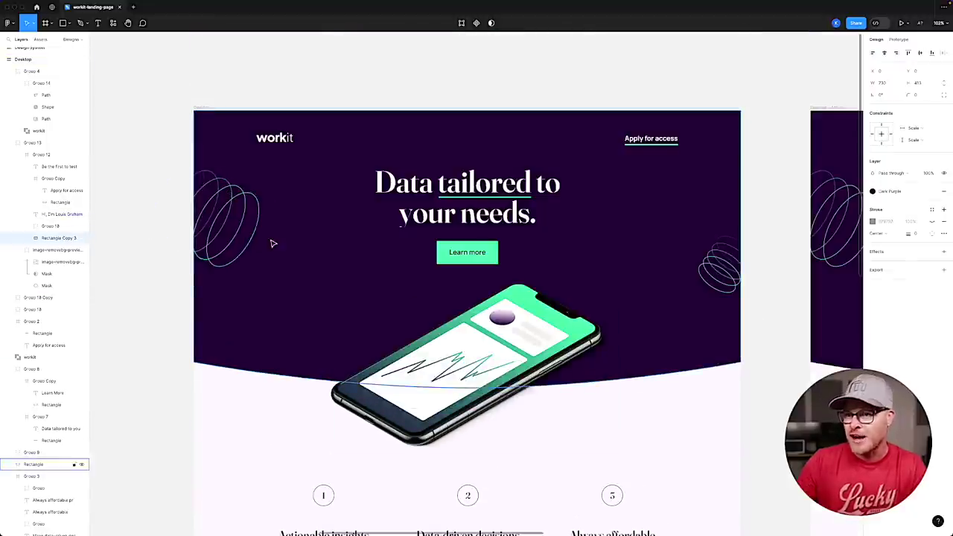
pyautogui.scroll(-10, 273, 243)
pyautogui.scroll(10, 546, 323)
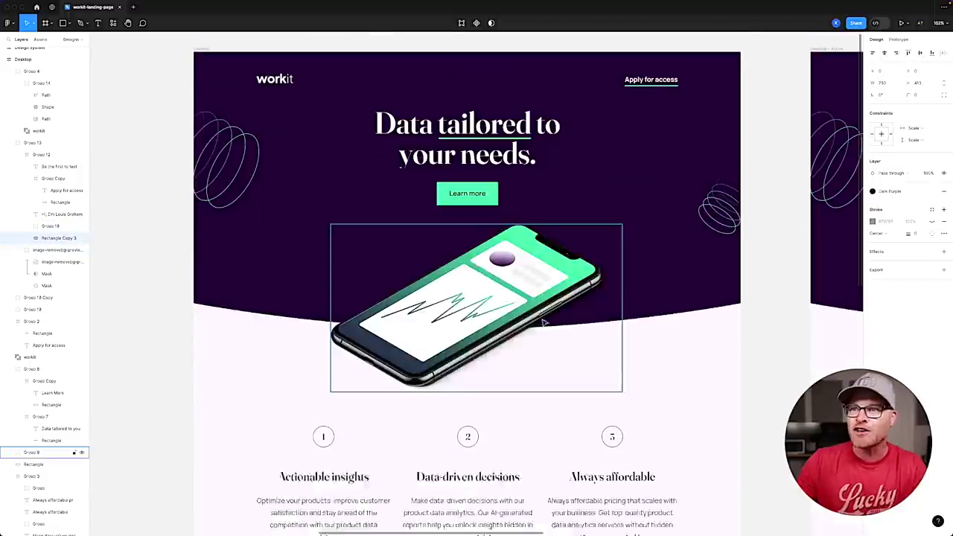
pyautogui.press('super+Tab')
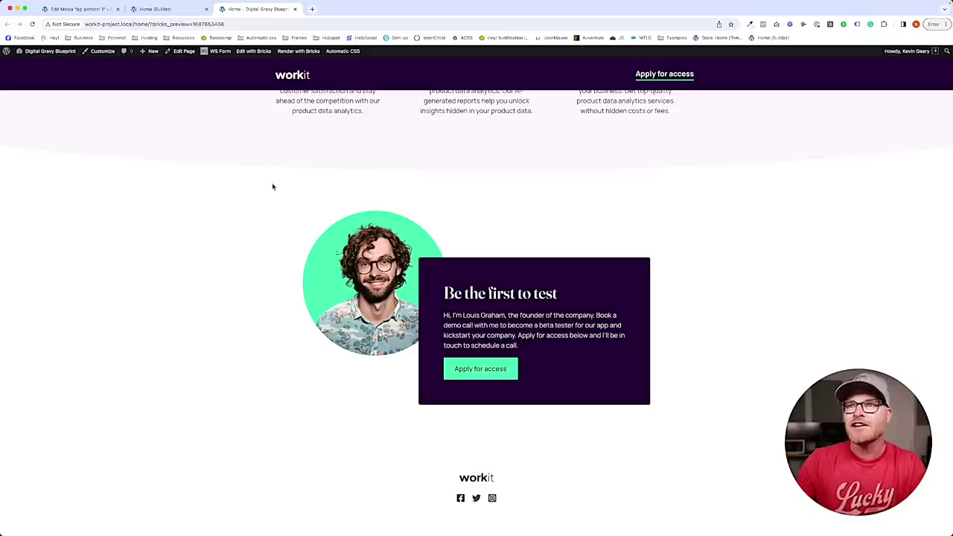
# Return to the page builder and add the accent--before class to the testimonial card's Content Wrapper.
pyautogui.click(81, 9)
pyautogui.click(155, 9)
pyautogui.scroll(-1, 570, 372)
pyautogui.click(569, 372)
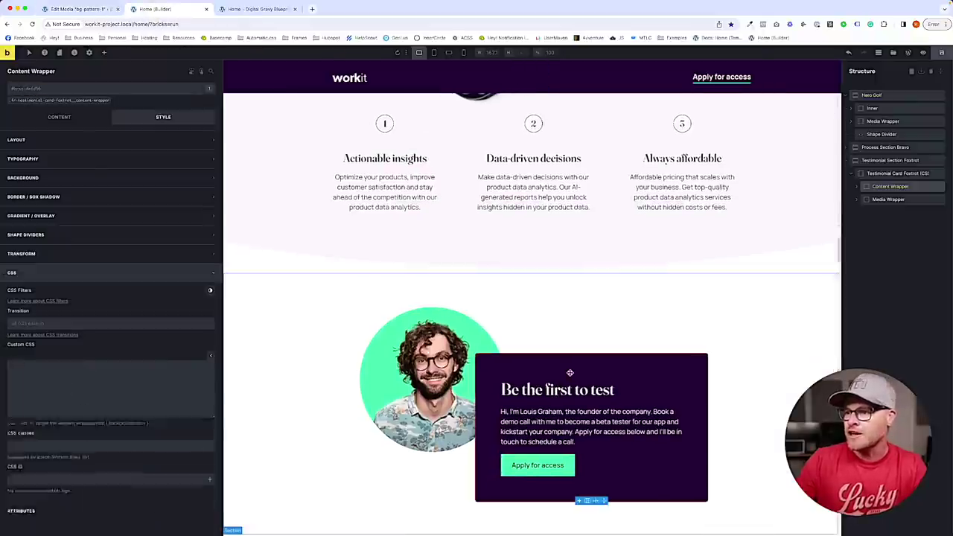
pyautogui.click(893, 192)
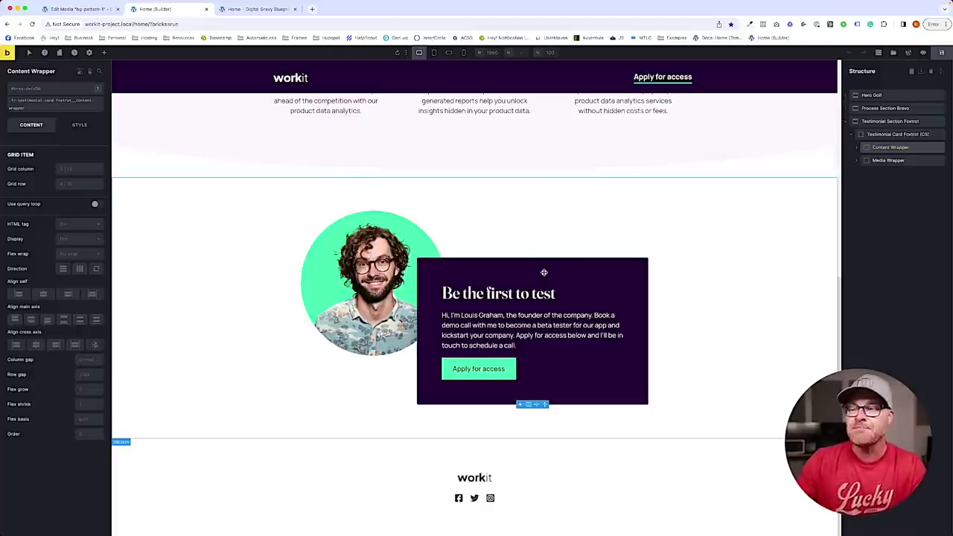
pyautogui.click(46, 88)
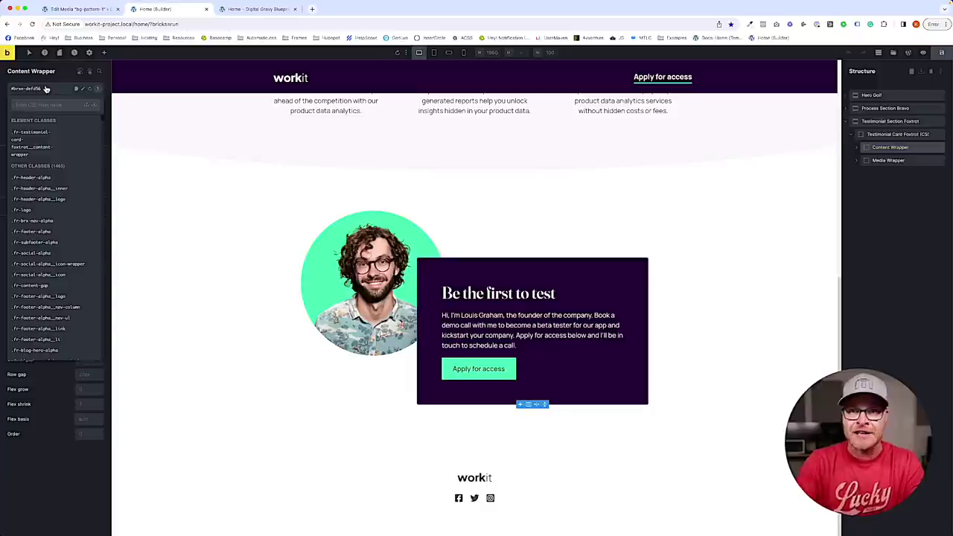
pyautogui.write('accent--befo')
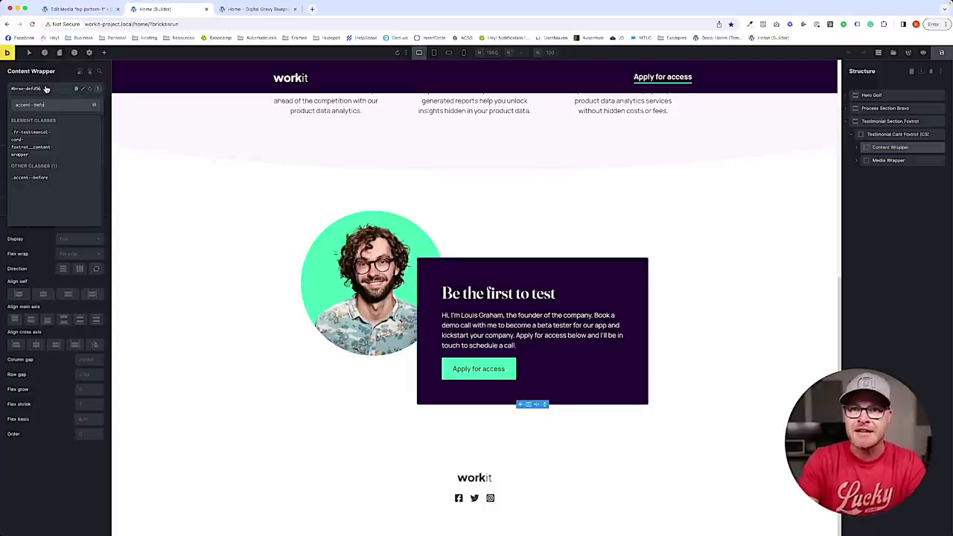
pyautogui.press('Return')
pyautogui.press('Escape')
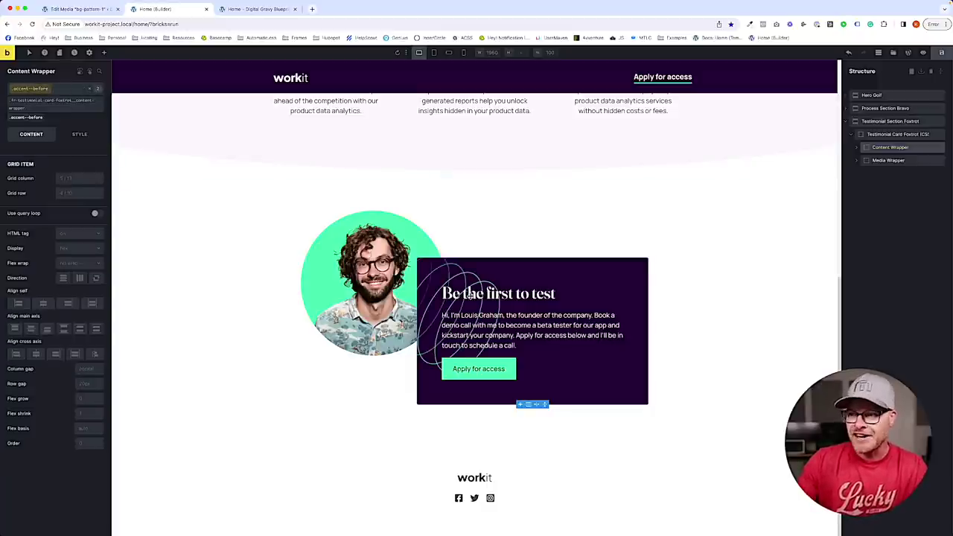
# Open the accent--before custom CSS and compare how the accent sits in the hero and on the testimonial card.
pyautogui.click(79, 134)
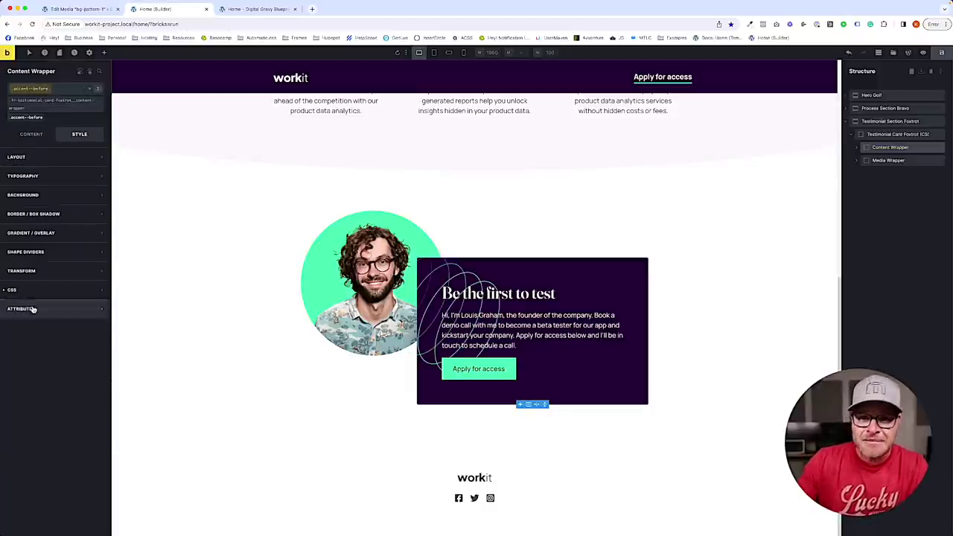
pyautogui.click(30, 291)
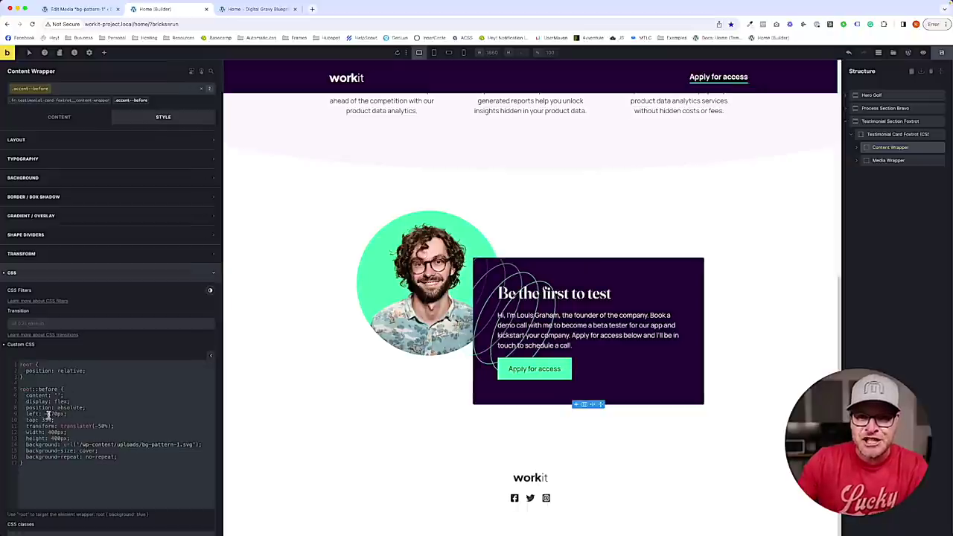
pyautogui.scroll(15, 360, 166)
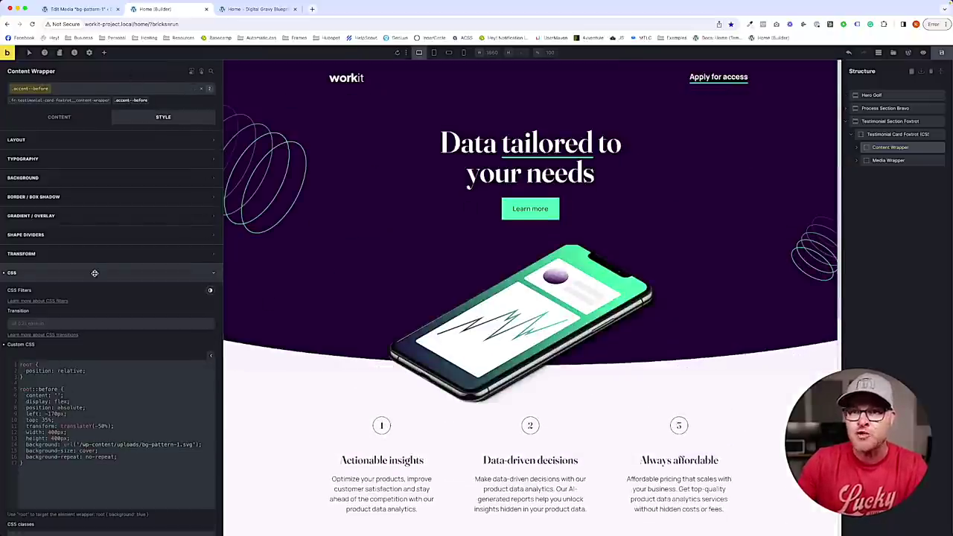
pyautogui.scroll(-2, 93, 277)
pyautogui.scroll(-5, 405, 325)
pyautogui.scroll(-1, 407, 326)
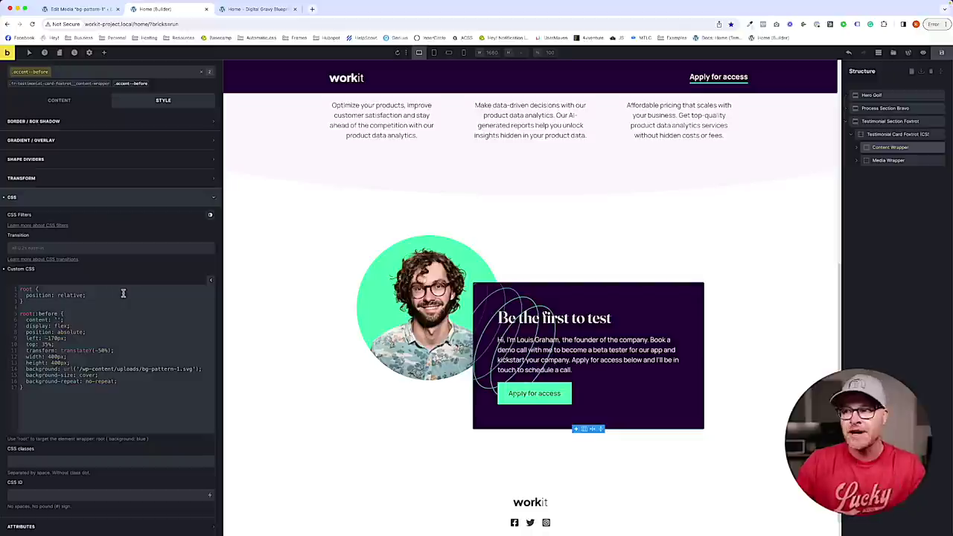
pyautogui.scroll(1, 116, 367)
pyautogui.scroll(1, 117, 367)
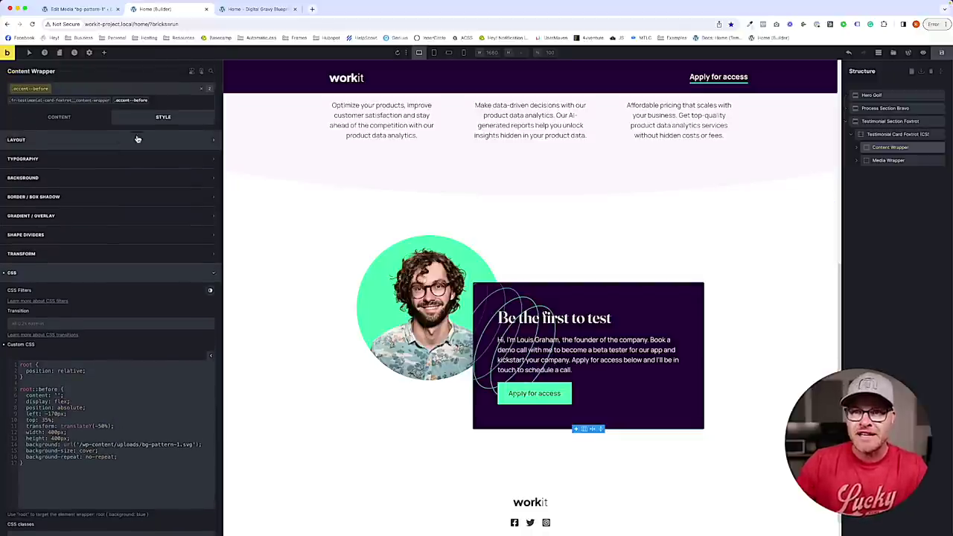
# Declare the position variables --left: -170px and --top: 35% in the root rule of accent--before.
pyautogui.click(93, 371)
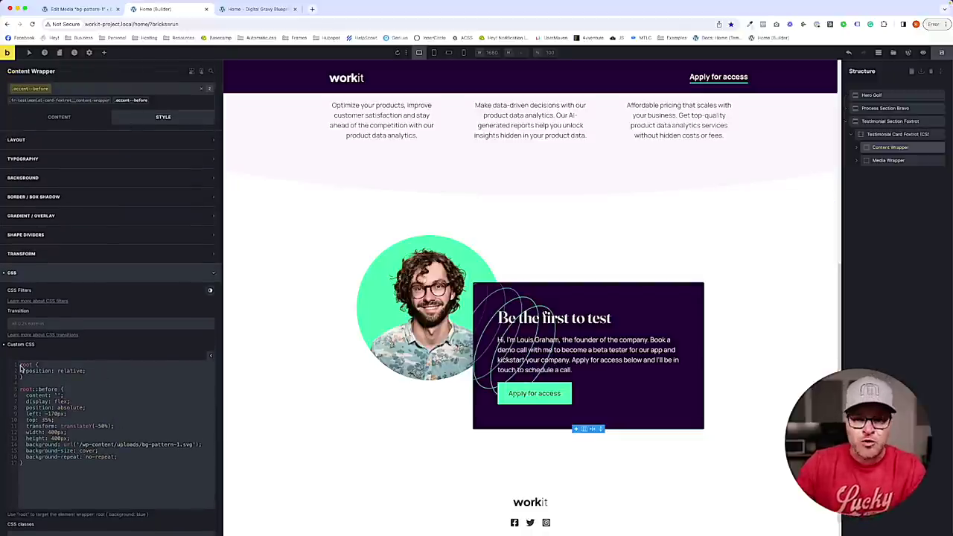
pyautogui.press('Return')
pyautogui.press('Return')
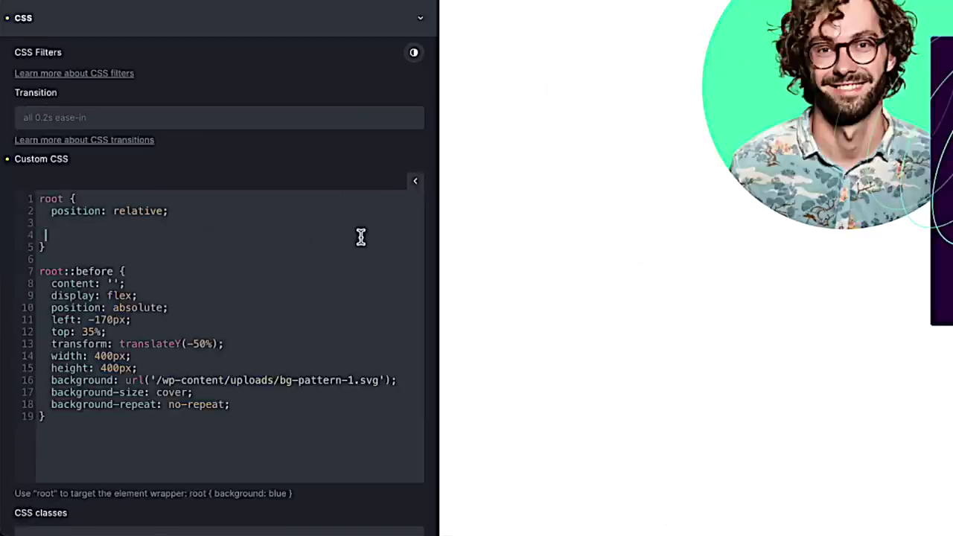
pyautogui.press('BackSpace')
pyautogui.press('BackSpace')
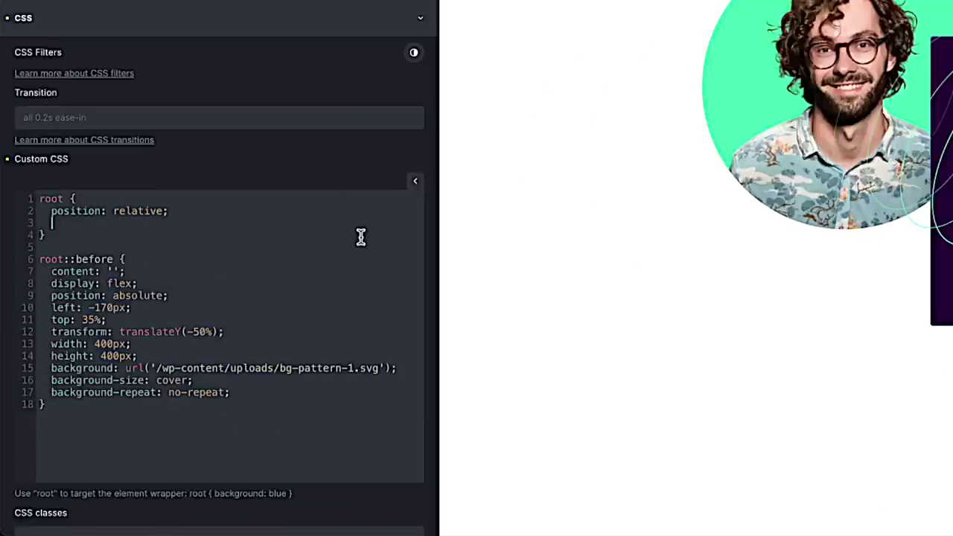
pyautogui.write('--')
pyautogui.write('left:')
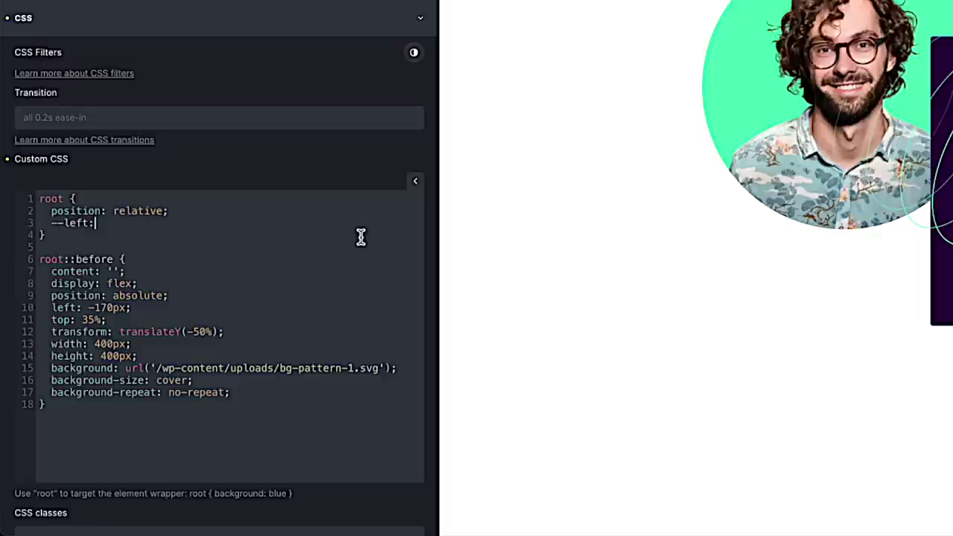
pyautogui.write(' -')
pyautogui.write('1709')
pyautogui.write('px;')
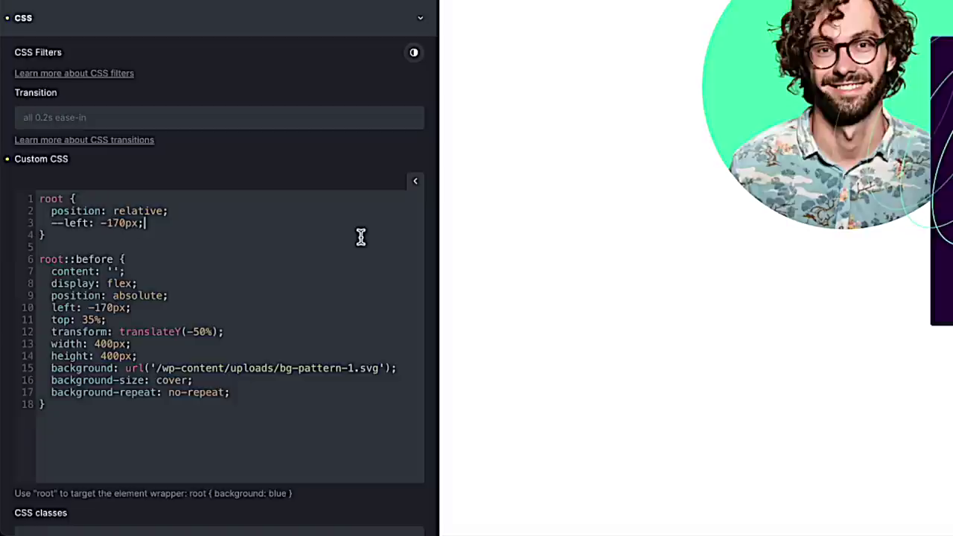
pyautogui.press('Return')
pyautogui.write('--top: ')
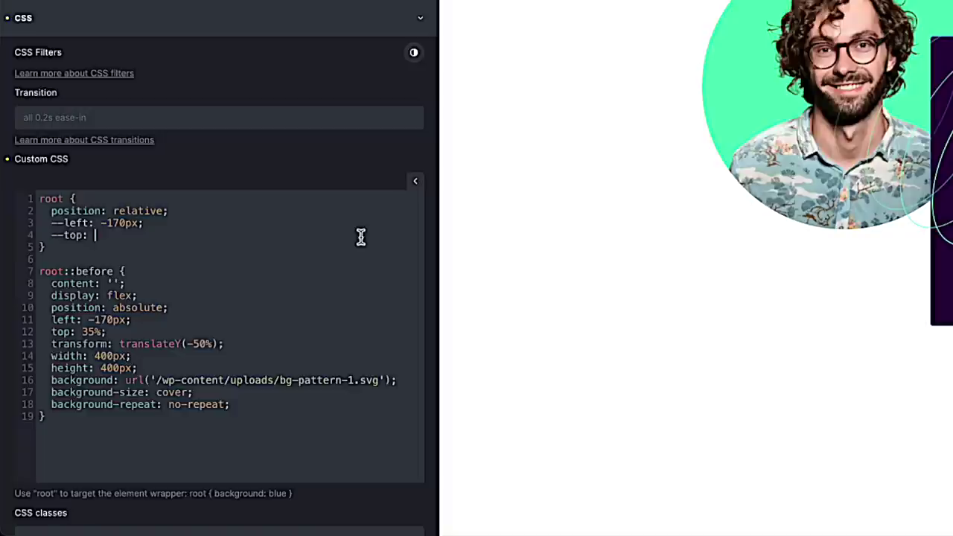
pyautogui.write('35%;')
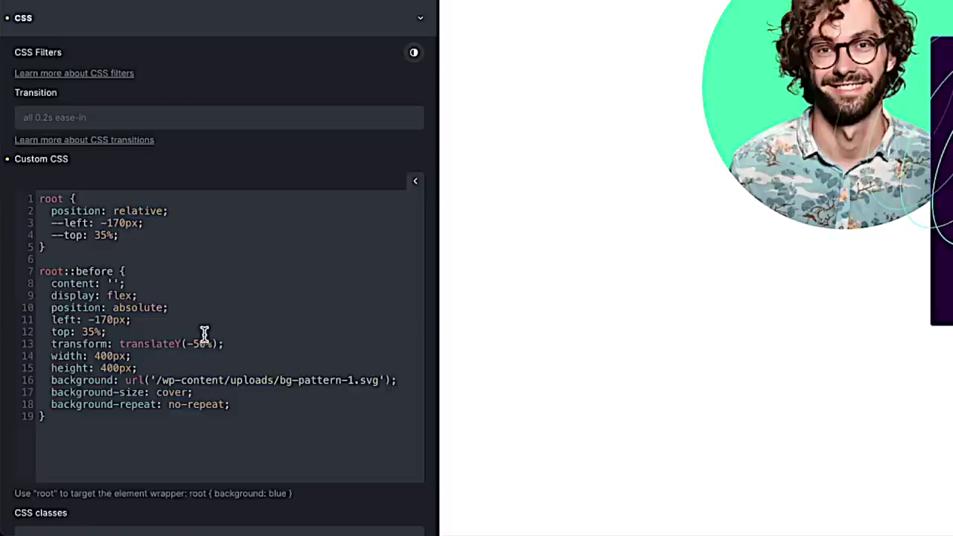
# Declare the size variables --width: 400px and --height: 400px in the root rule of accent--before.
pyautogui.press('Return')
pyautogui.write('--width: ')
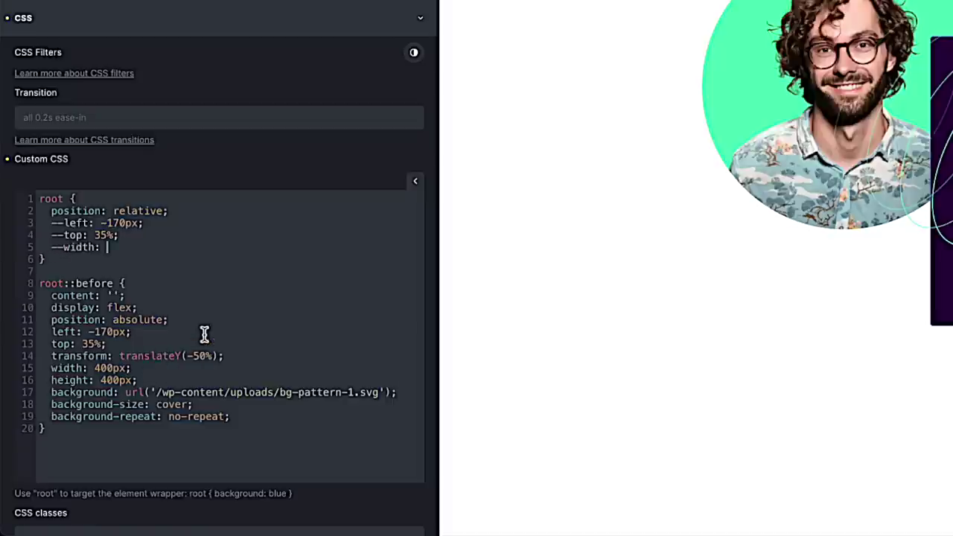
pyautogui.write('400px;')
pyautogui.press('Return')
pyautogui.write('--height: 400')
pyautogui.press('BackSpace')
pyautogui.press('BackSpace')
pyautogui.write('0-0px;')
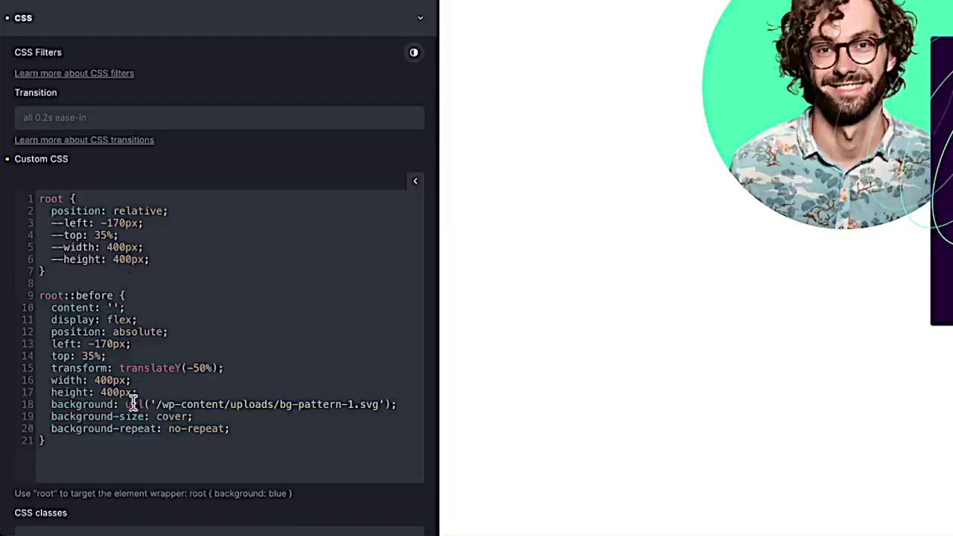
# Replace the width and height values in the accent--before root::before rule with var(--width) and var(--height).
pyautogui.moveTo(125, 381); pyautogui.dragTo(95, 381)
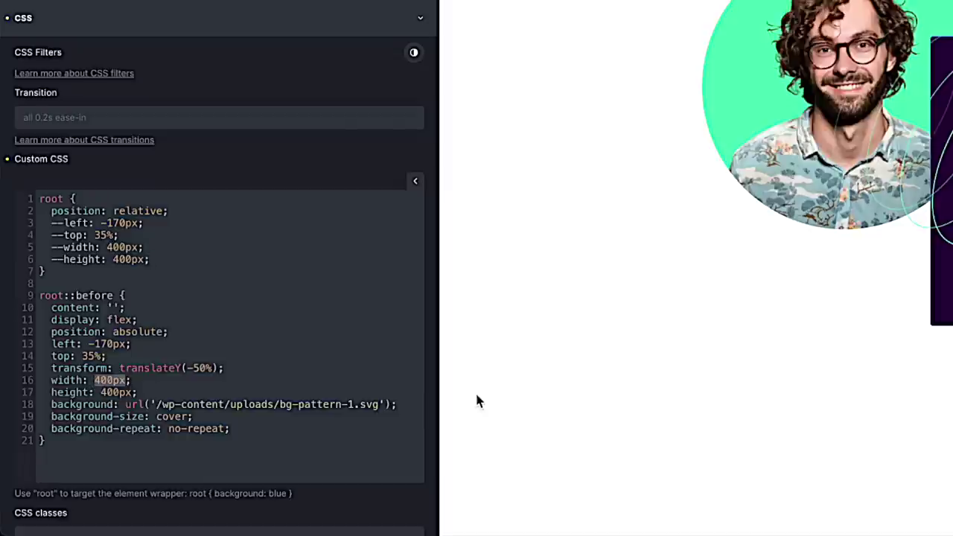
pyautogui.write('var()--width')
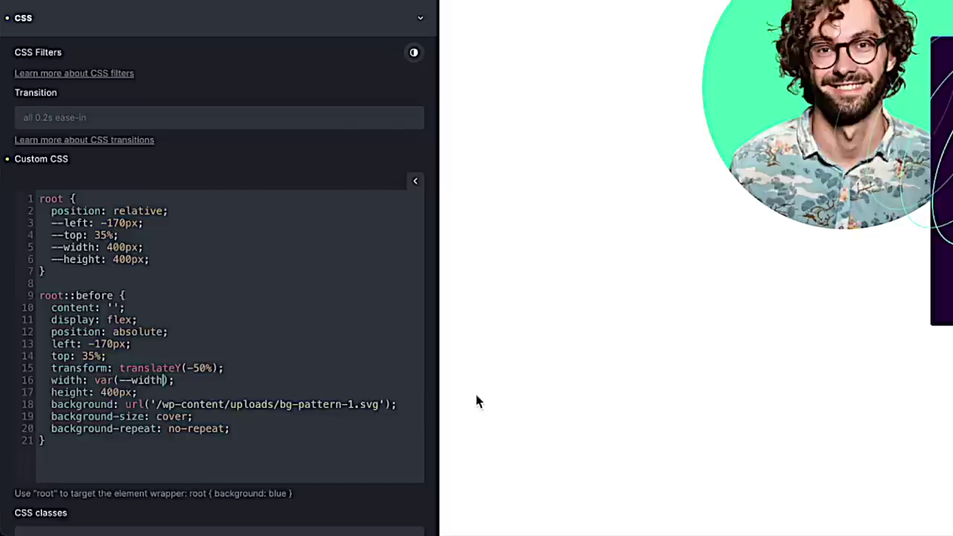
pyautogui.doubleClick(126, 393)
pyautogui.click(208, 392)
pyautogui.press('BackSpace')
pyautogui.press('BackSpace')
pyautogui.press('BackSpace')
pyautogui.press('BackSpace')
pyautogui.press('BackSpace')
pyautogui.press('BackSpace')
pyautogui.write('var(--height);')
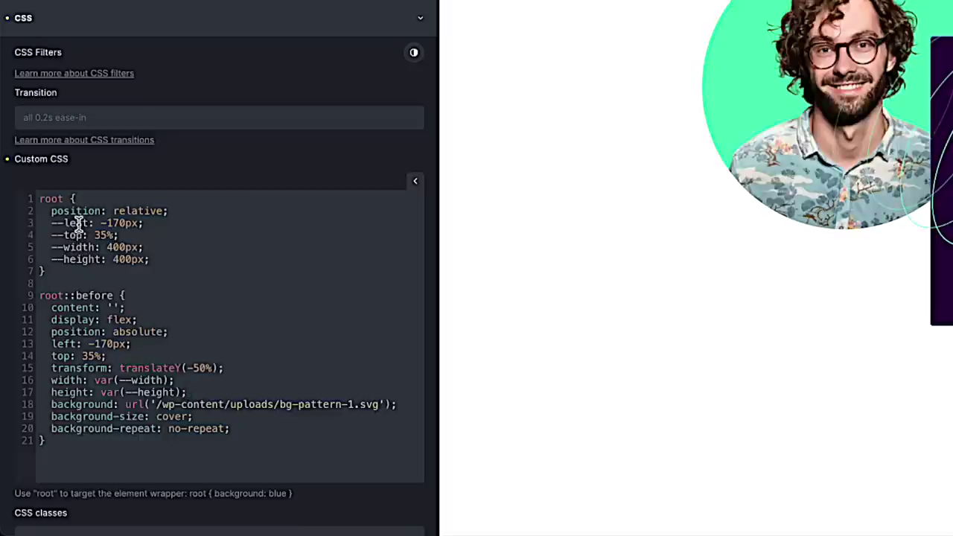
# Replace the top and left values in the root::before rule with var(--top) and var(--left).
pyautogui.moveTo(108, 356); pyautogui.dragTo(82, 356)
pyautogui.write('--top')
pyautogui.click(84, 356)
pyautogui.write('var(')
pyautogui.press('End')
pyautogui.write(');')
pyautogui.moveTo(145, 344); pyautogui.dragTo(90, 344)
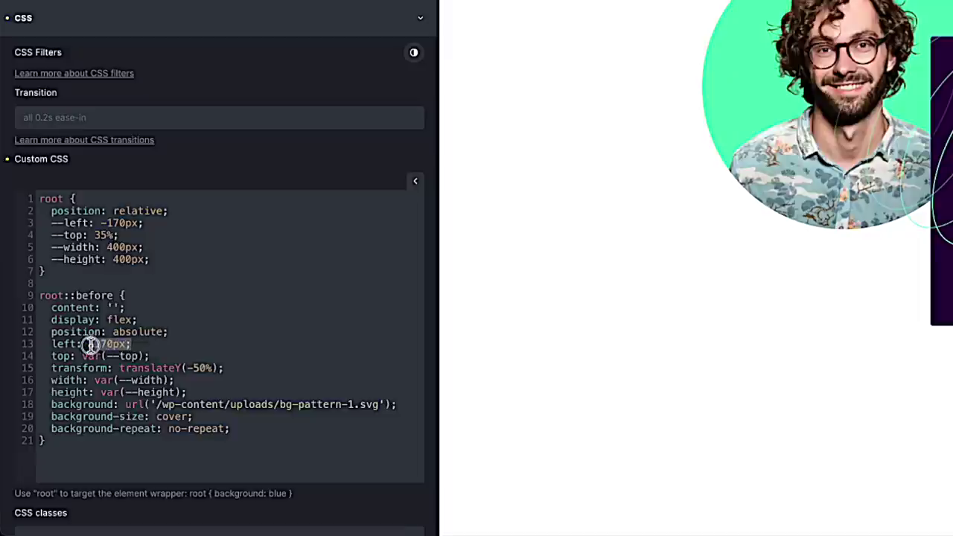
pyautogui.write('--left')
pyautogui.click(89, 344)
pyautogui.write('var(')
pyautogui.press('End')
pyautogui.write(');')
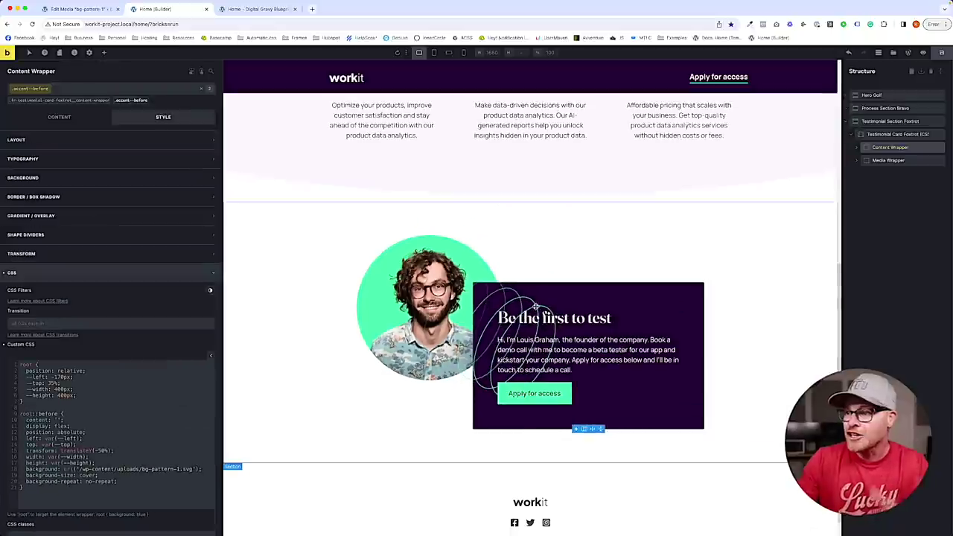
# Copy the --left, --top, --width and --height declarations from accent--before into a root rule in the Content Wrapper's element-level custom CSS.
pyautogui.scroll(5, 534, 305)
pyautogui.scroll(1, 534, 305)
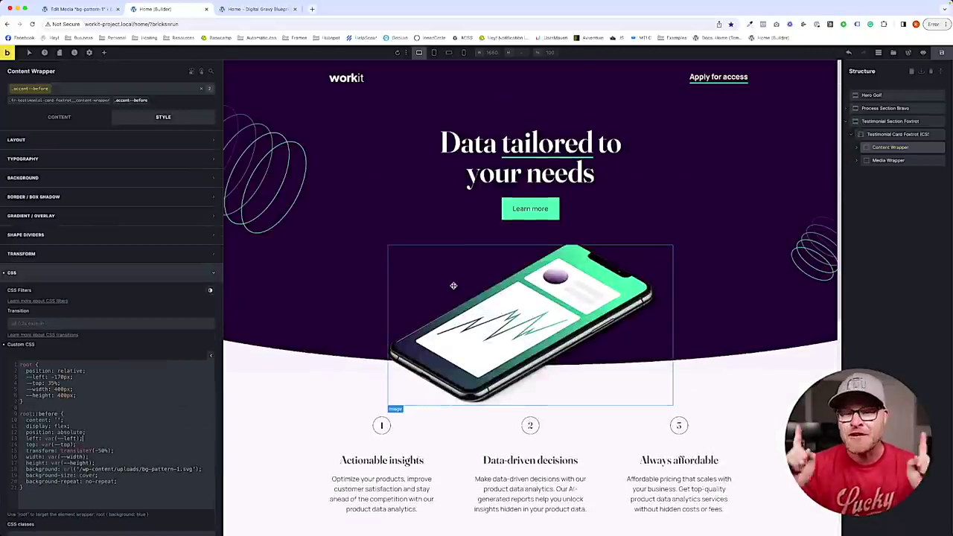
pyautogui.moveTo(77, 396); pyautogui.dragTo(15, 377)
pyautogui.hotkey('ctrl', 'c')
pyautogui.scroll(-5, 472, 417)
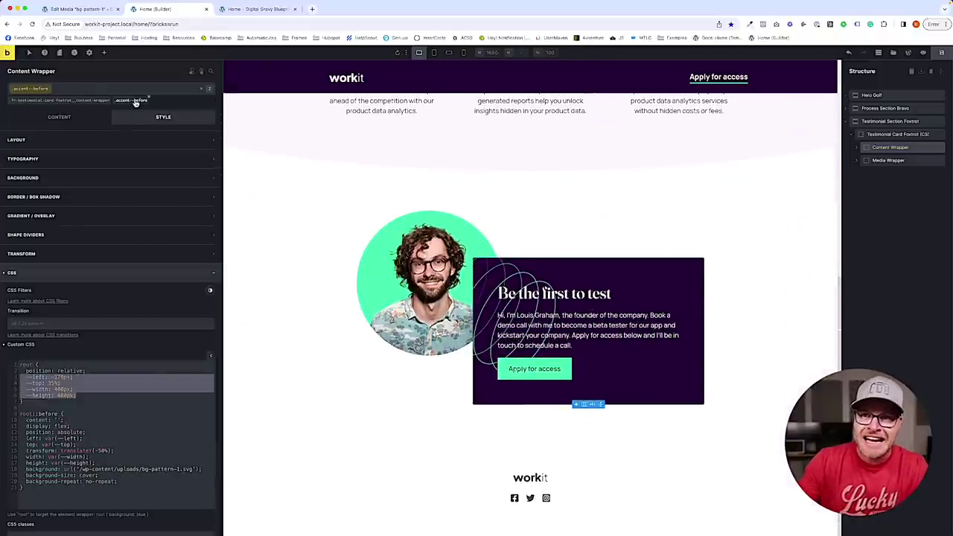
pyautogui.click(139, 106)
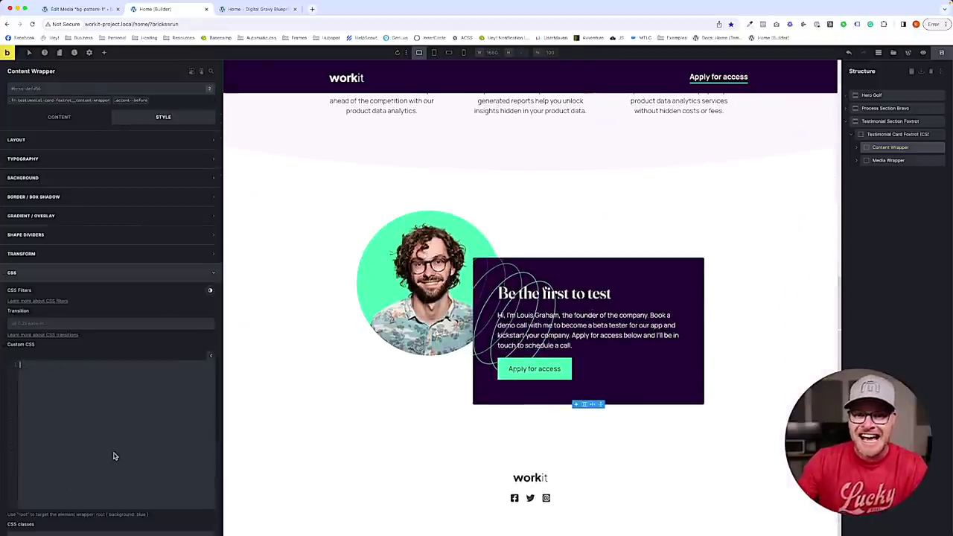
pyautogui.write('{')
pyautogui.press('Return')
pyautogui.hotkey('ctrl', 'v')
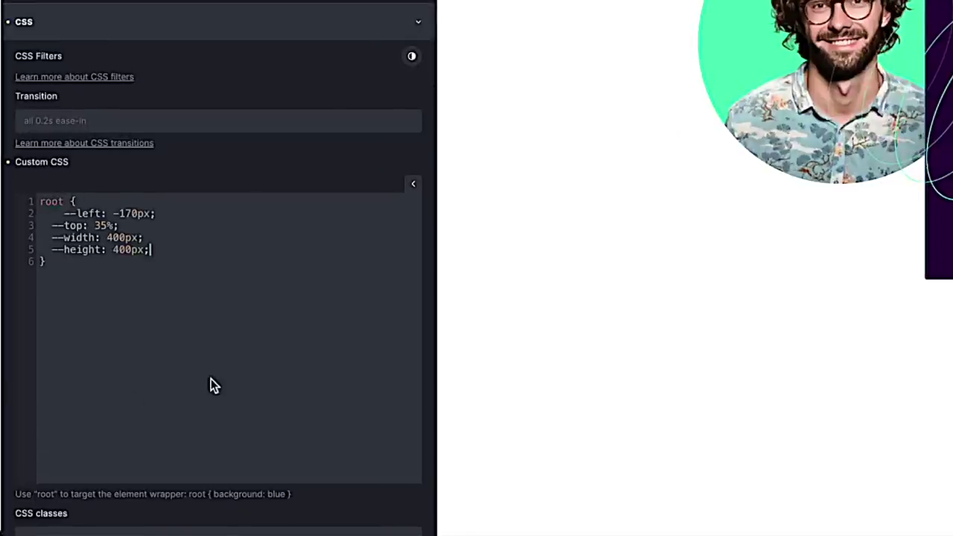
pyautogui.click(65, 213)
pyautogui.press('BackSpace')
pyautogui.press('BackSpace')
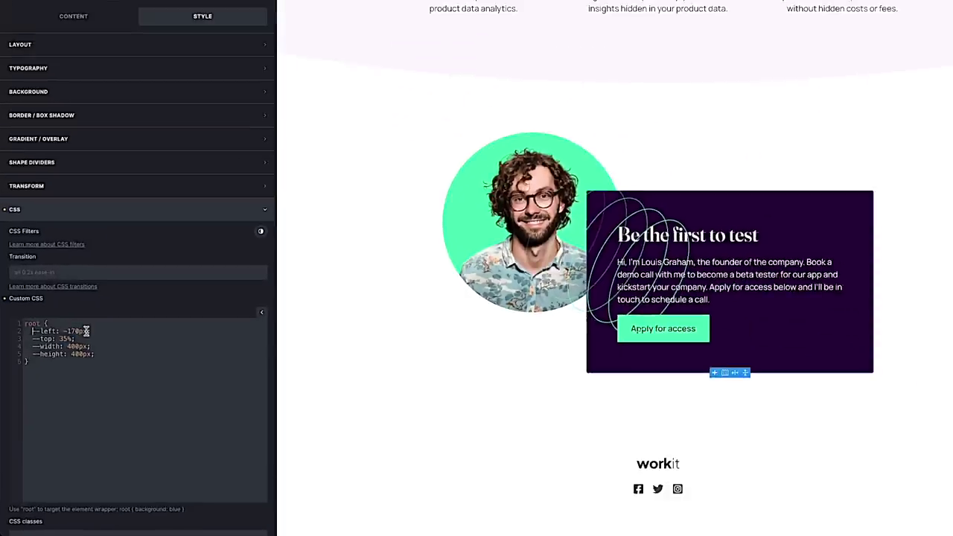
# Set --left to 100% in the Content Wrapper's own root rule and reopen its custom CSS.
pyautogui.moveTo(87, 331); pyautogui.dragTo(64, 332)
pyautogui.press('BackSpace')
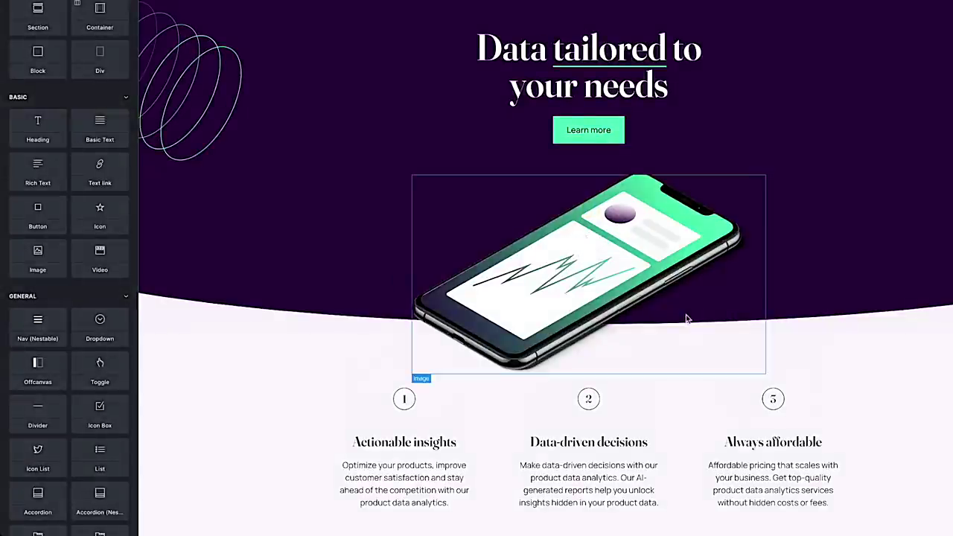
pyautogui.scroll(-6, 687, 319)
pyautogui.click(685, 223)
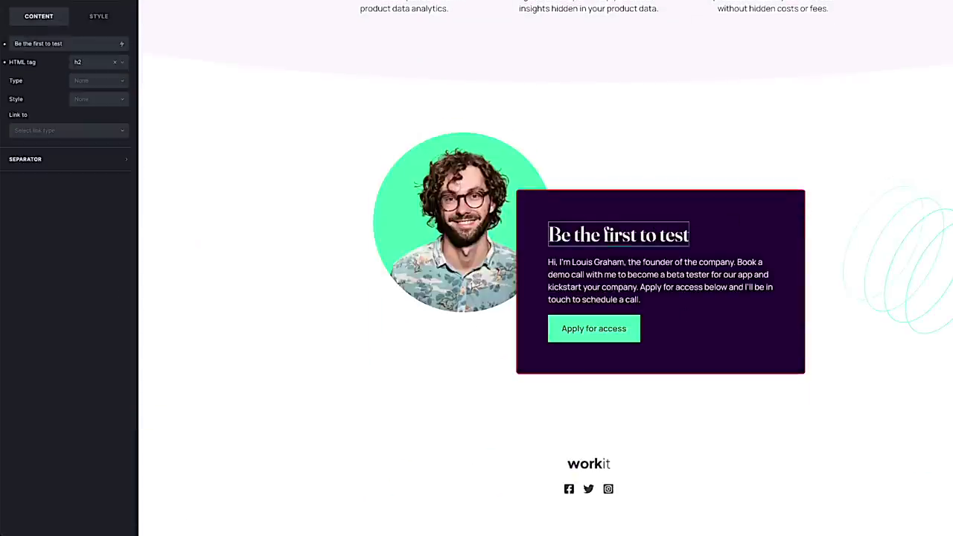
pyautogui.click(713, 207)
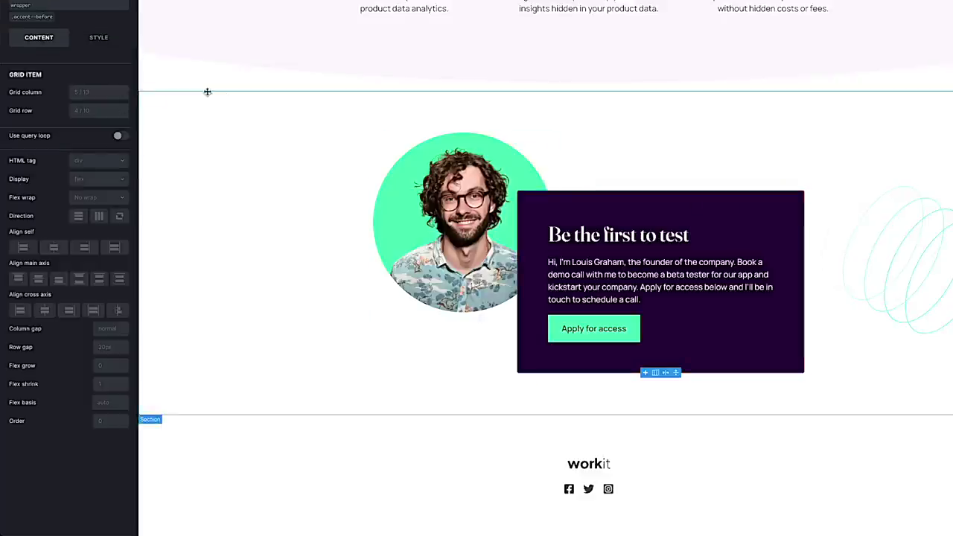
pyautogui.click(98, 37)
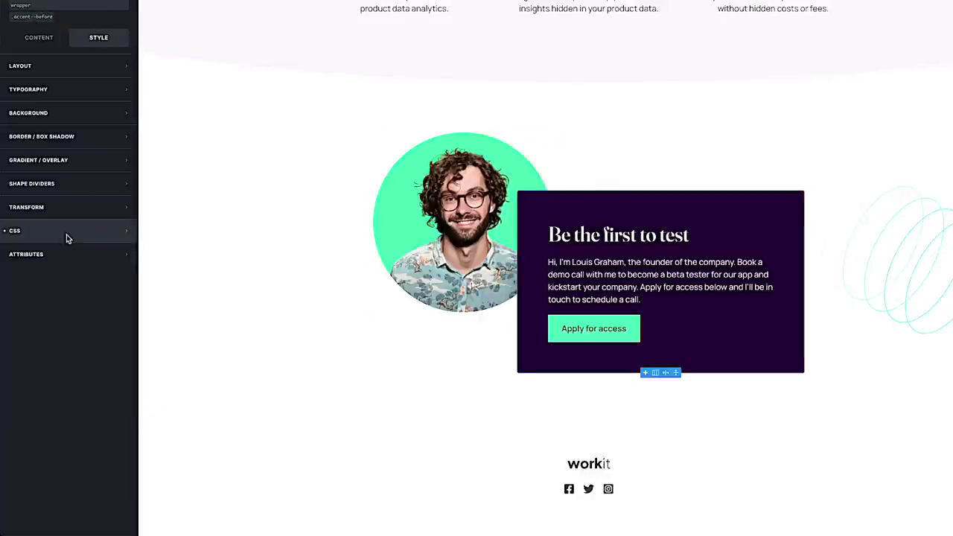
pyautogui.click(30, 230)
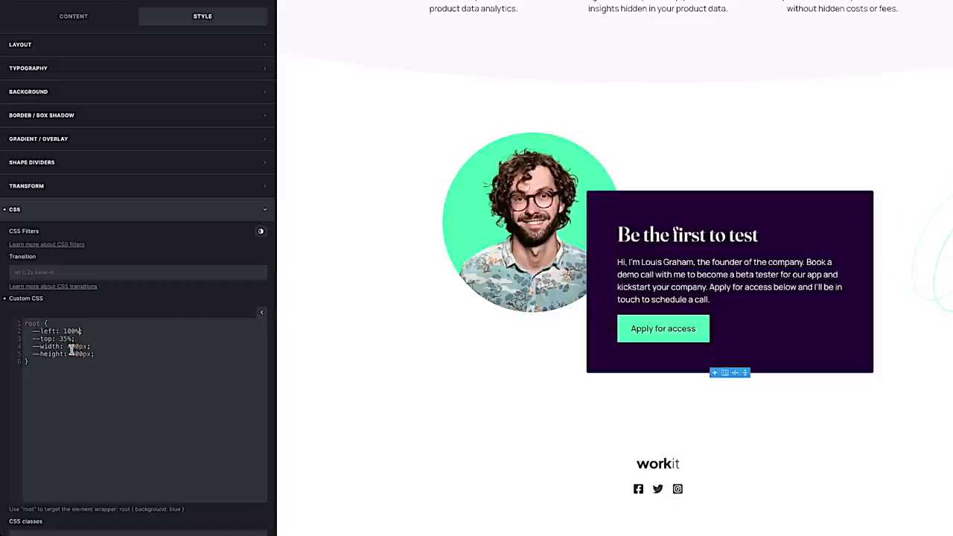
# Set the Content Wrapper's --width and --height variables to 200px.
pyautogui.press('BackSpace')
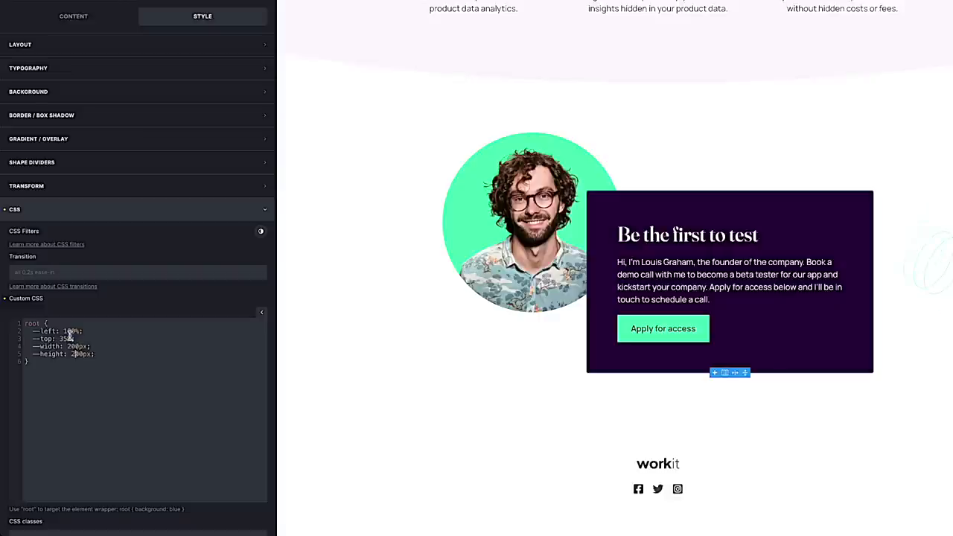
pyautogui.write('2')
pyautogui.press('Down')
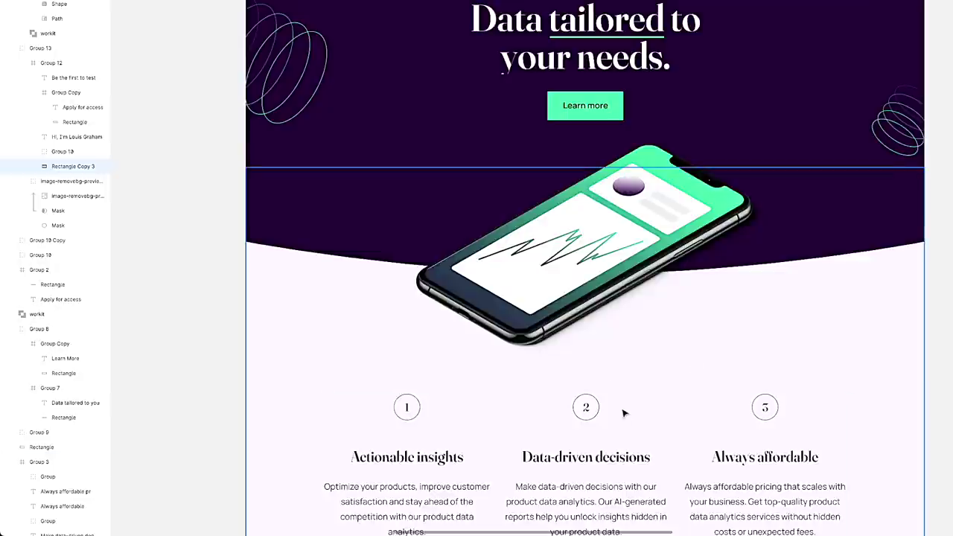
# Check the card accent's placement in the Figma design, and set --left to calc(100% - 200px) and --top to 100% in the builder.
pyautogui.scroll(-5, 626, 414)
pyautogui.scroll(2, 625, 419)
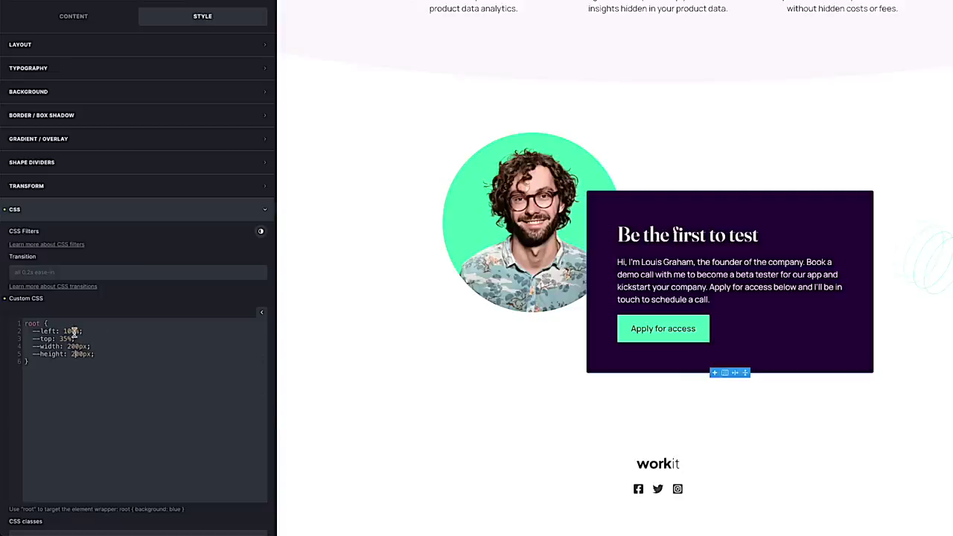
pyautogui.moveTo(79, 331); pyautogui.dragTo(64, 331)
pyautogui.write('calc(100% -')
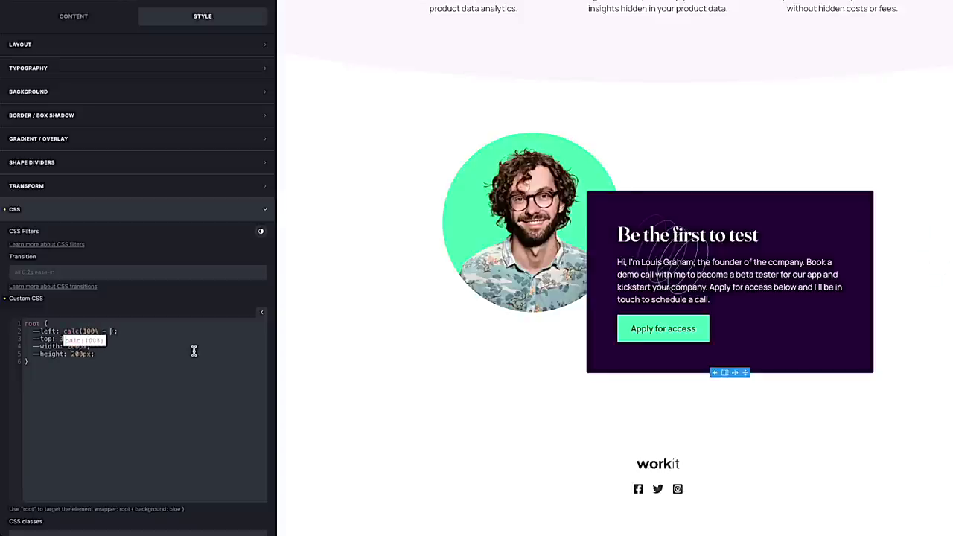
pyautogui.write(' 200px')
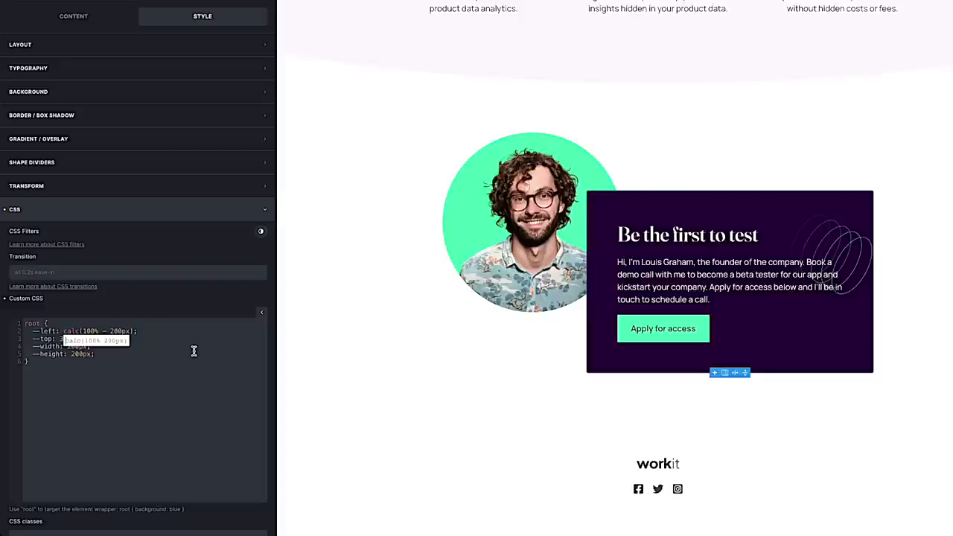
pyautogui.click(58, 340)
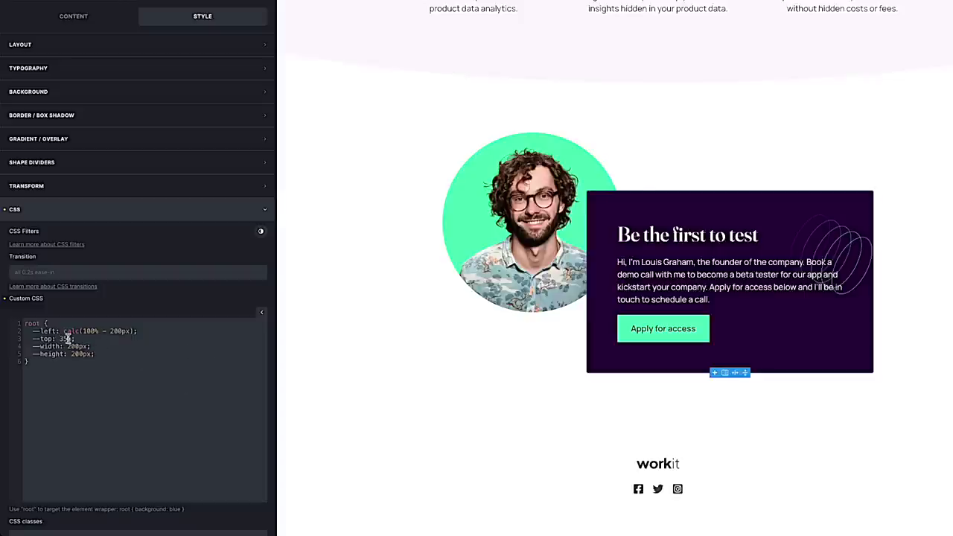
pyautogui.doubleClick(69, 338)
pyautogui.write('100%')
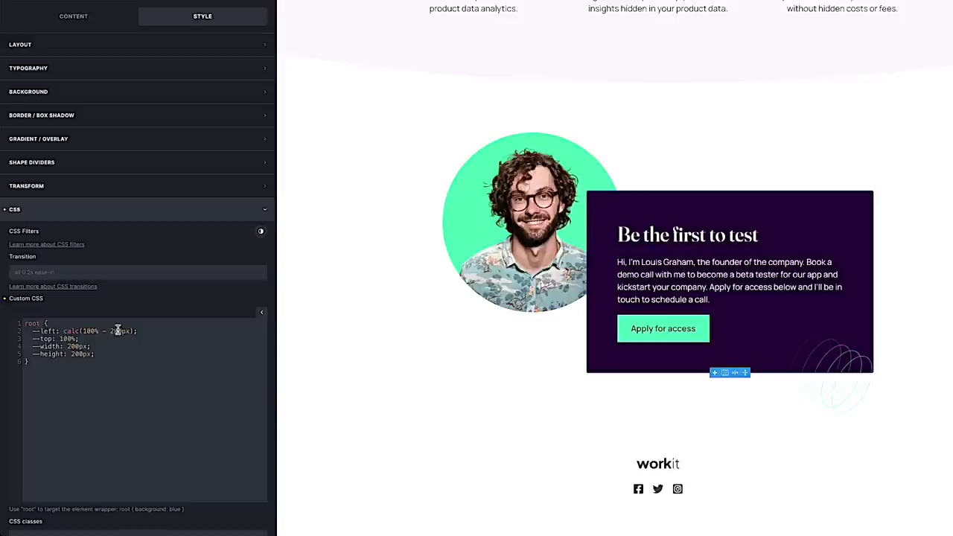
# Change --left to calc(100% - 250px) and compare the accent's placement with the testimonial card in the Figma design.
pyautogui.click(115, 331)
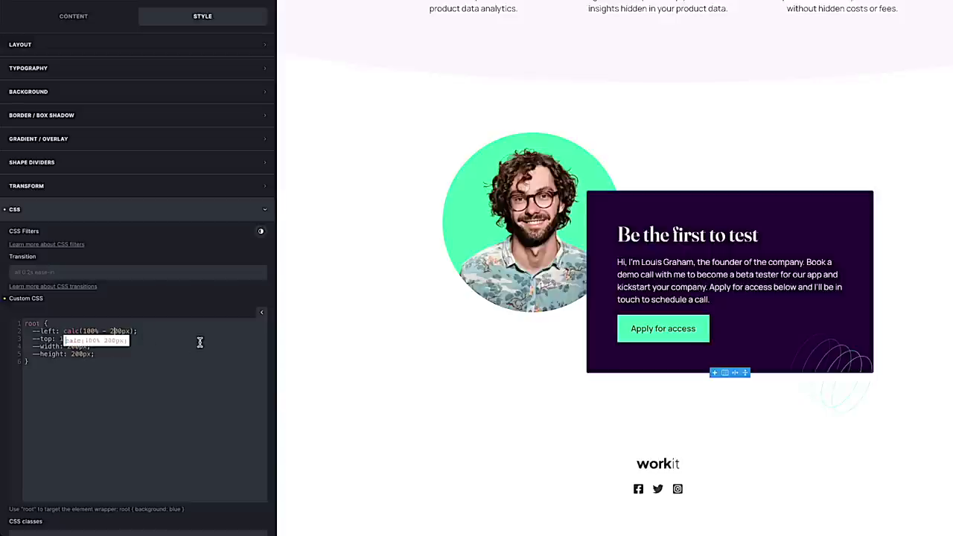
pyautogui.write('5')
pyautogui.press('BackSpace')
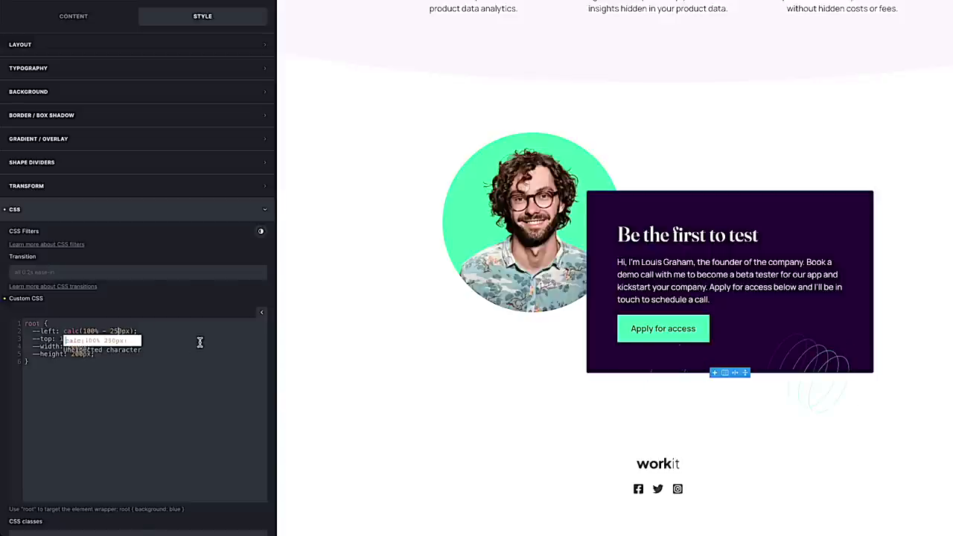
pyautogui.hotkey('alt', 'Tab')
pyautogui.hotkey('alt', 'Tab')
pyautogui.hotkey('alt', 'Tab')
pyautogui.hotkey('alt', 'Tab')
pyautogui.hotkey('alt', 'Tab')
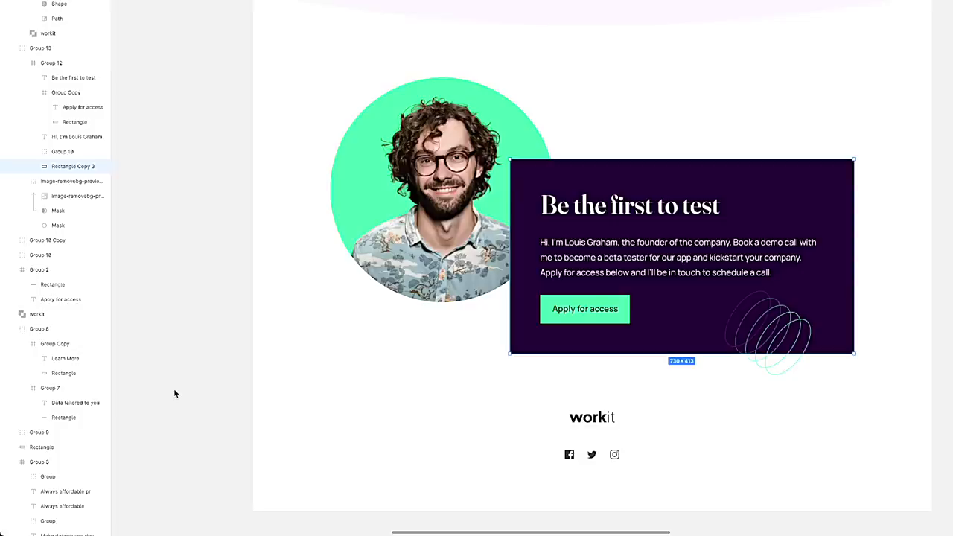
pyautogui.hotkey('alt', 'Tab')
# Set the Content Wrapper's --top variable to calc(100% - 20px) in the builder.
pyautogui.click(132, 347)
pyautogui.moveTo(76, 339); pyautogui.dragTo(59, 339)
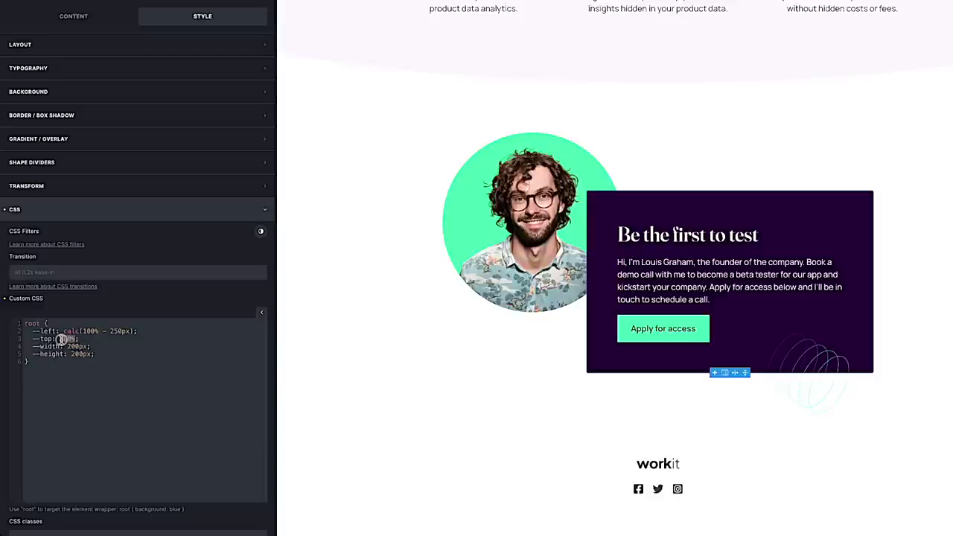
pyautogui.write('calc(100% - ')
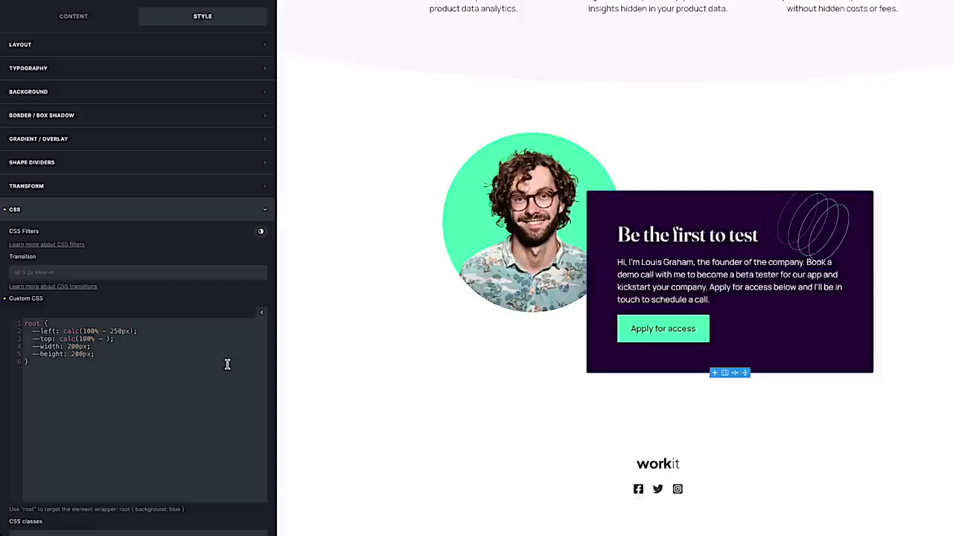
pyautogui.write('50px')
pyautogui.press('BackSpace')
pyautogui.write('20px')
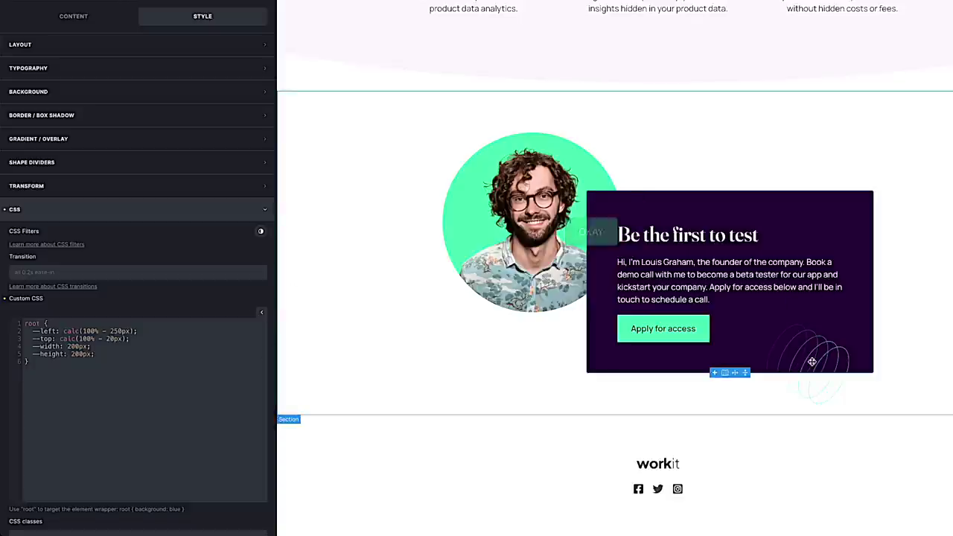
# Compare the hero's accent with the testimonial card's accent and its overriding variables.
pyautogui.scroll(5, 489, 219)
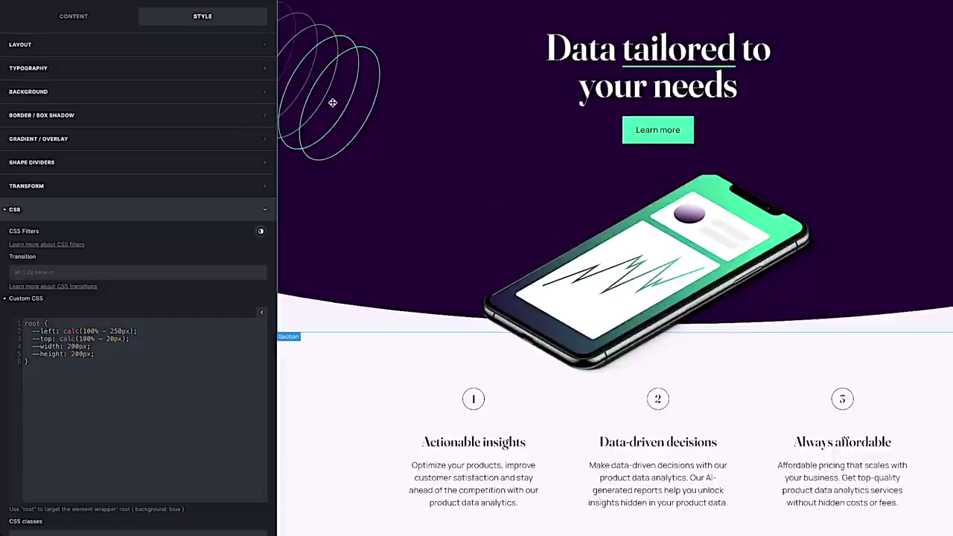
pyautogui.hotkey('ctrl', 'a')
pyautogui.click(89, 346)
pyautogui.scroll(-5, 362, 377)
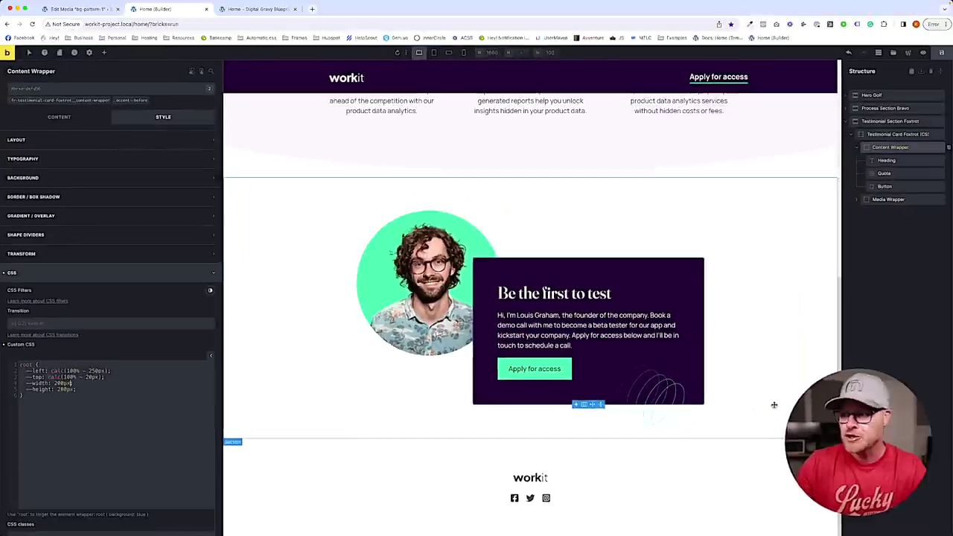
# Reload the front-end preview and examine the accents in the hero and on the testimonial card.
pyautogui.hotkey('ctrl', 'Tab')
pyautogui.hotkey('ctrl', 'r')
pyautogui.scroll(10, 569, 385)
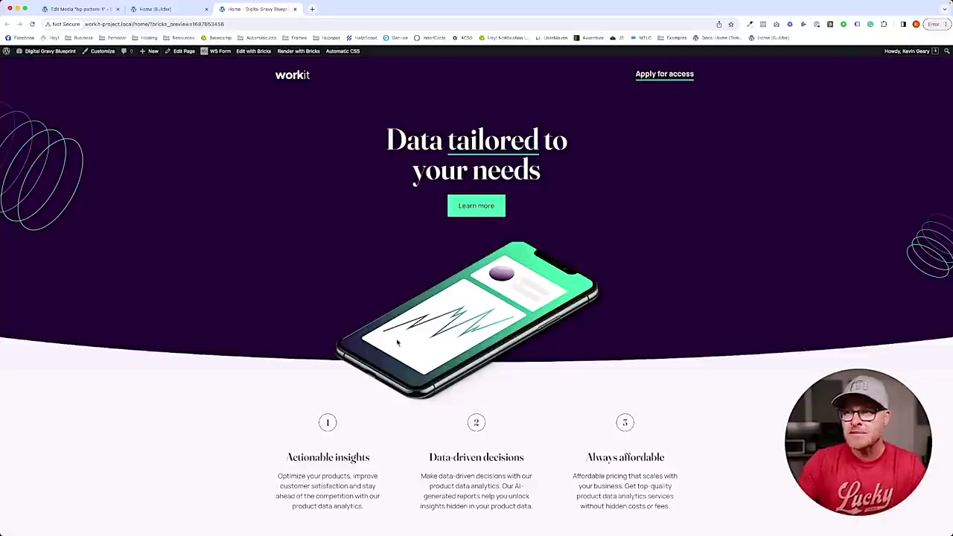
pyautogui.scroll(-3, 373, 141)
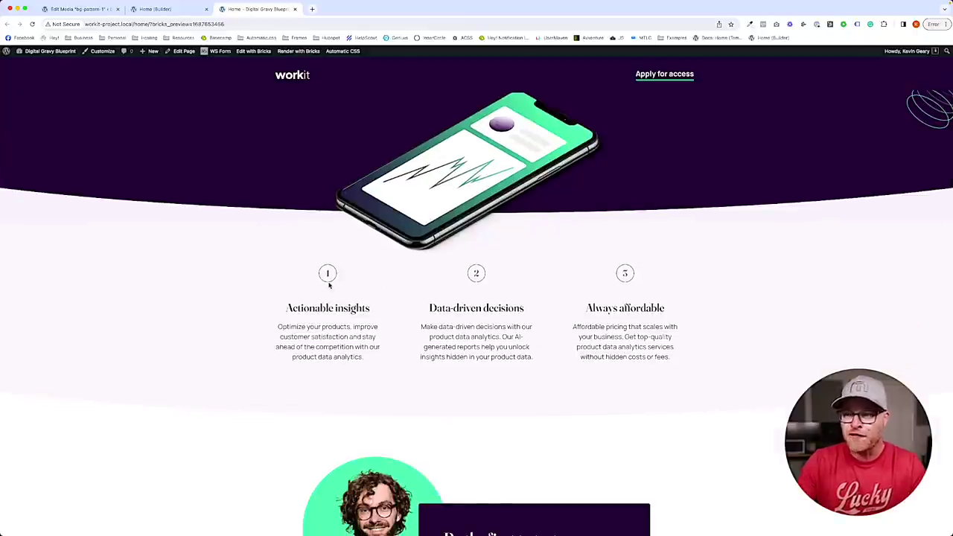
pyautogui.scroll(-5, 533, 253)
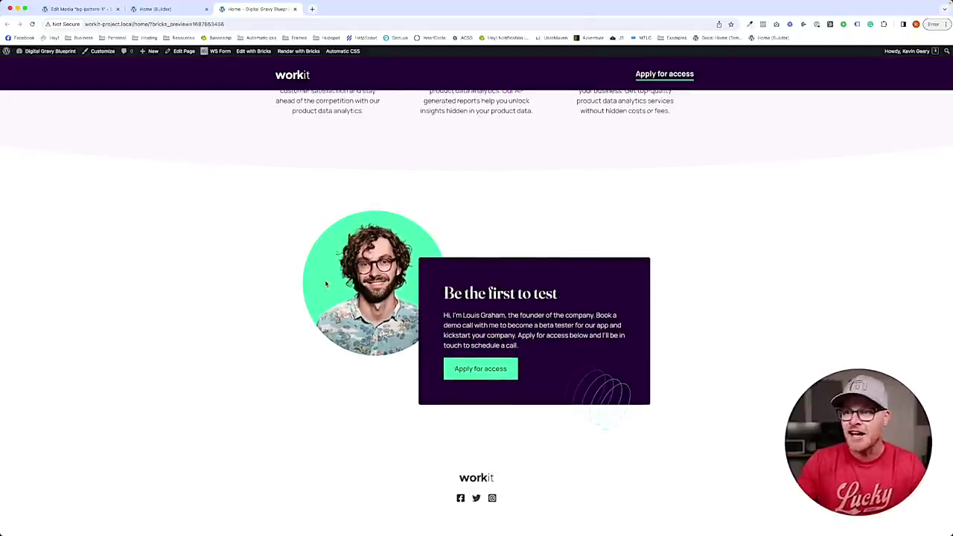
pyautogui.scroll(3, 326, 283)
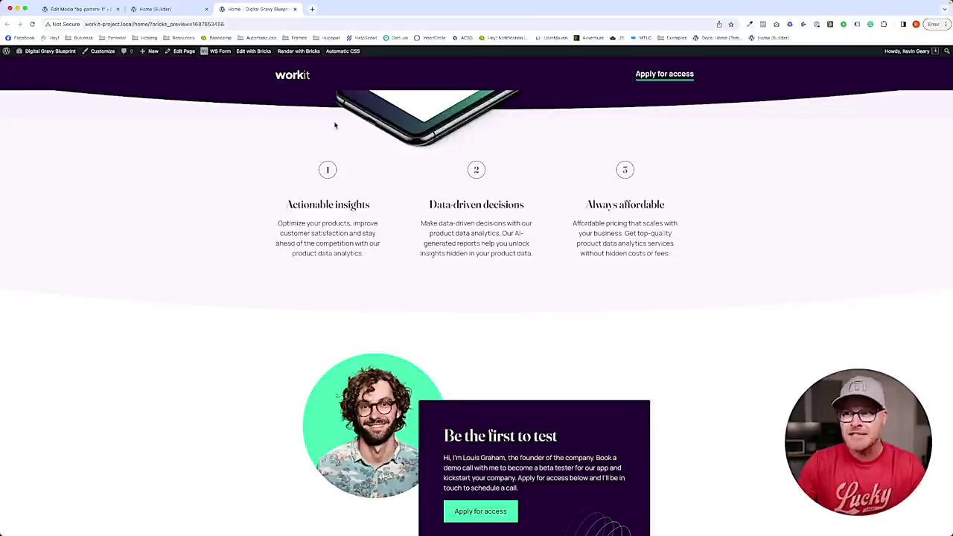
pyautogui.scroll(2, 412, 156)
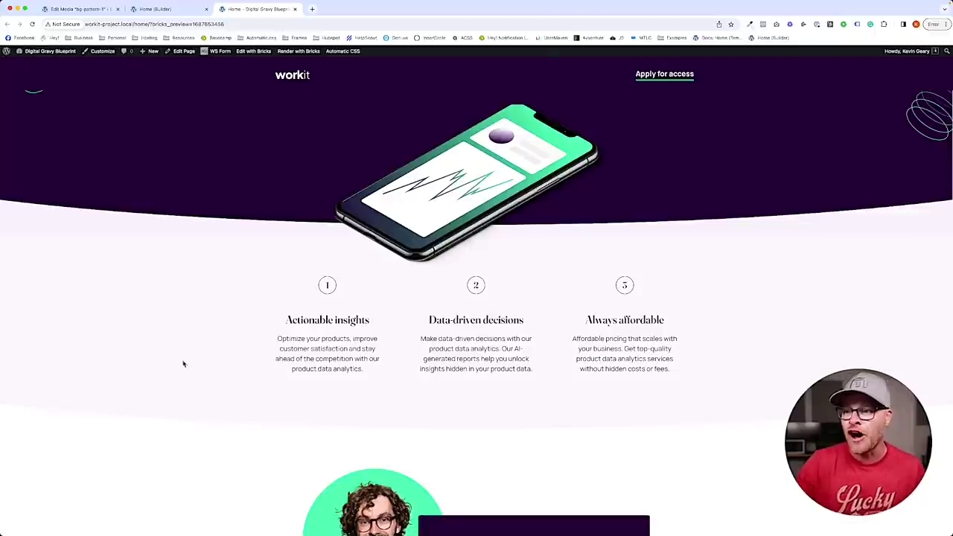
pyautogui.scroll(3, 264, 204)
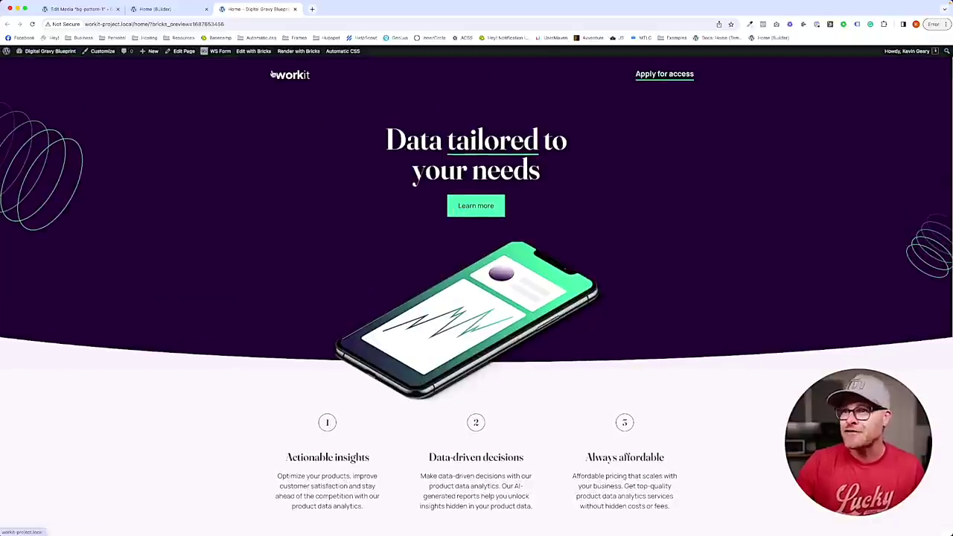
pyautogui.scroll(-5, 377, 271)
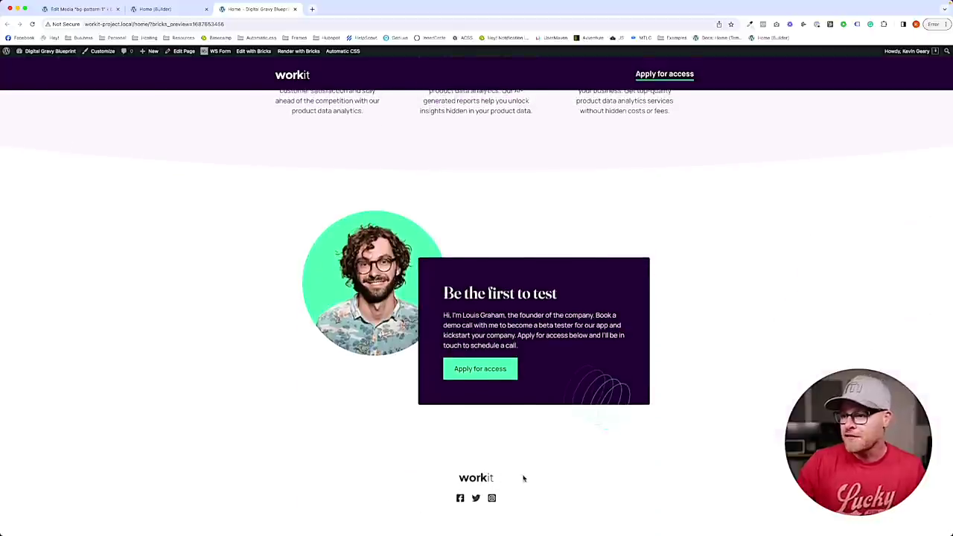
pyautogui.scroll(5, 415, 432)
pyautogui.scroll(-5, 392, 260)
pyautogui.scroll(5, 419, 198)
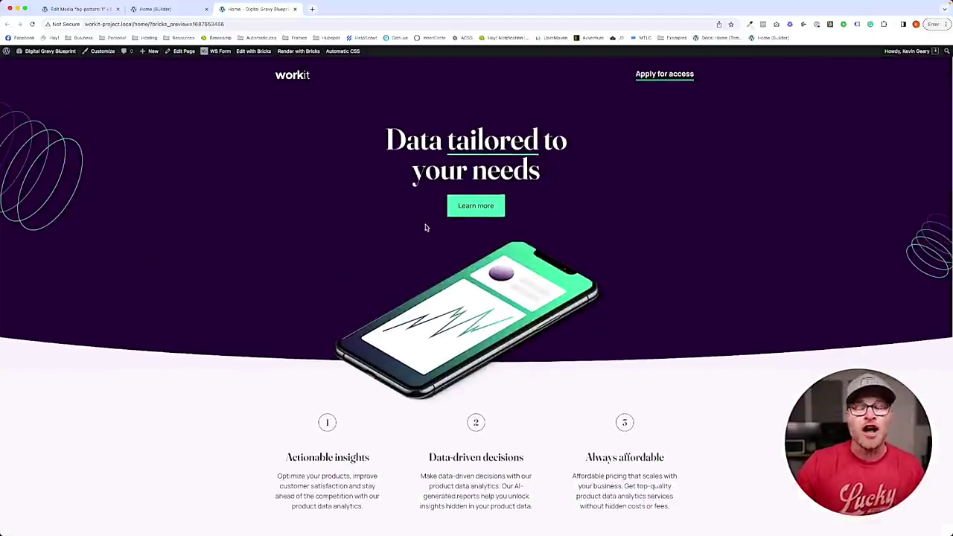
pyautogui.scroll(-5, 549, 298)
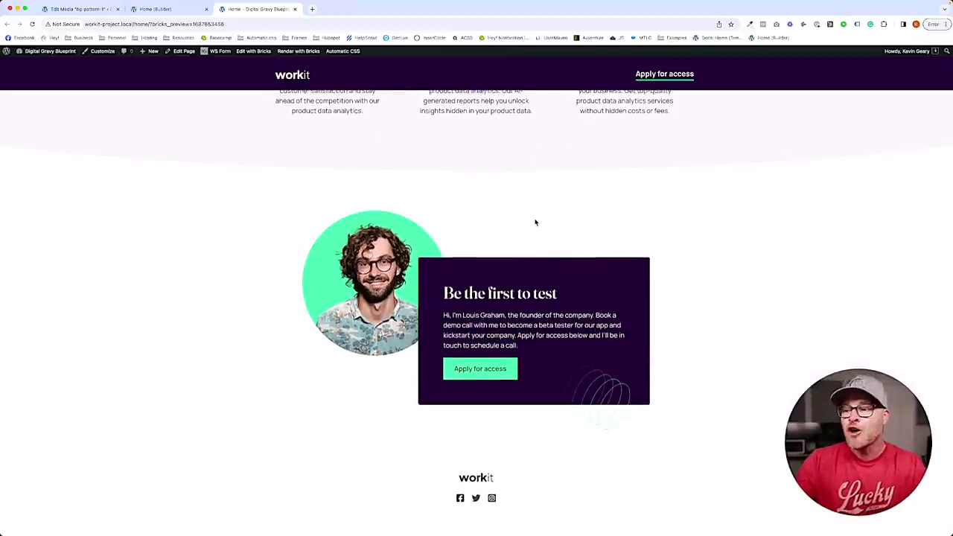
pyautogui.scroll(10, 535, 222)
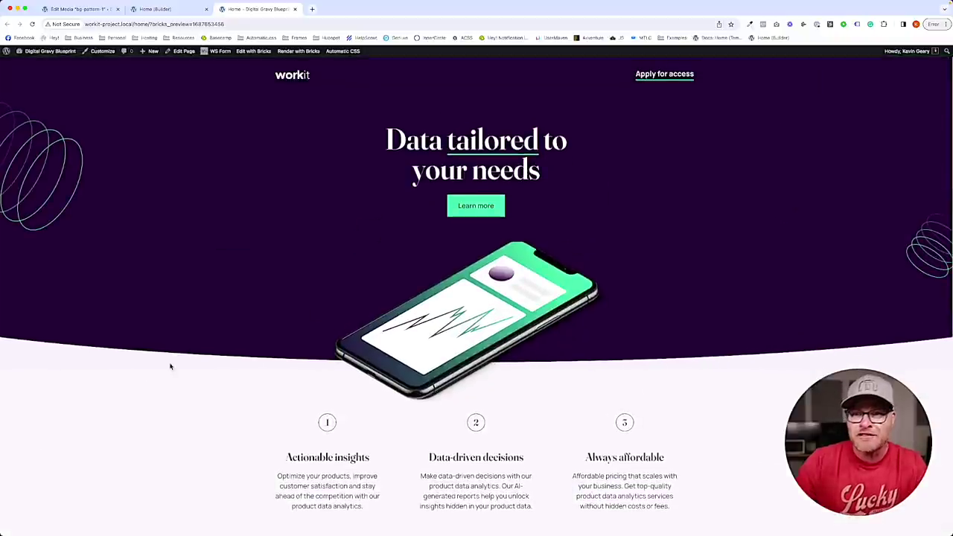